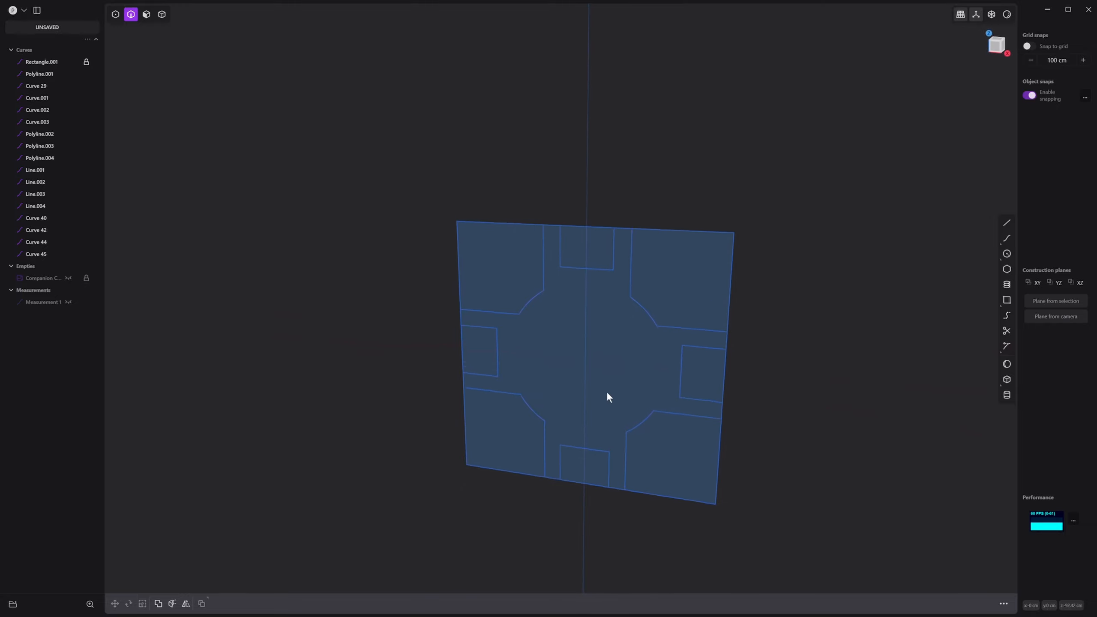
Unhide Measurement 1 to show the square's side-length dimension beside the face outline.
{"action": "left_click", "coordinate": [69, 302]}
{"action": "middle_click_drag", "start_coordinate": [324, 303], "coordinate": [553, 314]}
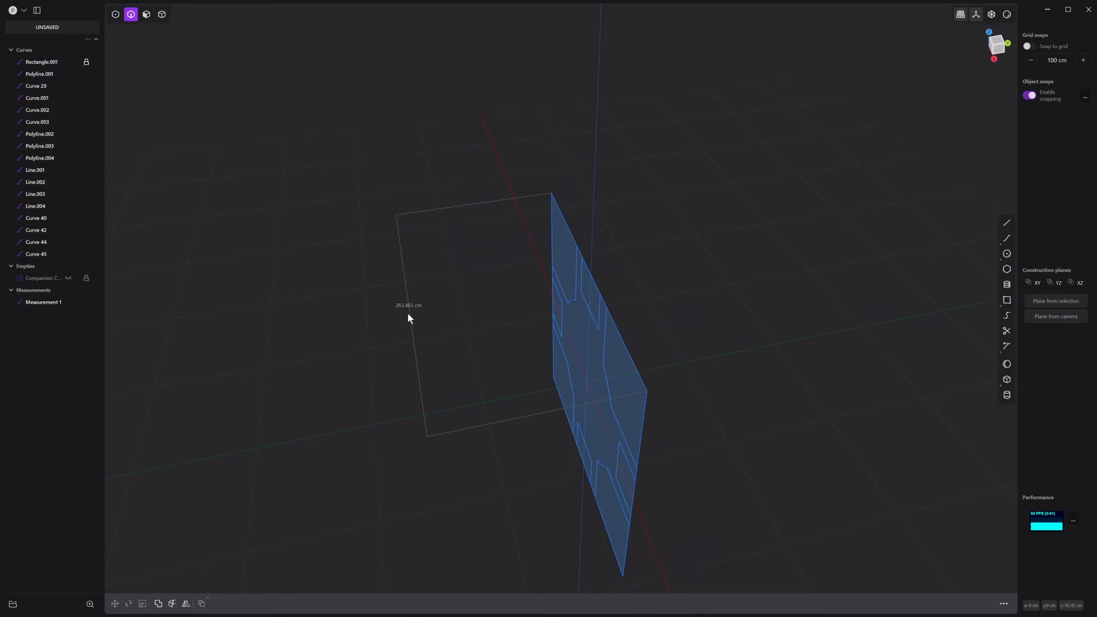
{"action": "scroll", "coordinate": [404, 308], "scroll_direction": "up", "scroll_amount": 5}
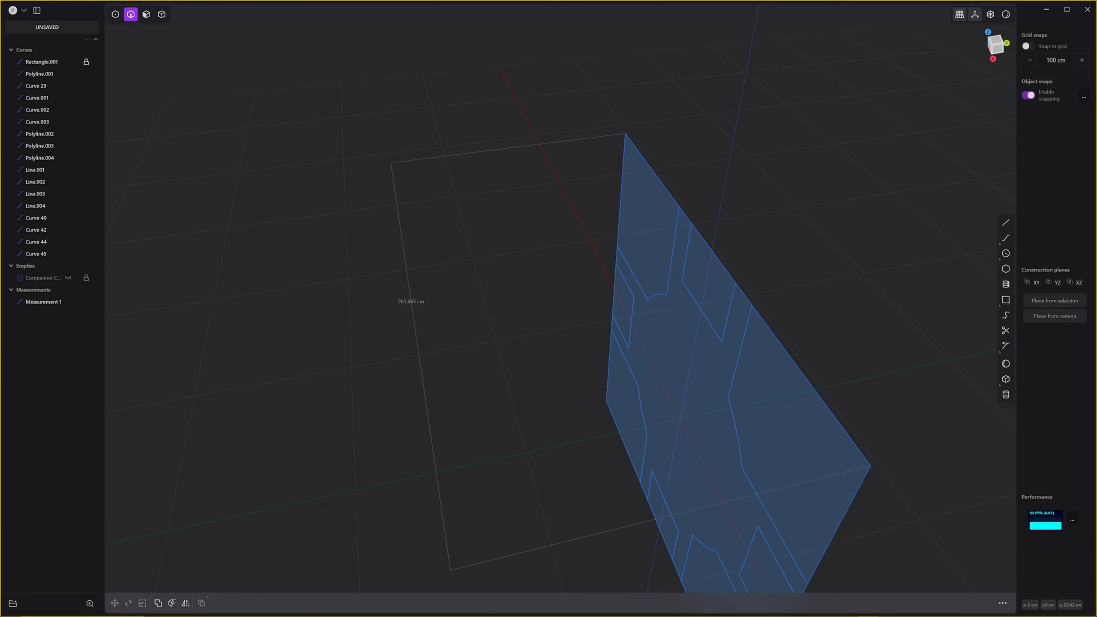
Switch to Calculator and divide the measured side length of 263.465 by 2.
{"action": "key", "text": "alt+Tab"}
{"action": "left_click_drag", "start_coordinate": [628, 142], "coordinate": [863, 84]}
{"action": "left_click", "coordinate": [917, 259]}
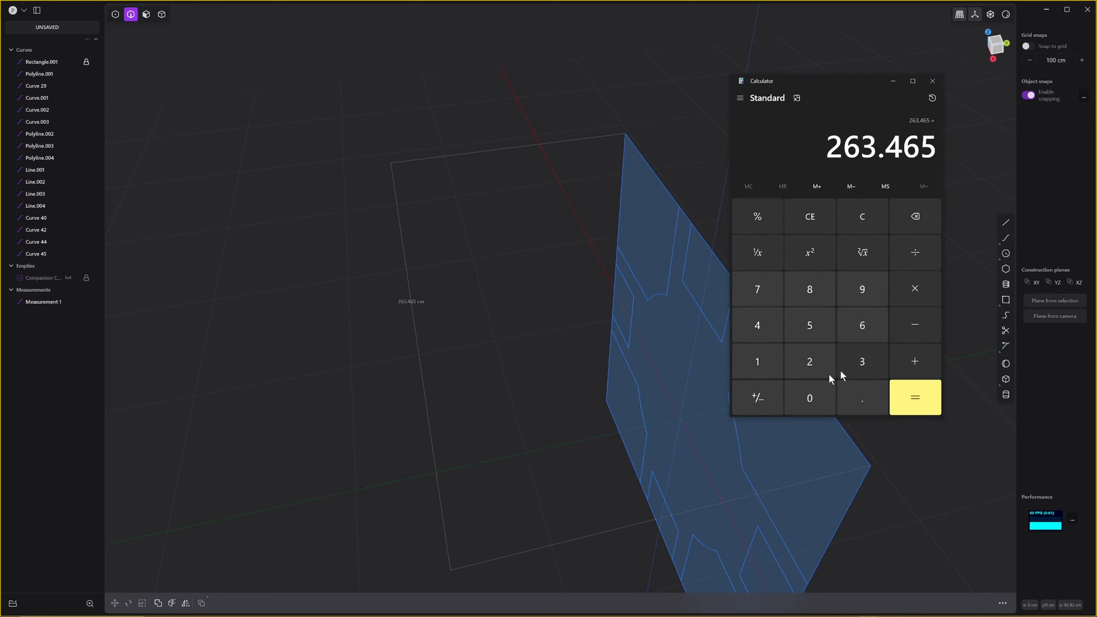
{"action": "left_click", "coordinate": [809, 365]}
{"action": "left_click", "coordinate": [930, 405]}
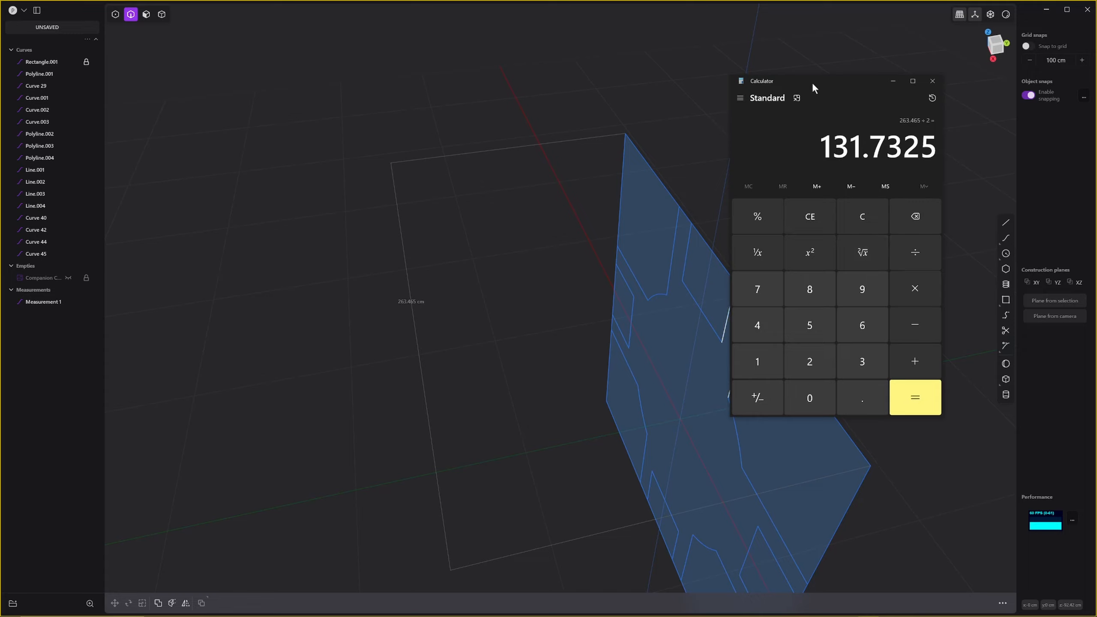
{"action": "left_click_drag", "start_coordinate": [812, 82], "coordinate": [1096, 162]}
Move all the face curves, including the outer rectangle, 131.7325 cm along the Y axis.
{"action": "middle_click_drag", "start_coordinate": [713, 402], "coordinate": [610, 404]}
{"action": "left_click", "coordinate": [47, 65]}
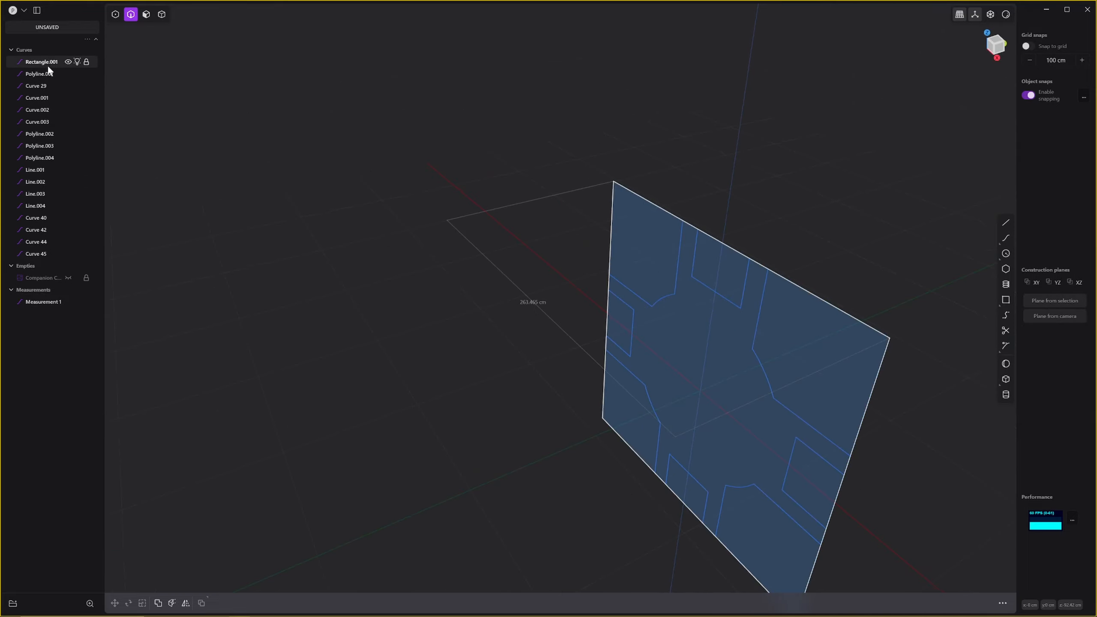
{"action": "left_click", "coordinate": [36, 254], "text": "shift"}
{"action": "middle_click_drag", "start_coordinate": [727, 405], "coordinate": [751, 438]}
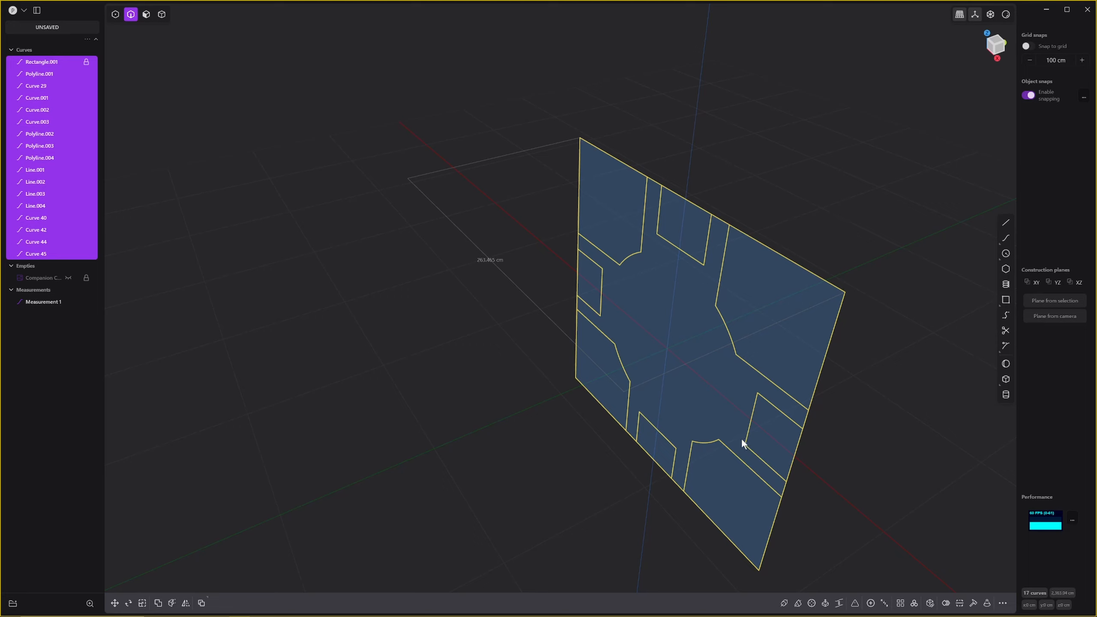
{"action": "key", "text": "g"}
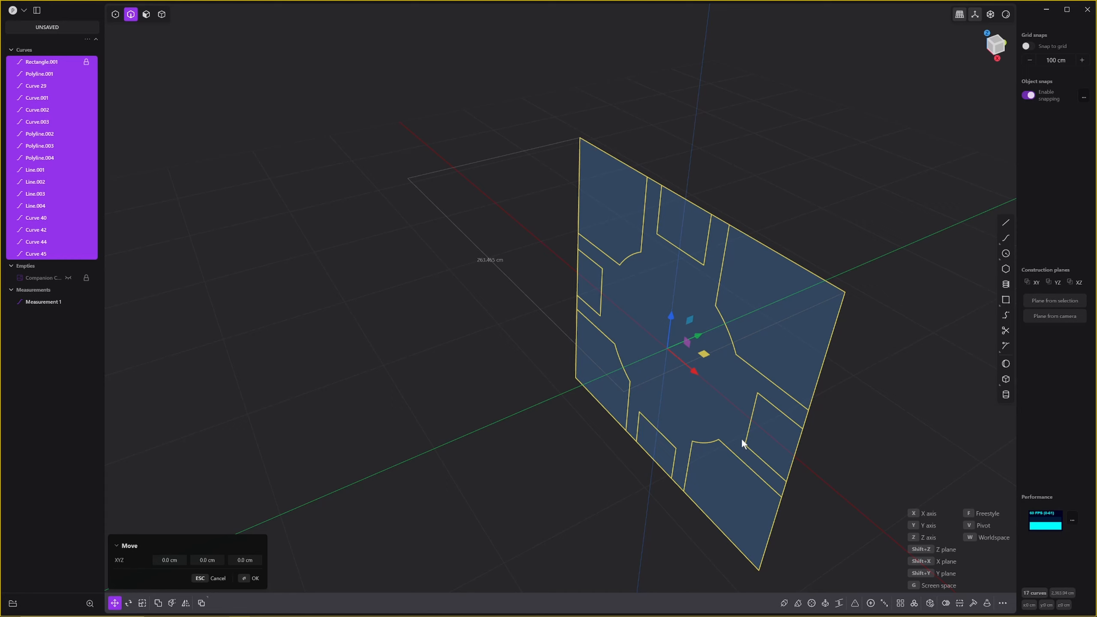
{"action": "type", "text": "131"}
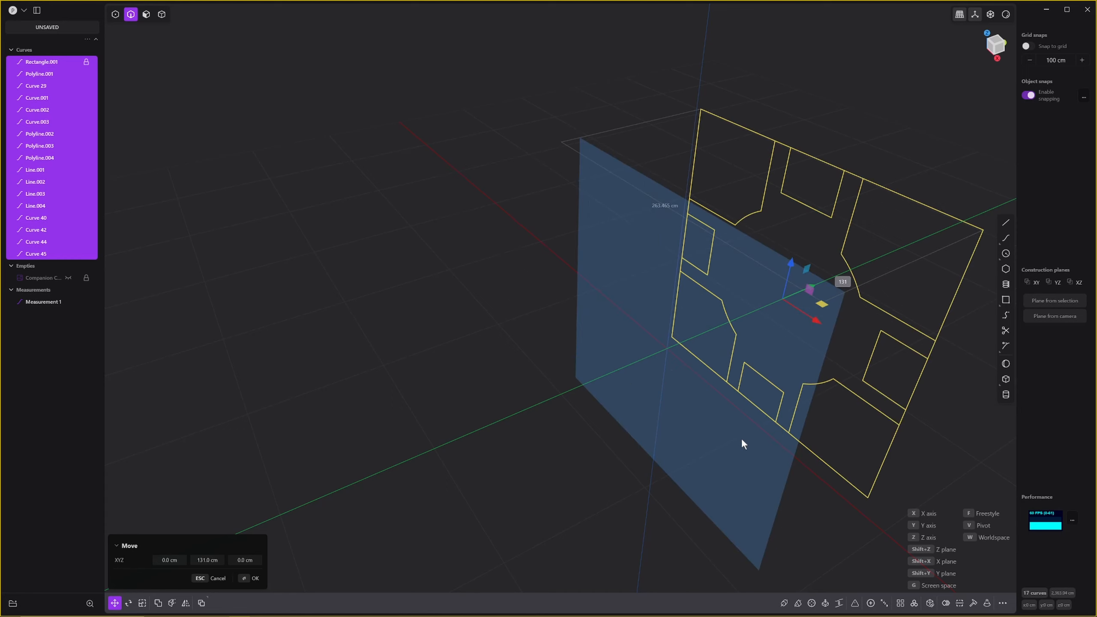
{"action": "type", "text": ".7325"}
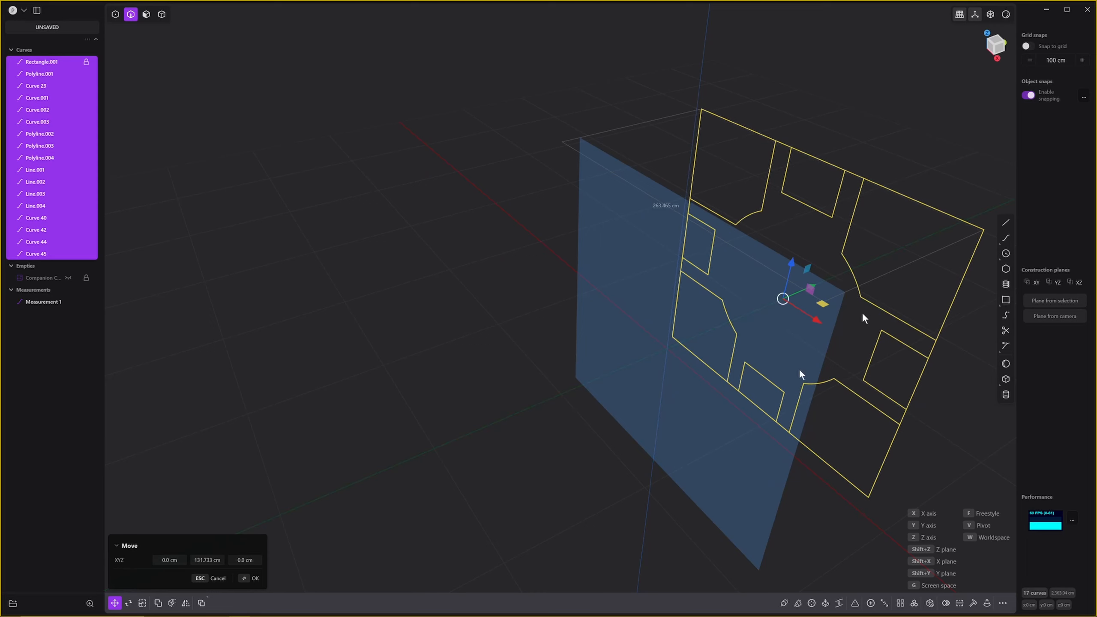
{"action": "key", "text": "Return"}
{"action": "middle_click_drag", "start_coordinate": [833, 170], "coordinate": [820, 441]}
{"action": "left_click", "coordinate": [900, 603]}
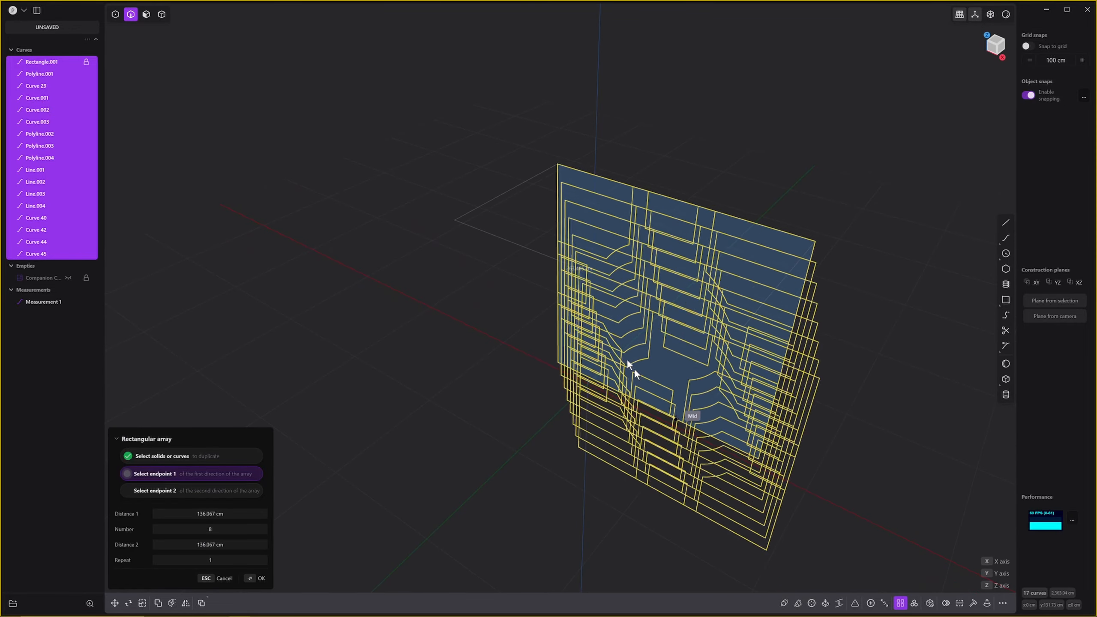
{"action": "key", "text": "Escape"}
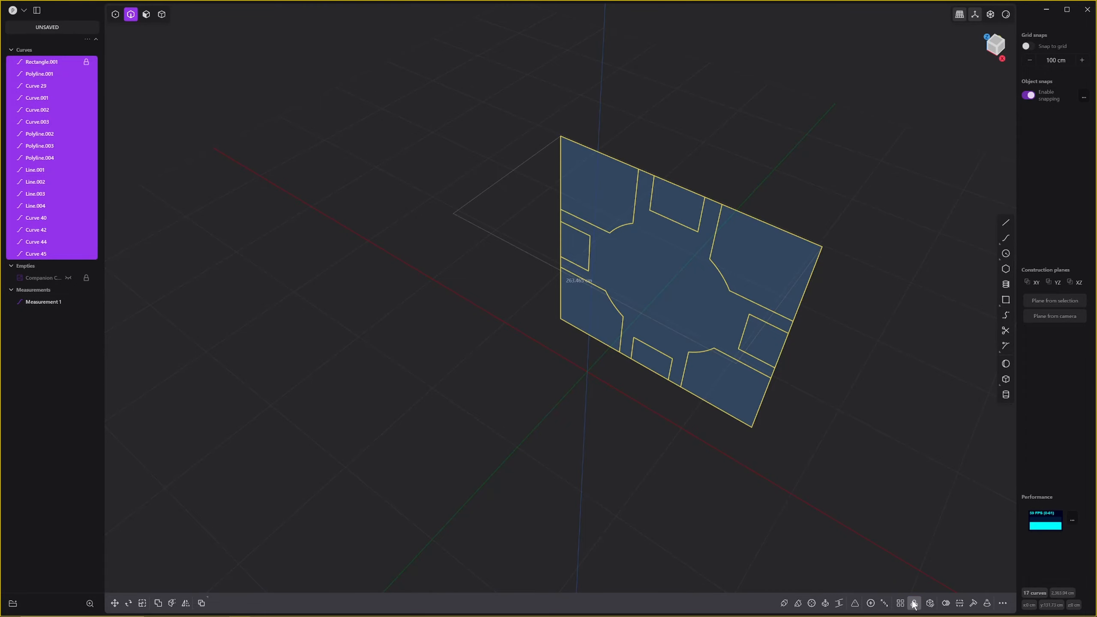
Create a 360-degree radial array of all the face curves around the world origin with four instances.
{"action": "left_click", "coordinate": [914, 603]}
{"action": "left_click", "coordinate": [587, 372]}
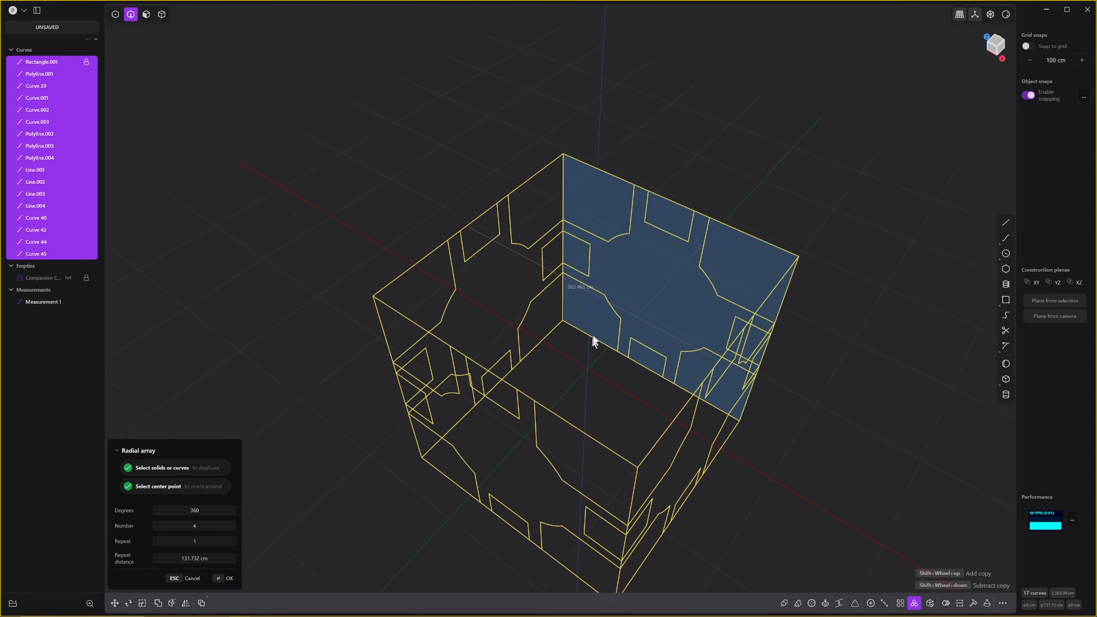
{"action": "middle_click_drag", "start_coordinate": [592, 338], "coordinate": [642, 279]}
{"action": "key", "text": "Return"}
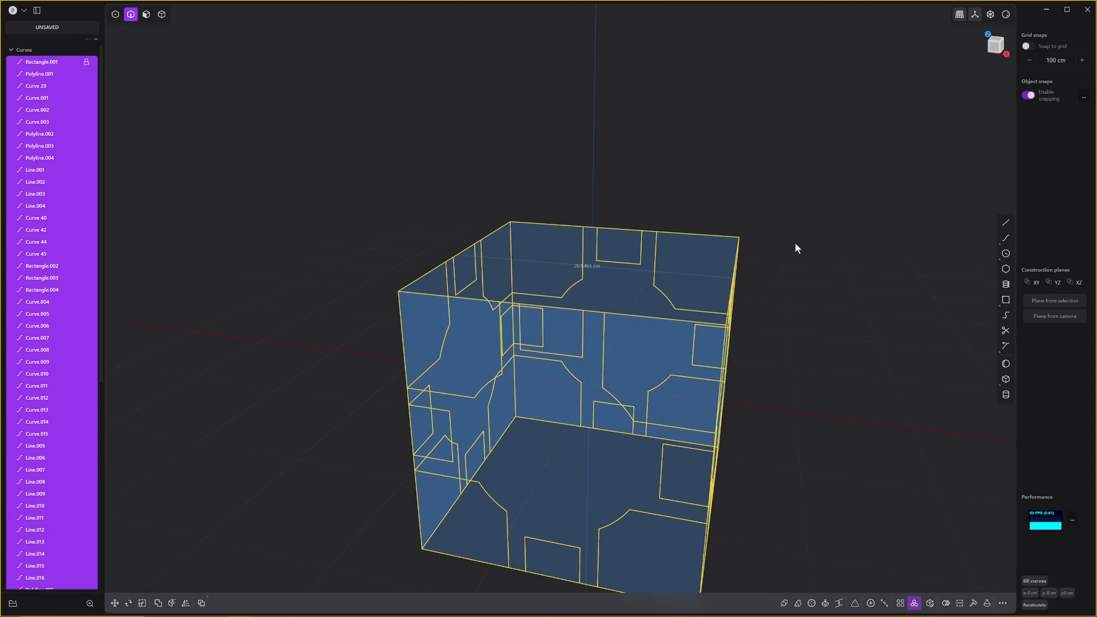
{"action": "scroll", "coordinate": [794, 247], "scroll_direction": "down", "scroll_amount": 2}
{"action": "middle_click_drag", "start_coordinate": [787, 257], "coordinate": [765, 165], "text": "shift"}
{"action": "key", "text": "Escape"}
{"action": "middle_click_drag", "start_coordinate": [686, 244], "coordinate": [511, 198]}
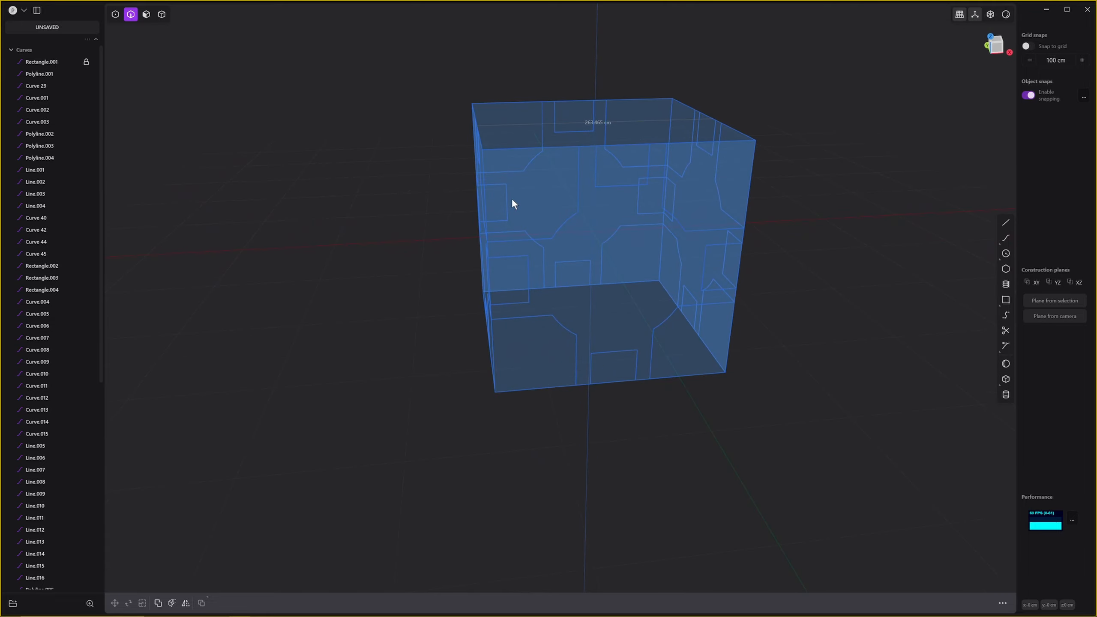
Undo the radial array of the face curves.
{"action": "key", "text": "ctrl+z"}
{"action": "key", "text": "ctrl+z"}
{"action": "middle_click_drag", "start_coordinate": [696, 204], "coordinate": [486, 242]}
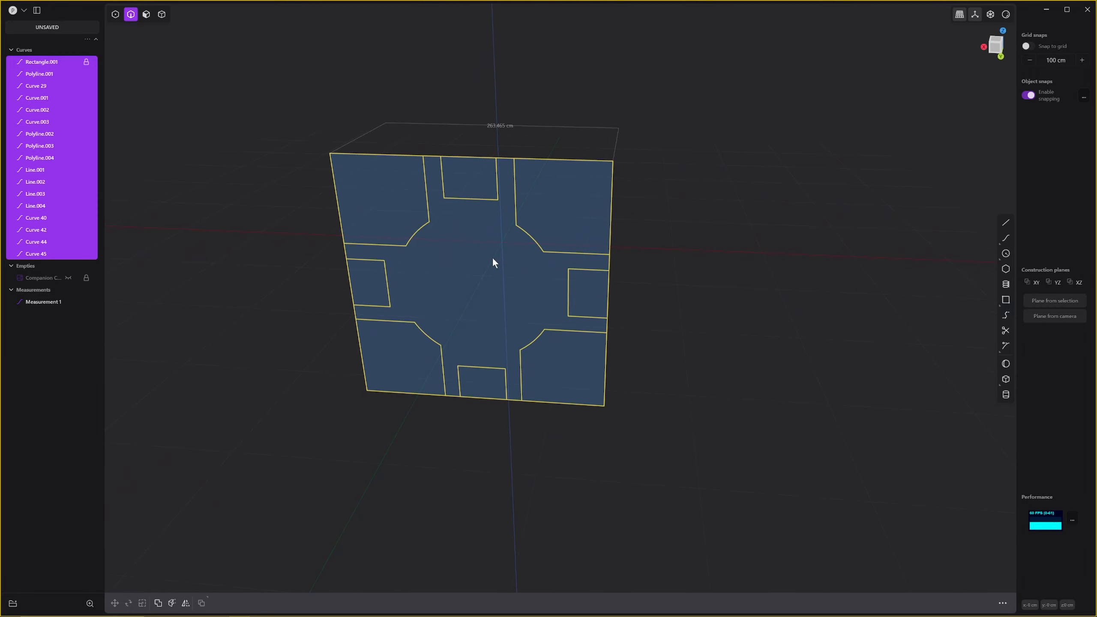
{"action": "key", "text": "e"}
{"action": "left_click_drag", "start_coordinate": [489, 275], "coordinate": [491, 272]}
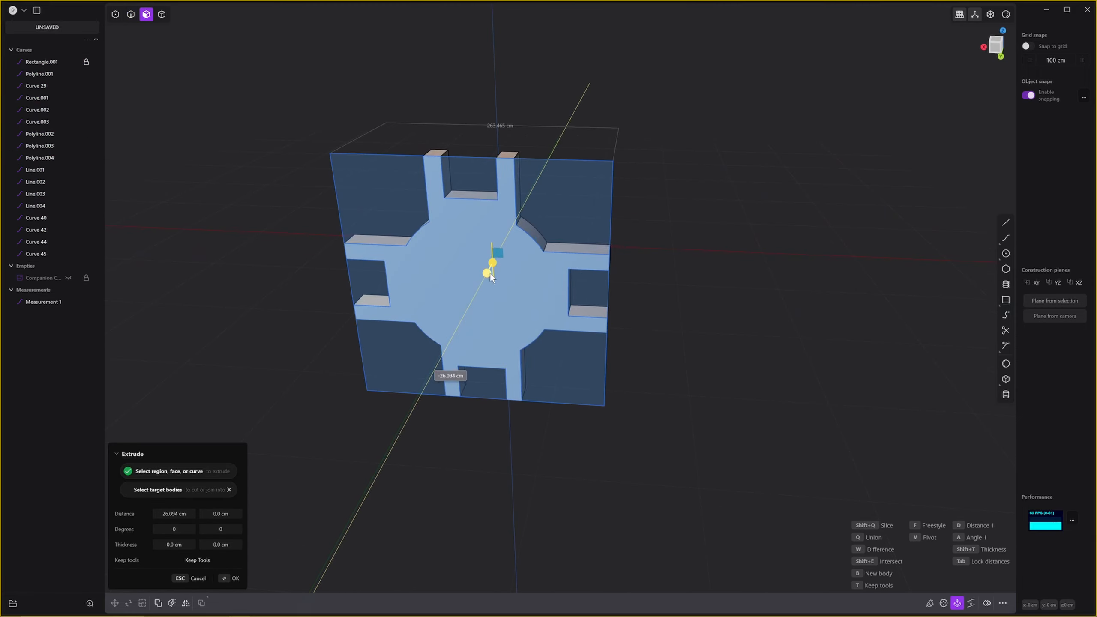
{"action": "key", "text": "Escape"}
Extrude the four corner regions and the four small edge rectangles outward by about 14 cm.
{"action": "left_click", "coordinate": [555, 229]}
{"action": "key", "text": "e"}
{"action": "left_click", "coordinate": [457, 180]}
{"action": "left_click", "coordinate": [373, 196]}
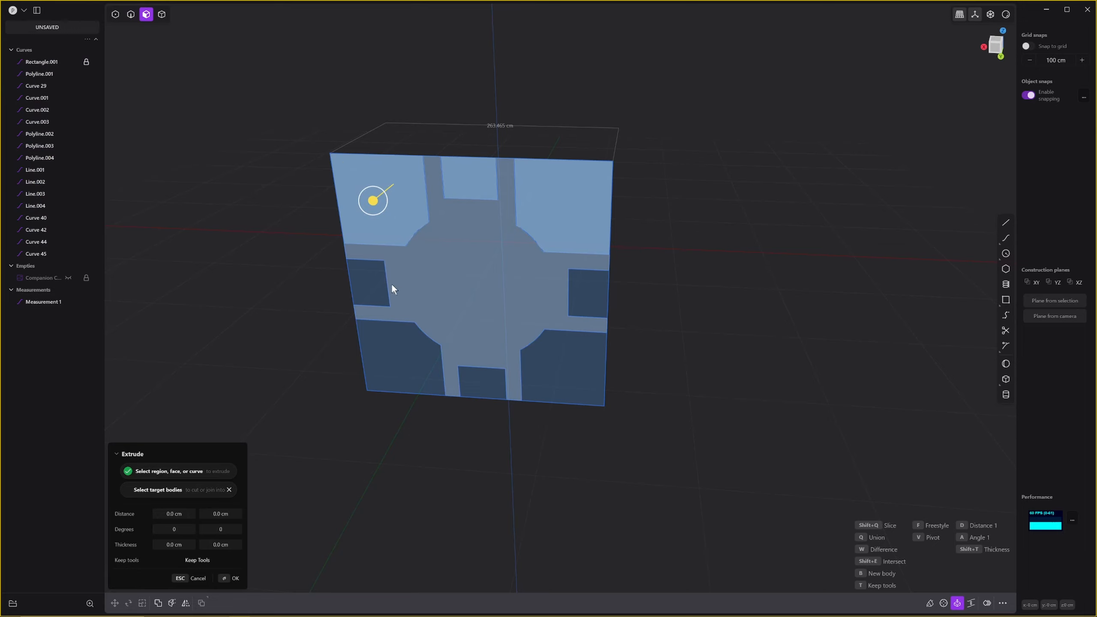
{"action": "left_click", "coordinate": [351, 302]}
{"action": "left_click", "coordinate": [588, 312]}
{"action": "left_click", "coordinate": [573, 400]}
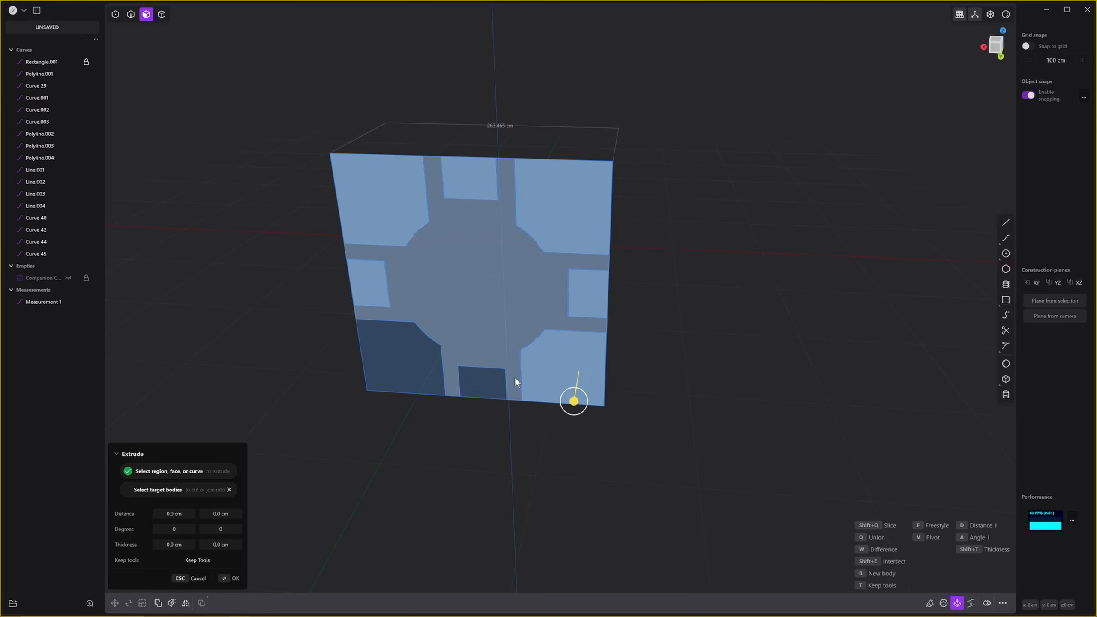
{"action": "left_click", "coordinate": [480, 389]}
{"action": "left_click", "coordinate": [396, 364]}
{"action": "middle_click_drag", "start_coordinate": [558, 362], "coordinate": [493, 350]}
{"action": "left_click_drag", "start_coordinate": [377, 358], "coordinate": [381, 349]}
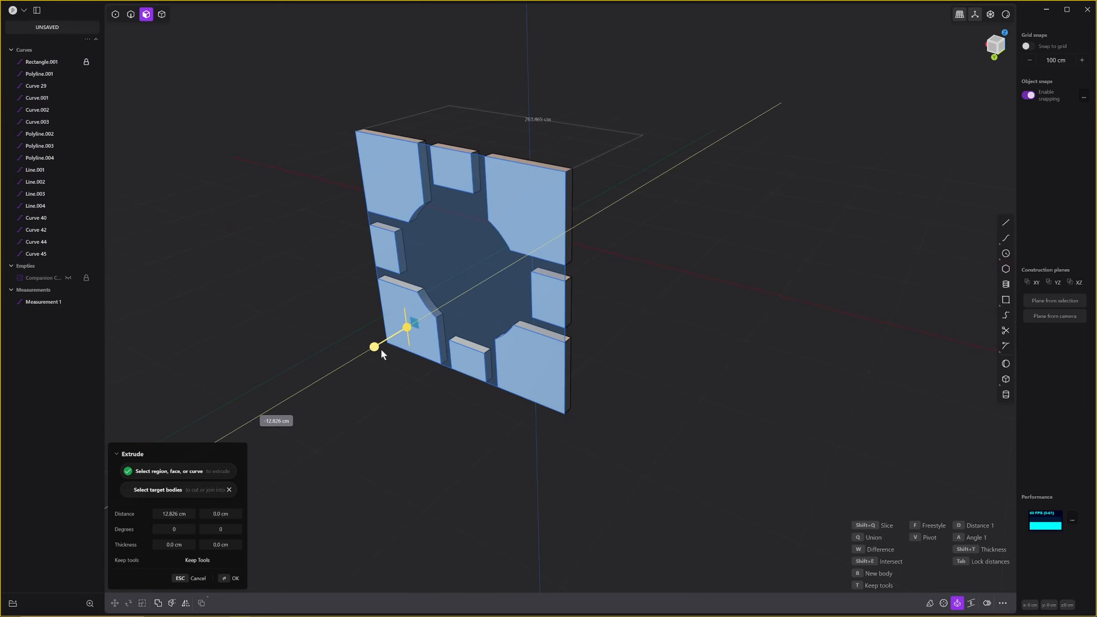
{"action": "middle_click_drag", "start_coordinate": [682, 289], "coordinate": [729, 312]}
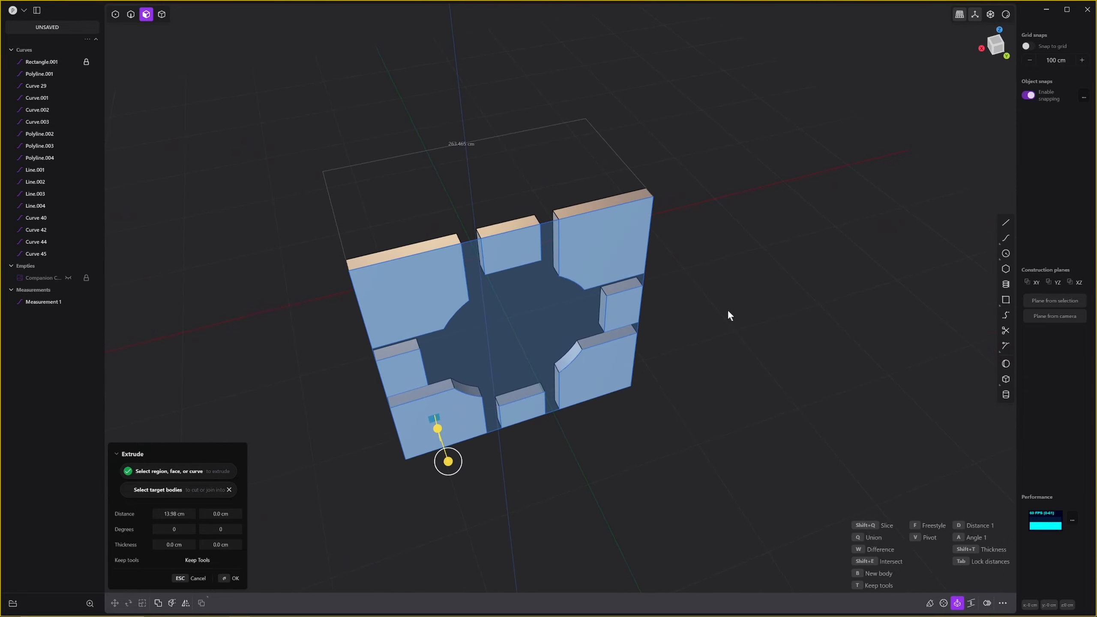
{"action": "key", "text": "Return"}
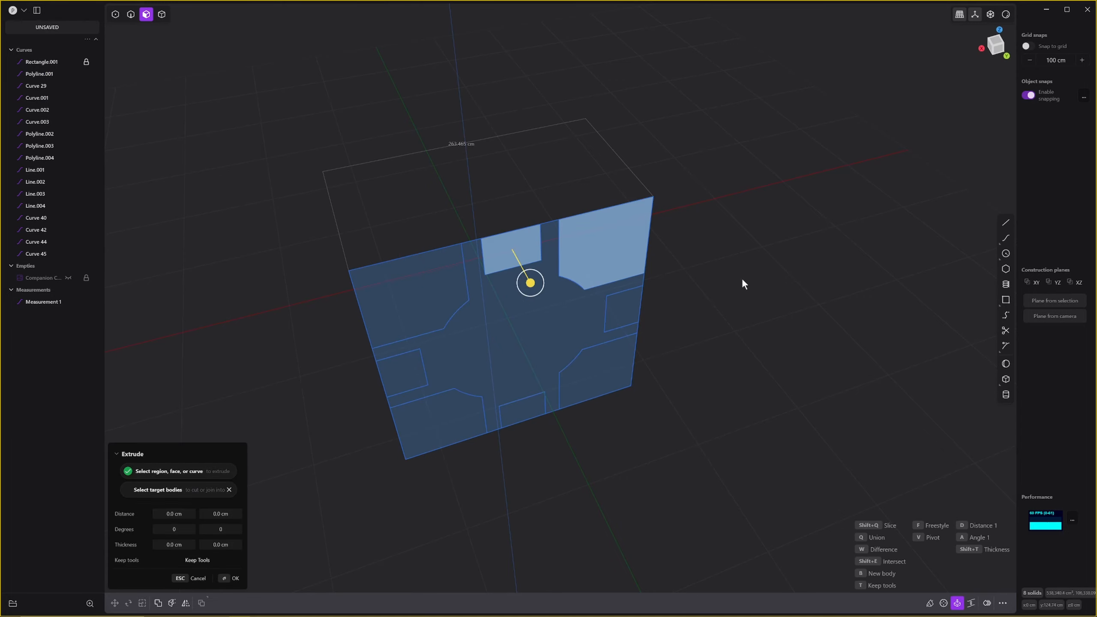
Undo the extrusion of the corner and edge regions and return to edge selection mode.
{"action": "key", "text": "ctrl+z"}
{"action": "middle_click_drag", "start_coordinate": [743, 278], "coordinate": [950, 402]}
{"action": "key", "text": "Escape"}
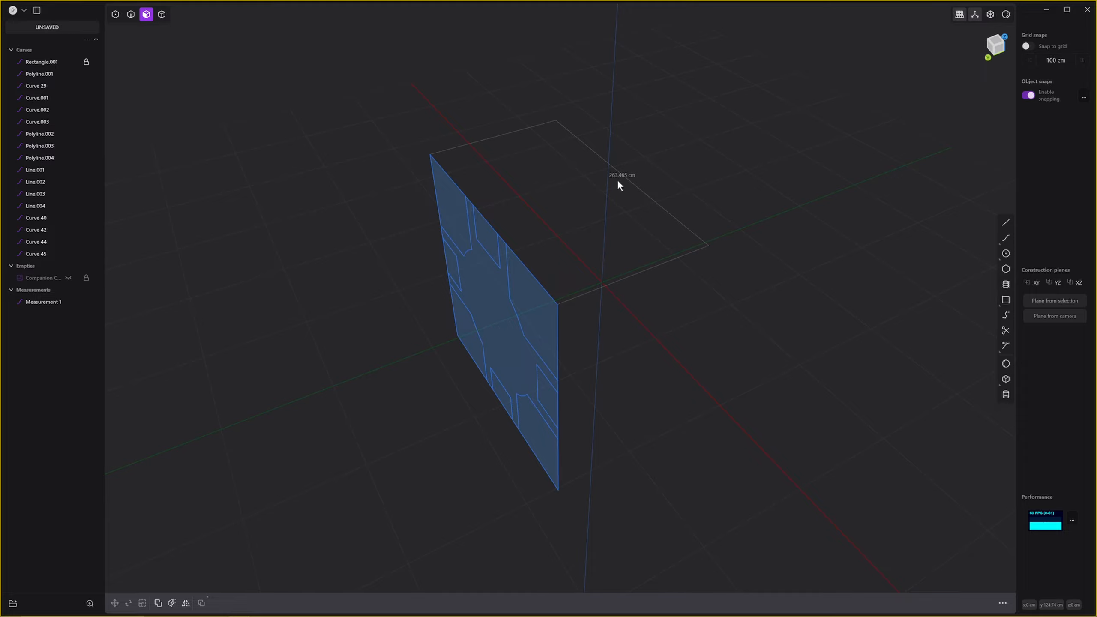
{"action": "middle_click_drag", "start_coordinate": [613, 195], "coordinate": [568, 312]}
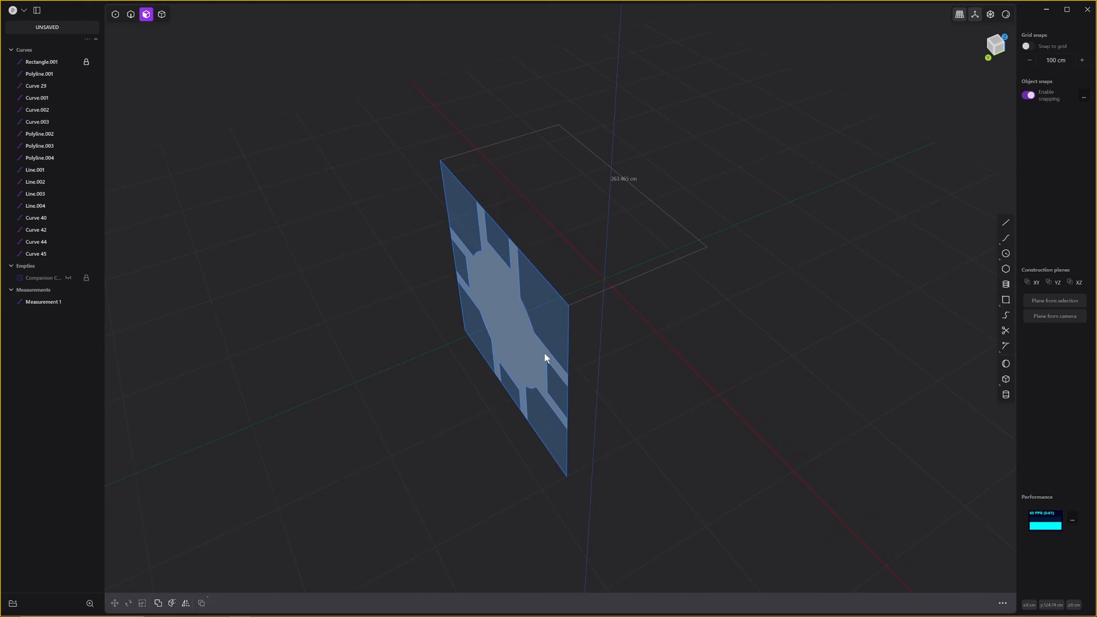
{"action": "key", "text": "2"}
{"action": "left_click_drag", "start_coordinate": [321, 105], "coordinate": [648, 535]}
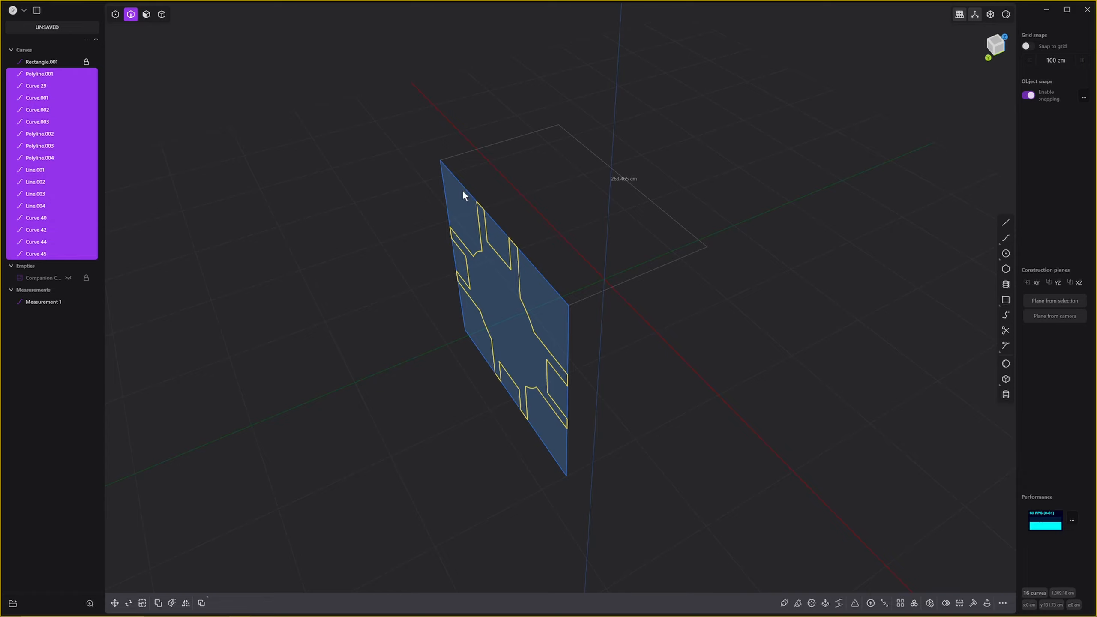
{"action": "middle_click_drag", "start_coordinate": [462, 190], "coordinate": [592, 147]}
{"action": "left_click", "coordinate": [36, 63], "text": "shift"}
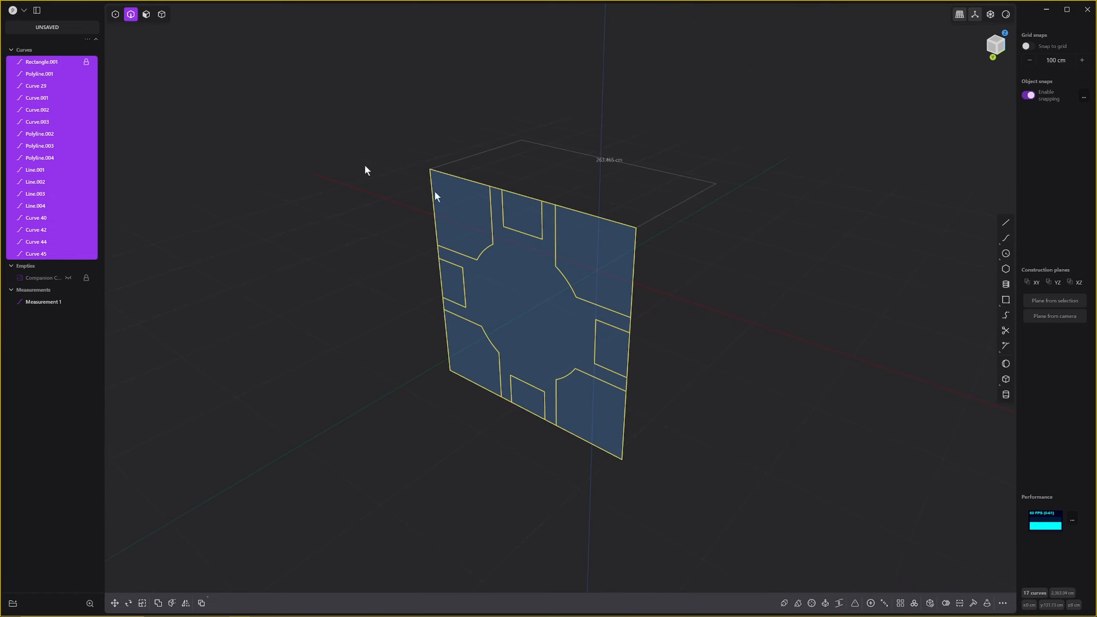
{"action": "middle_click_drag", "start_coordinate": [365, 170], "coordinate": [754, 438]}
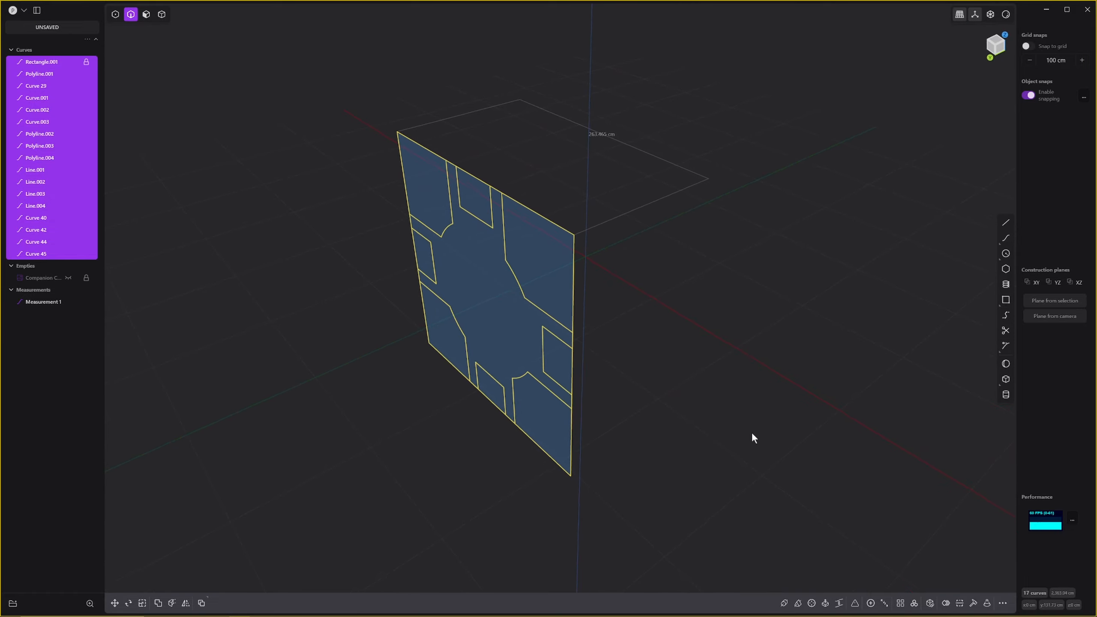
{"action": "scroll", "coordinate": [752, 433], "scroll_direction": "down", "scroll_amount": 1}
{"action": "left_click", "coordinate": [594, 273]}
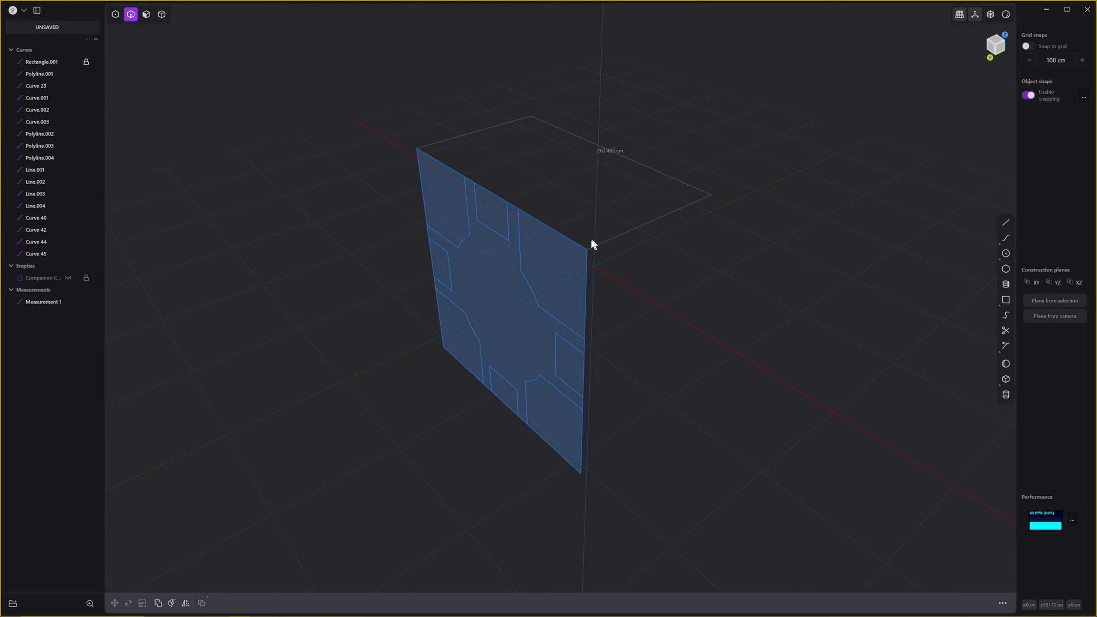
Hide the outer rectangle so only the inner cross-shaped outline is shown.
{"action": "left_click", "coordinate": [53, 61]}
{"action": "middle_click_drag", "start_coordinate": [615, 298], "coordinate": [669, 404]}
{"action": "key", "text": "h"}
{"action": "scroll", "coordinate": [683, 333], "scroll_direction": "up", "scroll_amount": 1}
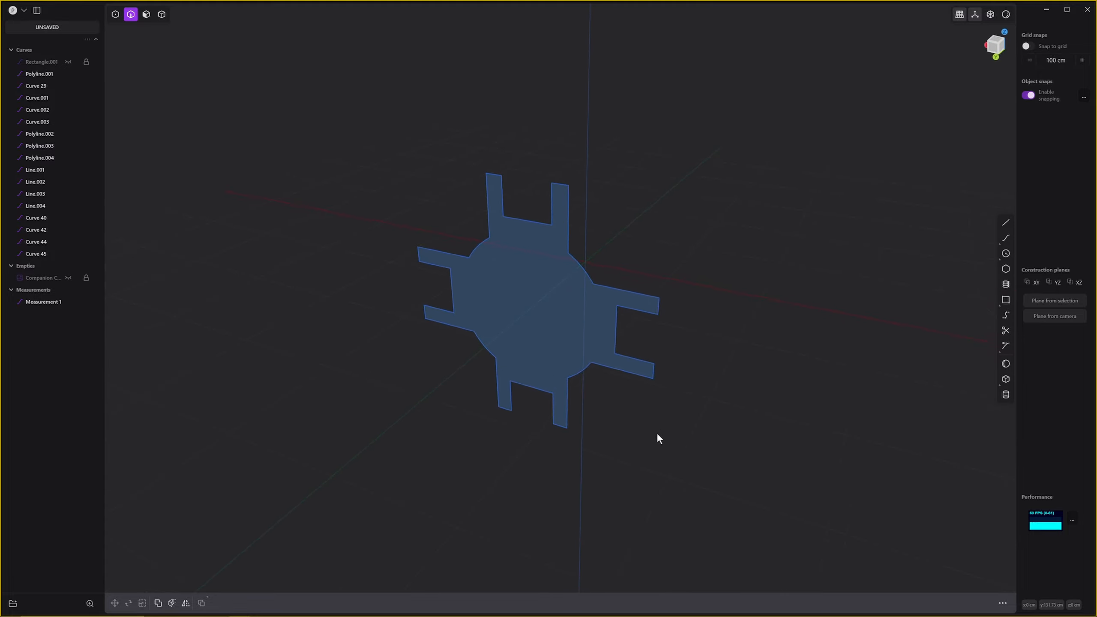
Join all the remaining visible curves of the inner outline into one curve.
{"action": "left_click_drag", "start_coordinate": [326, 106], "coordinate": [751, 512]}
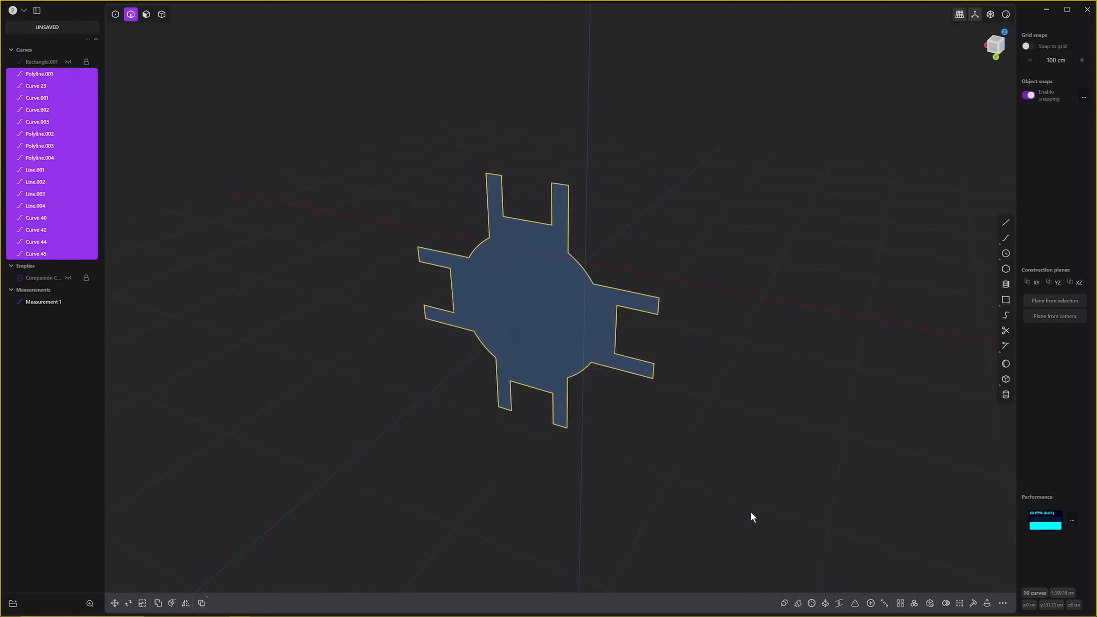
{"action": "key", "text": "j"}
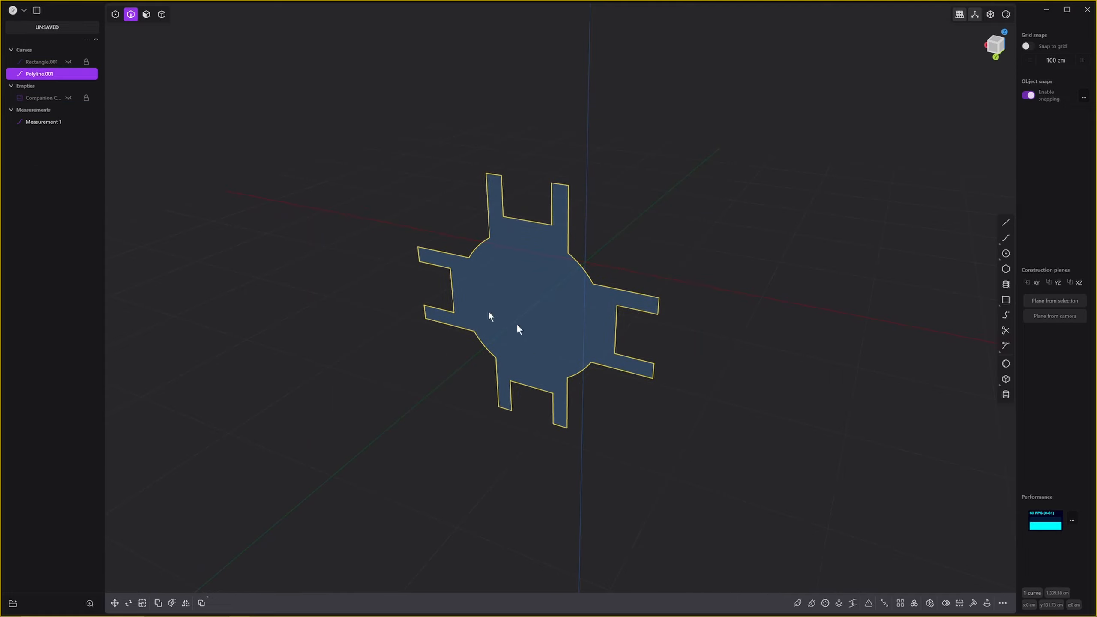
{"action": "middle_click_drag", "start_coordinate": [618, 299], "coordinate": [854, 469]}
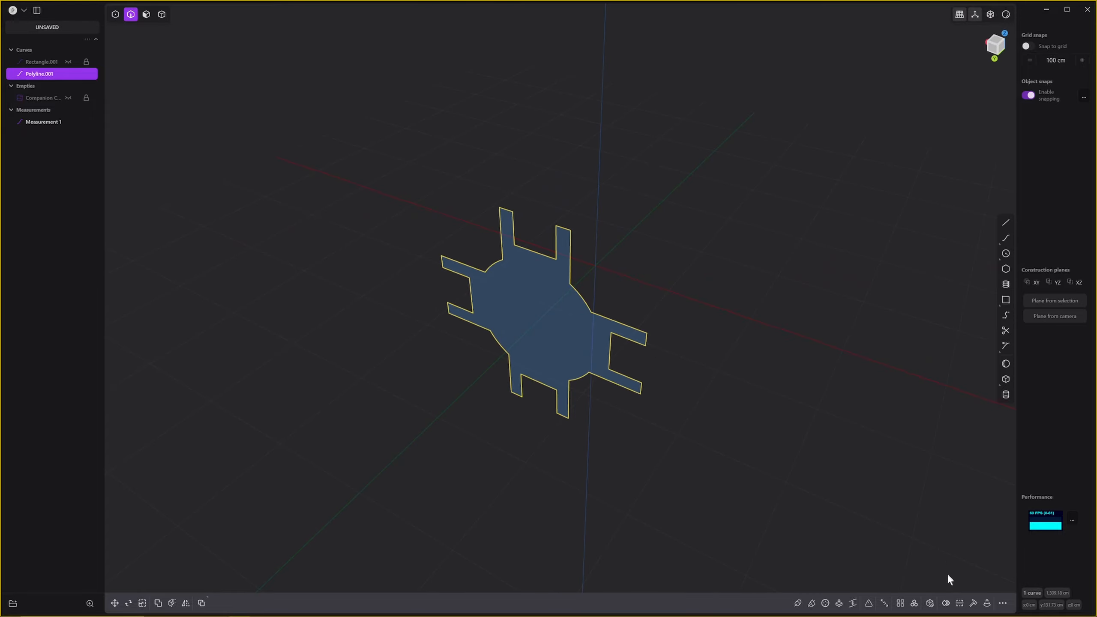
Radially array the joined outline around the origin over 360 degrees with a total of 4 copies.
{"action": "left_click", "coordinate": [914, 603]}
{"action": "middle_click_drag", "start_coordinate": [803, 497], "coordinate": [618, 303]}
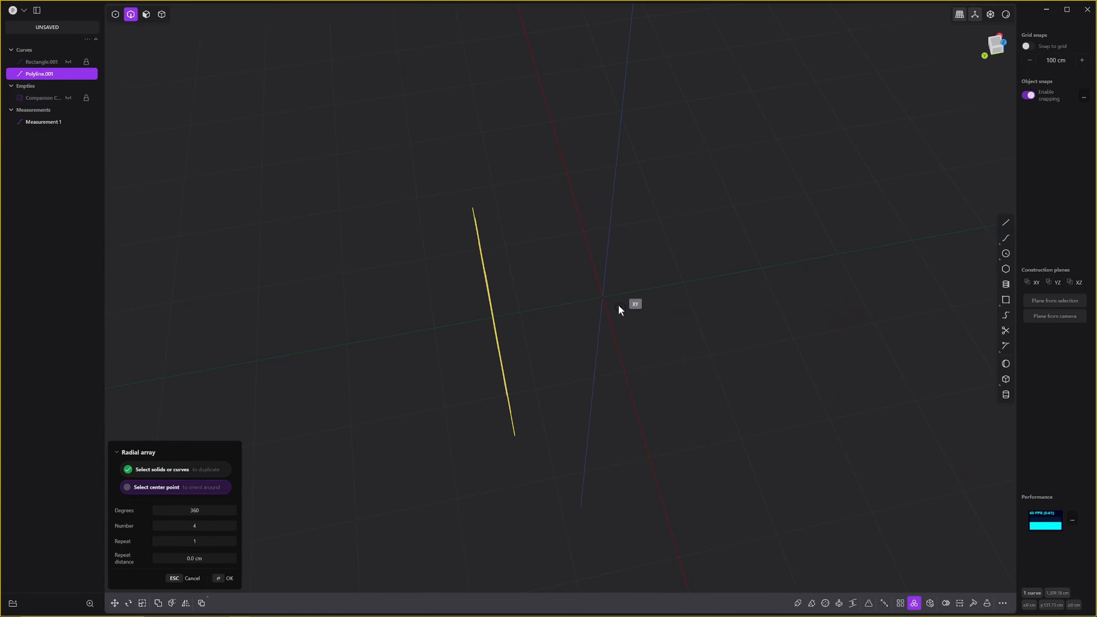
{"action": "left_click", "coordinate": [602, 298]}
{"action": "middle_click_drag", "start_coordinate": [597, 344], "coordinate": [626, 329]}
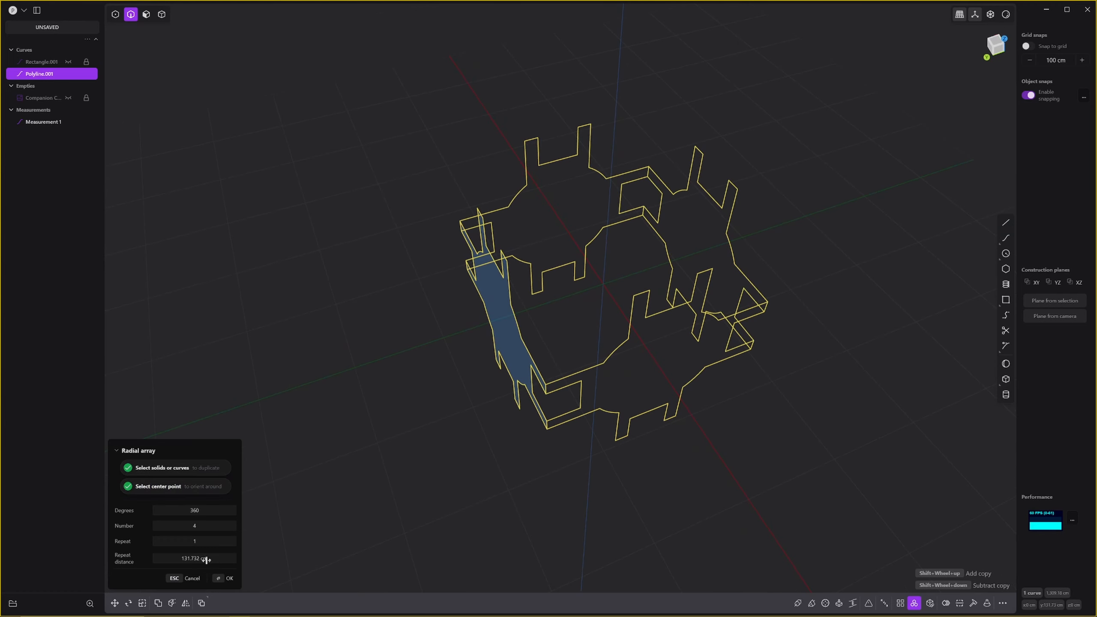
{"action": "scroll", "coordinate": [677, 266], "scroll_direction": "down", "scroll_amount": 1, "text": "shift"}
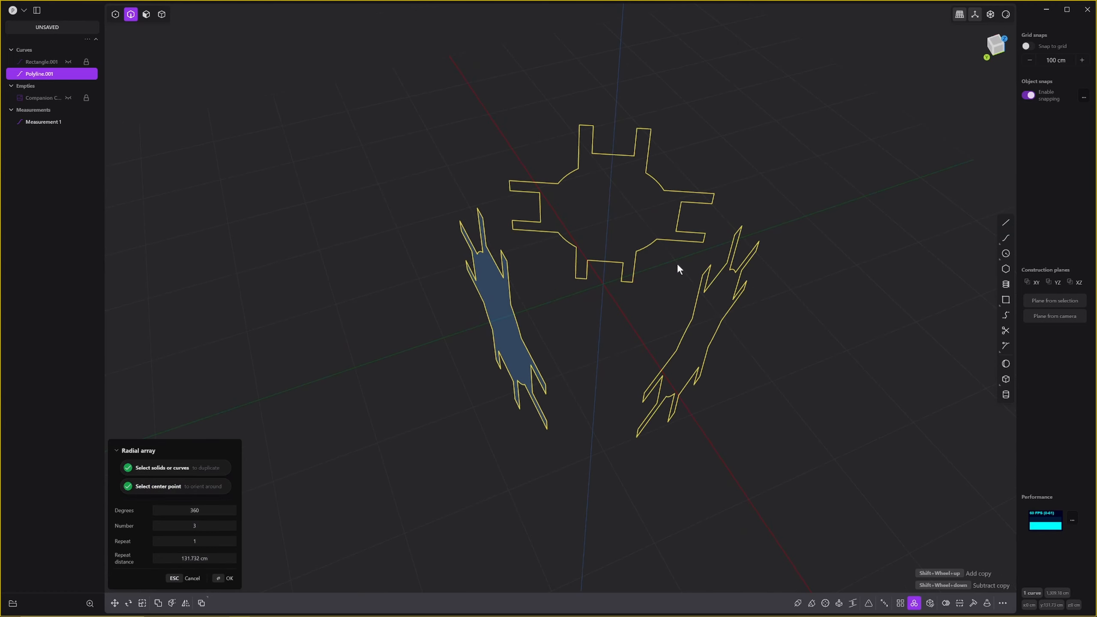
{"action": "scroll", "coordinate": [677, 268], "scroll_direction": "up", "scroll_amount": 1, "text": "shift"}
{"action": "scroll", "coordinate": [677, 264], "scroll_direction": "up", "scroll_amount": 1, "text": "shift"}
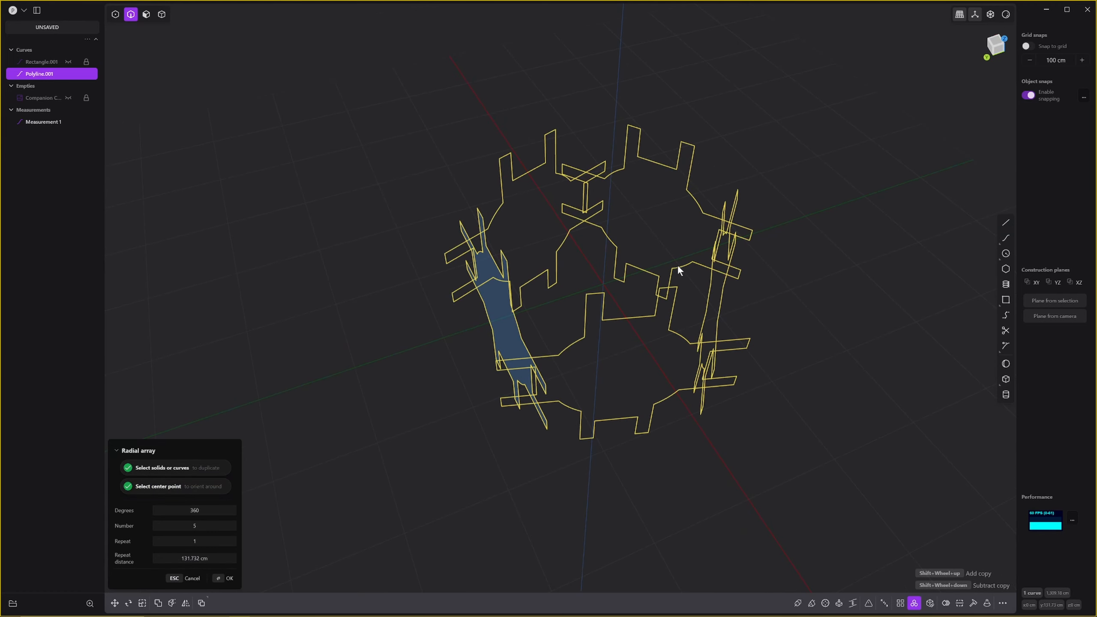
{"action": "scroll", "coordinate": [677, 264], "scroll_direction": "down", "scroll_amount": 1, "text": "shift"}
{"action": "middle_click_drag", "start_coordinate": [677, 264], "coordinate": [850, 333]}
{"action": "key", "text": "Return"}
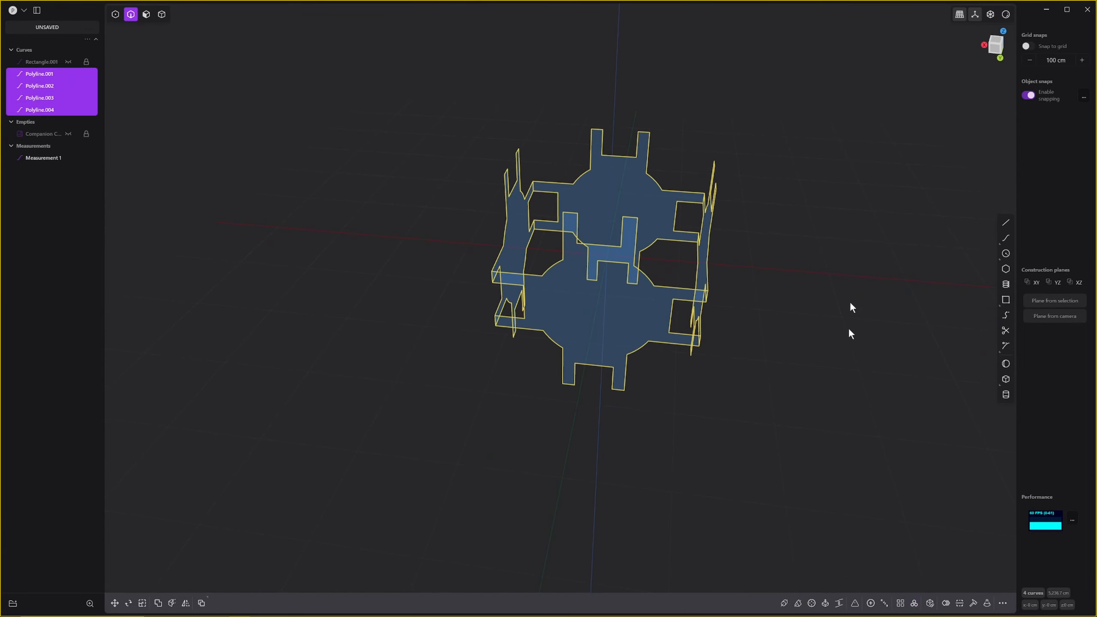
Radially array the four outline curves around the origin in the front view, using 4 copies over 360 degrees.
{"action": "left_click", "coordinate": [913, 603]}
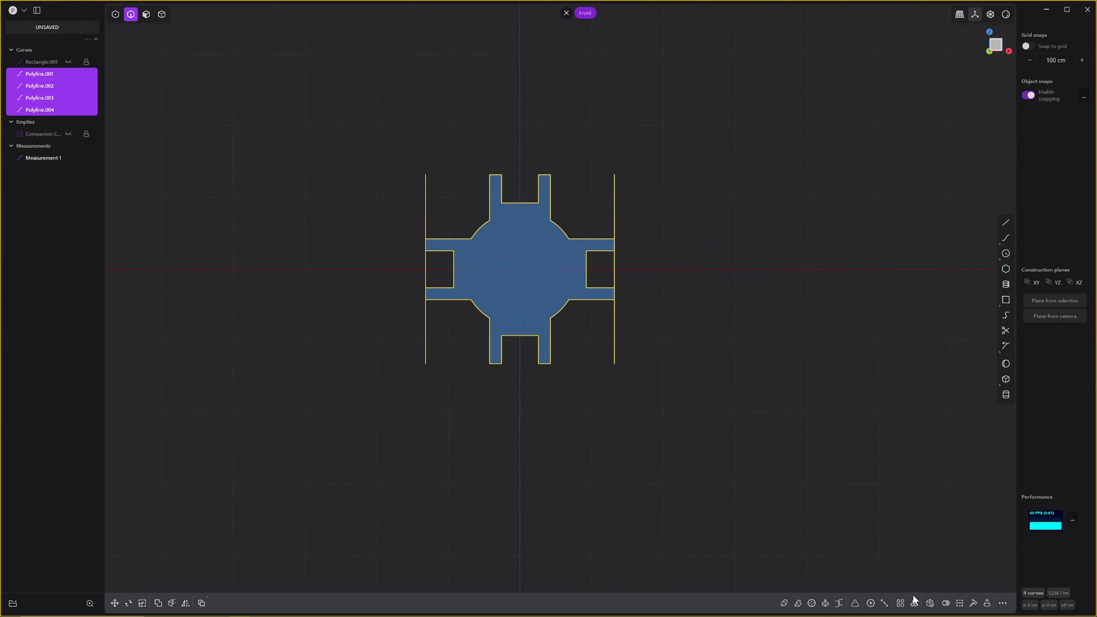
{"action": "left_click", "coordinate": [915, 602]}
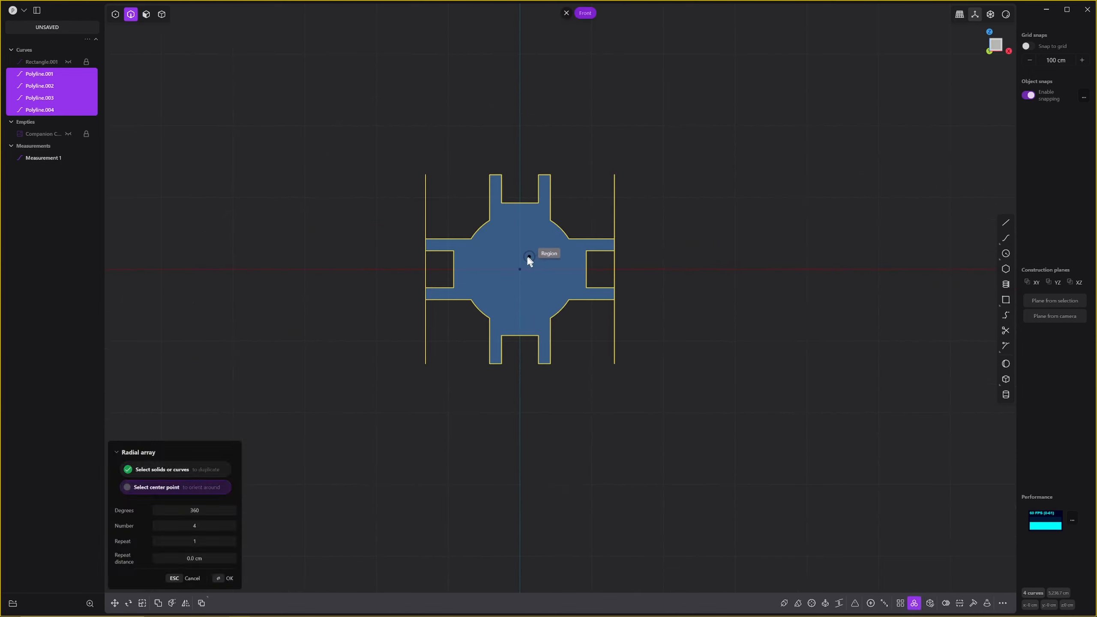
{"action": "left_click", "coordinate": [519, 269]}
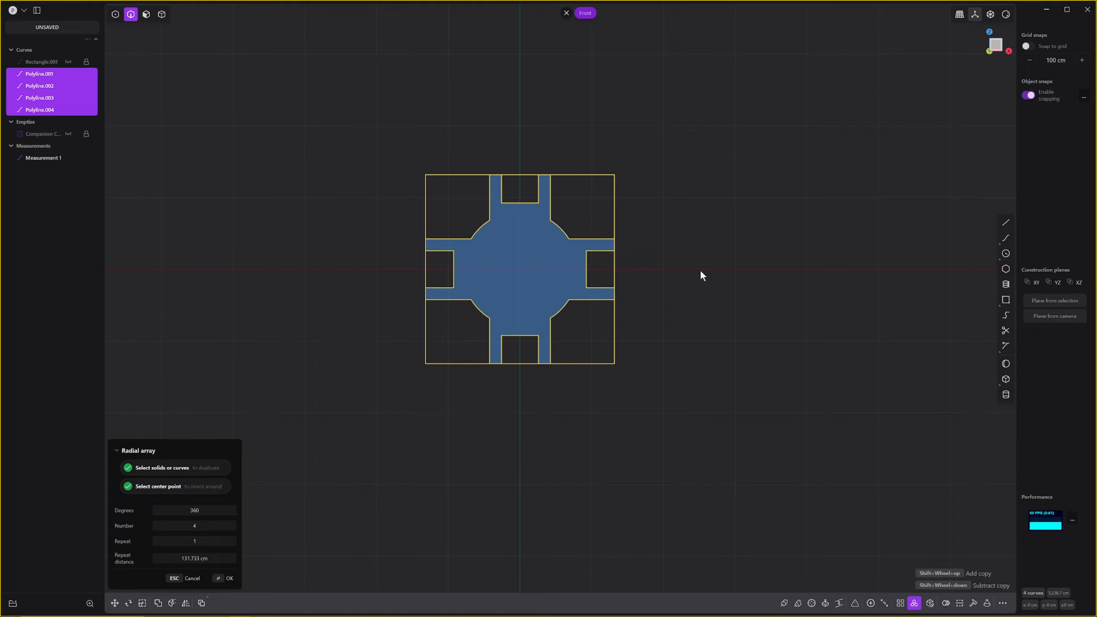
{"action": "key", "text": "Return"}
{"action": "middle_click_drag", "start_coordinate": [694, 256], "coordinate": [667, 285]}
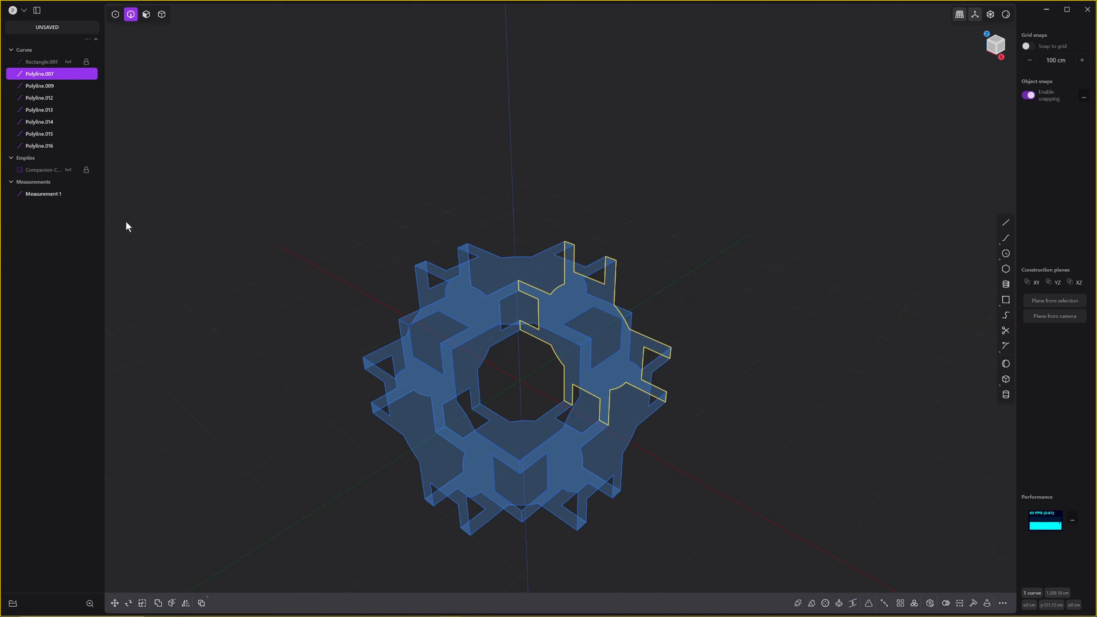
Group all seven polyline curves and name the group "Curves for Inset".
{"action": "middle_click_drag", "start_coordinate": [312, 203], "coordinate": [608, 297]}
{"action": "left_click", "coordinate": [540, 181]}
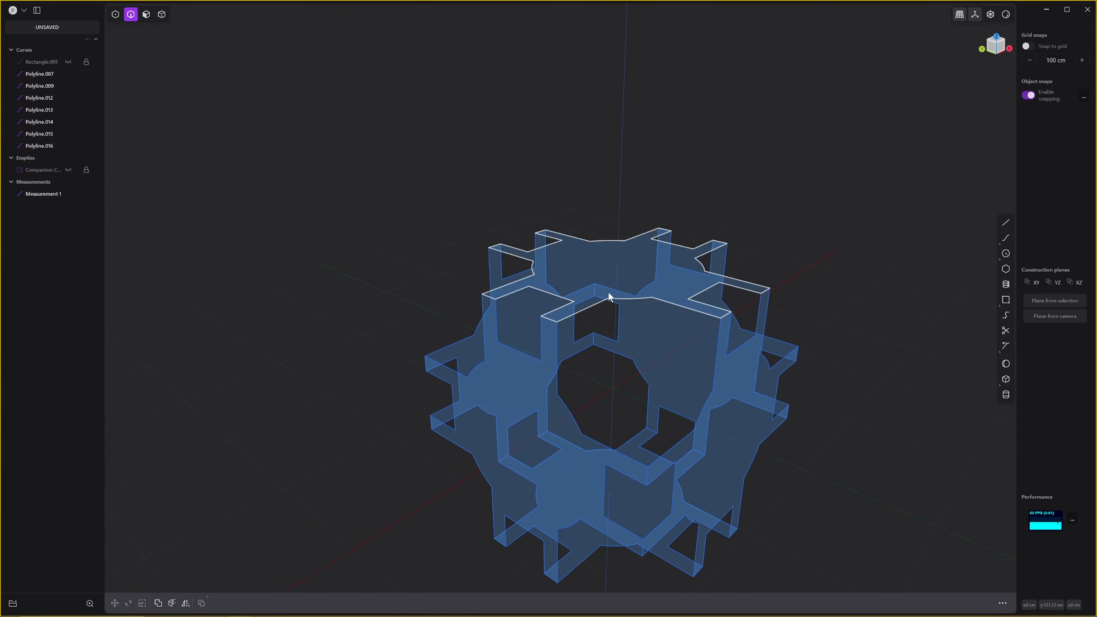
{"action": "left_click", "coordinate": [608, 297]}
{"action": "left_click", "coordinate": [548, 340]}
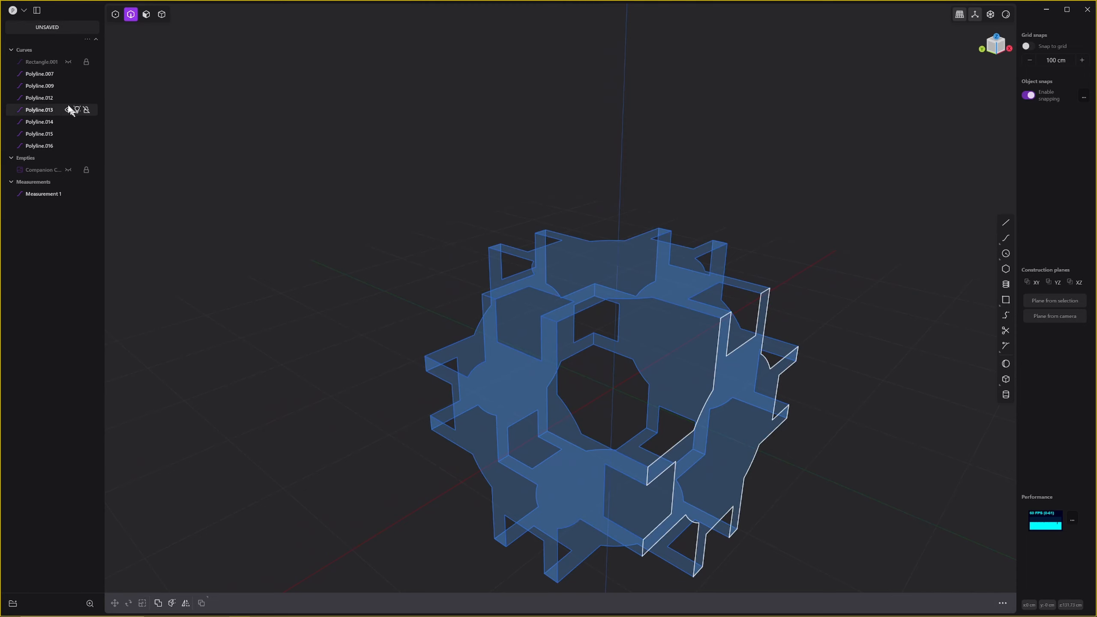
{"action": "left_click", "coordinate": [29, 74]}
{"action": "left_click", "coordinate": [33, 142], "text": "shift"}
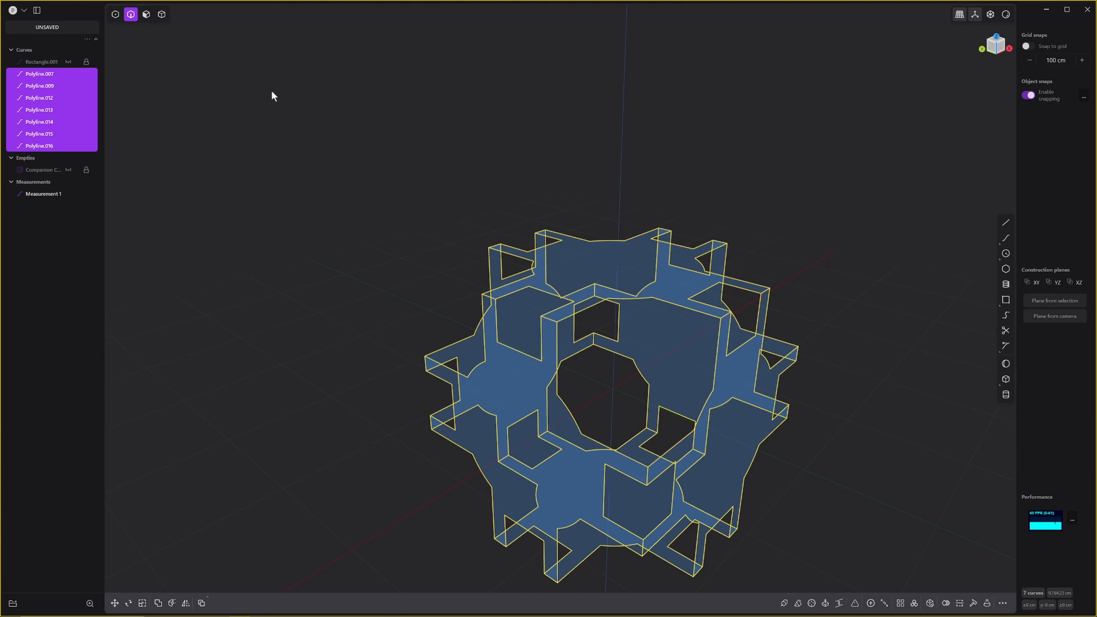
{"action": "key", "text": "ctrl+g"}
{"action": "double_click", "coordinate": [45, 50]}
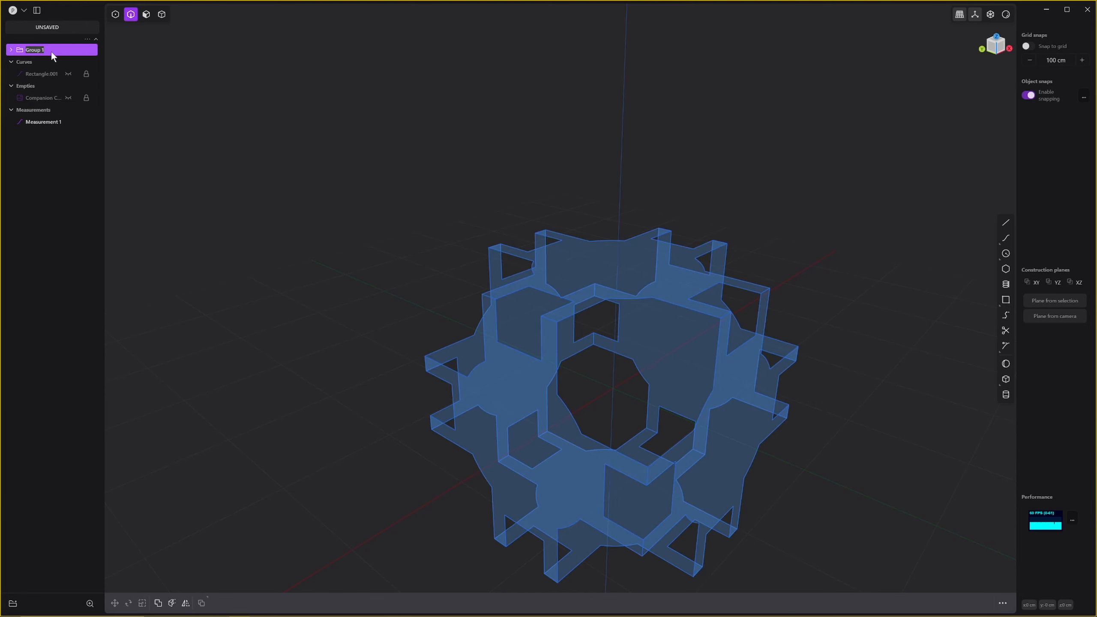
{"action": "type", "text": "Curves for Inset"}
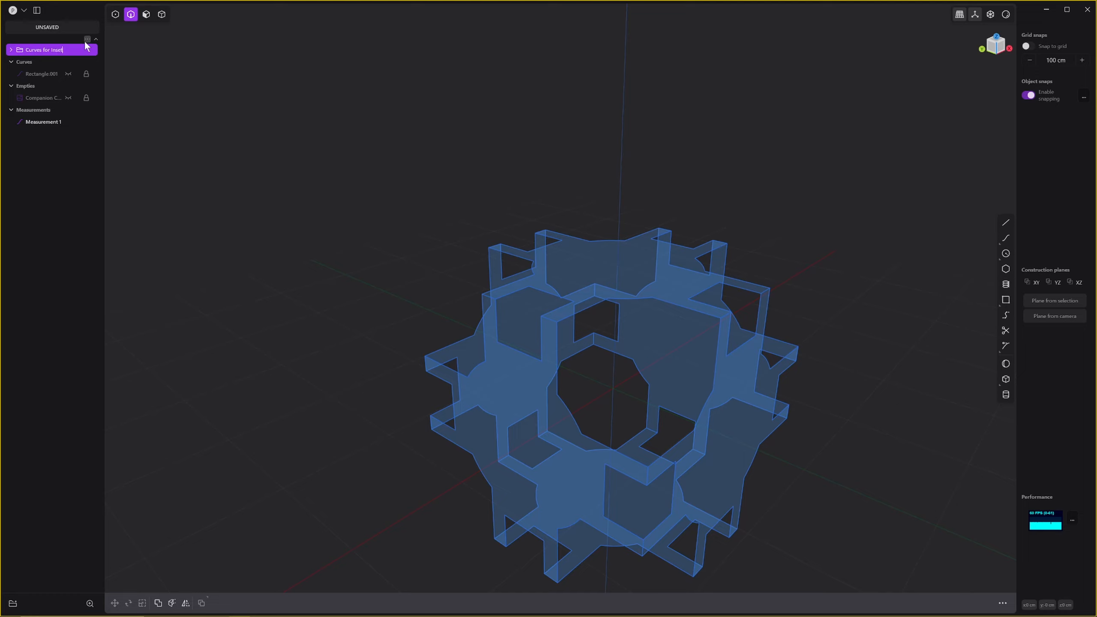
{"action": "key", "text": "Return"}
{"action": "left_click", "coordinate": [510, 138]}
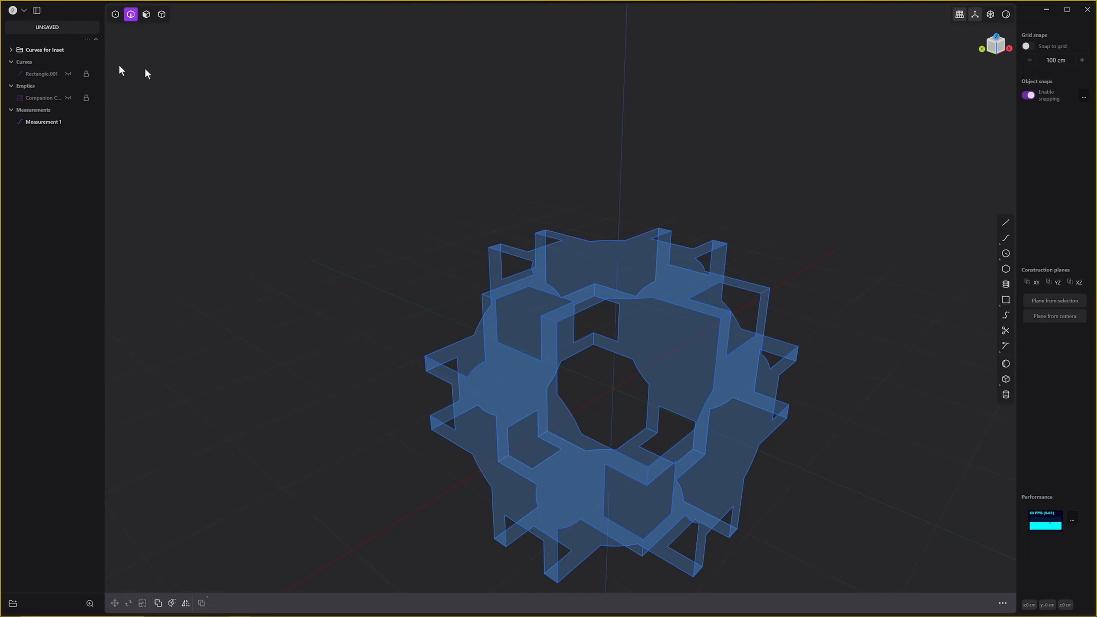
Hide the Curves for Inset group and start a rectangle on the XY plane from the origin.
{"action": "left_click", "coordinate": [68, 50]}
{"action": "middle_click_drag", "start_coordinate": [645, 322], "coordinate": [800, 374]}
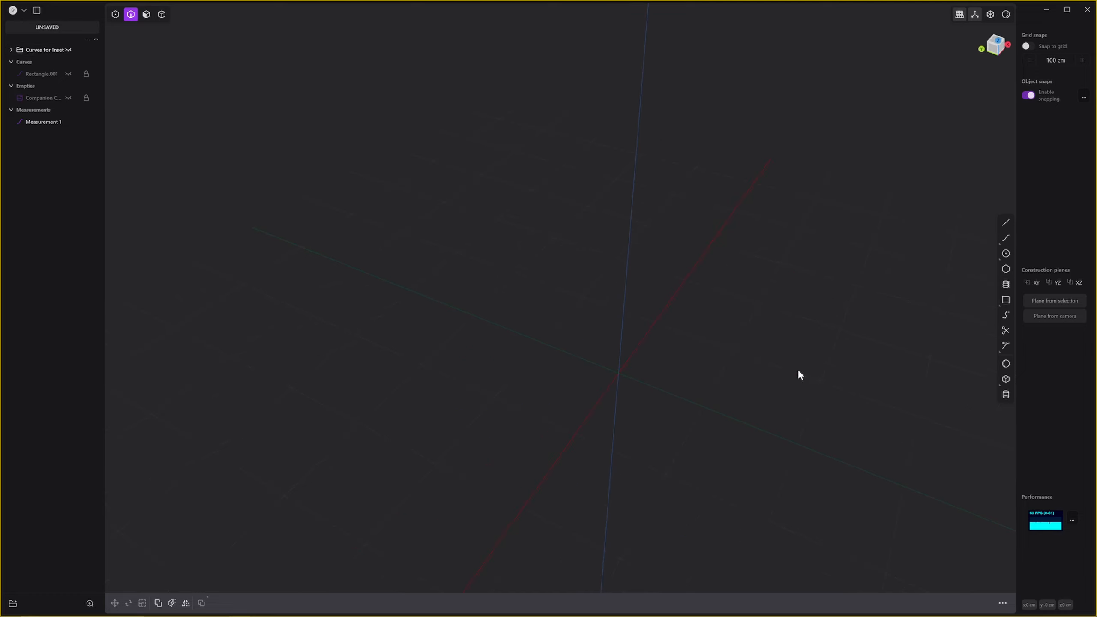
{"action": "left_click", "coordinate": [1006, 300]}
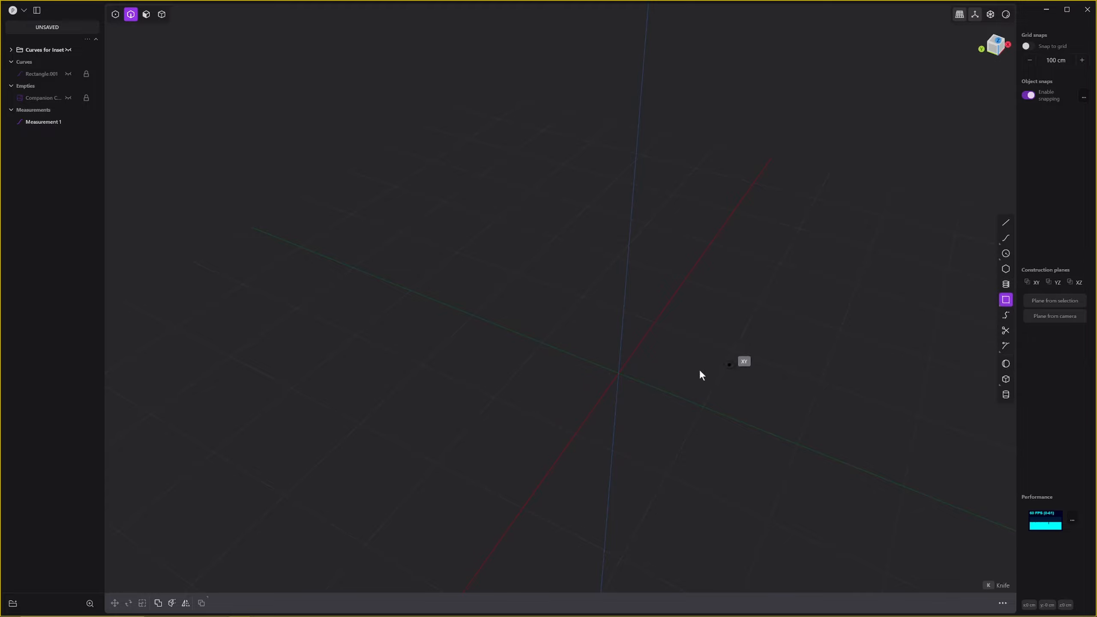
{"action": "left_click", "coordinate": [620, 375]}
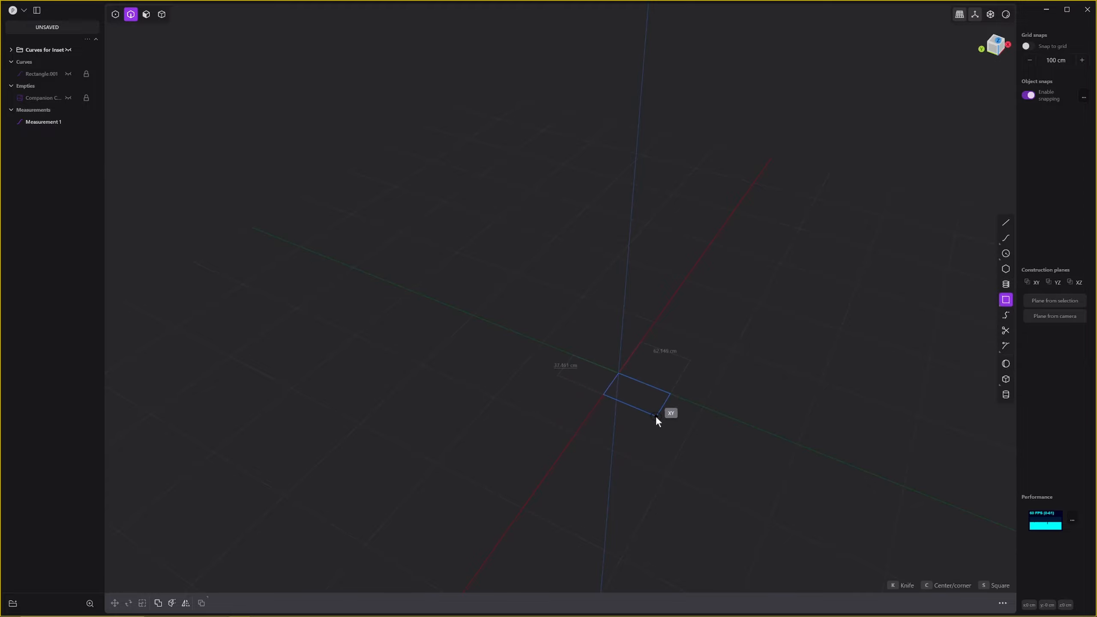
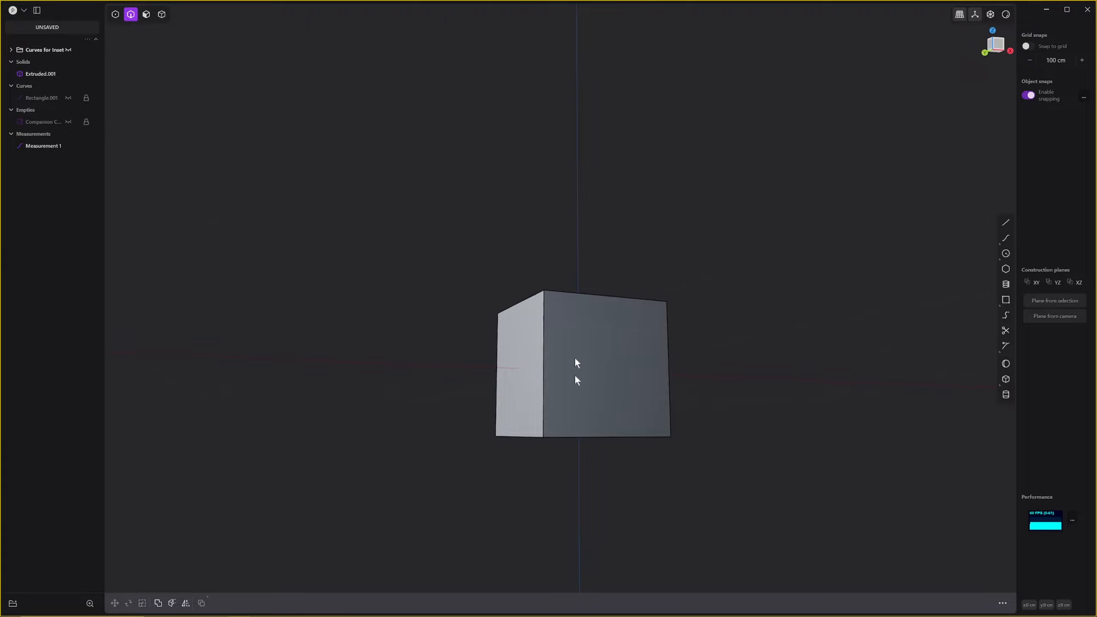
Show the Curves for Inset group again and select all seven curves inside it.
{"action": "mouse_move", "coordinate": [604, 376]}
{"action": "middle_mouse_down"}
{"action": "mouse_move", "coordinate": [671, 315]}
{"action": "mouse_move", "coordinate": [647, 360]}
{"action": "mouse_move", "coordinate": [849, 382]}
{"action": "mouse_move", "coordinate": [615, 410]}
{"action": "mouse_move", "coordinate": [713, 387]}
{"action": "mouse_move", "coordinate": [683, 397]}
{"action": "mouse_move", "coordinate": [605, 367]}
{"action": "middle_mouse_up"}
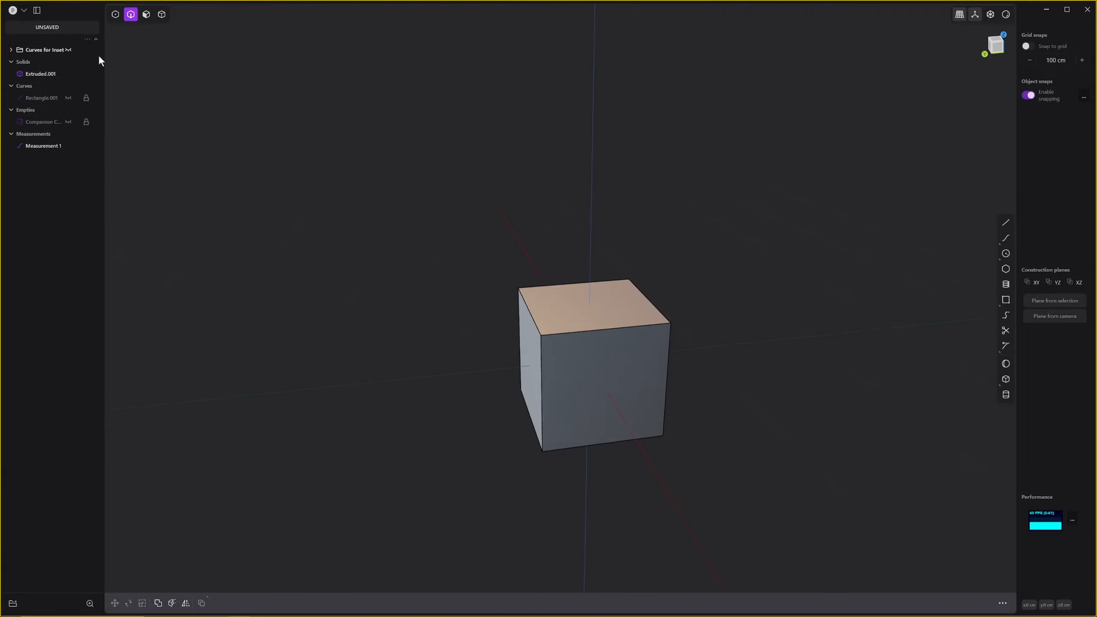
{"action": "left_click", "coordinate": [69, 50]}
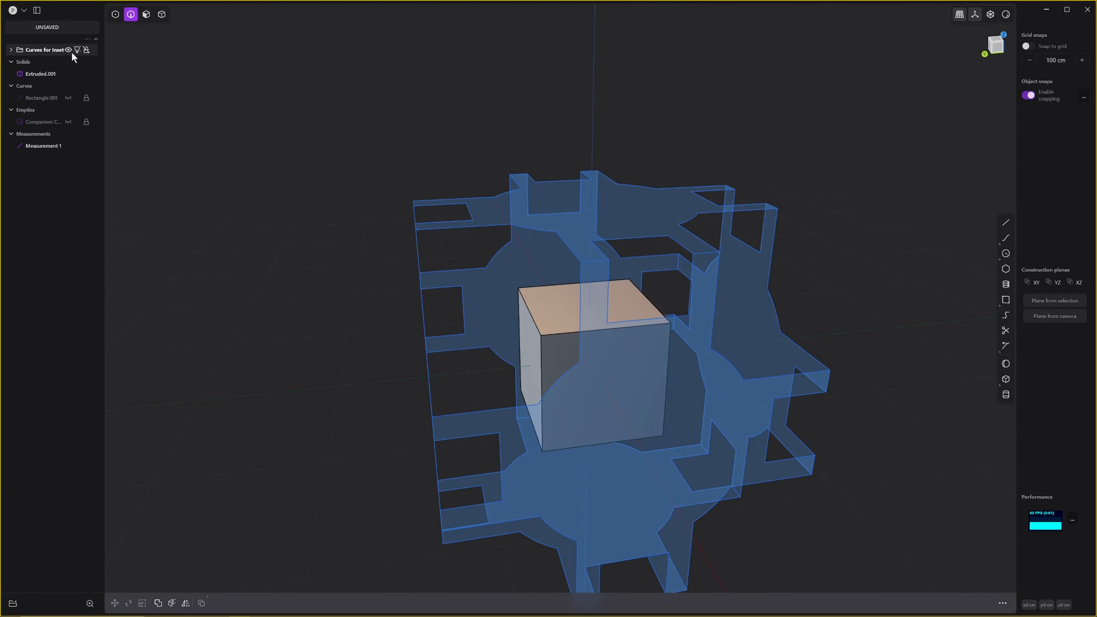
{"action": "left_click", "coordinate": [10, 50]}
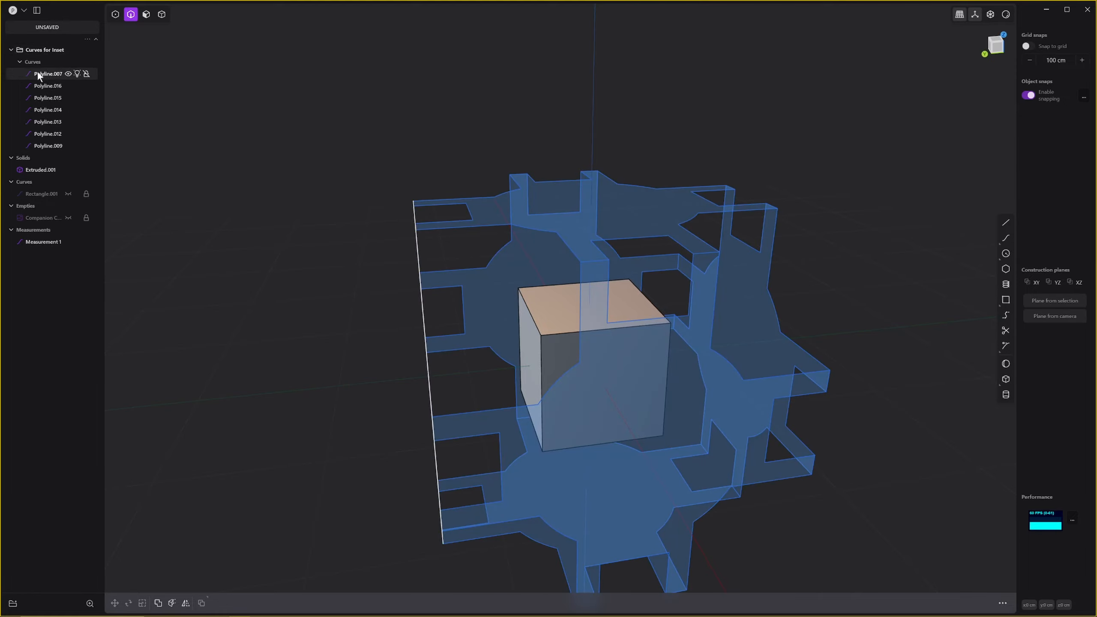
{"action": "left_click", "coordinate": [37, 74]}
{"action": "left_click", "coordinate": [53, 145], "text": "shift"}
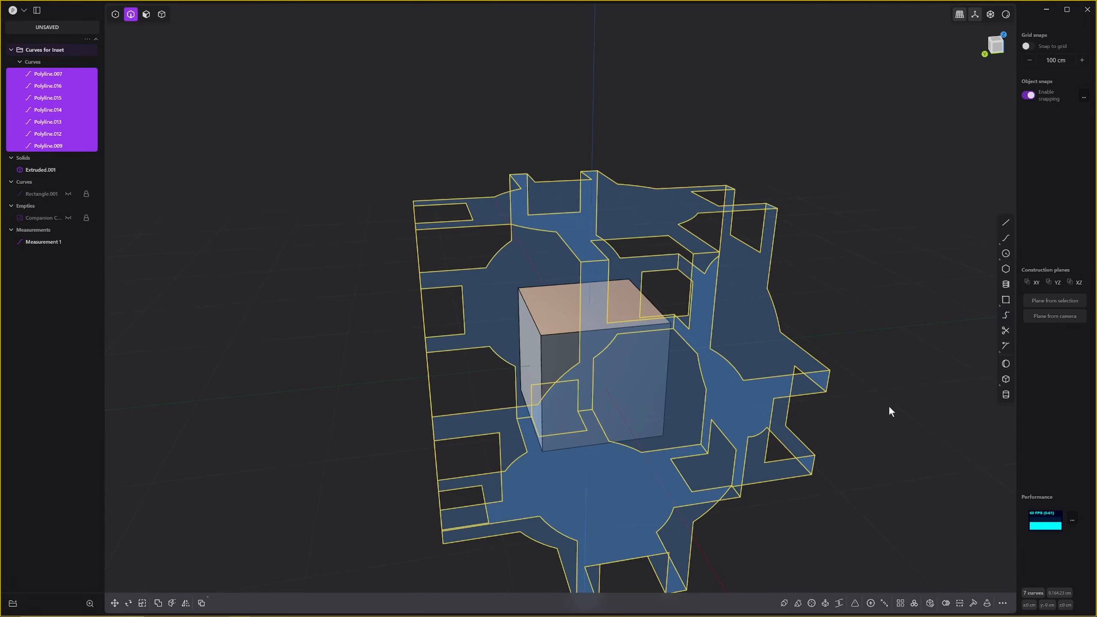
Scale the seven curves down uniformly in several passes, first by about 0.418, to roughly the cube's size.
{"action": "middle_click_drag", "start_coordinate": [888, 405], "coordinate": [881, 412]}
{"action": "key", "text": "s"}
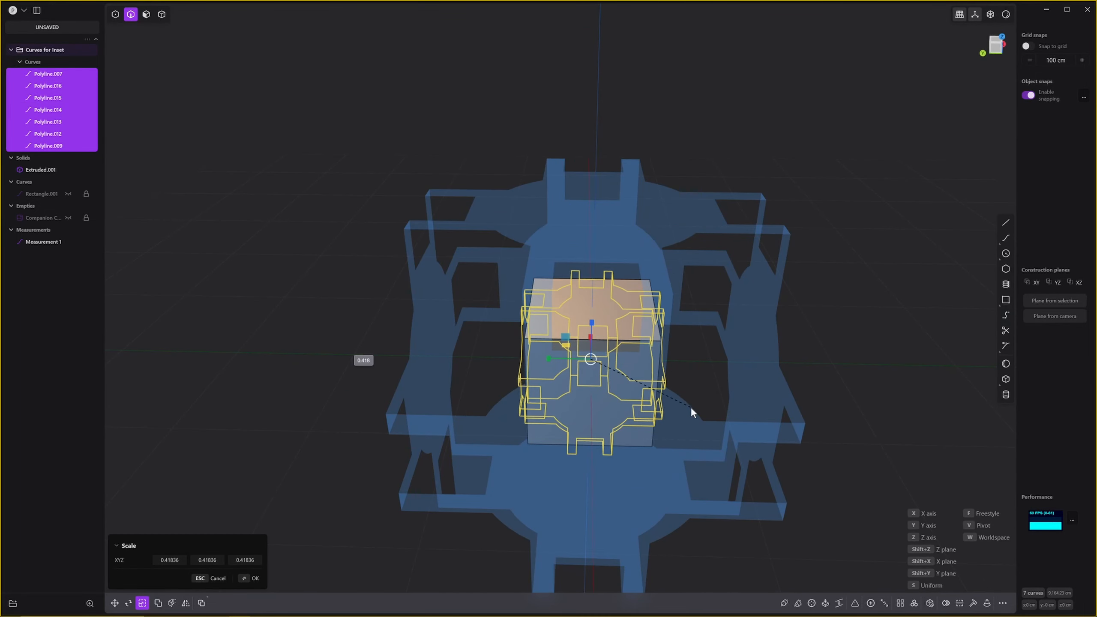
{"action": "left_click", "coordinate": [693, 410]}
{"action": "middle_click_drag", "start_coordinate": [692, 409], "coordinate": [648, 346]}
{"action": "key", "text": "s"}
{"action": "left_click", "coordinate": [670, 387]}
{"action": "key", "text": "s"}
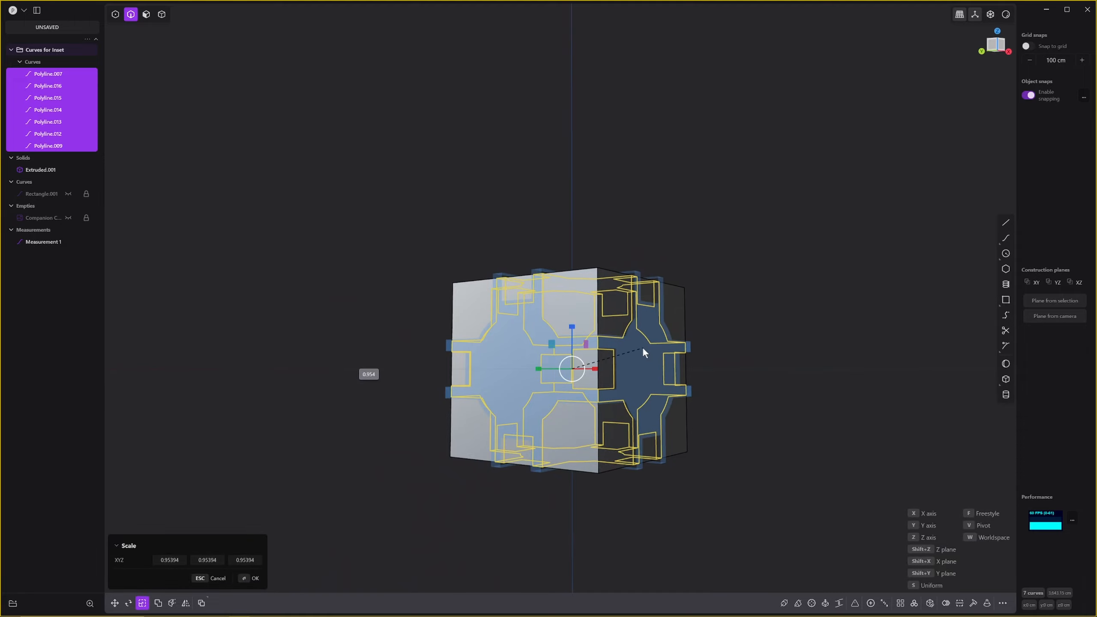
{"action": "left_click", "coordinate": [644, 347]}
Scale the curves down slightly in the front view to bring their outer outline closer to the cube's edges.
{"action": "key", "text": "1"}
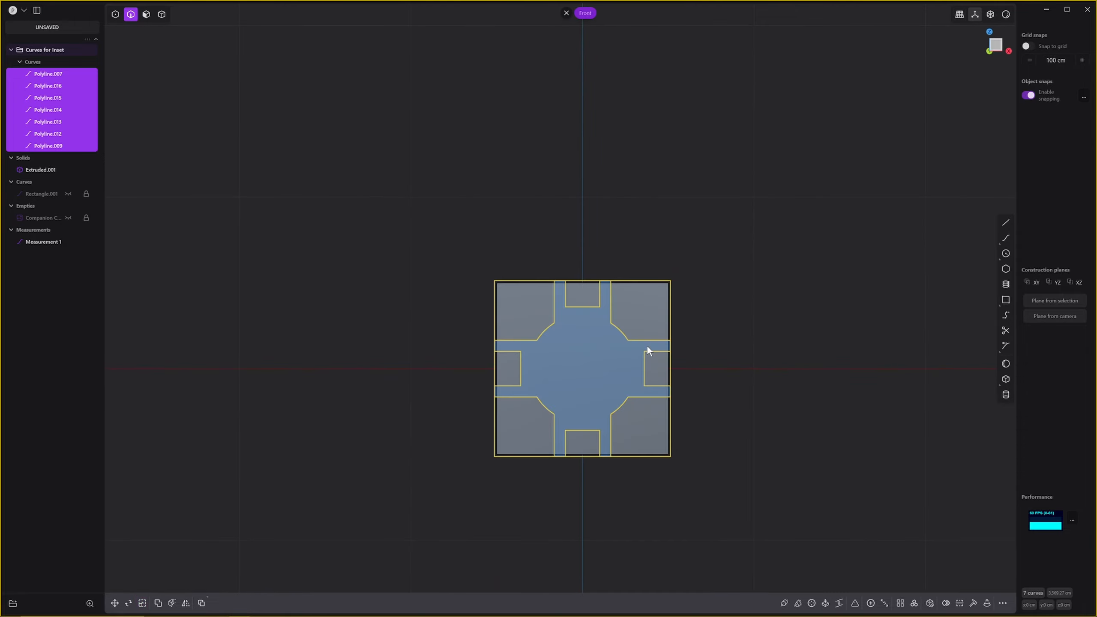
{"action": "scroll", "coordinate": [632, 264], "scroll_direction": "up", "scroll_amount": 5}
{"action": "scroll", "coordinate": [624, 320], "scroll_direction": "up", "scroll_amount": 3}
{"action": "key", "text": "s"}
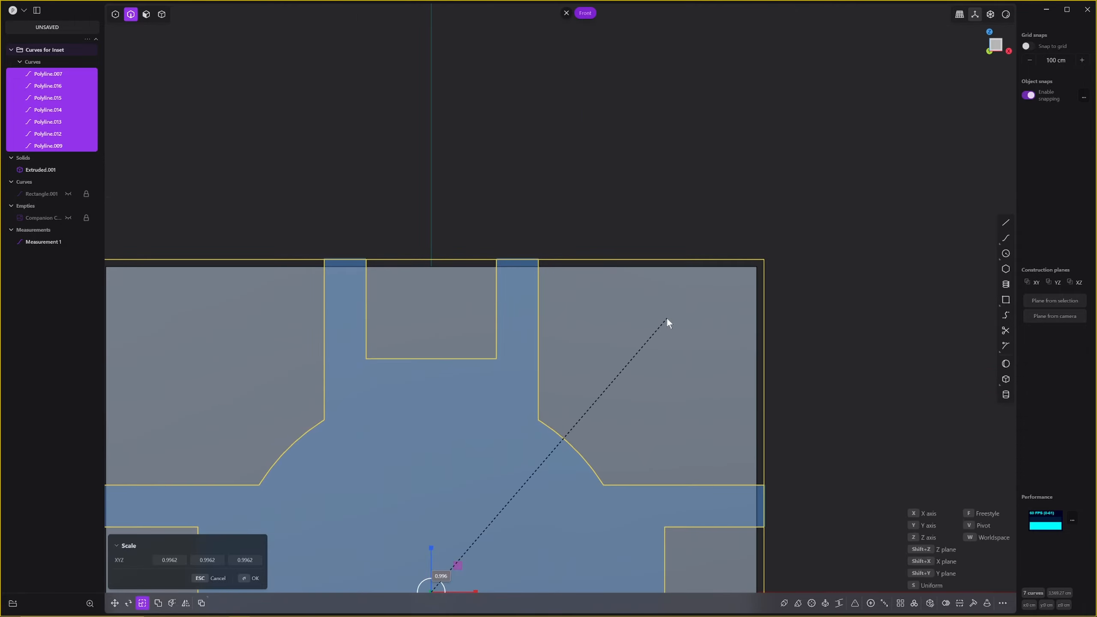
{"action": "left_click", "coordinate": [657, 317]}
{"action": "scroll", "coordinate": [657, 317], "scroll_direction": "down", "scroll_amount": 5}
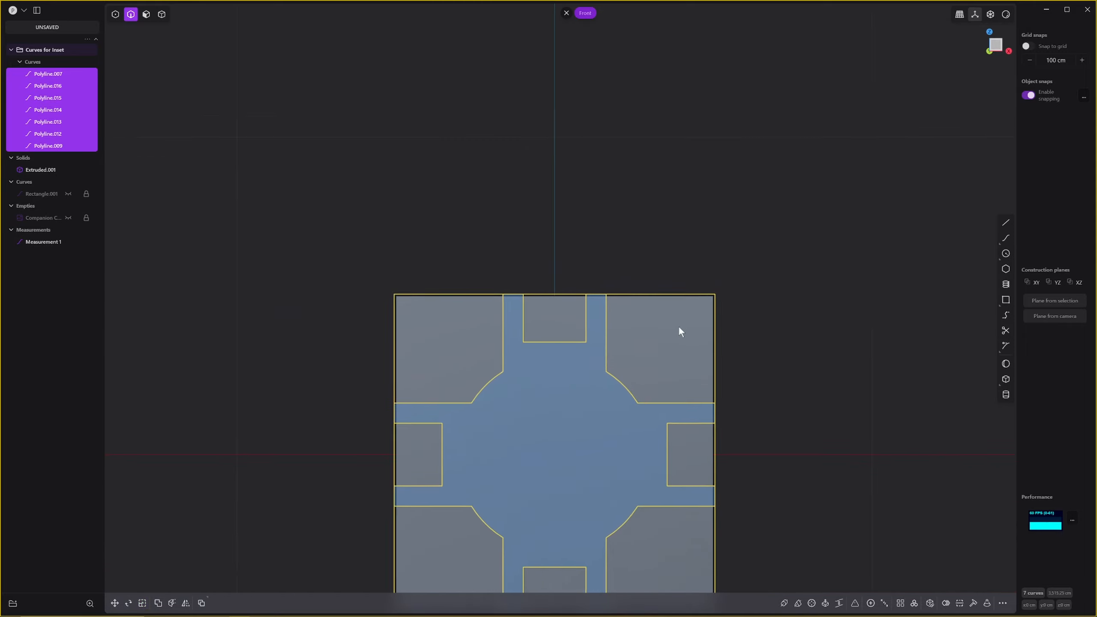
{"action": "middle_click_drag", "start_coordinate": [679, 326], "coordinate": [656, 352]}
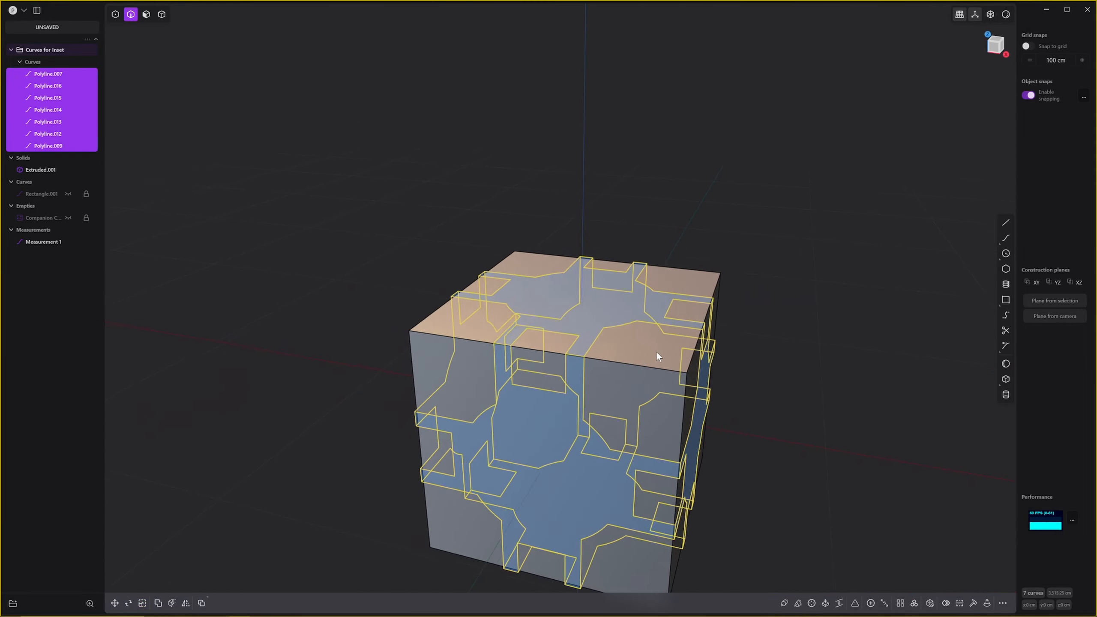
{"action": "type", "text": "f"}
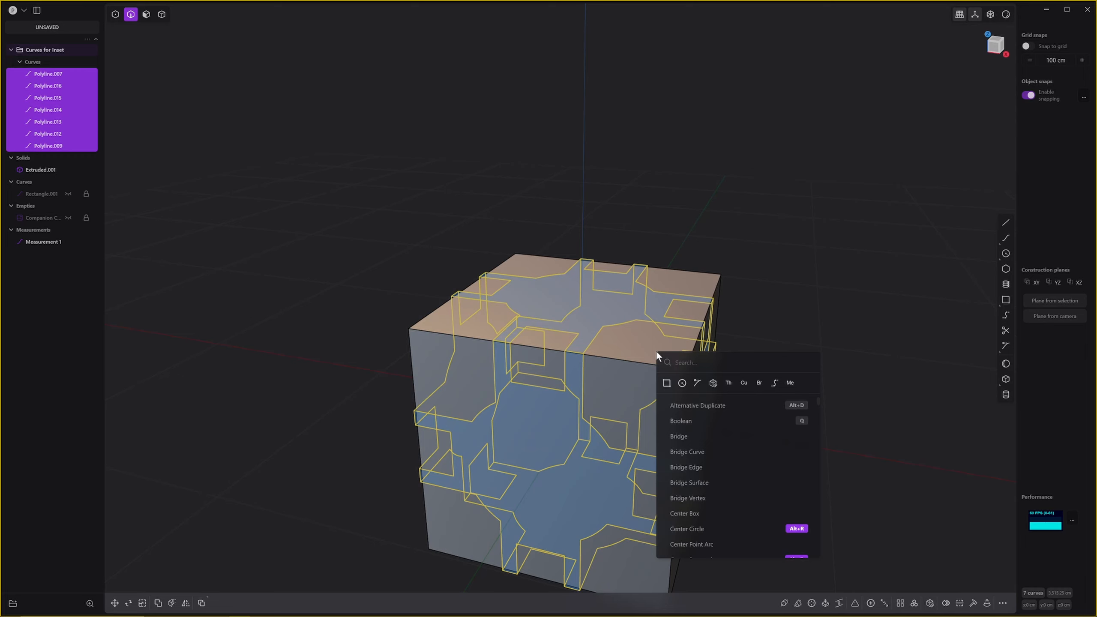
{"action": "type", "text": "impr"}
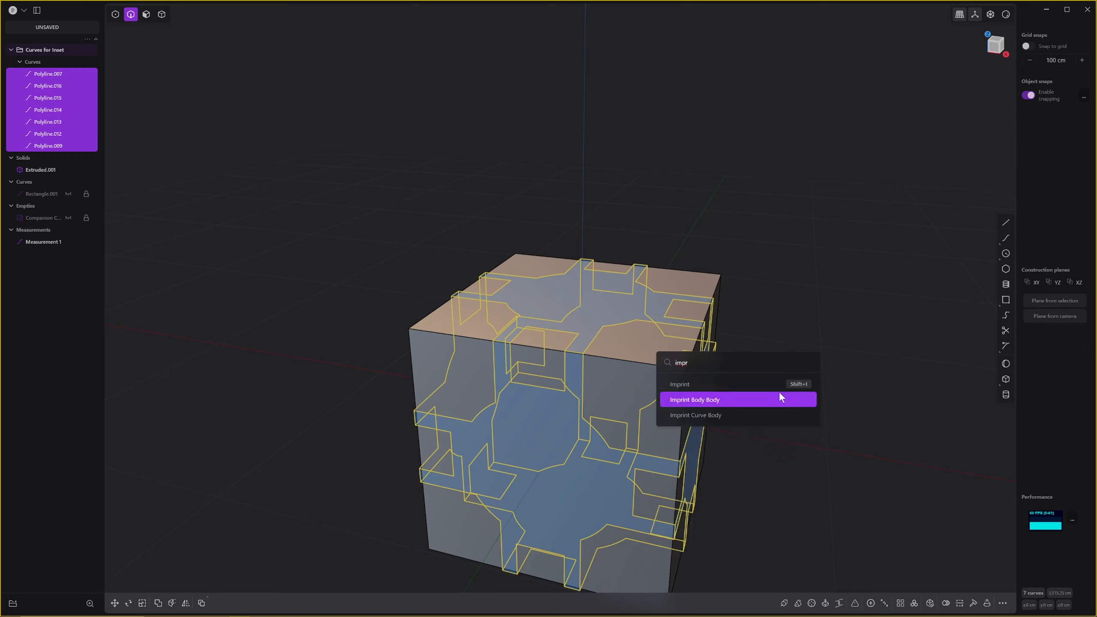
{"action": "key", "text": "Escape"}
Imprint the seven selected curves onto all sides of the cube with the projection method set to Normal.
{"action": "middle_click_drag", "start_coordinate": [744, 351], "coordinate": [737, 356]}
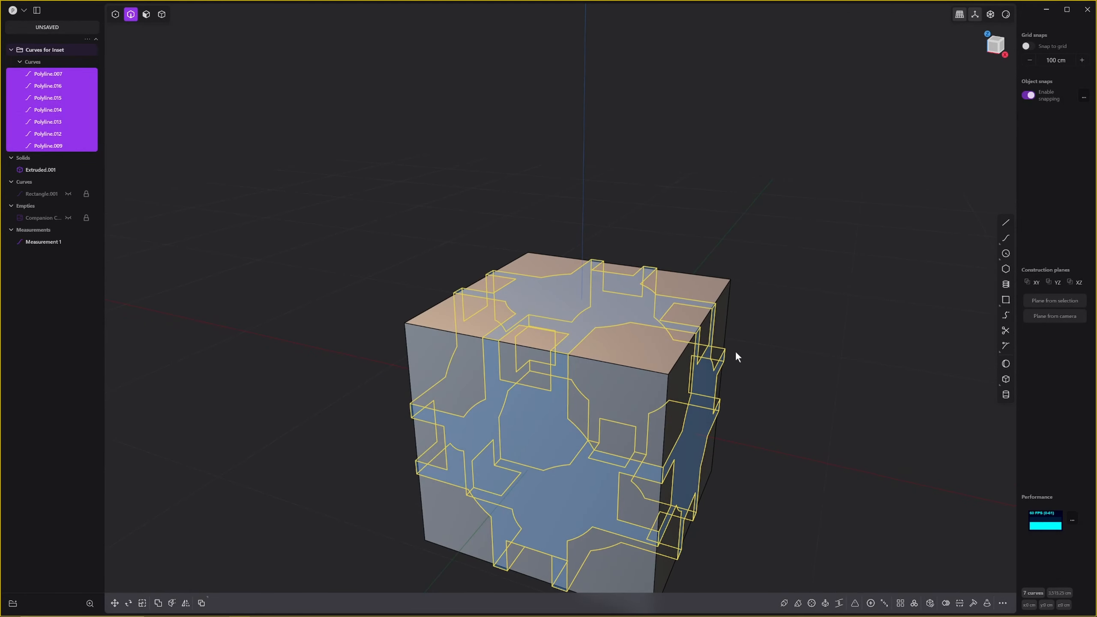
{"action": "middle_click_drag", "start_coordinate": [485, 257], "coordinate": [498, 269]}
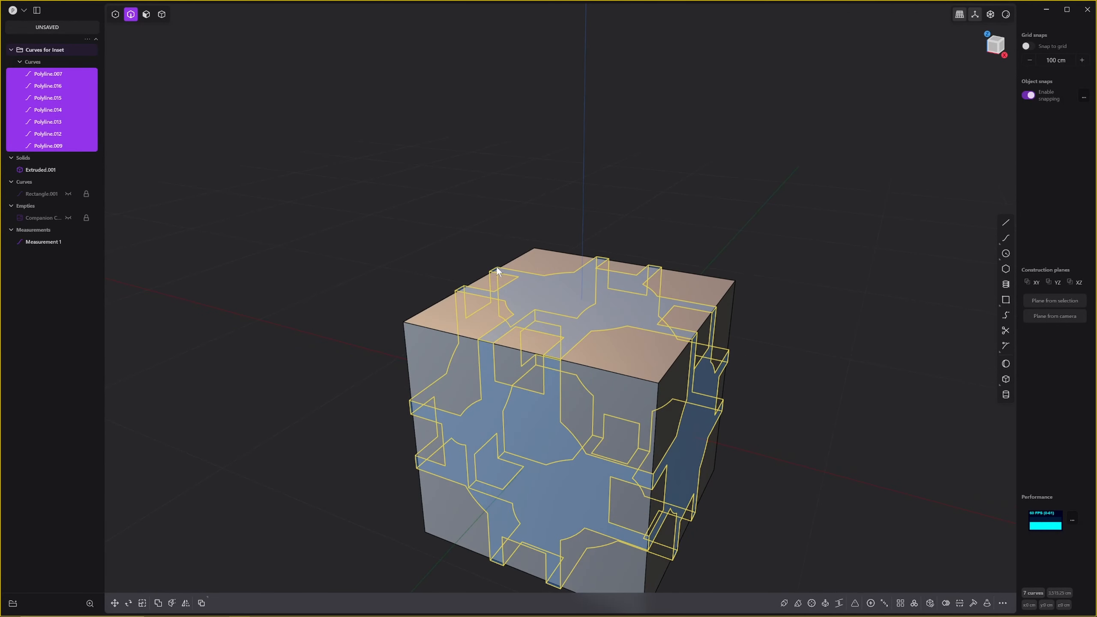
{"action": "key", "text": "i"}
{"action": "left_click", "coordinate": [643, 358]}
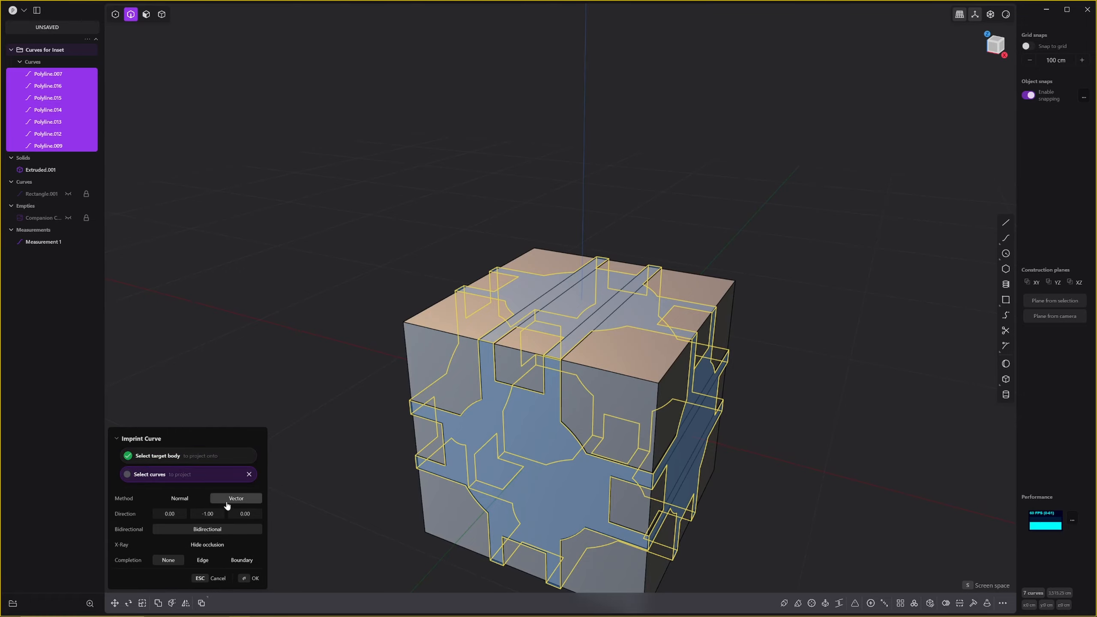
{"action": "middle_click_drag", "start_coordinate": [326, 488], "coordinate": [764, 389]}
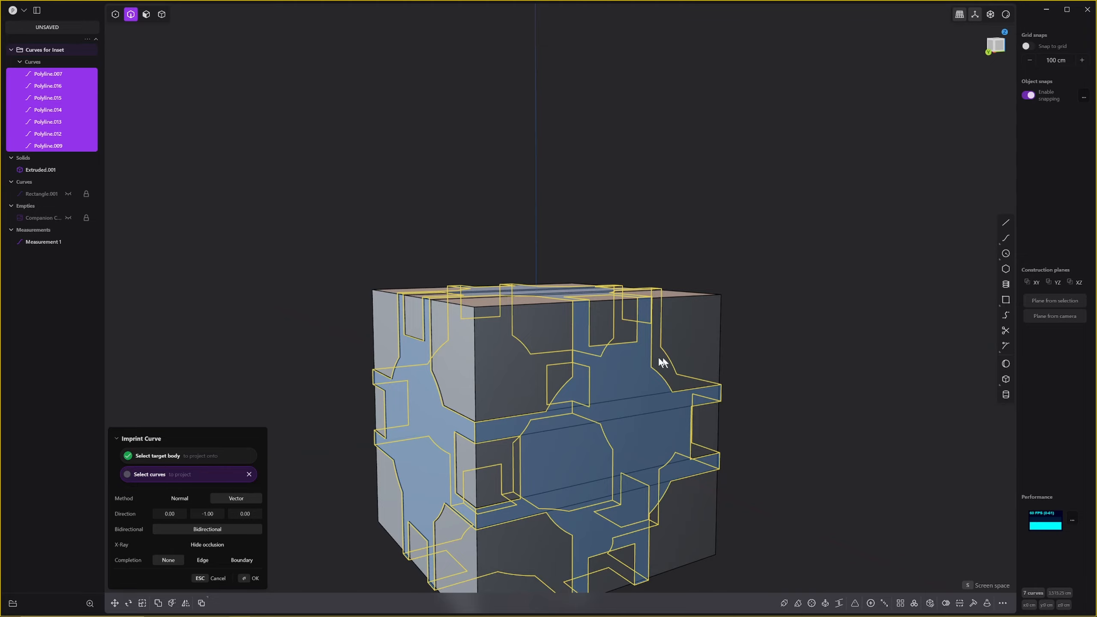
{"action": "middle_click_drag", "start_coordinate": [526, 496], "coordinate": [536, 471]}
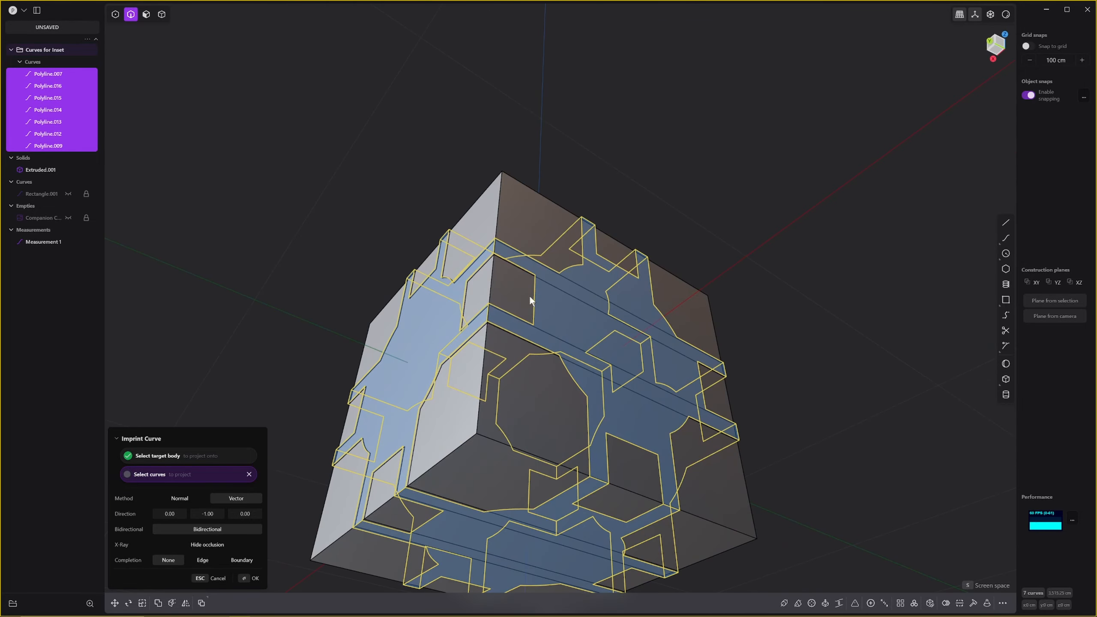
{"action": "middle_click_drag", "start_coordinate": [530, 298], "coordinate": [278, 471]}
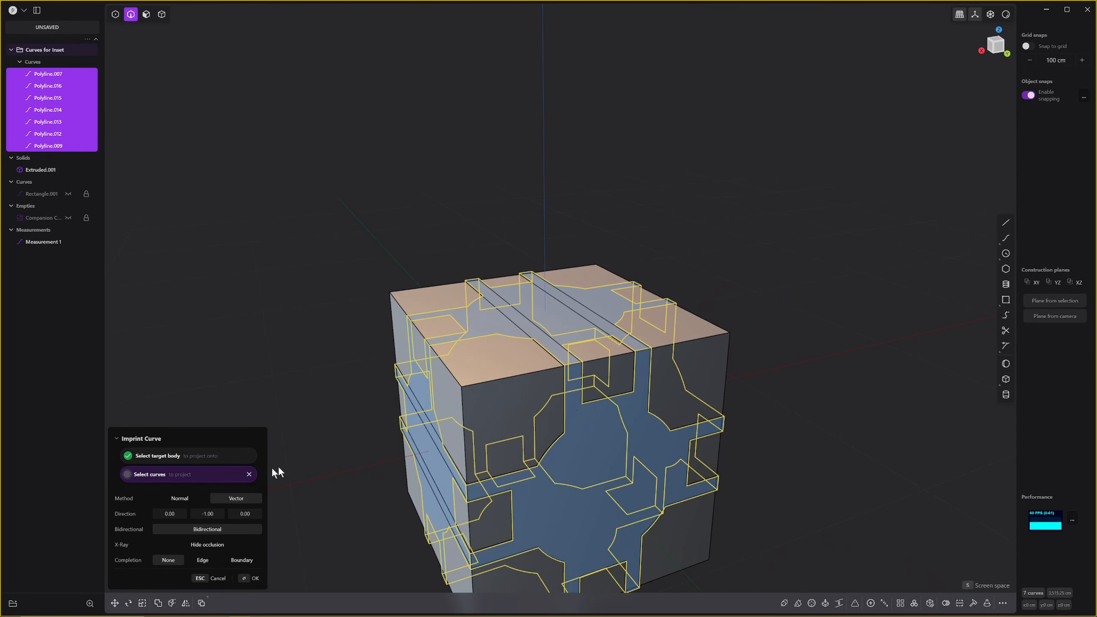
{"action": "left_click", "coordinate": [177, 498]}
{"action": "middle_click_drag", "start_coordinate": [605, 423], "coordinate": [700, 322]}
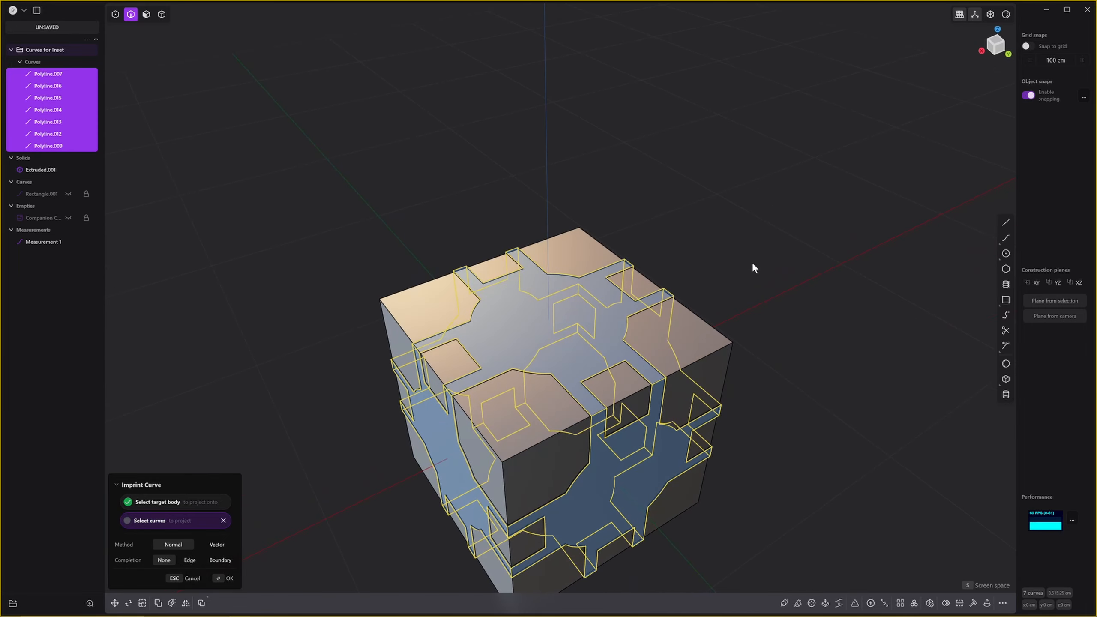
{"action": "key", "text": "Return"}
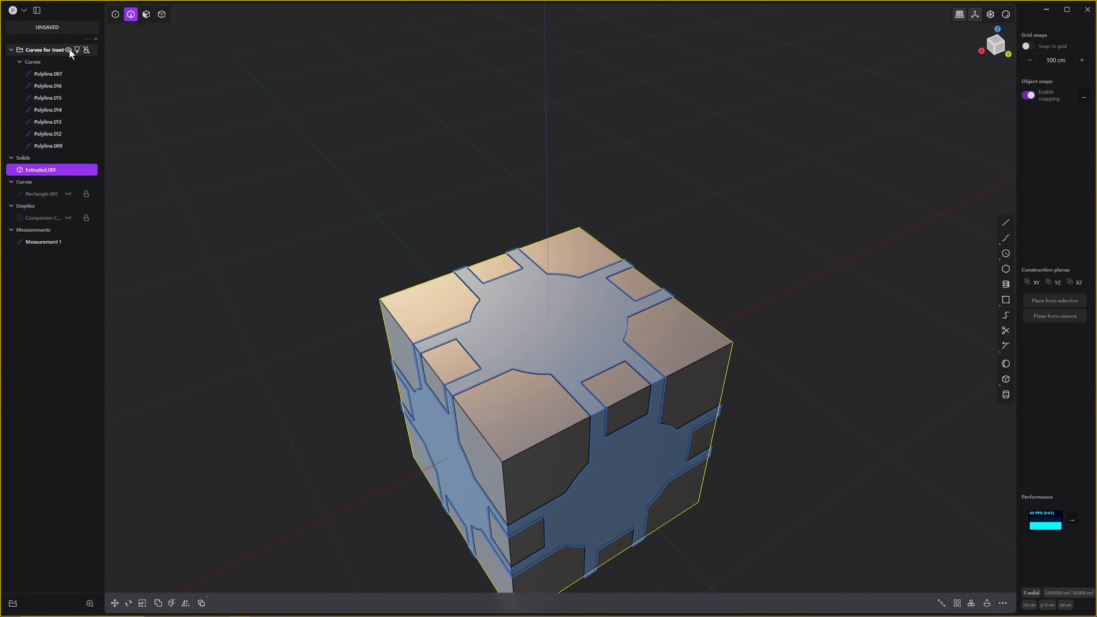
Hide the Curves for Inset group and inspect the imprinted outlines on the cube.
{"action": "left_click", "coordinate": [69, 50]}
{"action": "middle_click_drag", "start_coordinate": [561, 345], "coordinate": [557, 380]}
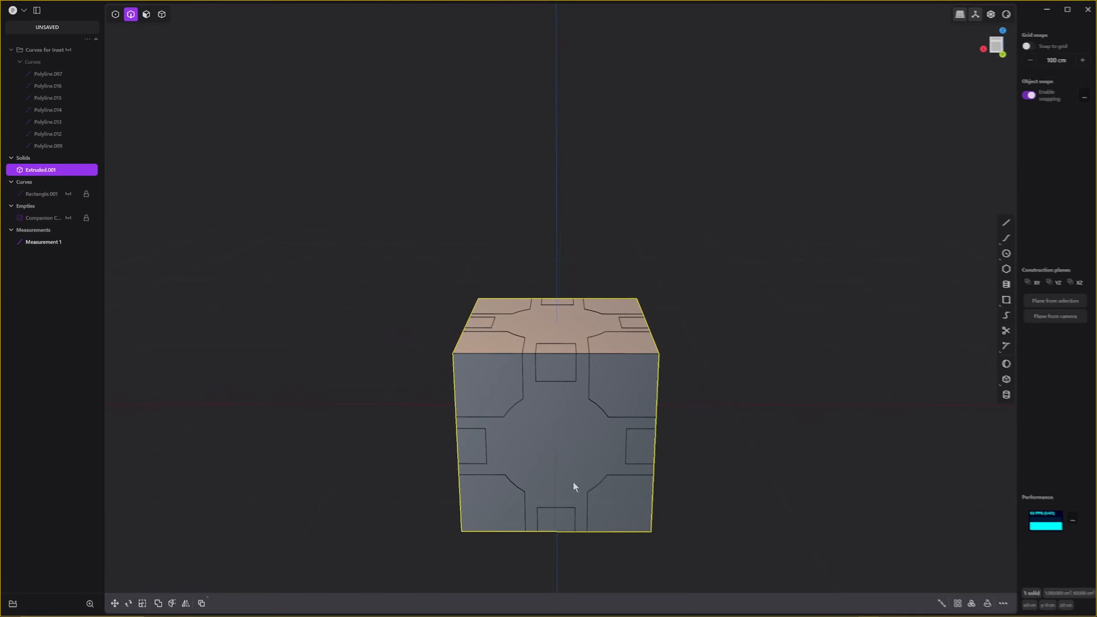
{"action": "middle_click_drag", "start_coordinate": [573, 485], "coordinate": [541, 449]}
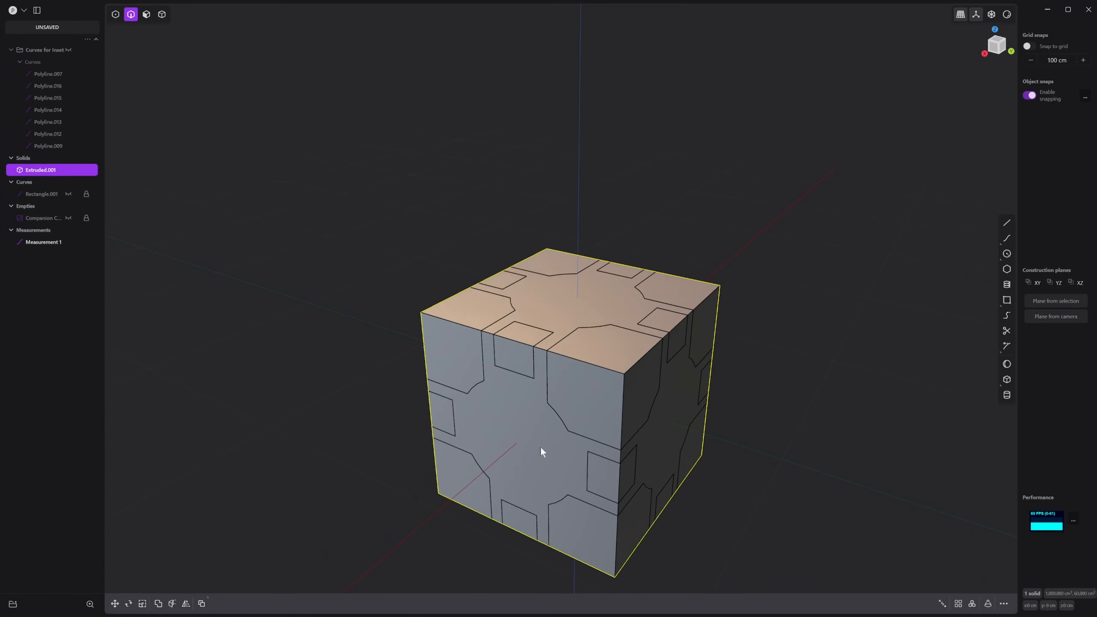
Select the imprinted cross-shaped faces on all six sides of the cube and offset them inward together.
{"action": "key", "text": "3"}
{"action": "left_click", "coordinate": [541, 447]}
{"action": "left_click", "coordinate": [571, 318], "text": "shift"}
{"action": "left_click", "coordinate": [681, 418], "text": "shift"}
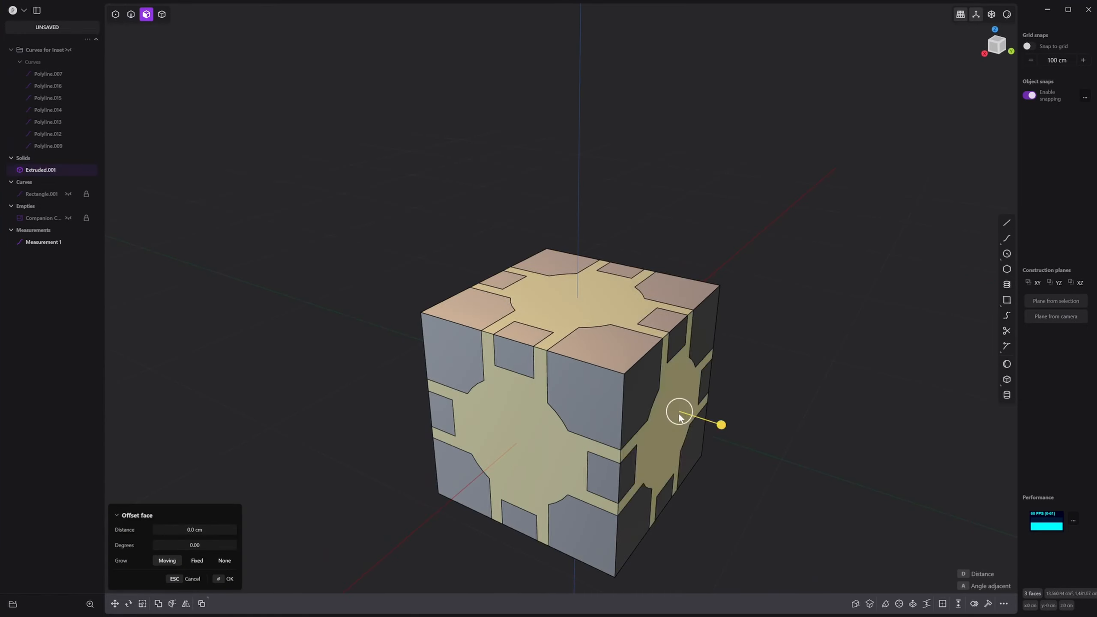
{"action": "middle_click_drag", "start_coordinate": [681, 418], "coordinate": [687, 367]}
{"action": "left_click", "coordinate": [589, 479], "text": "shift"}
{"action": "middle_click_drag", "start_coordinate": [589, 479], "coordinate": [557, 541]}
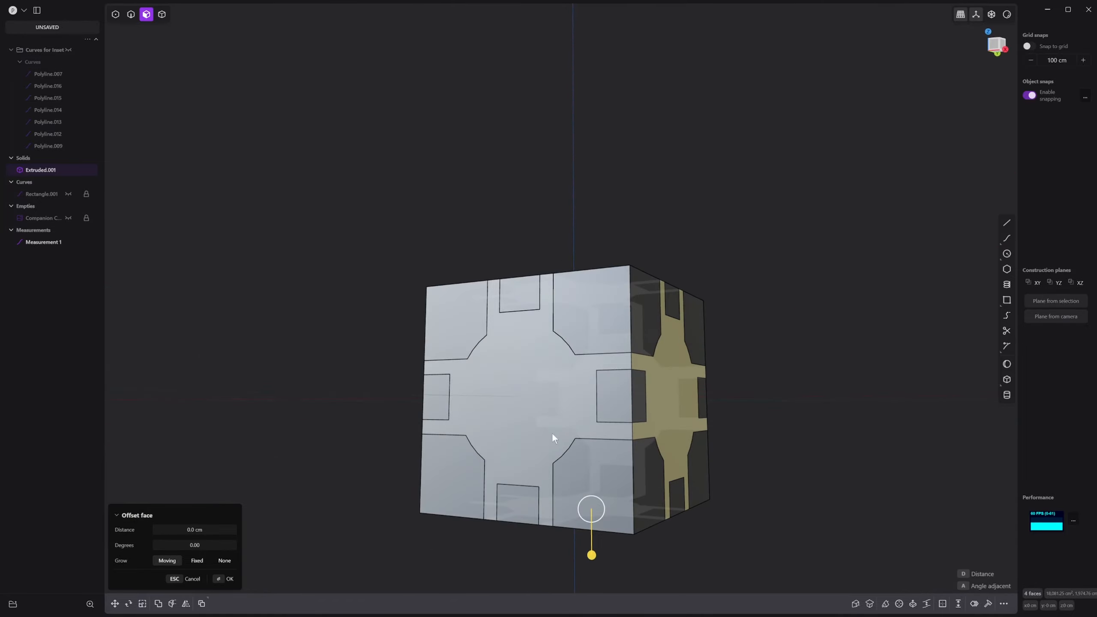
{"action": "left_click", "coordinate": [553, 438], "text": "shift"}
{"action": "middle_click_drag", "start_coordinate": [554, 438], "coordinate": [652, 501]}
{"action": "left_click", "coordinate": [499, 422], "text": "shift"}
{"action": "middle_click_drag", "start_coordinate": [499, 421], "coordinate": [688, 414]}
{"action": "key", "text": "alt+z"}
{"action": "left_click_drag", "start_coordinate": [701, 400], "coordinate": [684, 405]}
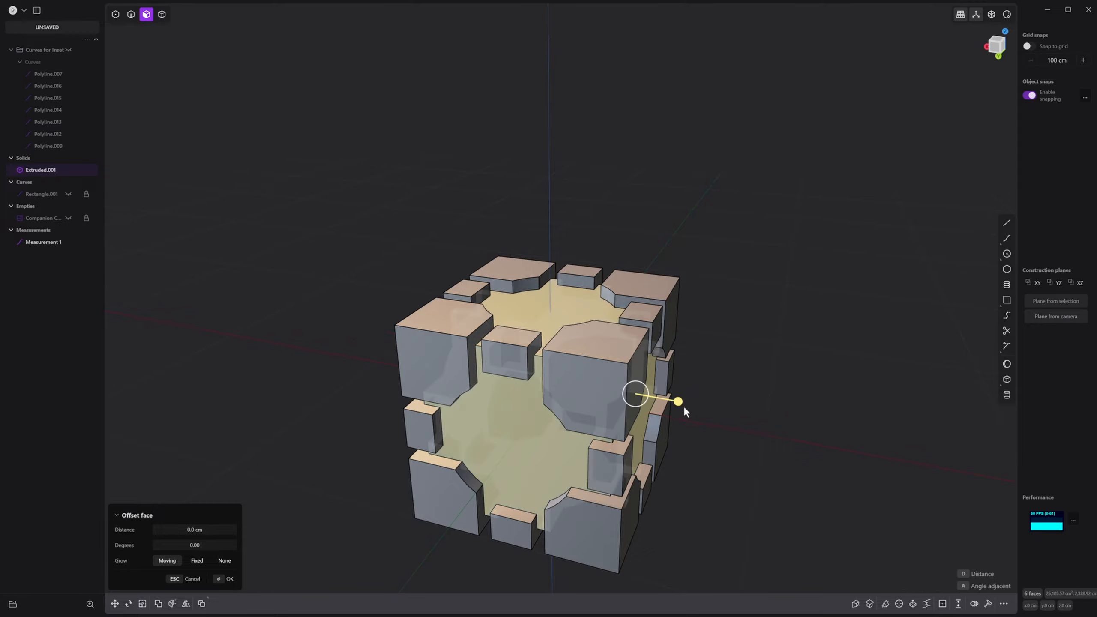
{"action": "middle_click_drag", "start_coordinate": [684, 407], "coordinate": [748, 337]}
{"action": "left_click", "coordinate": [772, 350]}
Start a Fillet on one side of the cube and add the eight inner block edges around the recessed cross face.
{"action": "scroll", "coordinate": [773, 376], "scroll_direction": "down", "scroll_amount": 2}
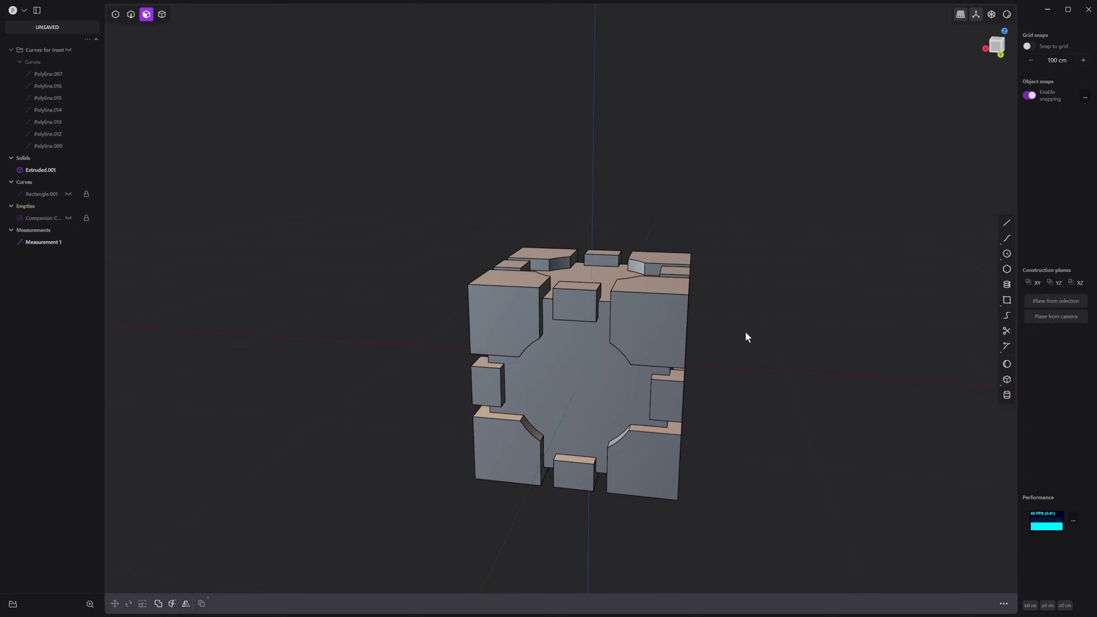
{"action": "middle_click_drag", "start_coordinate": [579, 375], "coordinate": [557, 333]}
{"action": "scroll", "coordinate": [571, 335], "scroll_direction": "up", "scroll_amount": 6}
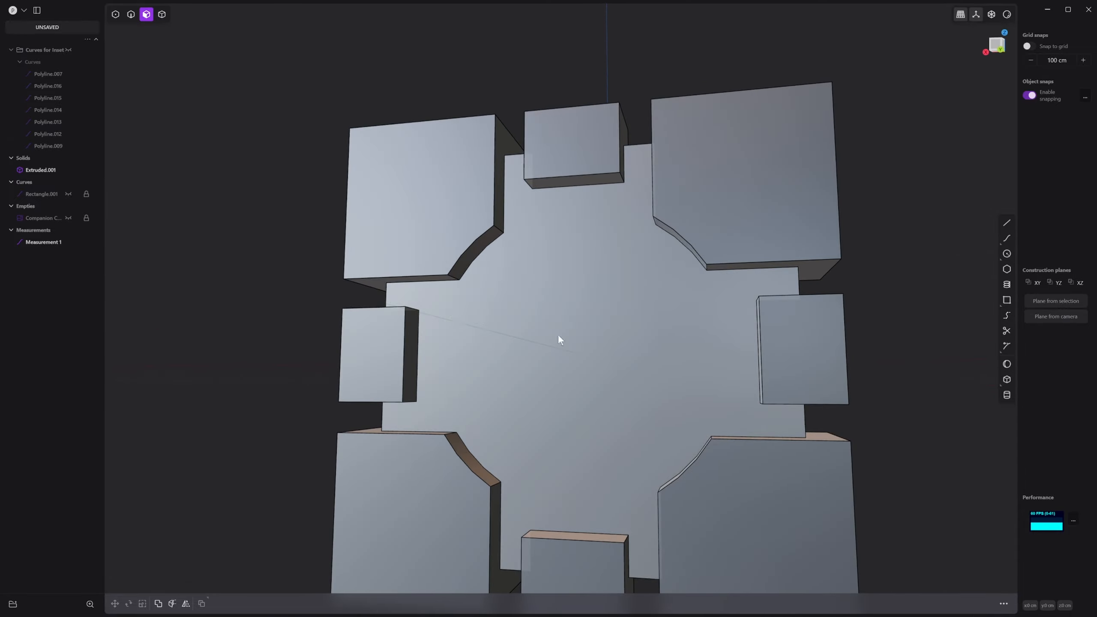
{"action": "key", "text": "2"}
{"action": "left_click", "coordinate": [475, 259]}
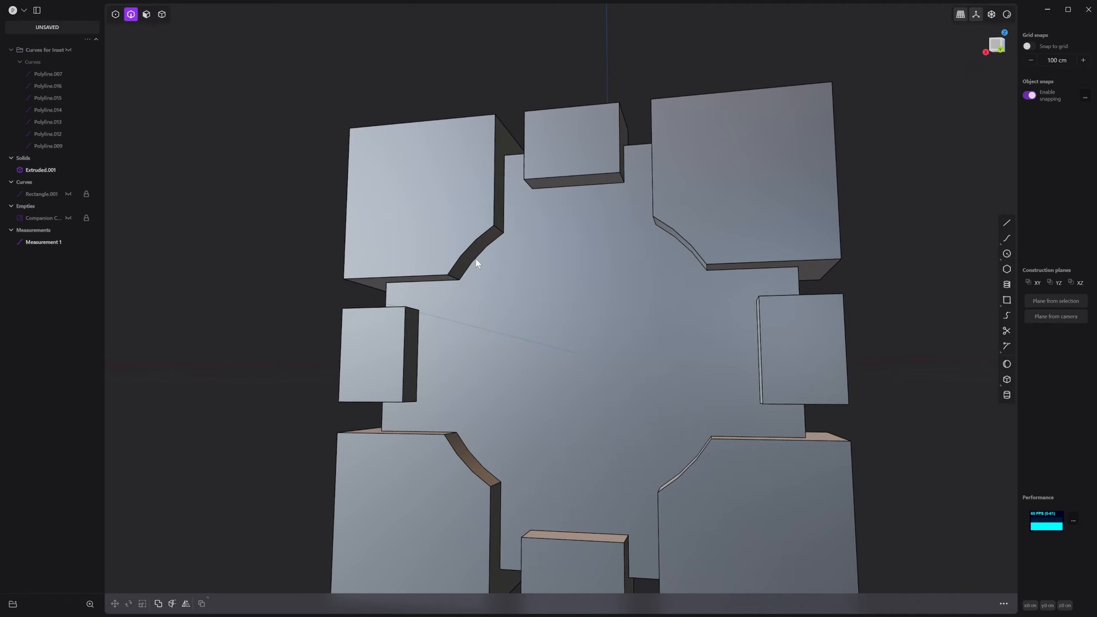
{"action": "key", "text": "f"}
{"action": "left_click", "coordinate": [590, 186]}
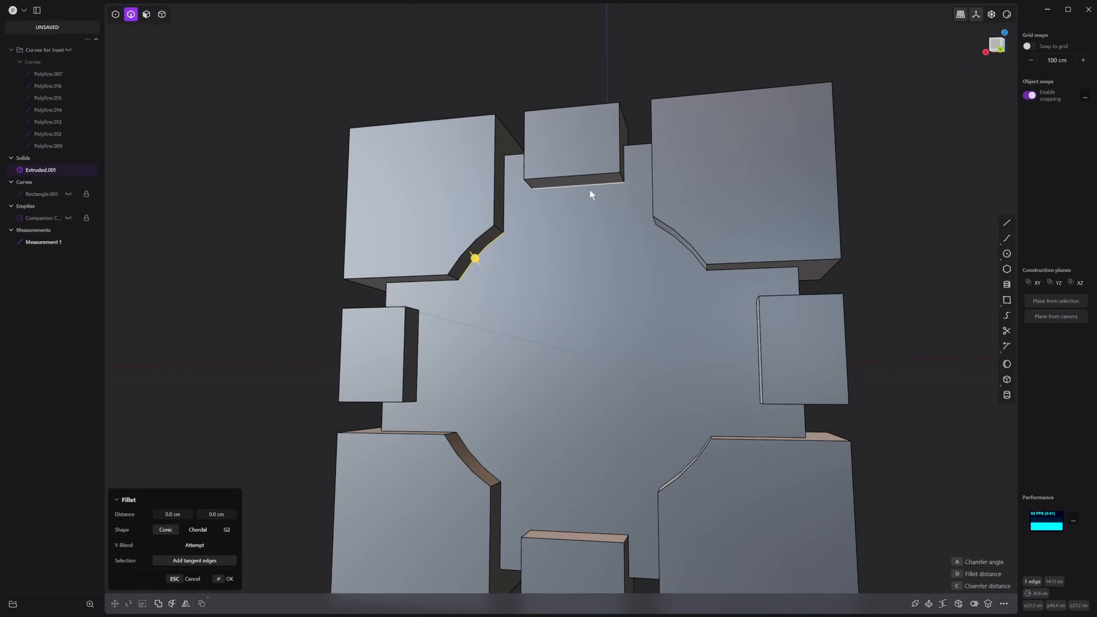
{"action": "left_click", "coordinate": [671, 240]}
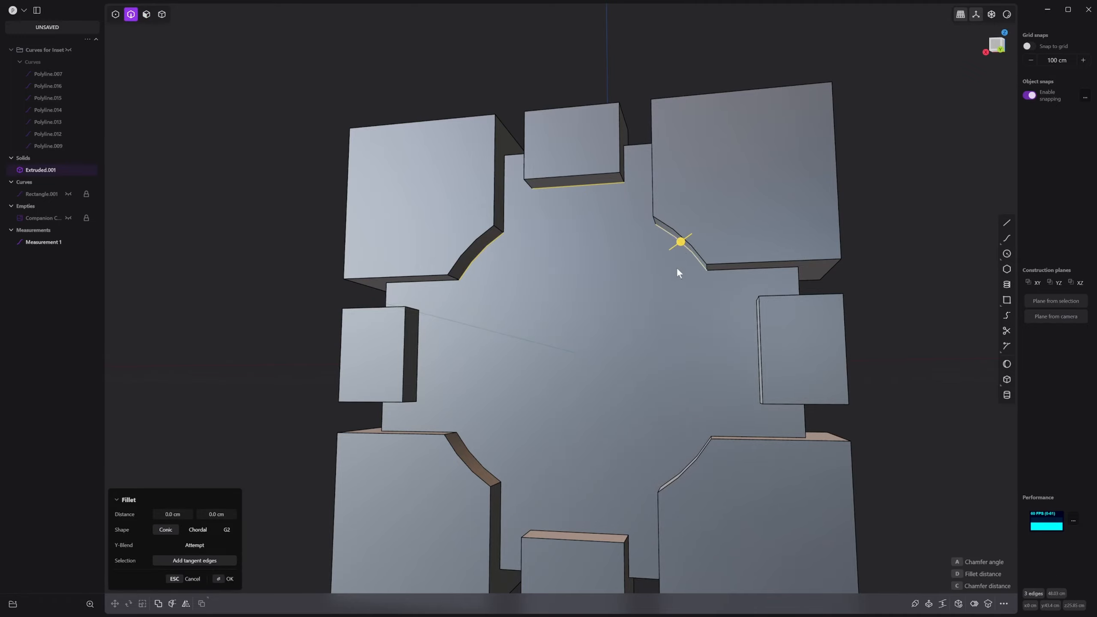
{"action": "left_click", "coordinate": [413, 367]}
{"action": "middle_click_drag", "start_coordinate": [412, 367], "coordinate": [753, 366]}
{"action": "left_click", "coordinate": [799, 353]}
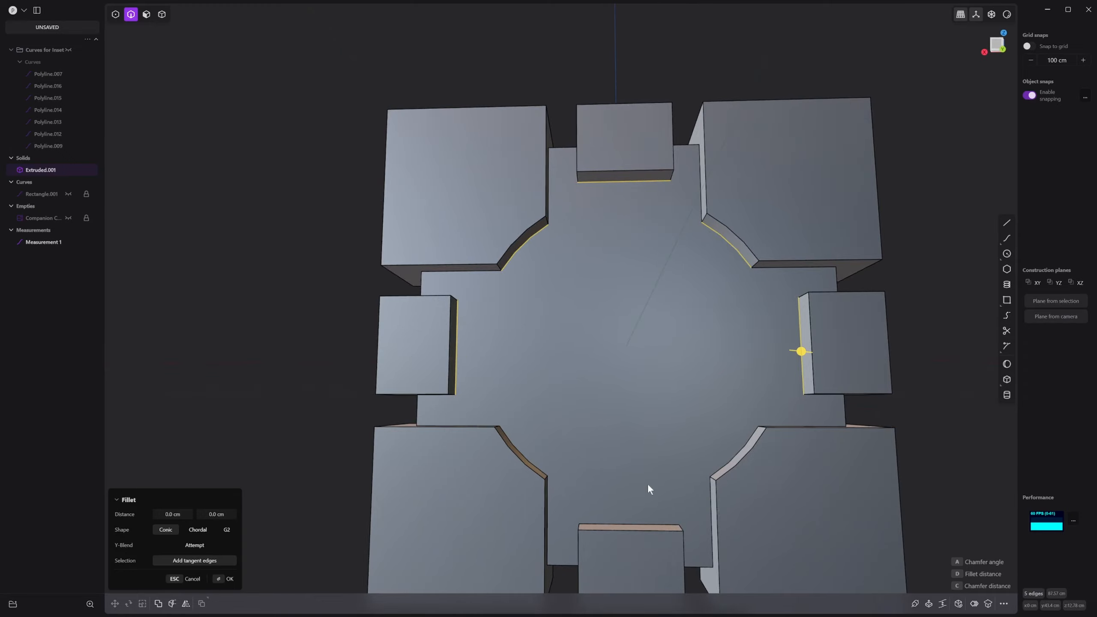
{"action": "middle_click_drag", "start_coordinate": [649, 487], "coordinate": [494, 516]}
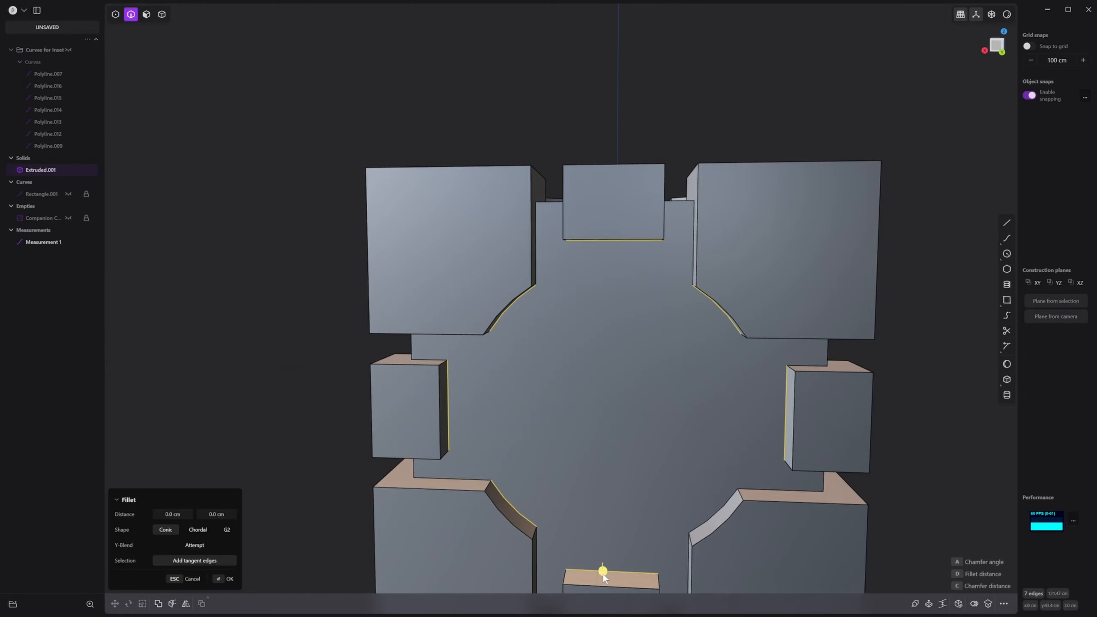
{"action": "scroll", "coordinate": [683, 510], "scroll_direction": "down", "scroll_amount": 5}
{"action": "middle_click_drag", "start_coordinate": [668, 436], "coordinate": [699, 464]}
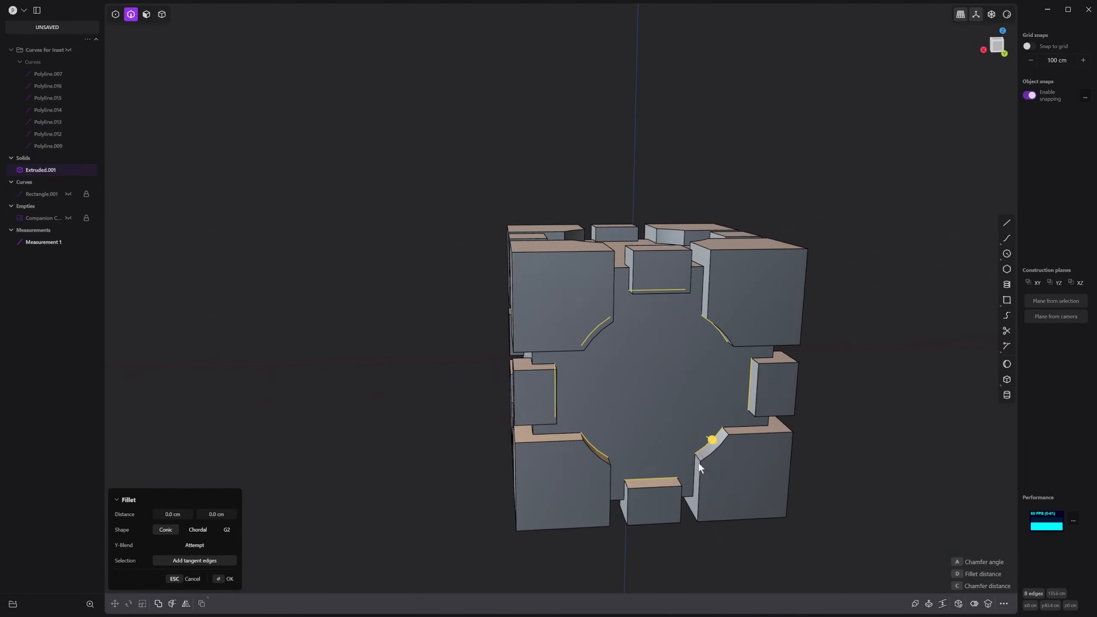
{"action": "scroll", "coordinate": [698, 463], "scroll_direction": "up", "scroll_amount": 6}
{"action": "scroll", "coordinate": [713, 459], "scroll_direction": "down", "scroll_amount": 3}
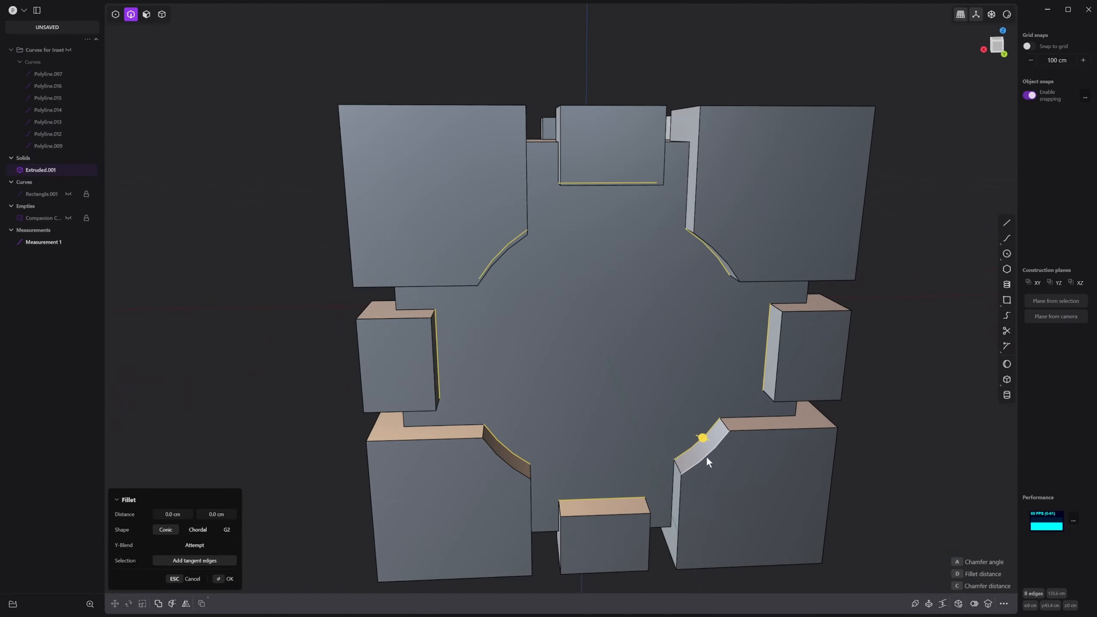
Reselect the eight inner edges for the fillet: four corner arcs and four small-block edges around the same recessed face.
{"action": "middle_click_drag", "start_coordinate": [383, 395], "coordinate": [519, 128]}
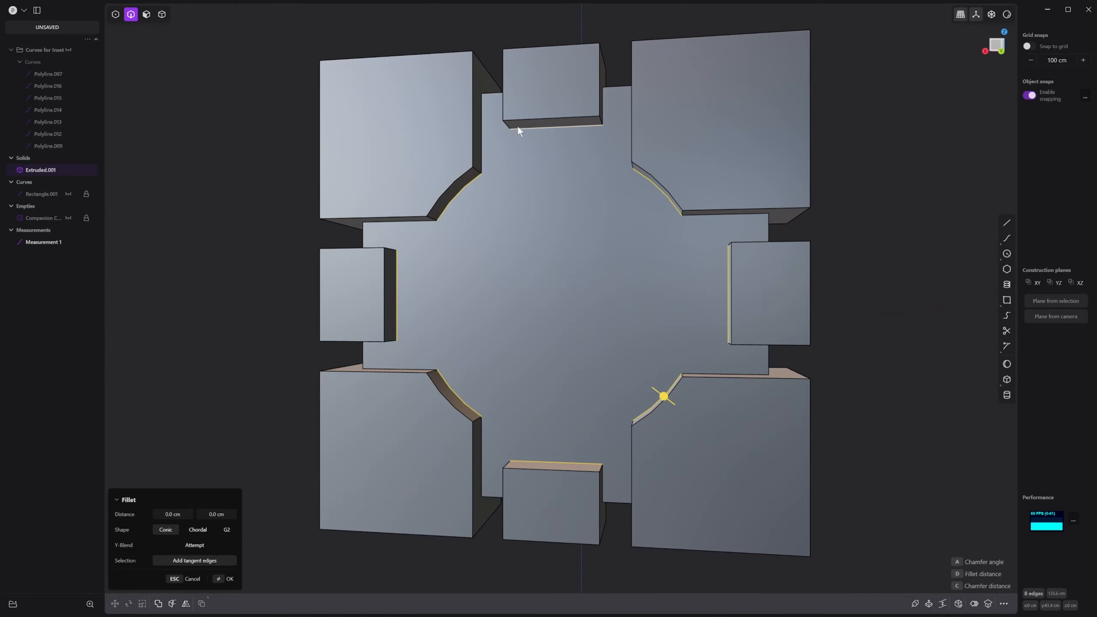
{"action": "left_click", "coordinate": [394, 309]}
{"action": "left_click", "coordinate": [449, 388]}
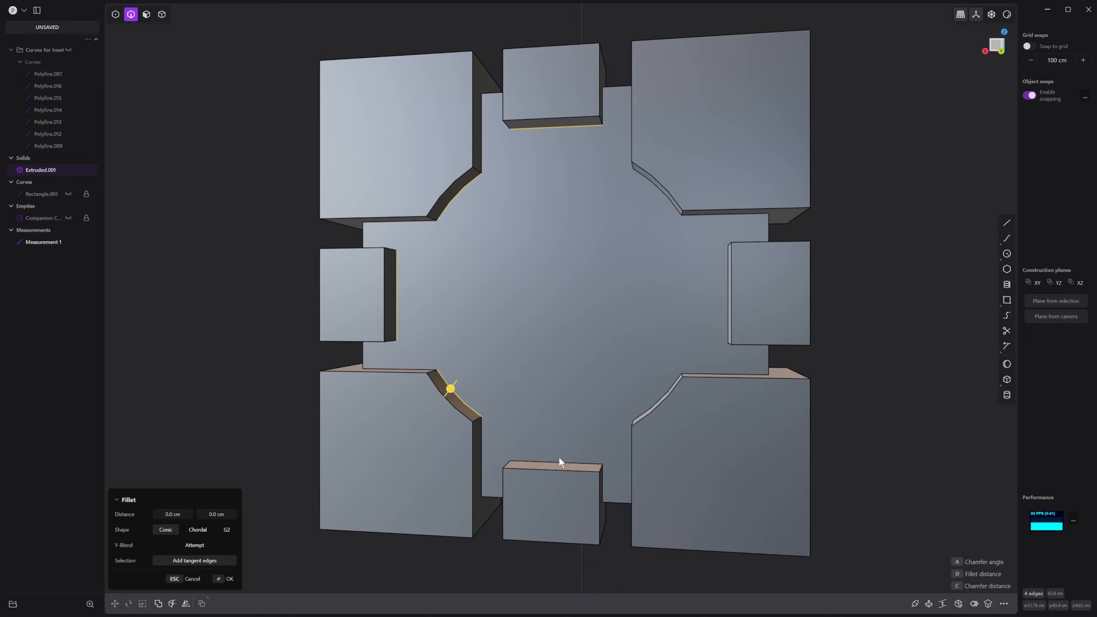
{"action": "left_click", "coordinate": [667, 393]}
{"action": "middle_click_drag", "start_coordinate": [666, 392], "coordinate": [761, 291]}
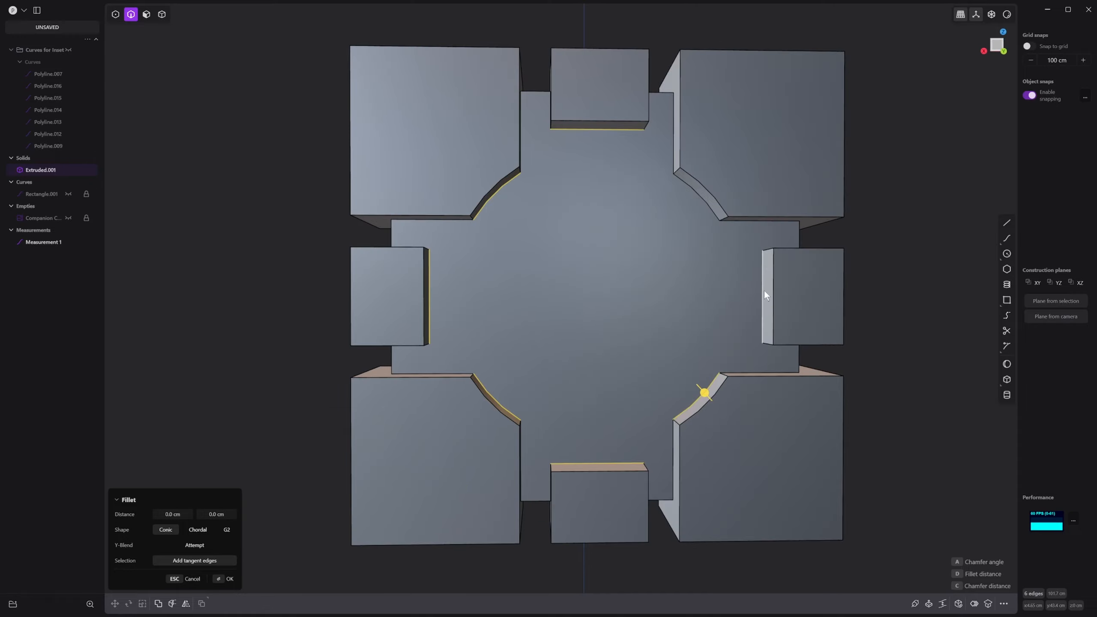
{"action": "left_click", "coordinate": [762, 291]}
{"action": "middle_click_drag", "start_coordinate": [710, 209], "coordinate": [714, 249]}
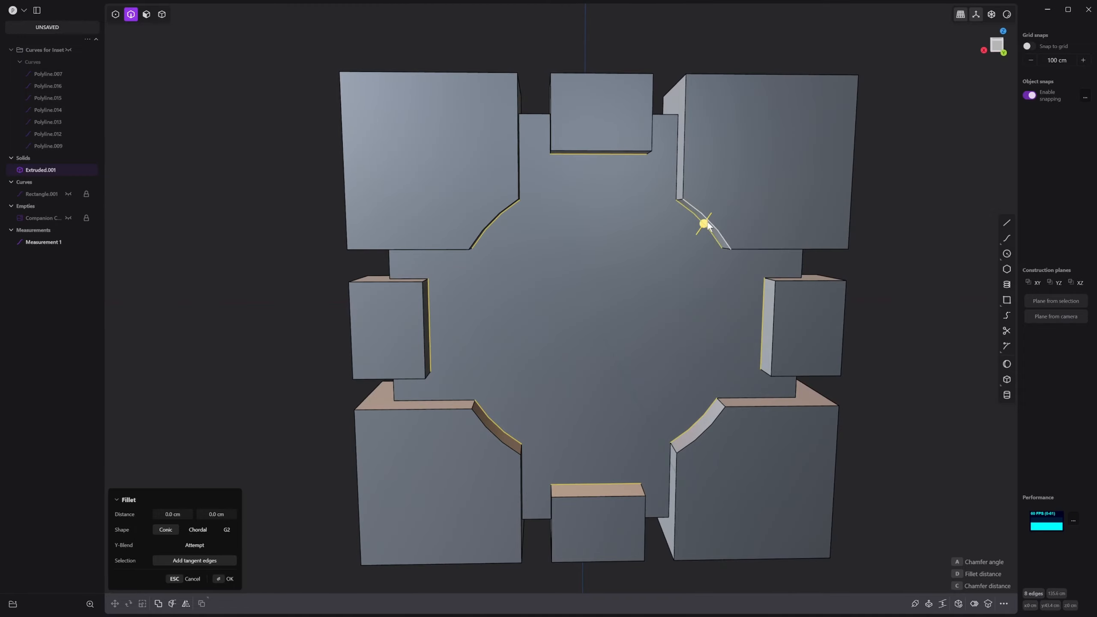
Try a chamfer of about 2.5 cm on the eight edges and replace it with a fillet of about 2.94 cm.
{"action": "left_click_drag", "start_coordinate": [707, 224], "coordinate": [730, 228]}
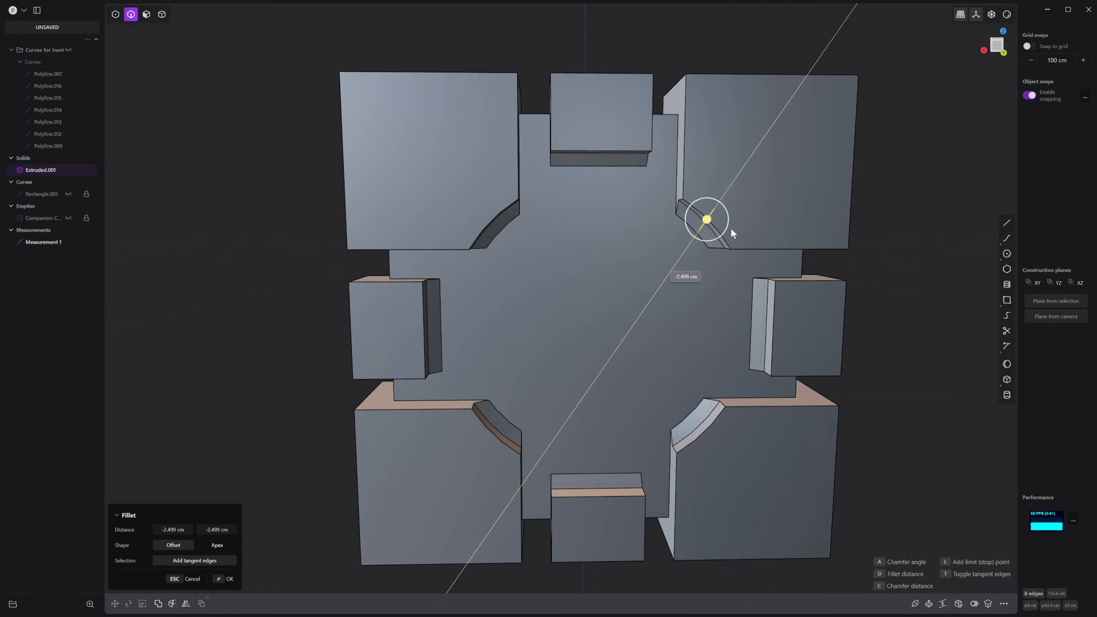
{"action": "middle_click_drag", "start_coordinate": [665, 258], "coordinate": [628, 242]}
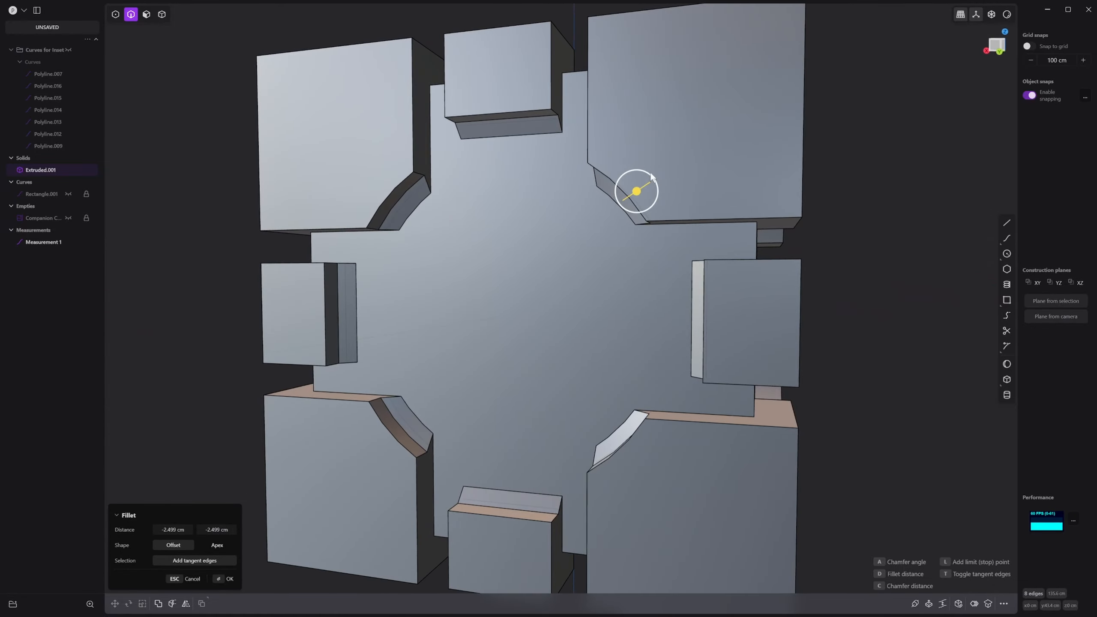
{"action": "left_click_drag", "start_coordinate": [641, 192], "coordinate": [629, 216]}
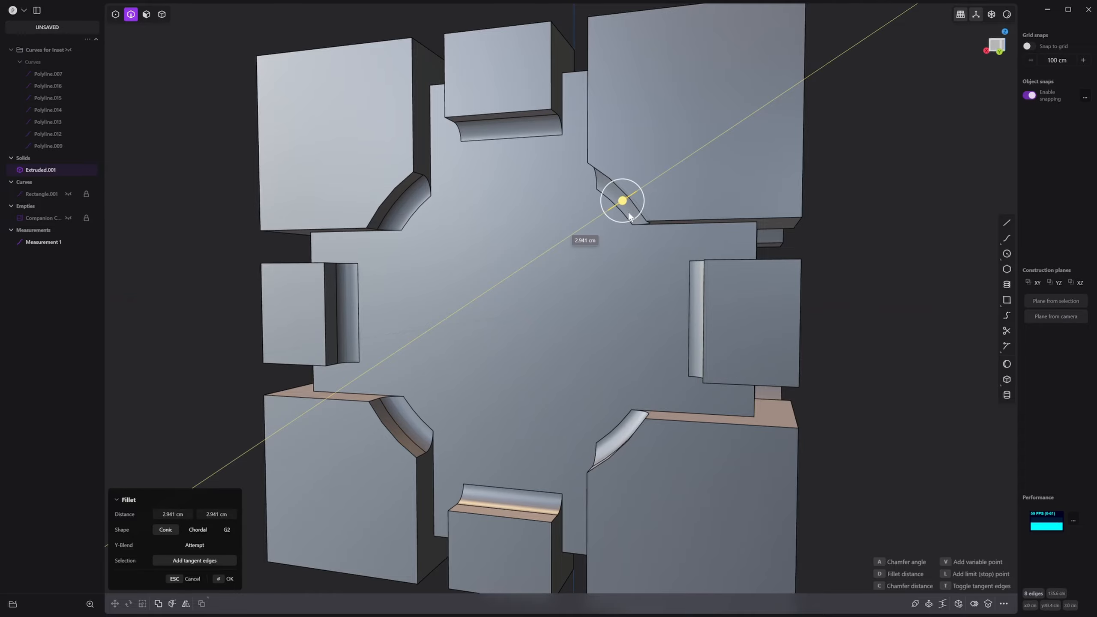
{"action": "key", "text": "Return"}
{"action": "middle_click_drag", "start_coordinate": [628, 212], "coordinate": [676, 274]}
{"action": "scroll", "coordinate": [669, 284], "scroll_direction": "down", "scroll_amount": 2}
{"action": "scroll", "coordinate": [644, 289], "scroll_direction": "down", "scroll_amount": 2}
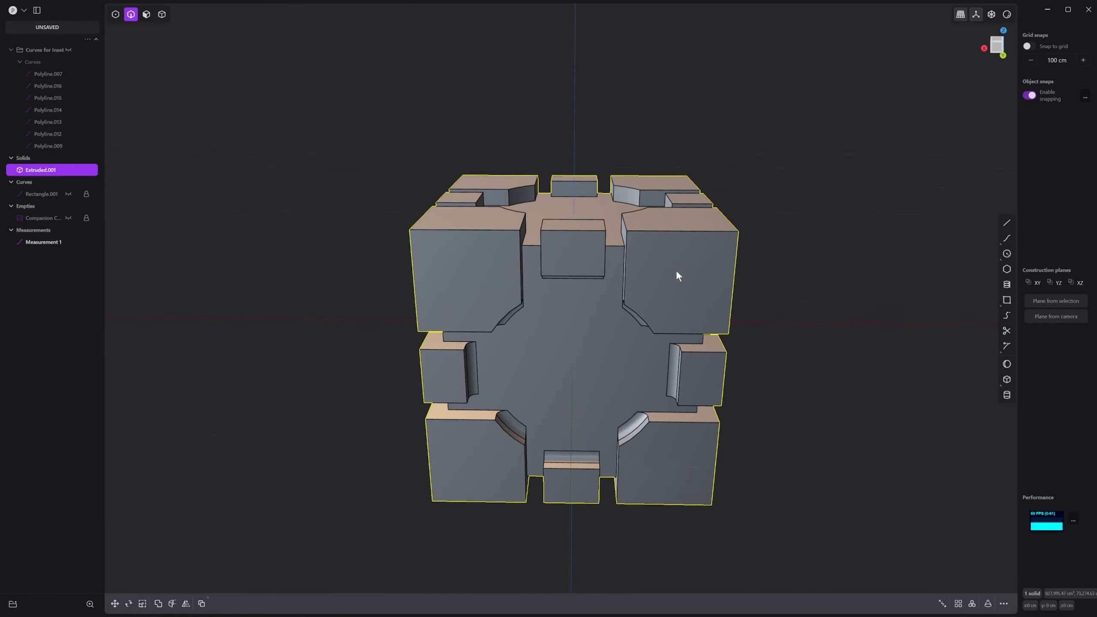
Create a radial array of the filleted cube solid around its centre in the top view, with 4 instances over 360 degrees.
{"action": "key", "text": "Escape"}
{"action": "key", "text": "4"}
{"action": "left_click", "coordinate": [676, 273]}
{"action": "middle_click_drag", "start_coordinate": [701, 317], "coordinate": [681, 315]}
{"action": "left_click", "coordinate": [972, 603]}
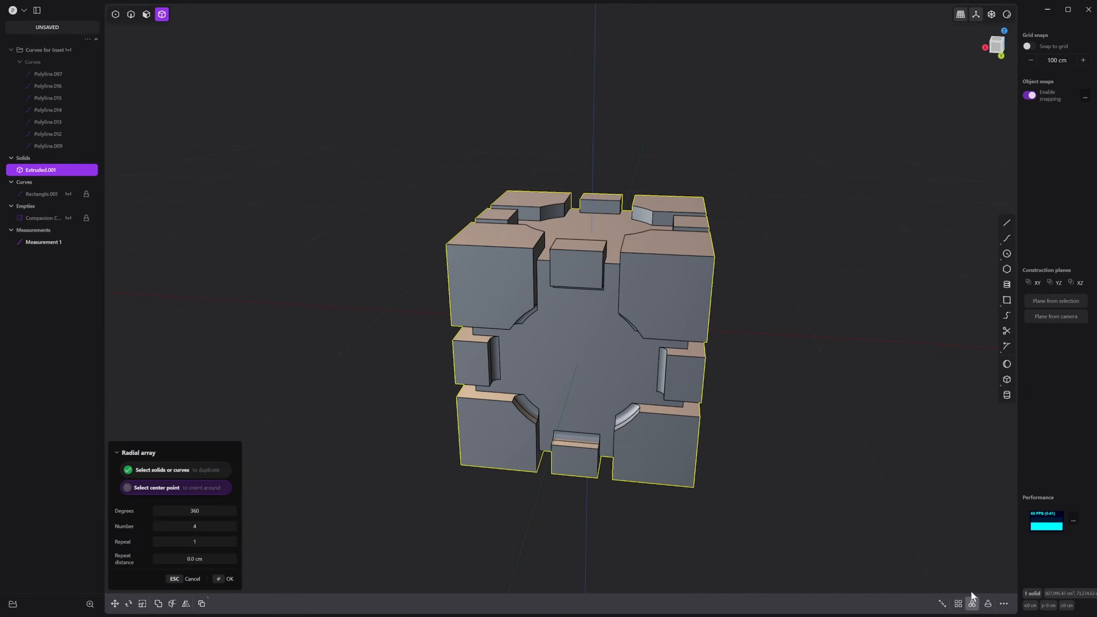
{"action": "middle_click_drag", "start_coordinate": [765, 390], "coordinate": [610, 286]}
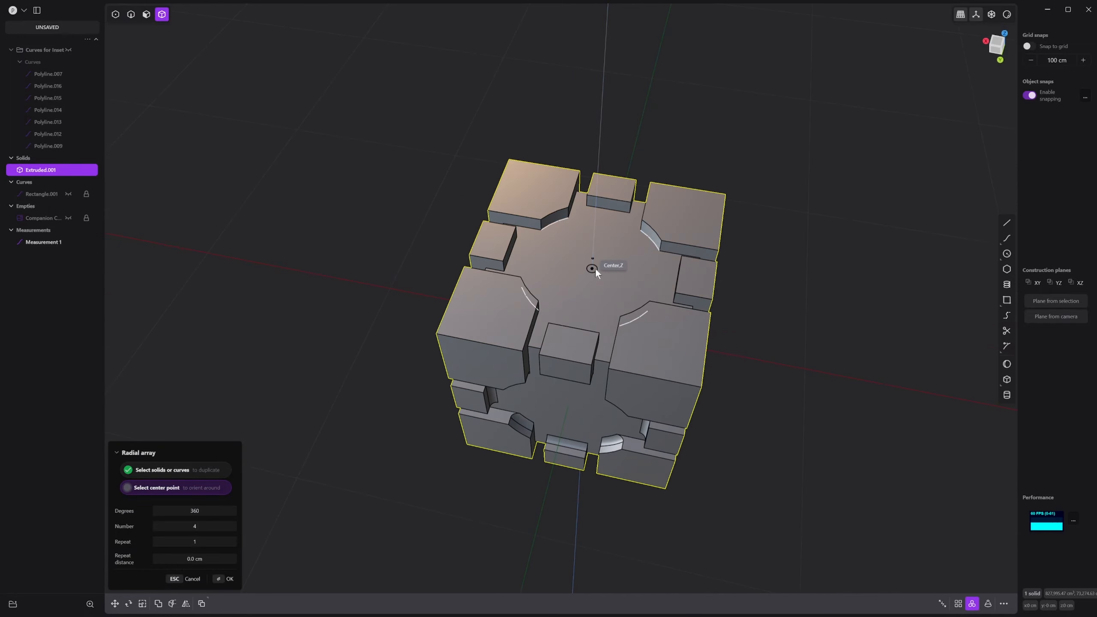
{"action": "key", "text": "7"}
{"action": "left_click", "coordinate": [528, 300]}
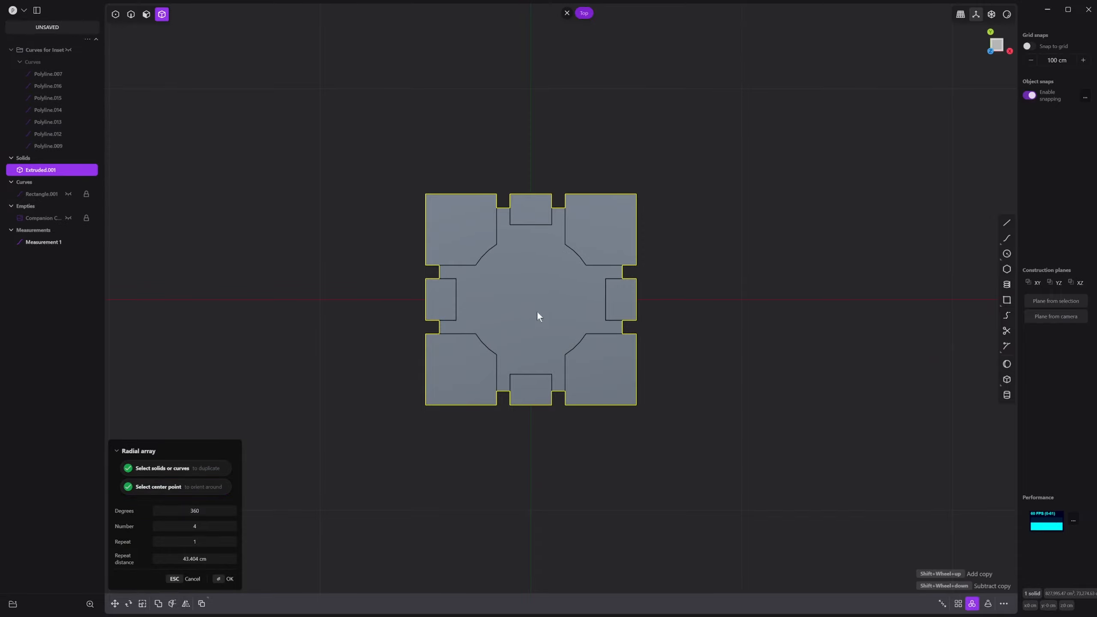
{"action": "middle_click_drag", "start_coordinate": [536, 310], "coordinate": [751, 247]}
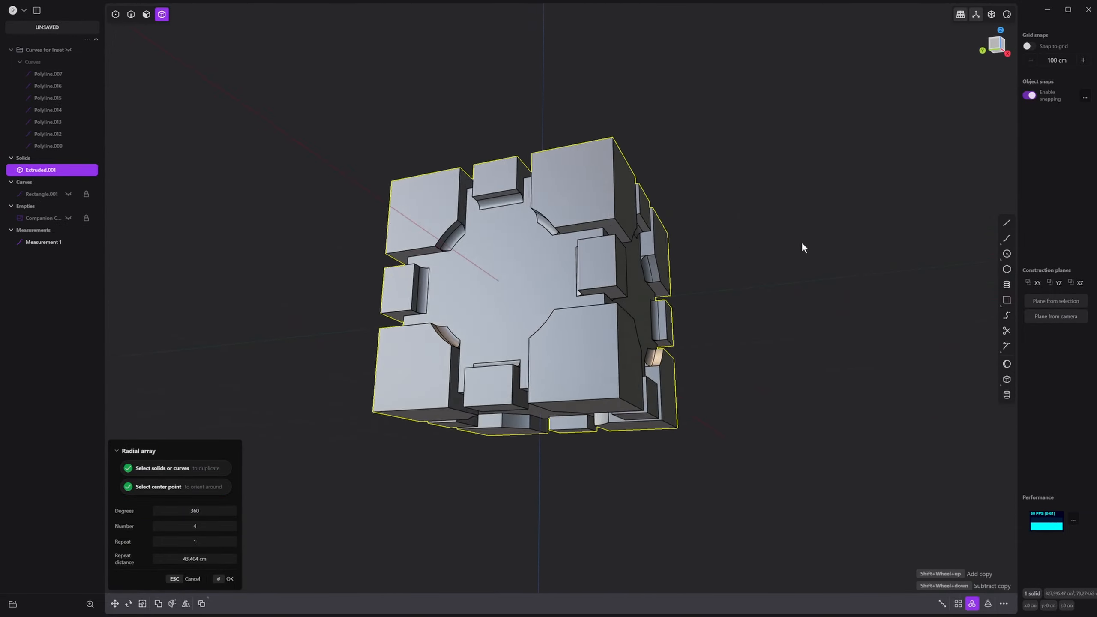
{"action": "key", "text": "7"}
{"action": "key", "text": "Return"}
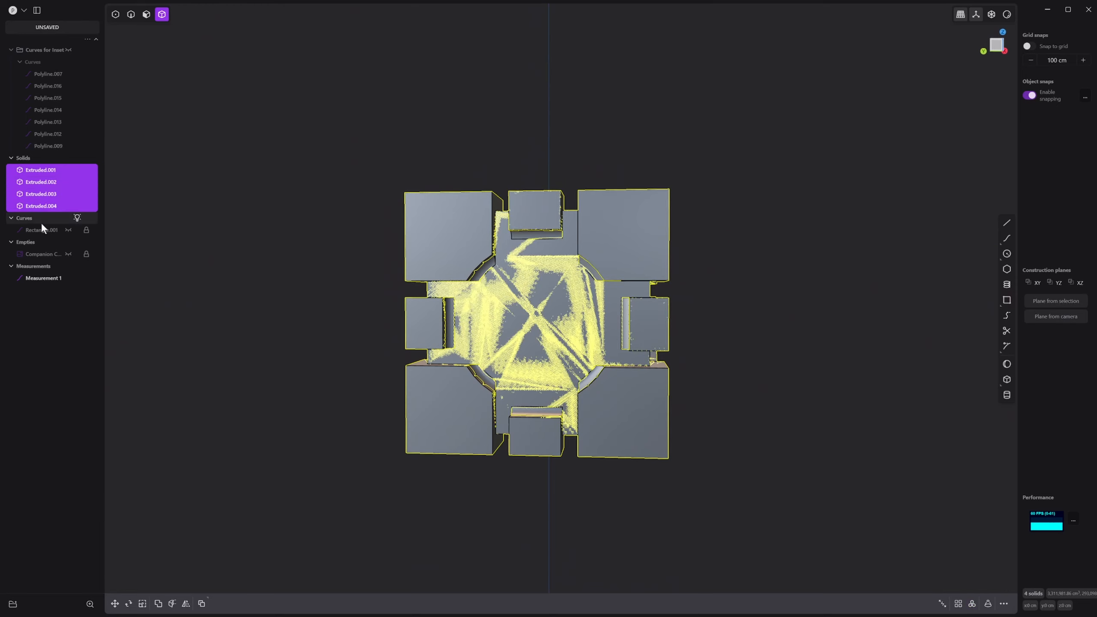
Combine the four arrayed cube solids into one body with a Boolean union.
{"action": "key", "text": "q"}
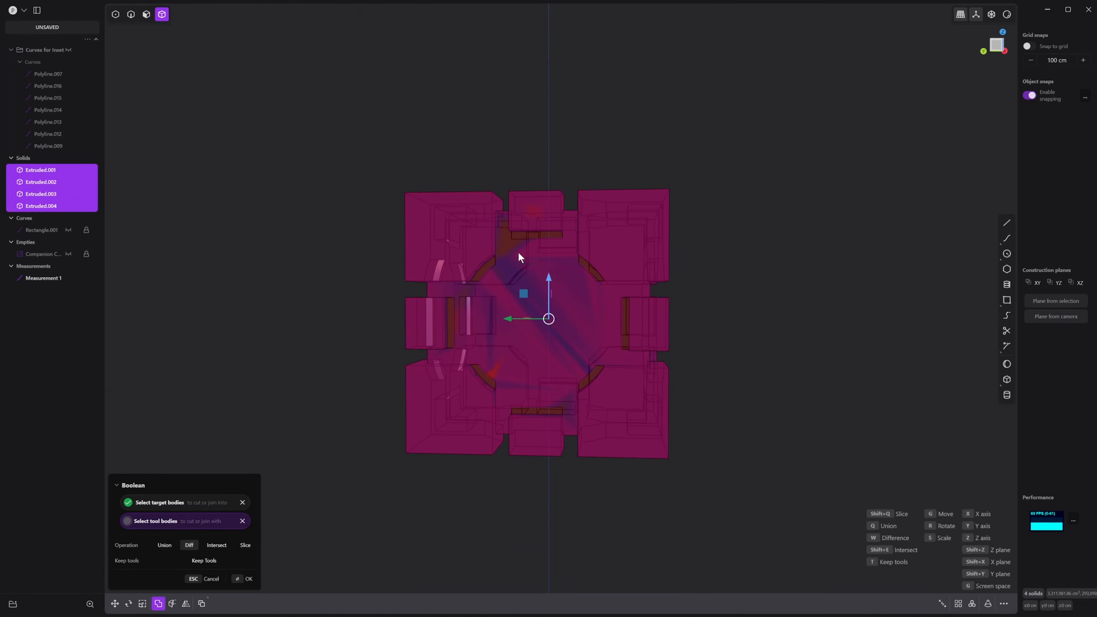
{"action": "key", "text": "q"}
{"action": "middle_click_drag", "start_coordinate": [762, 201], "coordinate": [655, 315]}
{"action": "key", "text": "Return"}
{"action": "key", "text": "Escape"}
Create a radial array of the merged cube solid around its centre in the front view, with 4 instances over 360 degrees.
{"action": "key", "text": "1"}
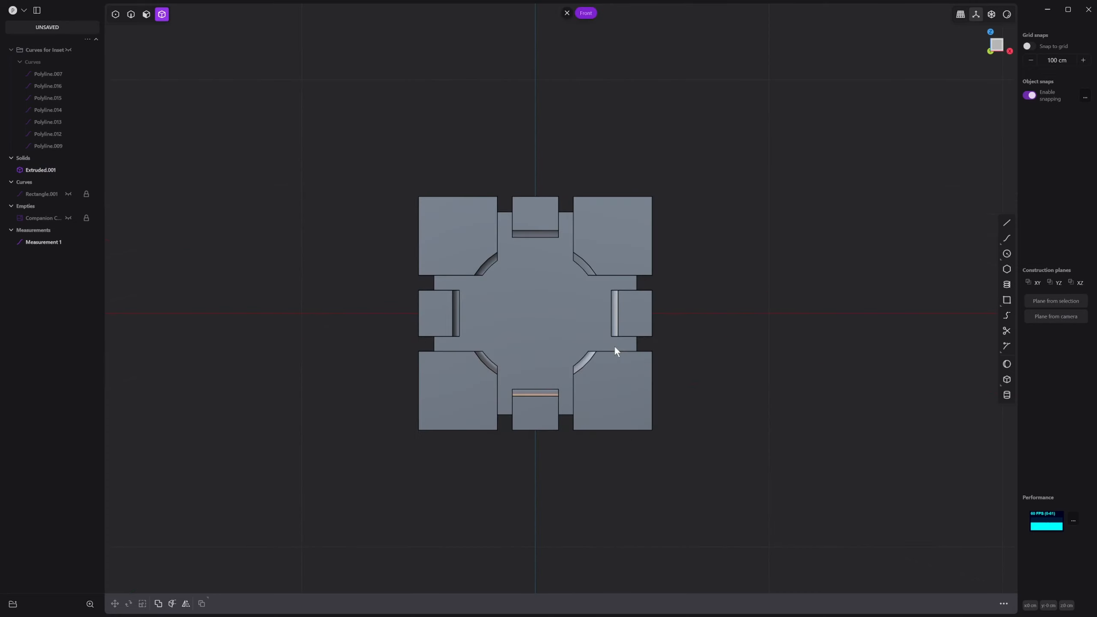
{"action": "left_click", "coordinate": [640, 383]}
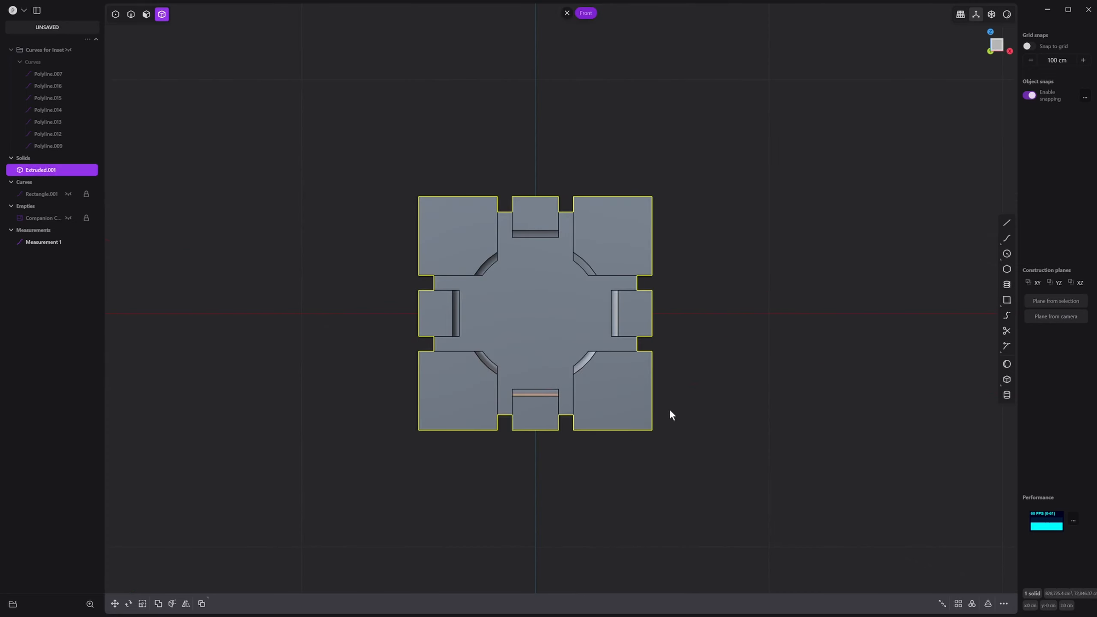
{"action": "left_click", "coordinate": [973, 605]}
{"action": "left_click", "coordinate": [535, 313]}
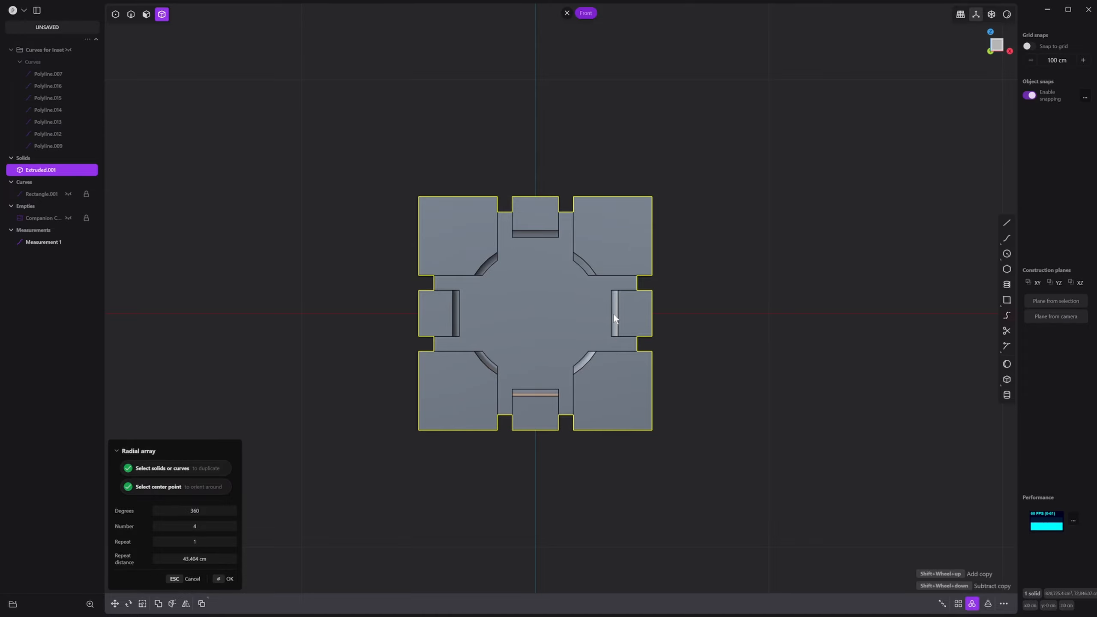
{"action": "middle_click_drag", "start_coordinate": [614, 314], "coordinate": [603, 262]}
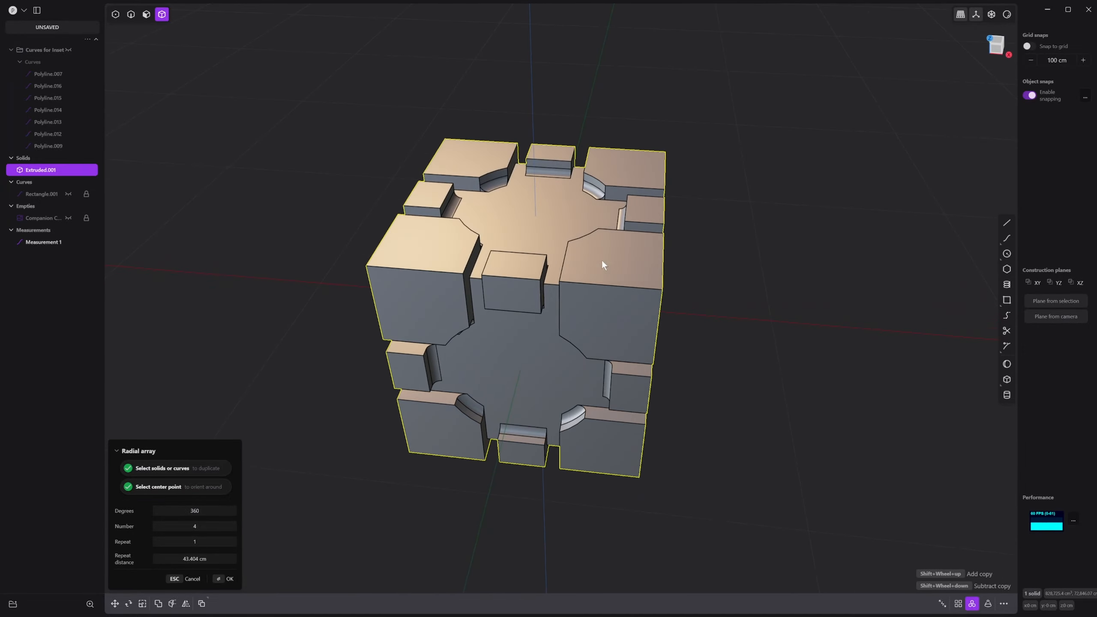
{"action": "key", "text": "Return"}
Union the four copies from the front-view array into a single cube solid and check its filleted faces.
{"action": "key", "text": "q"}
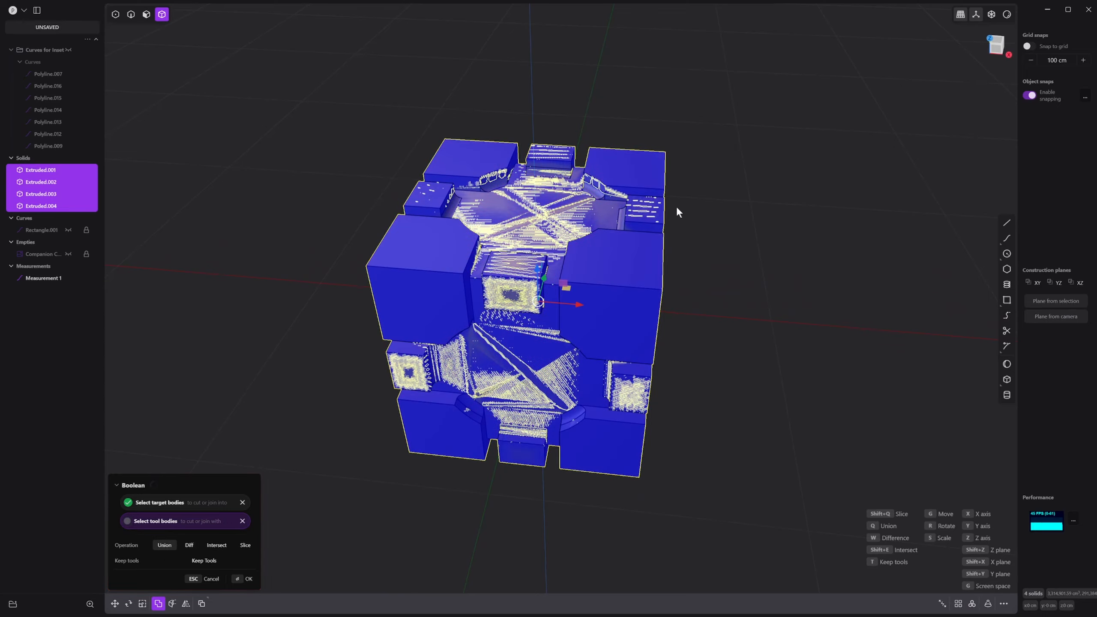
{"action": "key", "text": "Return"}
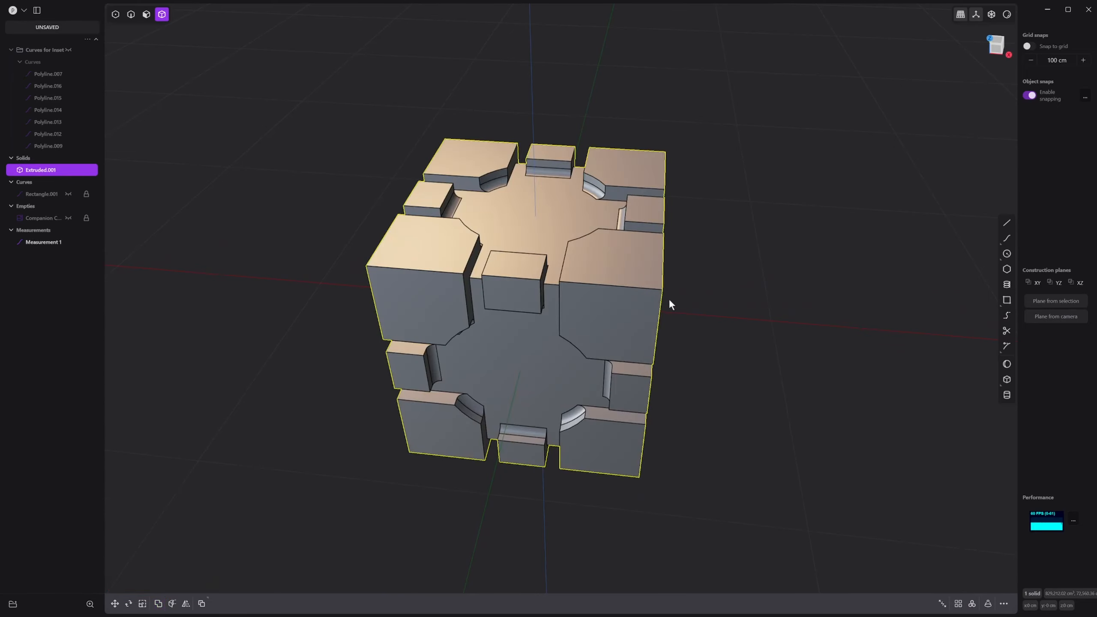
{"action": "middle_click_drag", "start_coordinate": [666, 304], "coordinate": [567, 428]}
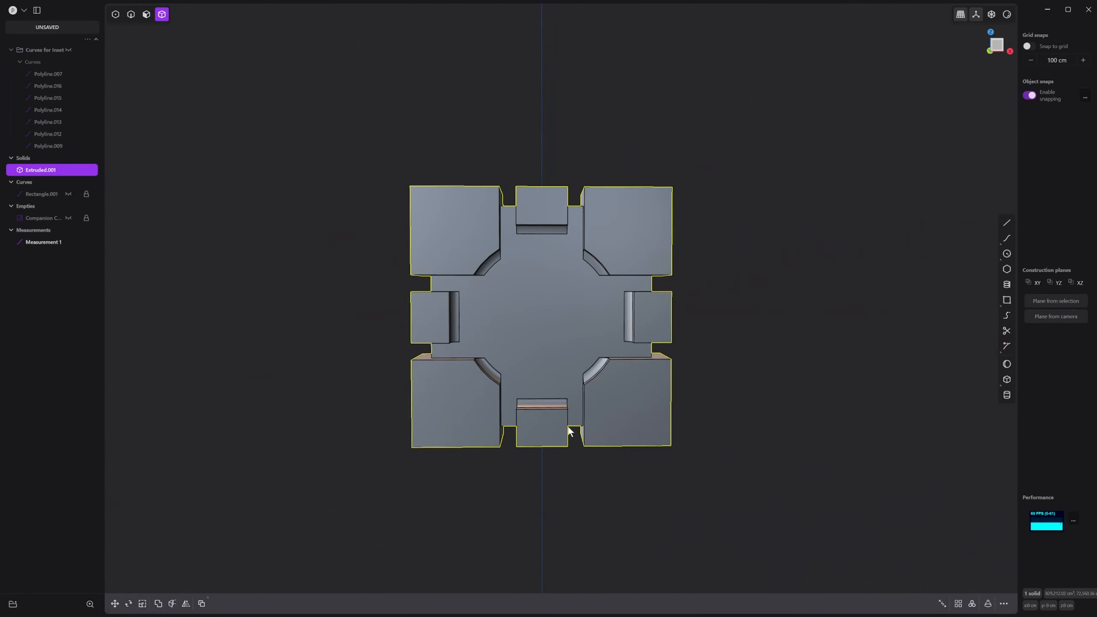
{"action": "middle_click_drag", "start_coordinate": [566, 384], "coordinate": [617, 340]}
{"action": "scroll", "coordinate": [617, 339], "scroll_direction": "up", "scroll_amount": 3}
{"action": "middle_click_drag", "start_coordinate": [763, 215], "coordinate": [724, 245]}
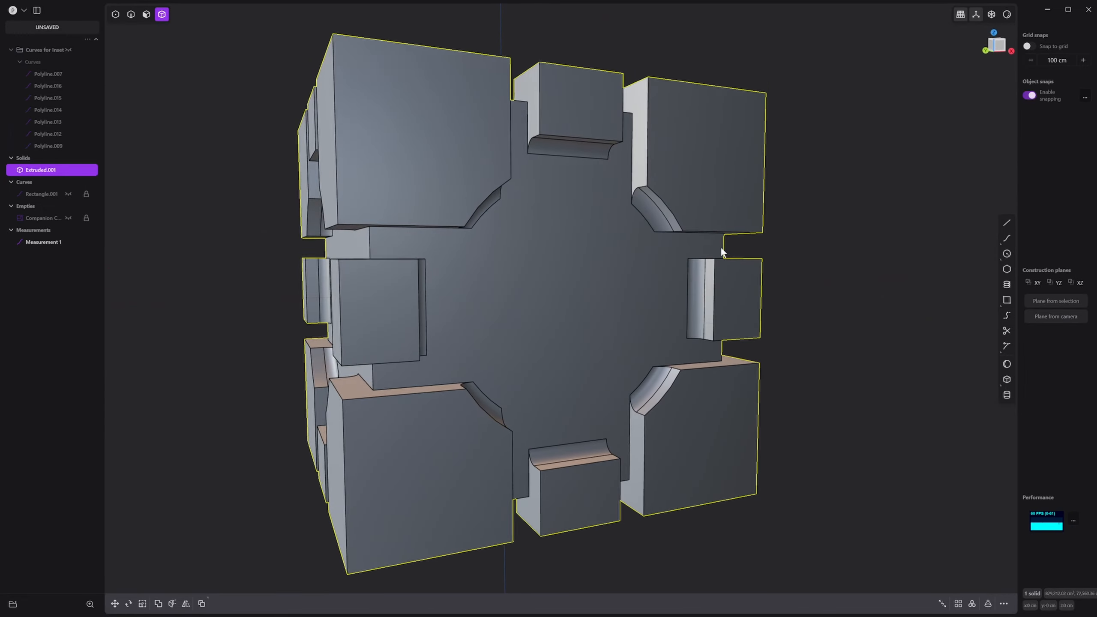
Switch the viewport shading to the glossy red matcap and view the cube's faces with it.
{"action": "left_click", "coordinate": [1008, 14]}
{"action": "left_click", "coordinate": [987, 50]}
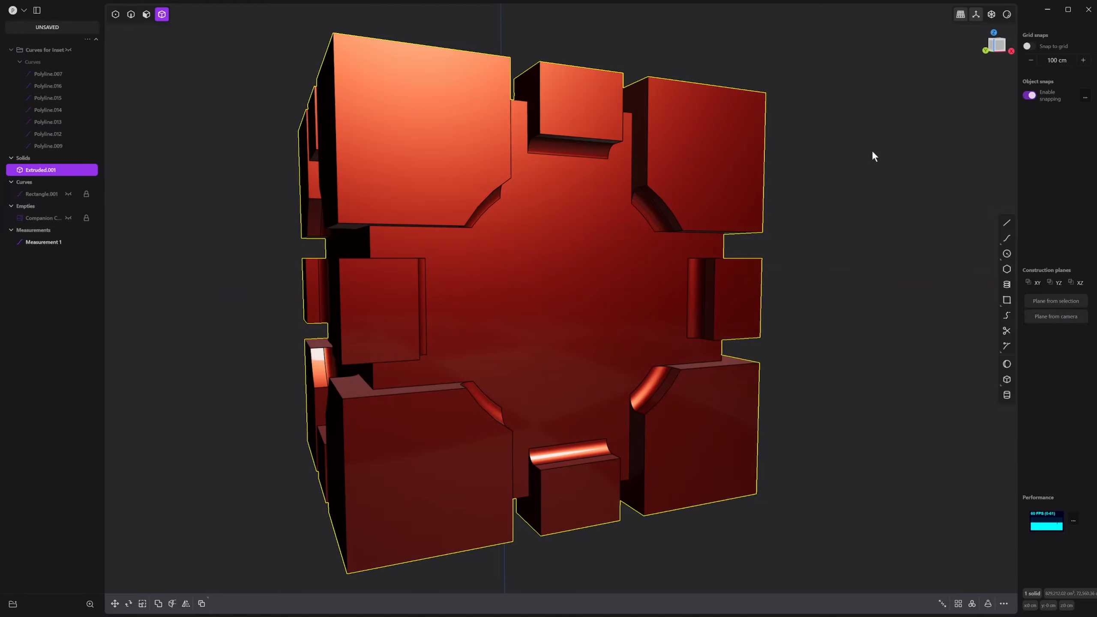
{"action": "mouse_move", "coordinate": [874, 153]}
{"action": "middle_mouse_down"}
{"action": "mouse_move", "coordinate": [842, 118]}
{"action": "mouse_move", "coordinate": [820, 119]}
{"action": "mouse_move", "coordinate": [835, 127]}
{"action": "mouse_move", "coordinate": [687, 212]}
{"action": "mouse_move", "coordinate": [681, 278]}
{"action": "mouse_move", "coordinate": [766, 265]}
{"action": "mouse_move", "coordinate": [756, 197]}
{"action": "mouse_move", "coordinate": [795, 184]}
{"action": "middle_mouse_up"}
{"action": "left_click", "coordinate": [1006, 14]}
{"action": "mouse_move", "coordinate": [886, 81]}
{"action": "middle_mouse_down"}
{"action": "mouse_move", "coordinate": [750, 197]}
{"action": "mouse_move", "coordinate": [820, 164]}
{"action": "middle_mouse_up"}
{"action": "left_click", "coordinate": [1006, 14]}
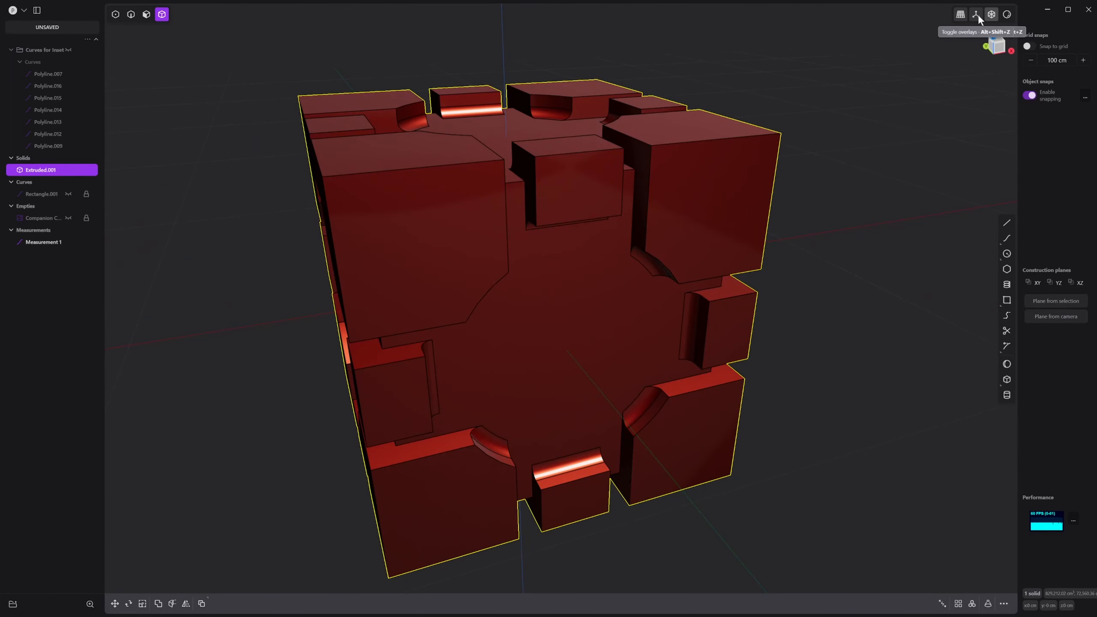
Toggle the viewport between matcap and material shading, leaving material shading on.
{"action": "right_click", "coordinate": [1006, 15]}
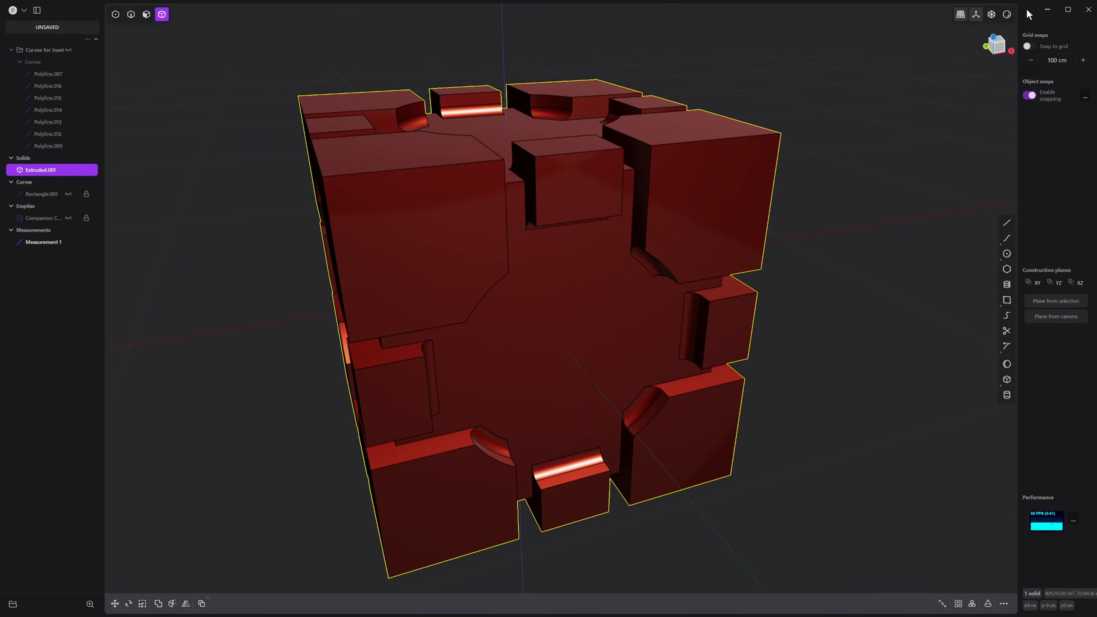
{"action": "left_click", "coordinate": [1006, 15]}
{"action": "left_click", "coordinate": [1007, 15]}
{"action": "left_click", "coordinate": [1007, 16]}
{"action": "left_click", "coordinate": [1006, 15]}
{"action": "left_click", "coordinate": [1006, 15]}
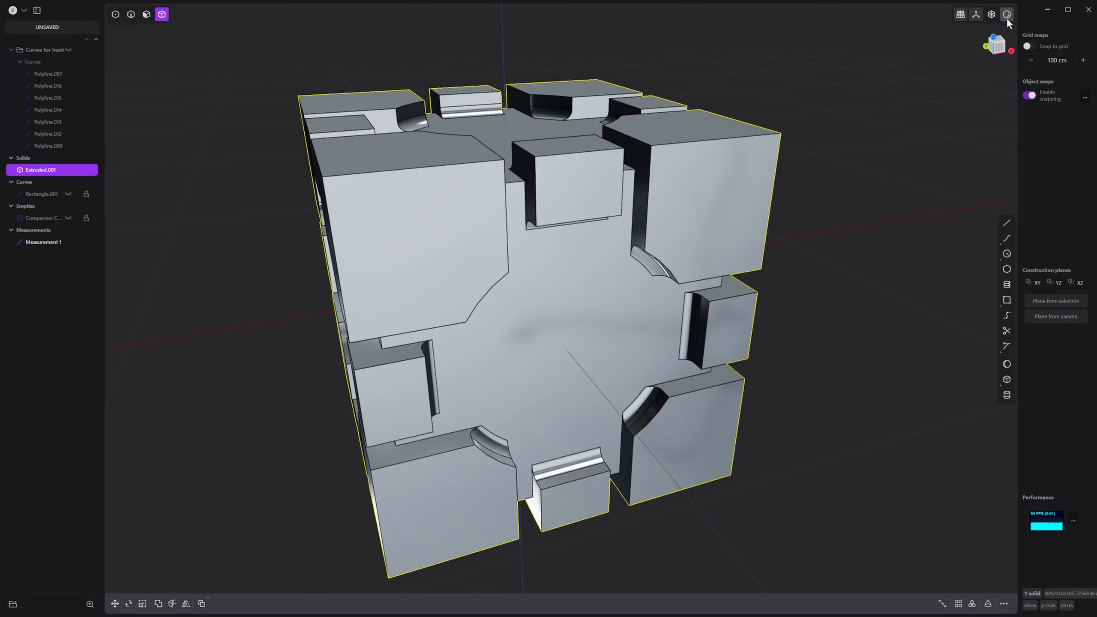
Assign a red material colour to the cube solid.
{"action": "key", "text": "Escape"}
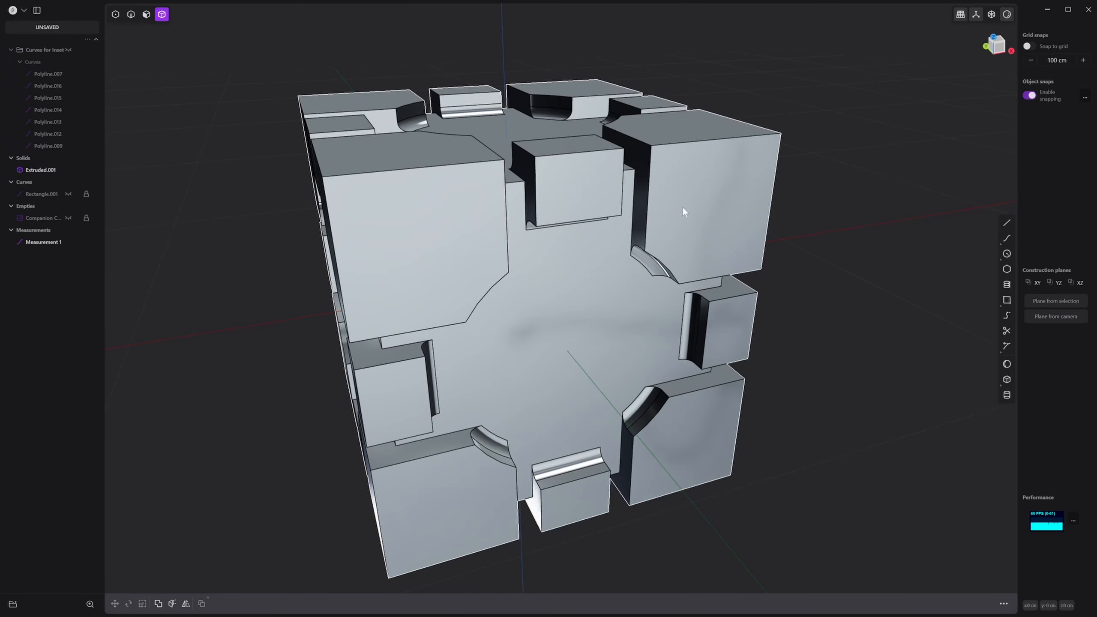
{"action": "key", "text": "f"}
{"action": "left_click", "coordinate": [687, 205]}
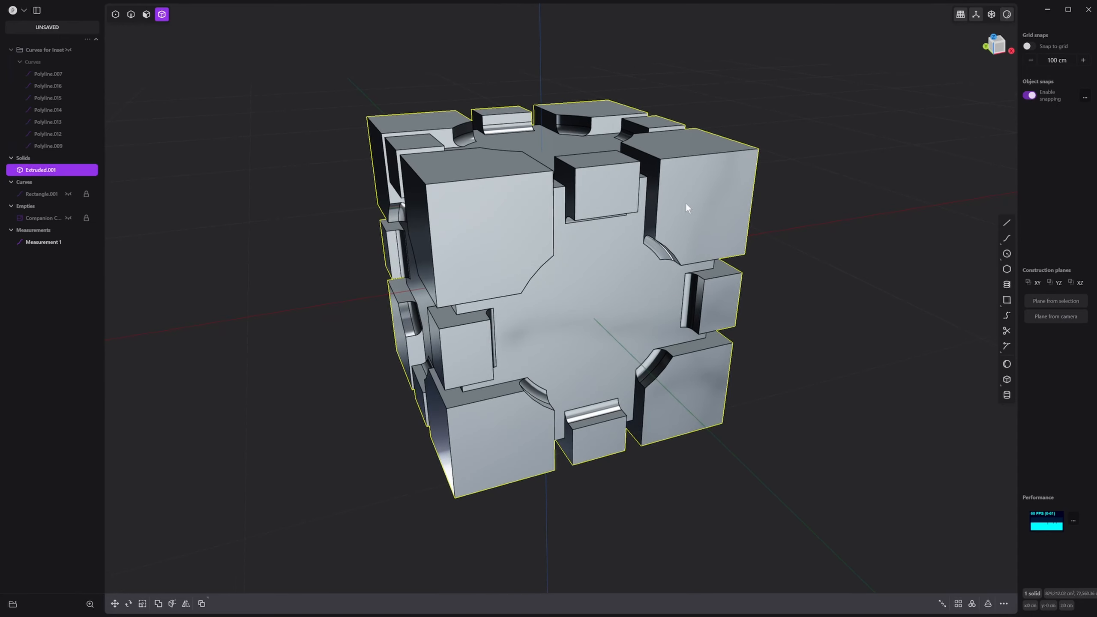
{"action": "key", "text": "m"}
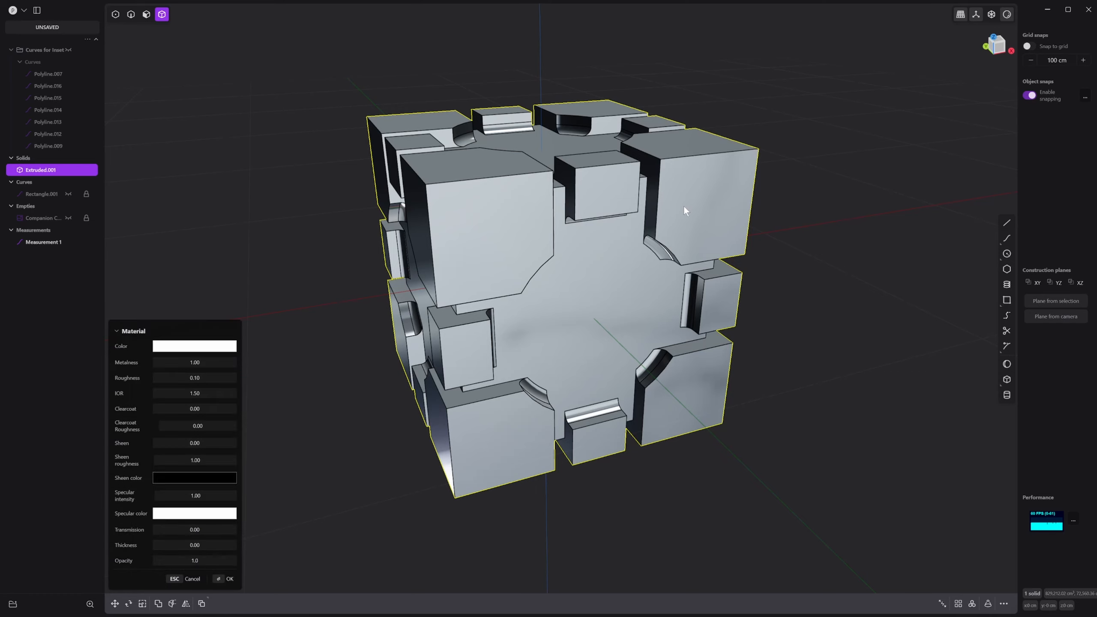
{"action": "left_click", "coordinate": [171, 350]}
{"action": "left_click_drag", "start_coordinate": [177, 359], "coordinate": [229, 355]}
{"action": "key", "text": "Return"}
{"action": "left_click", "coordinate": [829, 254]}
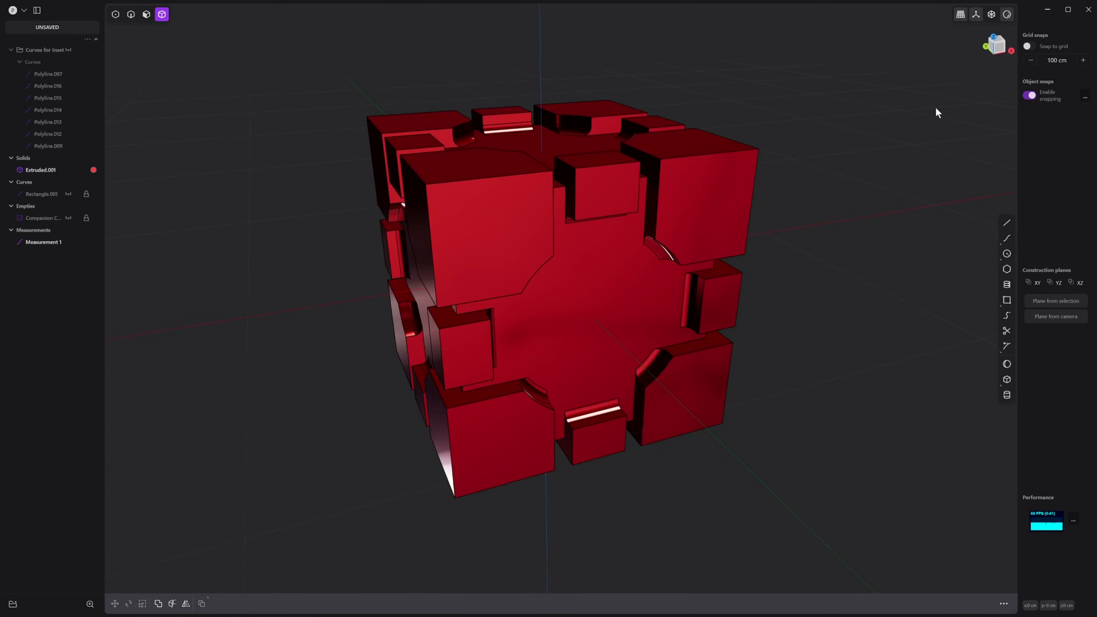
Return the viewport to matcap shading with the default grey matcap.
{"action": "left_click", "coordinate": [1007, 14]}
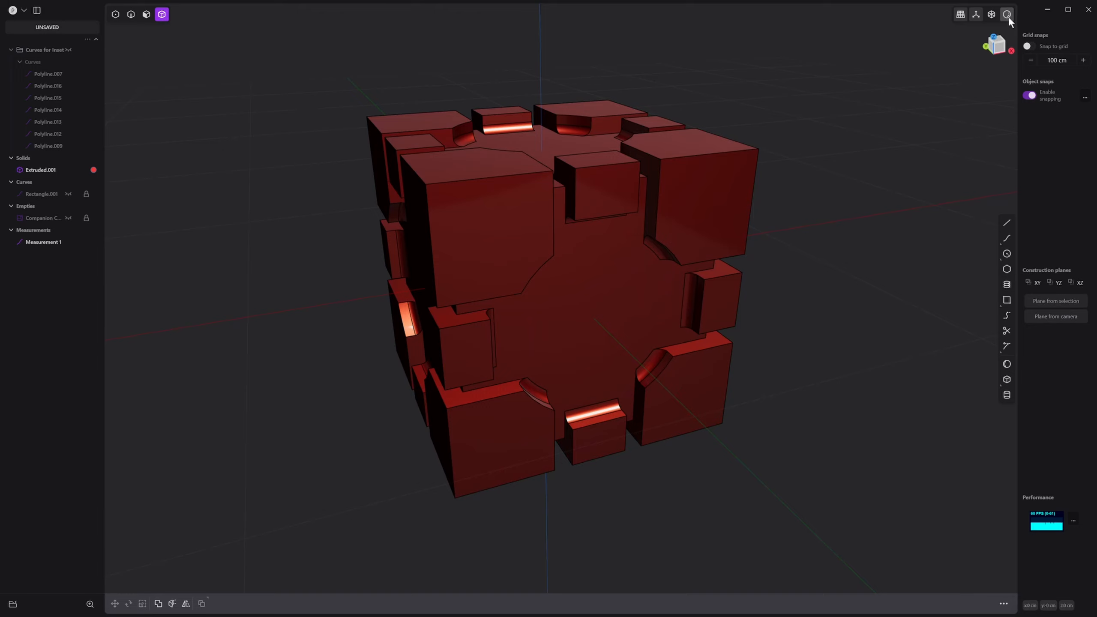
{"action": "left_click", "coordinate": [1008, 18]}
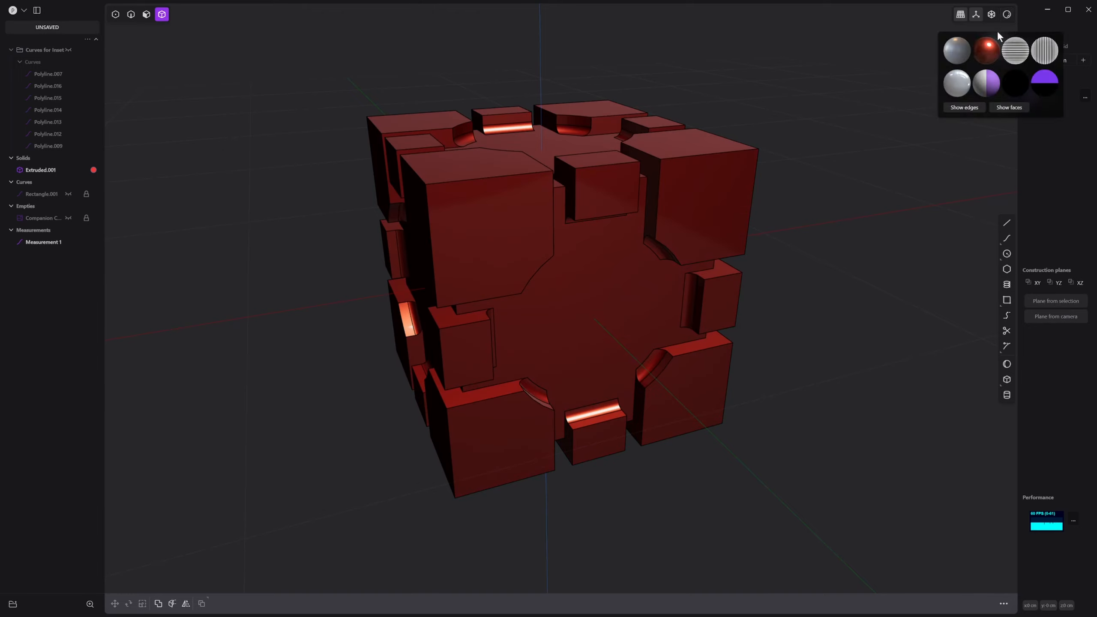
{"action": "left_click", "coordinate": [969, 52]}
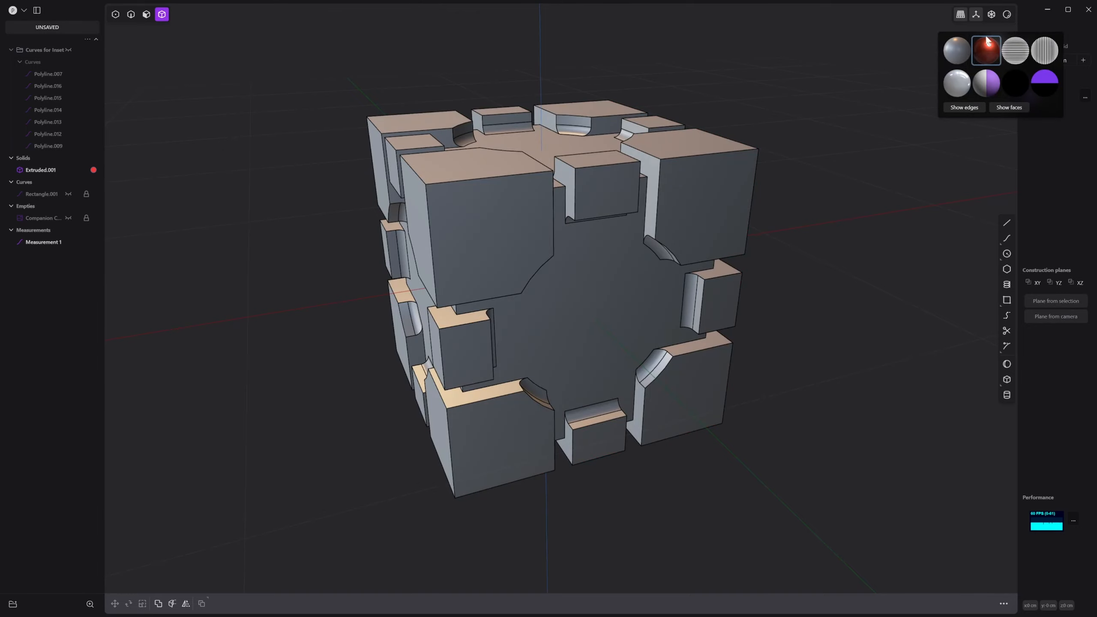
Preview the cube with the light glossy and plain black matcaps, and restore the grey matcap.
{"action": "left_click", "coordinate": [1006, 14]}
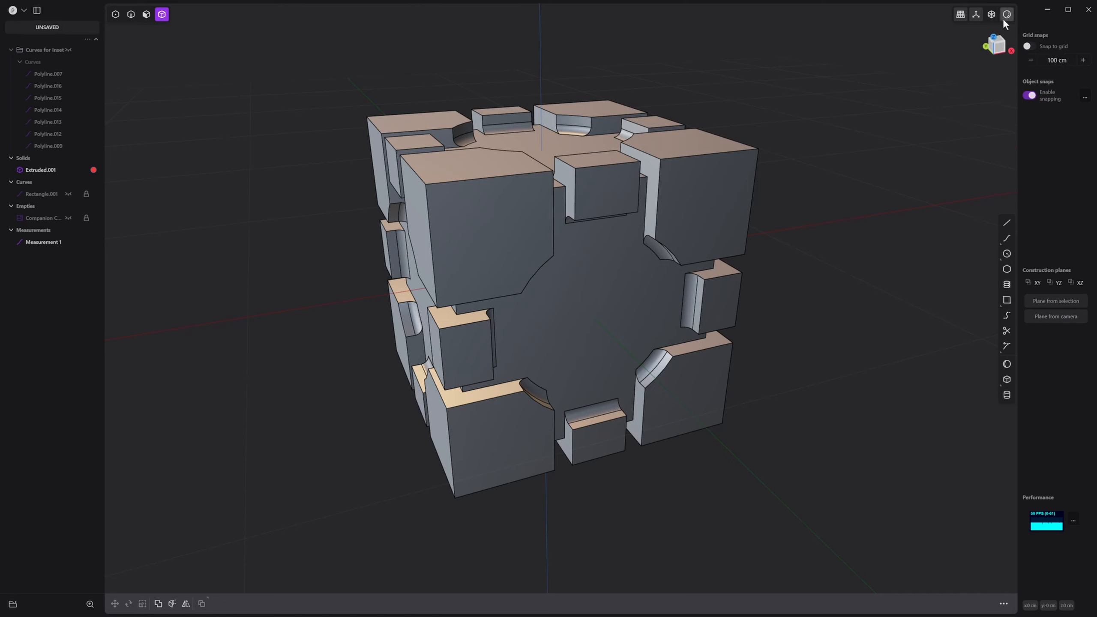
{"action": "left_click", "coordinate": [1004, 19]}
{"action": "left_click", "coordinate": [962, 91]}
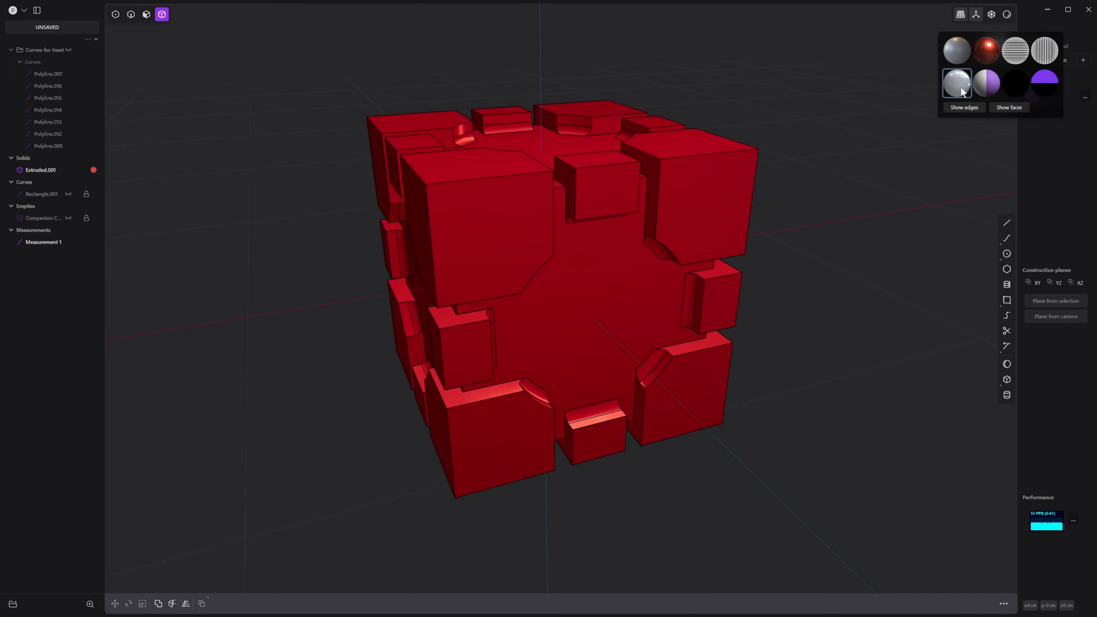
{"action": "left_click", "coordinate": [962, 89]}
{"action": "left_click", "coordinate": [1011, 82]}
{"action": "mouse_move", "coordinate": [755, 211]}
{"action": "middle_mouse_down"}
{"action": "mouse_move", "coordinate": [736, 177]}
{"action": "mouse_move", "coordinate": [684, 142]}
{"action": "mouse_move", "coordinate": [707, 223]}
{"action": "mouse_move", "coordinate": [765, 203]}
{"action": "middle_mouse_up"}
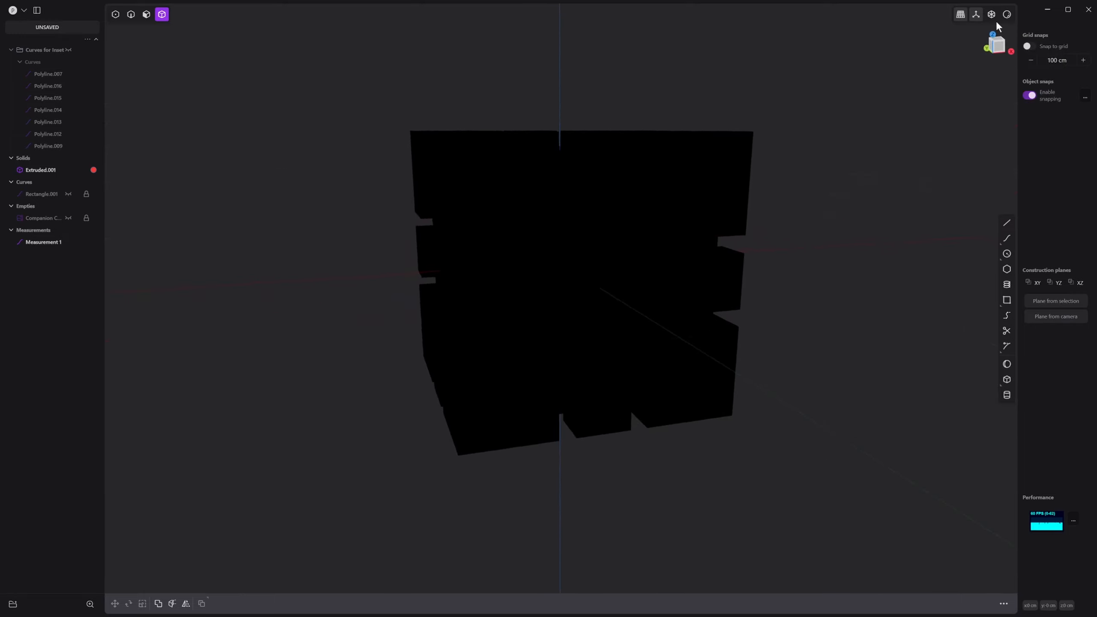
{"action": "left_click", "coordinate": [1006, 17]}
{"action": "left_click", "coordinate": [954, 51]}
Examine the round heart emblem and surrounding face details in the Snip & Sketch reference picture and compare them with the cube.
{"action": "mouse_move", "coordinate": [583, 234]}
{"action": "middle_mouse_down"}
{"action": "mouse_move", "coordinate": [607, 270]}
{"action": "mouse_move", "coordinate": [677, 255]}
{"action": "mouse_move", "coordinate": [644, 271]}
{"action": "middle_mouse_up"}
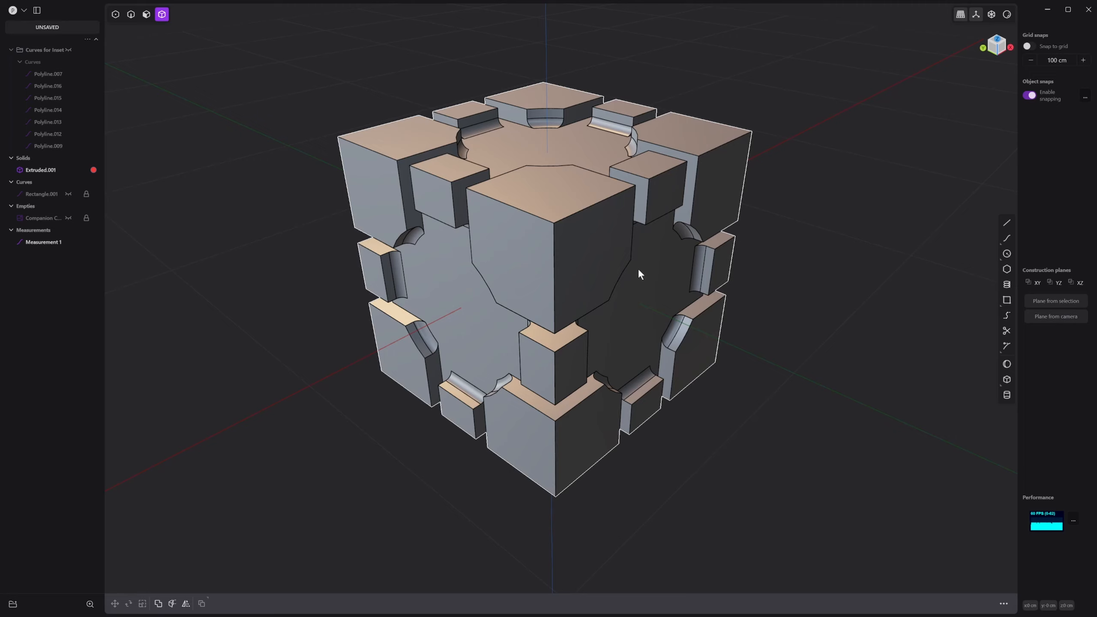
{"action": "middle_click_drag", "start_coordinate": [640, 272], "coordinate": [691, 267]}
{"action": "middle_click_drag", "start_coordinate": [725, 382], "coordinate": [733, 349]}
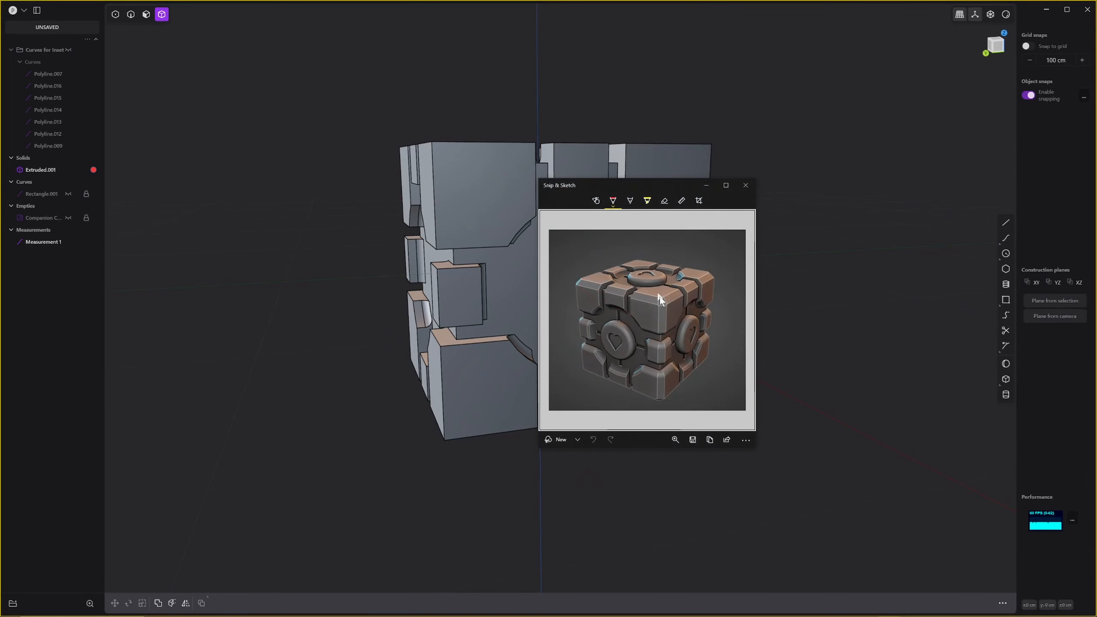
{"action": "scroll", "coordinate": [679, 332], "scroll_direction": "up", "scroll_amount": 2, "text": "ctrl"}
{"action": "scroll", "coordinate": [607, 330], "scroll_direction": "up", "scroll_amount": 3, "text": "ctrl"}
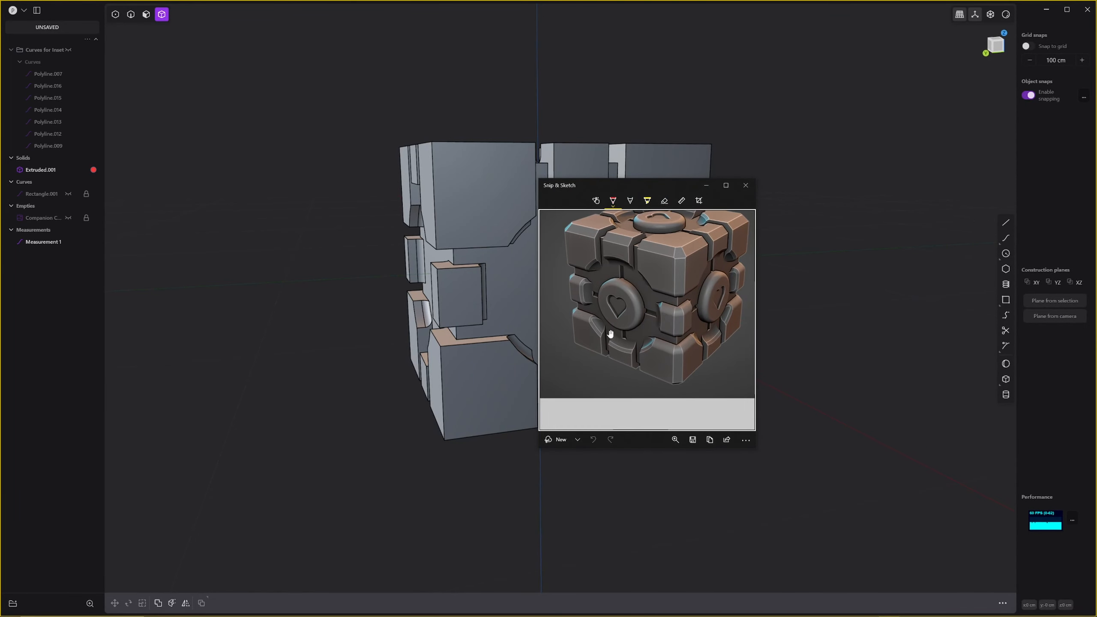
{"action": "scroll", "coordinate": [638, 312], "scroll_direction": "up", "scroll_amount": 3, "text": "ctrl"}
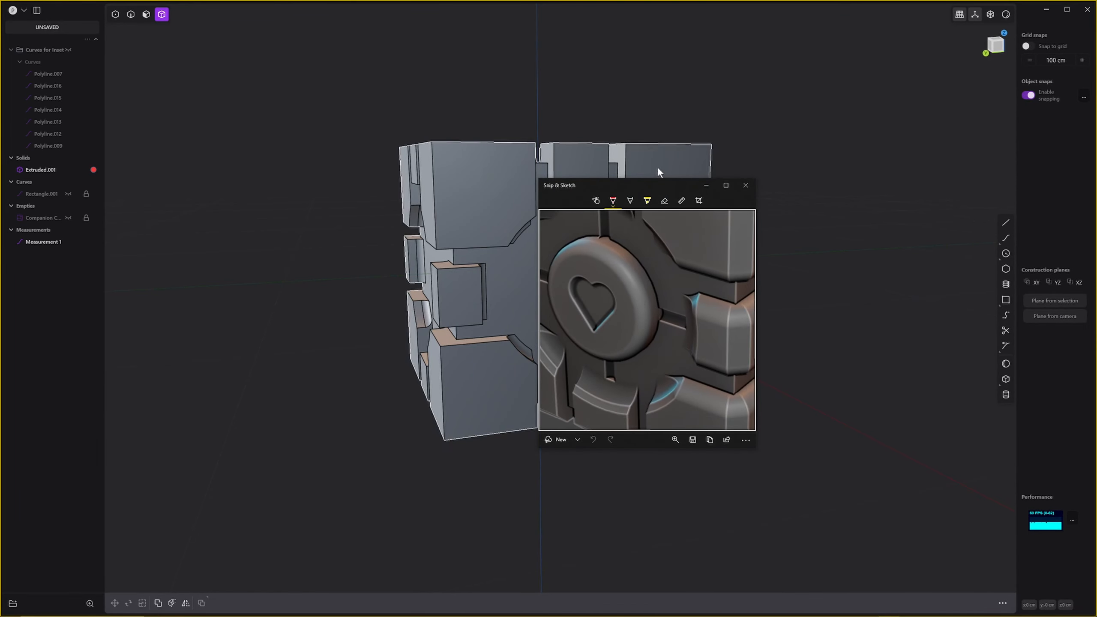
{"action": "left_click_drag", "start_coordinate": [657, 186], "coordinate": [1096, 216]}
{"action": "mouse_move", "coordinate": [702, 256]}
{"action": "middle_mouse_down"}
{"action": "mouse_move", "coordinate": [592, 241]}
{"action": "mouse_move", "coordinate": [653, 223]}
{"action": "mouse_move", "coordinate": [662, 331]}
{"action": "mouse_move", "coordinate": [711, 355]}
{"action": "mouse_move", "coordinate": [701, 297]}
{"action": "mouse_move", "coordinate": [698, 336]}
{"action": "mouse_move", "coordinate": [632, 367]}
{"action": "mouse_move", "coordinate": [706, 331]}
{"action": "mouse_move", "coordinate": [670, 366]}
{"action": "mouse_move", "coordinate": [668, 417]}
{"action": "mouse_move", "coordinate": [618, 384]}
{"action": "mouse_move", "coordinate": [601, 439]}
{"action": "mouse_move", "coordinate": [628, 325]}
{"action": "mouse_move", "coordinate": [600, 354]}
{"action": "middle_mouse_up"}
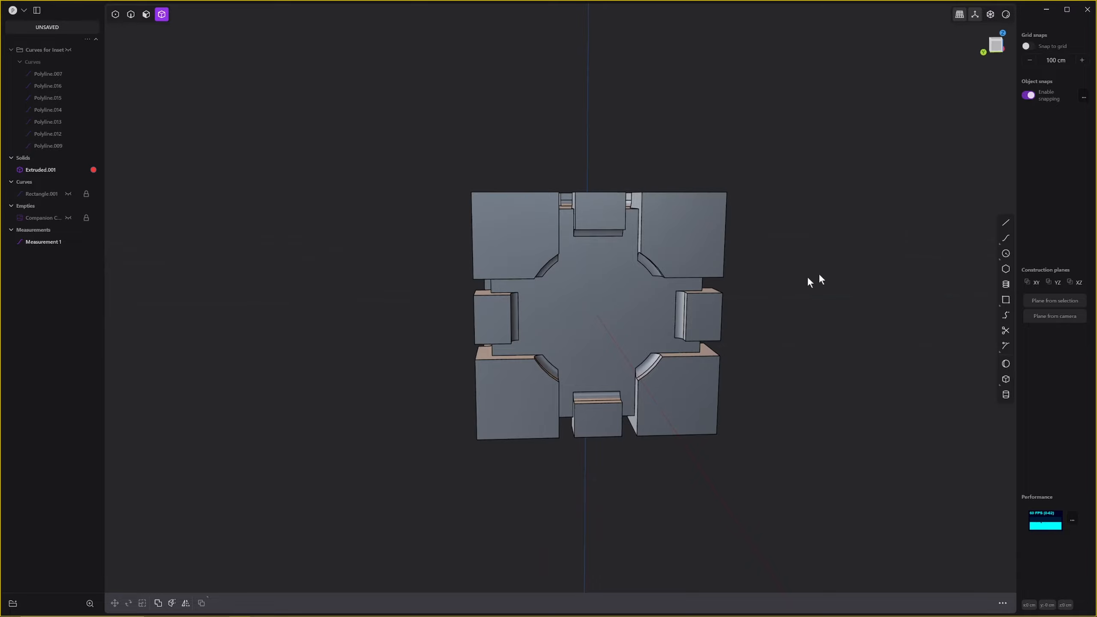
{"action": "middle_click_drag", "start_coordinate": [683, 302], "coordinate": [573, 341]}
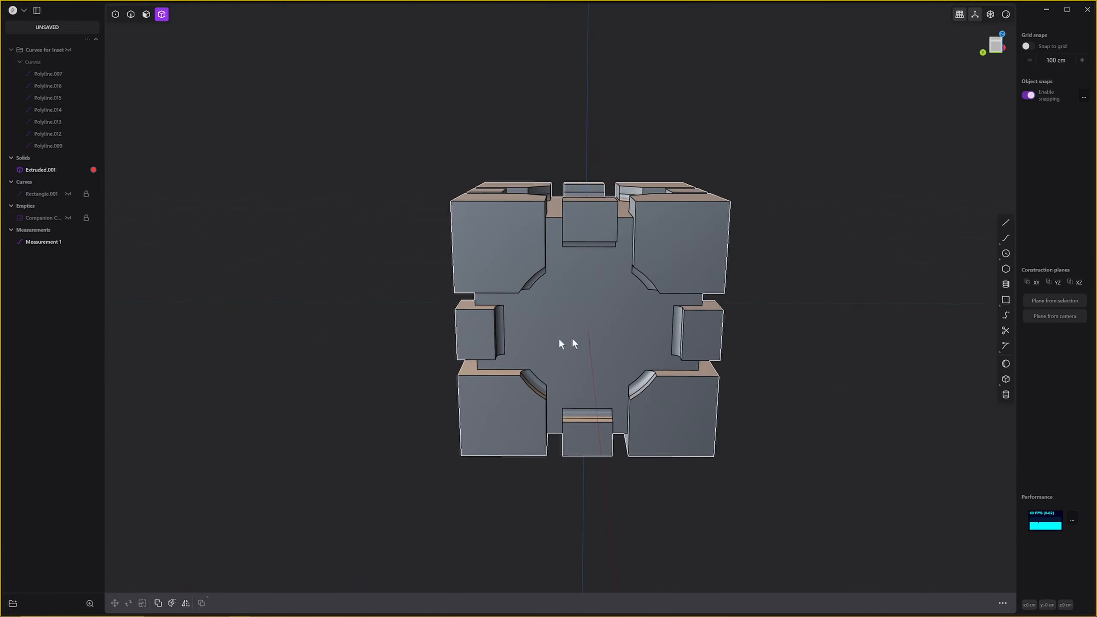
{"action": "middle_click_drag", "start_coordinate": [808, 348], "coordinate": [863, 260]}
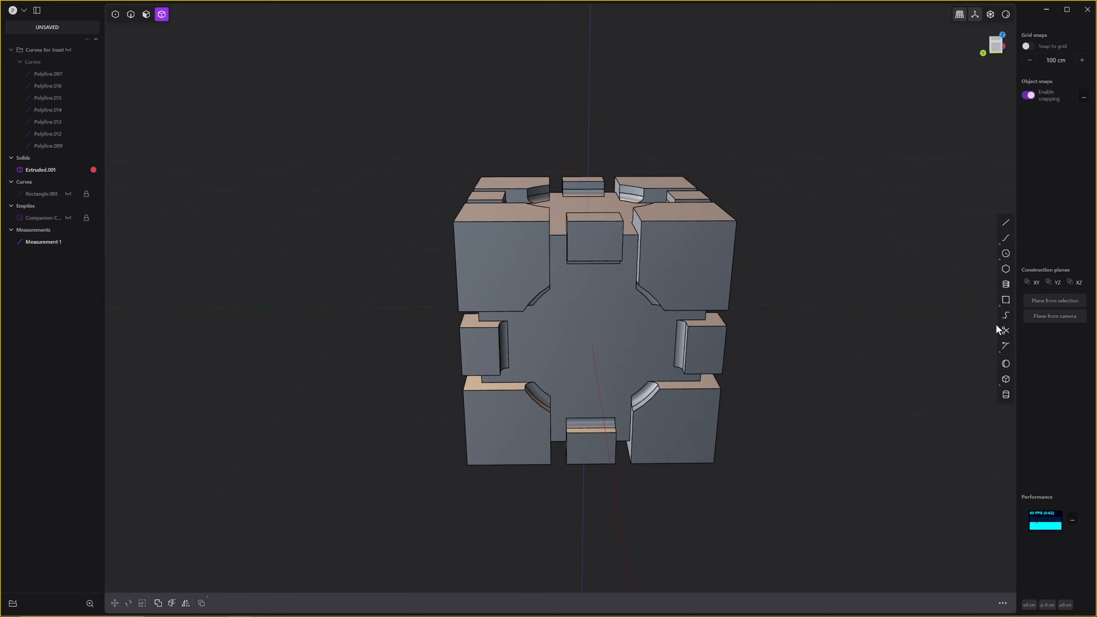
{"action": "left_click", "coordinate": [1007, 254]}
{"action": "key", "text": "1"}
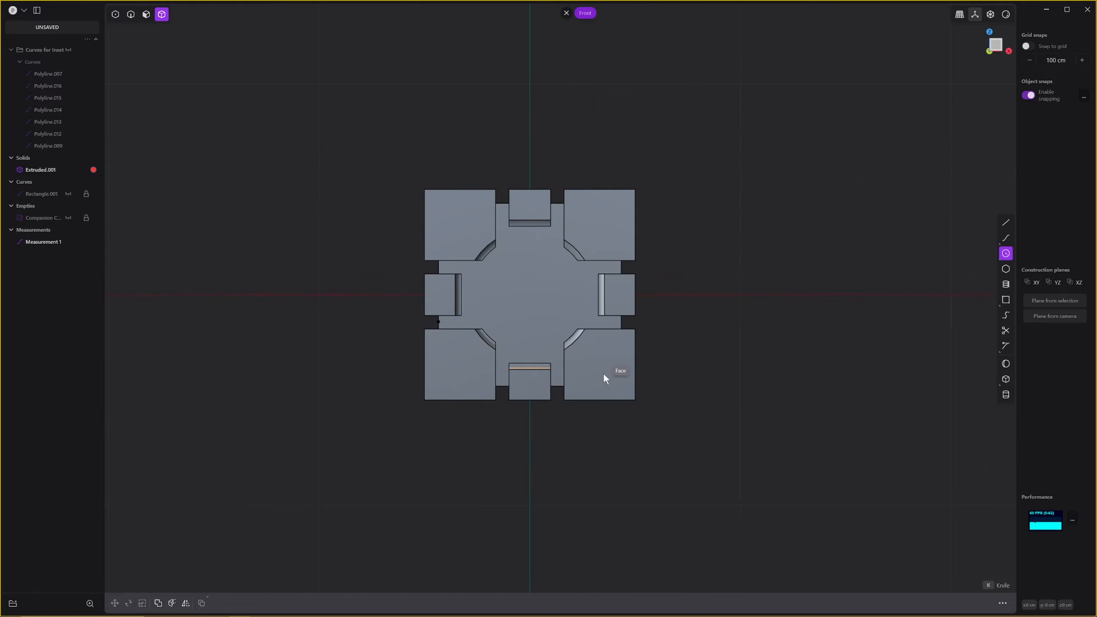
{"action": "scroll", "coordinate": [503, 322], "scroll_direction": "up", "scroll_amount": 2}
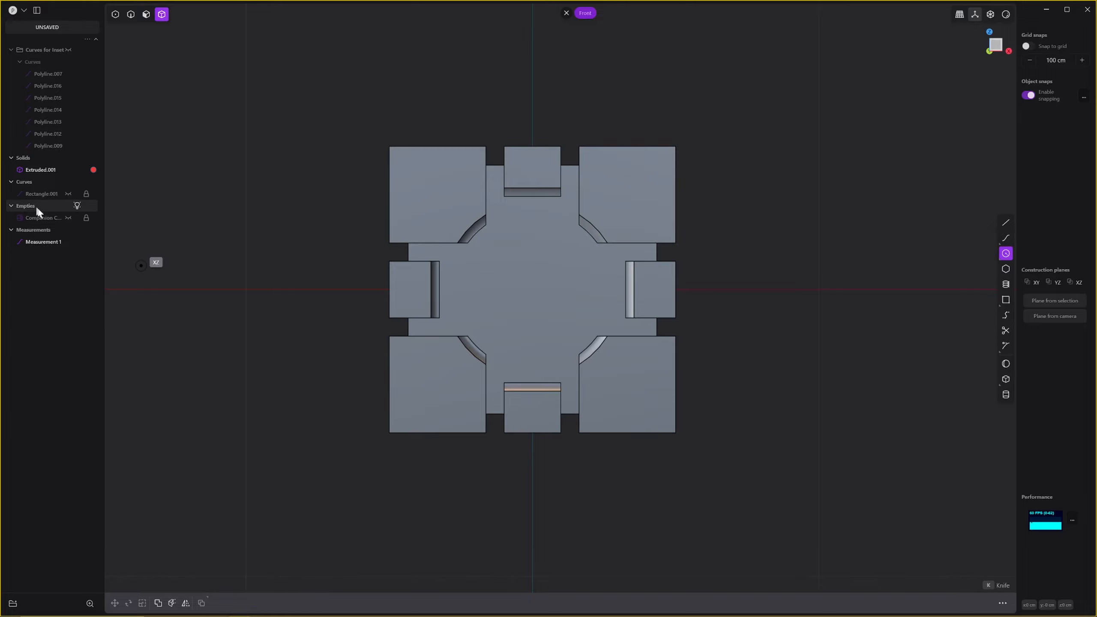
{"action": "scroll", "coordinate": [496, 229], "scroll_direction": "down", "scroll_amount": 3}
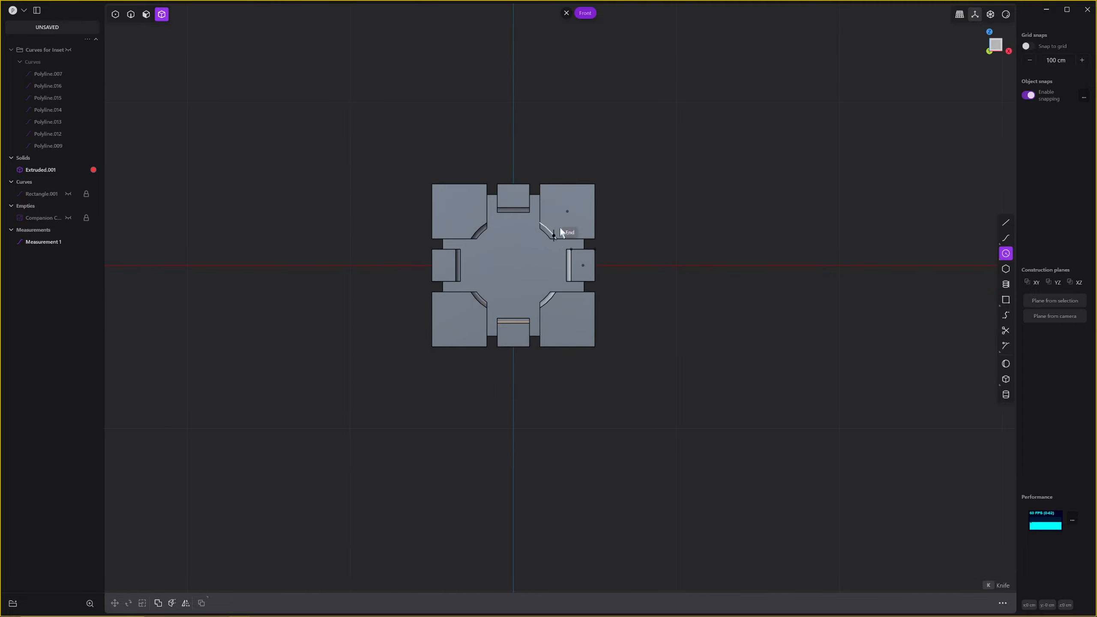
{"action": "middle_click_drag", "start_coordinate": [581, 259], "coordinate": [403, 279]}
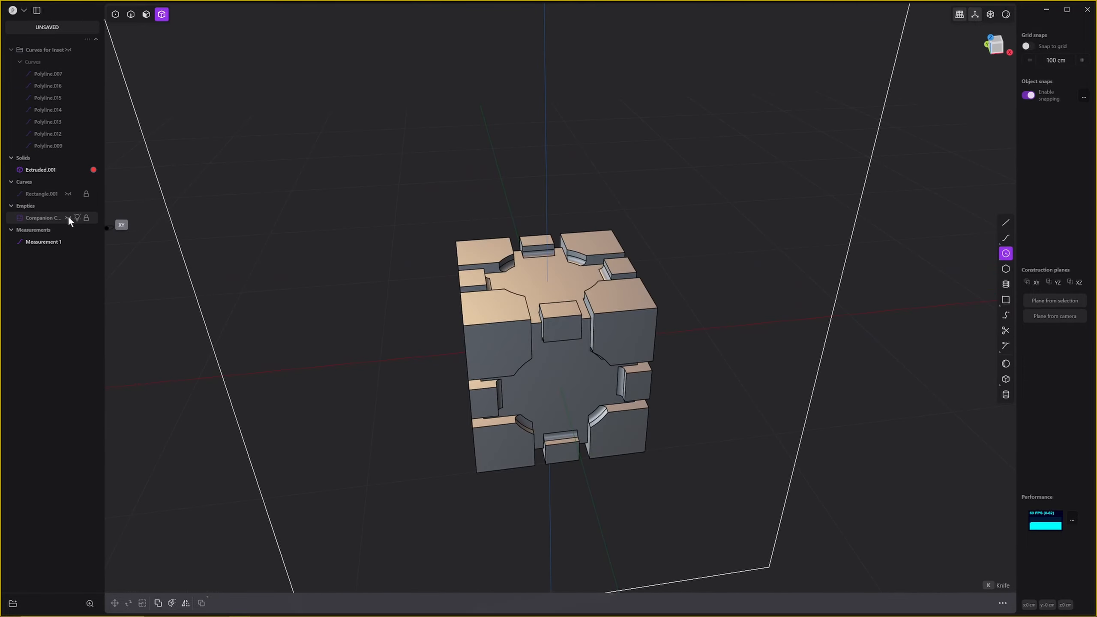
Unhide the Companion Cube reference image and the other hidden objects, and view the model from the front.
{"action": "left_click", "coordinate": [50, 217]}
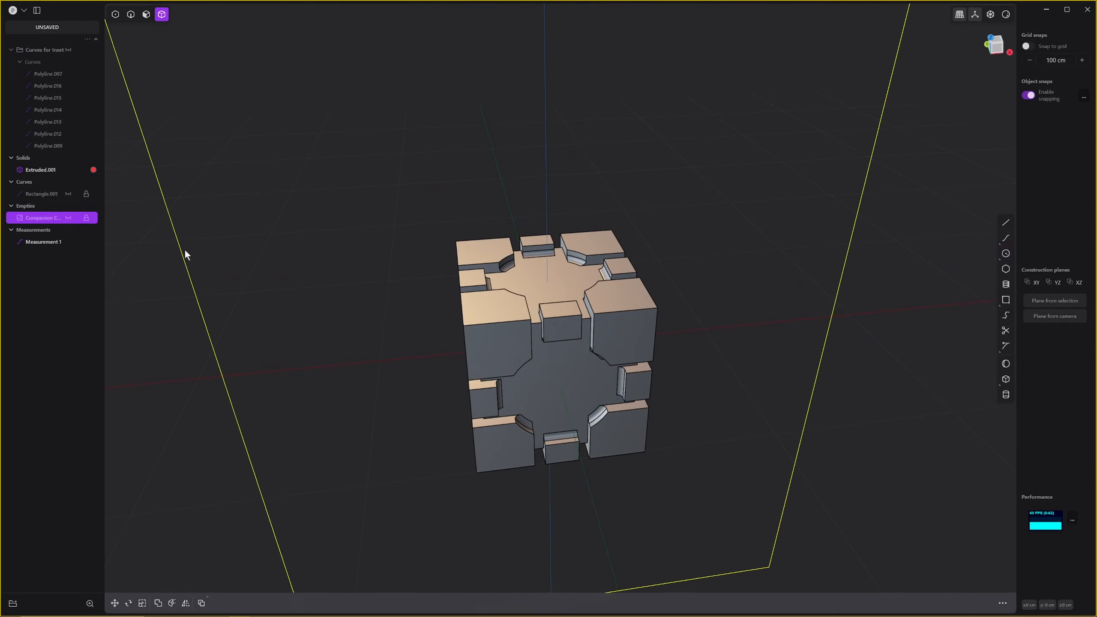
{"action": "key", "text": "alt+h"}
{"action": "middle_click_drag", "start_coordinate": [238, 263], "coordinate": [340, 197]}
{"action": "key", "text": "KP_1"}
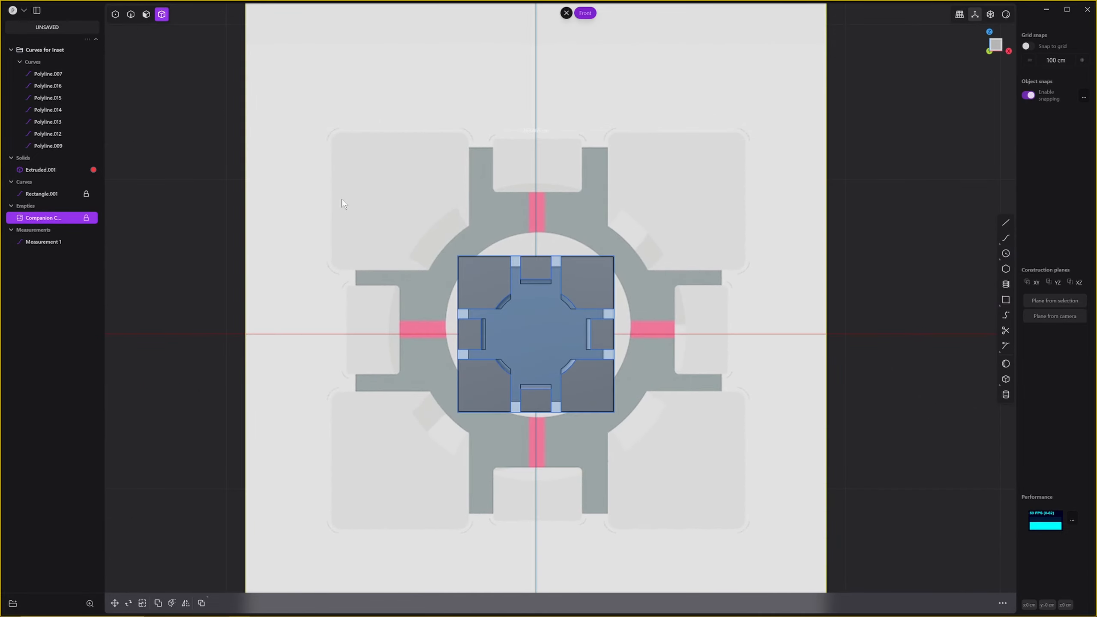
Delete all seven polylines in the Curves for Inset group and undo the deletion.
{"action": "left_click", "coordinate": [43, 74]}
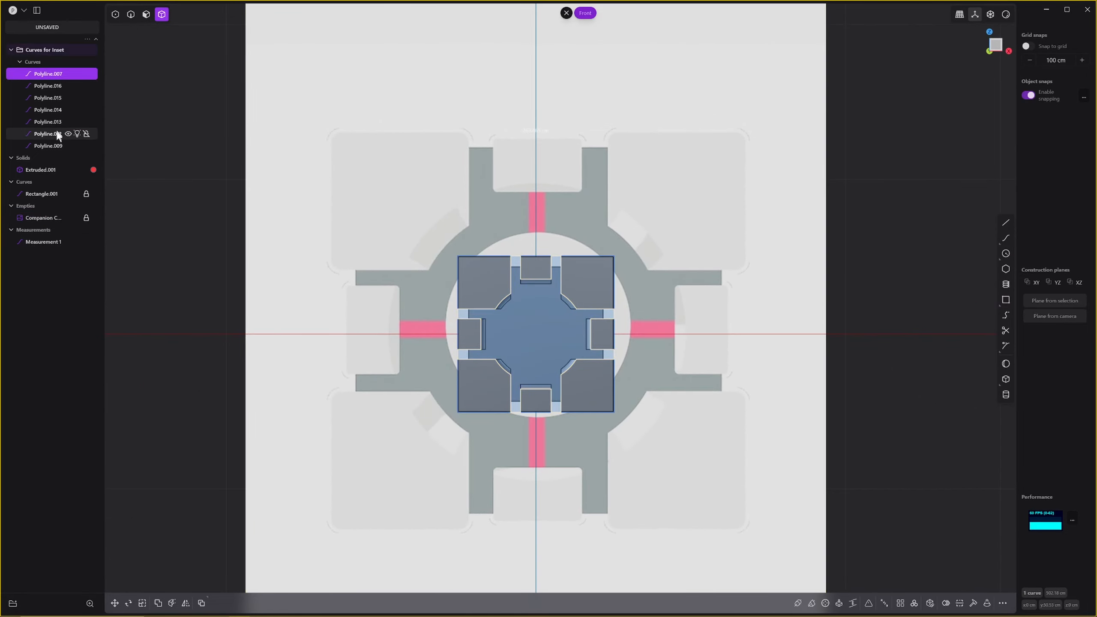
{"action": "left_click", "coordinate": [58, 145], "text": "shift"}
{"action": "middle_click_drag", "start_coordinate": [571, 294], "coordinate": [573, 303]}
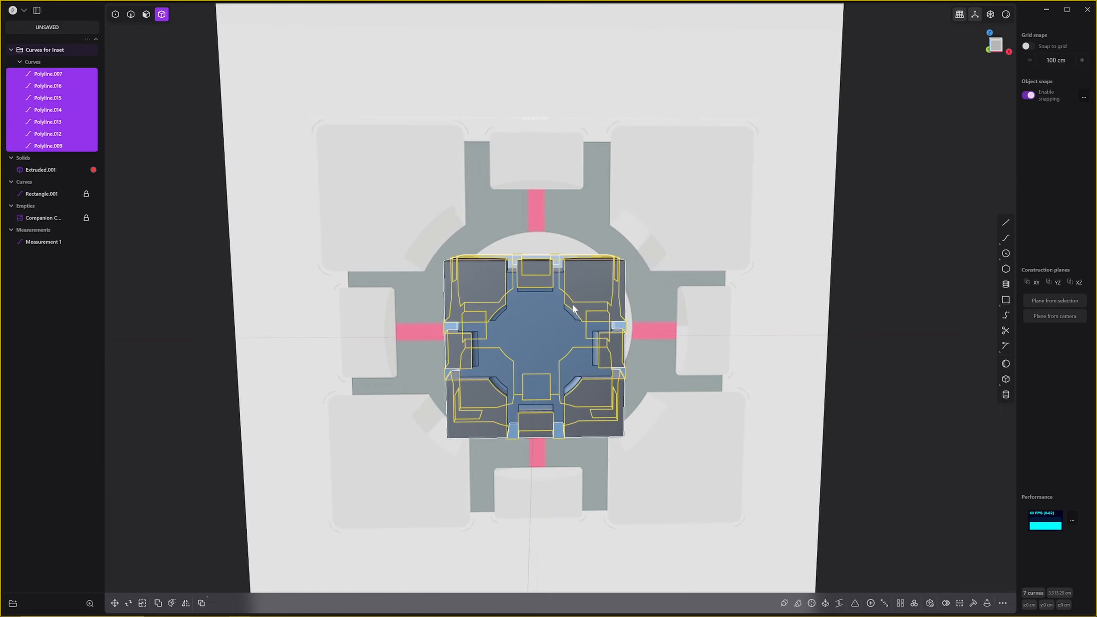
{"action": "key", "text": "Delete"}
{"action": "key", "text": "ctrl+z"}
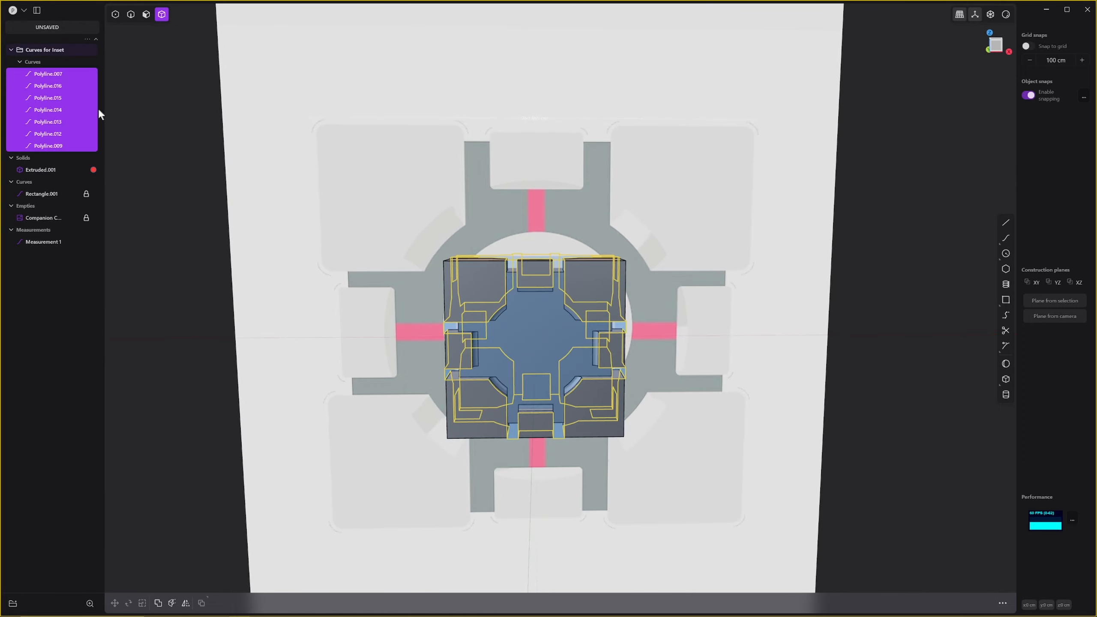
Hide the Curves for Inset group and make the cube's hidden edges show through its faces in the front view.
{"action": "left_click", "coordinate": [68, 50]}
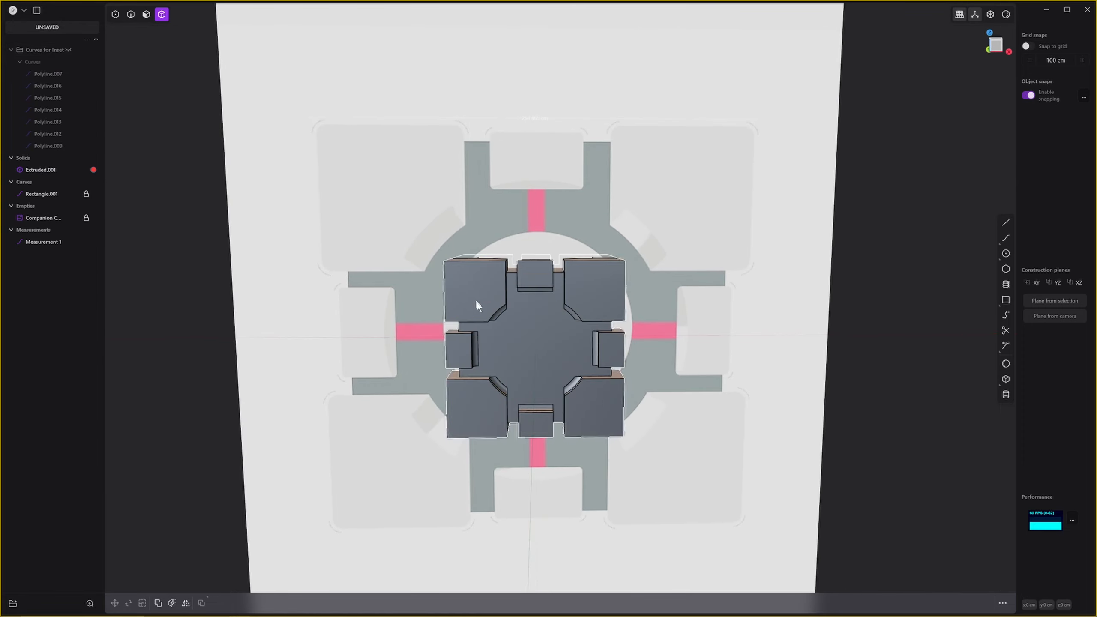
{"action": "middle_click_drag", "start_coordinate": [474, 298], "coordinate": [535, 295]}
{"action": "key", "text": "KP_1"}
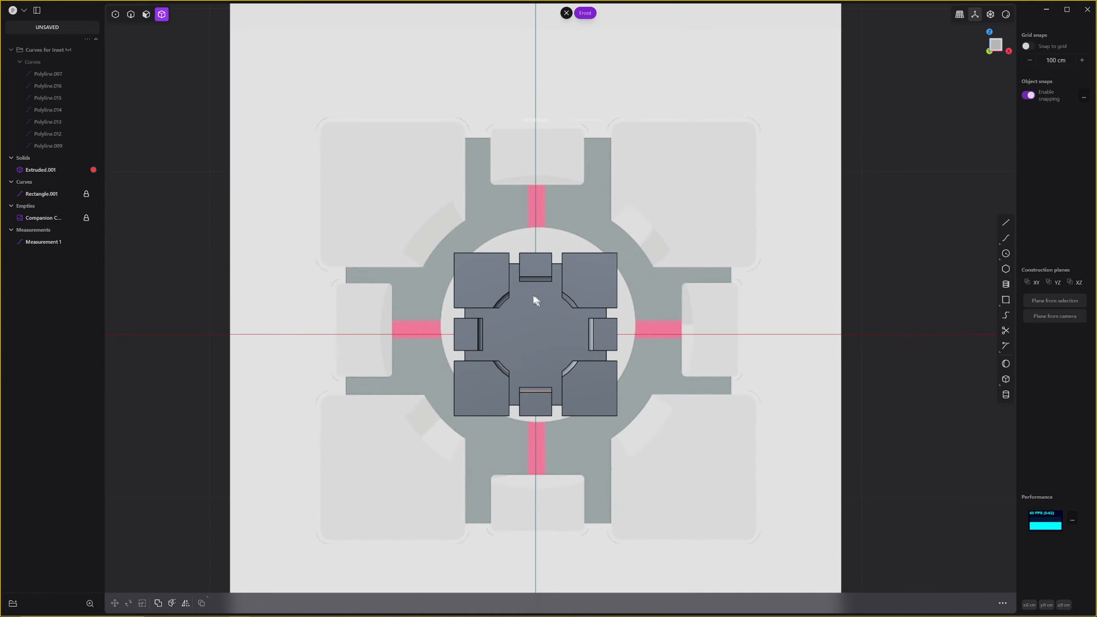
{"action": "scroll", "coordinate": [554, 356], "scroll_direction": "up", "scroll_amount": 3}
{"action": "scroll", "coordinate": [787, 246], "scroll_direction": "down", "scroll_amount": 4}
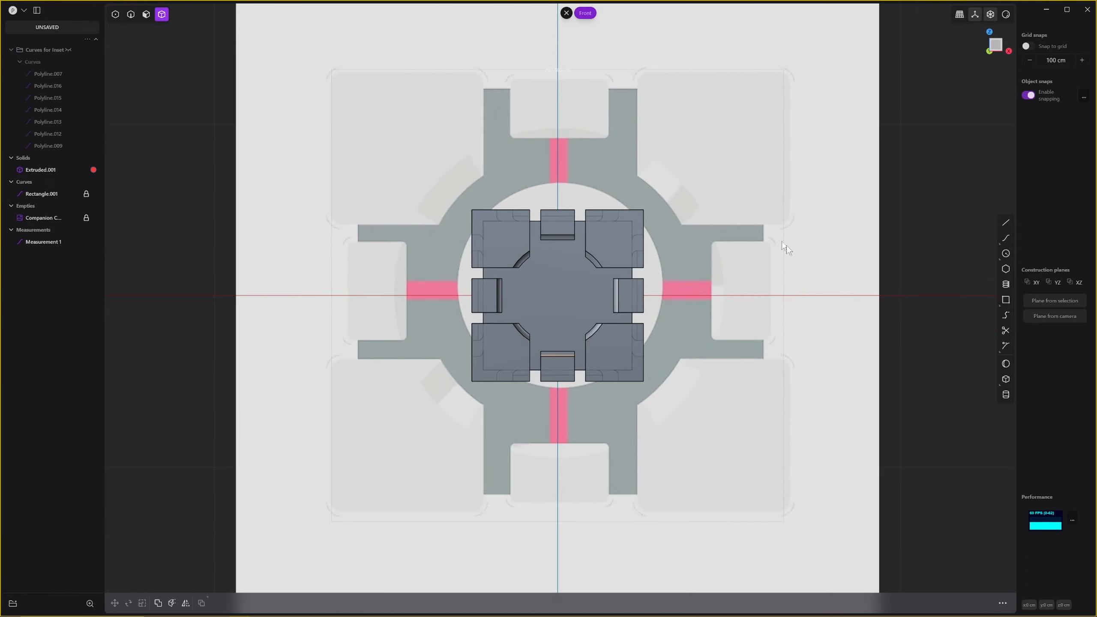
Move the Companion Cube reference image along the Y axis until it stands in front of the cube.
{"action": "middle_click_drag", "start_coordinate": [744, 257], "coordinate": [695, 261]}
{"action": "left_click", "coordinate": [37, 218]}
{"action": "scroll", "coordinate": [768, 274], "scroll_direction": "down", "scroll_amount": 2}
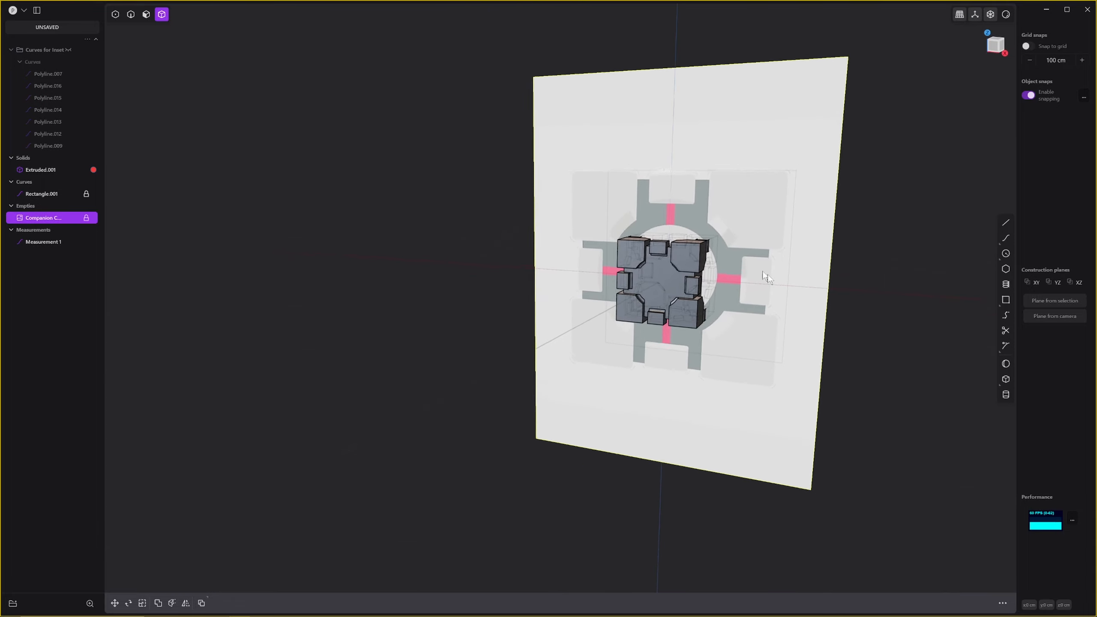
{"action": "middle_click_drag", "start_coordinate": [767, 274], "coordinate": [747, 305]}
{"action": "key", "text": "g"}
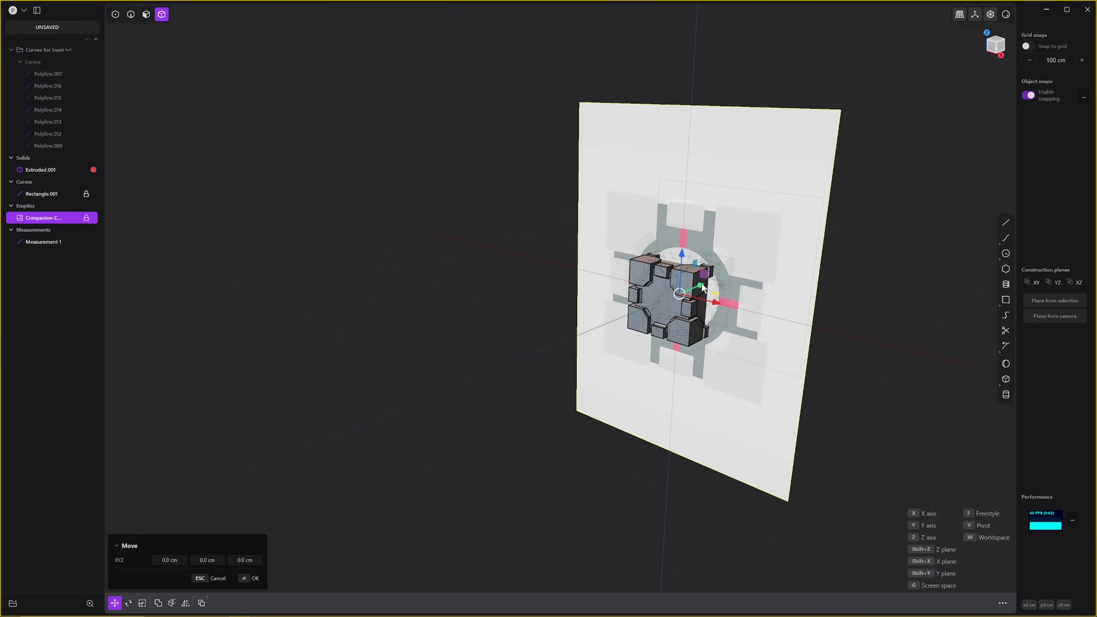
{"action": "left_click_drag", "start_coordinate": [701, 286], "coordinate": [682, 299]}
{"action": "right_click", "coordinate": [682, 309]}
{"action": "middle_click_drag", "start_coordinate": [681, 308], "coordinate": [769, 329]}
Set the reference image's material opacity to 0.15 so the cube can be seen through it.
{"action": "key", "text": "1"}
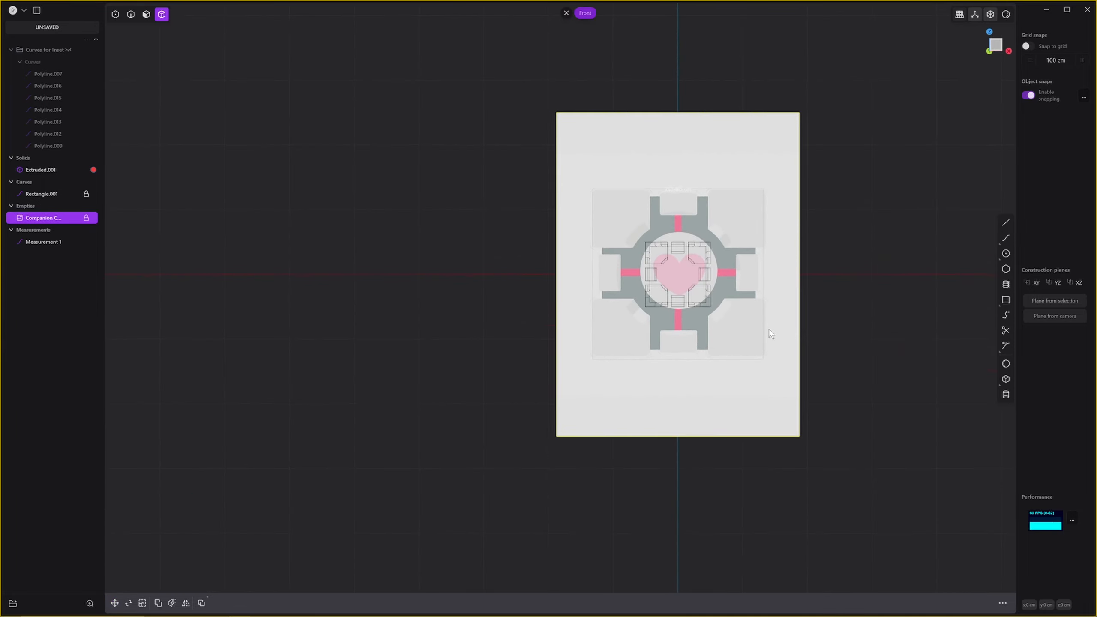
{"action": "scroll", "coordinate": [548, 254], "scroll_direction": "up", "scroll_amount": 6}
{"action": "scroll", "coordinate": [571, 243], "scroll_direction": "down", "scroll_amount": 4}
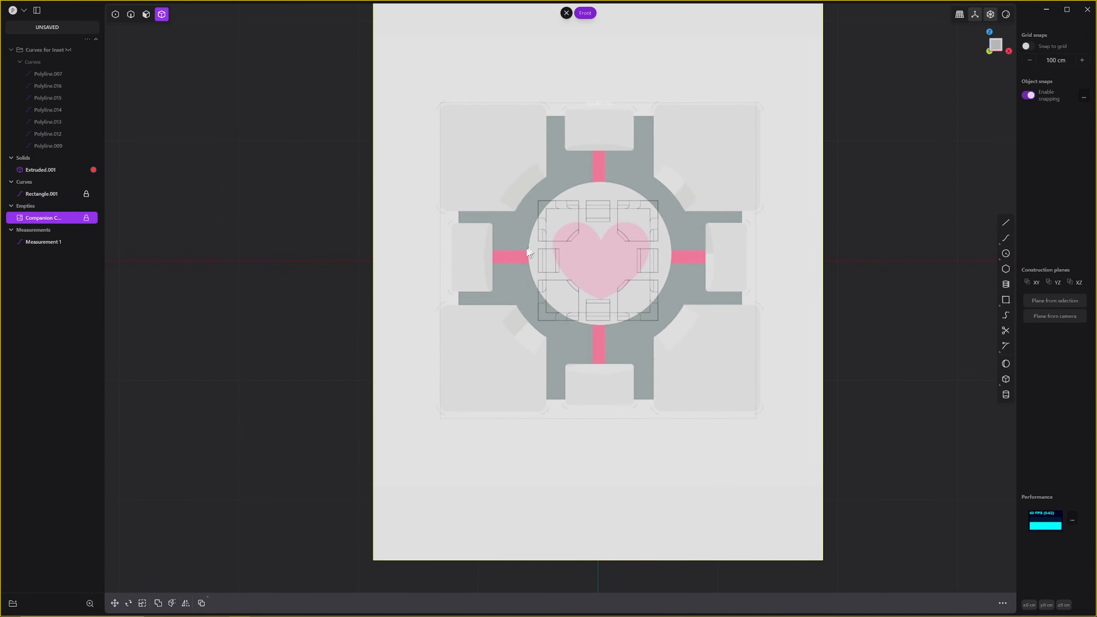
{"action": "key", "text": "m"}
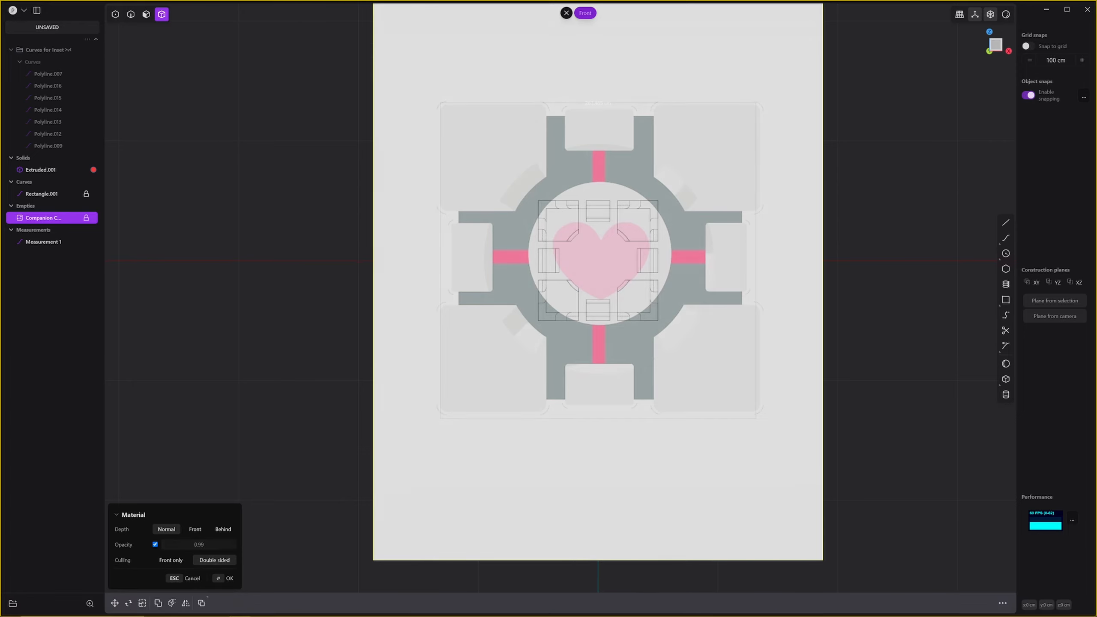
{"action": "left_click_drag", "start_coordinate": [224, 545], "coordinate": [166, 544]}
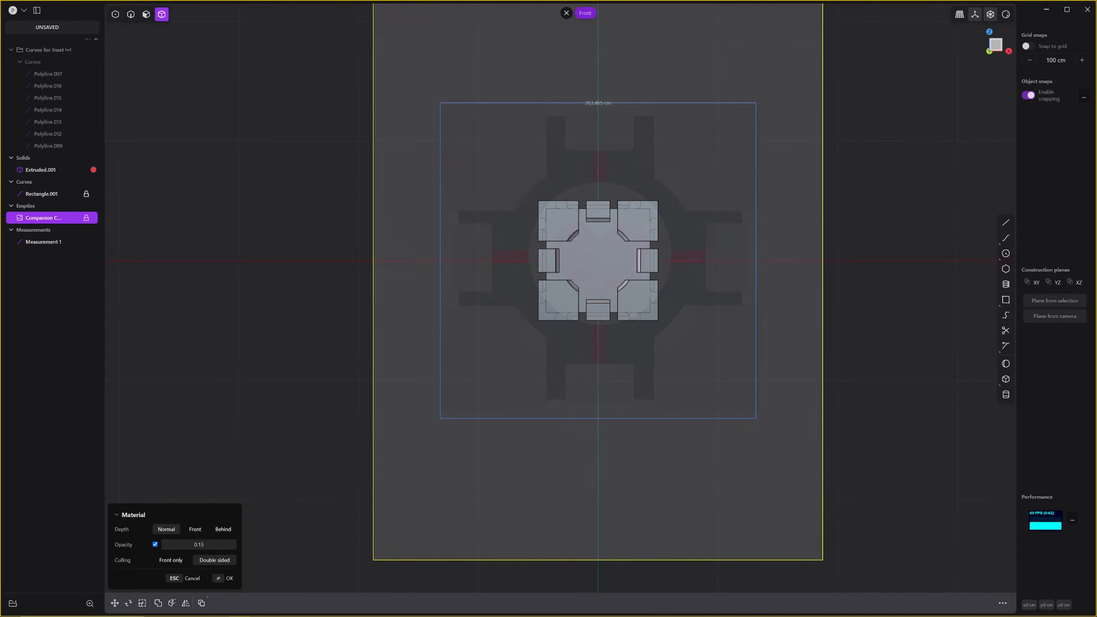
{"action": "key", "text": "Return"}
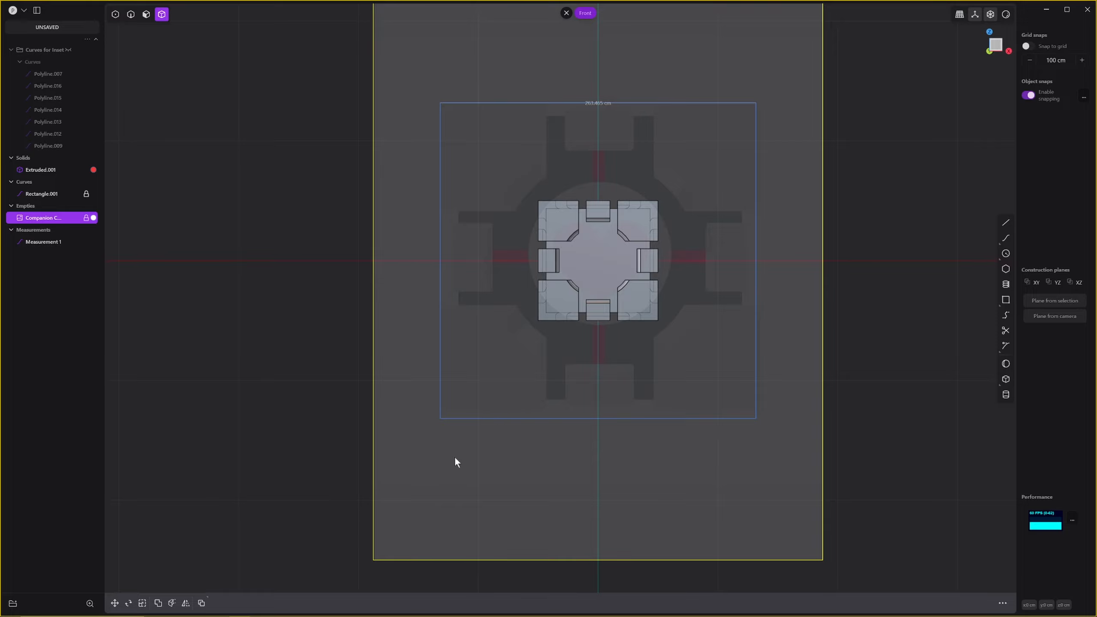
Scale the reference image down uniformly to about 0.4 so it matches the cube's face.
{"action": "key", "text": "s"}
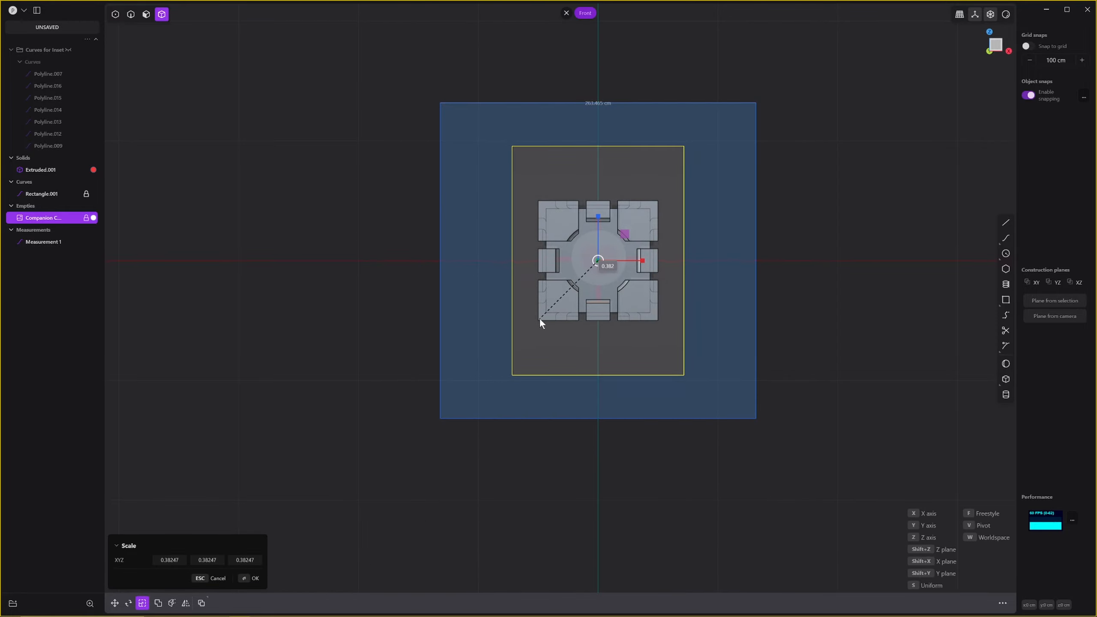
{"action": "left_click", "coordinate": [536, 321]}
{"action": "scroll", "coordinate": [652, 288], "scroll_direction": "up", "scroll_amount": 2}
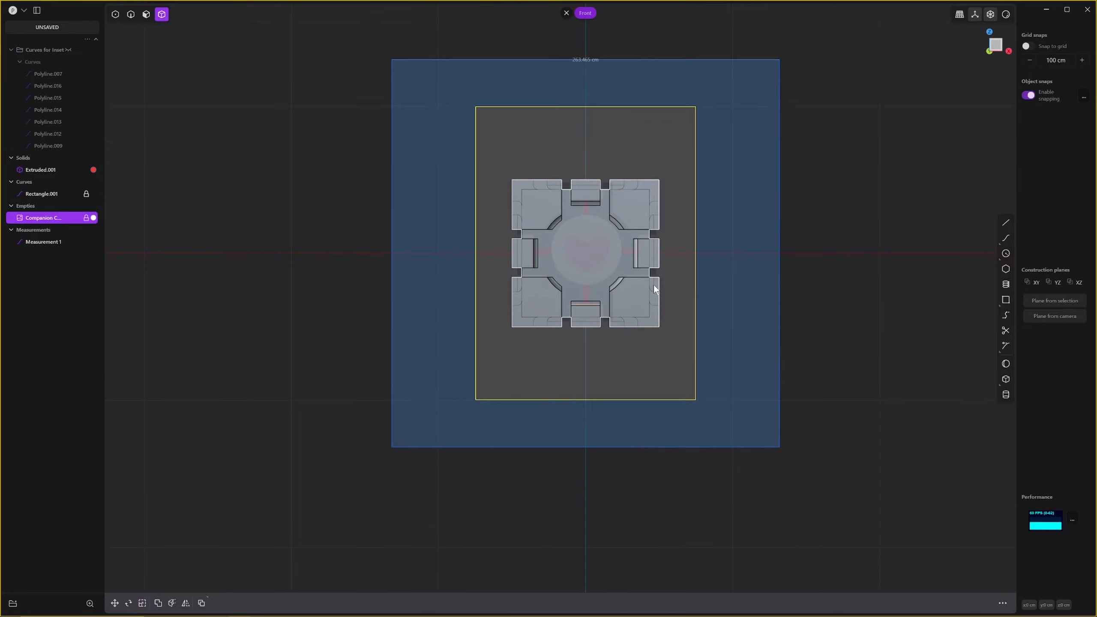
Delete the large construction rectangle behind the cube and return to the front view.
{"action": "key", "text": "2"}
{"action": "left_click", "coordinate": [633, 66]}
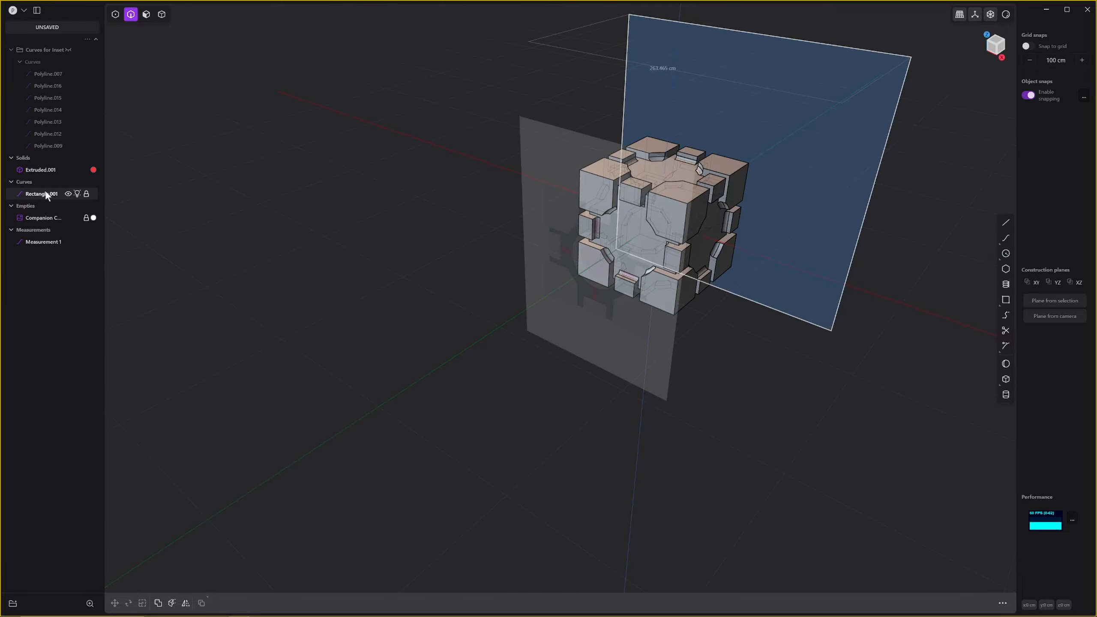
{"action": "left_click", "coordinate": [45, 191]}
{"action": "key", "text": "Delete"}
{"action": "middle_click_drag", "start_coordinate": [665, 226], "coordinate": [645, 264]}
{"action": "key", "text": "KP_1"}
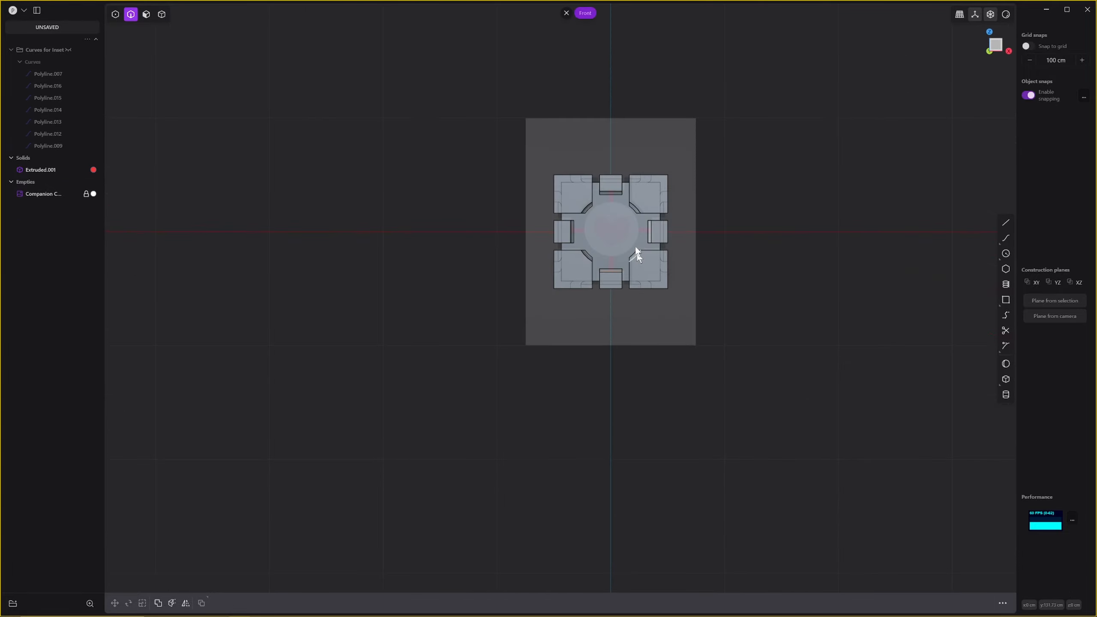
Draw a circle of about 22.45 cm radius centred on the cube's front face, following the emblem in the reference image.
{"action": "scroll", "coordinate": [602, 173], "scroll_direction": "up", "scroll_amount": 6}
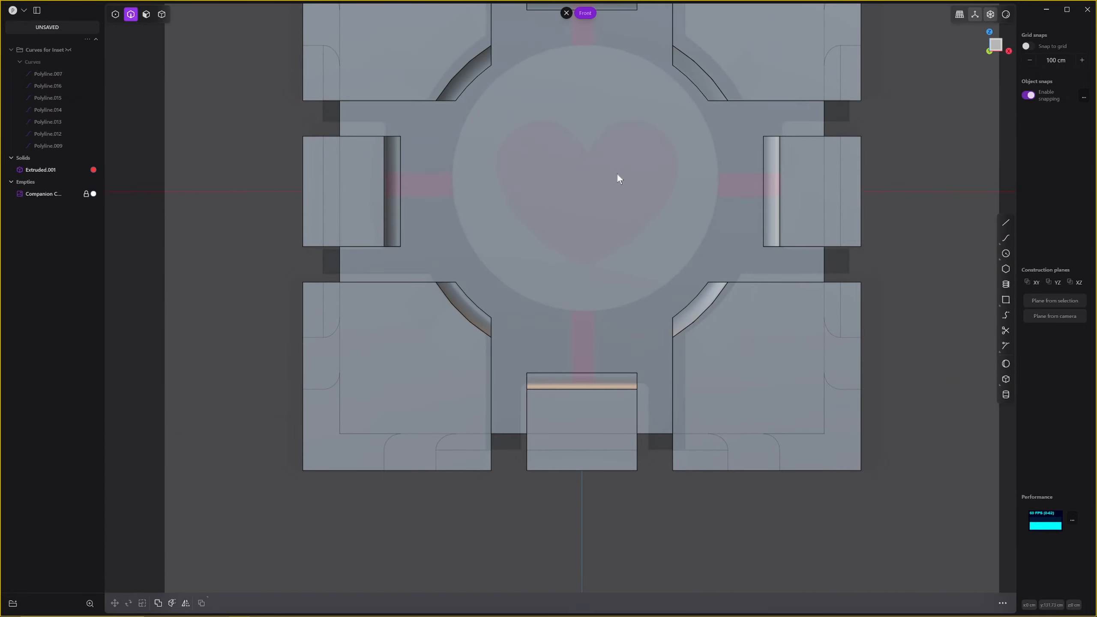
{"action": "middle_click_drag", "start_coordinate": [617, 173], "coordinate": [620, 269], "text": "shift"}
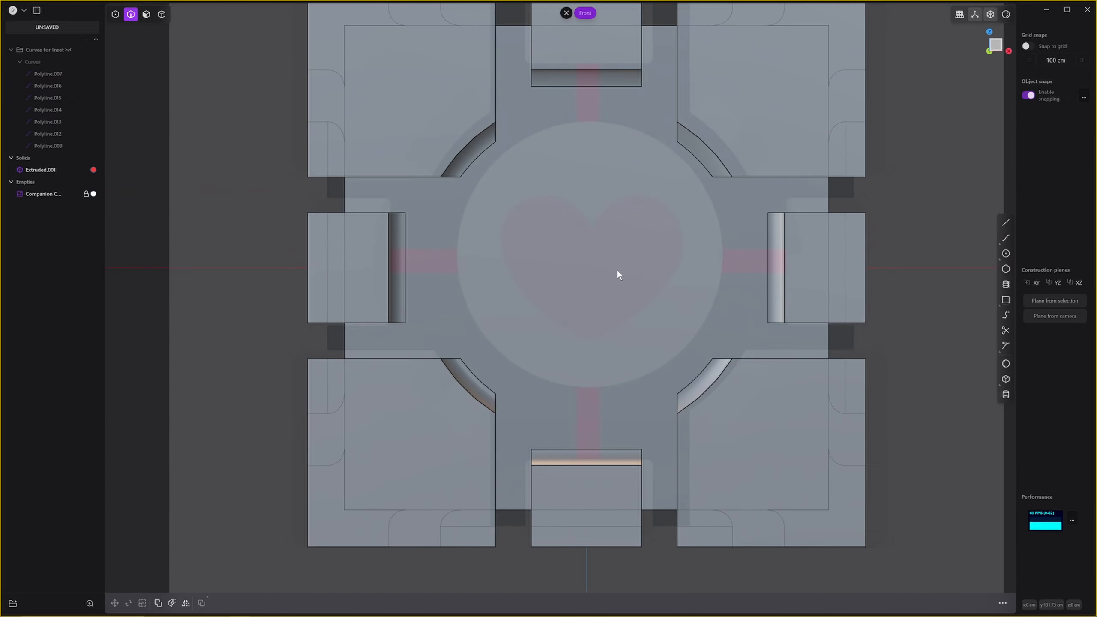
{"action": "left_click", "coordinate": [1006, 254]}
{"action": "left_click", "coordinate": [587, 268]}
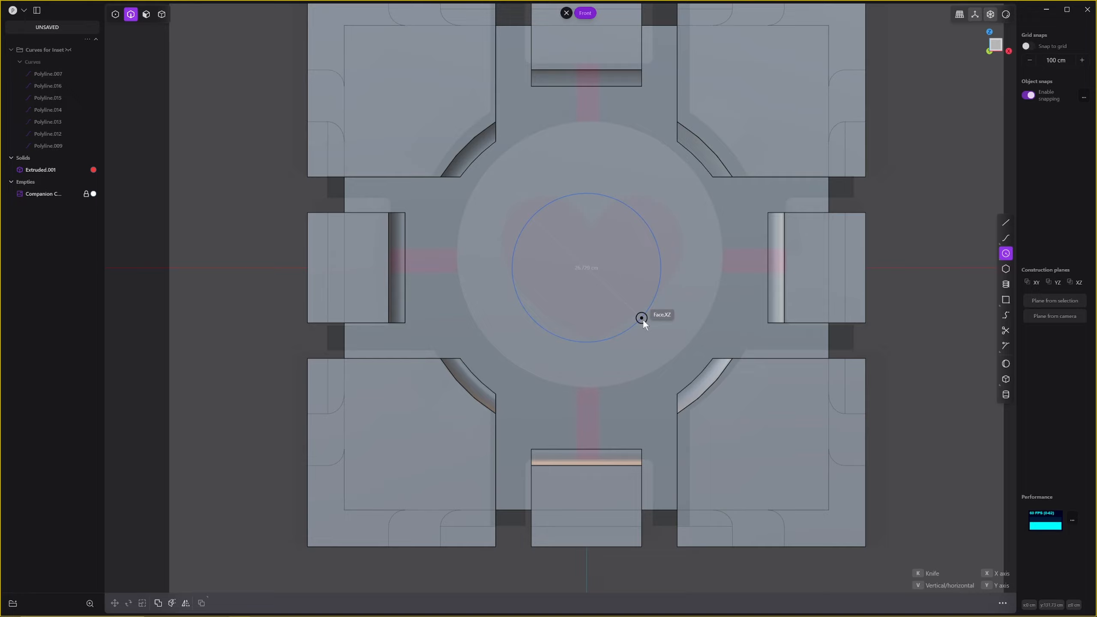
{"action": "left_click", "coordinate": [679, 352]}
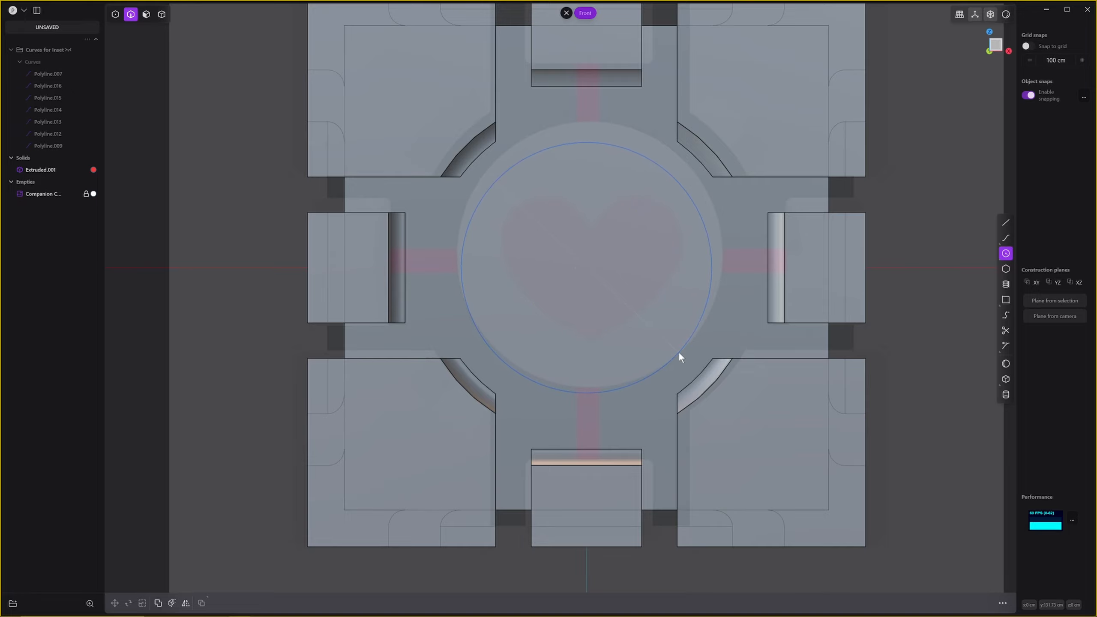
{"action": "scroll", "coordinate": [677, 348], "scroll_direction": "down", "scroll_amount": 5}
{"action": "middle_click_drag", "start_coordinate": [709, 313], "coordinate": [700, 314]}
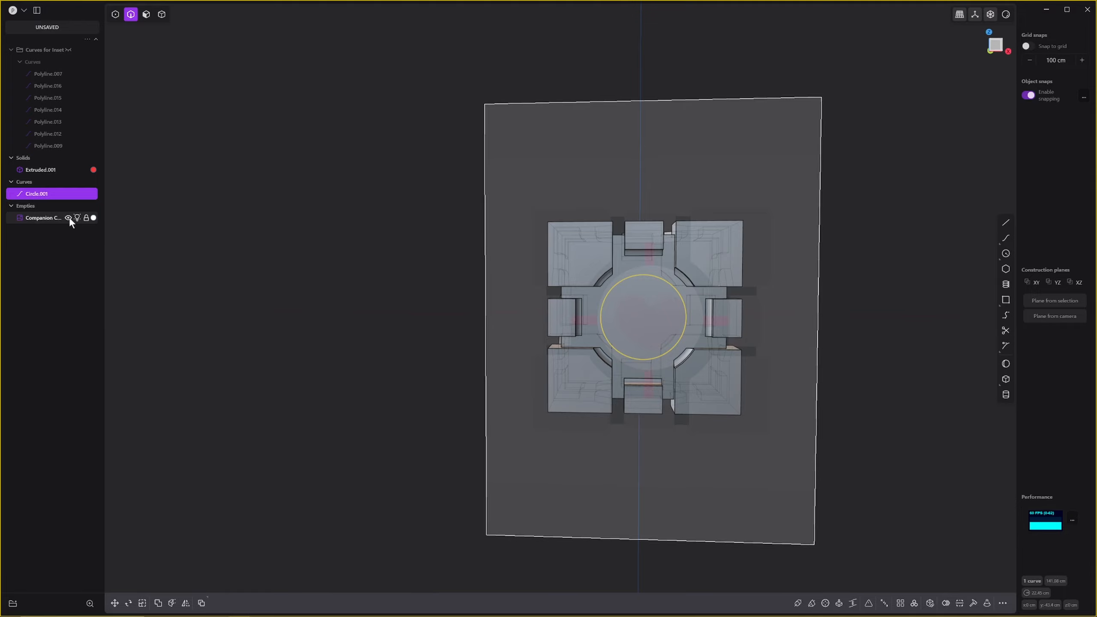
Hide the reference image and turn off the see-through display of the cube's hidden edges.
{"action": "left_click", "coordinate": [68, 217]}
{"action": "middle_click_drag", "start_coordinate": [578, 242], "coordinate": [558, 327]}
{"action": "scroll", "coordinate": [558, 327], "scroll_direction": "up", "scroll_amount": 10}
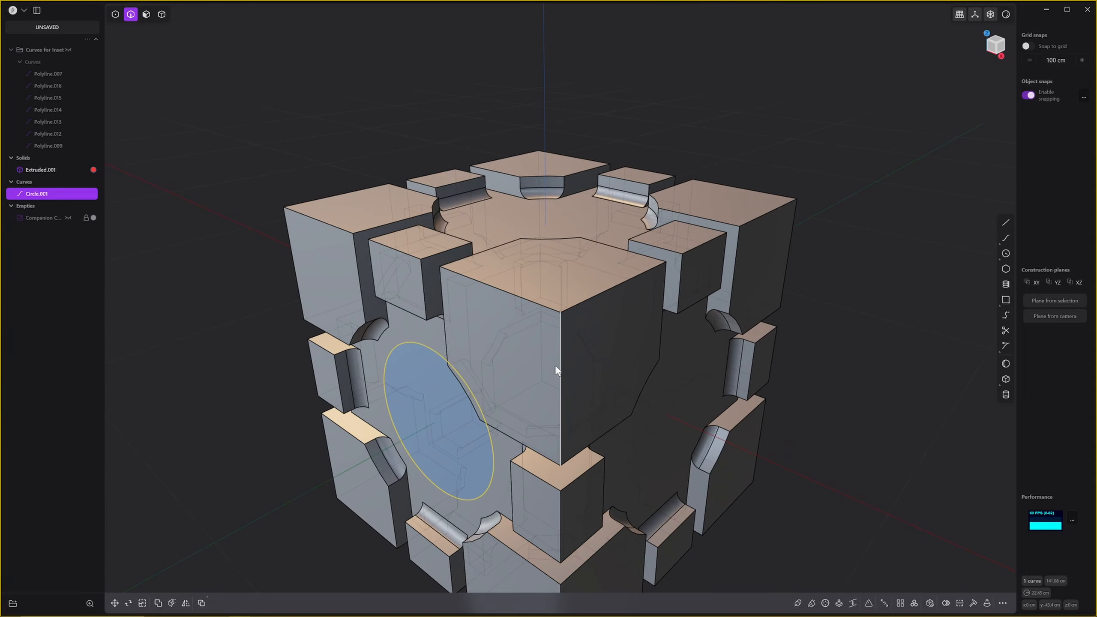
{"action": "scroll", "coordinate": [577, 354], "scroll_direction": "down", "scroll_amount": 5}
{"action": "scroll", "coordinate": [570, 358], "scroll_direction": "up", "scroll_amount": 4}
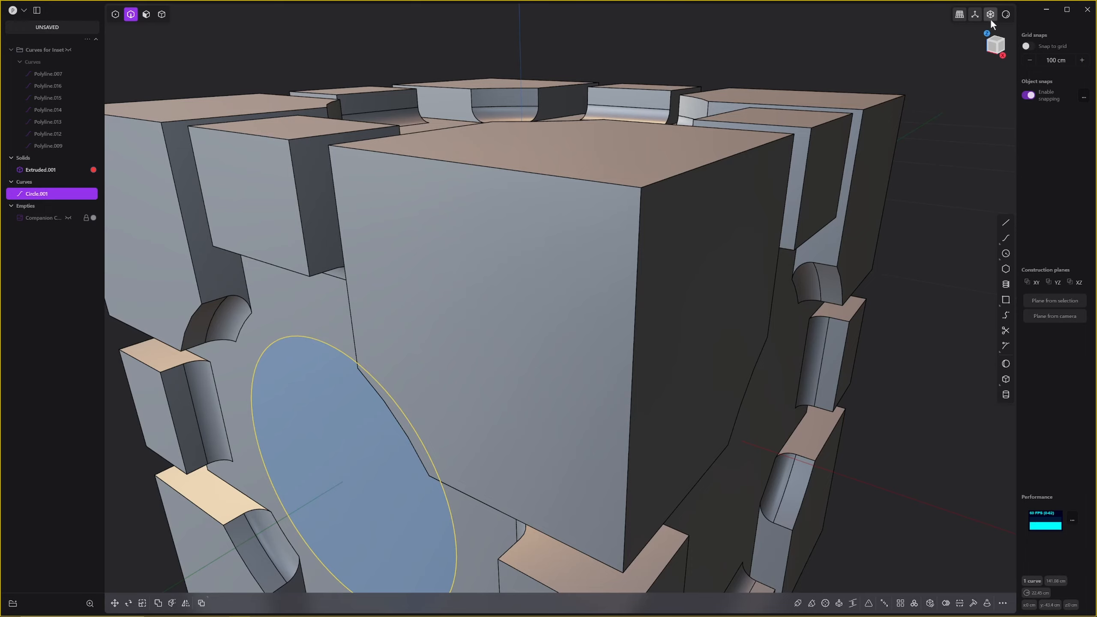
{"action": "scroll", "coordinate": [594, 282], "scroll_direction": "down", "scroll_amount": 4}
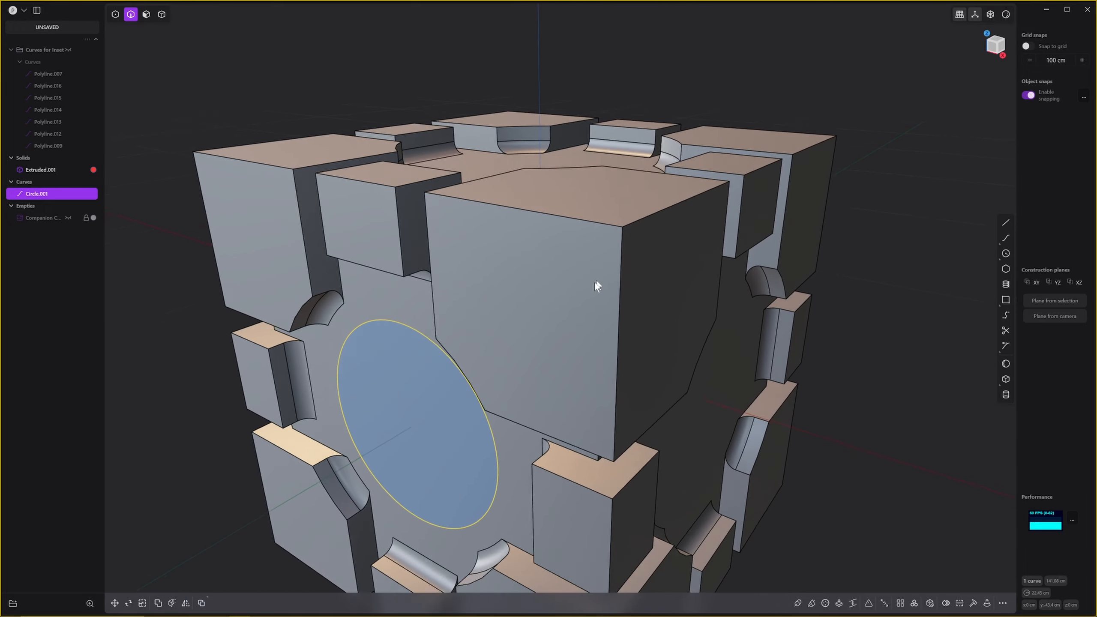
Extrude the circular region outward from the front face as a thin, separate disc.
{"action": "middle_click_drag", "start_coordinate": [447, 324], "coordinate": [556, 259], "text": "shift"}
{"action": "middle_click_drag", "start_coordinate": [527, 317], "coordinate": [510, 305]}
{"action": "key", "text": "e"}
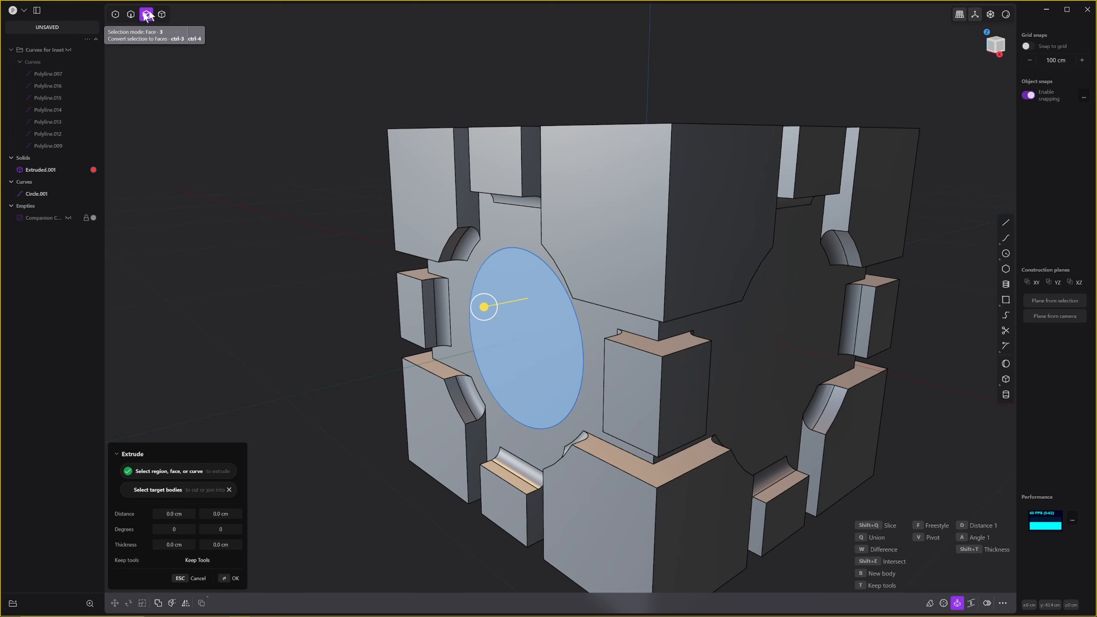
{"action": "middle_click_drag", "start_coordinate": [508, 317], "coordinate": [326, 309]}
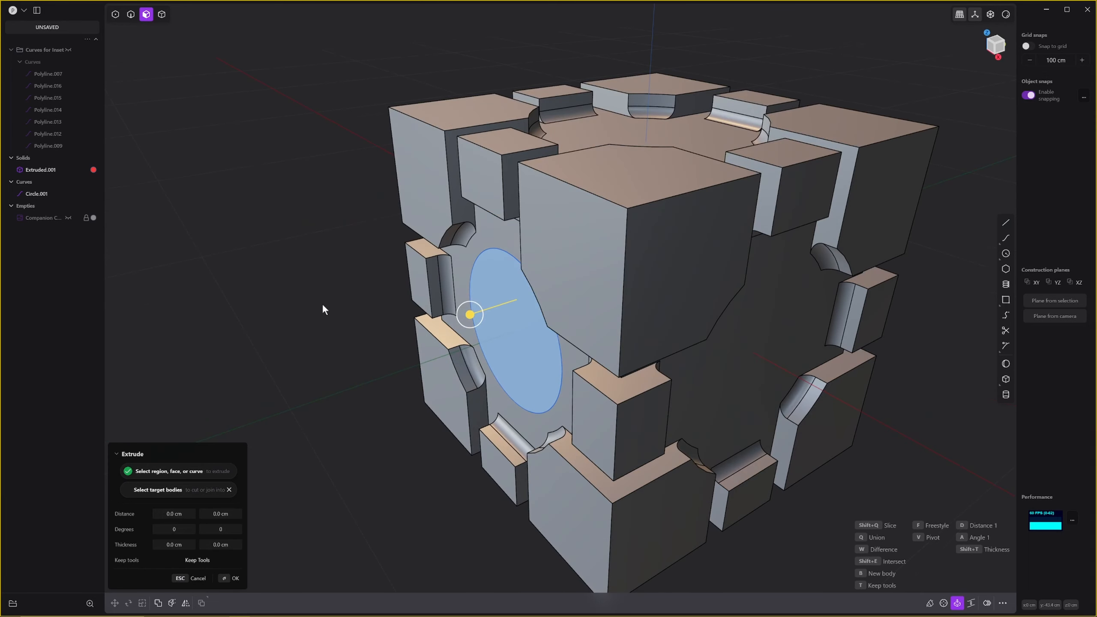
{"action": "left_click_drag", "start_coordinate": [499, 300], "coordinate": [432, 321]}
{"action": "key", "text": "Return"}
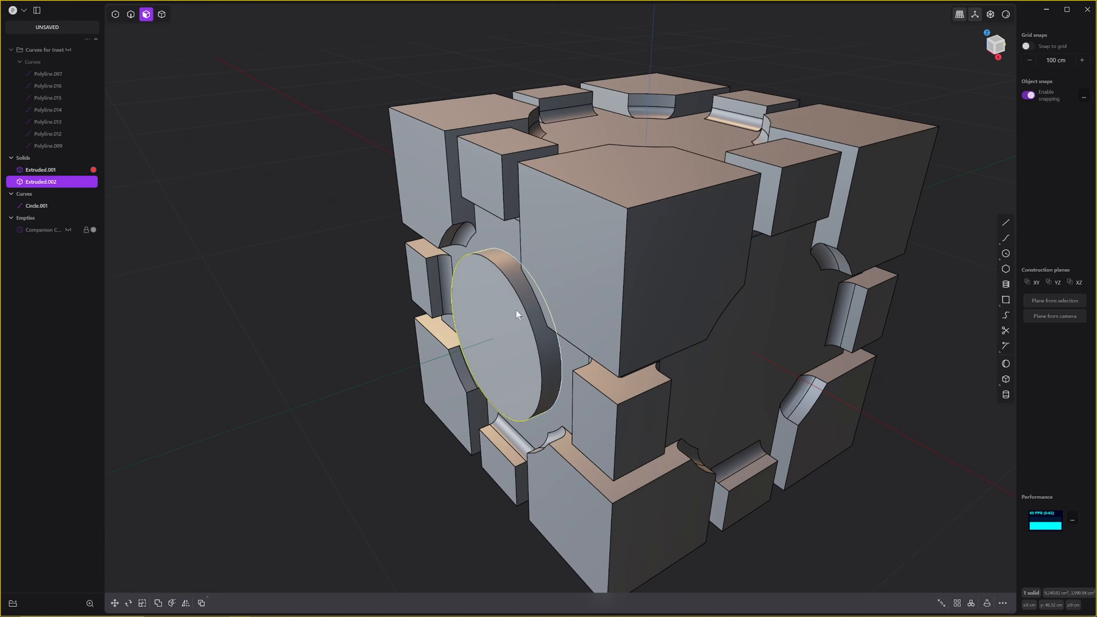
Fillet the disc's outer front edge with a broad rounding and view it from the front.
{"action": "key", "text": "2"}
{"action": "left_click", "coordinate": [522, 305]}
{"action": "key", "text": "f"}
{"action": "mouse_move", "coordinate": [523, 306]}
{"action": "left_mouse_down"}
{"action": "mouse_move", "coordinate": [505, 319]}
{"action": "mouse_move", "coordinate": [514, 320]}
{"action": "left_mouse_up"}
{"action": "key", "text": "Return"}
{"action": "middle_click_drag", "start_coordinate": [518, 319], "coordinate": [597, 304]}
{"action": "key", "text": "KP_1"}
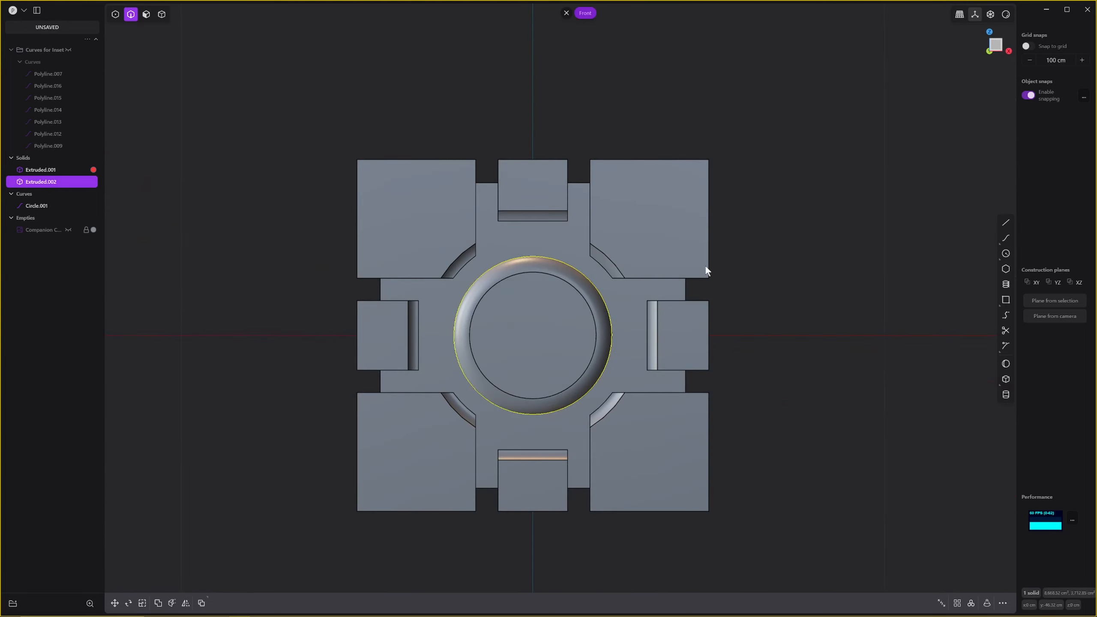
Hide the cube solid so that only the emblem disc and its circle remain displayed.
{"action": "key", "text": "4"}
{"action": "key", "text": "Escape"}
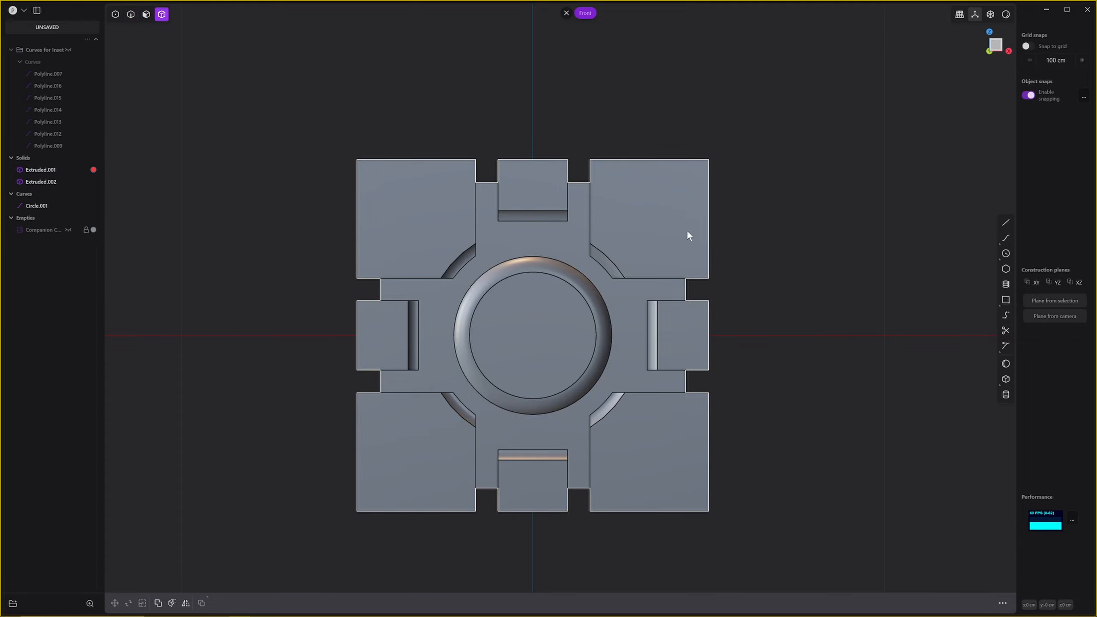
{"action": "left_click", "coordinate": [688, 232]}
{"action": "key", "text": "h"}
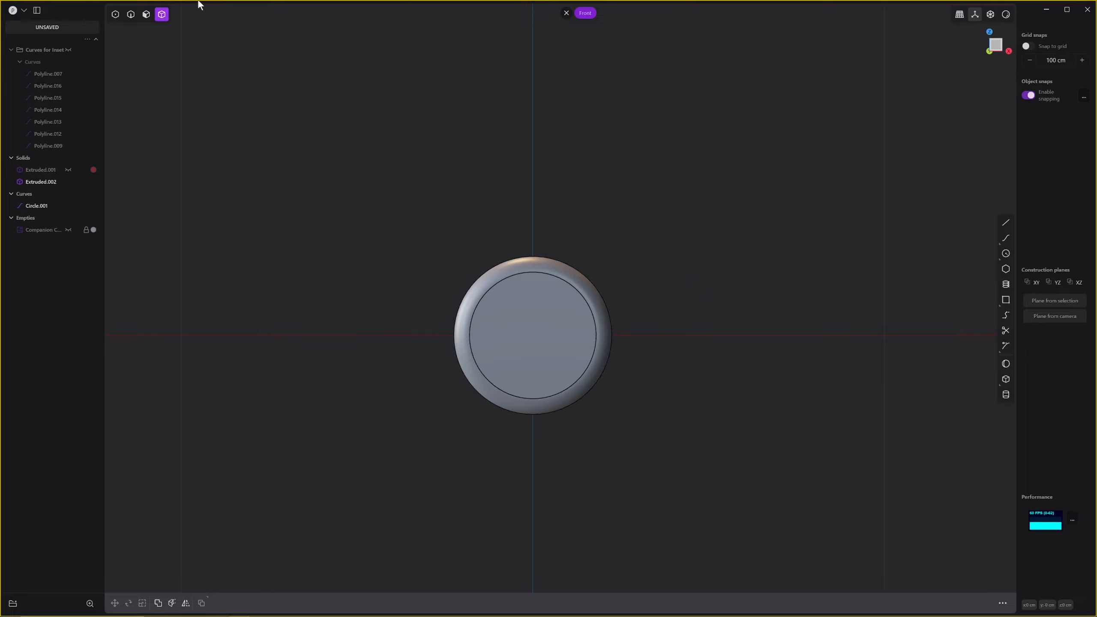
{"action": "key", "text": "alt+h"}
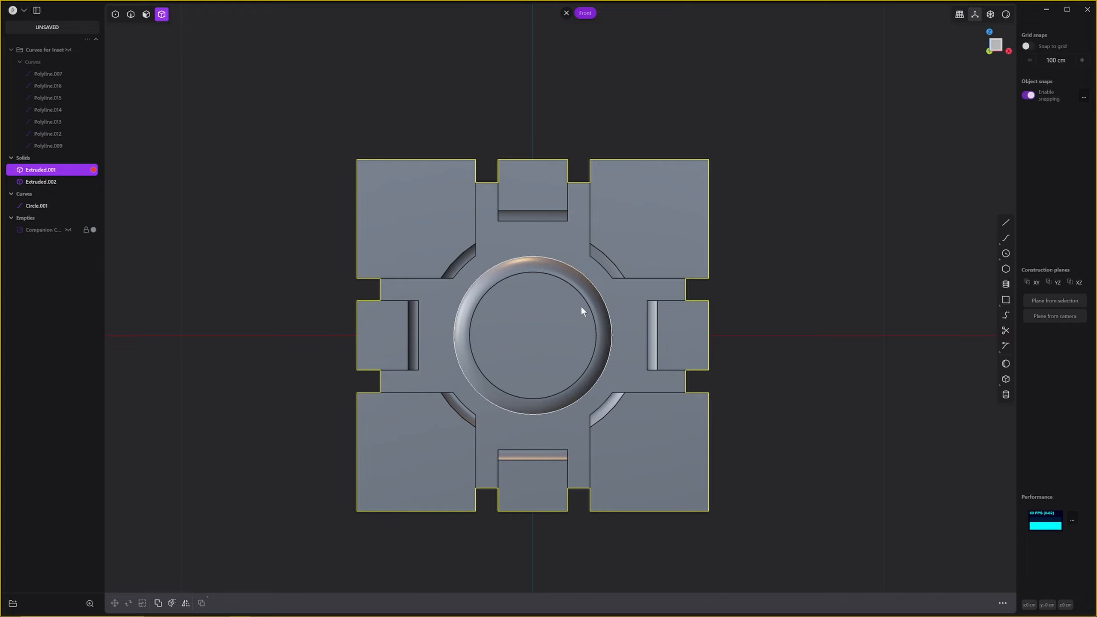
{"action": "key", "text": "Escape"}
{"action": "left_click", "coordinate": [675, 209]}
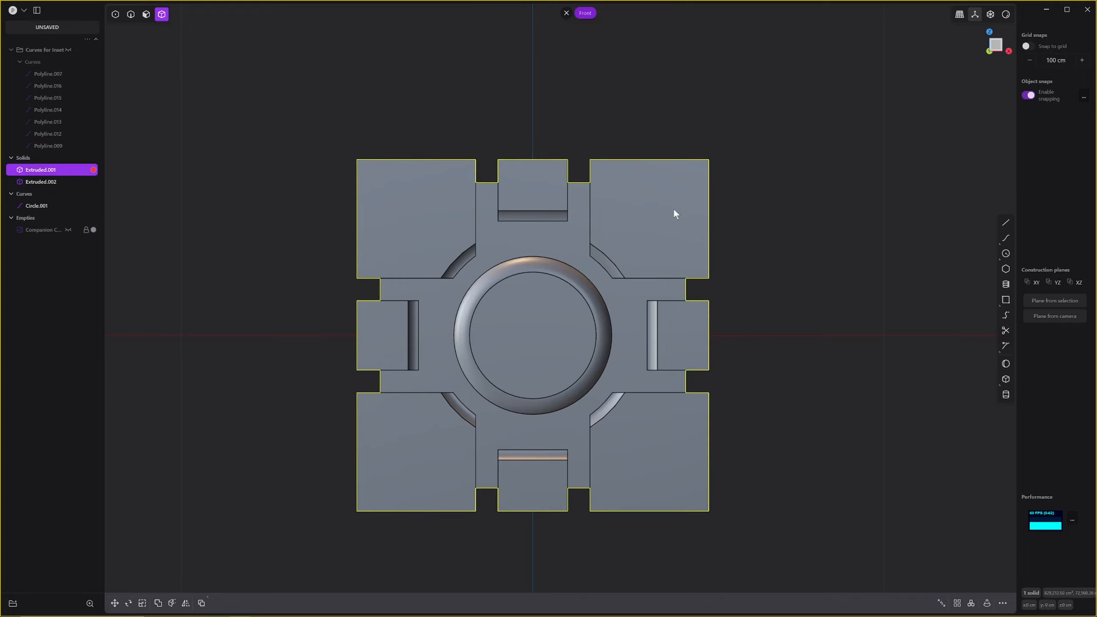
{"action": "key", "text": "h"}
Delete the leftover circle curve behind the disc and view the disc close up from the front.
{"action": "middle_click_drag", "start_coordinate": [674, 208], "coordinate": [687, 246]}
{"action": "key", "text": "2"}
{"action": "left_click", "coordinate": [492, 285]}
{"action": "key", "text": "x"}
{"action": "key", "text": "KP_1"}
{"action": "scroll", "coordinate": [647, 330], "scroll_direction": "up", "scroll_amount": 3}
{"action": "scroll", "coordinate": [706, 292], "scroll_direction": "up", "scroll_amount": 1}
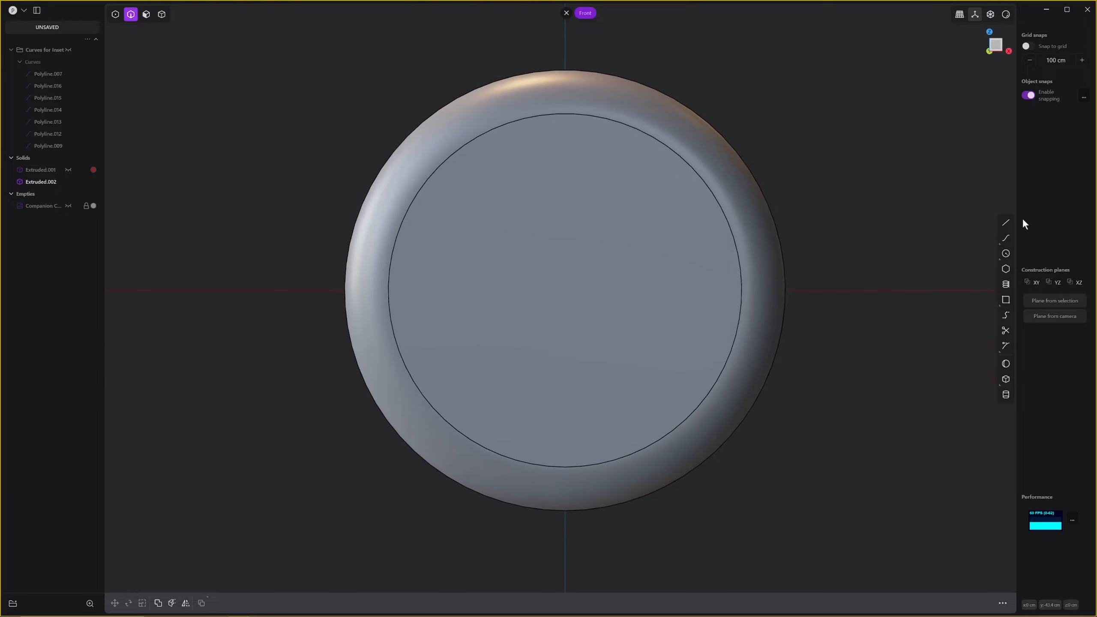
Draw a line about 16.4 cm long on the disc's flat face, from the inner circle's lowest point diagonally up to the left.
{"action": "left_click", "coordinate": [1006, 223]}
{"action": "left_click", "coordinate": [1006, 223]}
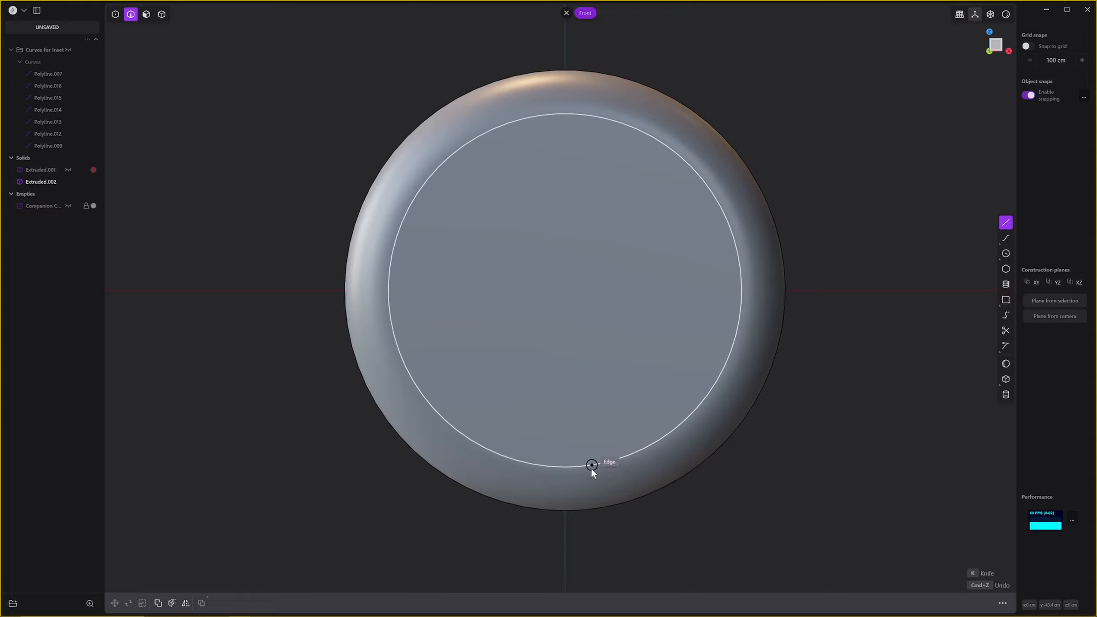
{"action": "left_click", "coordinate": [565, 471]}
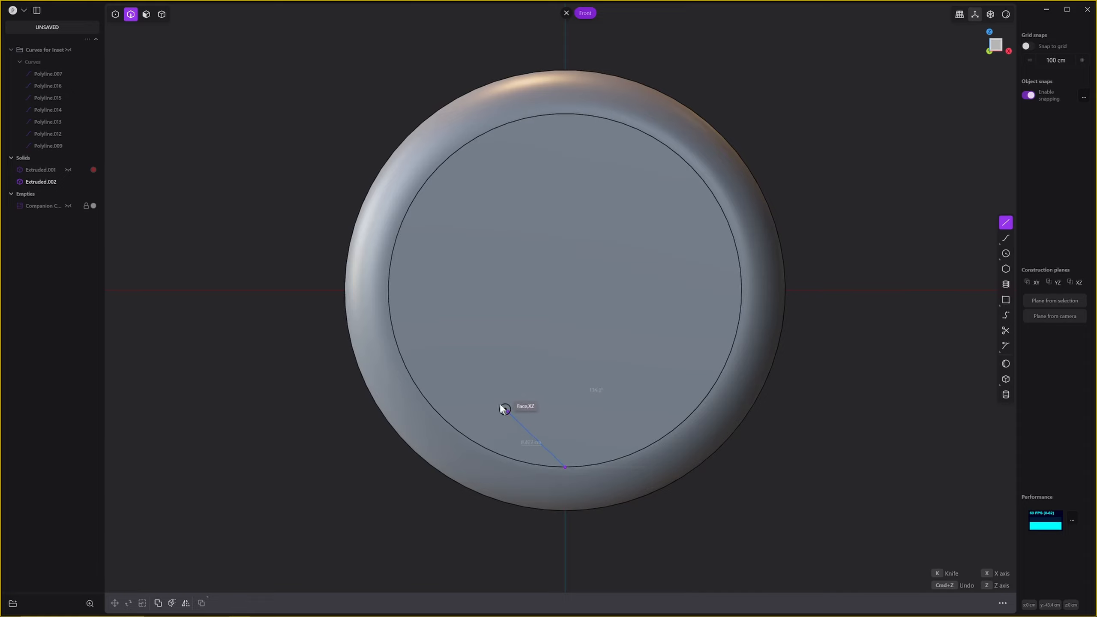
{"action": "left_click", "coordinate": [470, 336]}
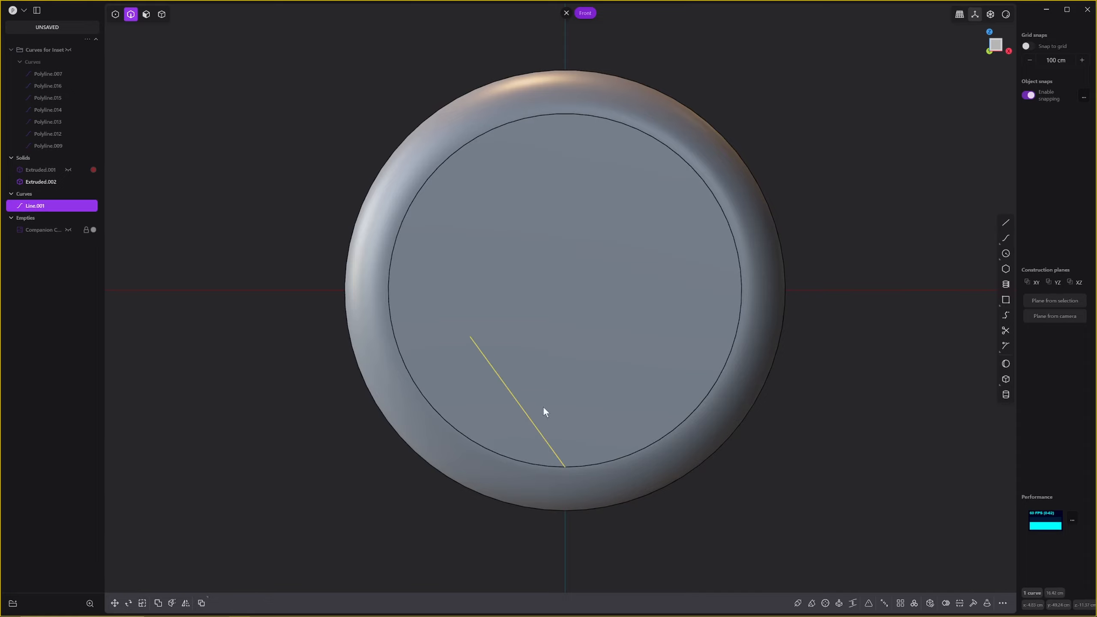
Mirror the diagonal line across the disc's vertical centre line to form a V.
{"action": "key", "text": "alt+x"}
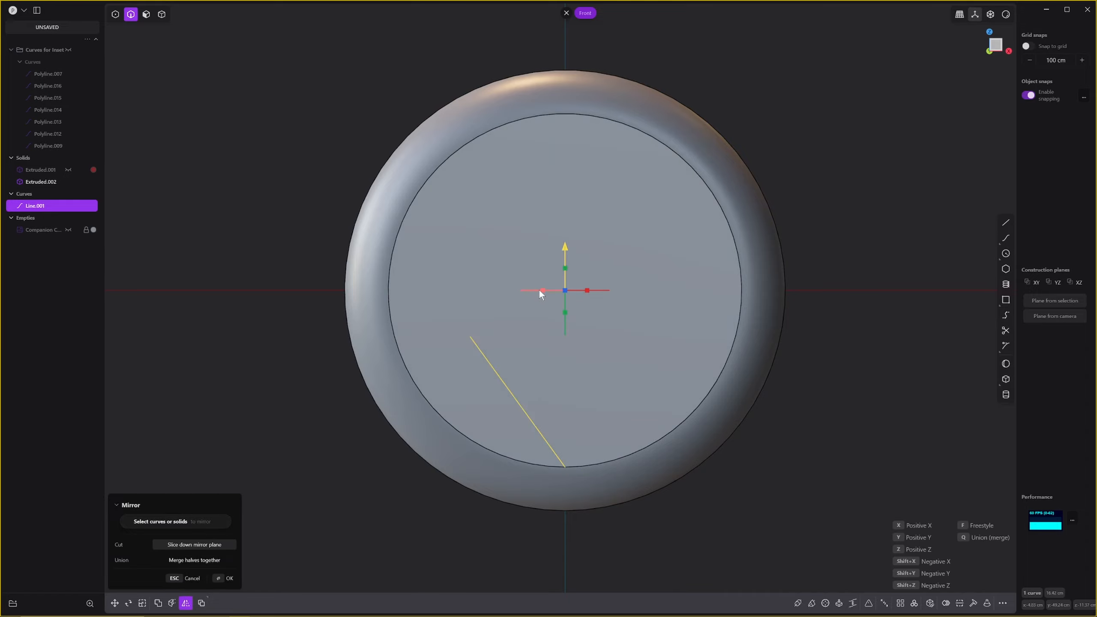
{"action": "key", "text": "Return"}
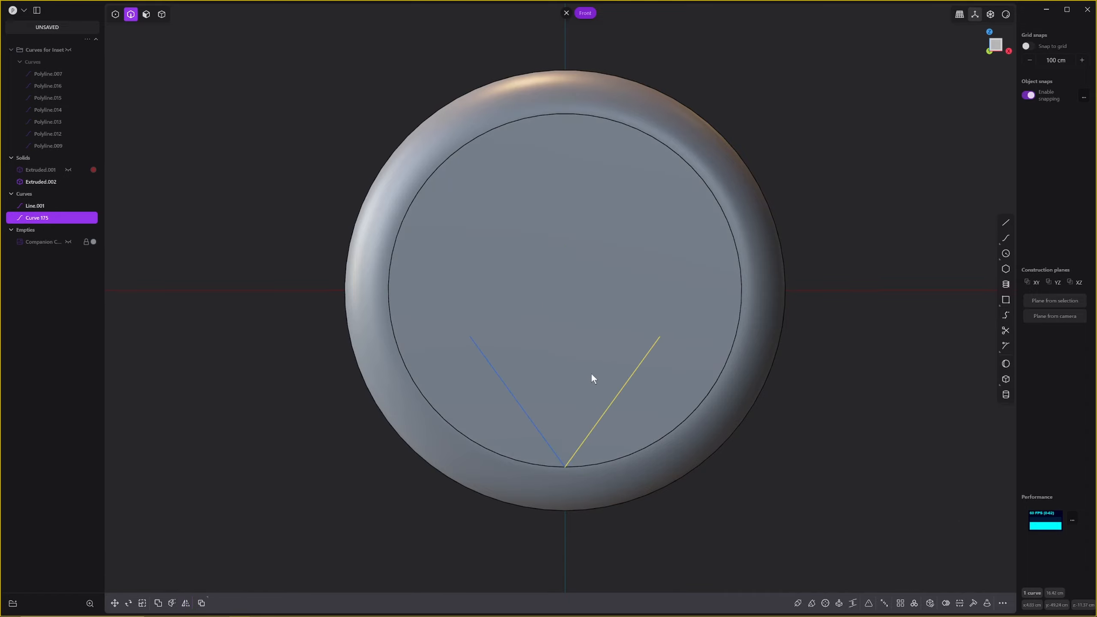
{"action": "left_click", "coordinate": [591, 372]}
Draw a curved lobe from the left line's upper end to the disc's centre and mirror it across the vertical centre line, closing the heart.
{"action": "middle_click_drag", "start_coordinate": [694, 311], "coordinate": [715, 343], "text": "shift"}
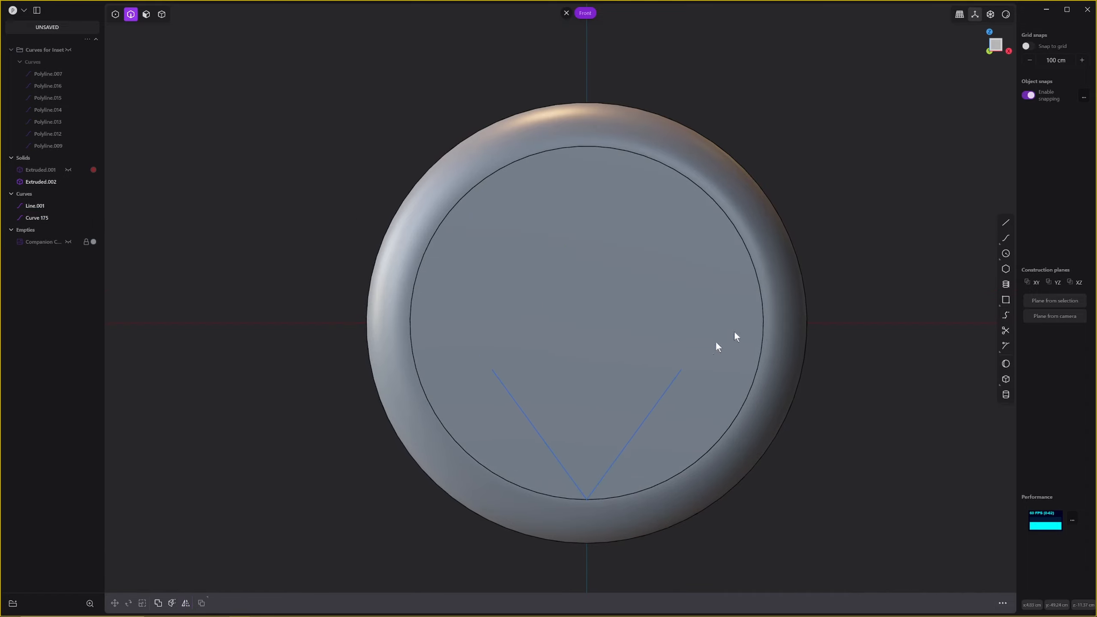
{"action": "left_click", "coordinate": [1002, 239]}
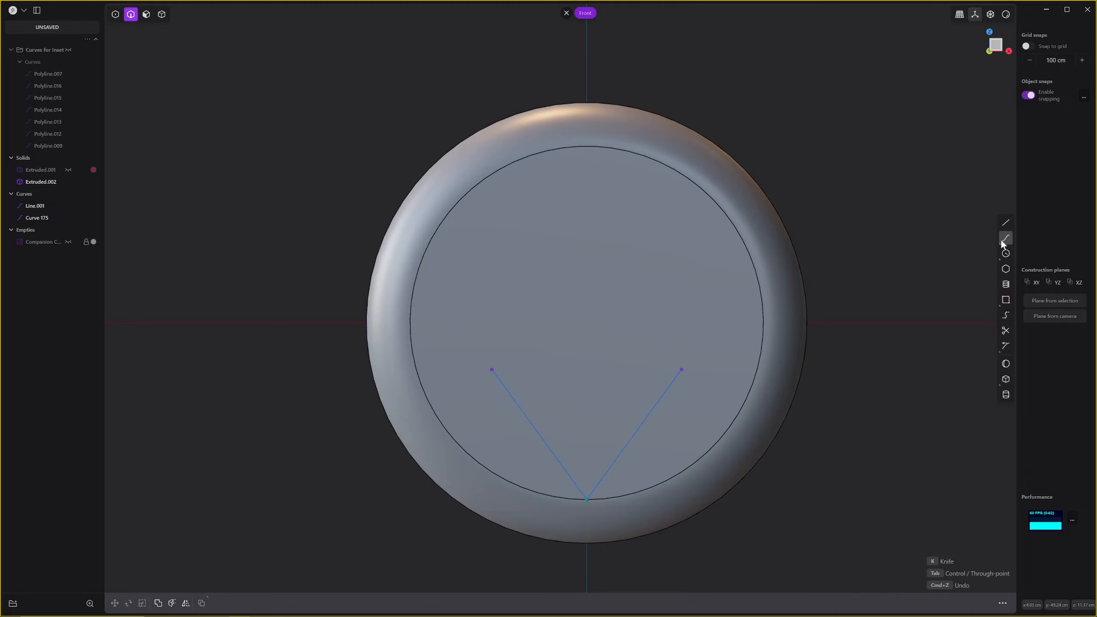
{"action": "left_click", "coordinate": [496, 371]}
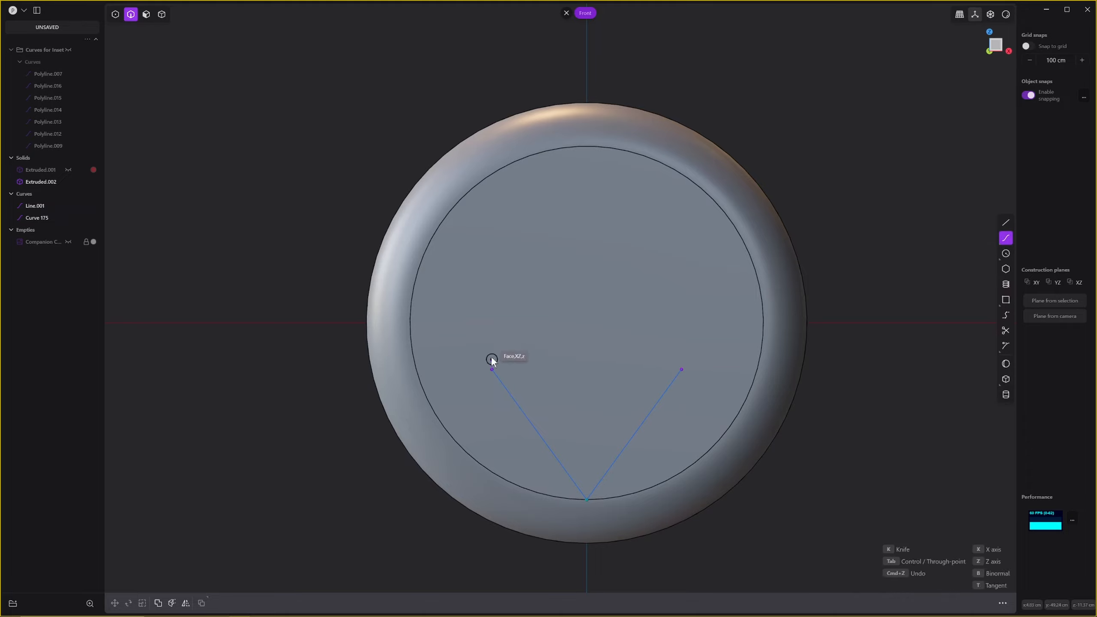
{"action": "left_click", "coordinate": [482, 329]}
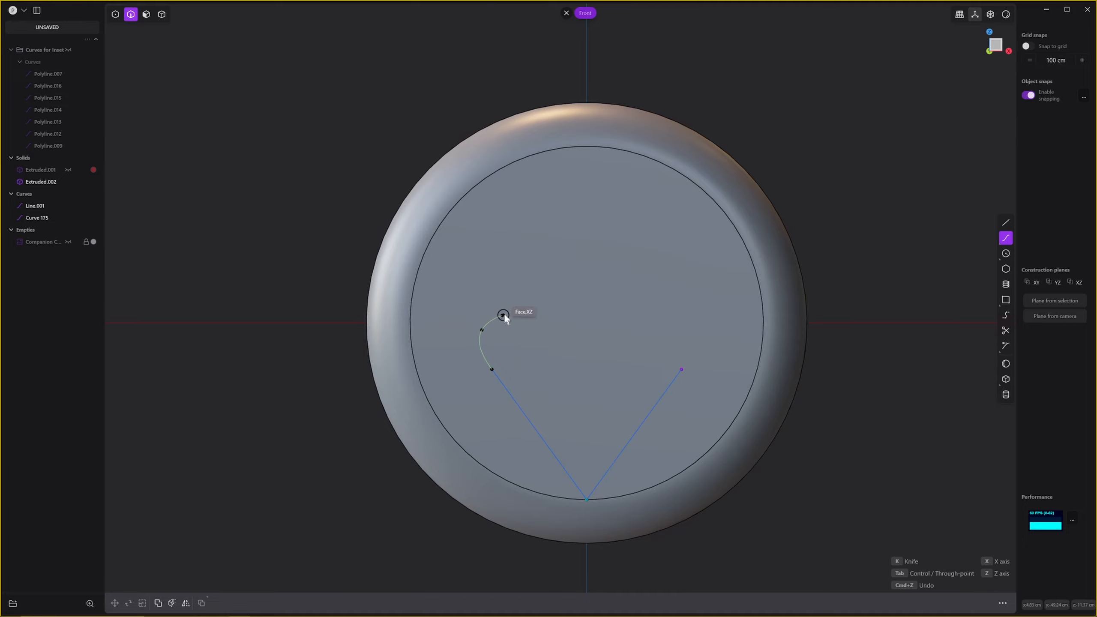
{"action": "left_click", "coordinate": [529, 305]}
{"action": "double_click", "coordinate": [586, 324]}
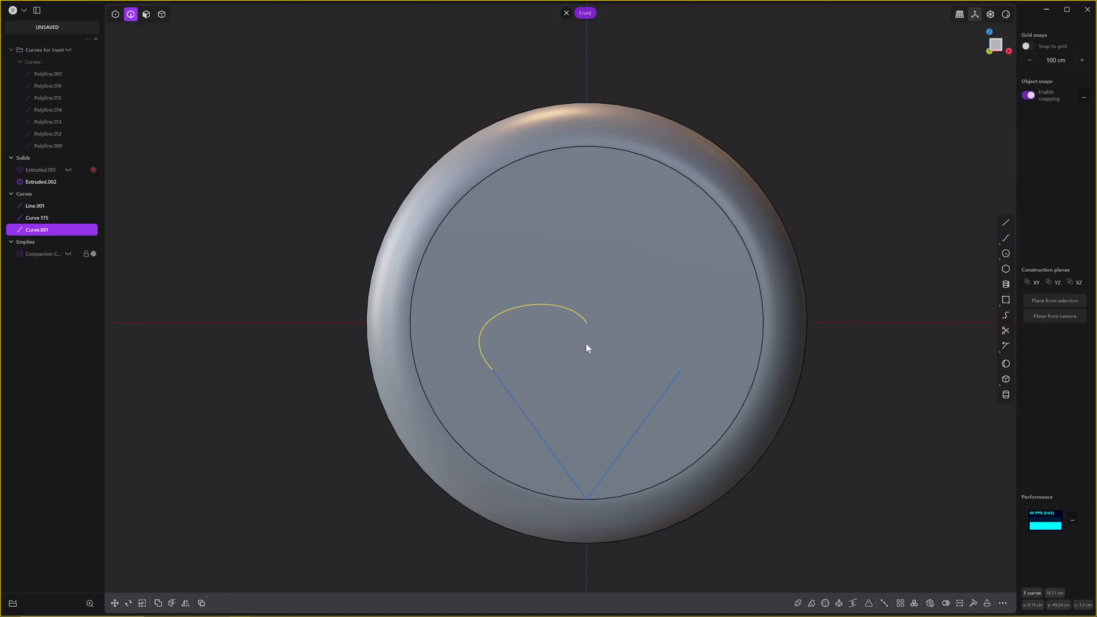
{"action": "key", "text": "alt+x"}
{"action": "left_click", "coordinate": [566, 321]}
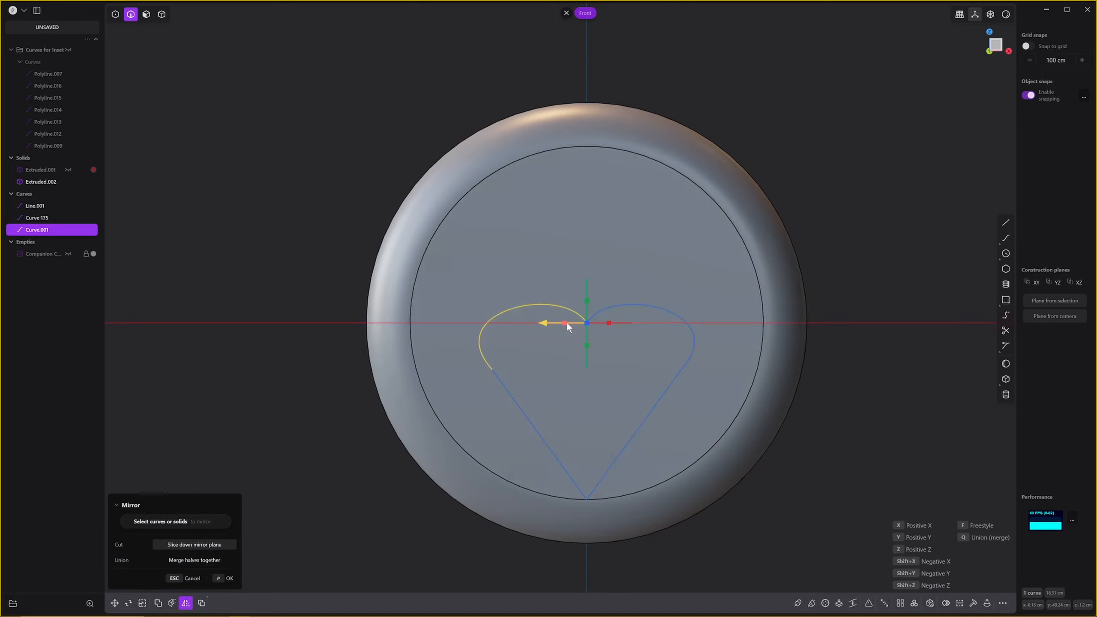
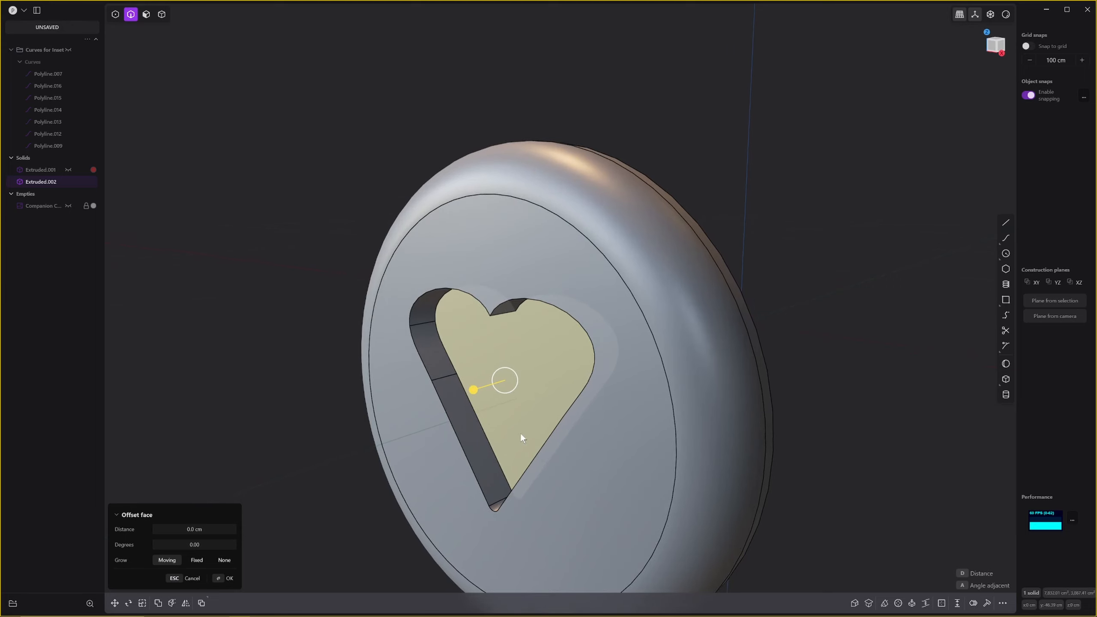
Undo the heart face's inward offset and delete the flat heart-shaped face from the disc.
{"action": "key", "text": "ctrl+z"}
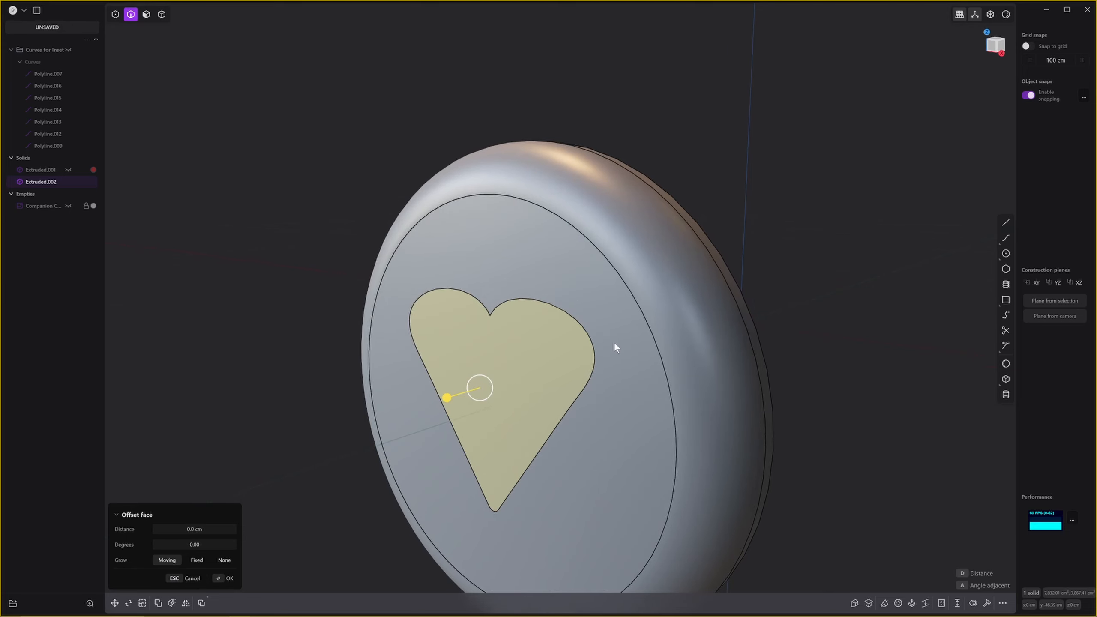
{"action": "key", "text": "Escape"}
{"action": "key", "text": "3"}
{"action": "left_click", "coordinate": [547, 365]}
{"action": "key", "text": "o"}
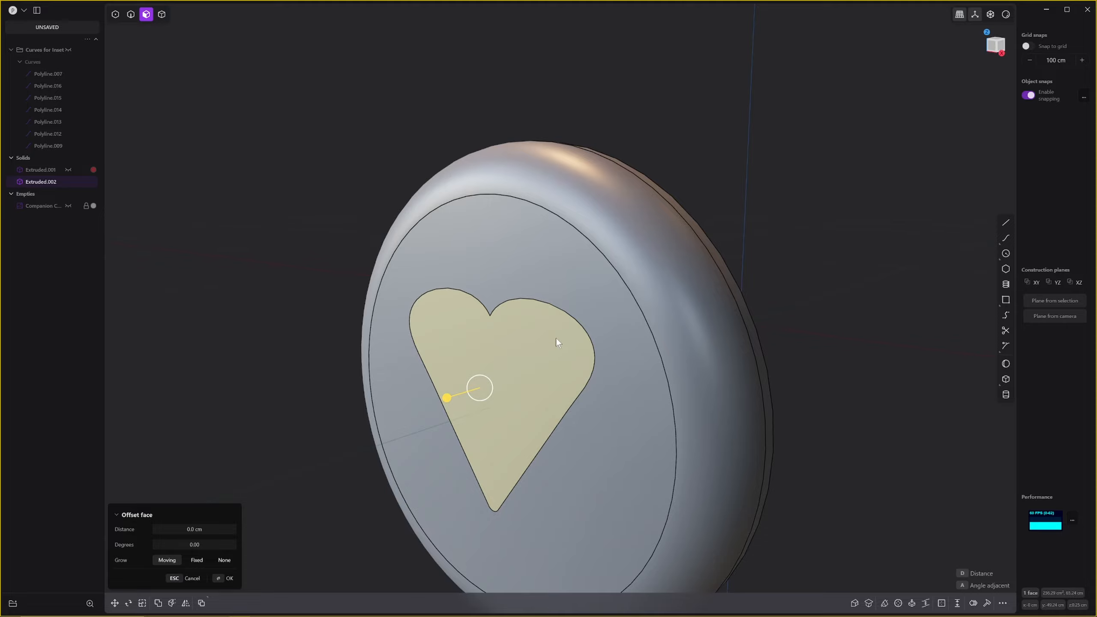
{"action": "key", "text": "x"}
{"action": "middle_click_drag", "start_coordinate": [556, 339], "coordinate": [535, 313]}
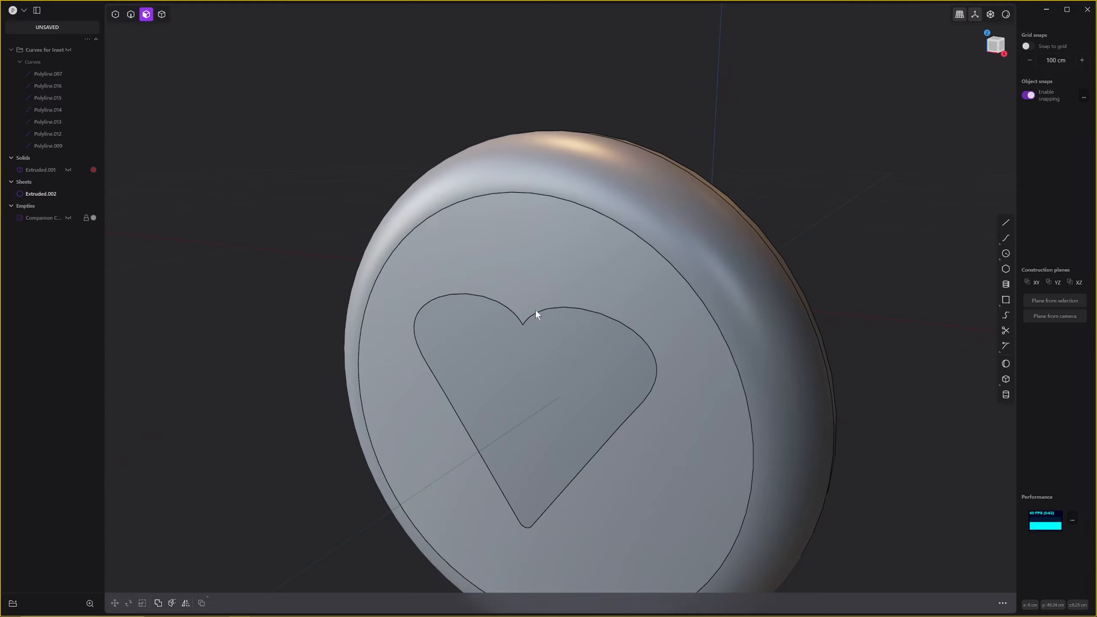
Duplicate the heart opening's edge loop as a separate curve and move the copy a short distance into the disc.
{"action": "middle_click_drag", "start_coordinate": [535, 310], "coordinate": [603, 368]}
{"action": "key", "text": "2"}
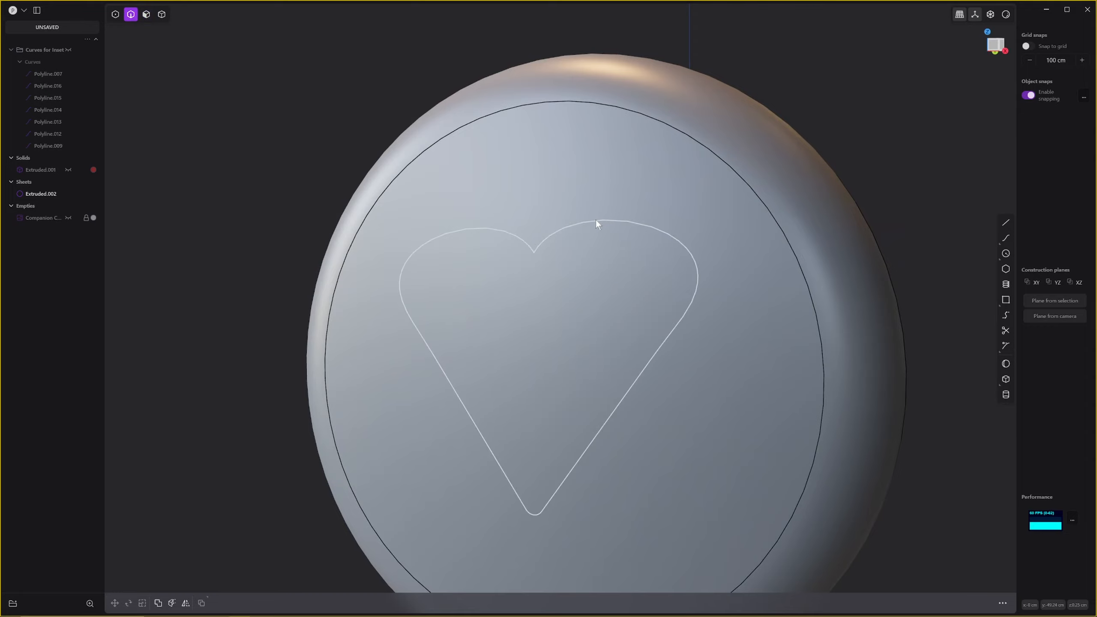
{"action": "left_click", "coordinate": [580, 223], "text": "alt"}
{"action": "key", "text": "e"}
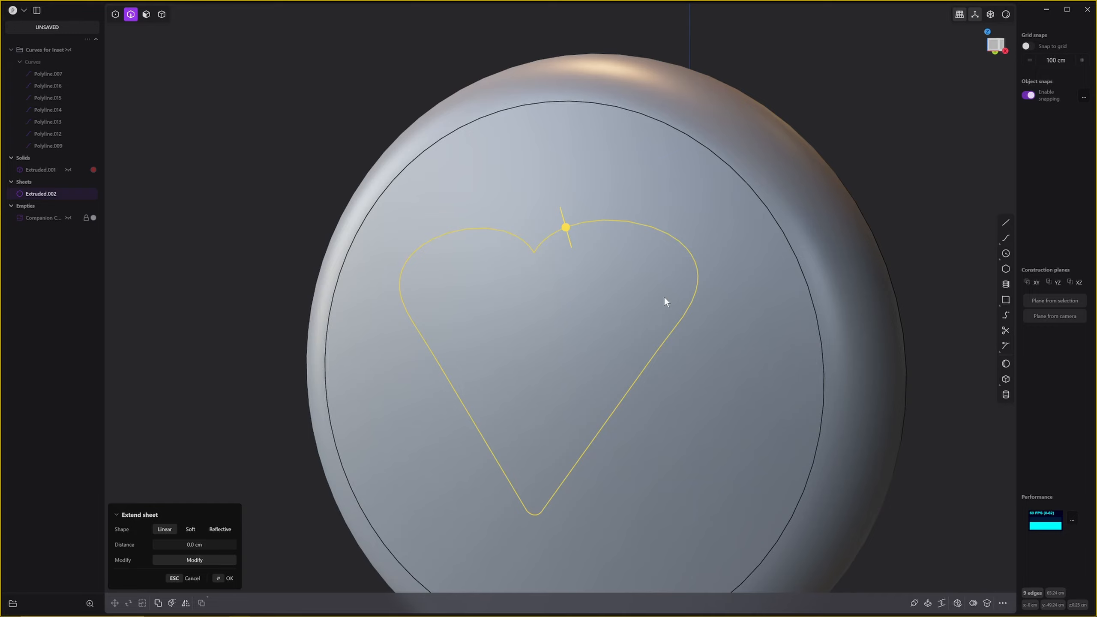
{"action": "scroll", "coordinate": [664, 297], "scroll_direction": "down", "scroll_amount": 3}
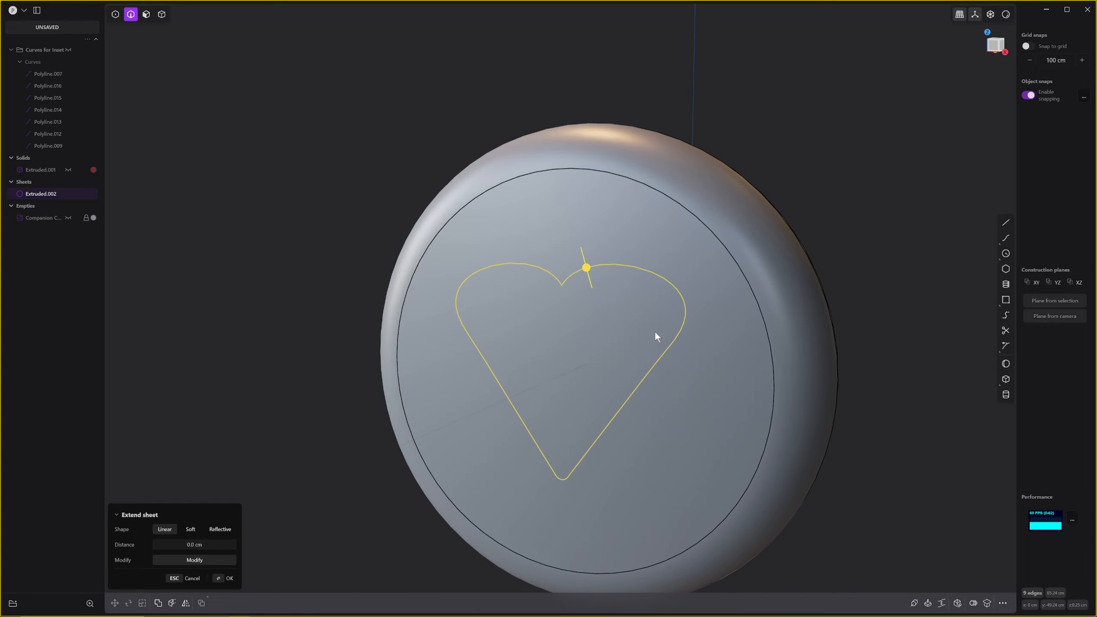
{"action": "key", "text": "ctrl+d"}
{"action": "middle_click_drag", "start_coordinate": [654, 330], "coordinate": [523, 387]}
{"action": "left_click_drag", "start_coordinate": [522, 379], "coordinate": [535, 379]}
{"action": "key", "text": "Return"}
Scale the recessed heart curve down uniformly to about 0.9 of its size.
{"action": "middle_click_drag", "start_coordinate": [535, 378], "coordinate": [672, 367]}
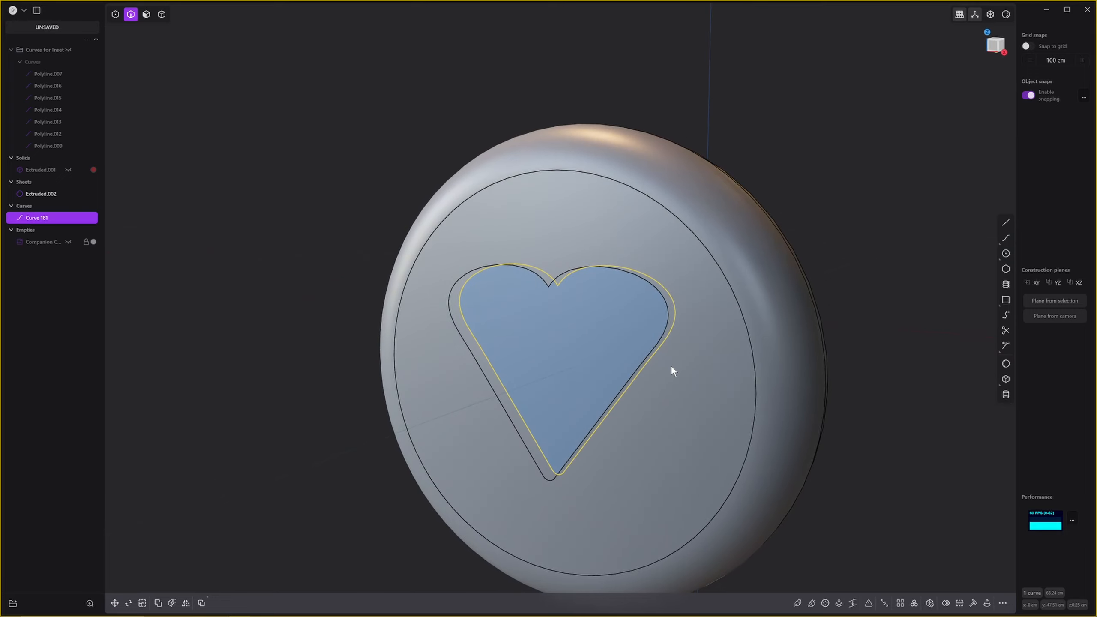
{"action": "key", "text": "s"}
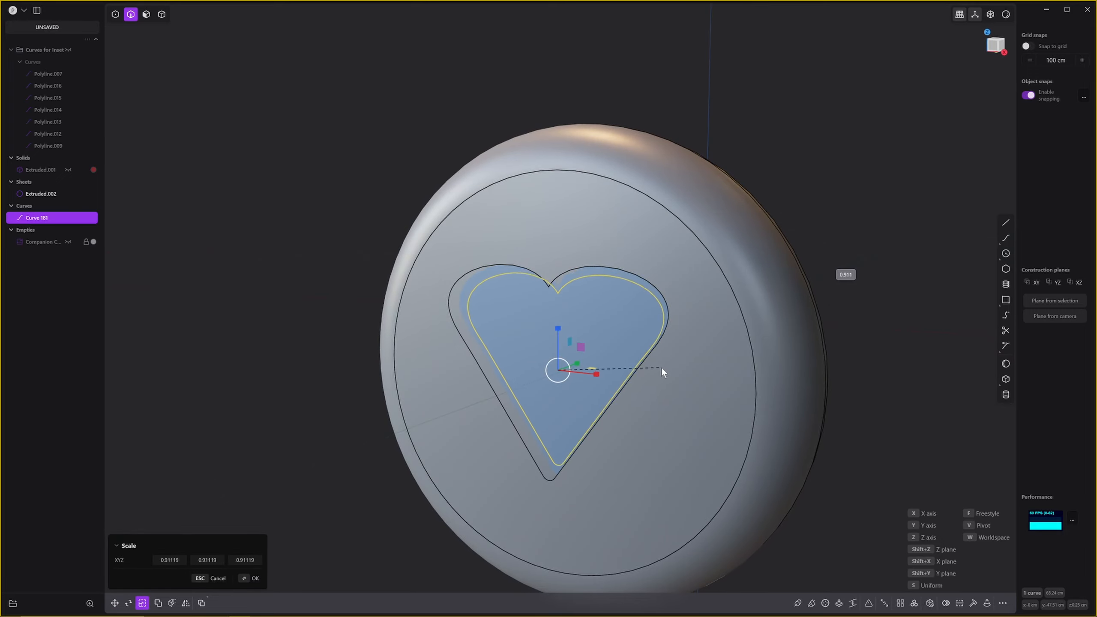
{"action": "left_click", "coordinate": [657, 368]}
Duplicate the front heart opening's full edge loop in place as a second curve.
{"action": "middle_click_drag", "start_coordinate": [657, 367], "coordinate": [457, 277]}
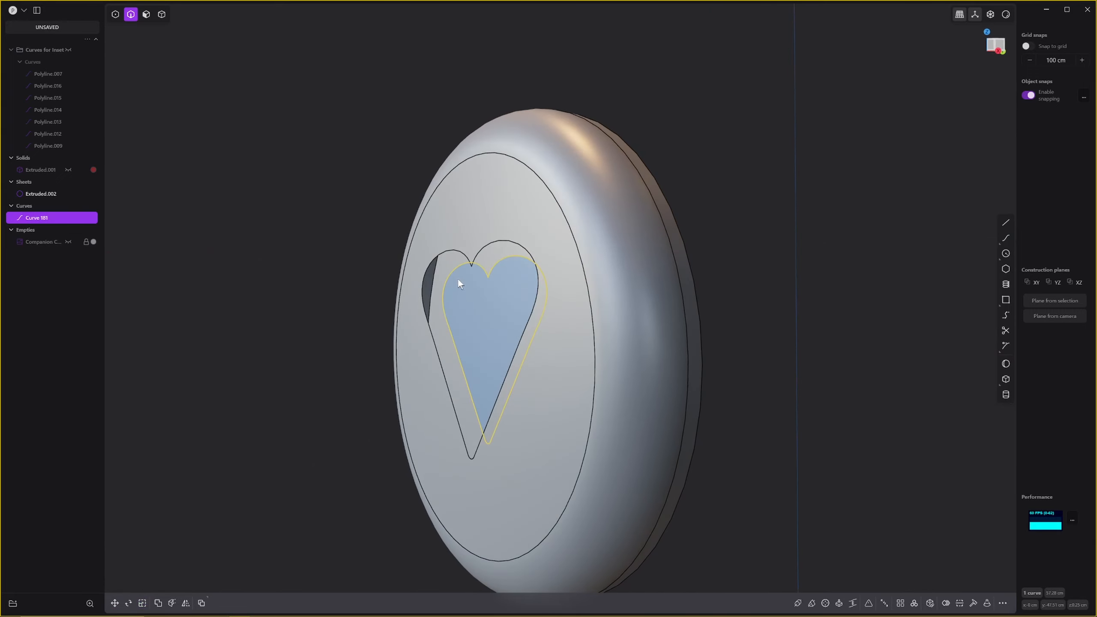
{"action": "left_click", "coordinate": [454, 251]}
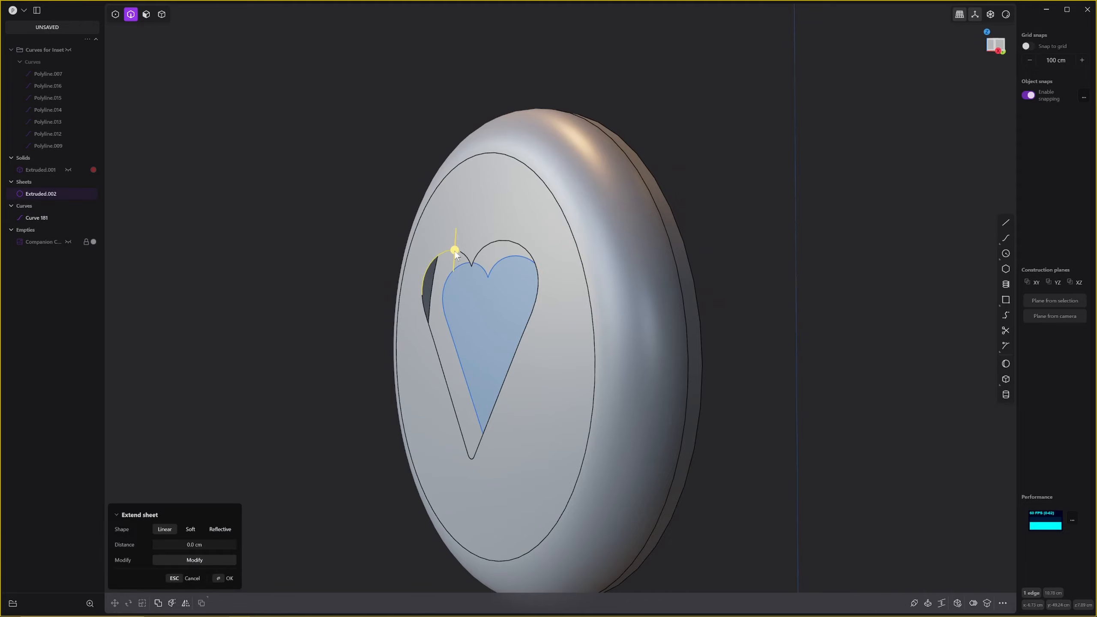
{"action": "double_click", "coordinate": [442, 251]}
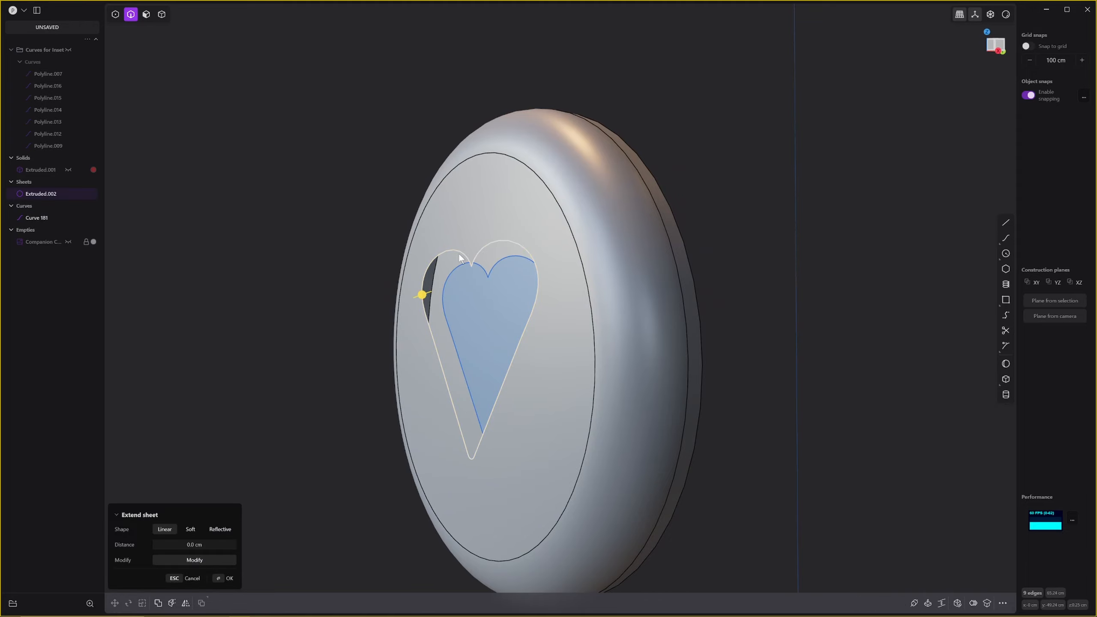
{"action": "middle_click_drag", "start_coordinate": [523, 260], "coordinate": [511, 330]}
{"action": "key", "text": "shift+d"}
{"action": "right_click", "coordinate": [511, 329]}
{"action": "scroll", "coordinate": [532, 332], "scroll_direction": "up", "scroll_amount": 2}
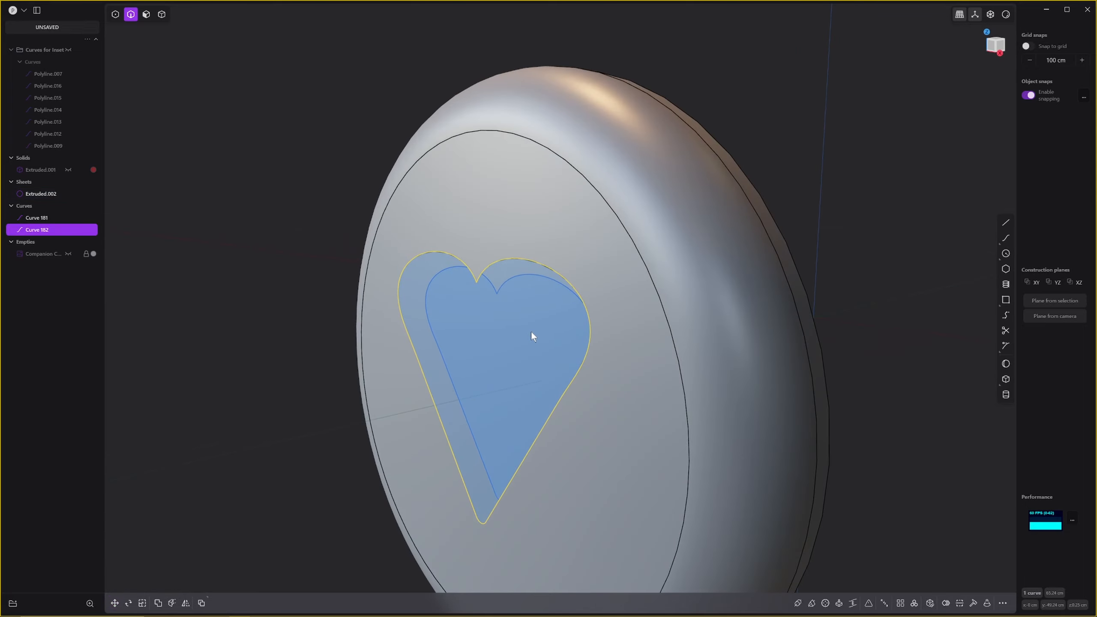
Loft a sloped wall between the front heart curve and the smaller recessed heart curve.
{"action": "left_click", "coordinate": [521, 285]}
{"action": "left_click", "coordinate": [486, 269]}
{"action": "left_click", "coordinate": [501, 284]}
{"action": "middle_click_drag", "start_coordinate": [502, 281], "coordinate": [629, 295]}
{"action": "key", "text": "l"}
{"action": "key", "text": "Return"}
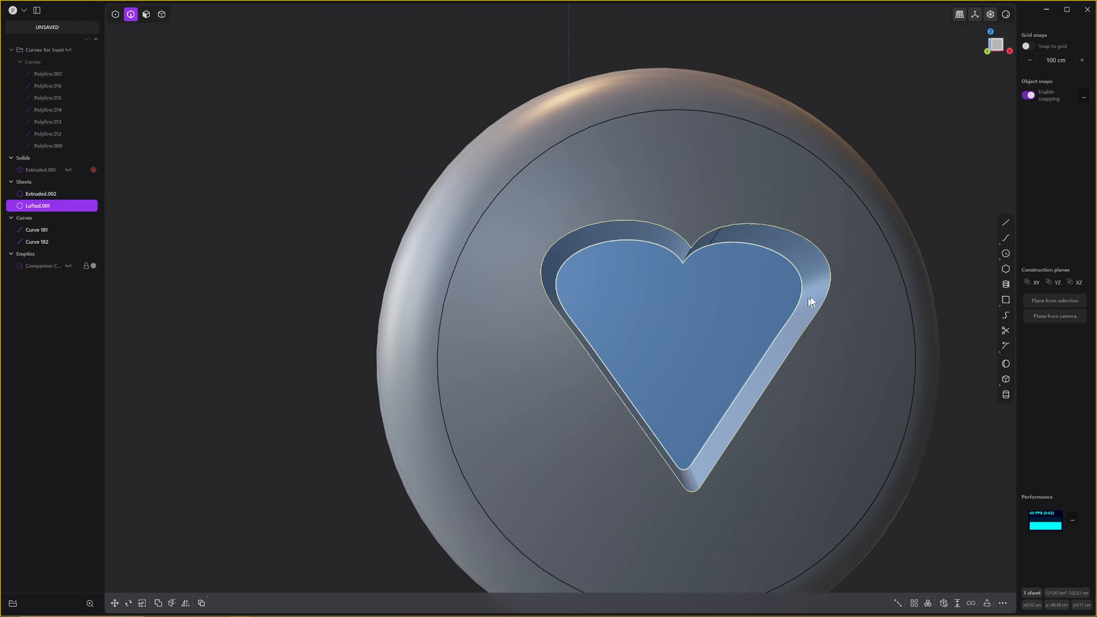
Undo the loft between the two heart curves.
{"action": "middle_click_drag", "start_coordinate": [903, 170], "coordinate": [632, 282]}
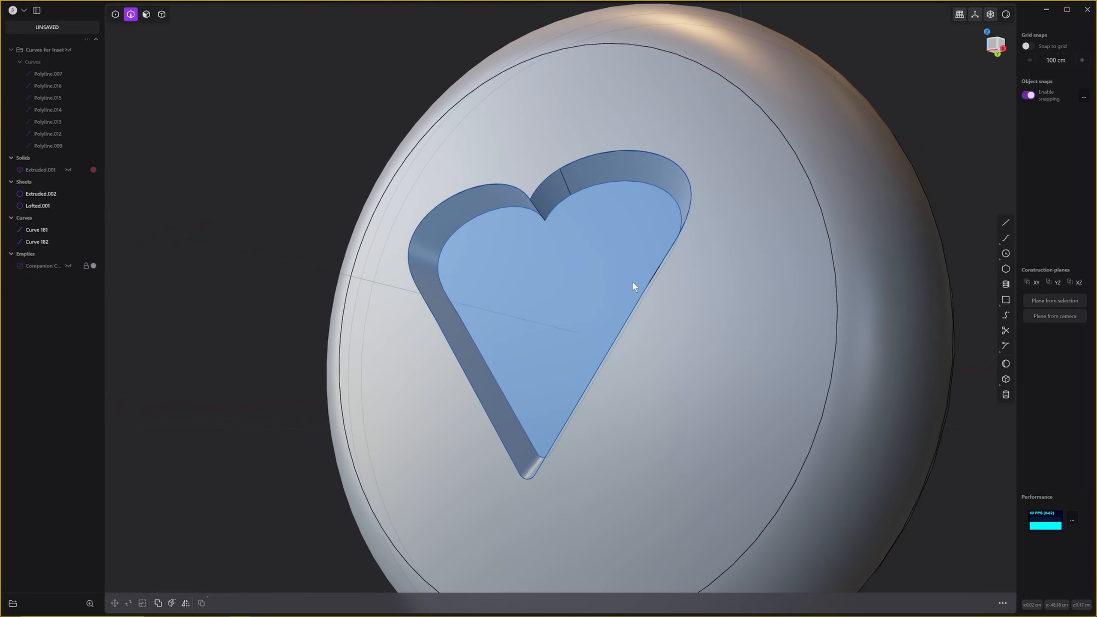
{"action": "left_click", "coordinate": [595, 275]}
{"action": "key", "text": "ctrl+z"}
{"action": "middle_click_drag", "start_coordinate": [566, 272], "coordinate": [512, 300]}
{"action": "key", "text": "Escape"}
{"action": "left_click", "coordinate": [1006, 222]}
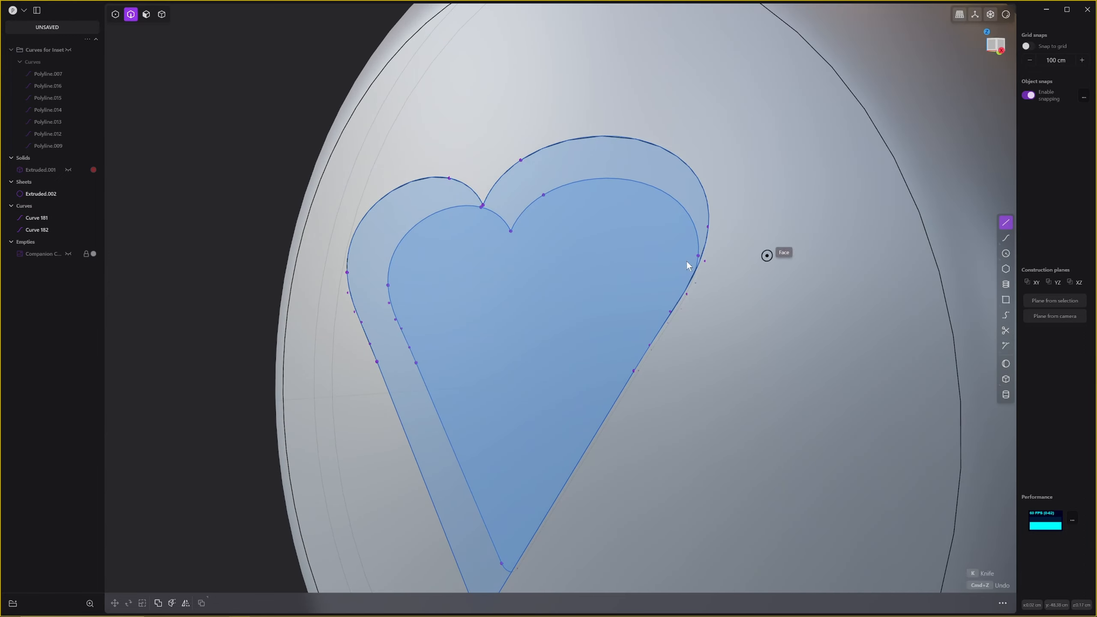
{"action": "middle_click_drag", "start_coordinate": [686, 260], "coordinate": [431, 256]}
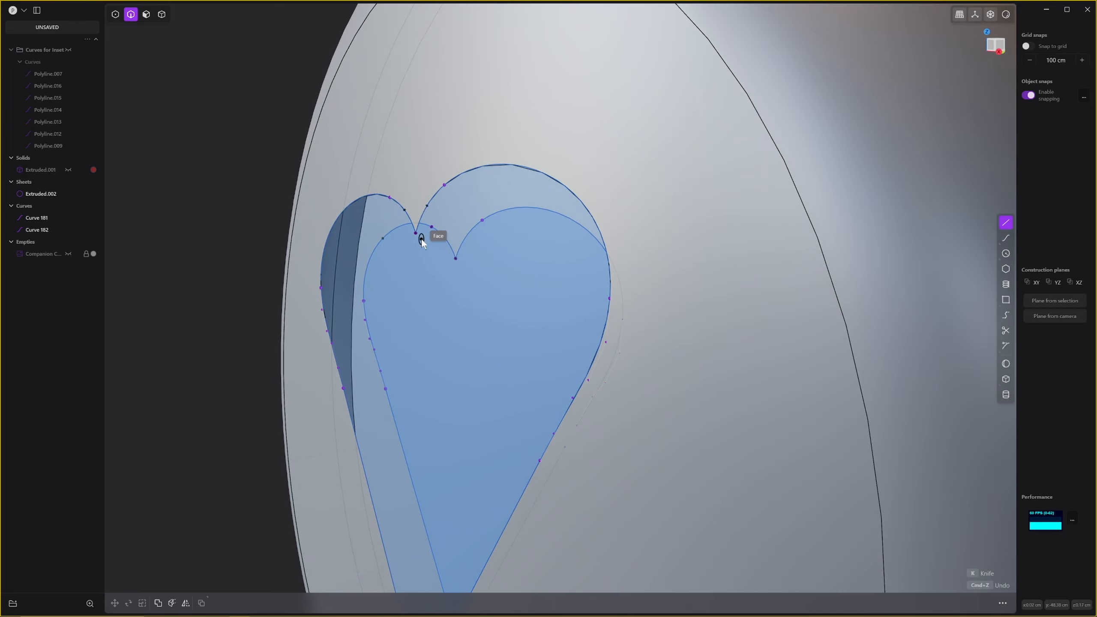
{"action": "left_click", "coordinate": [416, 234]}
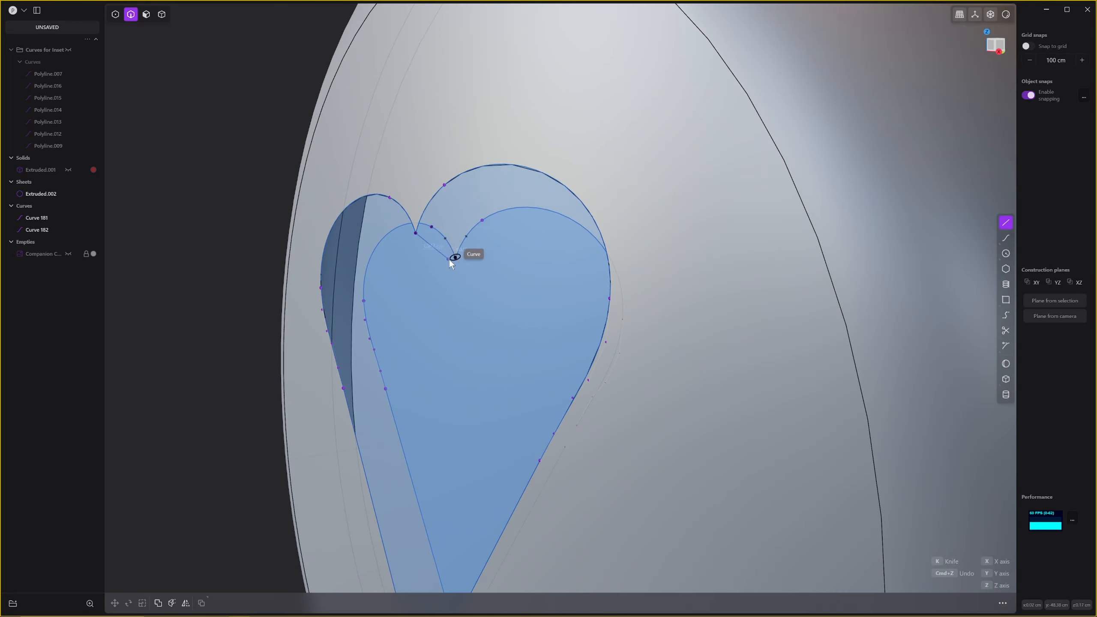
{"action": "key", "text": "Escape"}
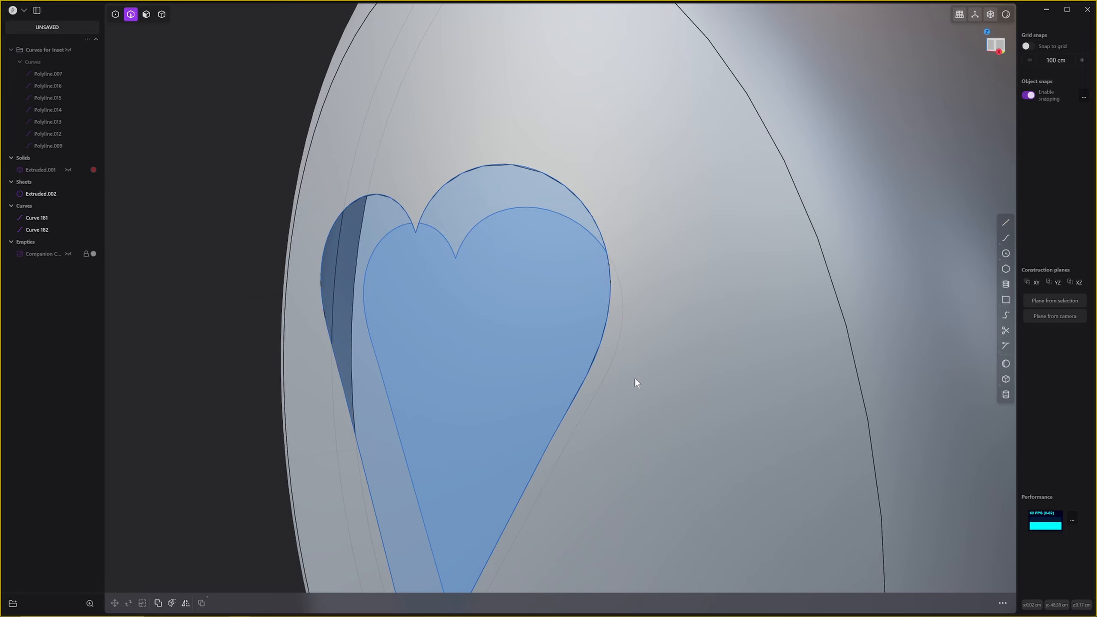
Hide the emblem disc sheet to isolate the front and recessed heart curves.
{"action": "scroll", "coordinate": [634, 381], "scroll_direction": "down", "scroll_amount": 3}
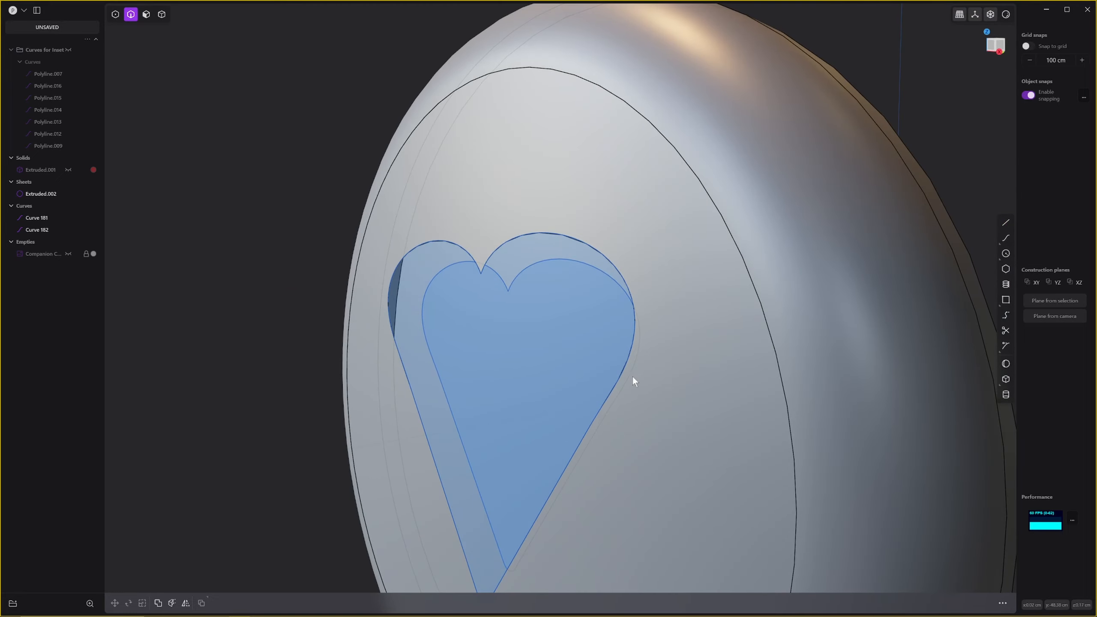
{"action": "key", "text": "4"}
{"action": "left_click", "coordinate": [717, 265]}
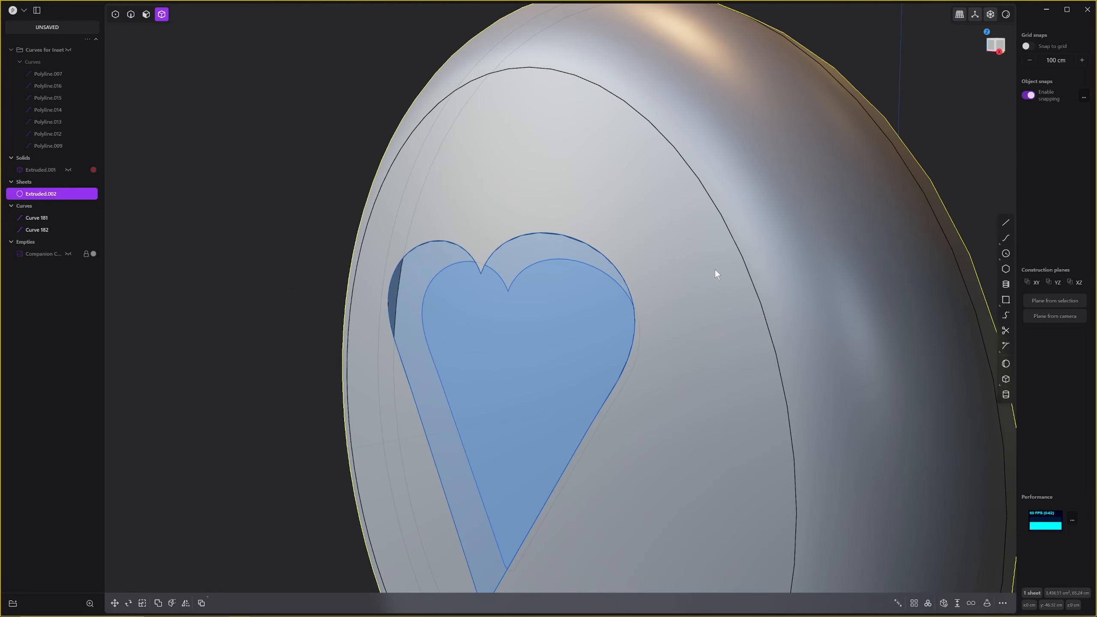
{"action": "key", "text": "h"}
{"action": "middle_click_drag", "start_coordinate": [714, 273], "coordinate": [544, 328]}
Draw a straight line connecting the upper notch points of the front and recessed heart curves.
{"action": "left_click", "coordinate": [1006, 222]}
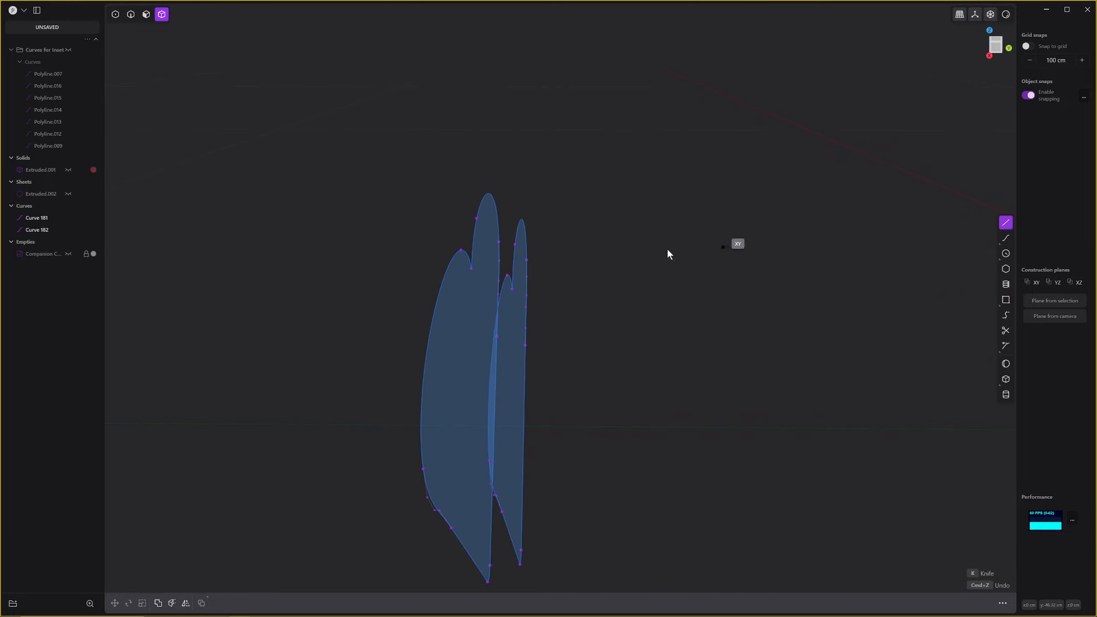
{"action": "left_click", "coordinate": [474, 270]}
{"action": "middle_click_drag", "start_coordinate": [504, 288], "coordinate": [485, 298]}
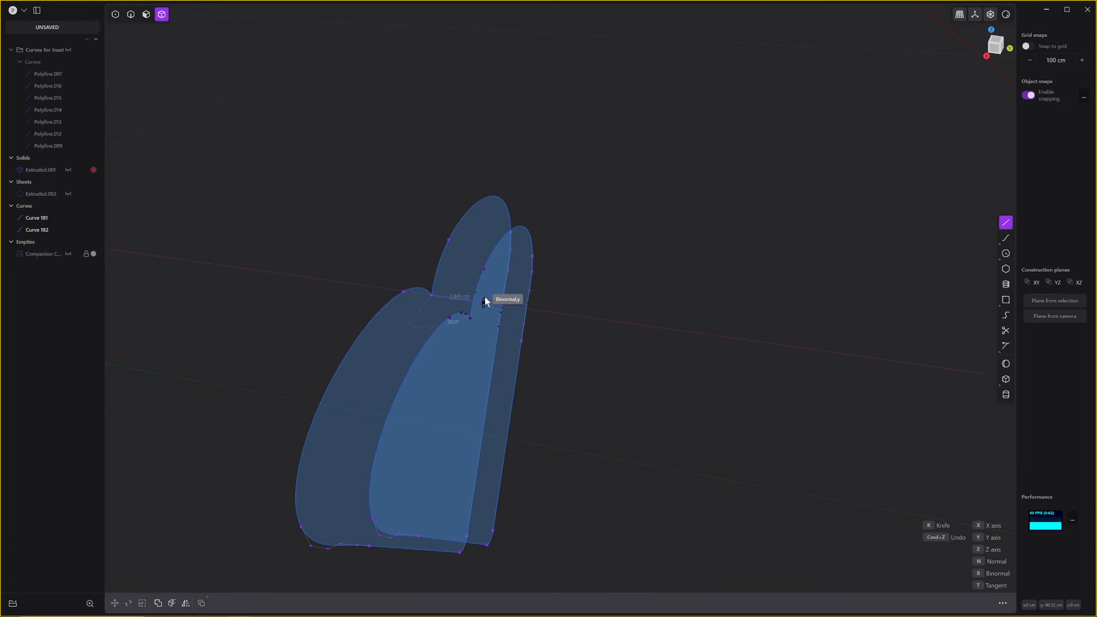
{"action": "left_click", "coordinate": [475, 316]}
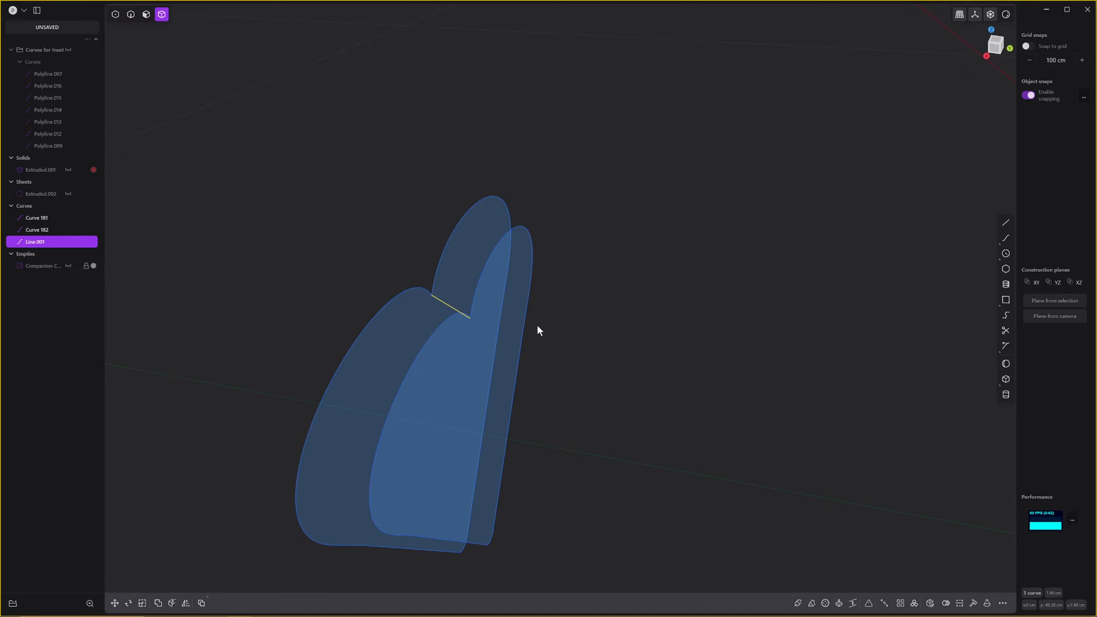
{"action": "middle_click_drag", "start_coordinate": [536, 328], "coordinate": [411, 230]}
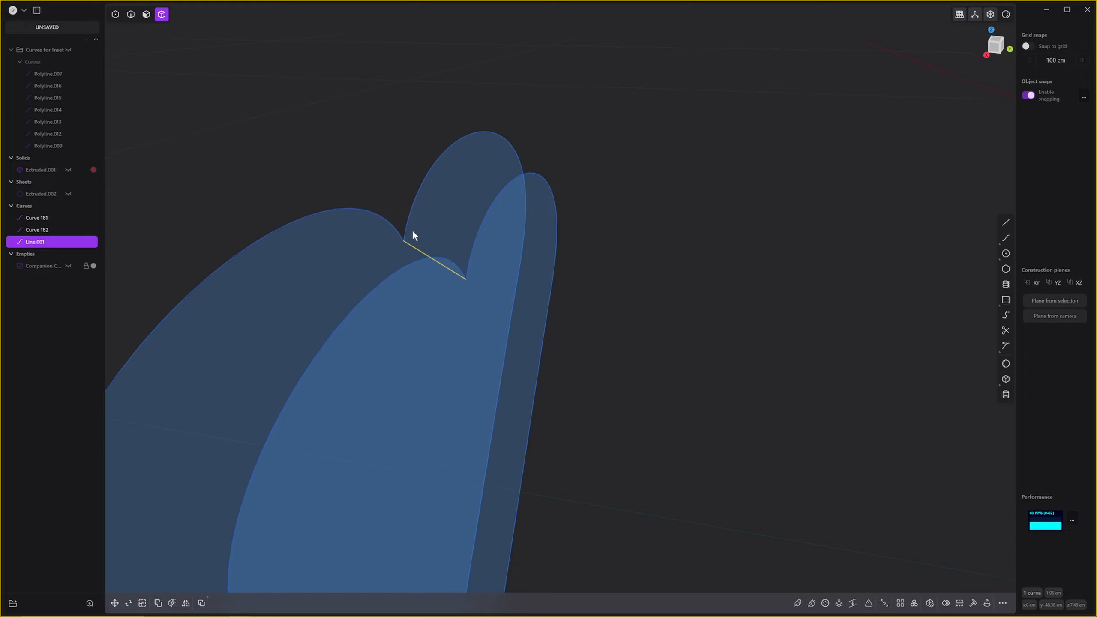
{"action": "middle_click_drag", "start_coordinate": [454, 271], "coordinate": [477, 285]}
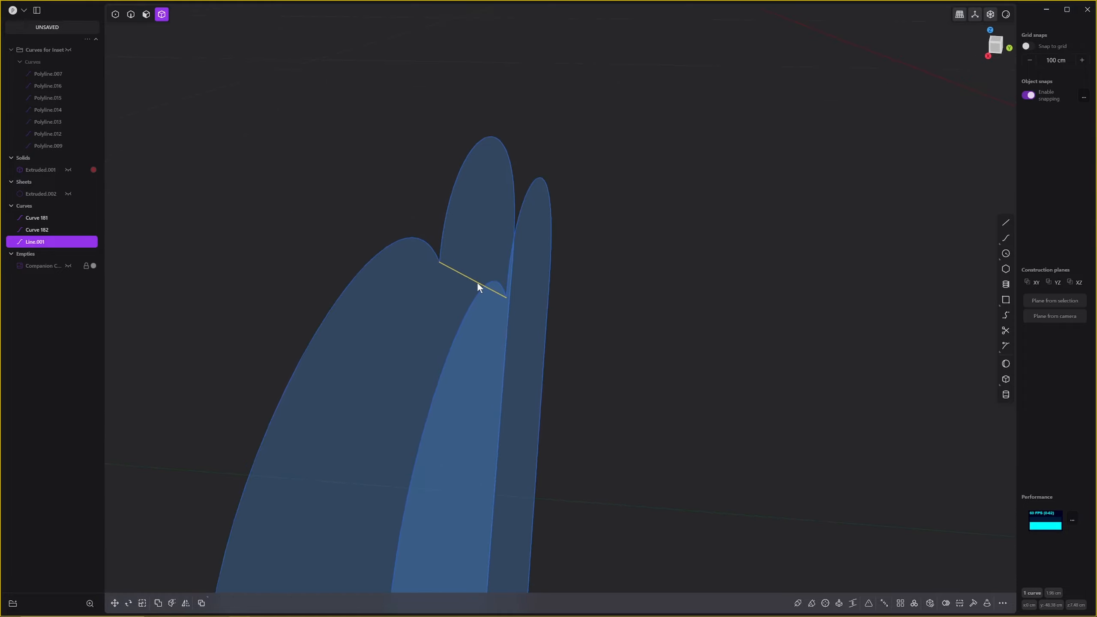
Bend the notch connecting line into an arc by moving its midpoint upward.
{"action": "key", "text": "1"}
{"action": "middle_click_drag", "start_coordinate": [477, 281], "coordinate": [583, 215]}
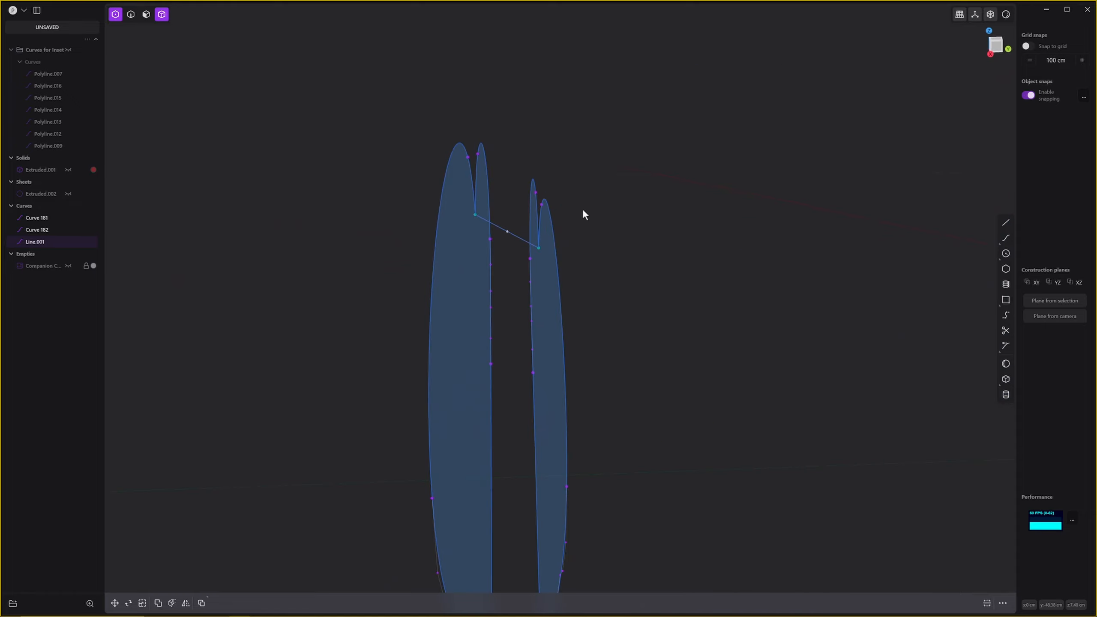
{"action": "key", "text": "g"}
{"action": "left_click_drag", "start_coordinate": [508, 188], "coordinate": [513, 164]}
Draw a straight line connecting the lower tips of the front and recessed heart curves.
{"action": "middle_click_drag", "start_coordinate": [543, 254], "coordinate": [662, 348]}
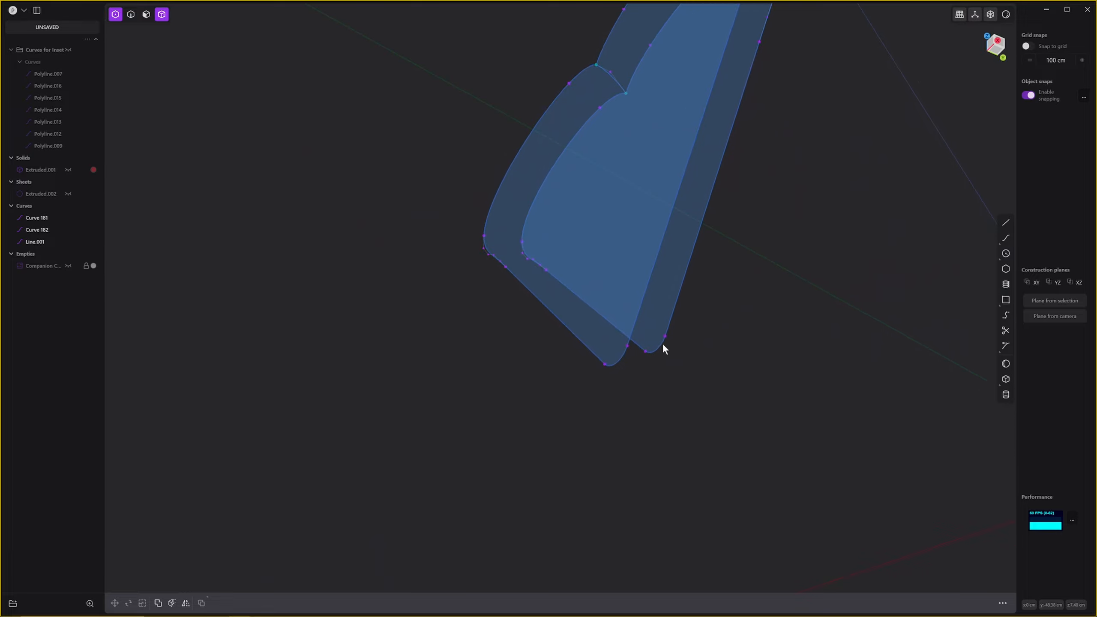
{"action": "left_click", "coordinate": [1005, 222]}
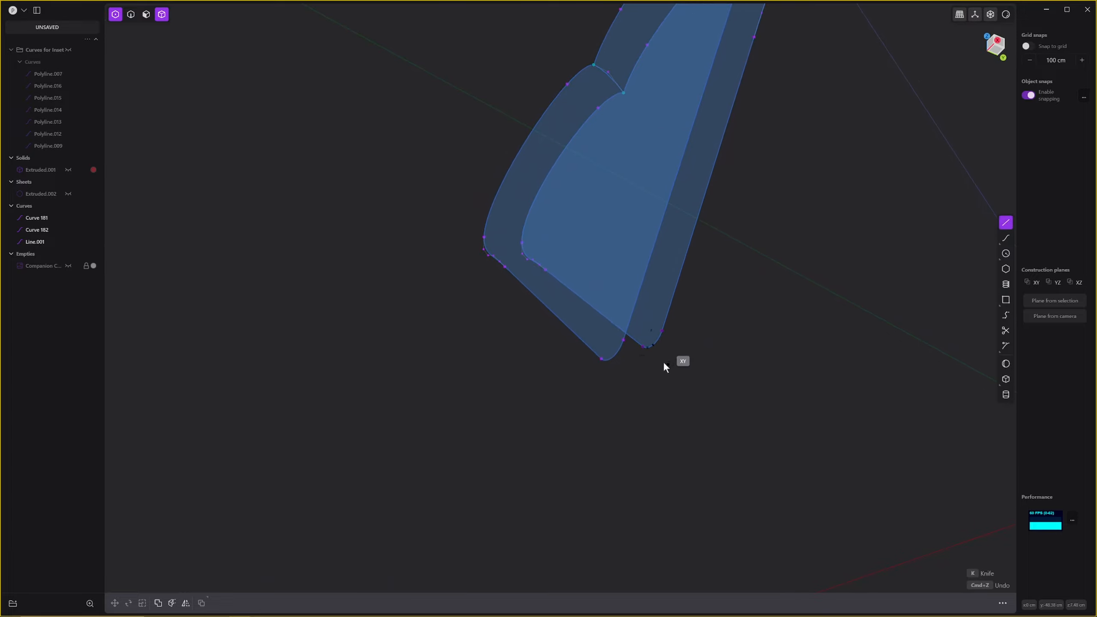
{"action": "left_click", "coordinate": [609, 359]}
{"action": "middle_click_drag", "start_coordinate": [658, 376], "coordinate": [330, 386]}
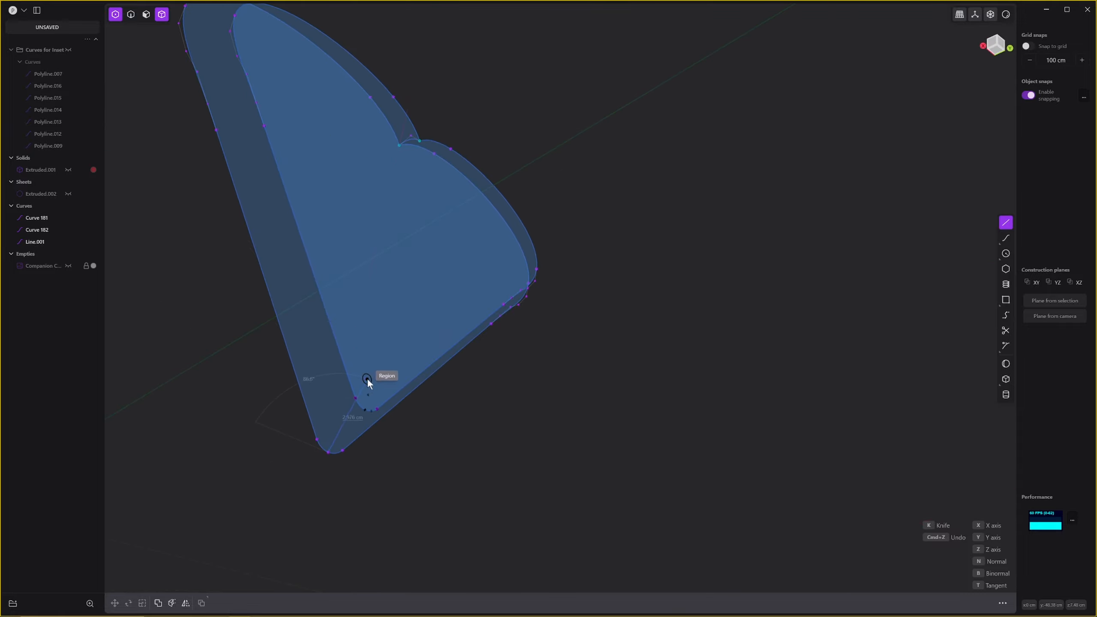
{"action": "left_click", "coordinate": [365, 410]}
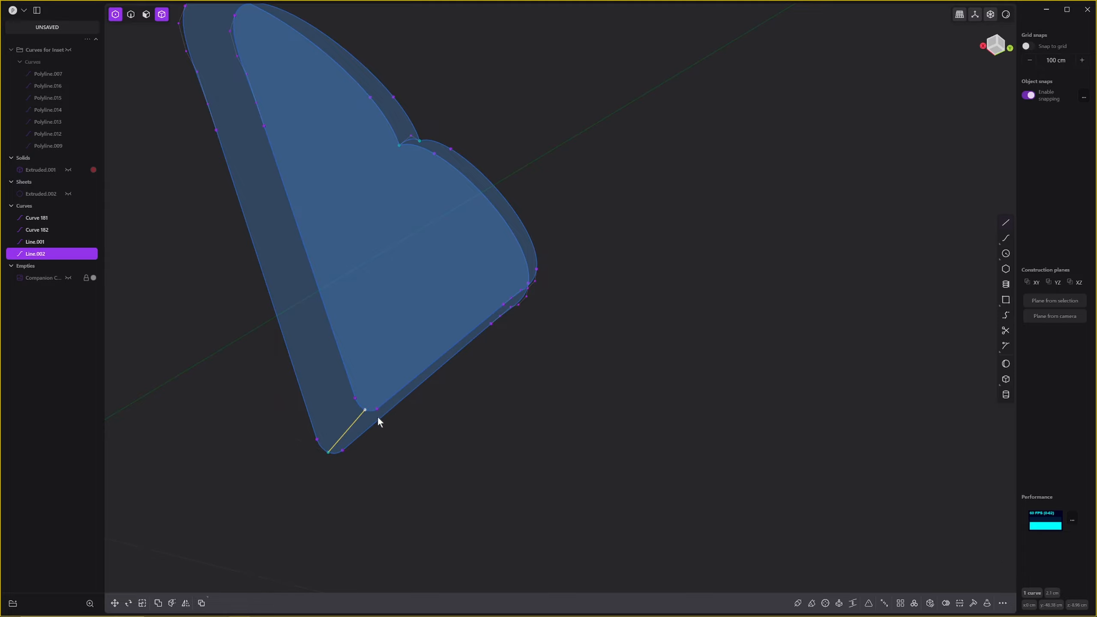
Bend the tip connecting line into an arc by moving its midpoint outward, below the hearts.
{"action": "left_click", "coordinate": [492, 463]}
{"action": "middle_click_drag", "start_coordinate": [488, 462], "coordinate": [530, 498]}
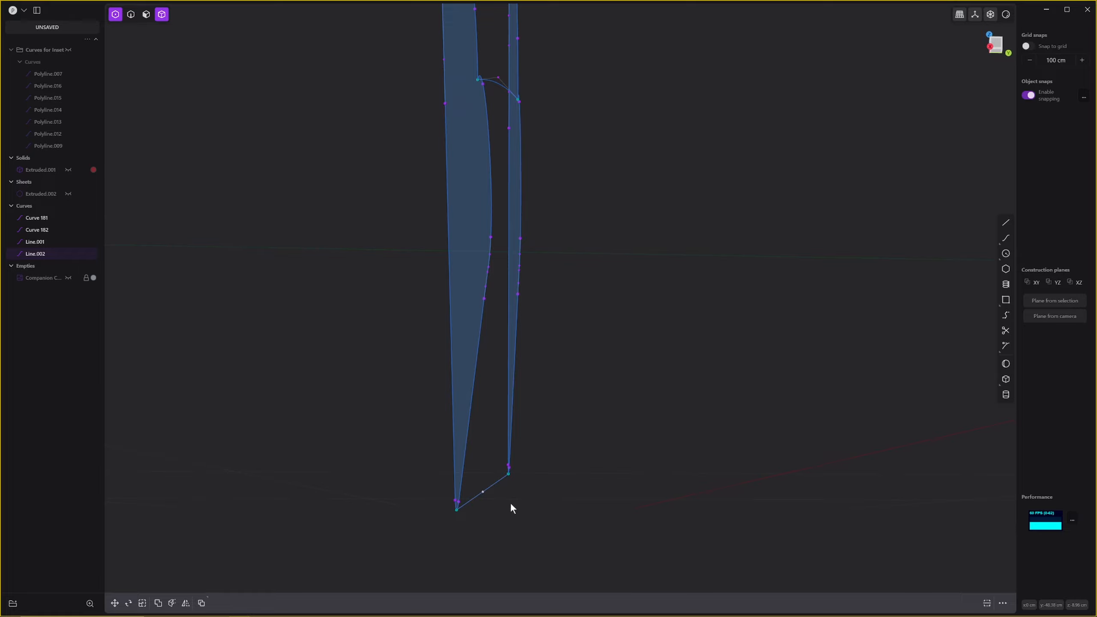
{"action": "key", "text": "4"}
{"action": "middle_click_drag", "start_coordinate": [506, 518], "coordinate": [495, 489]}
{"action": "key", "text": "g"}
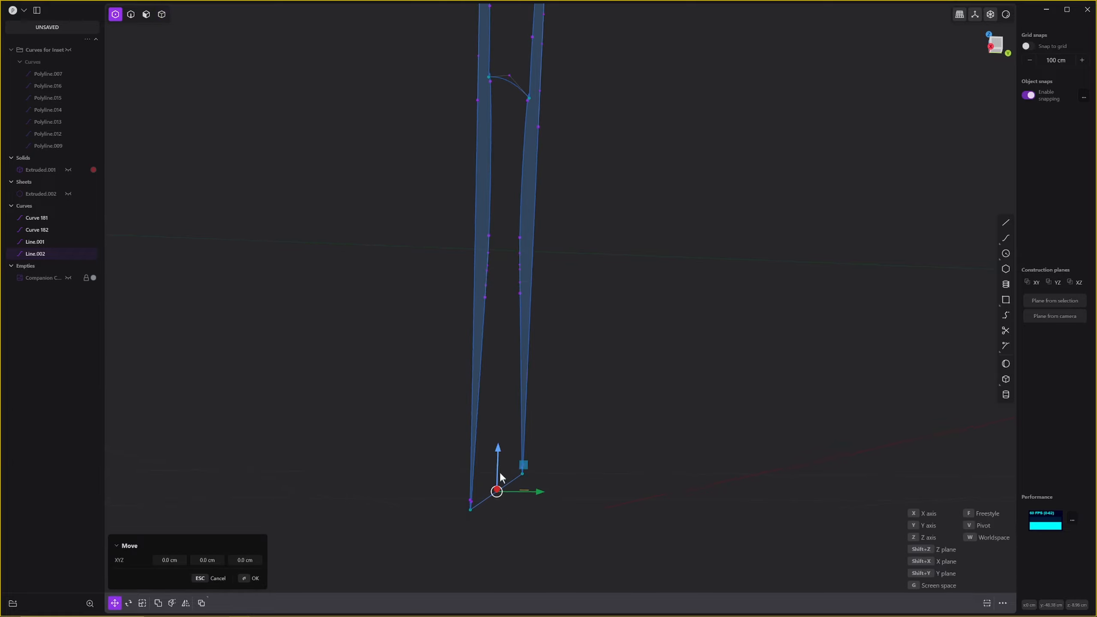
{"action": "left_click", "coordinate": [500, 475]}
{"action": "middle_click_drag", "start_coordinate": [501, 475], "coordinate": [730, 492]}
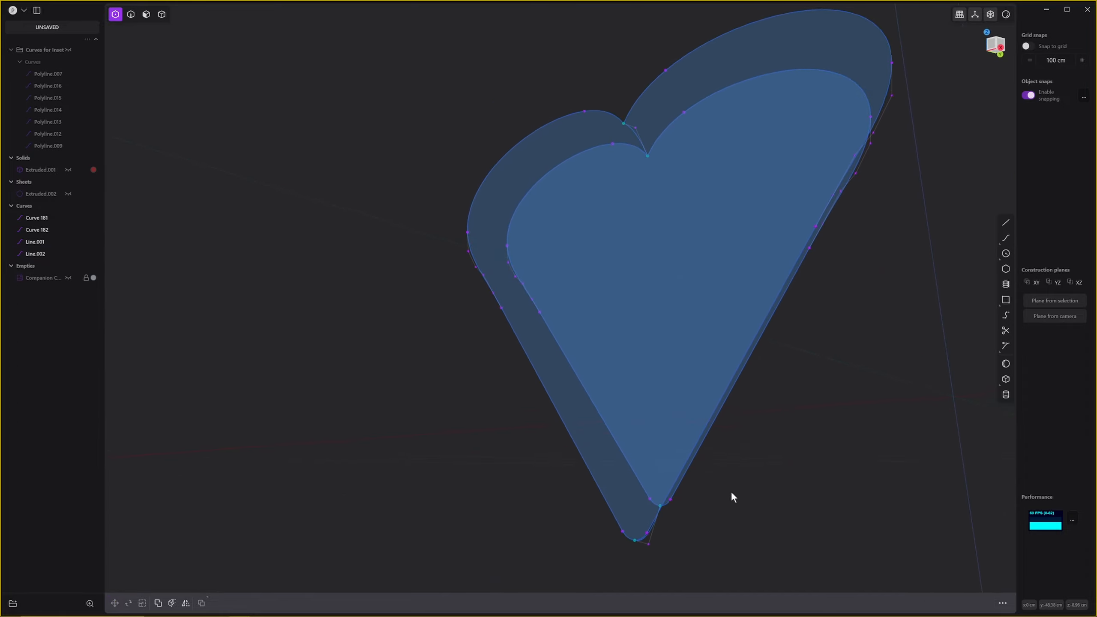
Try to loft the two heart curves with the notch and tip arcs as guides, and delete the resulting sheet.
{"action": "key", "text": "2"}
{"action": "middle_click_drag", "start_coordinate": [770, 452], "coordinate": [747, 452]}
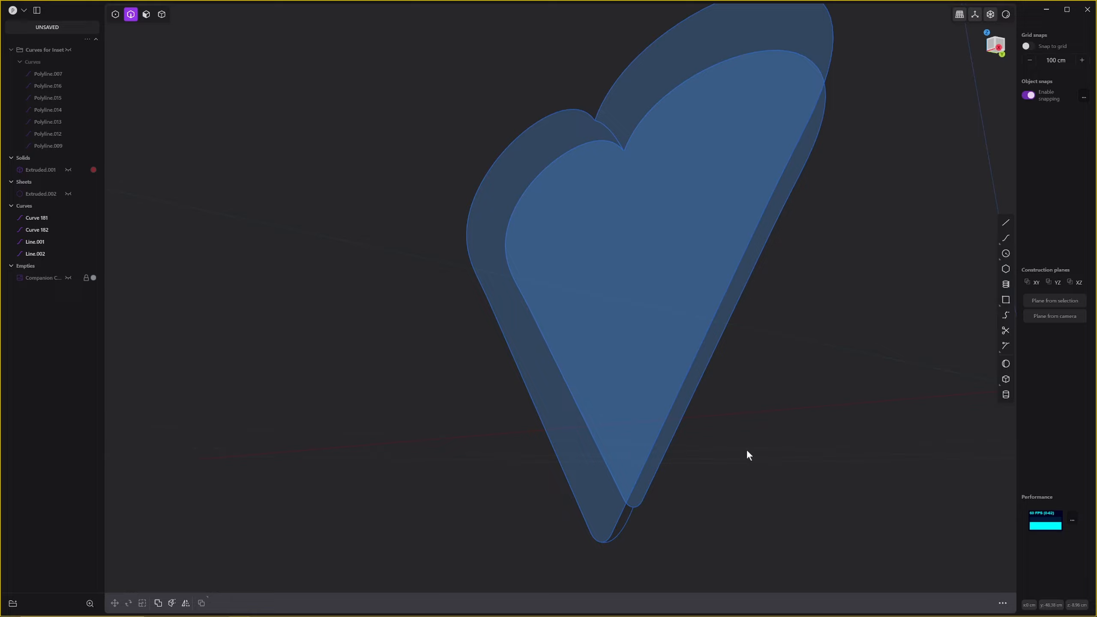
{"action": "left_click", "coordinate": [659, 436]}
{"action": "middle_click_drag", "start_coordinate": [659, 437], "coordinate": [606, 496]}
{"action": "left_click", "coordinate": [638, 405]}
{"action": "key", "text": "l"}
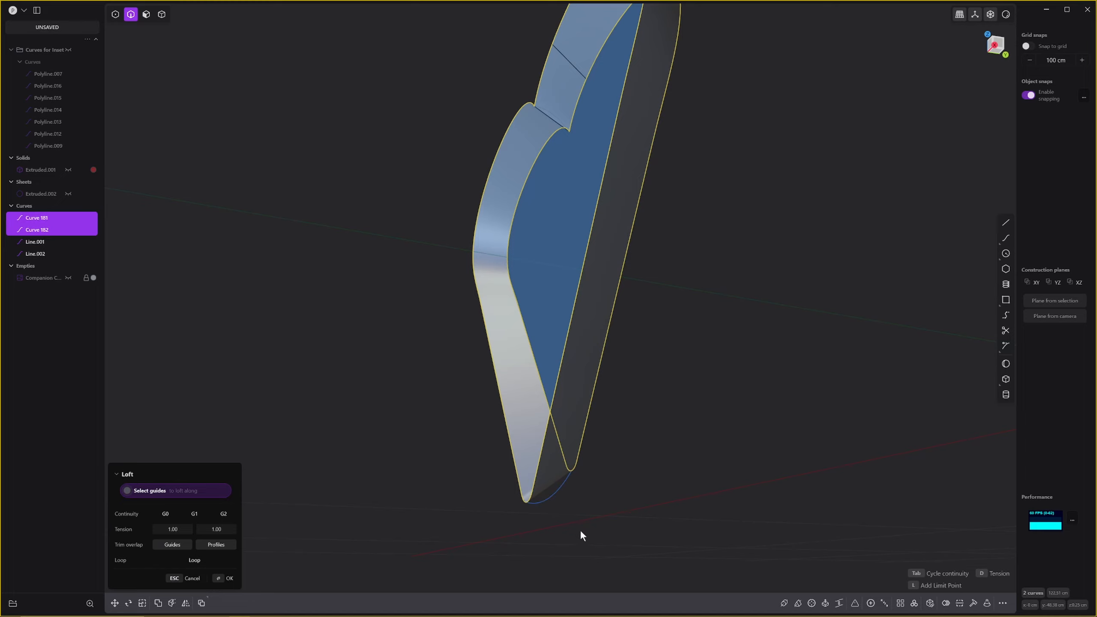
{"action": "left_click", "coordinate": [556, 492]}
{"action": "middle_click_drag", "start_coordinate": [557, 492], "coordinate": [605, 433]}
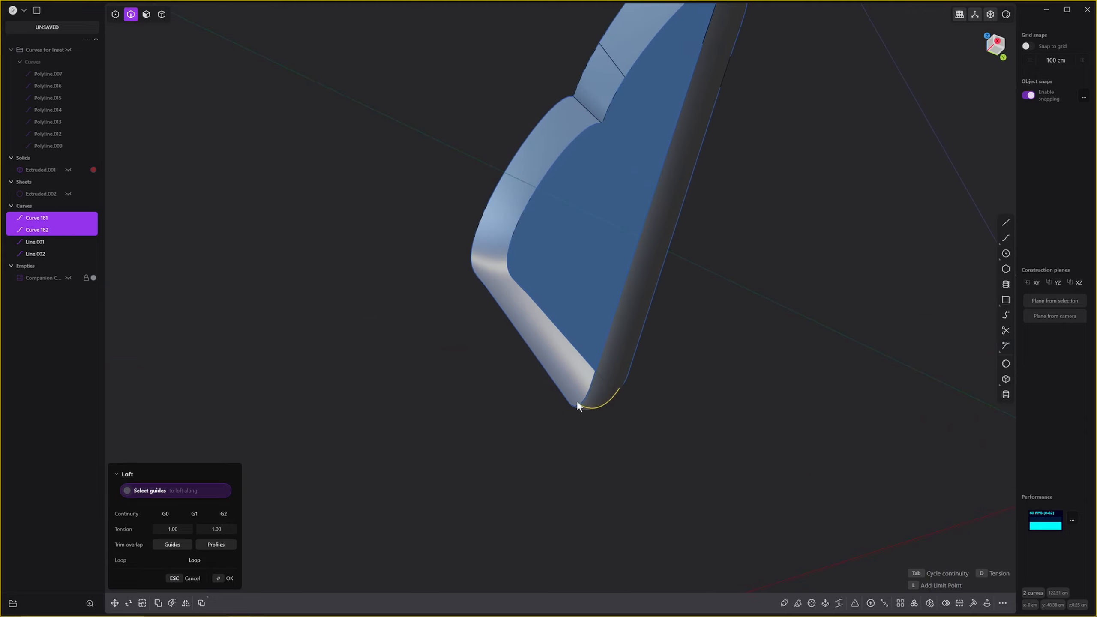
{"action": "middle_click_drag", "start_coordinate": [635, 378], "coordinate": [522, 490]}
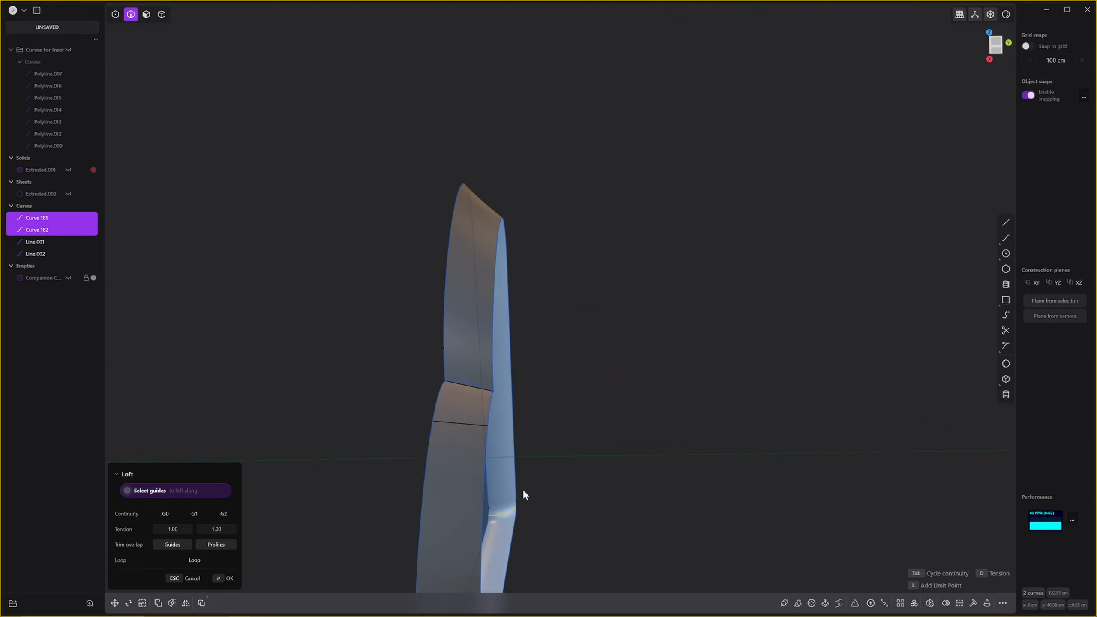
{"action": "middle_click_drag", "start_coordinate": [473, 384], "coordinate": [592, 301]}
{"action": "key", "text": "Return"}
{"action": "middle_click_drag", "start_coordinate": [715, 374], "coordinate": [691, 450]}
{"action": "key", "text": "Delete"}
Draw a straight line joining the matching side vertices of the recessed and front heart curves.
{"action": "key", "text": "1"}
{"action": "middle_click_drag", "start_coordinate": [783, 365], "coordinate": [768, 362]}
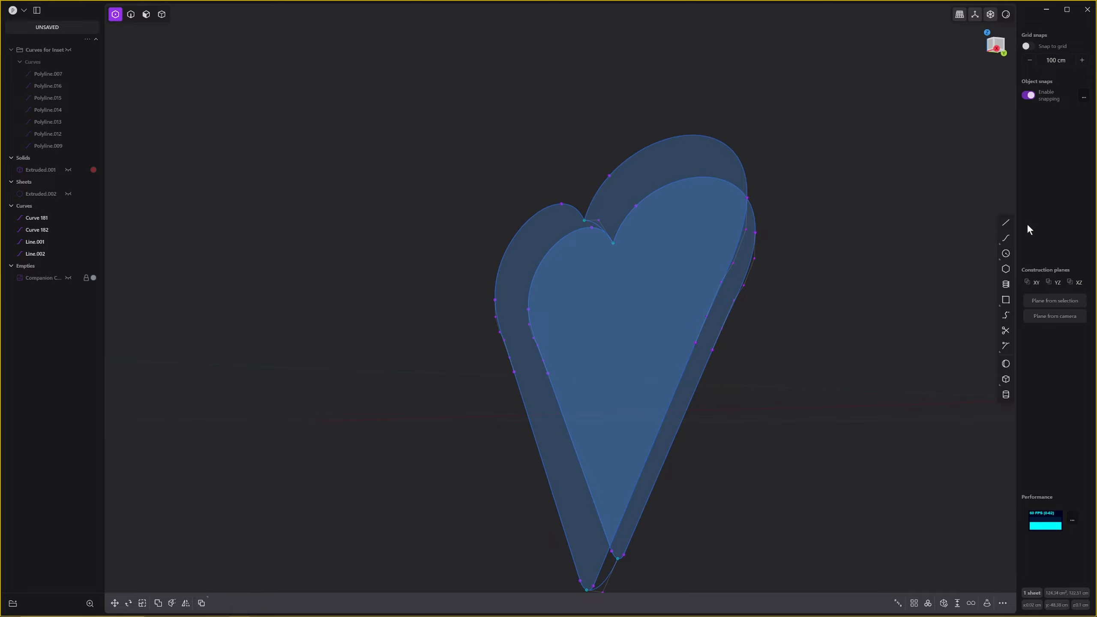
{"action": "left_click", "coordinate": [1009, 222]}
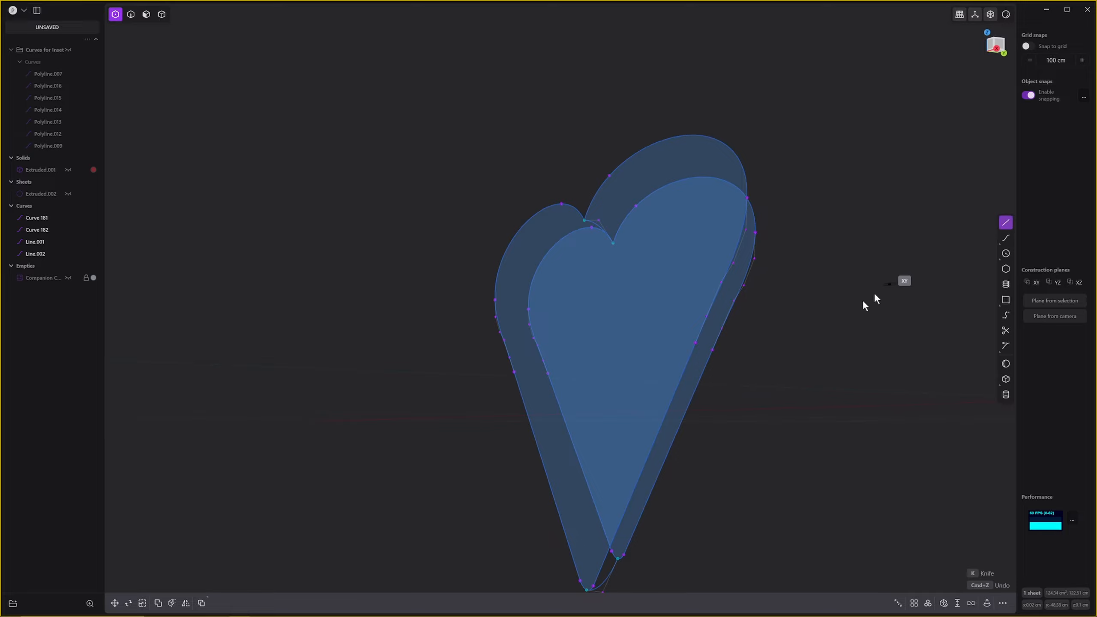
{"action": "left_click", "coordinate": [696, 341]}
{"action": "left_click", "coordinate": [713, 350]}
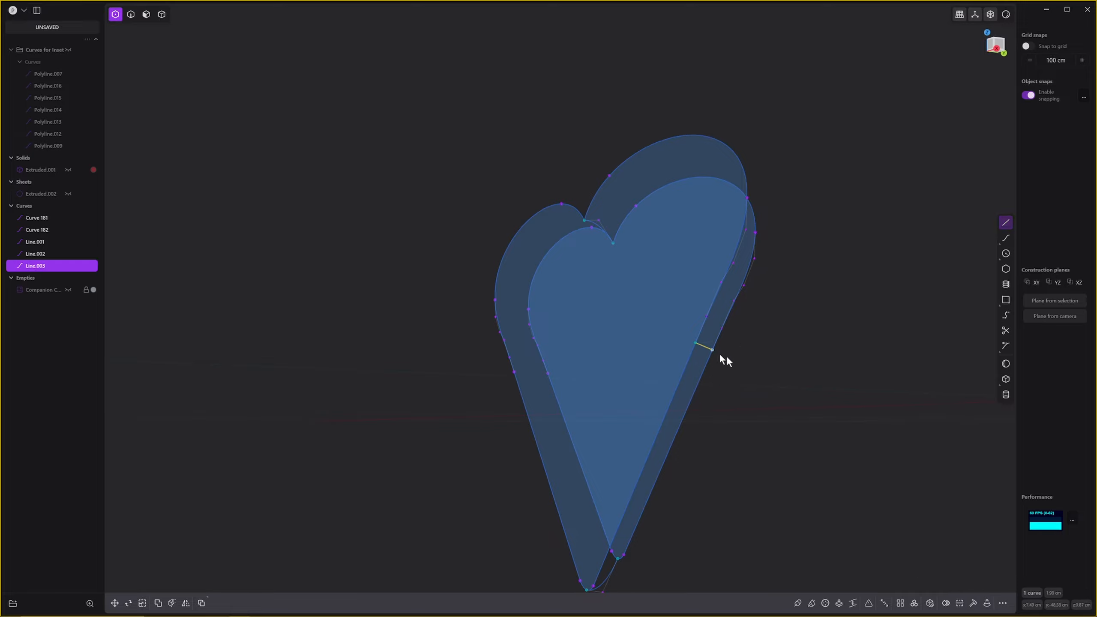
Bend the side connecting line into an arc by moving its midpoint outward from the heart.
{"action": "middle_click_drag", "start_coordinate": [727, 361], "coordinate": [663, 442]}
{"action": "key", "text": "Escape"}
{"action": "key", "text": "g"}
{"action": "left_click_drag", "start_coordinate": [705, 449], "coordinate": [714, 457]}
{"action": "right_click", "coordinate": [713, 456]}
{"action": "middle_click_drag", "start_coordinate": [757, 465], "coordinate": [753, 443]}
Mirror the side guide arc along X across the heart's centre to the opposite side.
{"action": "key", "text": "2"}
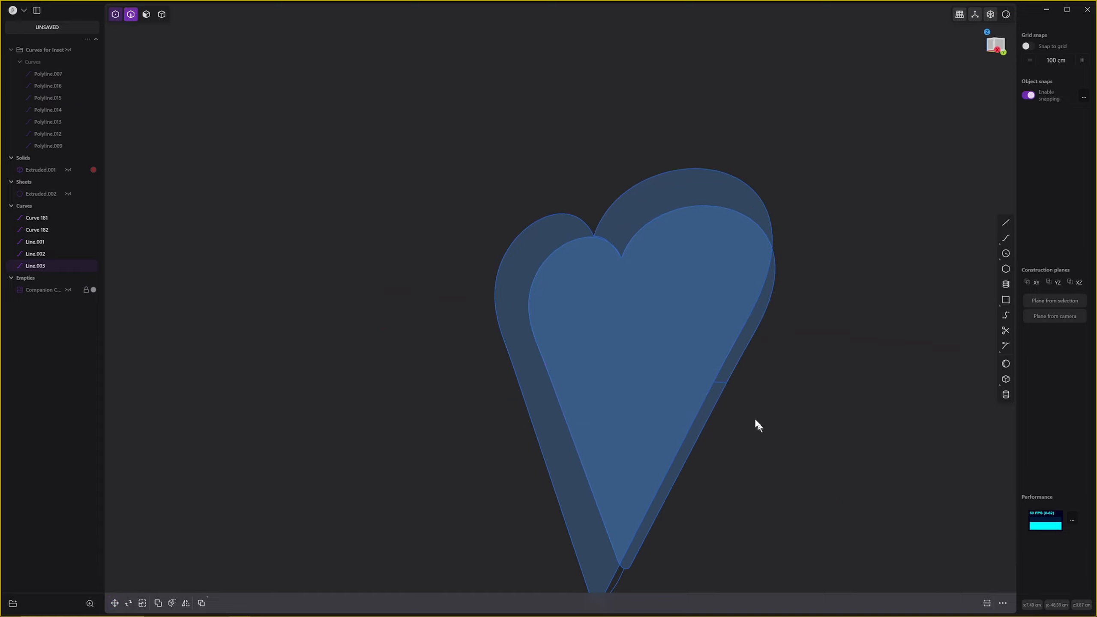
{"action": "left_click", "coordinate": [724, 382]}
{"action": "middle_click_drag", "start_coordinate": [755, 388], "coordinate": [811, 382]}
{"action": "key", "text": "alt+x"}
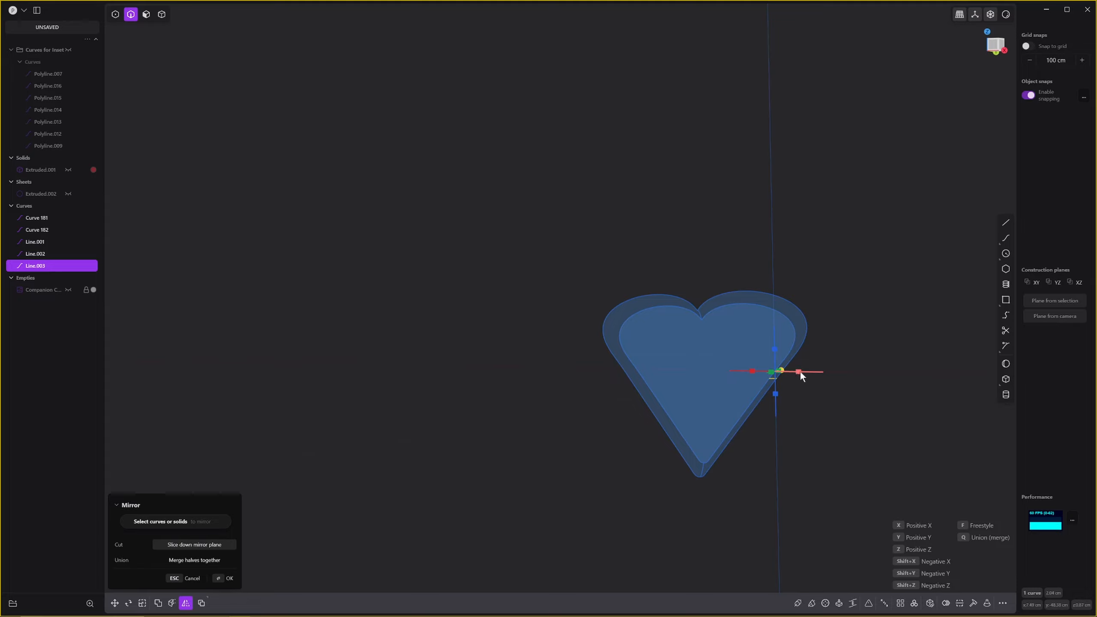
{"action": "middle_click_drag", "start_coordinate": [799, 371], "coordinate": [827, 368]}
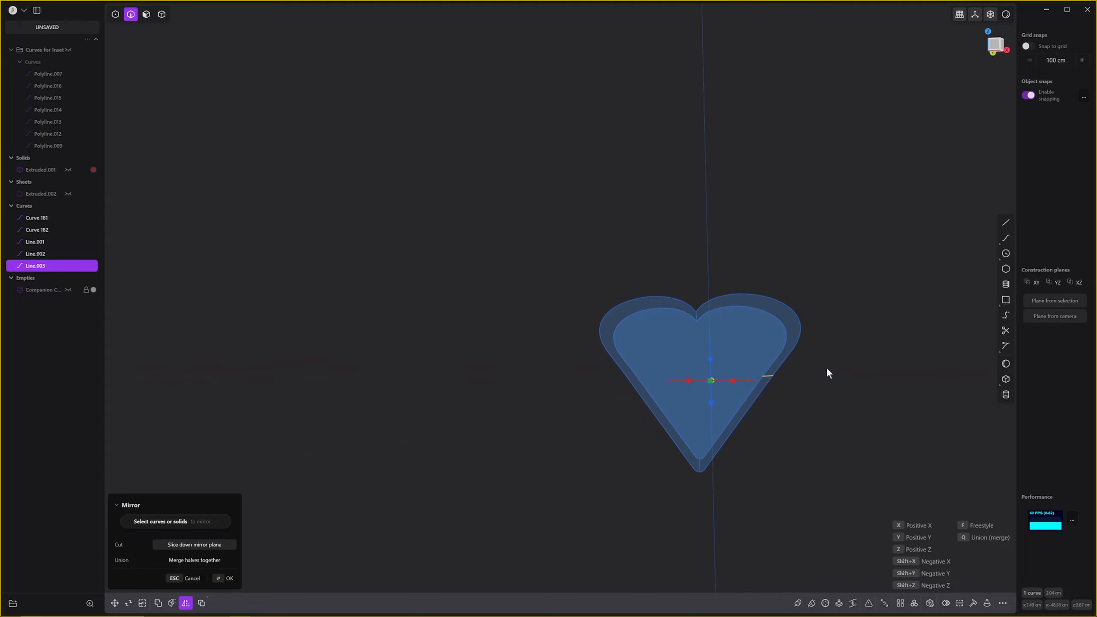
{"action": "left_click", "coordinate": [732, 380]}
{"action": "right_click", "coordinate": [732, 379]}
{"action": "scroll", "coordinate": [643, 439], "scroll_direction": "up", "scroll_amount": 2}
{"action": "middle_click_drag", "start_coordinate": [658, 445], "coordinate": [634, 410]}
{"action": "scroll", "coordinate": [634, 409], "scroll_direction": "up", "scroll_amount": 5}
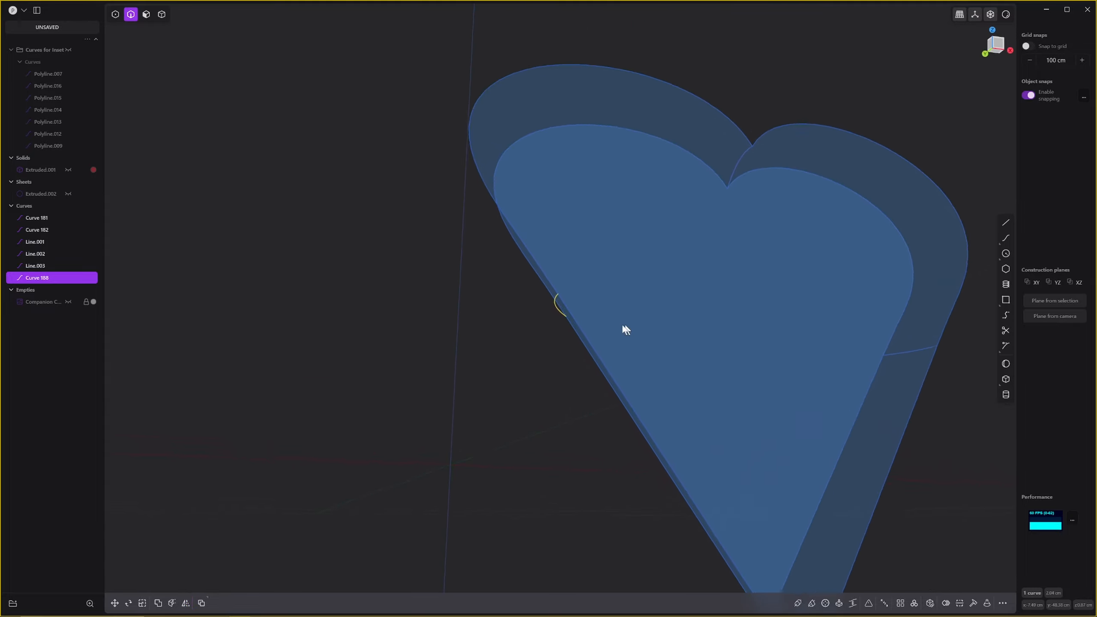
{"action": "scroll", "coordinate": [623, 326], "scroll_direction": "up", "scroll_amount": 1}
Examine how the endpoints of the mirrored side guide meet the vertices of both heart curves.
{"action": "key", "text": "1"}
{"action": "middle_click_drag", "start_coordinate": [612, 330], "coordinate": [540, 321]}
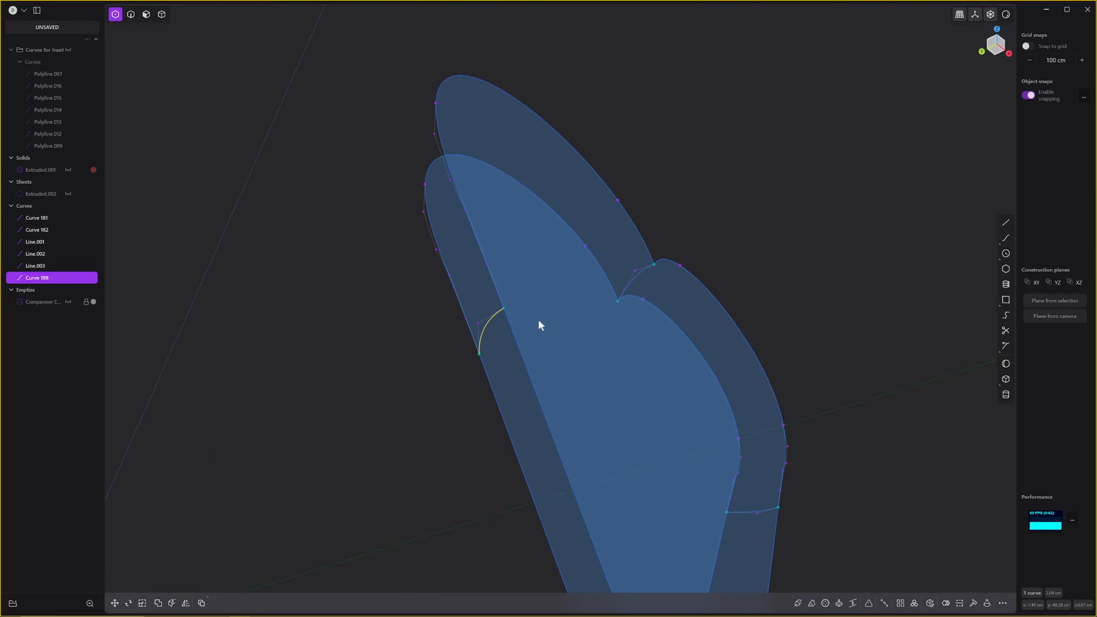
{"action": "left_click", "coordinate": [465, 380]}
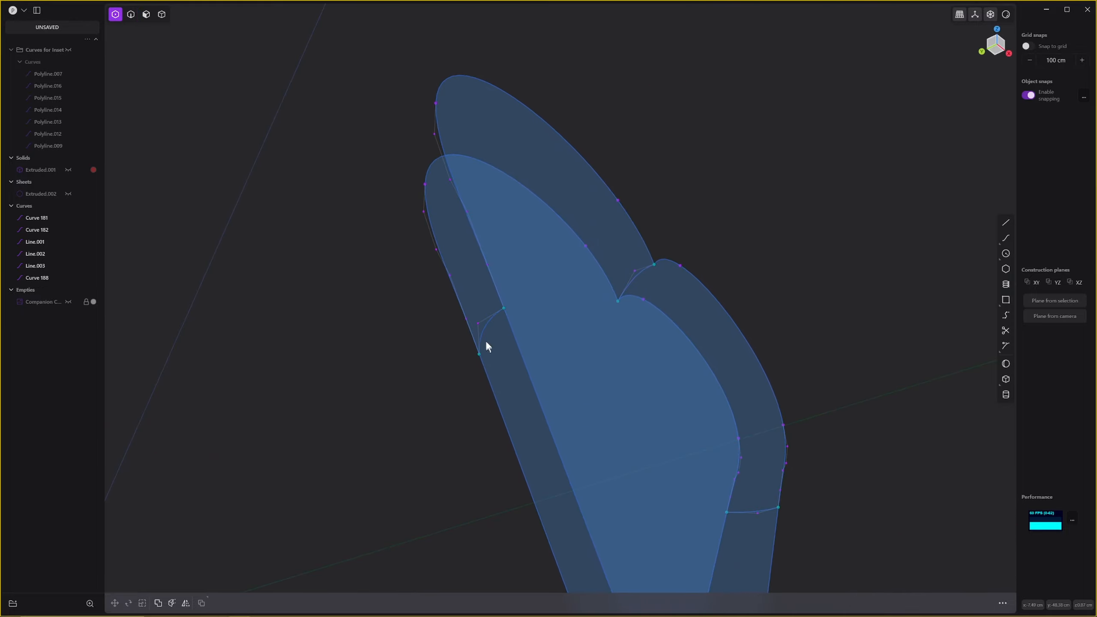
{"action": "middle_click_drag", "start_coordinate": [384, 398], "coordinate": [443, 401]}
{"action": "scroll", "coordinate": [701, 390], "scroll_direction": "down", "scroll_amount": 2}
{"action": "middle_click_drag", "start_coordinate": [701, 390], "coordinate": [545, 439], "text": "shift"}
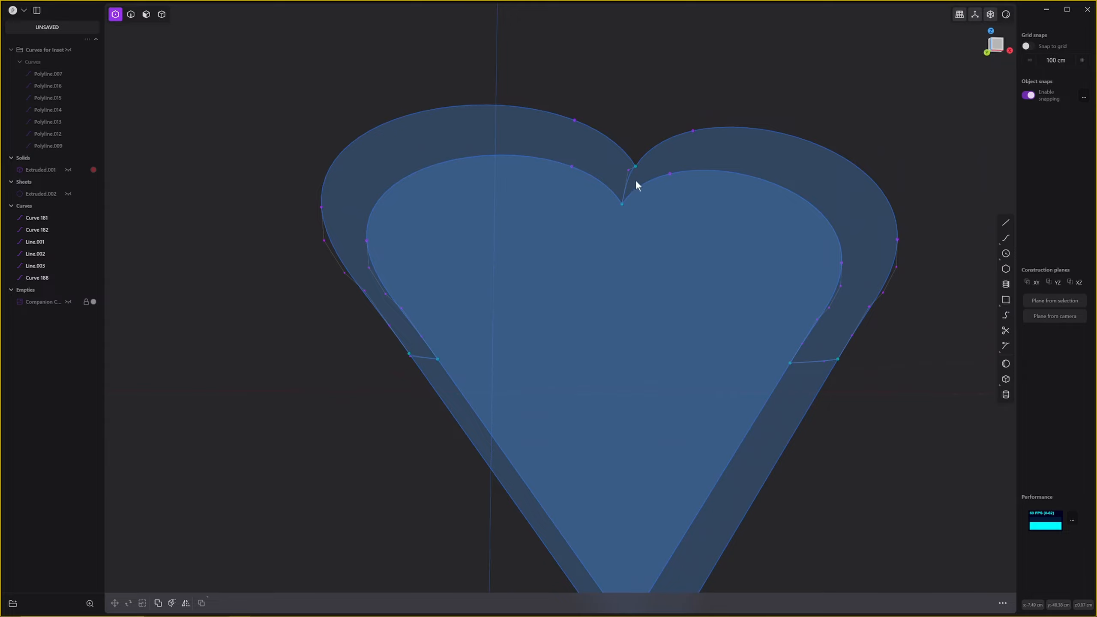
{"action": "left_click", "coordinate": [635, 167]}
{"action": "middle_click_drag", "start_coordinate": [636, 167], "coordinate": [453, 390]}
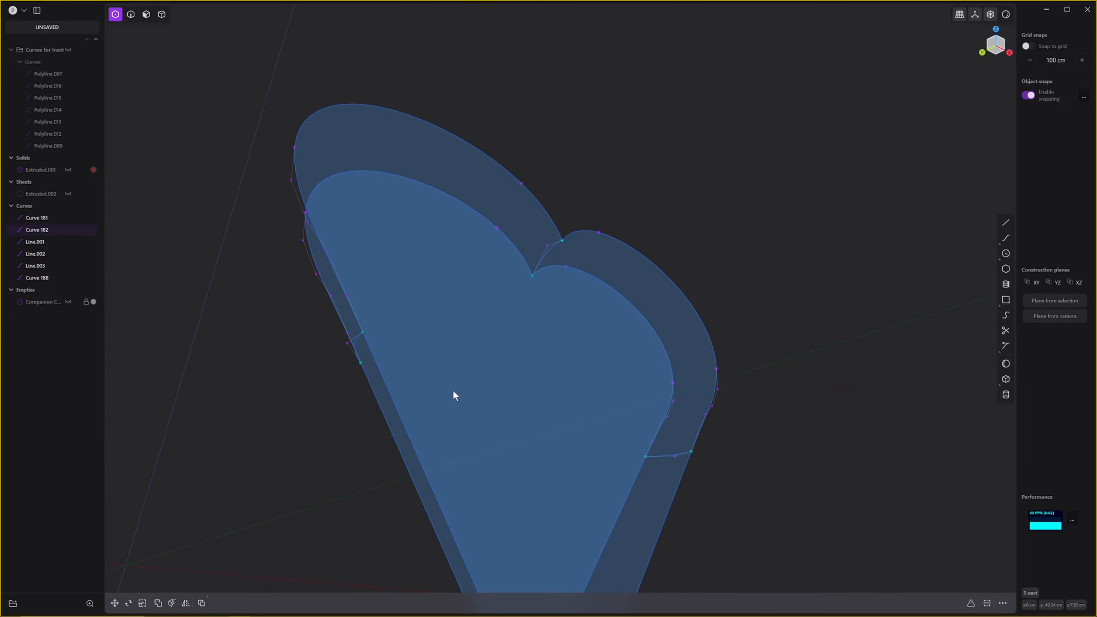
{"action": "left_click", "coordinate": [374, 352], "text": "shift"}
{"action": "key", "text": "g"}
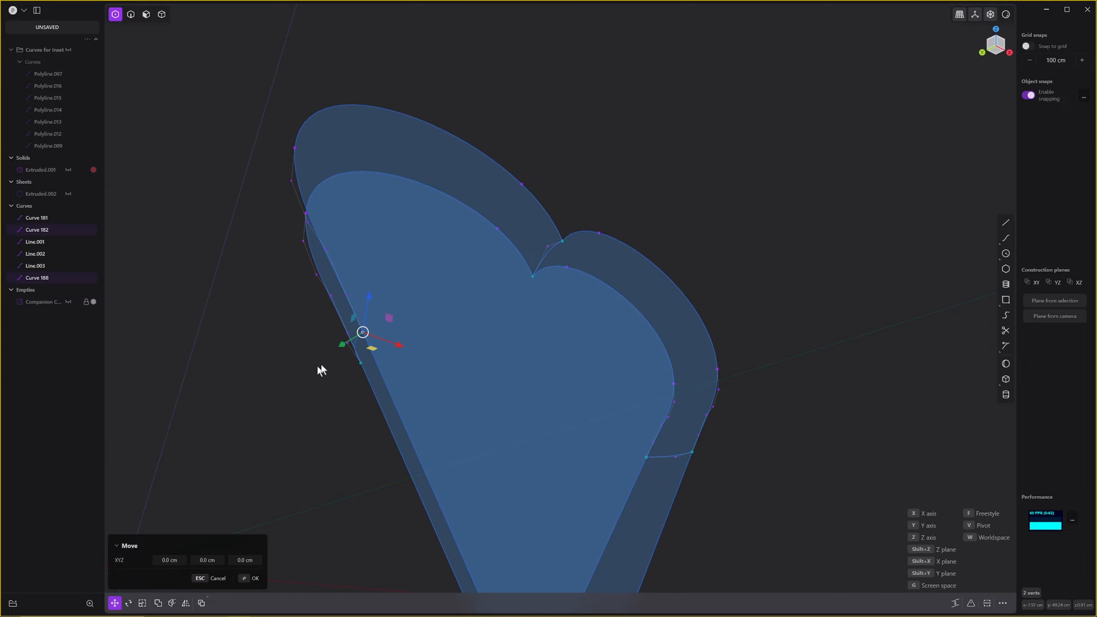
{"action": "left_click", "coordinate": [307, 346]}
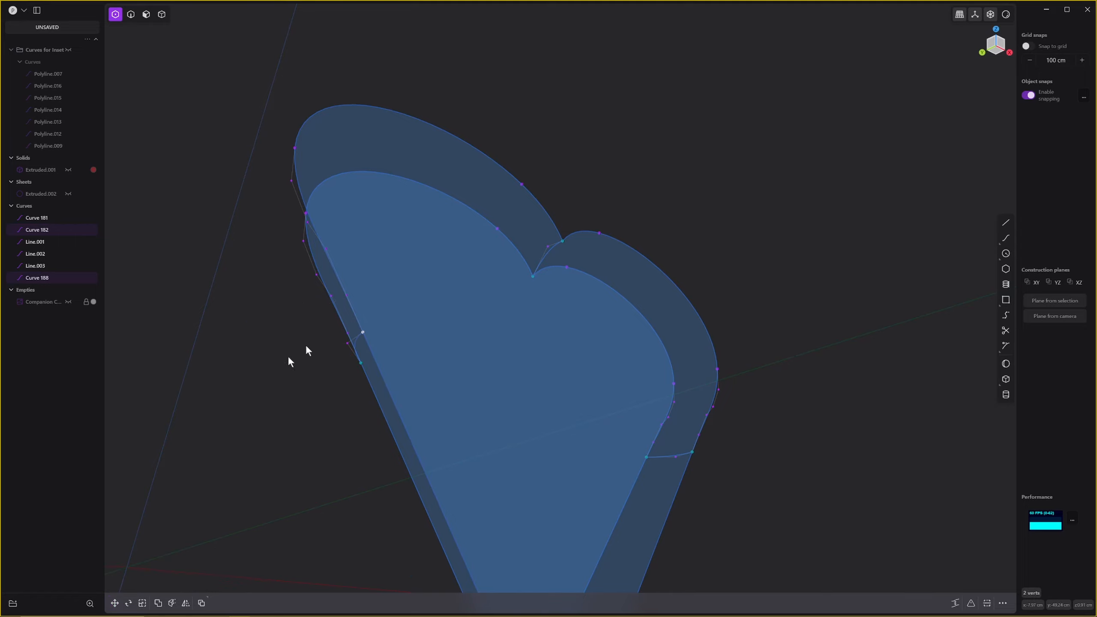
Try moving the front heart curve's side vertex at the end of the mirrored guide, and undo the move.
{"action": "left_click", "coordinate": [348, 344]}
{"action": "left_click", "coordinate": [361, 333]}
{"action": "key", "text": "g"}
{"action": "left_click", "coordinate": [298, 356]}
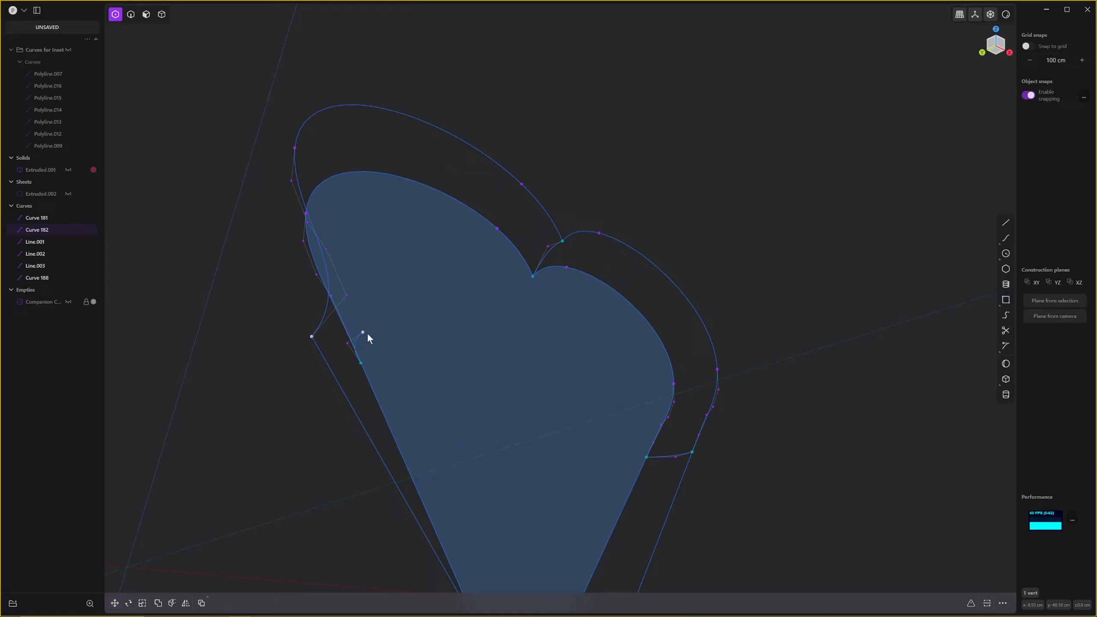
{"action": "key", "text": "ctrl+z"}
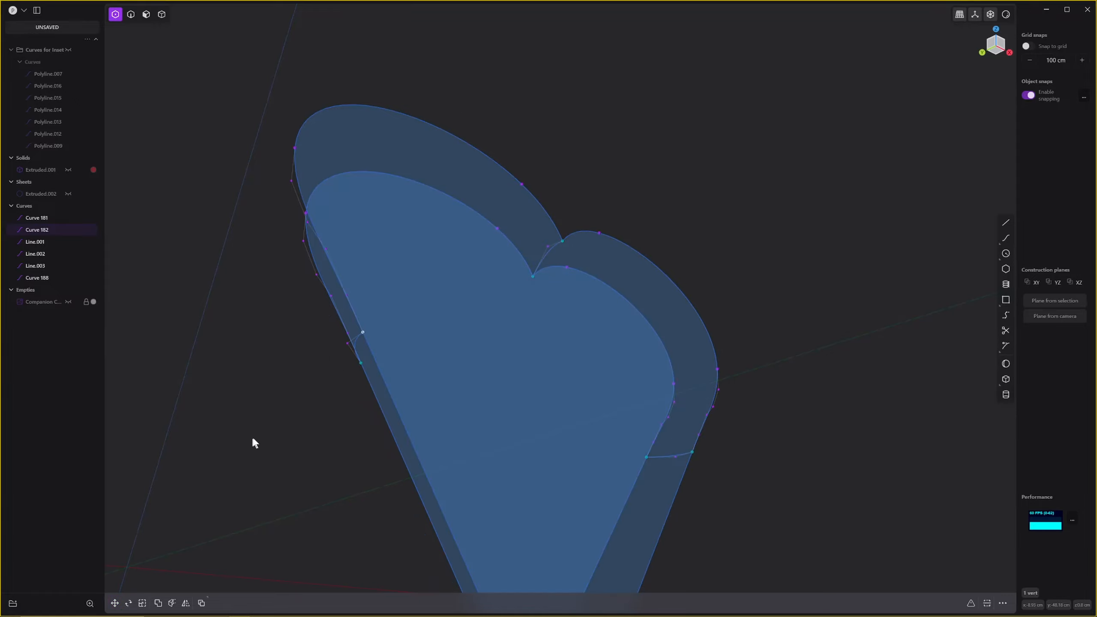
Loft a wall sheet between the front and back heart curves, using the arcs at the cleft, tip and both sides as guides.
{"action": "middle_click_drag", "start_coordinate": [309, 409], "coordinate": [634, 316]}
{"action": "key", "text": "2"}
{"action": "left_click", "coordinate": [650, 276]}
{"action": "left_click", "coordinate": [699, 307]}
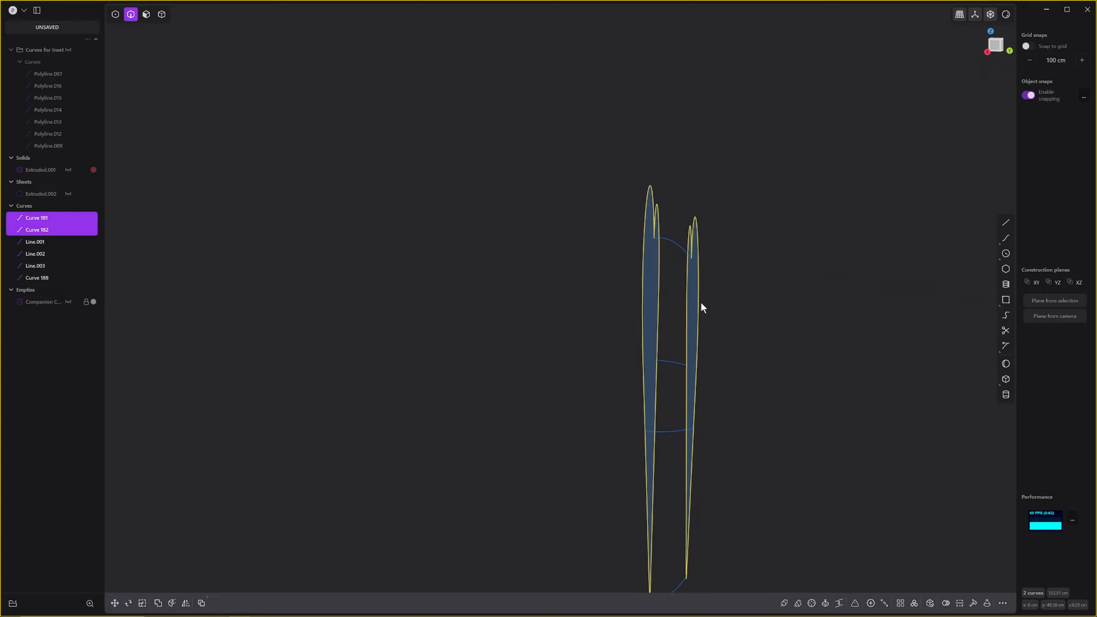
{"action": "middle_click_drag", "start_coordinate": [701, 302], "coordinate": [635, 465]}
{"action": "key", "text": "l"}
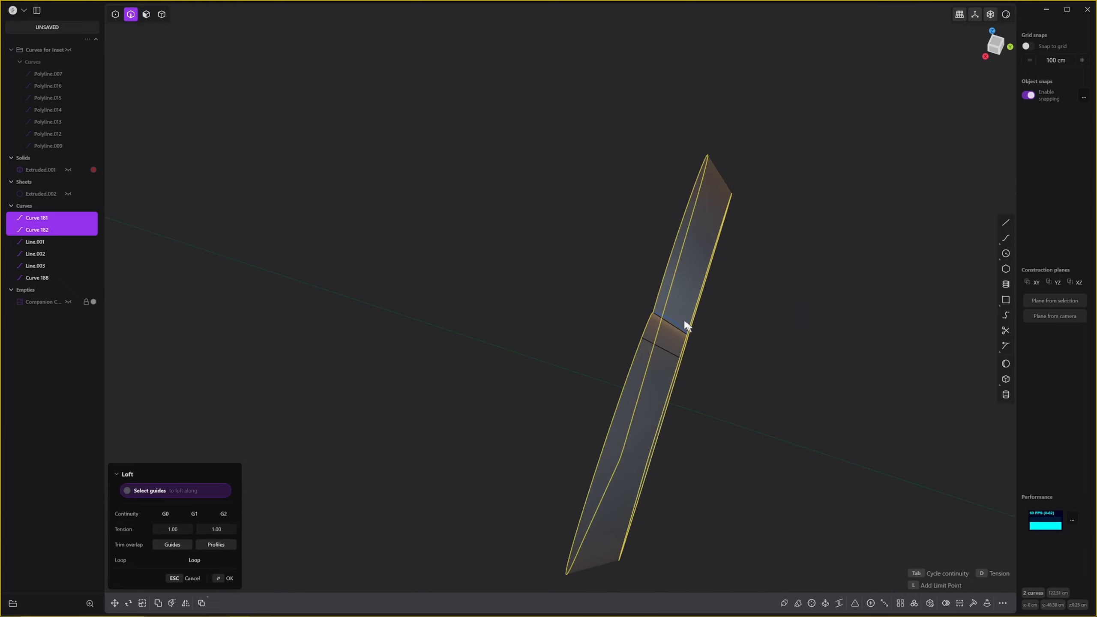
{"action": "middle_click_drag", "start_coordinate": [671, 321], "coordinate": [747, 367]}
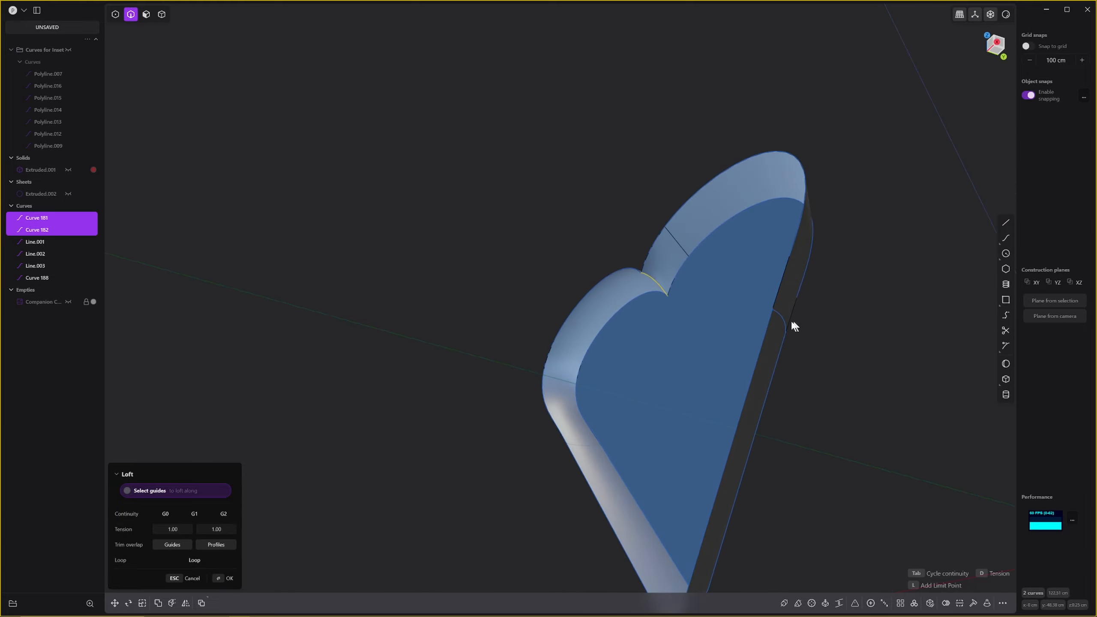
{"action": "middle_click_drag", "start_coordinate": [783, 323], "coordinate": [771, 421]}
{"action": "left_click", "coordinate": [763, 413]}
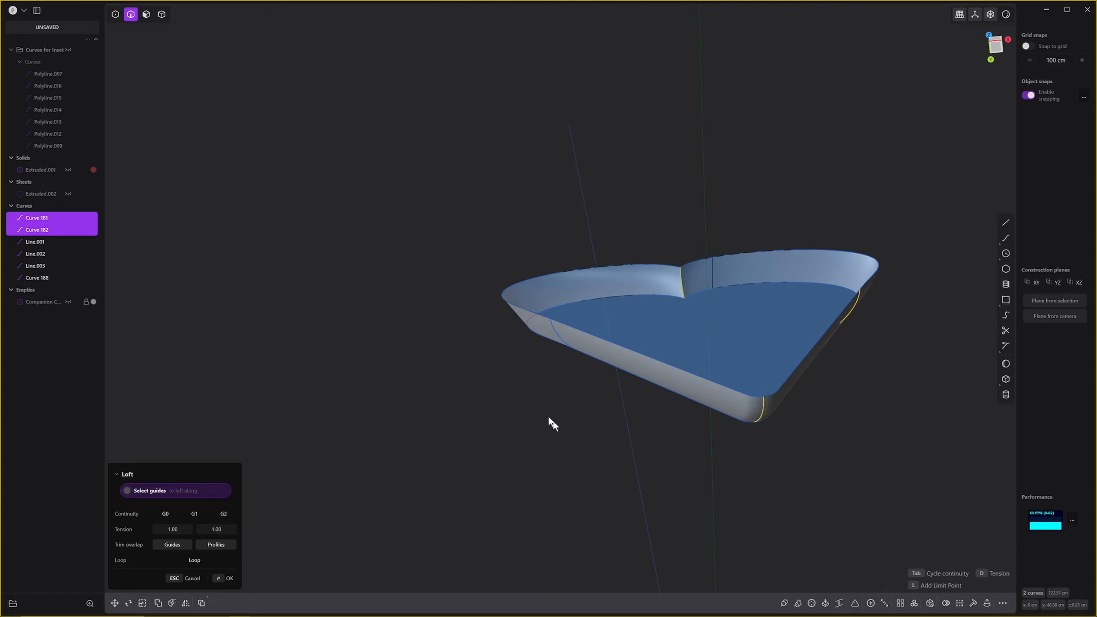
{"action": "left_click", "coordinate": [555, 333]}
{"action": "middle_click_drag", "start_coordinate": [555, 333], "coordinate": [756, 283]}
{"action": "key", "text": "Return"}
{"action": "middle_click_drag", "start_coordinate": [713, 420], "coordinate": [721, 270]}
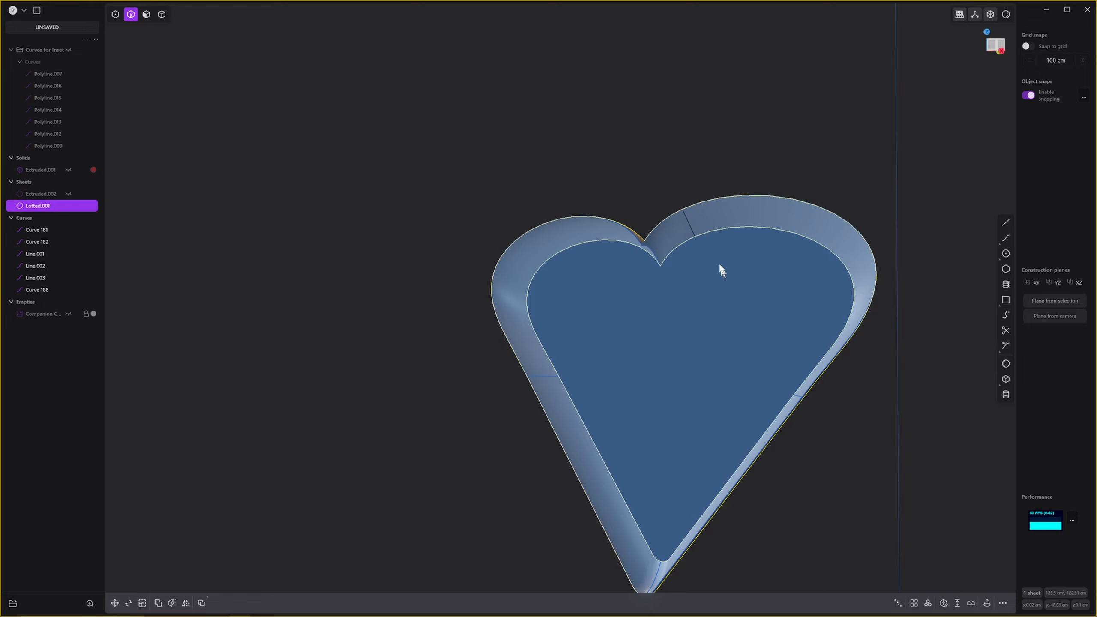
{"action": "left_click", "coordinate": [877, 147]}
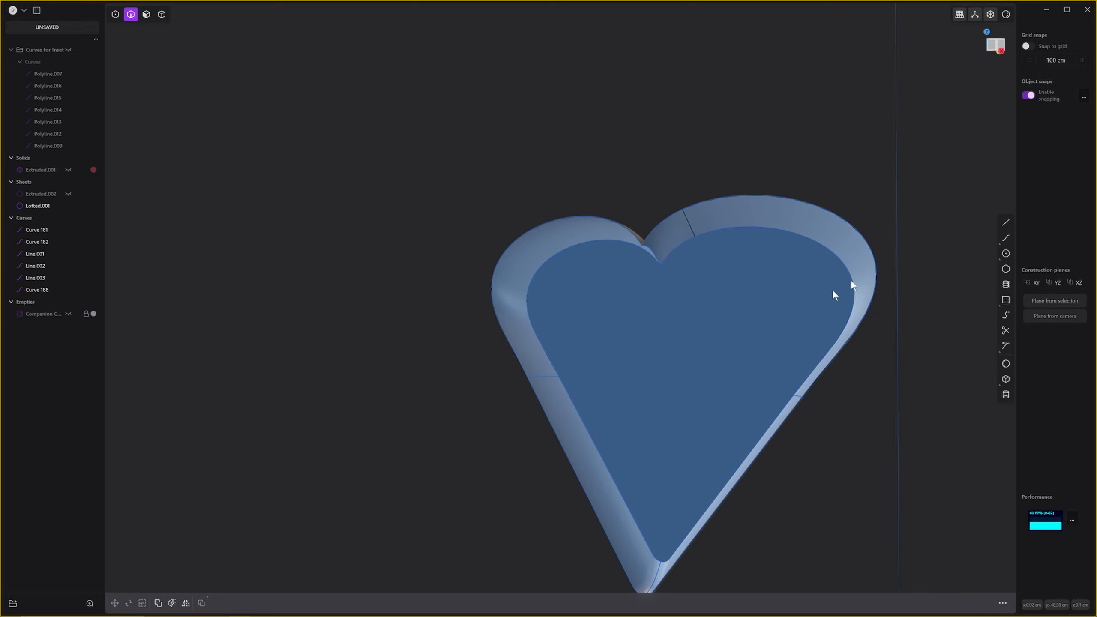
{"action": "left_click", "coordinate": [695, 240]}
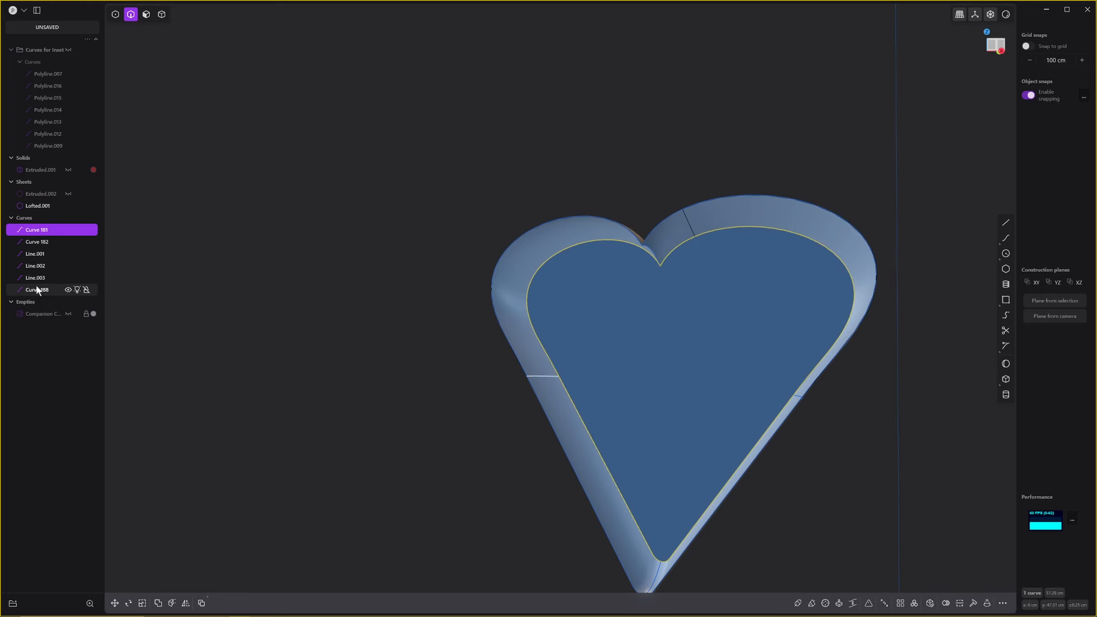
{"action": "key", "text": "ctrl+a"}
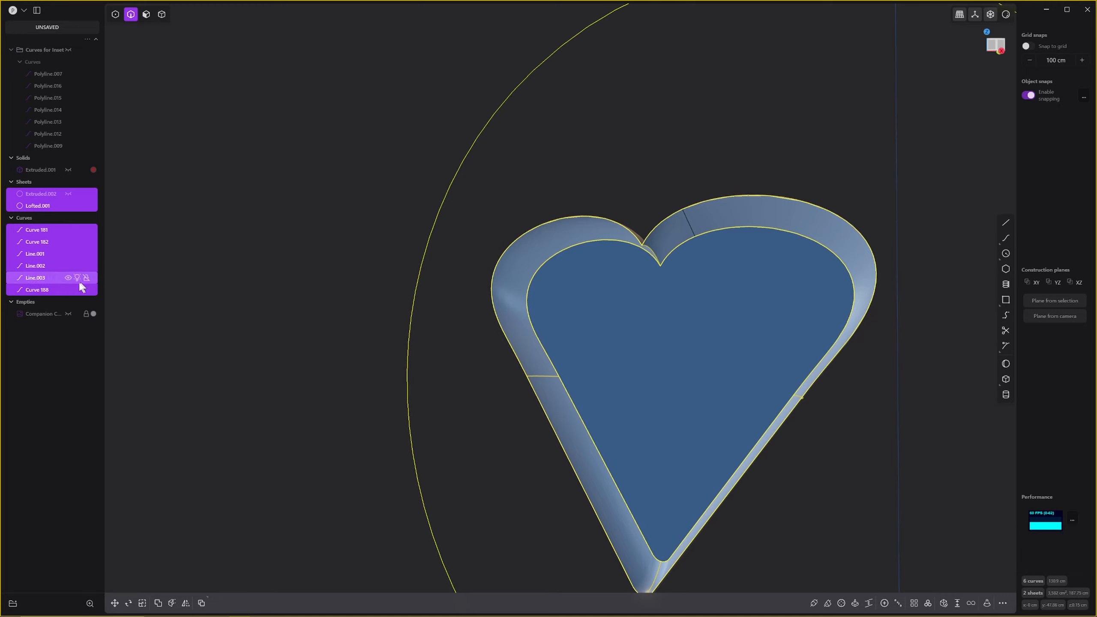
{"action": "left_click", "coordinate": [56, 289]}
{"action": "left_click", "coordinate": [36, 231], "text": "shift"}
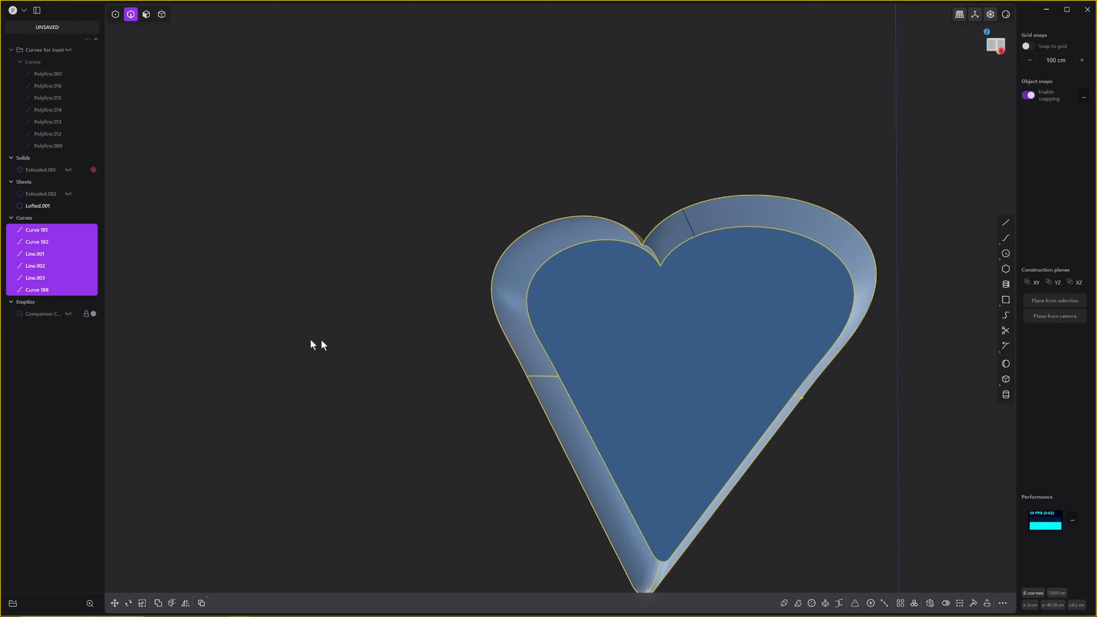
{"action": "left_click", "coordinate": [394, 338]}
Restore the hidden cube and reference objects, and hide both heart curves together with their four guide arcs.
{"action": "middle_click_drag", "start_coordinate": [467, 329], "coordinate": [621, 328]}
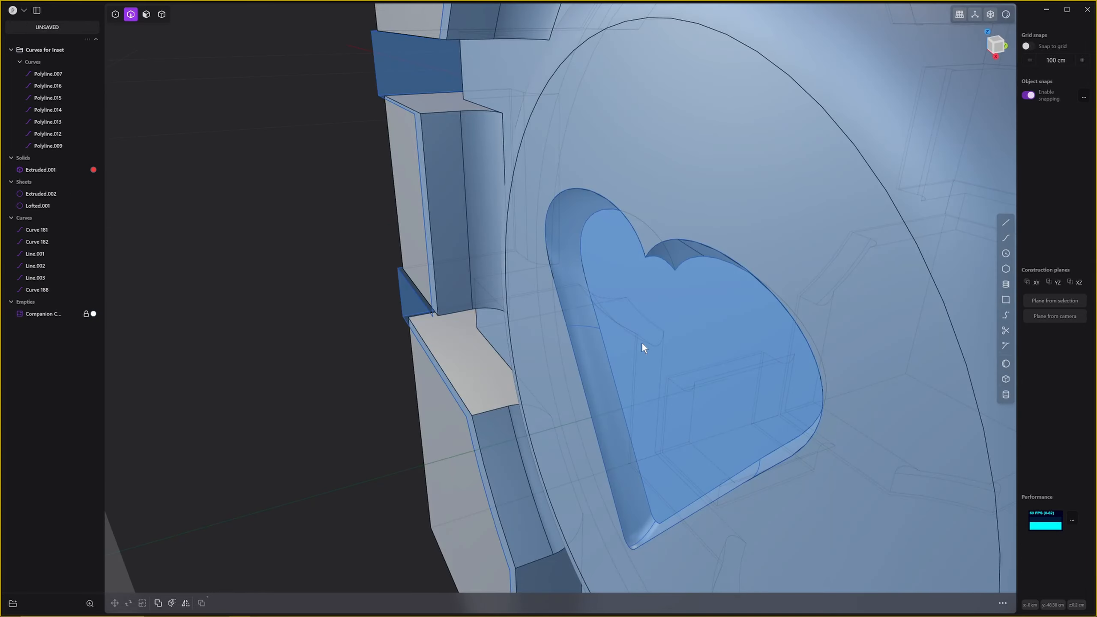
{"action": "scroll", "coordinate": [641, 341], "scroll_direction": "up", "scroll_amount": 3}
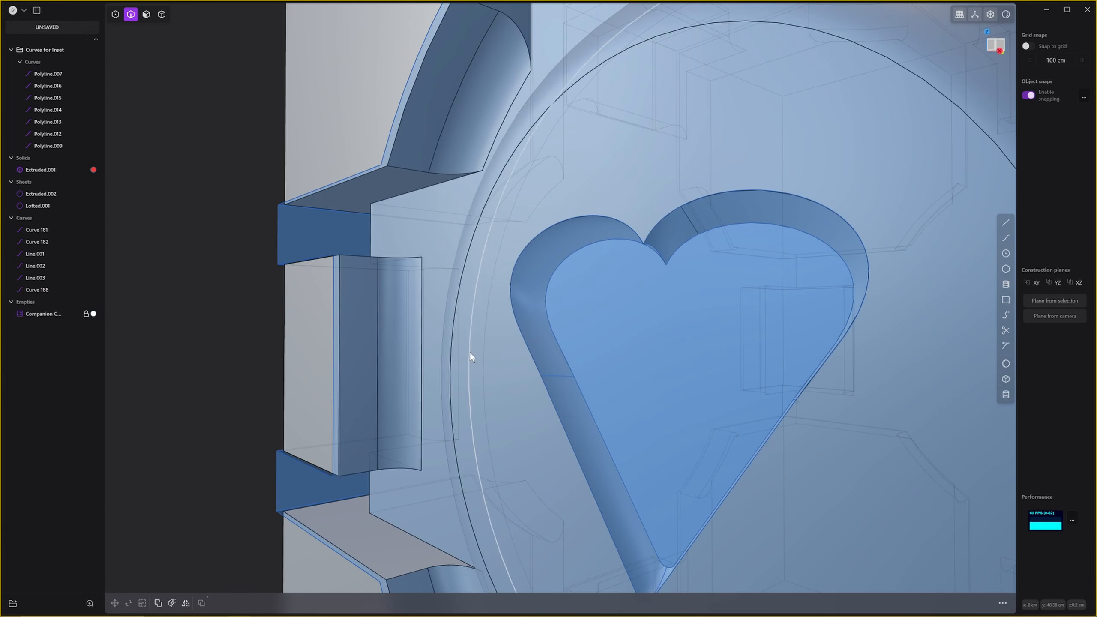
{"action": "left_click", "coordinate": [35, 229]}
{"action": "left_click", "coordinate": [34, 288], "text": "shift"}
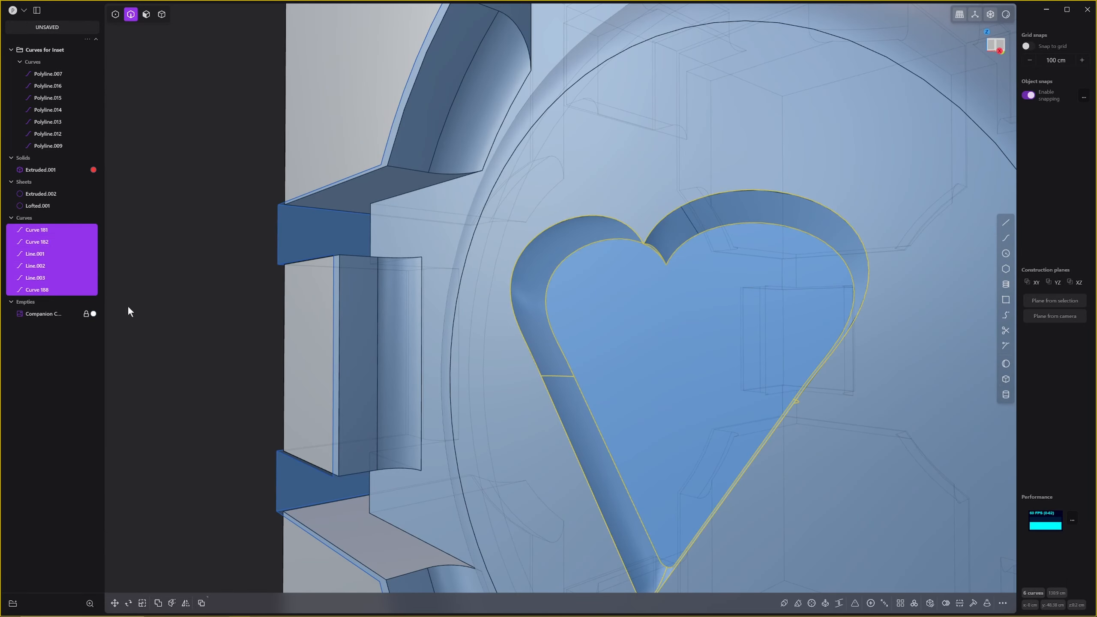
{"action": "key", "text": "h"}
Hide all polylines in the Curves for Inset group and turn off the X-ray display.
{"action": "left_click", "coordinate": [48, 74]}
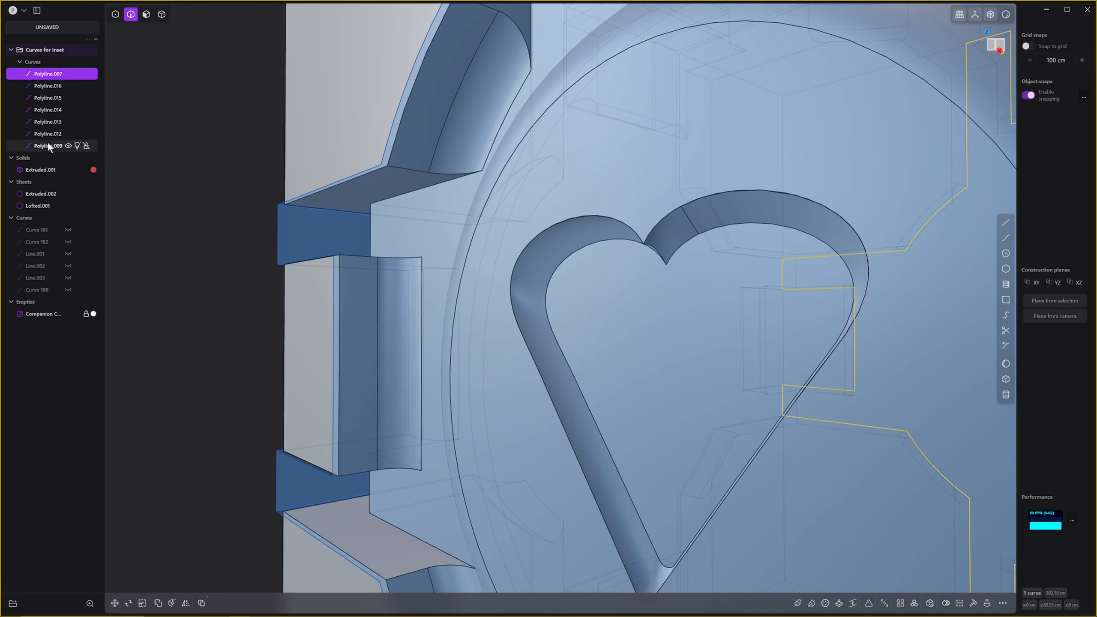
{"action": "left_click", "coordinate": [48, 146], "text": "shift"}
{"action": "key", "text": "h"}
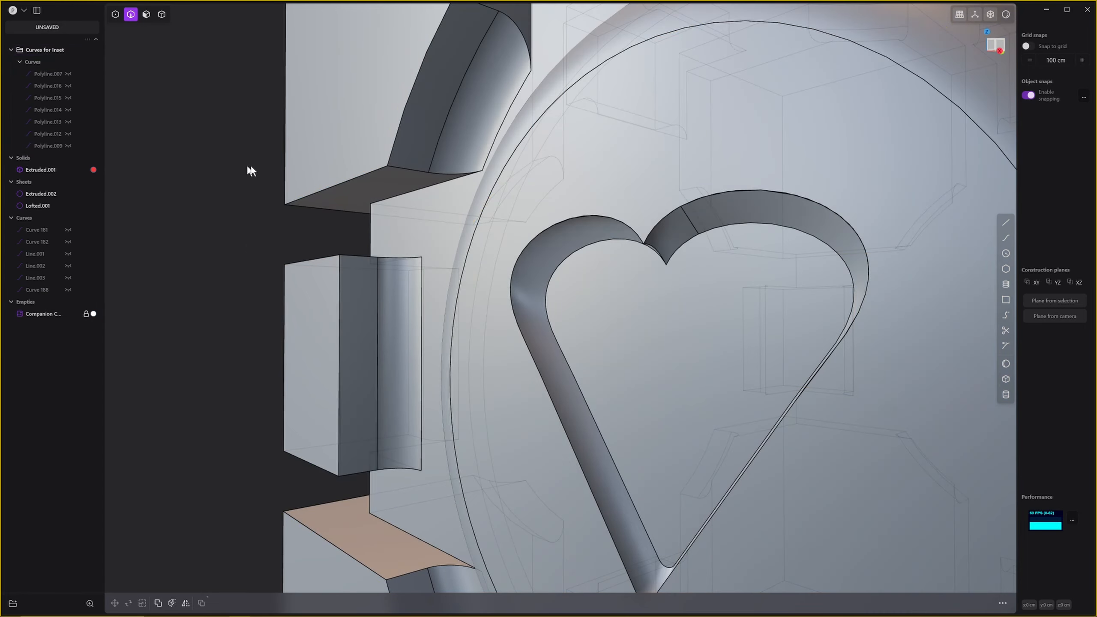
{"action": "scroll", "coordinate": [595, 243], "scroll_direction": "down", "scroll_amount": 4}
{"action": "key", "text": "alt+z"}
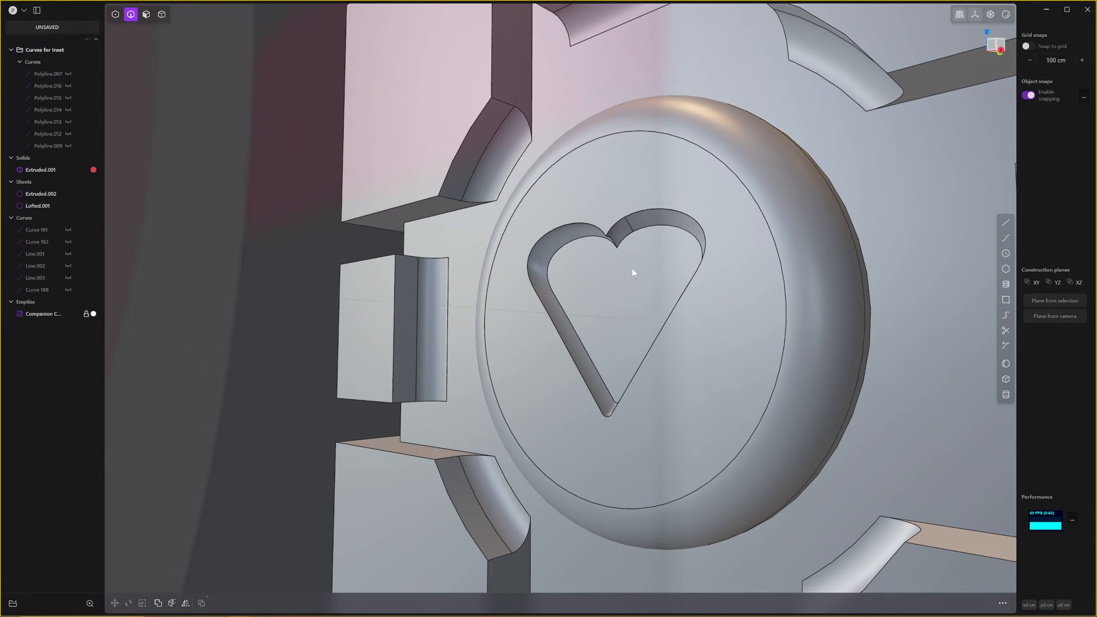
Try to patch the hole along the lofted wall's inner heart edge loop, cycling the continuity through G1 and back to G0.
{"action": "middle_click_drag", "start_coordinate": [626, 261], "coordinate": [779, 248]}
{"action": "scroll", "coordinate": [570, 290], "scroll_direction": "up", "scroll_amount": 6}
{"action": "scroll", "coordinate": [555, 238], "scroll_direction": "down", "scroll_amount": 4}
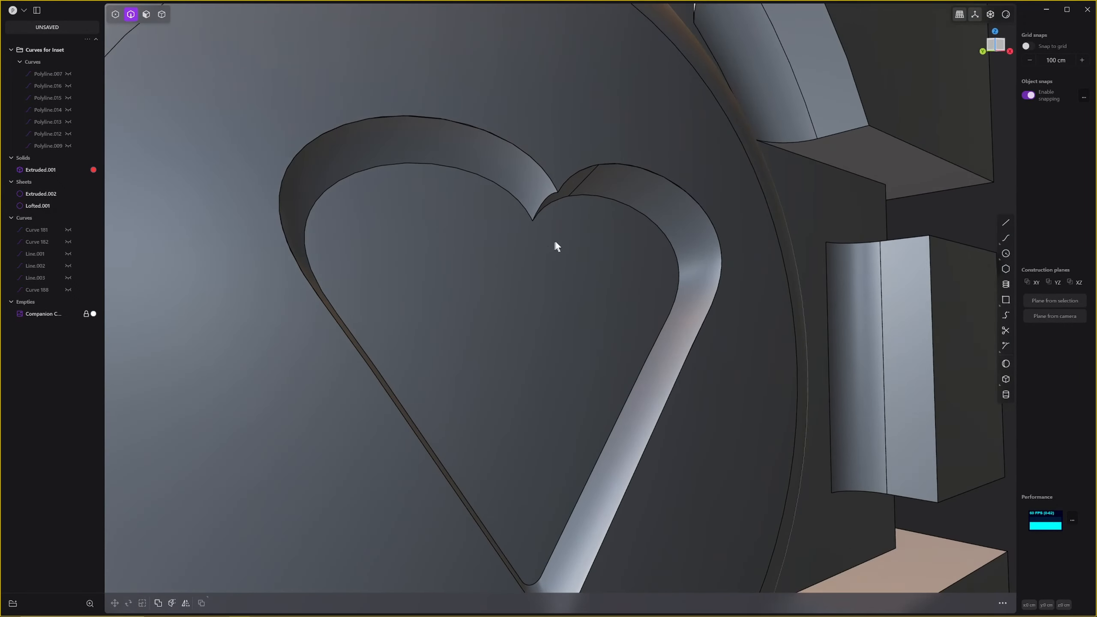
{"action": "double_click", "coordinate": [599, 203]}
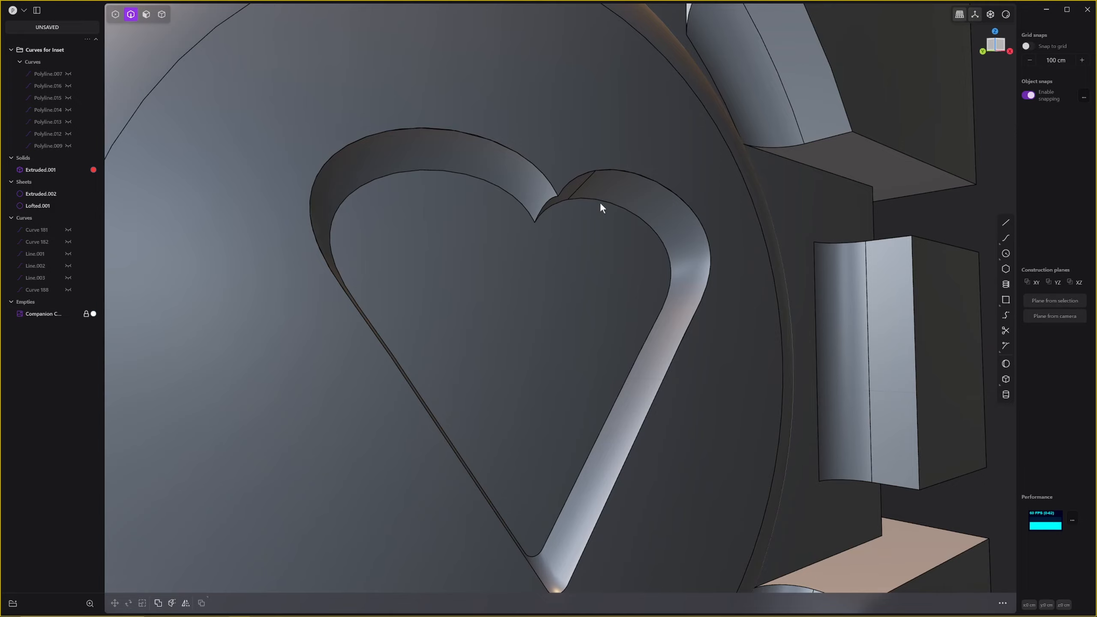
{"action": "key", "text": "e"}
{"action": "scroll", "coordinate": [622, 254], "scroll_direction": "down", "scroll_amount": 4}
{"action": "mouse_move", "coordinate": [622, 254]}
{"action": "middle_mouse_down"}
{"action": "mouse_move", "coordinate": [598, 266]}
{"action": "mouse_move", "coordinate": [627, 281]}
{"action": "middle_mouse_up"}
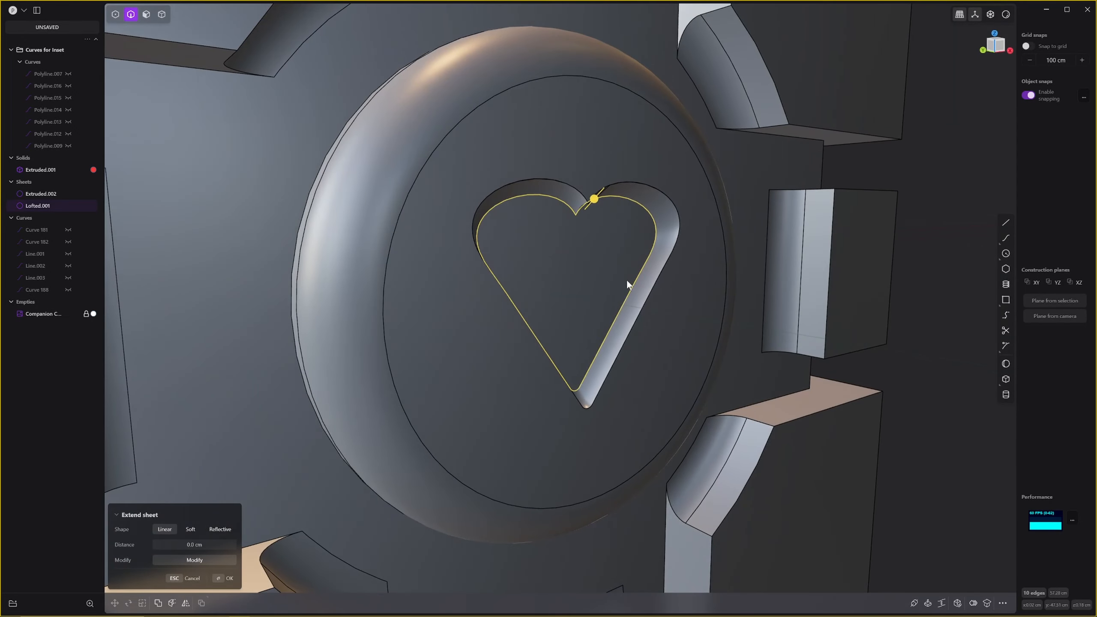
{"action": "key", "text": "p"}
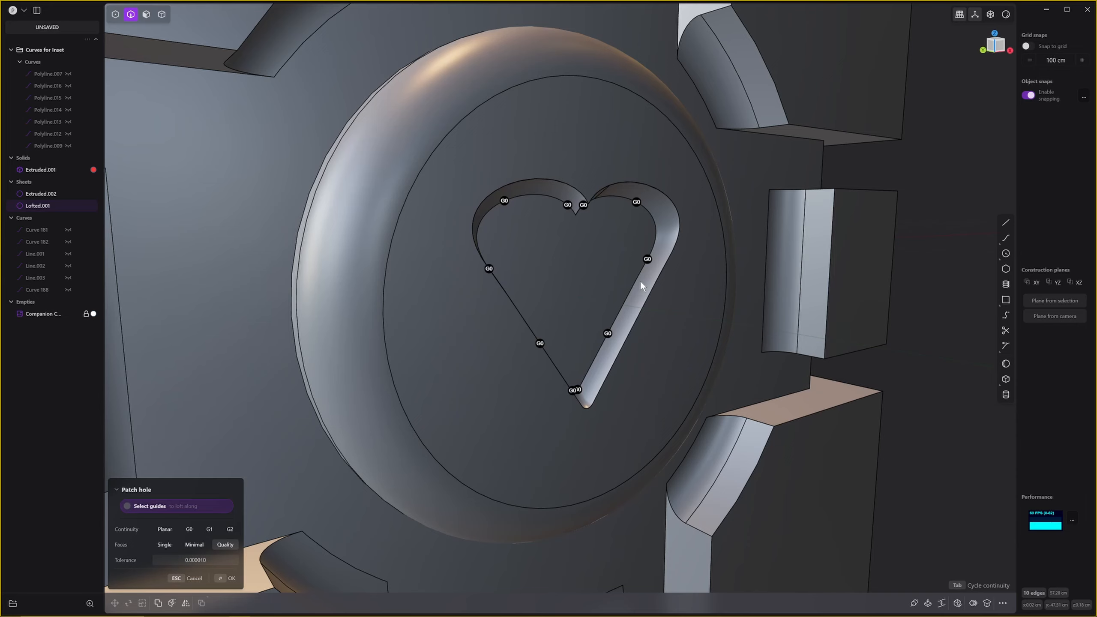
{"action": "key", "text": "Tab"}
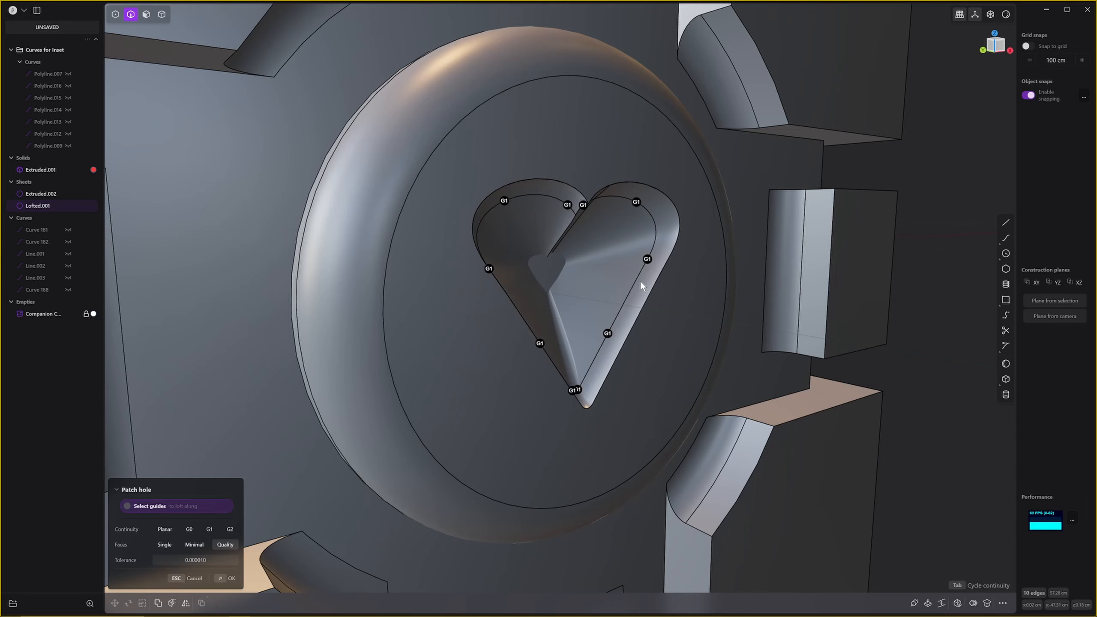
{"action": "middle_click_drag", "start_coordinate": [641, 281], "coordinate": [568, 291]}
{"action": "key", "text": "Tab"}
{"action": "key", "text": "Tab"}
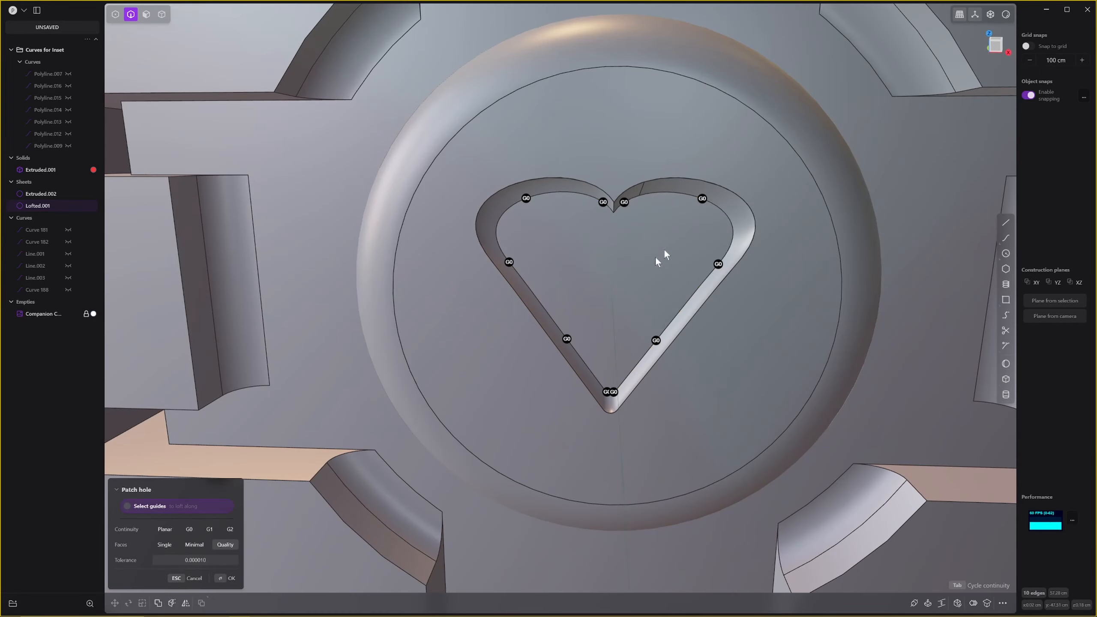
{"action": "key", "text": "Return"}
{"action": "middle_click_drag", "start_coordinate": [629, 328], "coordinate": [710, 262]}
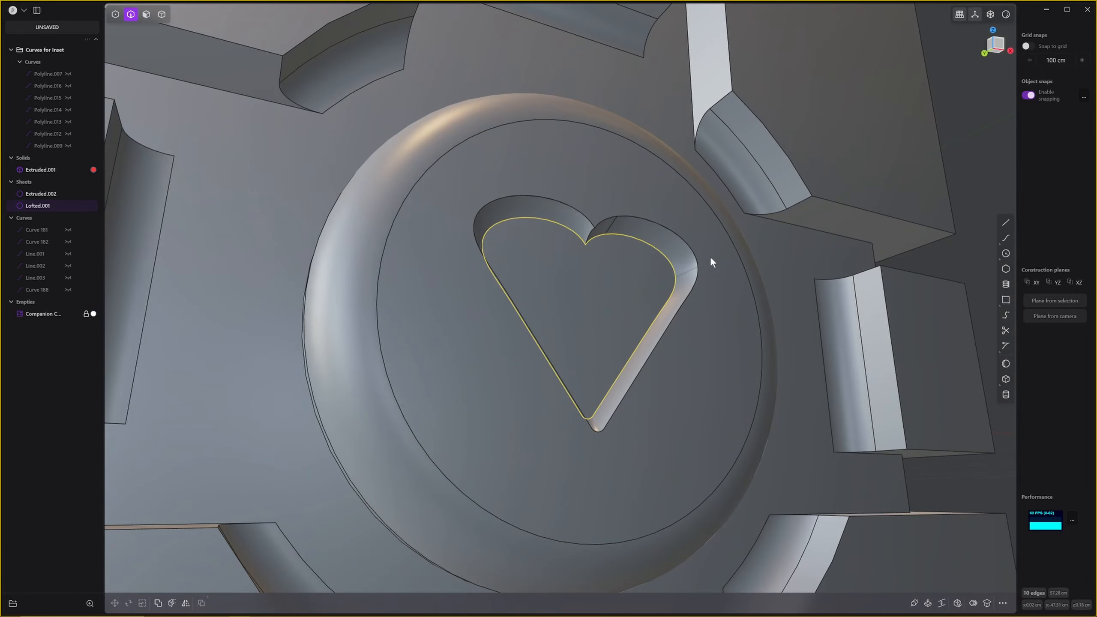
{"action": "double_click", "coordinate": [657, 246]}
{"action": "key", "text": "e"}
{"action": "middle_click_drag", "start_coordinate": [647, 243], "coordinate": [652, 273]}
Hide the cube solid to isolate the emblem disc and the lofted heart wall.
{"action": "key", "text": "4"}
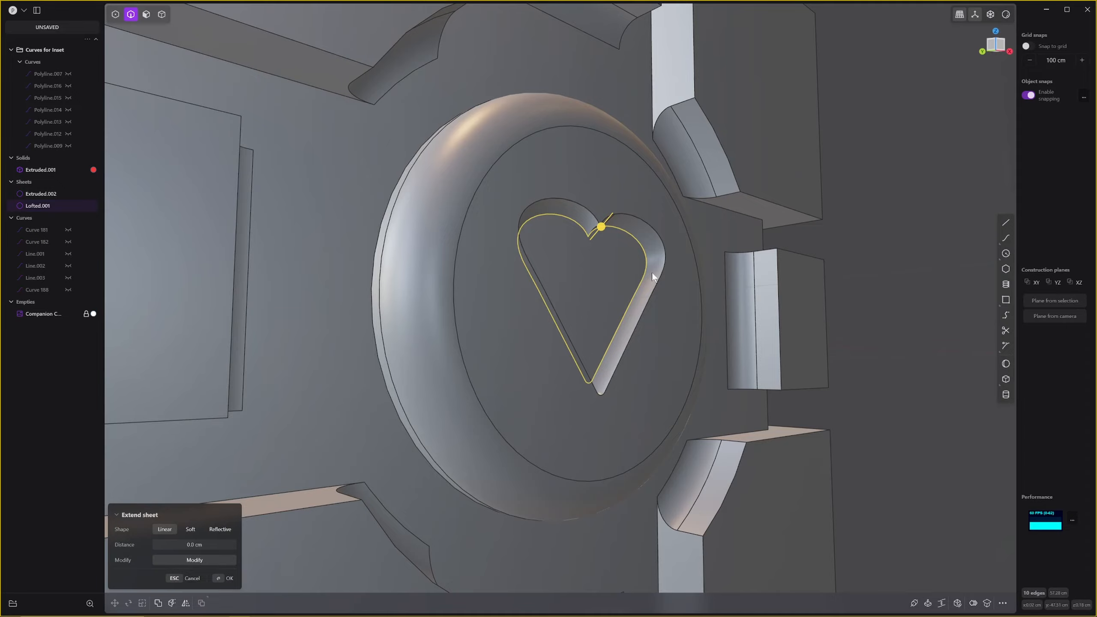
{"action": "left_click", "coordinate": [666, 178]}
{"action": "key", "text": "h"}
{"action": "middle_click_drag", "start_coordinate": [705, 159], "coordinate": [717, 223]}
{"action": "scroll", "coordinate": [567, 281], "scroll_direction": "up", "scroll_amount": 3}
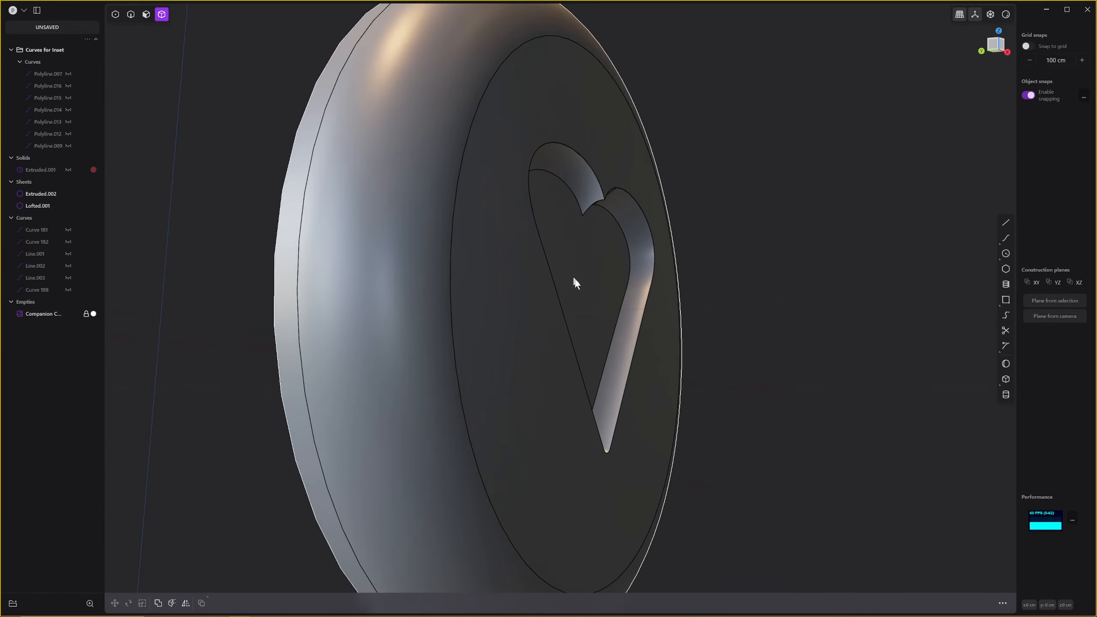
{"action": "middle_click_drag", "start_coordinate": [573, 277], "coordinate": [289, 245]}
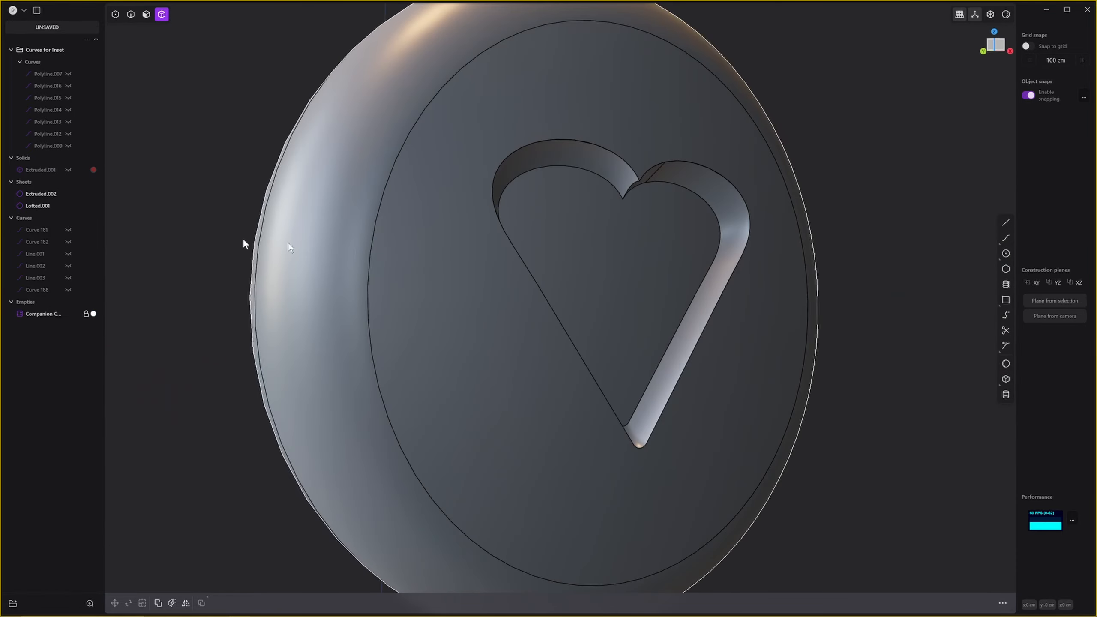
Select the disc sheet Extruded.002 and the heart wall sheet Lofted.001 together.
{"action": "left_click", "coordinate": [37, 208]}
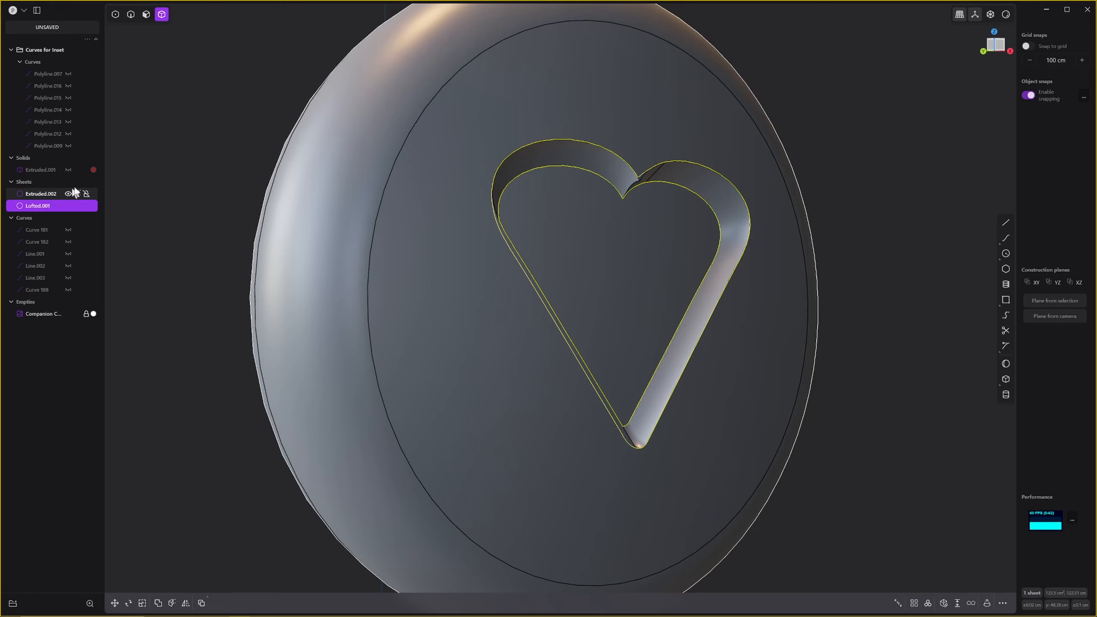
{"action": "left_click", "coordinate": [46, 195], "text": "shift"}
{"action": "scroll", "coordinate": [419, 235], "scroll_direction": "down", "scroll_amount": 3}
{"action": "middle_click_drag", "start_coordinate": [418, 235], "coordinate": [528, 243]}
{"action": "left_click", "coordinate": [36, 205], "text": "ctrl"}
{"action": "left_click", "coordinate": [37, 205], "text": "shift"}
{"action": "scroll", "coordinate": [528, 243], "scroll_direction": "down", "scroll_amount": 3}
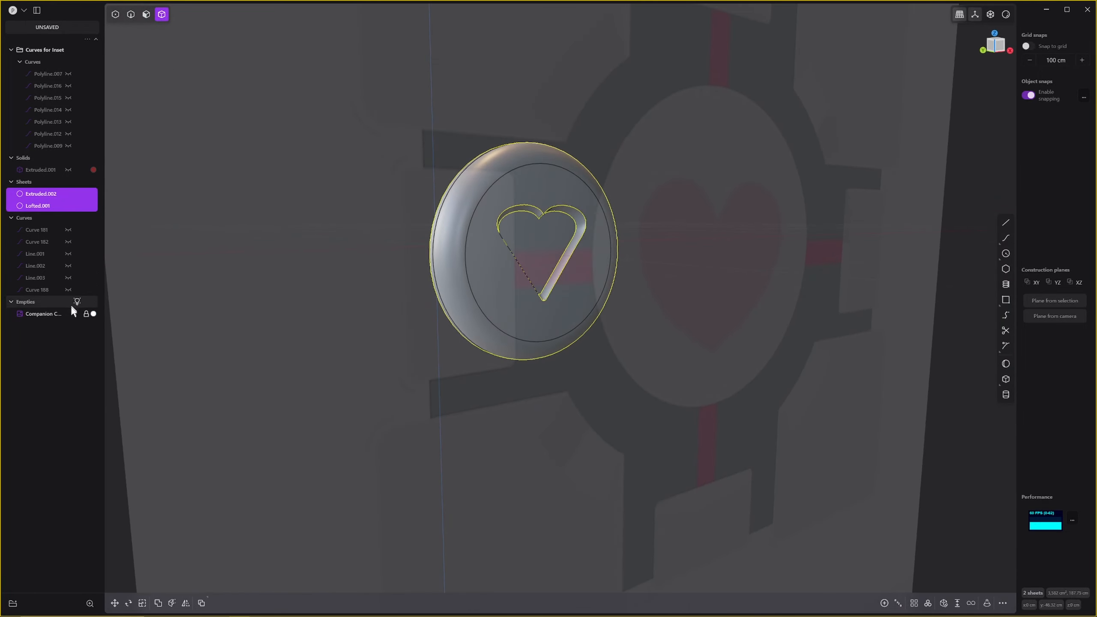
Hide the Companion Cube reference image so only the heart disc remains in view.
{"action": "left_click", "coordinate": [76, 314]}
{"action": "scroll", "coordinate": [530, 256], "scroll_direction": "up", "scroll_amount": 5}
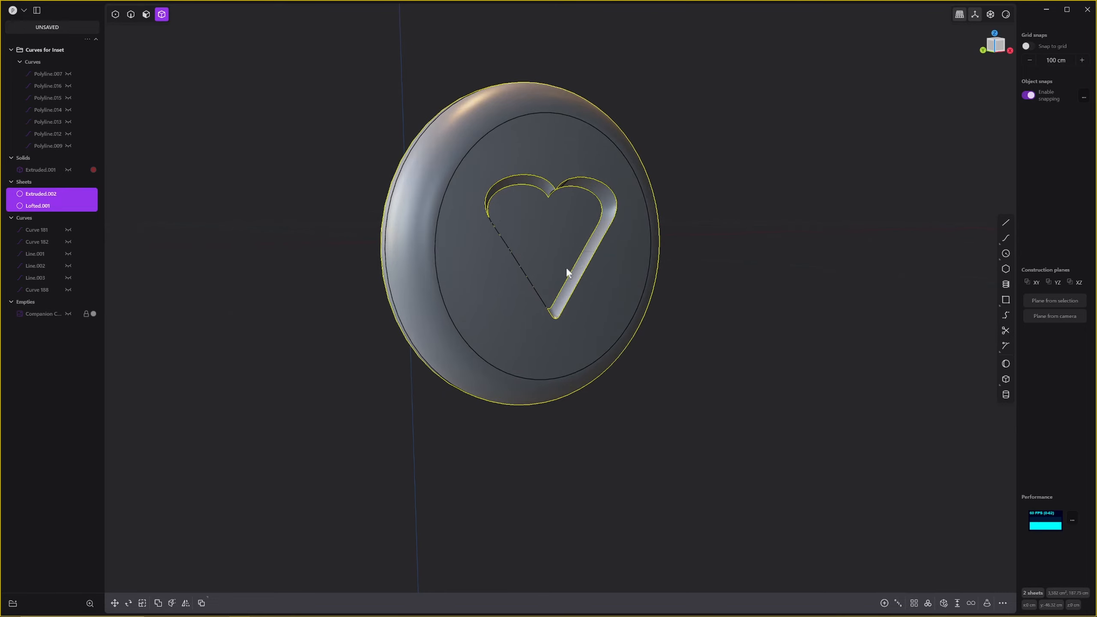
Join the disc sheet with the lofted heart wall, and undo that join.
{"action": "key", "text": "j"}
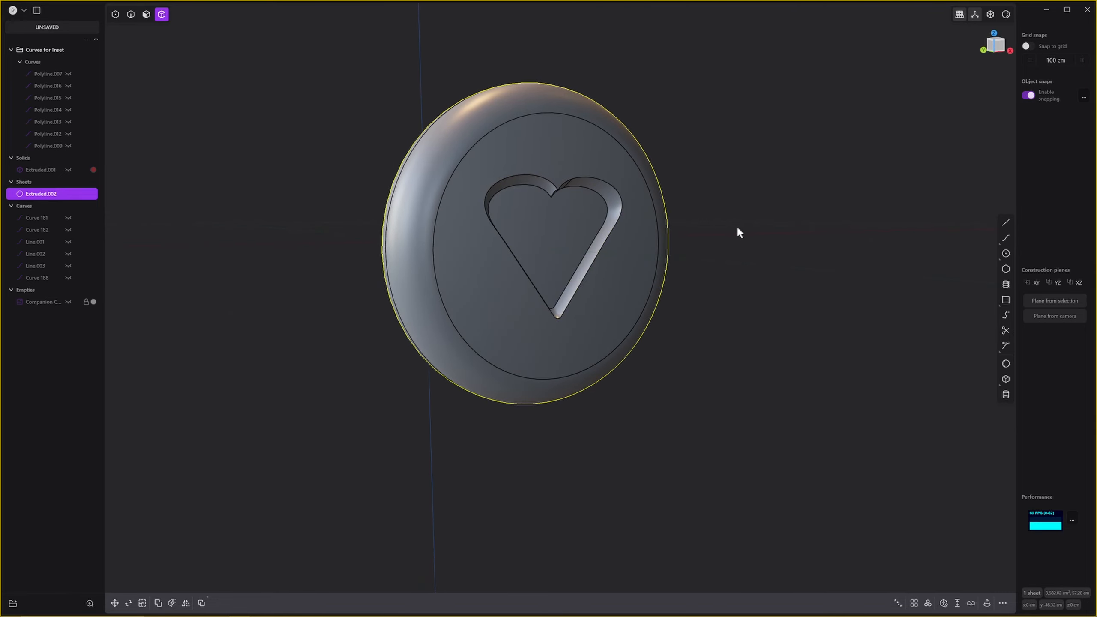
{"action": "left_click", "coordinate": [734, 243]}
{"action": "key", "text": "ctrl+z"}
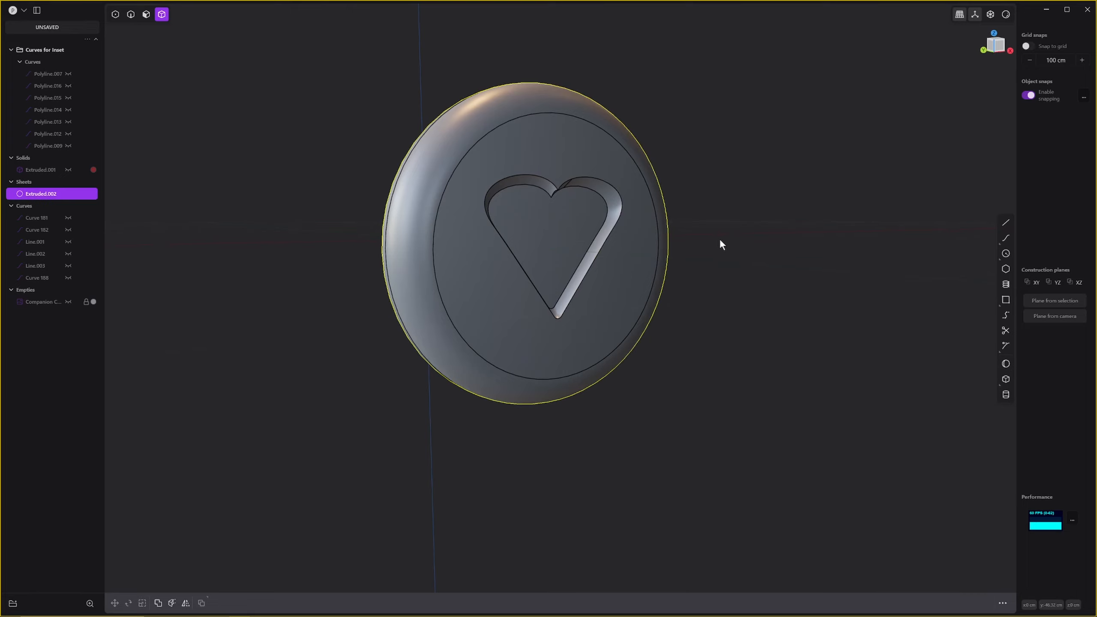
{"action": "key", "text": "ctrl+z"}
Try a Boolean union of the disc sheet and the lofted heart wall.
{"action": "middle_click_drag", "start_coordinate": [716, 240], "coordinate": [707, 241]}
{"action": "key", "text": "q"}
{"action": "key", "text": "q"}
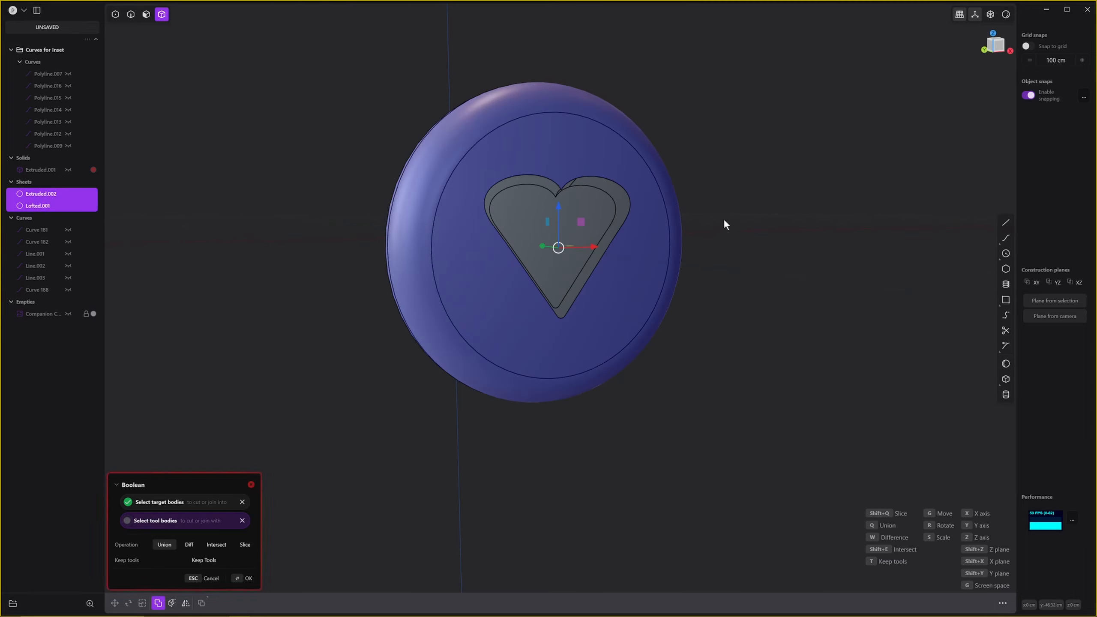
{"action": "left_click", "coordinate": [605, 187]}
{"action": "key", "text": "Return"}
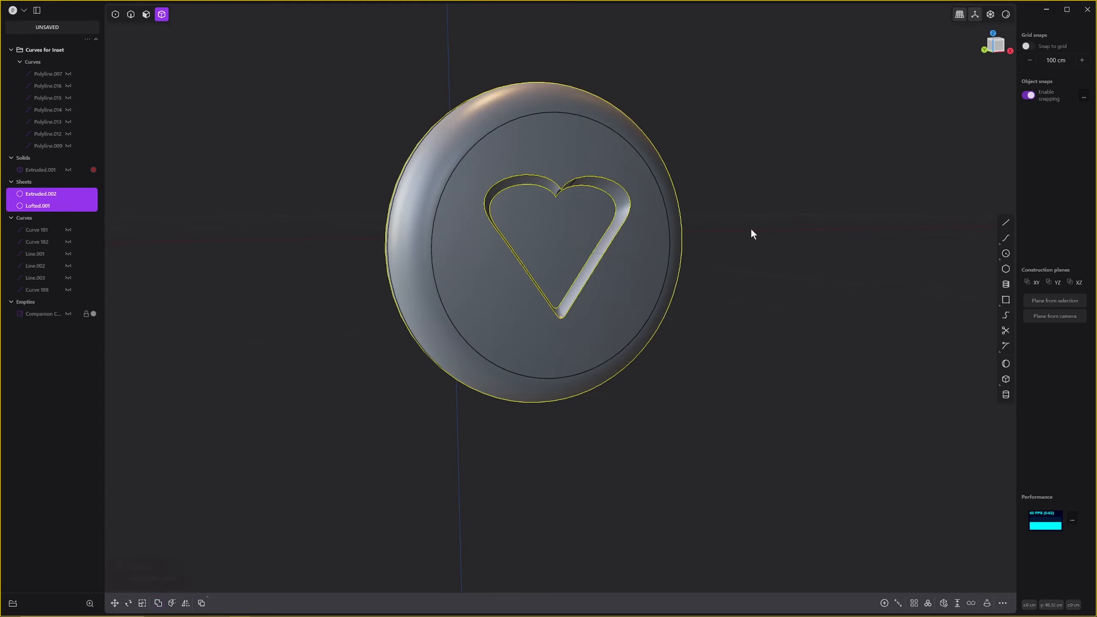
{"action": "middle_click_drag", "start_coordinate": [751, 228], "coordinate": [641, 269]}
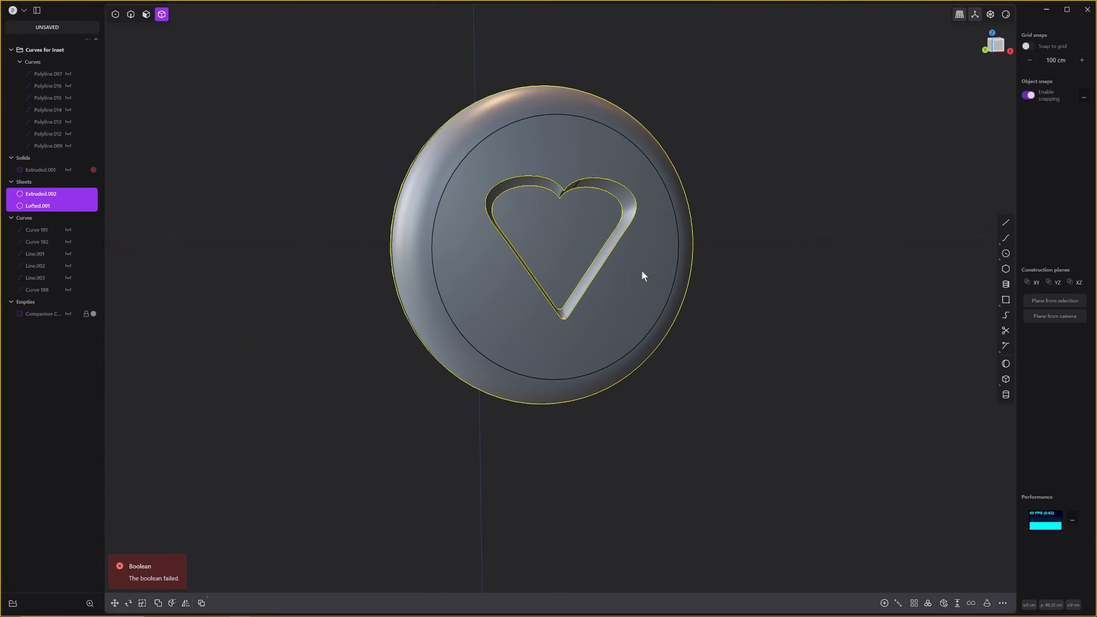
Join the disc sheet and the lofted heart wall into one sheet.
{"action": "key", "text": "j"}
{"action": "left_click", "coordinate": [744, 176]}
{"action": "middle_click_drag", "start_coordinate": [744, 176], "coordinate": [686, 173]}
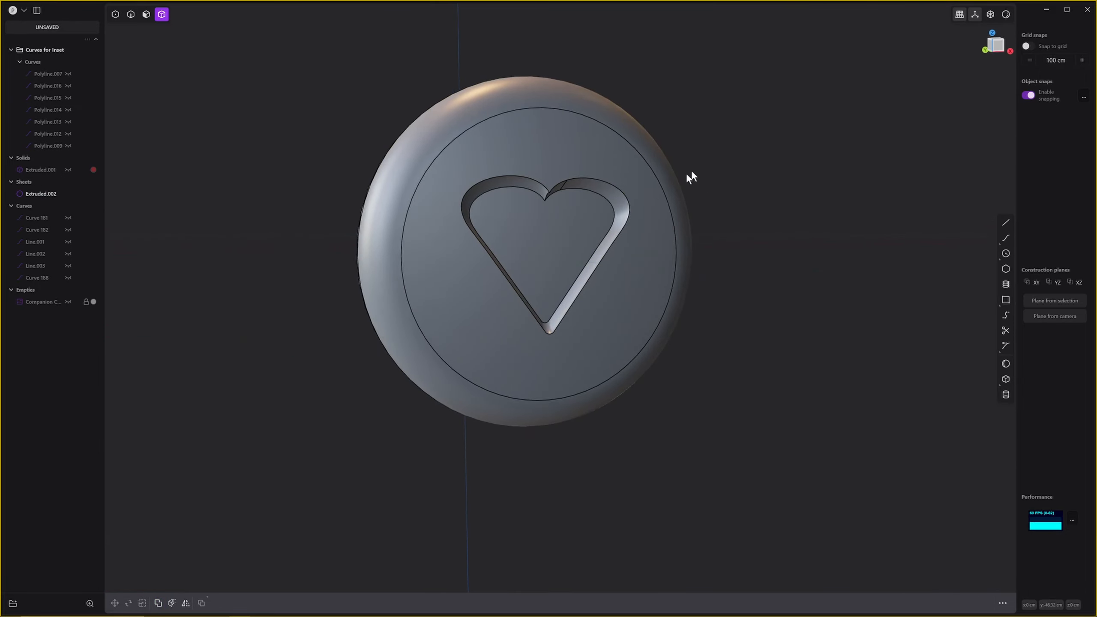
Patch the open inner edge loop of the heart recess to close the body into a solid.
{"action": "key", "text": "2"}
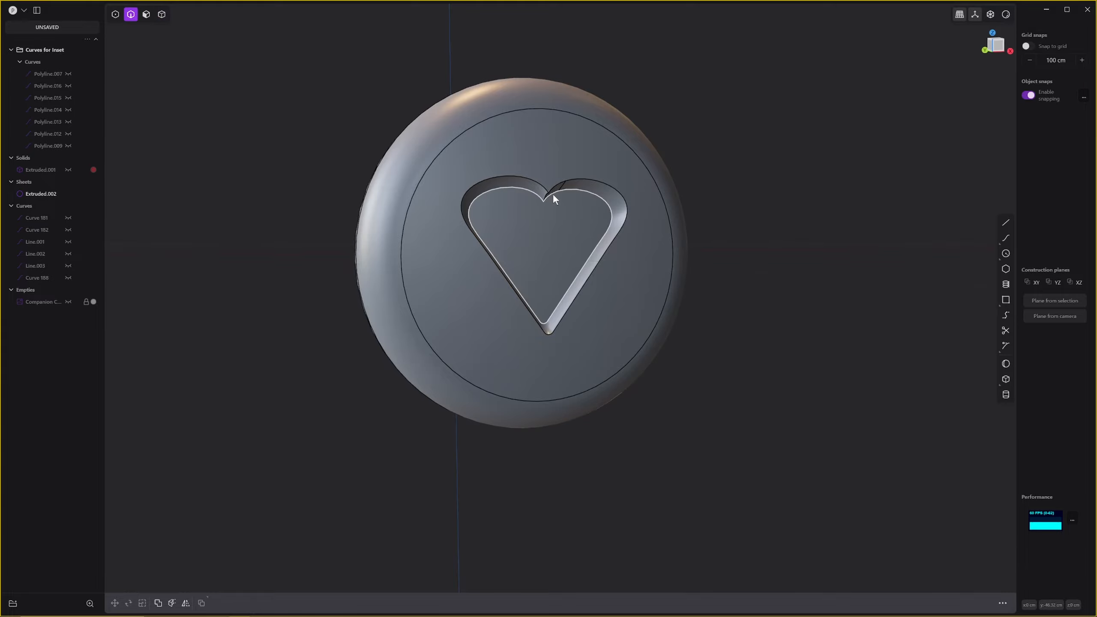
{"action": "left_click", "coordinate": [553, 193]}
{"action": "key", "text": "e"}
{"action": "middle_click_drag", "start_coordinate": [552, 193], "coordinate": [528, 178]}
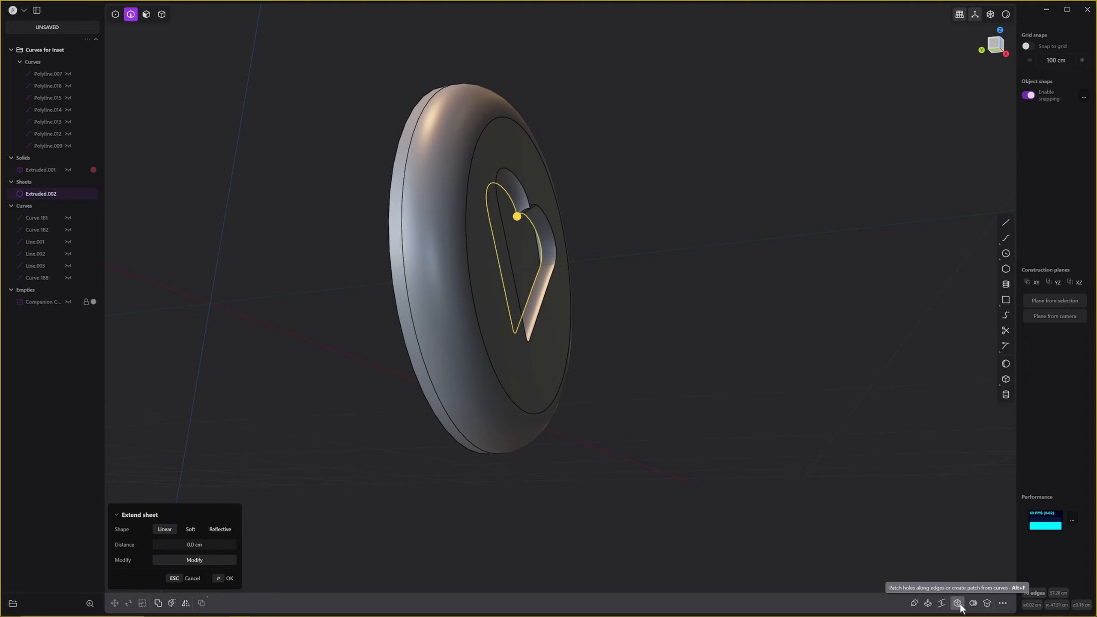
{"action": "middle_click_drag", "start_coordinate": [701, 314], "coordinate": [654, 318]}
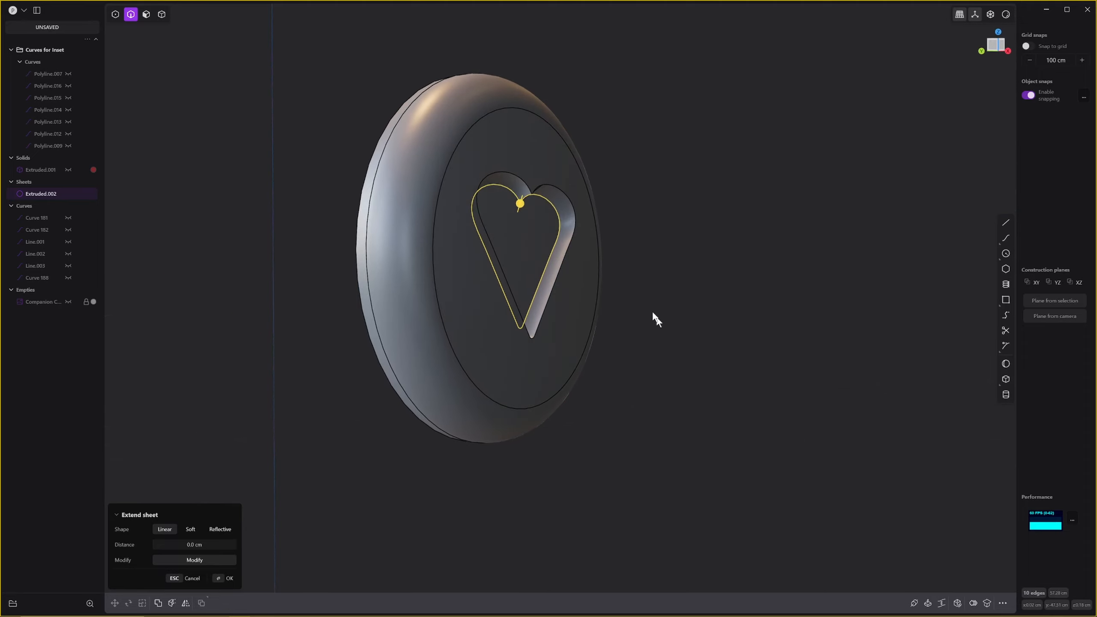
{"action": "left_click", "coordinate": [957, 603]}
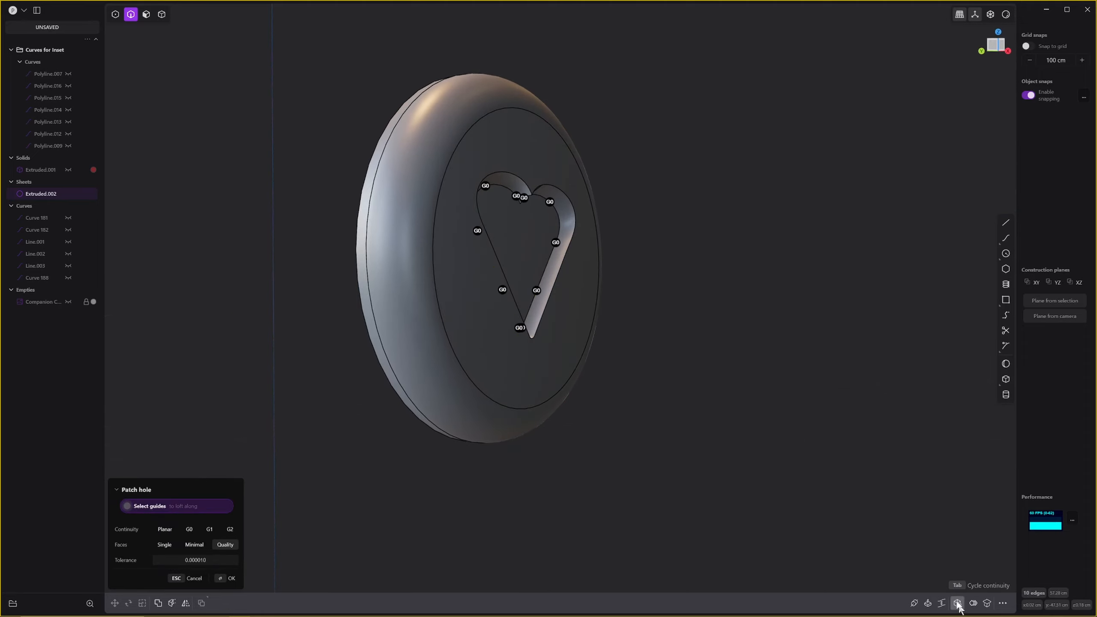
{"action": "key", "text": "Return"}
Fillet the sharp edge at the heart recess's upper notch by about 0.48 cm.
{"action": "middle_click_drag", "start_coordinate": [739, 294], "coordinate": [687, 220]}
{"action": "scroll", "coordinate": [569, 199], "scroll_direction": "up", "scroll_amount": 3}
{"action": "left_click", "coordinate": [604, 248]}
{"action": "key", "text": "b"}
{"action": "scroll", "coordinate": [613, 270], "scroll_direction": "up", "scroll_amount": 5}
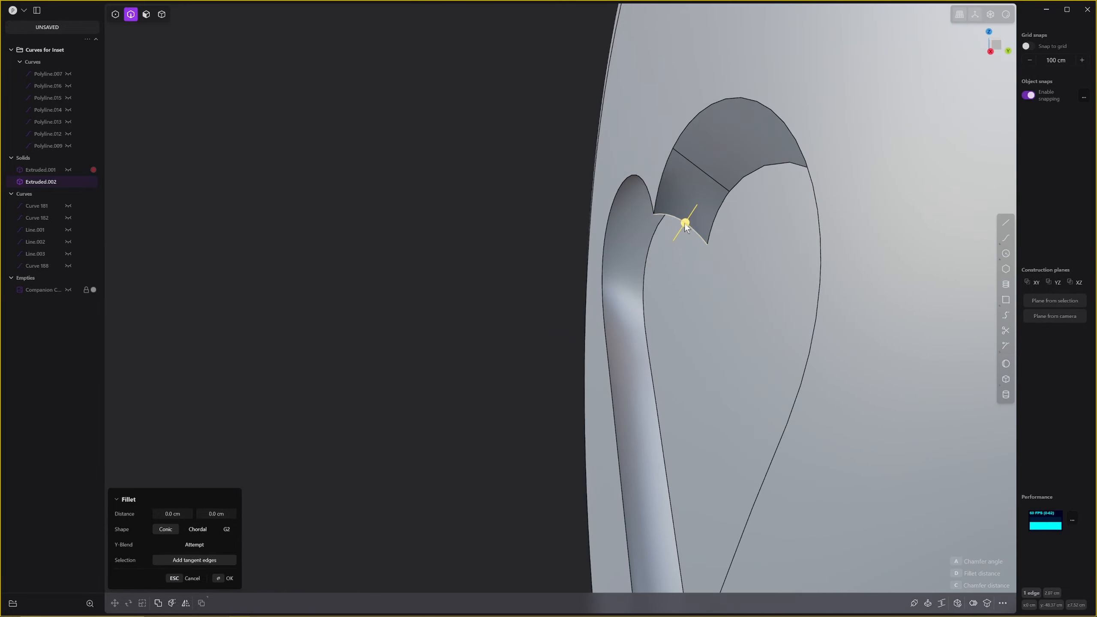
{"action": "left_click_drag", "start_coordinate": [688, 220], "coordinate": [688, 219]}
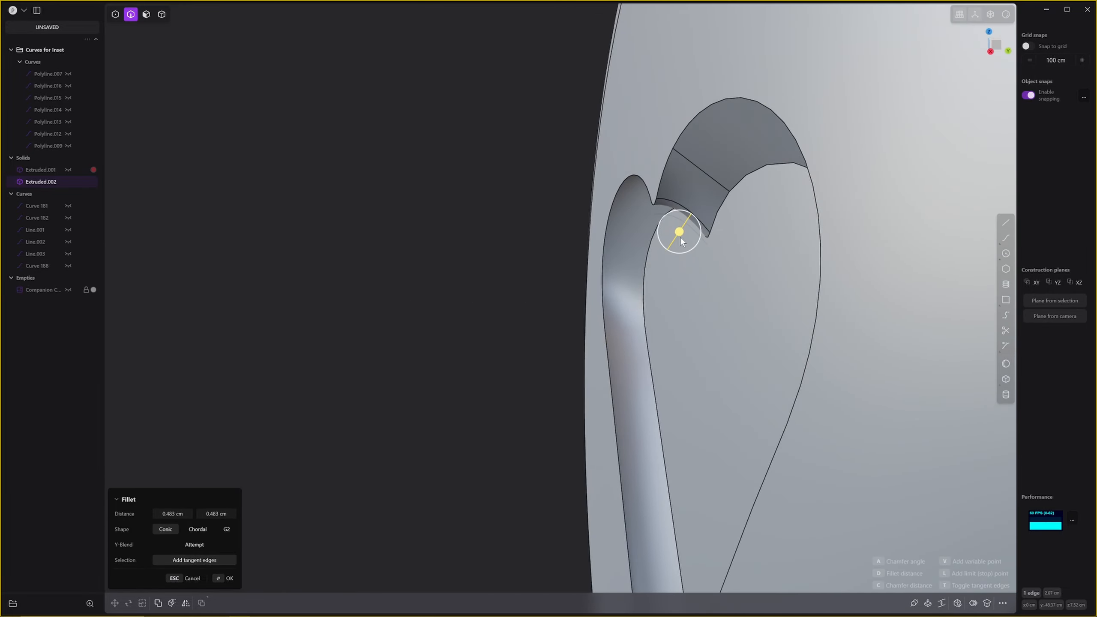
{"action": "key", "text": "Return"}
Fillet the outer rim edge of the heart recess all the way around.
{"action": "middle_click_drag", "start_coordinate": [727, 319], "coordinate": [515, 150]}
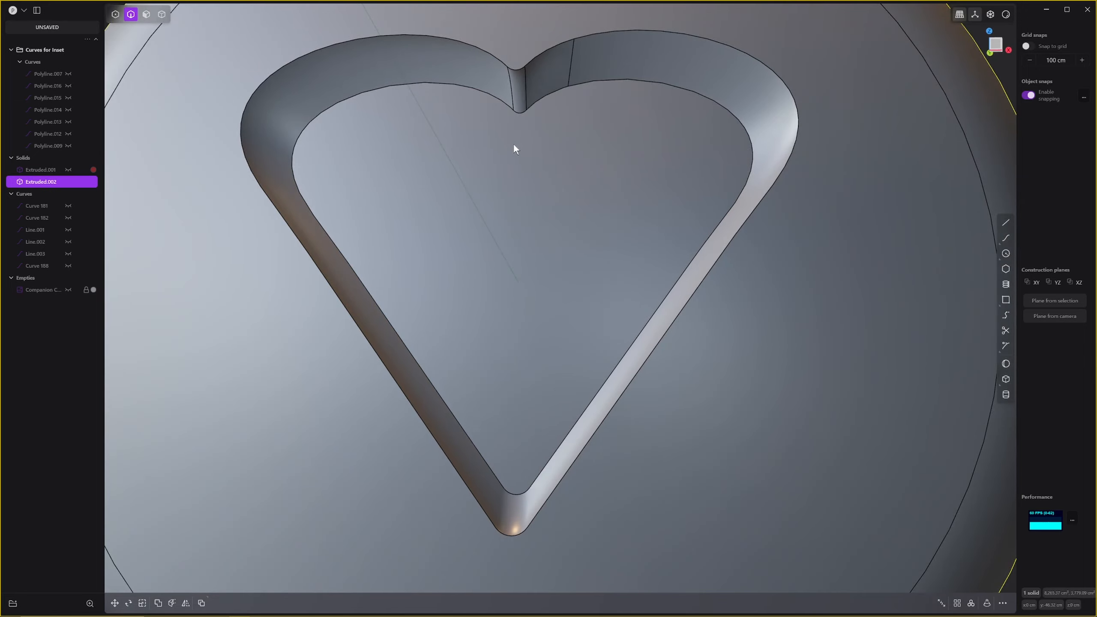
{"action": "middle_click_drag", "start_coordinate": [480, 96], "coordinate": [506, 187]}
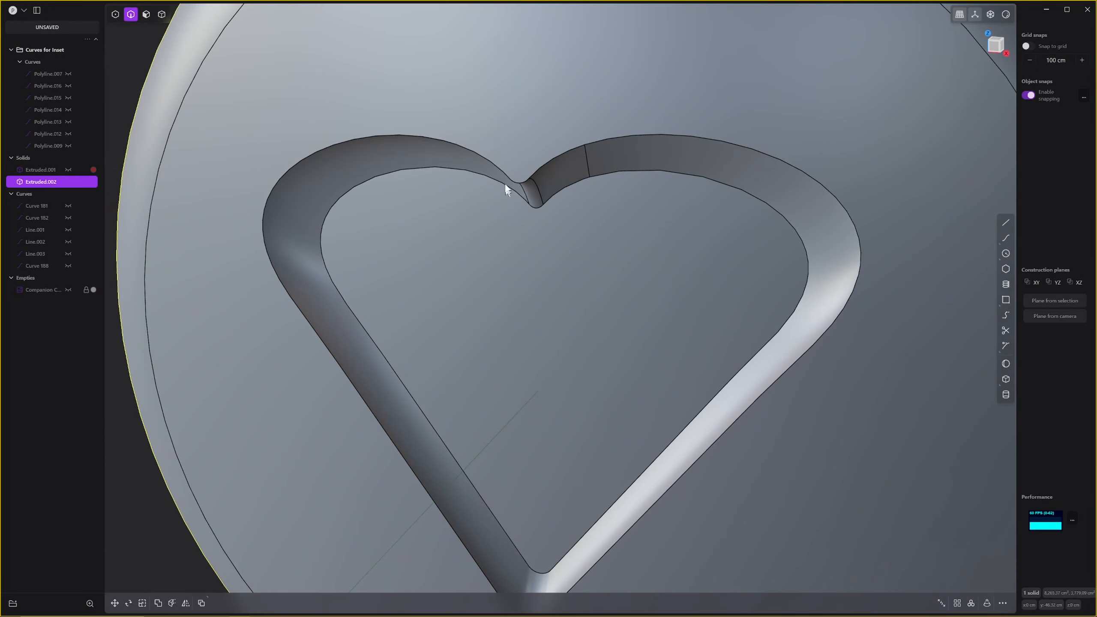
{"action": "left_click", "coordinate": [504, 173]}
{"action": "key", "text": "f"}
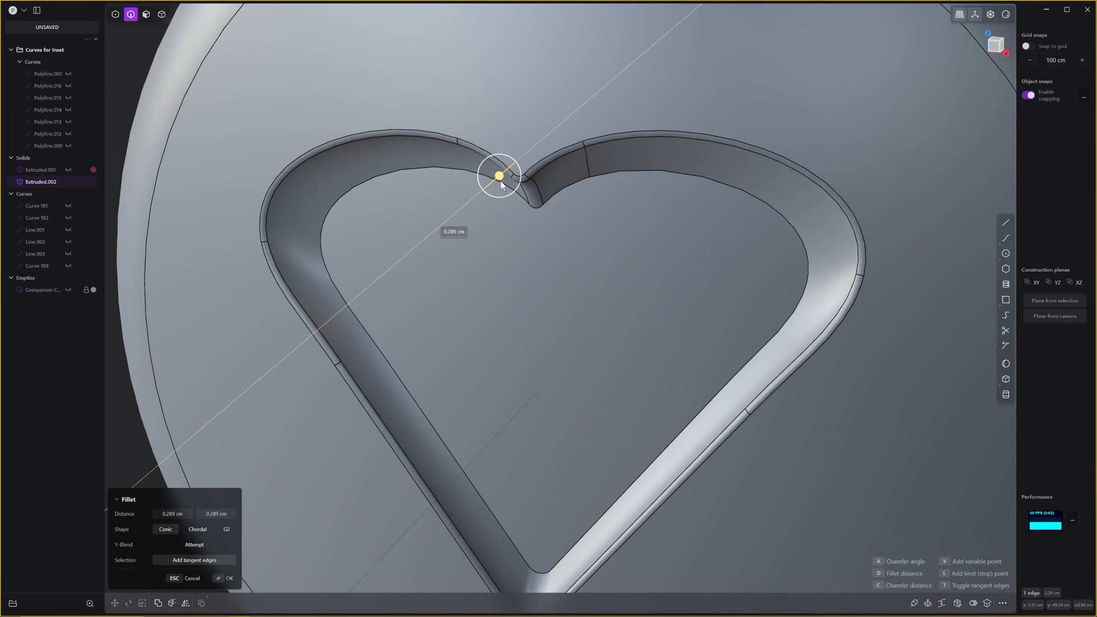
{"action": "left_click", "coordinate": [497, 192]}
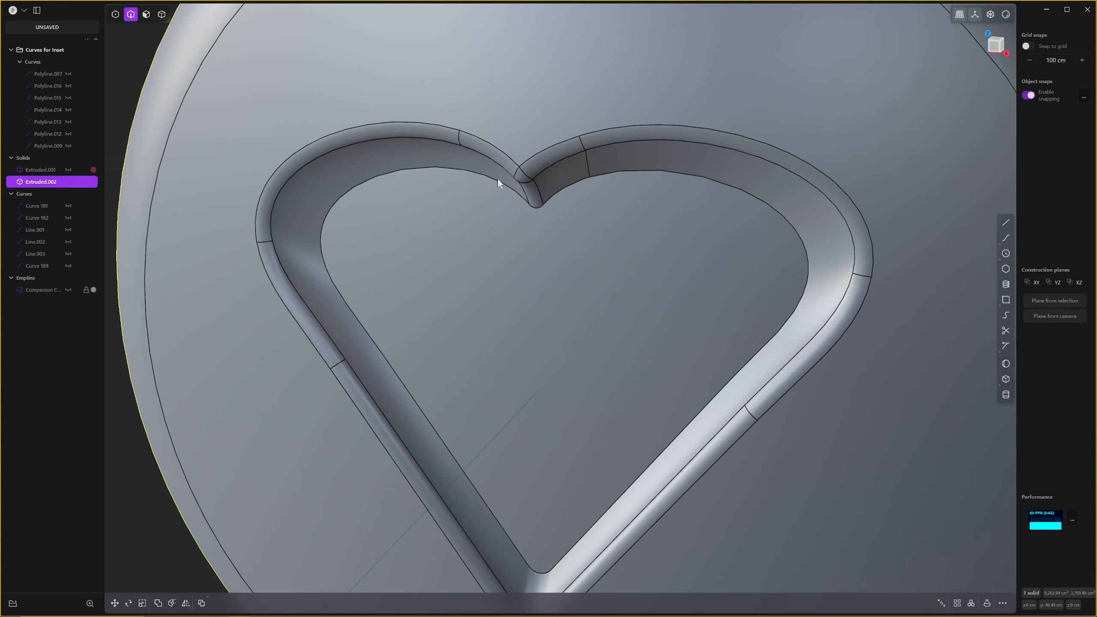
Fillet the edge around the floor of the heart recess by about 1.284 cm.
{"action": "left_click", "coordinate": [498, 184]}
{"action": "key", "text": "f"}
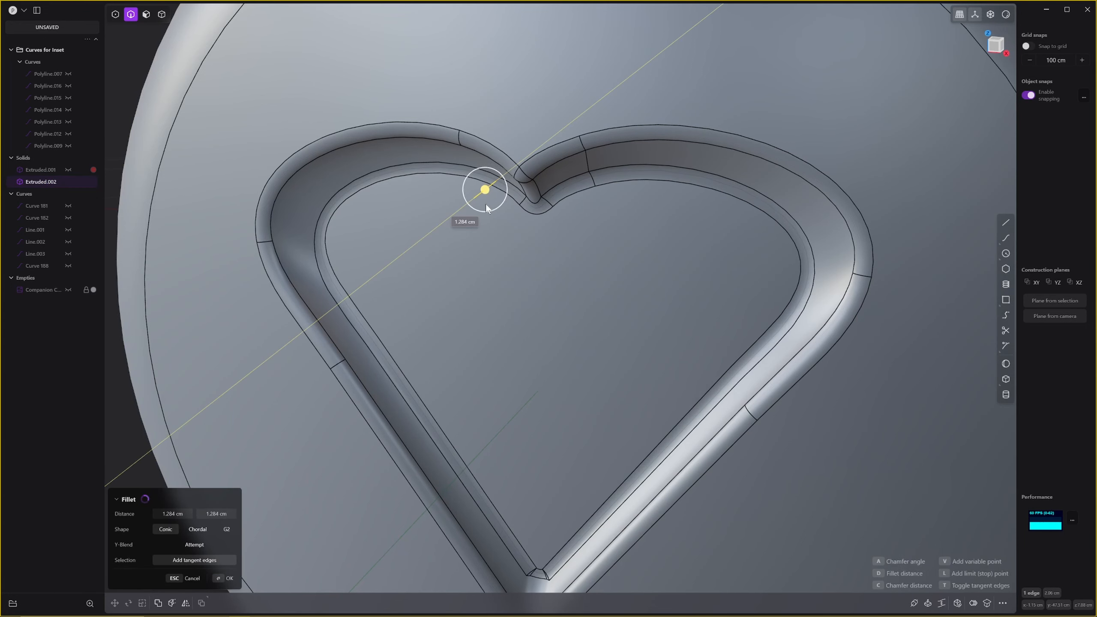
{"action": "middle_click_drag", "start_coordinate": [486, 204], "coordinate": [499, 221]}
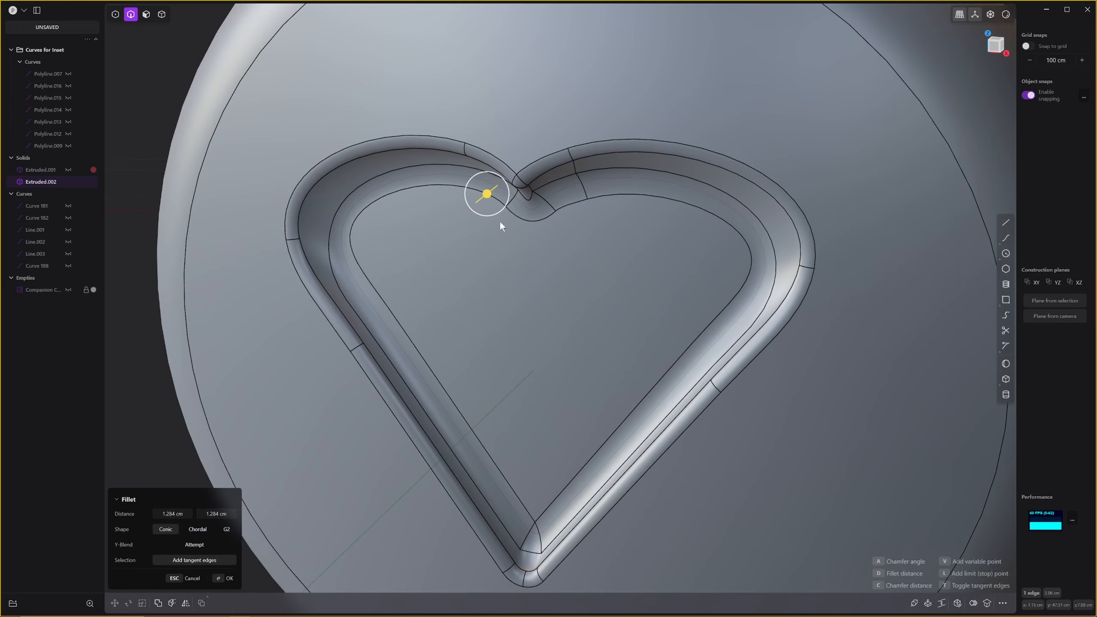
{"action": "scroll", "coordinate": [551, 263], "scroll_direction": "down", "scroll_amount": 3}
{"action": "key", "text": "Return"}
Show the hidden cube body Extruded.001 together with the heart disc.
{"action": "middle_click_drag", "start_coordinate": [552, 263], "coordinate": [797, 257]}
{"action": "scroll", "coordinate": [676, 288], "scroll_direction": "down", "scroll_amount": 4}
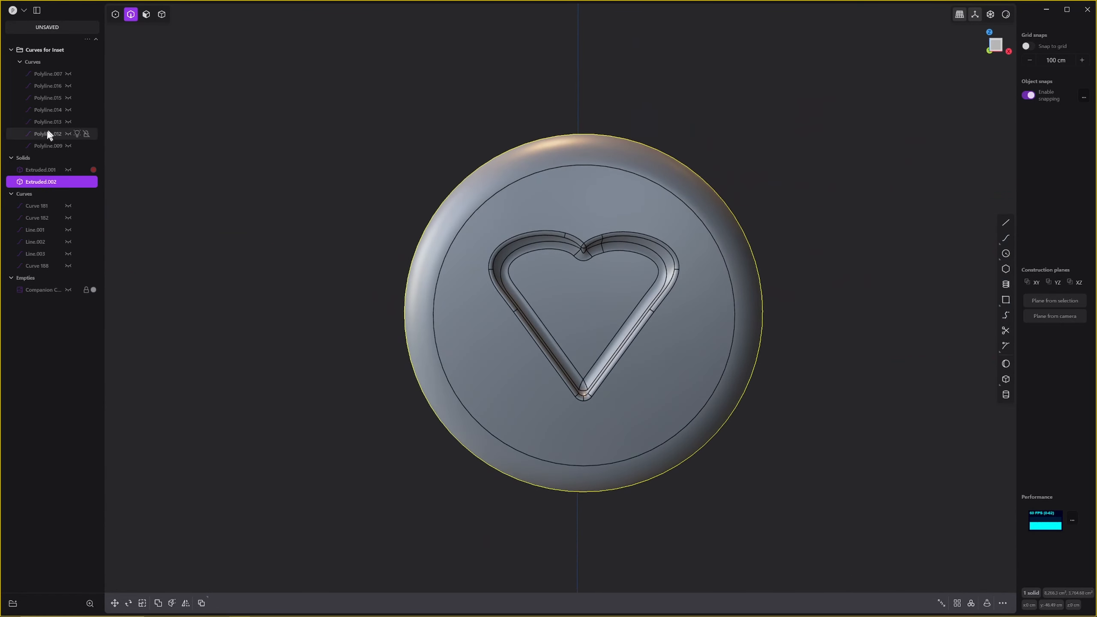
{"action": "left_click", "coordinate": [68, 169]}
{"action": "scroll", "coordinate": [520, 244], "scroll_direction": "down", "scroll_amount": 4}
{"action": "middle_click_drag", "start_coordinate": [688, 298], "coordinate": [666, 307]}
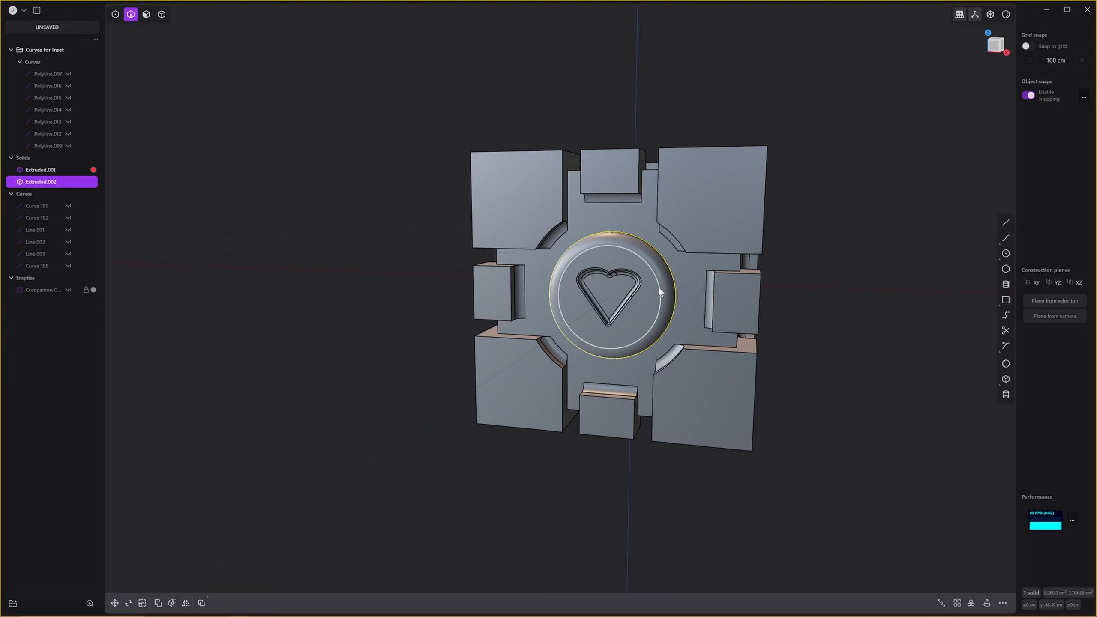
Scale the heart disc solid down uniformly to about 0.84 of its size.
{"action": "key", "text": "4"}
{"action": "key", "text": "Escape"}
{"action": "middle_click_drag", "start_coordinate": [661, 276], "coordinate": [651, 269]}
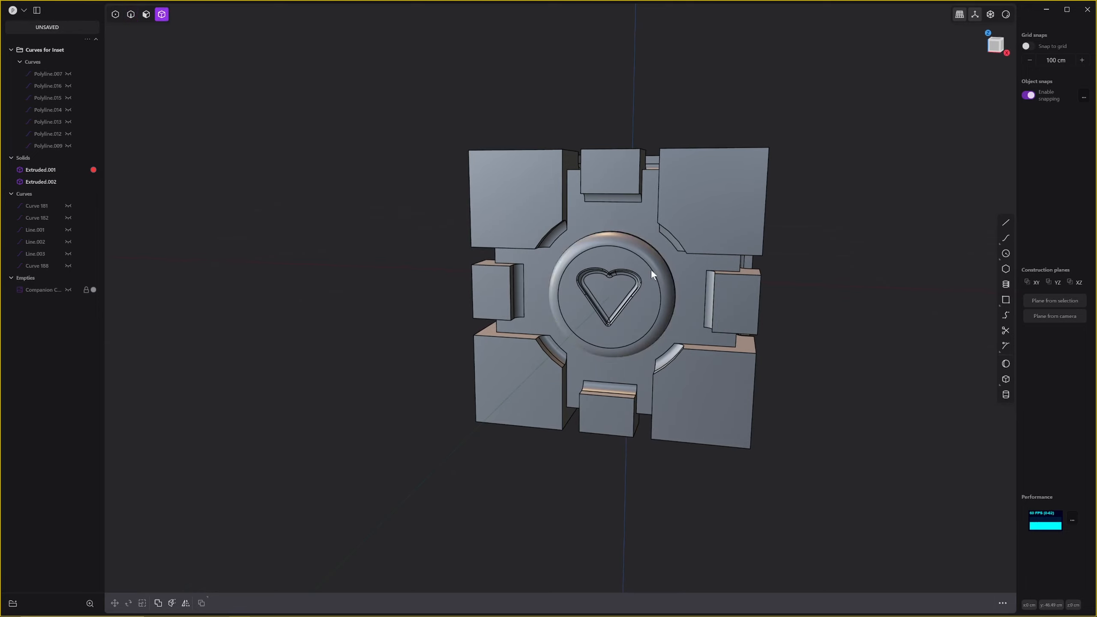
{"action": "left_click", "coordinate": [652, 269]}
{"action": "key", "text": "s"}
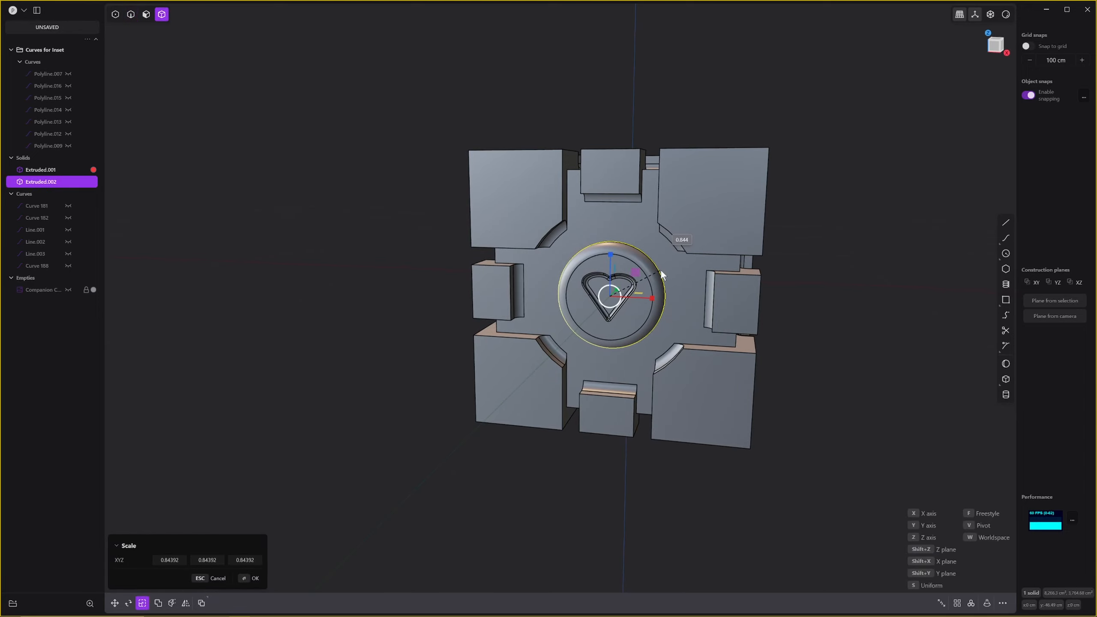
{"action": "left_click", "coordinate": [665, 271]}
Radial-array the heart disc around the cube's centre from the top view, with 4 instances over 360 degrees, and clear the selection.
{"action": "middle_click_drag", "start_coordinate": [665, 271], "coordinate": [698, 418]}
{"action": "left_click", "coordinate": [971, 603]}
{"action": "key", "text": "KP_7"}
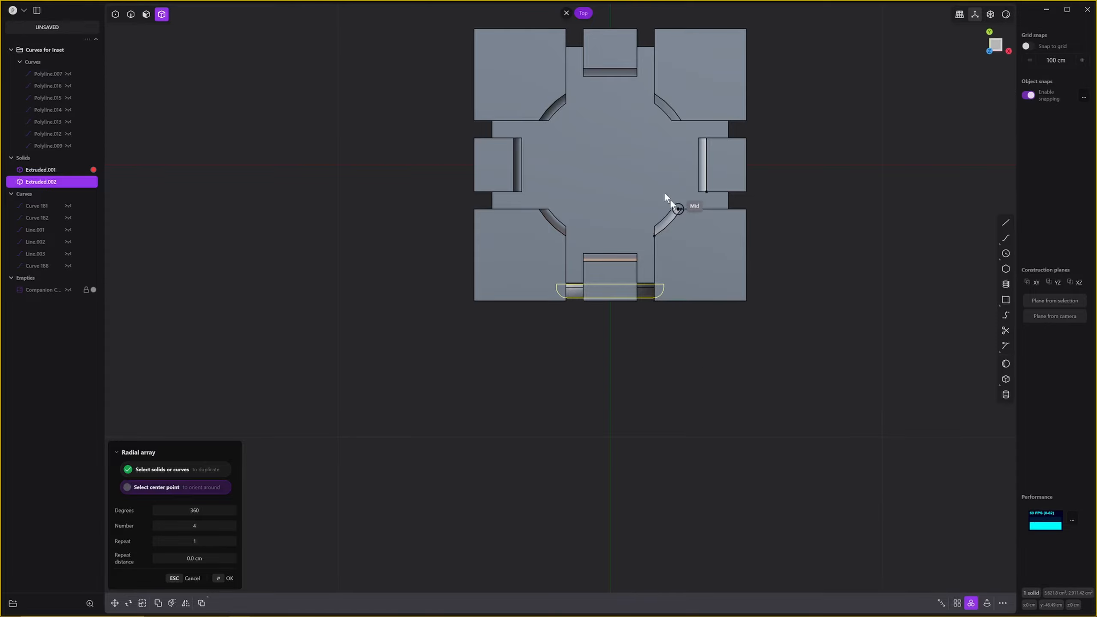
{"action": "left_click", "coordinate": [609, 166]}
{"action": "middle_click_drag", "start_coordinate": [778, 427], "coordinate": [648, 240]}
{"action": "scroll", "coordinate": [821, 465], "scroll_direction": "down", "scroll_amount": 2}
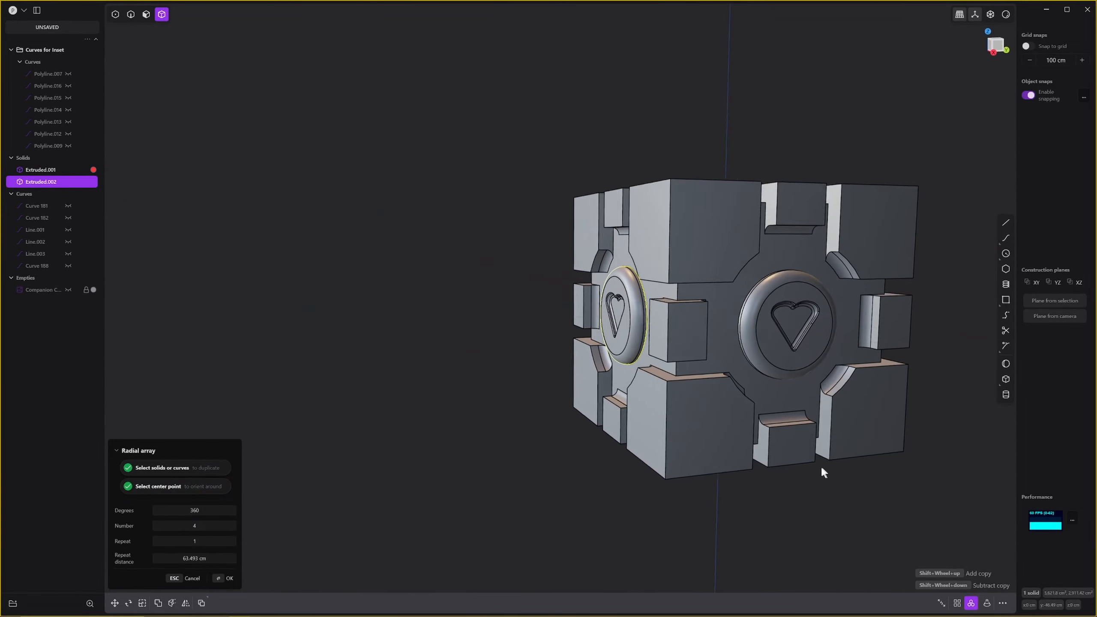
{"action": "middle_click_drag", "start_coordinate": [821, 465], "coordinate": [629, 360]}
{"action": "key", "text": "Return"}
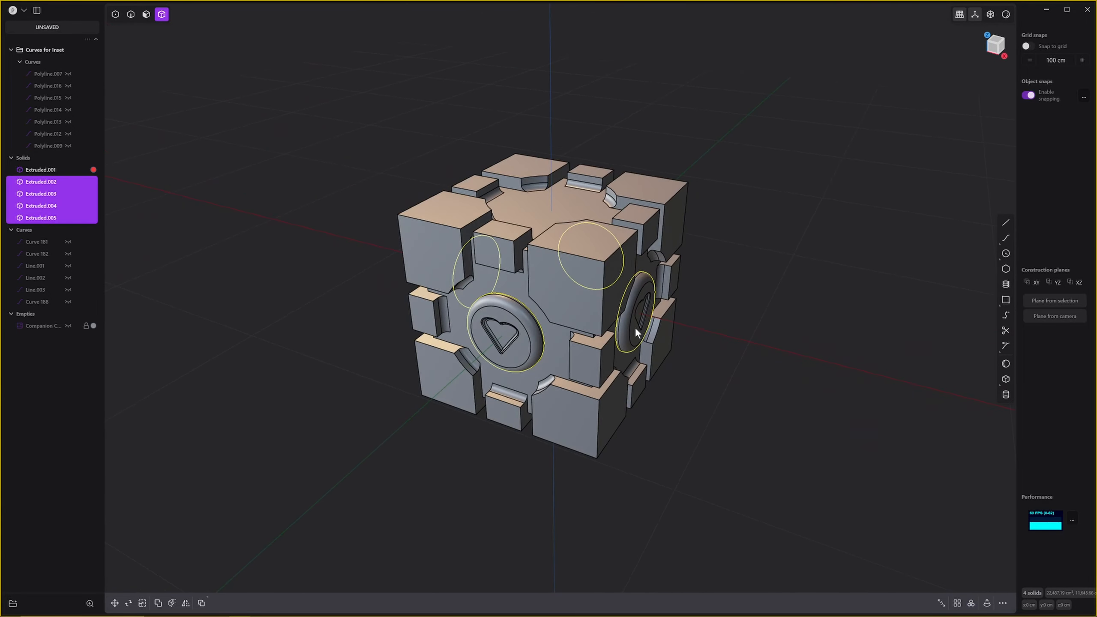
{"action": "key", "text": "Escape"}
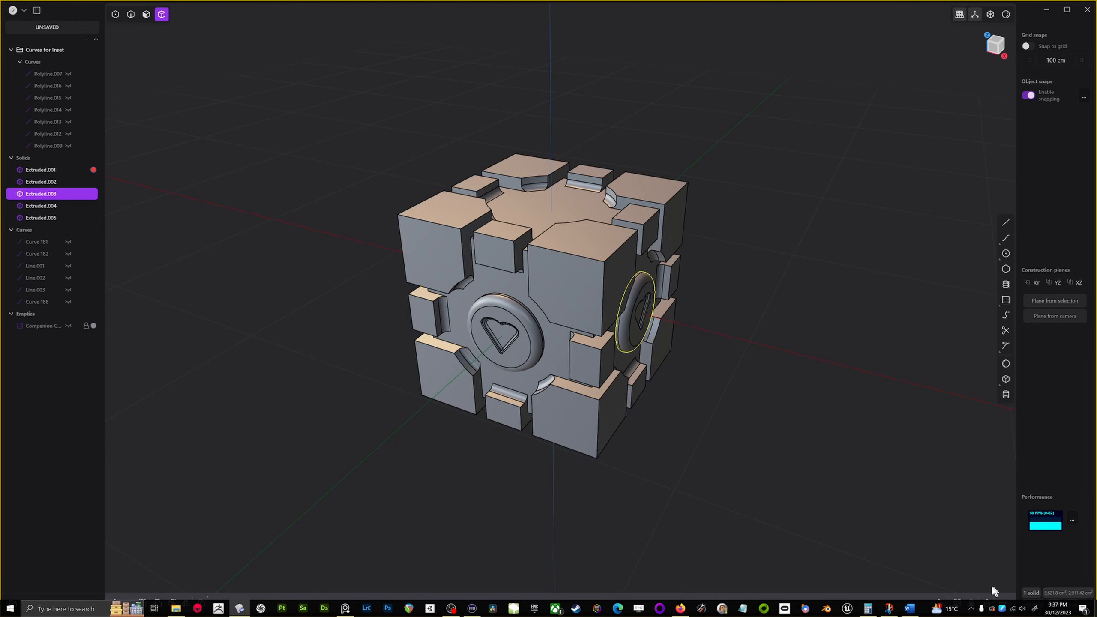
Try to radial-array the heart disc of the adjacent side face about its own centre, with the number of instances set to 2.
{"action": "left_click", "coordinate": [972, 603]}
{"action": "key", "text": "KP_3"}
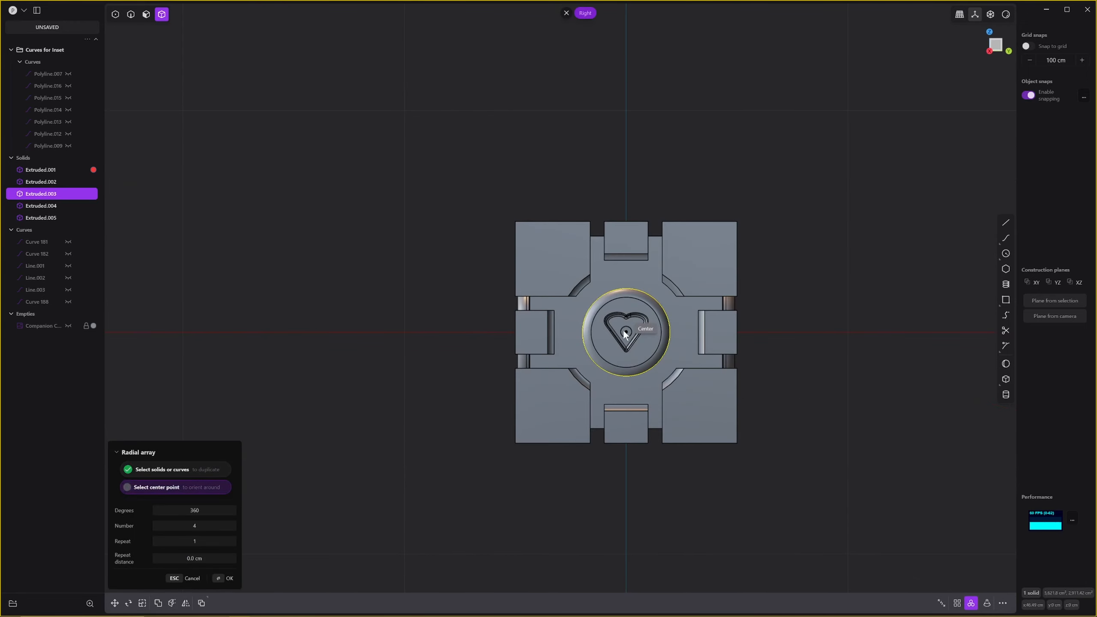
{"action": "middle_click_drag", "start_coordinate": [500, 411], "coordinate": [710, 421]}
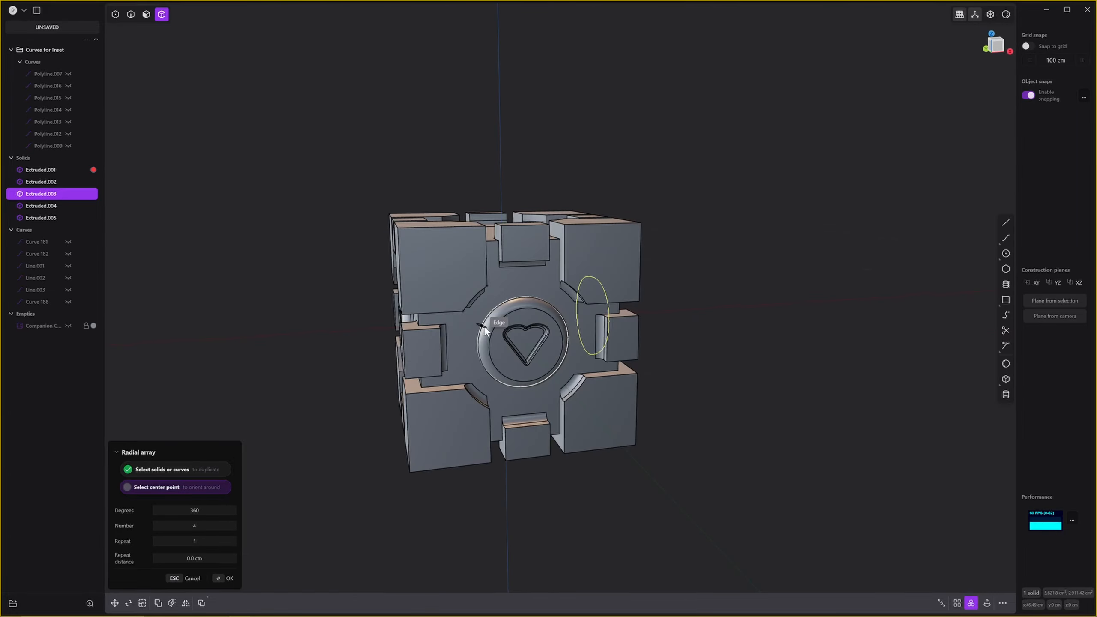
{"action": "left_click", "coordinate": [528, 339]}
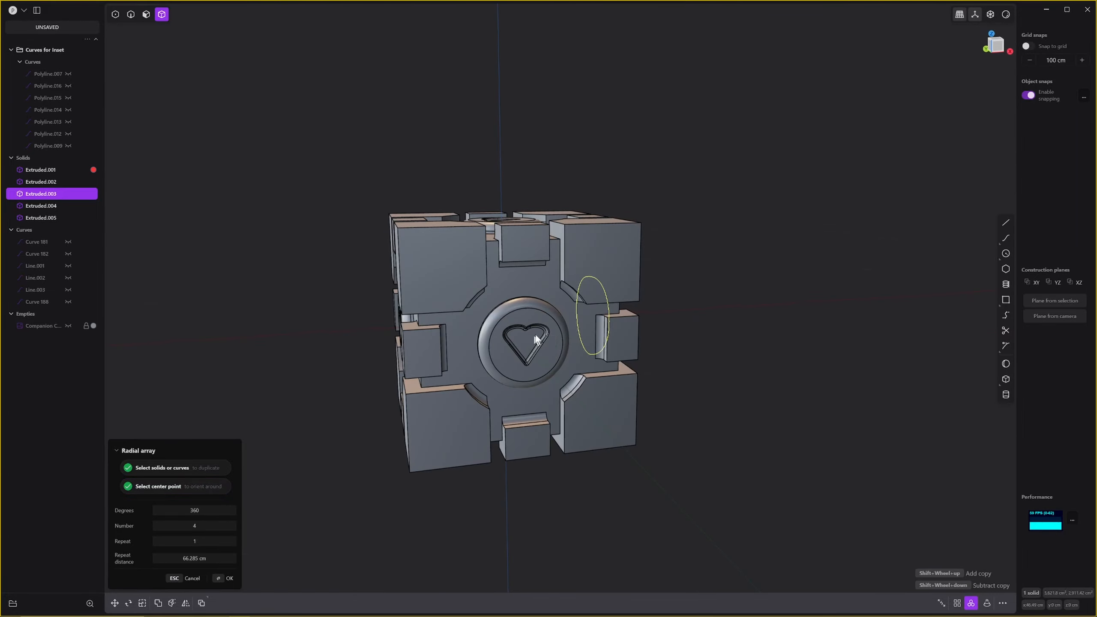
{"action": "middle_click_drag", "start_coordinate": [535, 334], "coordinate": [661, 309]}
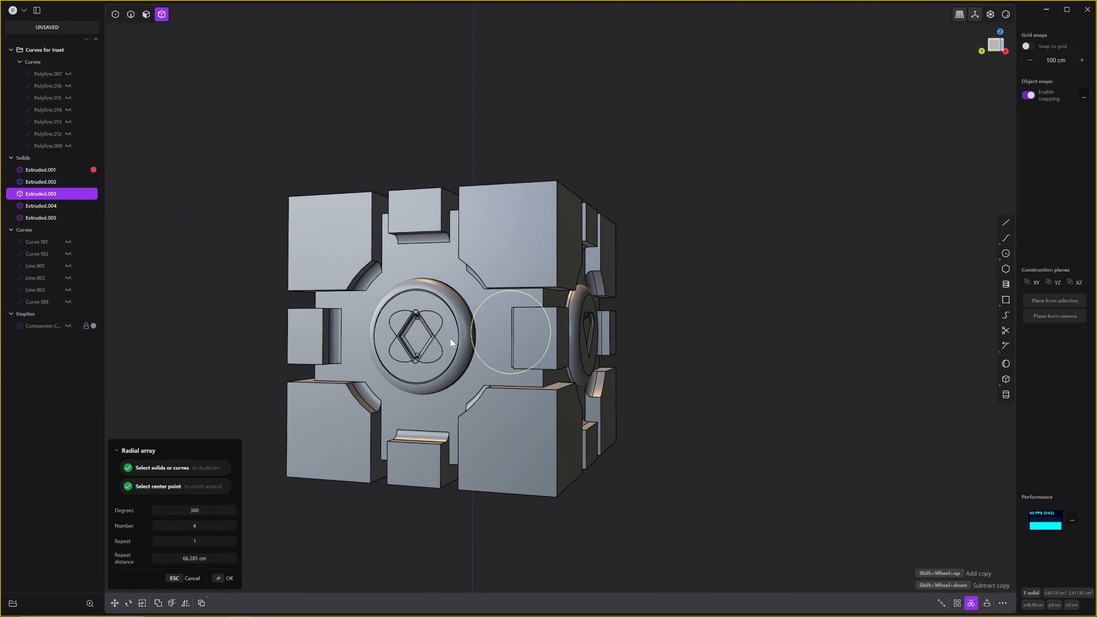
{"action": "scroll", "coordinate": [439, 387], "scroll_direction": "down", "scroll_amount": 2, "text": "shift"}
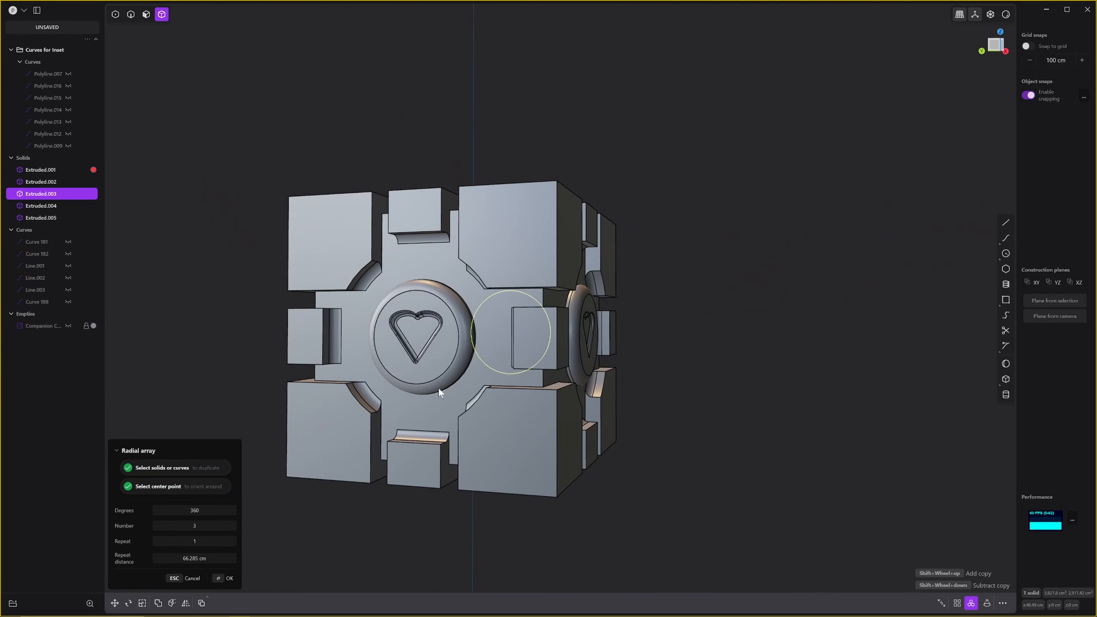
{"action": "middle_click_drag", "start_coordinate": [439, 388], "coordinate": [398, 454]}
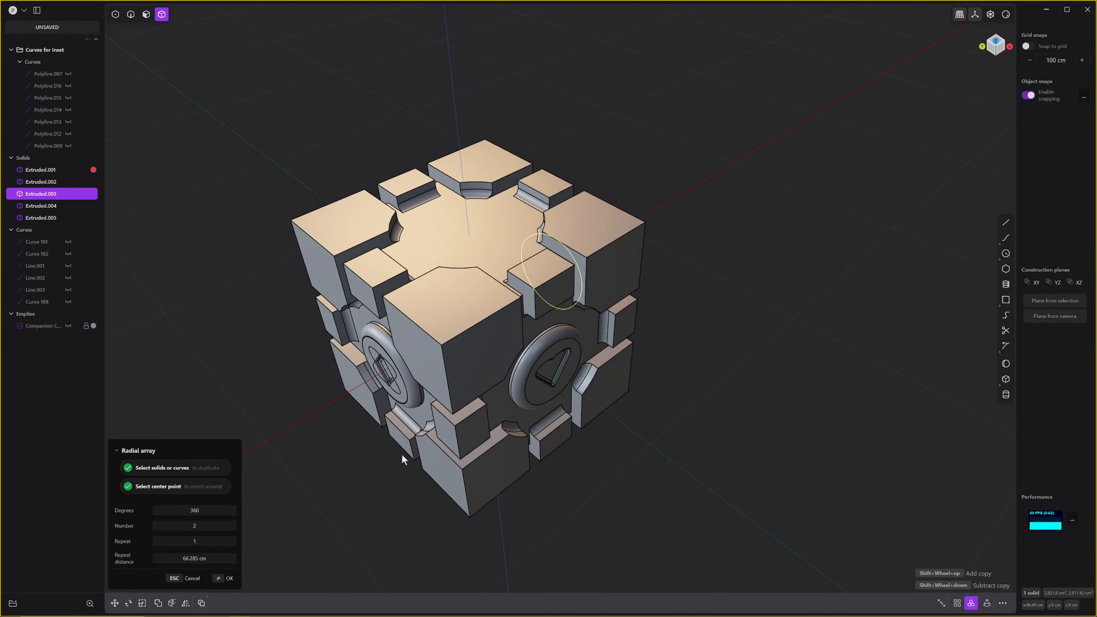
{"action": "key", "text": "Return"}
Cancel the pending radial array, duplicate the side face's heart disc and move the copy out along X to about 135 cm.
{"action": "middle_click_drag", "start_coordinate": [402, 453], "coordinate": [608, 400]}
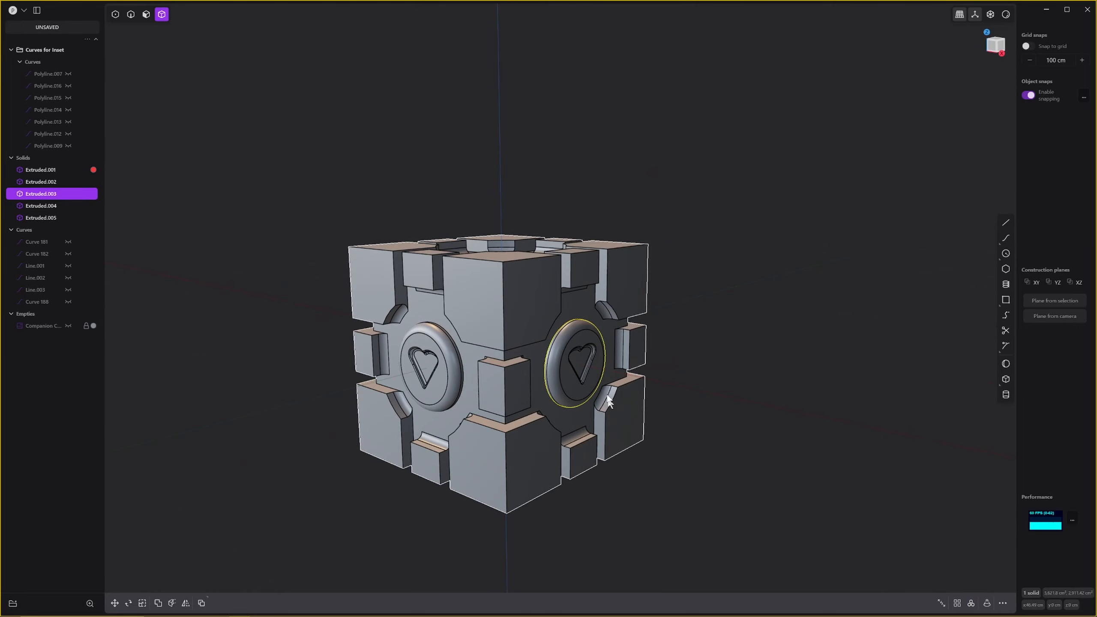
{"action": "key", "text": "Escape"}
{"action": "left_click", "coordinate": [598, 353]}
{"action": "middle_click_drag", "start_coordinate": [598, 353], "coordinate": [611, 367]}
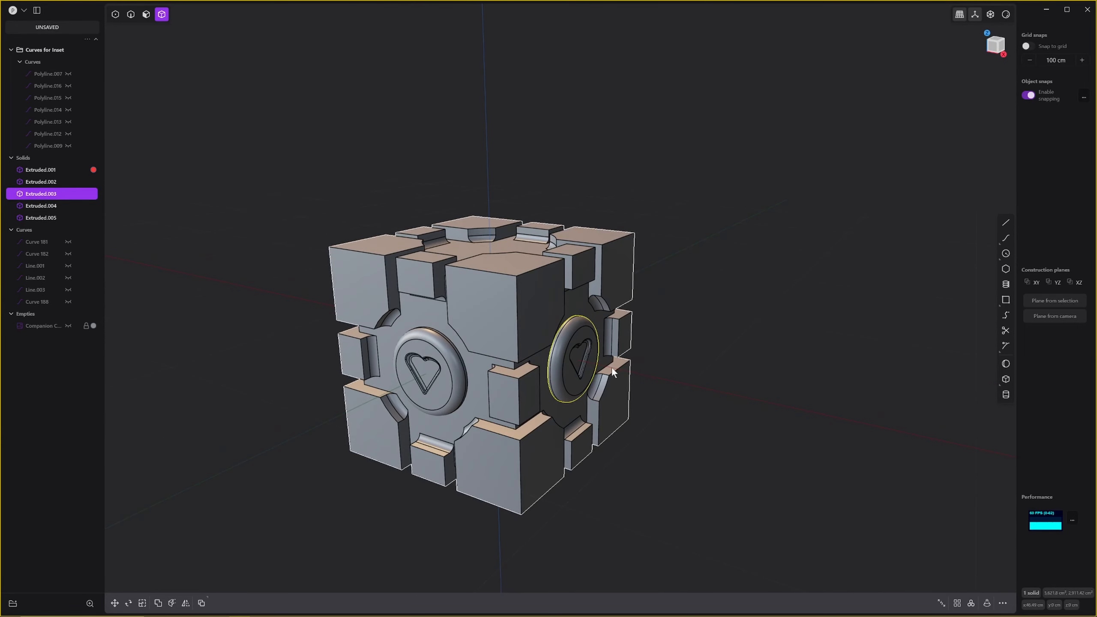
{"action": "key", "text": "ctrl+d"}
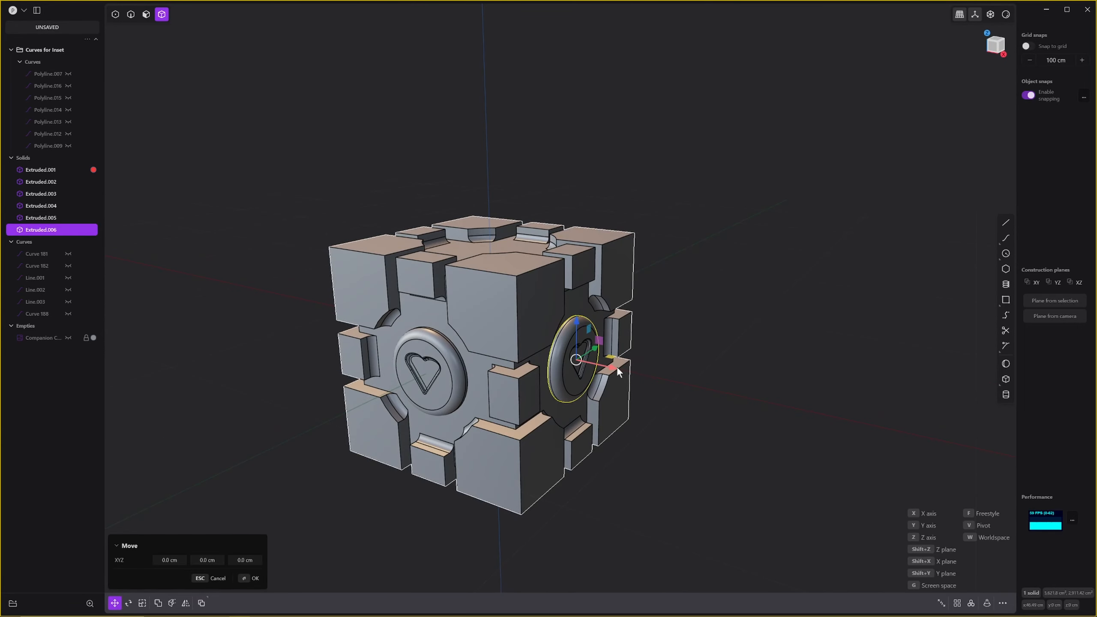
{"action": "left_click", "coordinate": [823, 444]}
{"action": "middle_click_drag", "start_coordinate": [823, 444], "coordinate": [693, 376]}
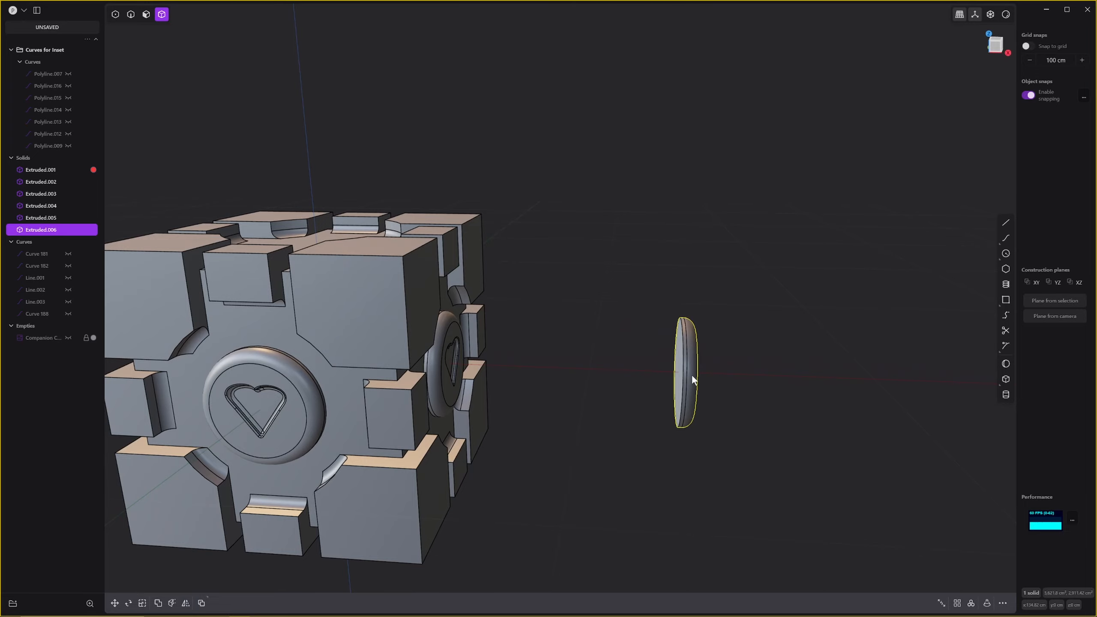
{"action": "middle_click_drag", "start_coordinate": [688, 364], "coordinate": [700, 384]}
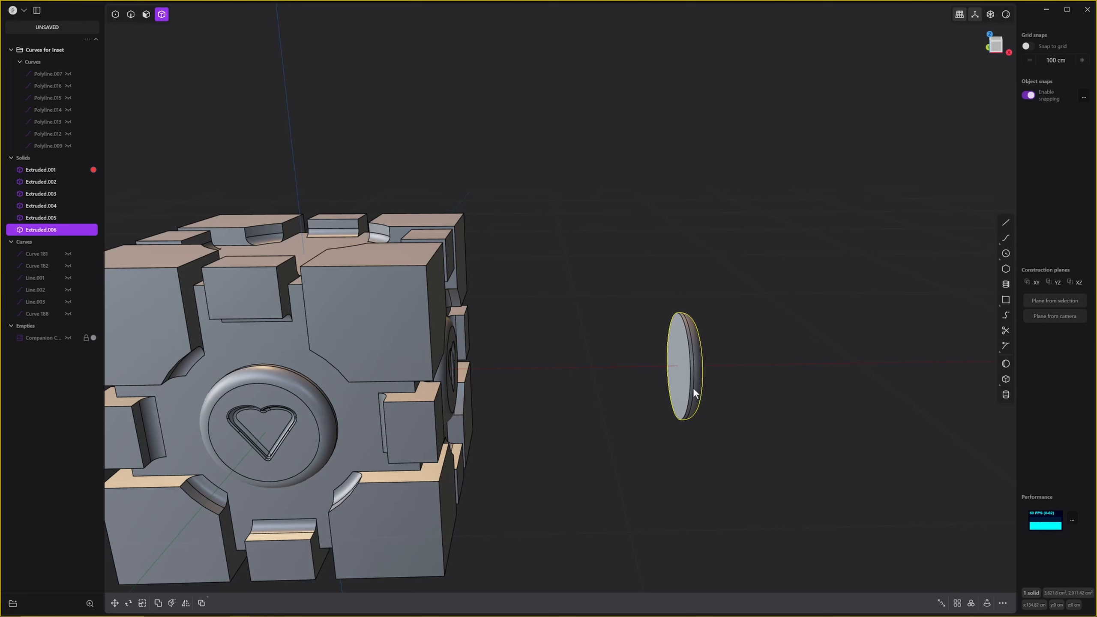
Place a flipped copy of the detached heart disc at the centre of the cube's top face, using its flat back's centre as base.
{"action": "key", "text": "p"}
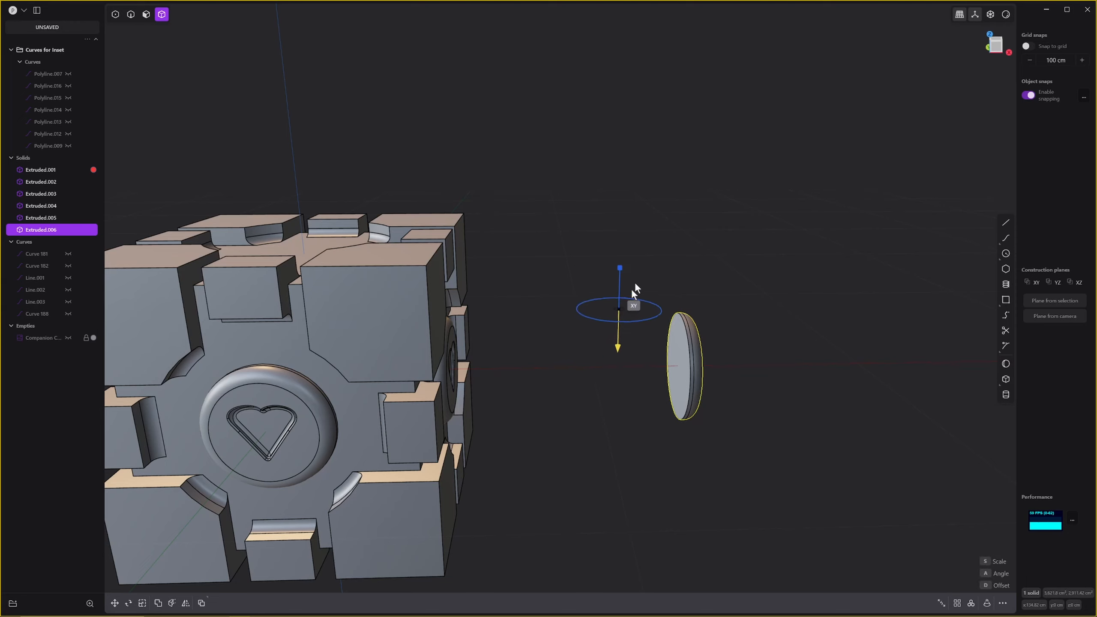
{"action": "key", "text": "Escape"}
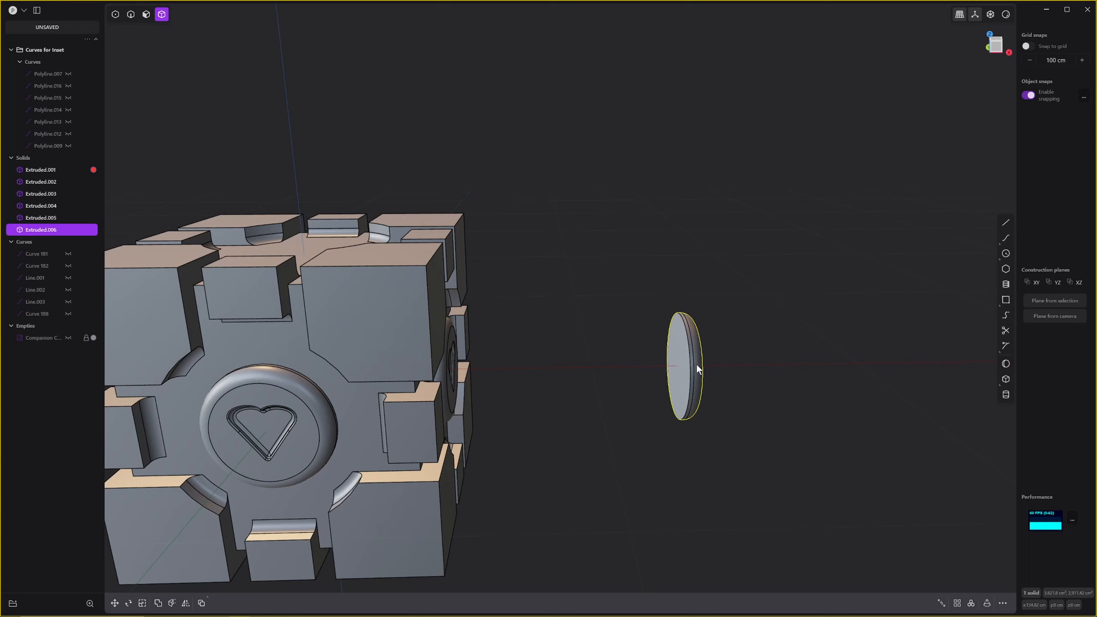
{"action": "key", "text": "ctrl+d"}
{"action": "middle_click_drag", "start_coordinate": [638, 399], "coordinate": [676, 387]}
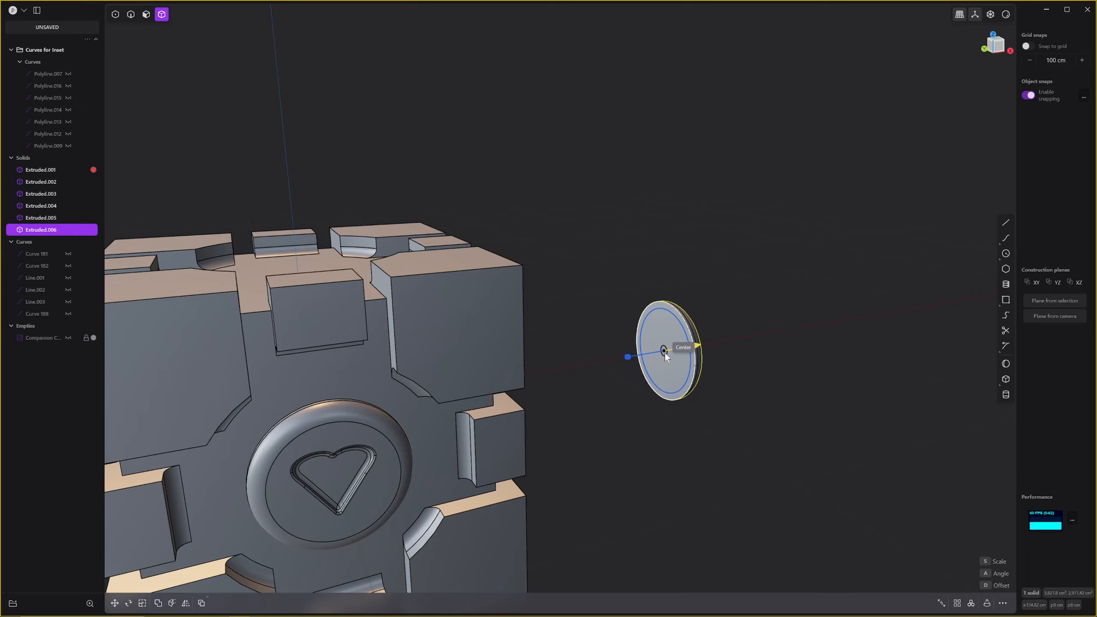
{"action": "left_click", "coordinate": [665, 352]}
{"action": "middle_click_drag", "start_coordinate": [699, 418], "coordinate": [737, 497]}
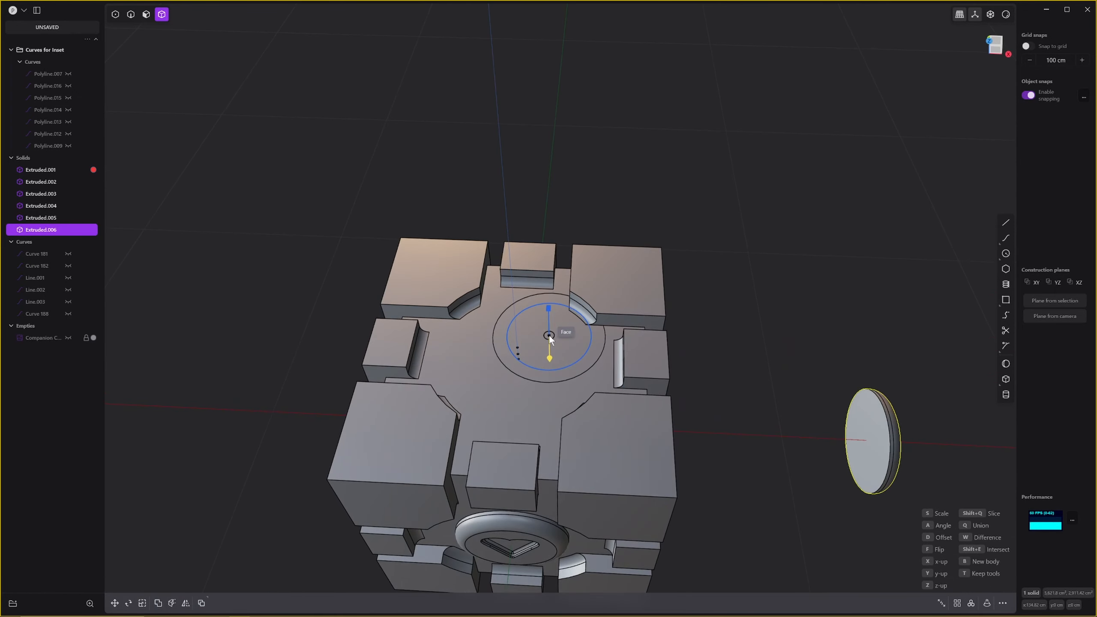
{"action": "middle_click_drag", "start_coordinate": [549, 335], "coordinate": [502, 368]}
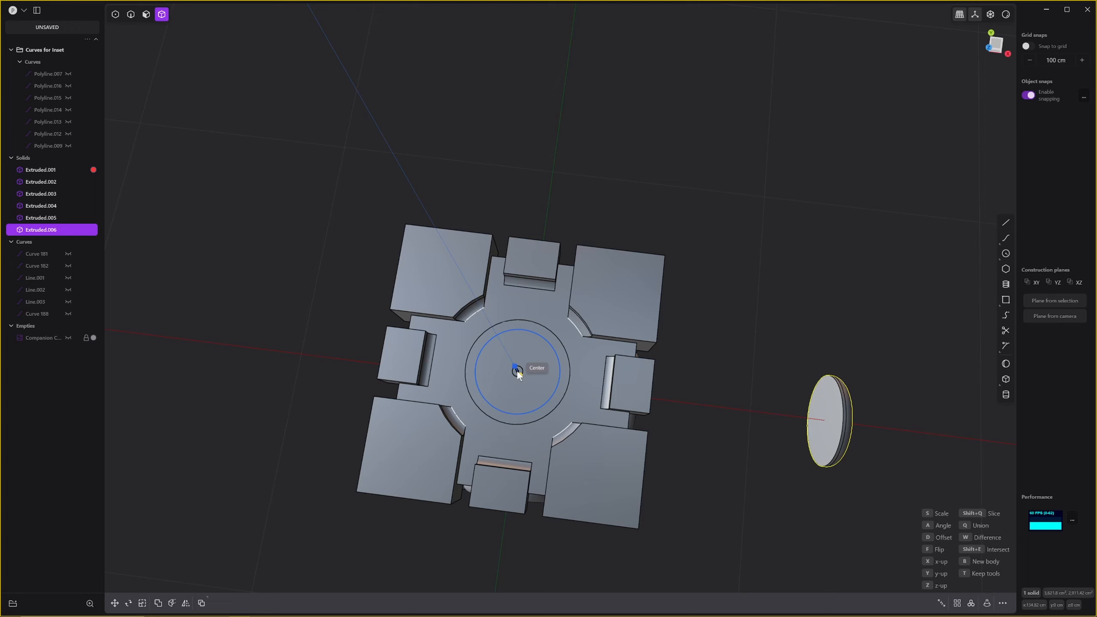
{"action": "key", "text": "f"}
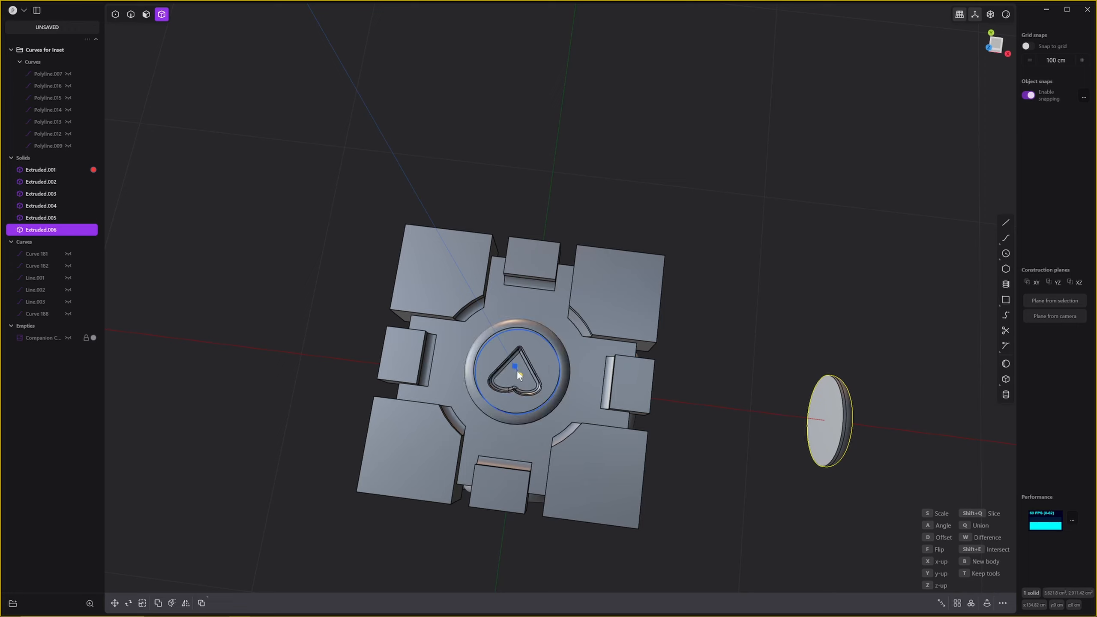
{"action": "left_click", "coordinate": [518, 372]}
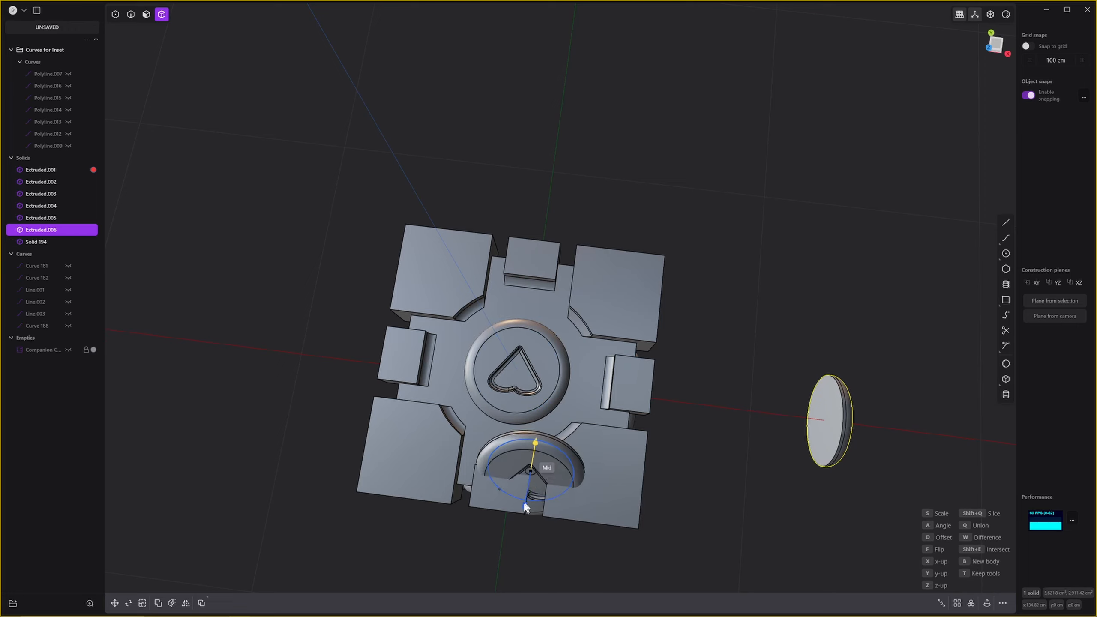
Place another copy of the heart disc at the centre of the cube's bottom face.
{"action": "middle_click_drag", "start_coordinate": [743, 363], "coordinate": [742, 212]}
{"action": "middle_click_drag", "start_coordinate": [750, 398], "coordinate": [622, 117]}
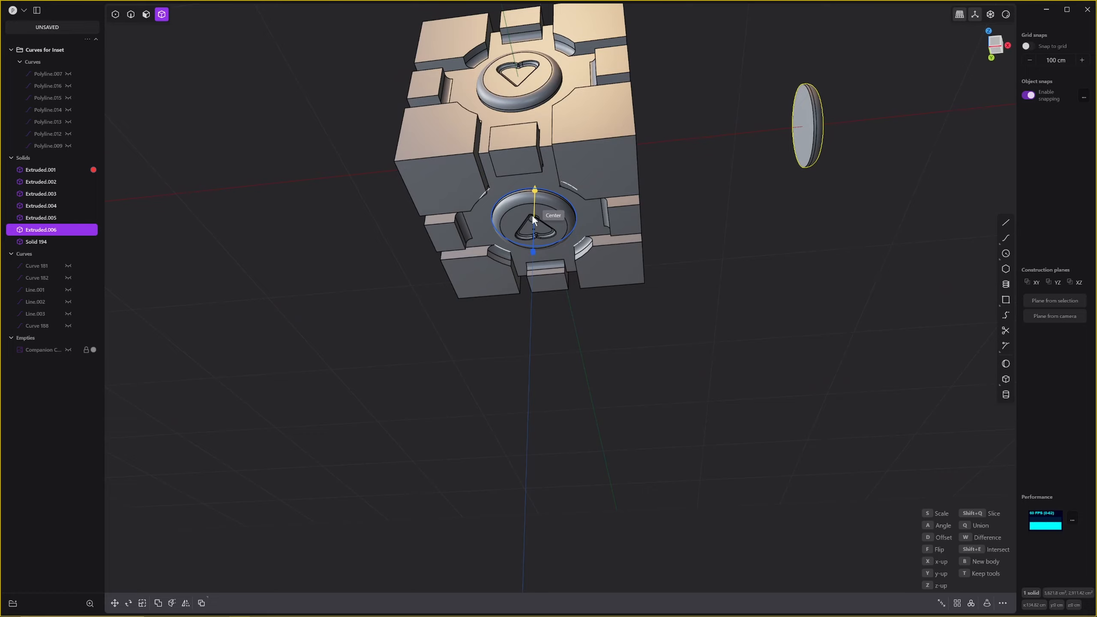
{"action": "left_click", "coordinate": [533, 218]}
Place an extra heart disc copy on the XY plane in empty space beside the cube and end the placement.
{"action": "scroll", "coordinate": [613, 276], "scroll_direction": "down", "scroll_amount": 4}
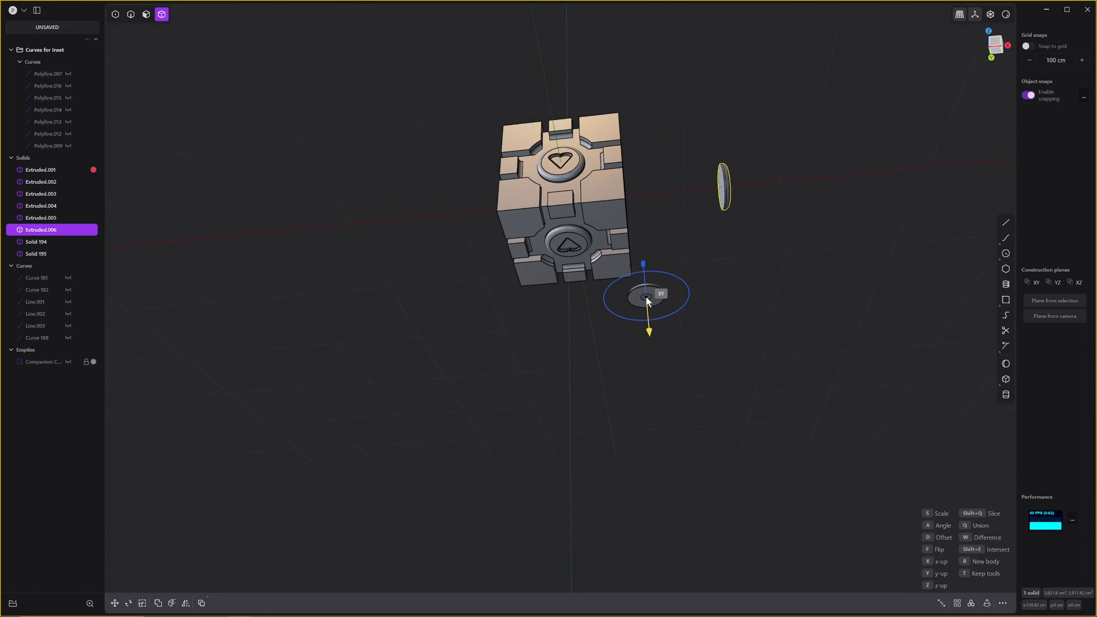
{"action": "middle_click_drag", "start_coordinate": [646, 296], "coordinate": [775, 314], "text": "shift"}
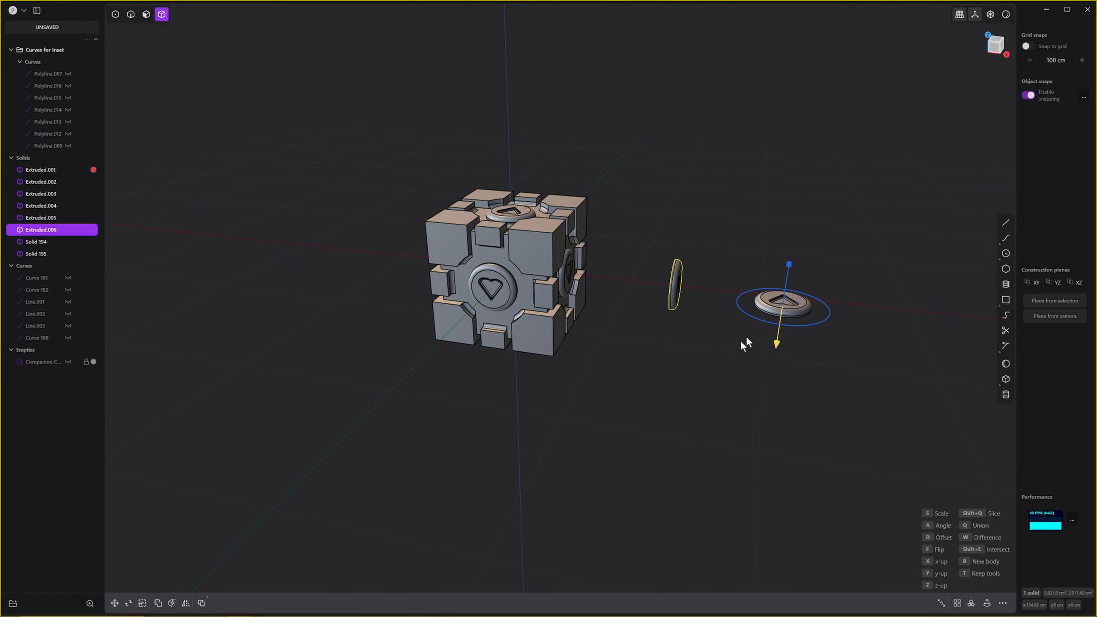
{"action": "middle_click_drag", "start_coordinate": [812, 356], "coordinate": [702, 372]}
{"action": "left_click", "coordinate": [751, 335]}
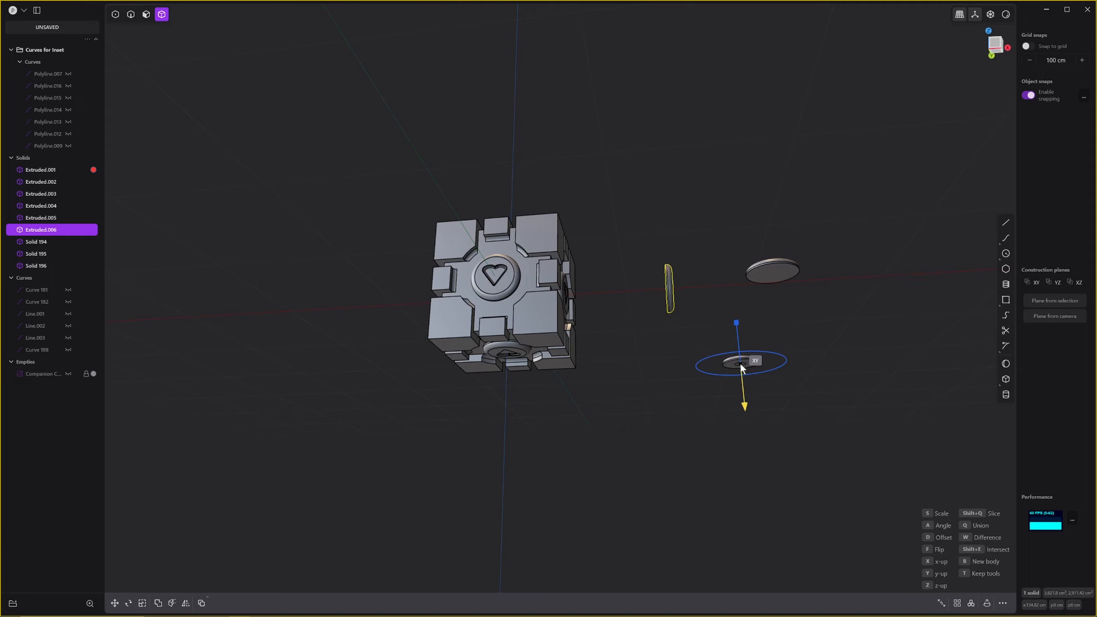
{"action": "key", "text": "Escape"}
{"action": "middle_click_drag", "start_coordinate": [772, 370], "coordinate": [709, 395]}
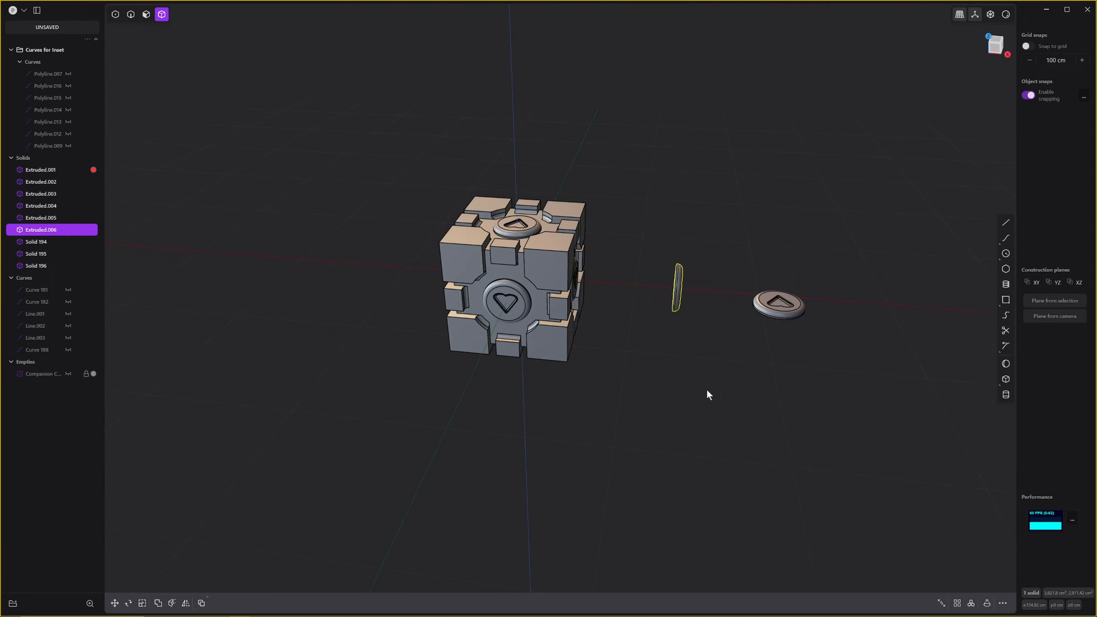
Delete the two loose heart discs lying beside the cube.
{"action": "left_click", "coordinate": [787, 317]}
{"action": "middle_click_drag", "start_coordinate": [787, 317], "coordinate": [684, 257]}
{"action": "left_click", "coordinate": [681, 314], "text": "shift"}
{"action": "key", "text": "Delete"}
{"action": "left_click", "coordinate": [684, 258]}
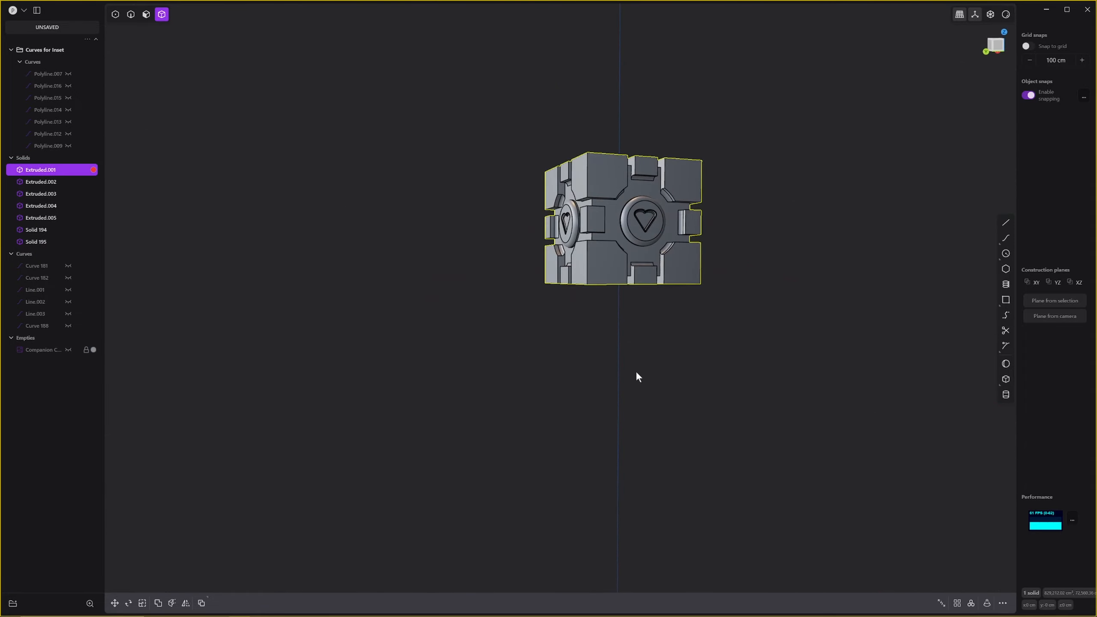
Rotate the top face's heart disc 90 degrees about the Z axis.
{"action": "middle_click_drag", "start_coordinate": [637, 373], "coordinate": [591, 361]}
{"action": "left_click", "coordinate": [611, 324]}
{"action": "middle_click_drag", "start_coordinate": [611, 324], "coordinate": [635, 425]}
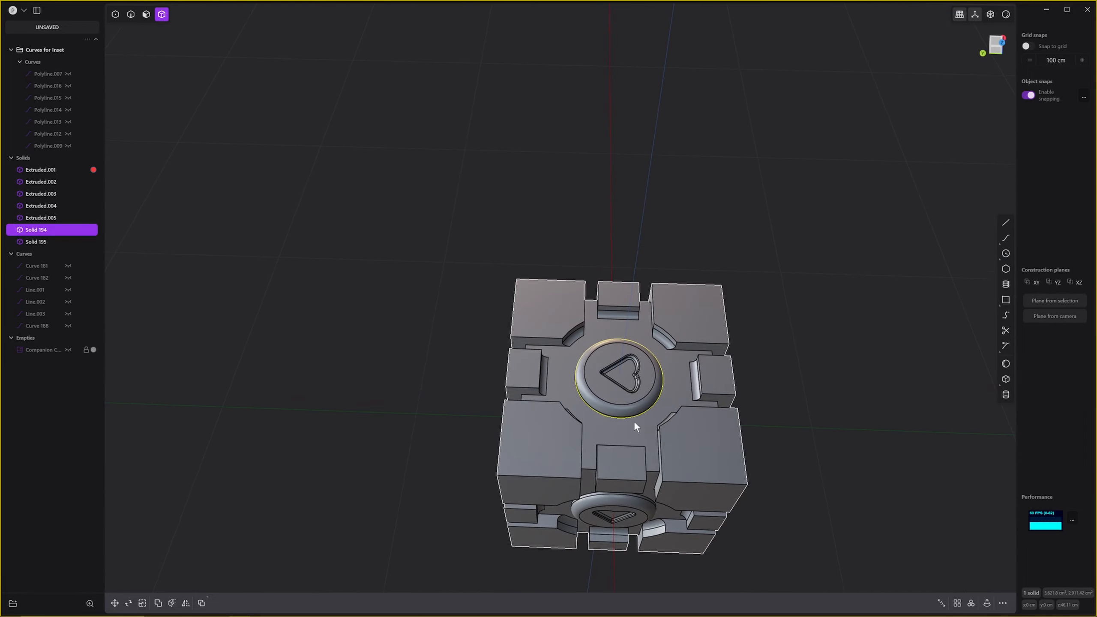
{"action": "type", "text": "r"}
{"action": "type", "text": "90"}
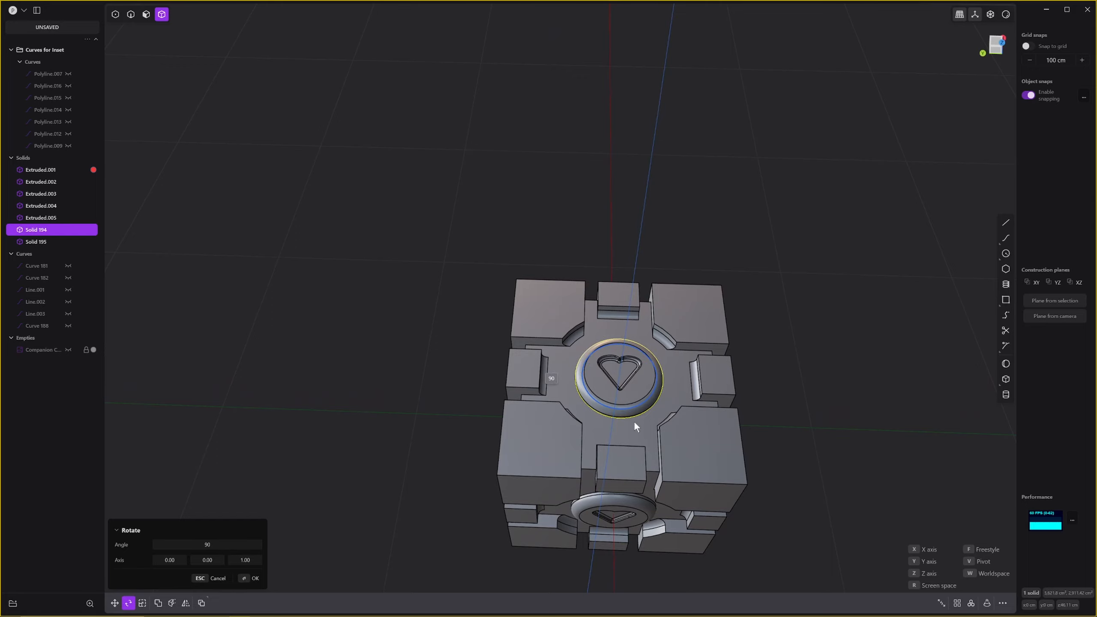
{"action": "key", "text": "Return"}
{"action": "key", "text": "Return"}
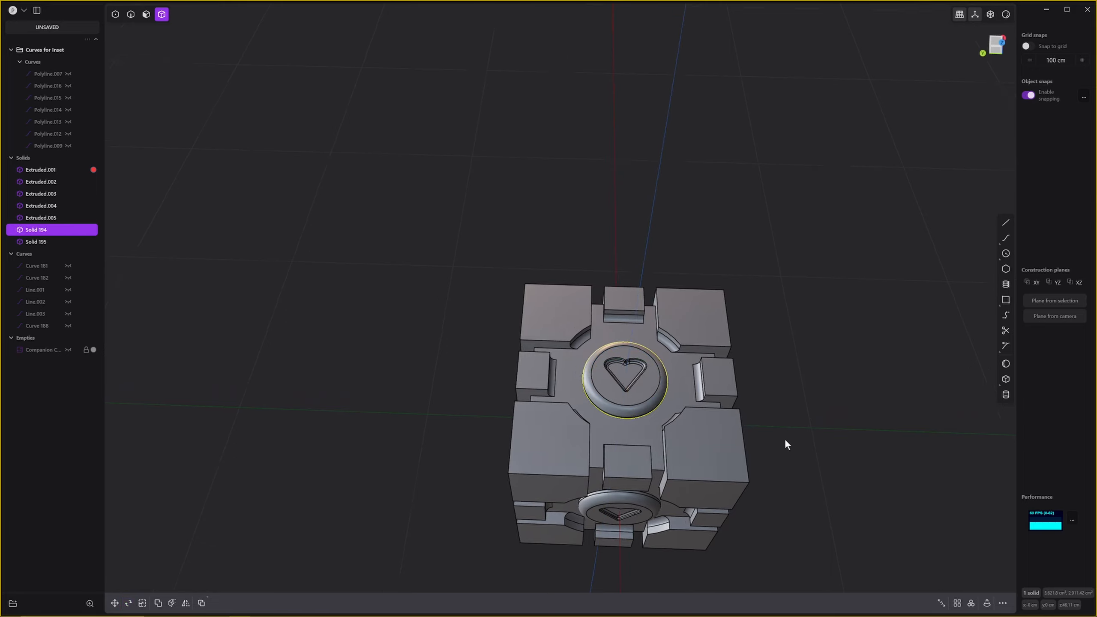
Rotate the bottom face's heart disc 90 degrees about the Z axis.
{"action": "middle_click_drag", "start_coordinate": [785, 440], "coordinate": [706, 463]}
{"action": "scroll", "coordinate": [707, 488], "scroll_direction": "down", "scroll_amount": 8}
{"action": "middle_click_drag", "start_coordinate": [703, 414], "coordinate": [683, 309], "text": "shift"}
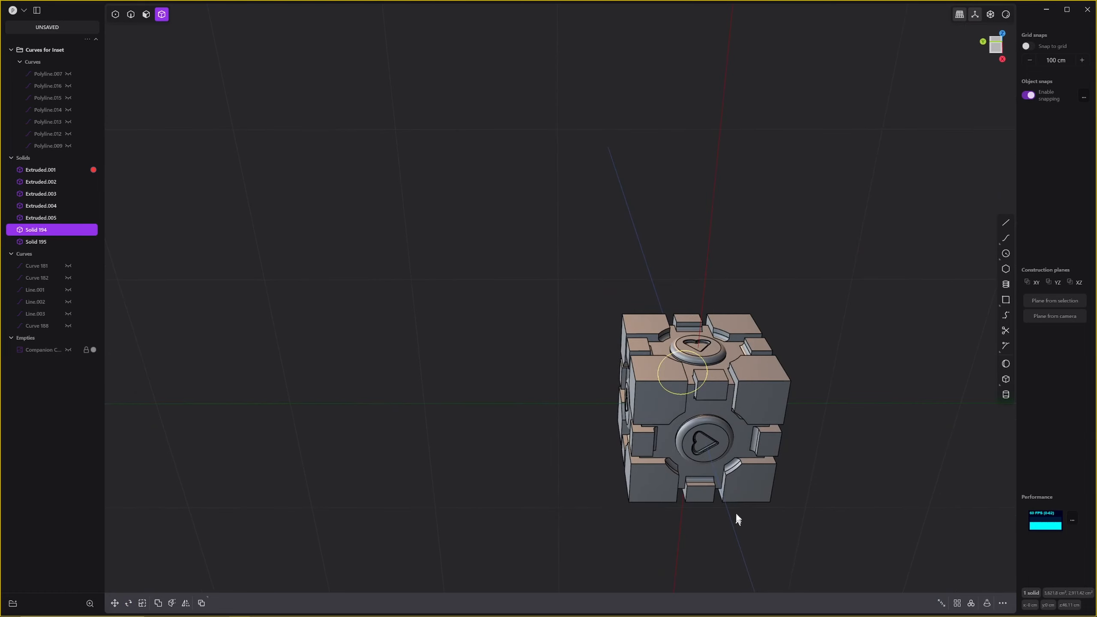
{"action": "left_click", "coordinate": [727, 442]}
{"action": "key", "text": "r"}
{"action": "key", "text": "z"}
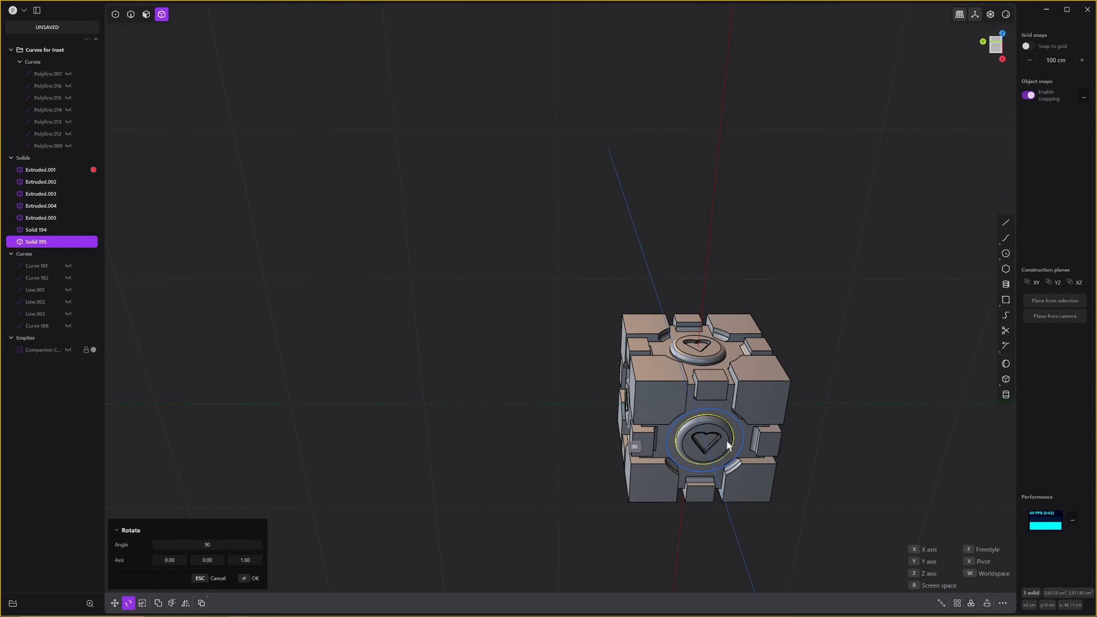
{"action": "key", "text": "z"}
{"action": "key", "text": "Return"}
Examine the orientation and fit of the heart discs on the cube's faces.
{"action": "middle_click_drag", "start_coordinate": [914, 362], "coordinate": [683, 555]}
{"action": "middle_click_drag", "start_coordinate": [656, 468], "coordinate": [619, 434]}
{"action": "scroll", "coordinate": [617, 429], "scroll_direction": "up", "scroll_amount": 3}
{"action": "scroll", "coordinate": [617, 428], "scroll_direction": "up", "scroll_amount": 3}
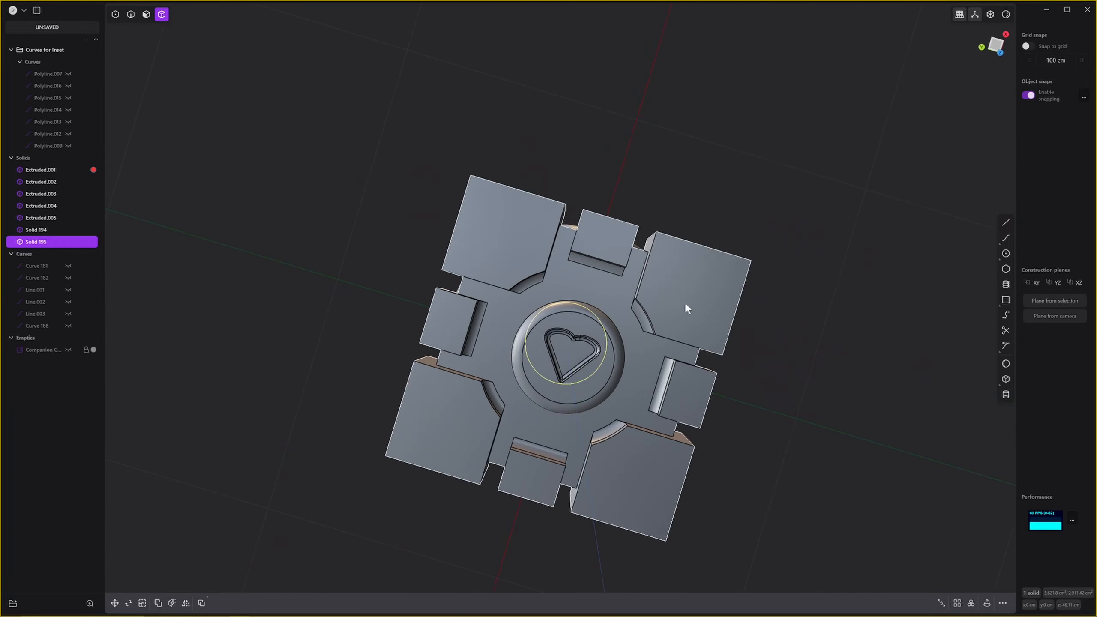
{"action": "middle_click_drag", "start_coordinate": [487, 367], "coordinate": [647, 342]}
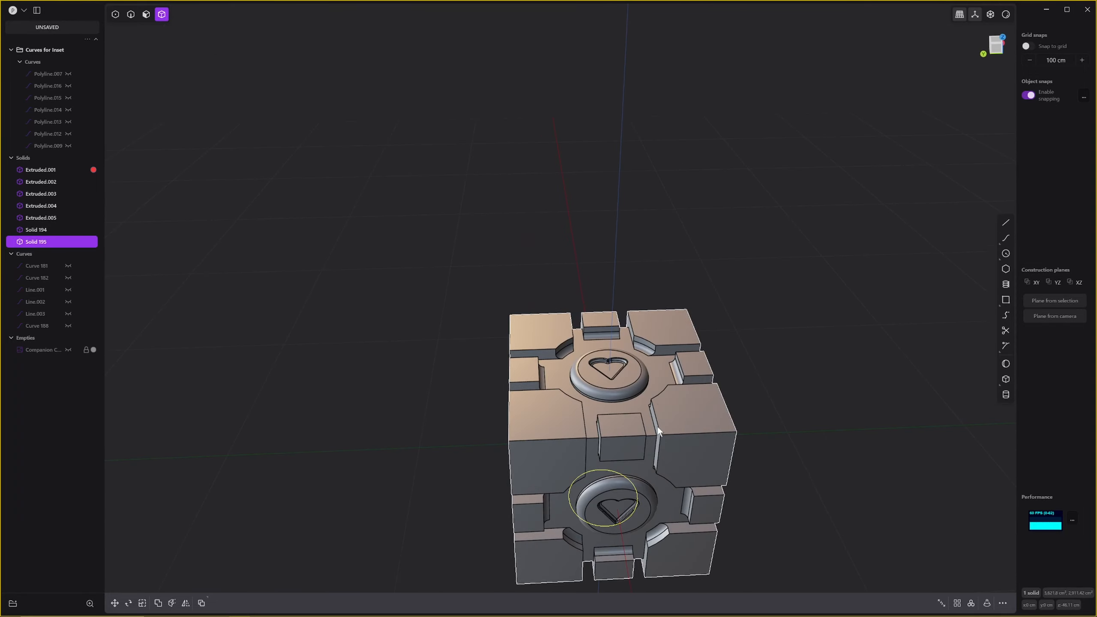
{"action": "scroll", "coordinate": [657, 427], "scroll_direction": "up", "scroll_amount": 3}
{"action": "middle_click_drag", "start_coordinate": [636, 391], "coordinate": [611, 290], "text": "shift"}
{"action": "scroll", "coordinate": [600, 387], "scroll_direction": "up", "scroll_amount": 2}
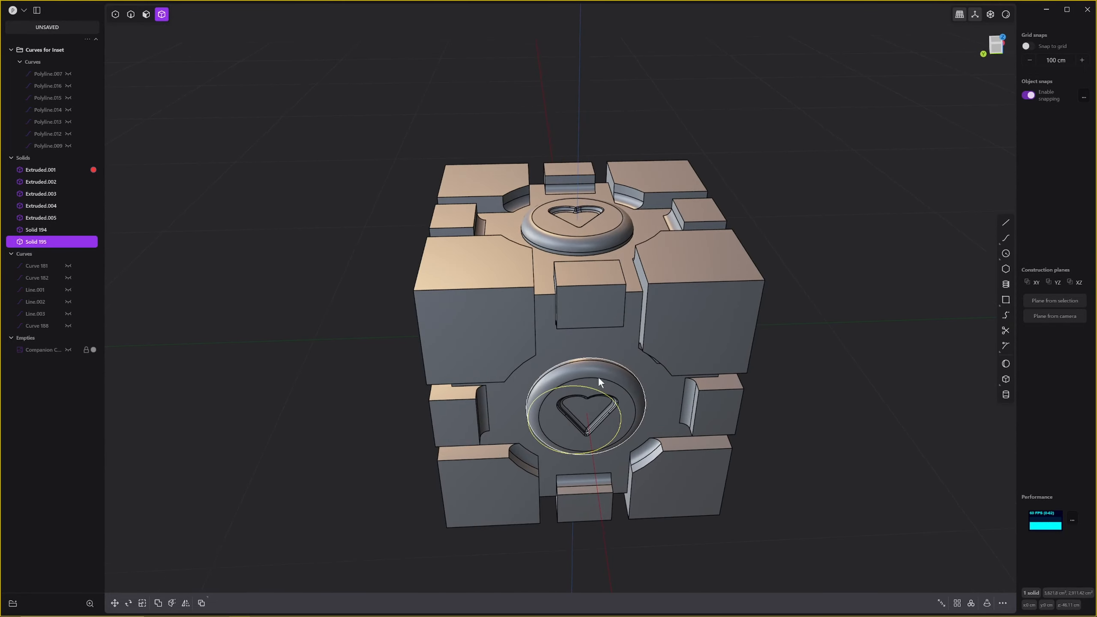
{"action": "left_click", "coordinate": [599, 377]}
{"action": "scroll", "coordinate": [599, 377], "scroll_direction": "down", "scroll_amount": 2}
{"action": "left_click", "coordinate": [678, 307]}
{"action": "scroll", "coordinate": [672, 309], "scroll_direction": "down", "scroll_amount": 1}
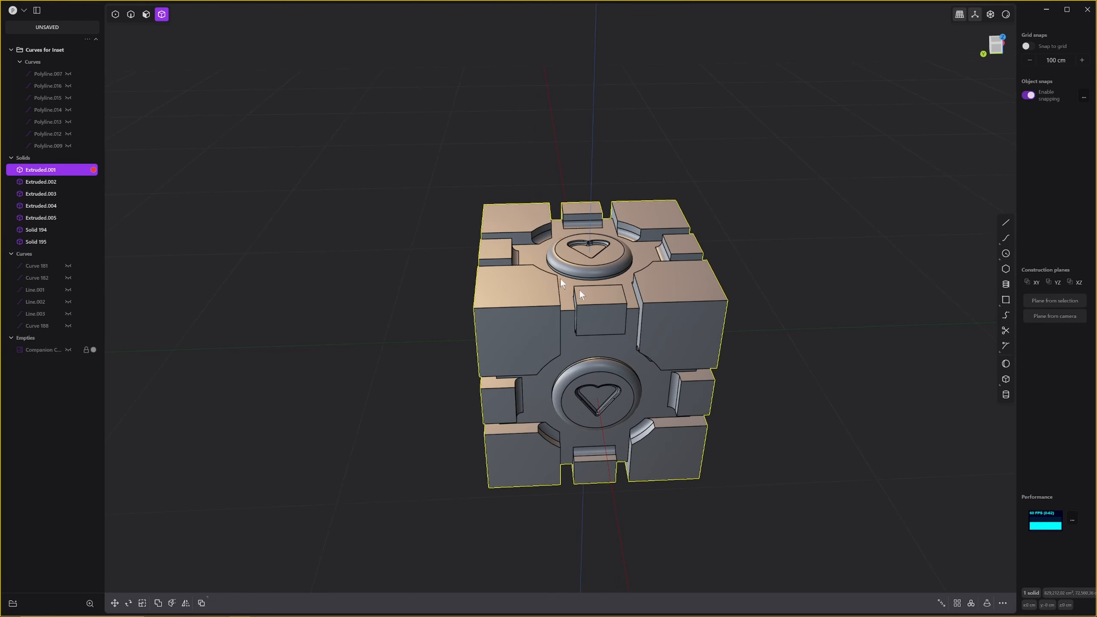
Select the cube body together with all heart discs and join them with a Boolean union.
{"action": "key", "text": "Escape"}
{"action": "left_click_drag", "start_coordinate": [333, 107], "coordinate": [857, 616]}
{"action": "middle_click_drag", "start_coordinate": [605, 458], "coordinate": [618, 406]}
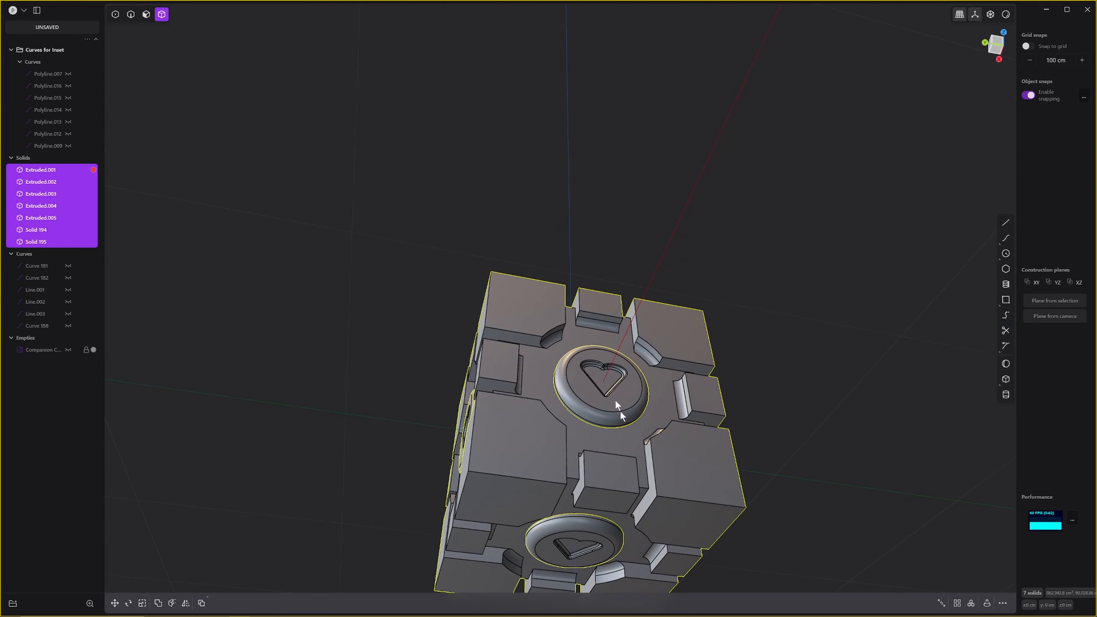
{"action": "scroll", "coordinate": [640, 498], "scroll_direction": "down", "scroll_amount": 3}
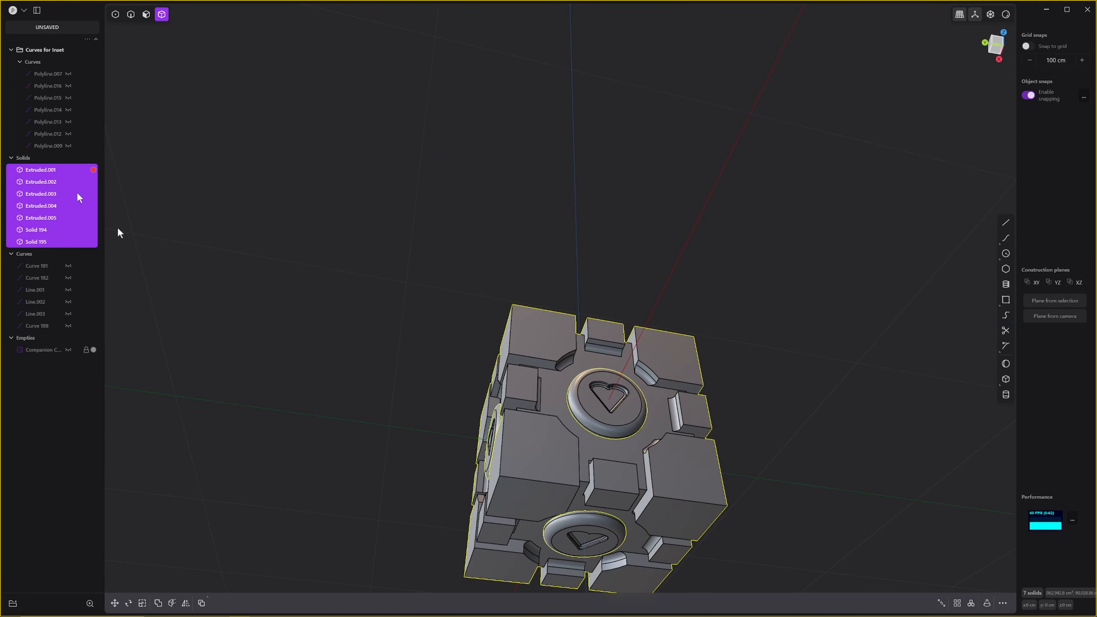
{"action": "middle_click_drag", "start_coordinate": [492, 432], "coordinate": [566, 480]}
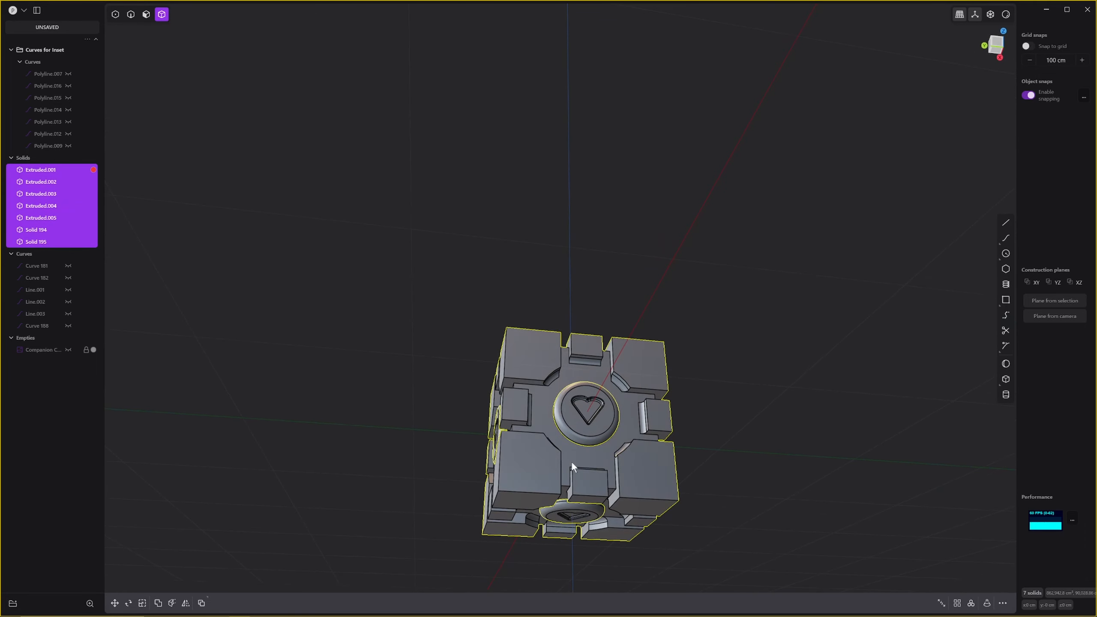
{"action": "key", "text": "q"}
{"action": "middle_click_drag", "start_coordinate": [666, 389], "coordinate": [534, 474]}
{"action": "key", "text": "q"}
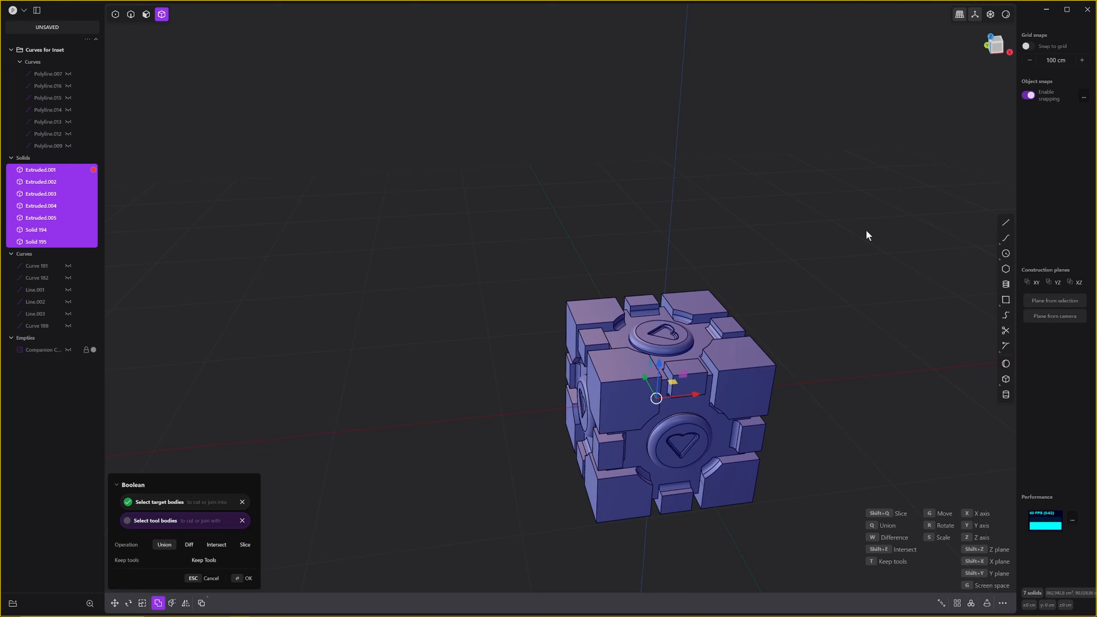
{"action": "key", "text": "Return"}
{"action": "middle_click_drag", "start_coordinate": [757, 371], "coordinate": [777, 404]}
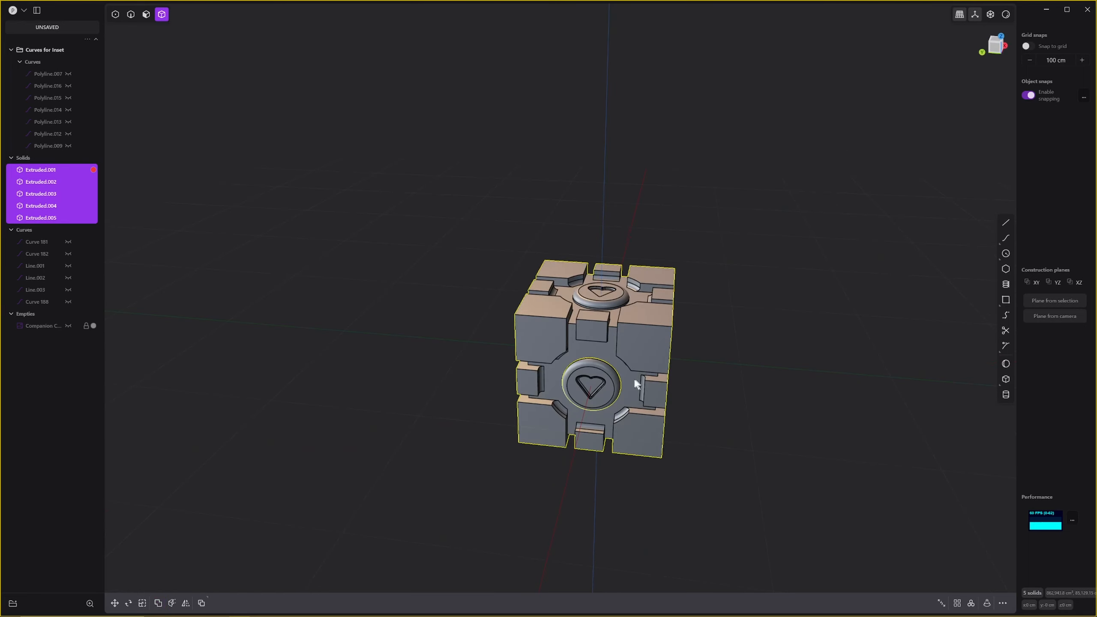
Try to Boolean-union the cube body with the heart disc Extruded.003 on the side face, and clear the selection.
{"action": "left_click", "coordinate": [672, 358]}
{"action": "left_click", "coordinate": [639, 344]}
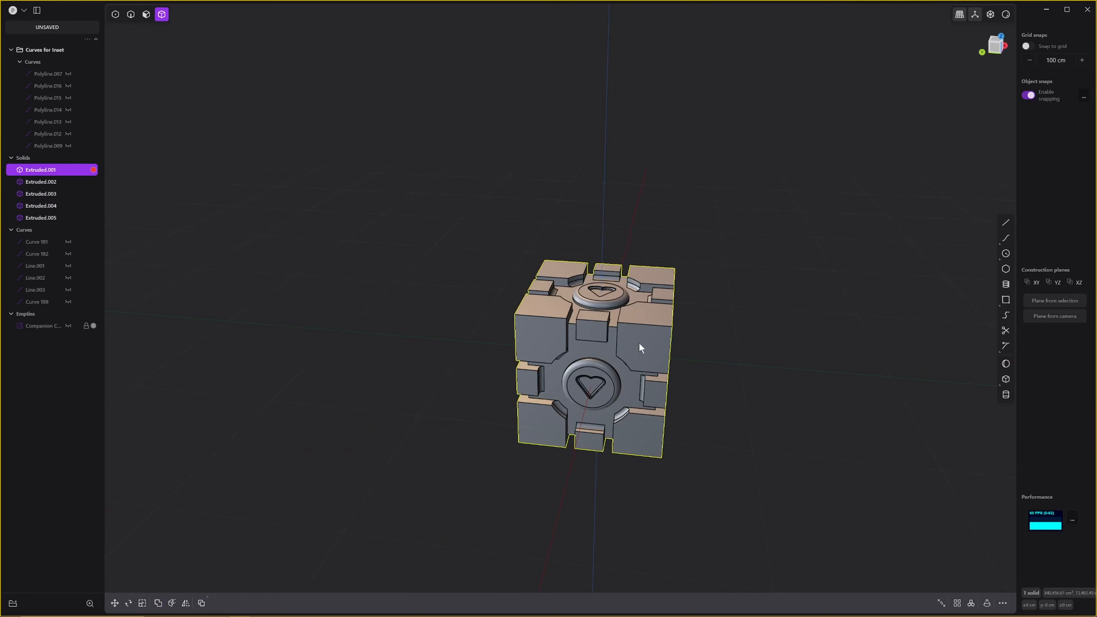
{"action": "left_click", "coordinate": [613, 378], "text": "shift"}
{"action": "key", "text": "q"}
{"action": "right_click", "coordinate": [731, 344]}
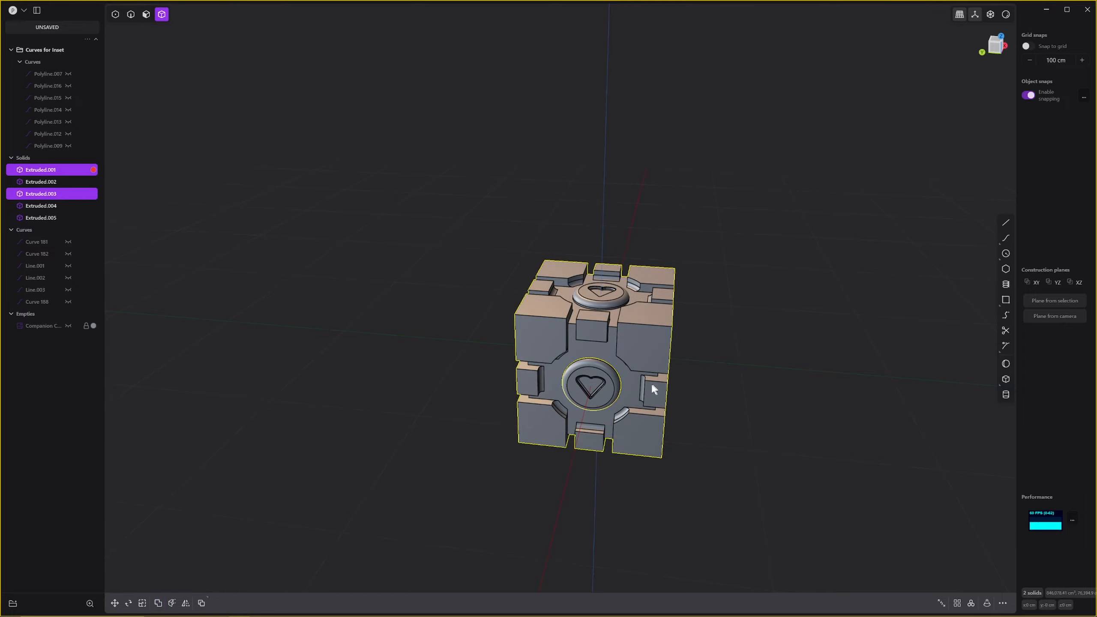
{"action": "middle_click_drag", "start_coordinate": [651, 381], "coordinate": [449, 402]}
{"action": "scroll", "coordinate": [625, 438], "scroll_direction": "up", "scroll_amount": 4}
{"action": "middle_click_drag", "start_coordinate": [625, 438], "coordinate": [694, 395]}
{"action": "left_click", "coordinate": [676, 328]}
{"action": "left_click", "coordinate": [700, 343]}
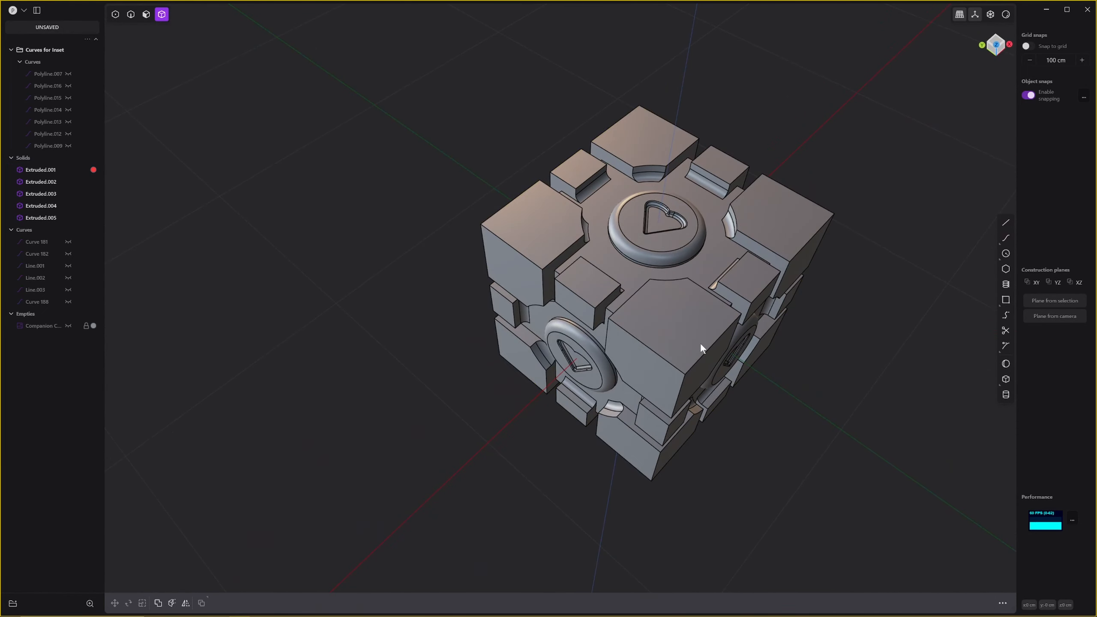
Hide the cube body so only the four side heart discs remain in view.
{"action": "left_click", "coordinate": [677, 315]}
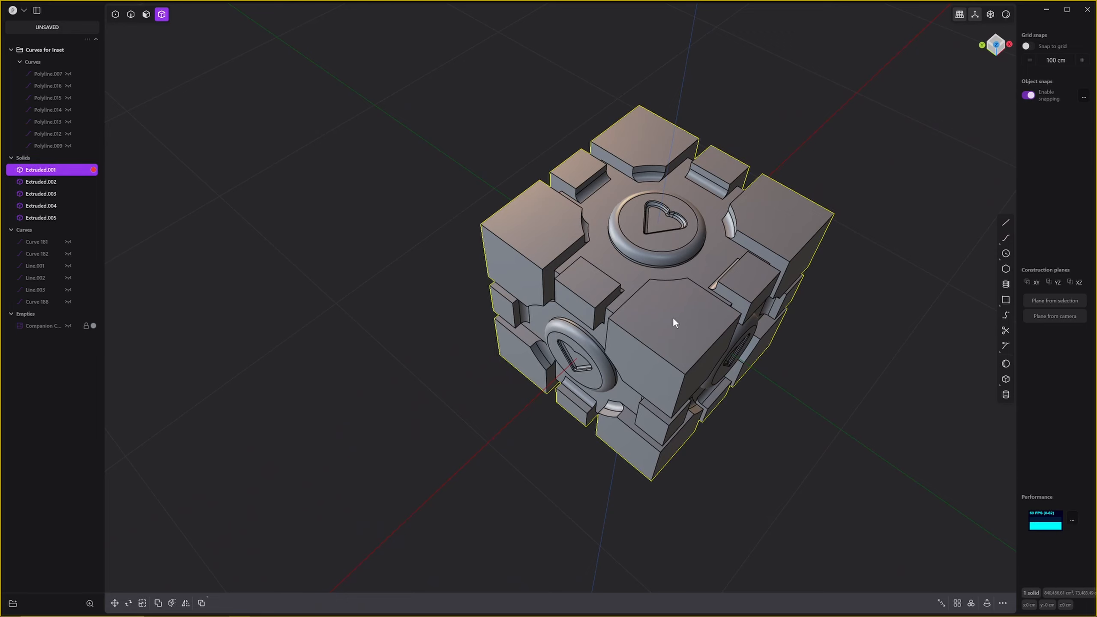
{"action": "middle_click_drag", "start_coordinate": [675, 321], "coordinate": [639, 367]}
{"action": "key", "text": "h"}
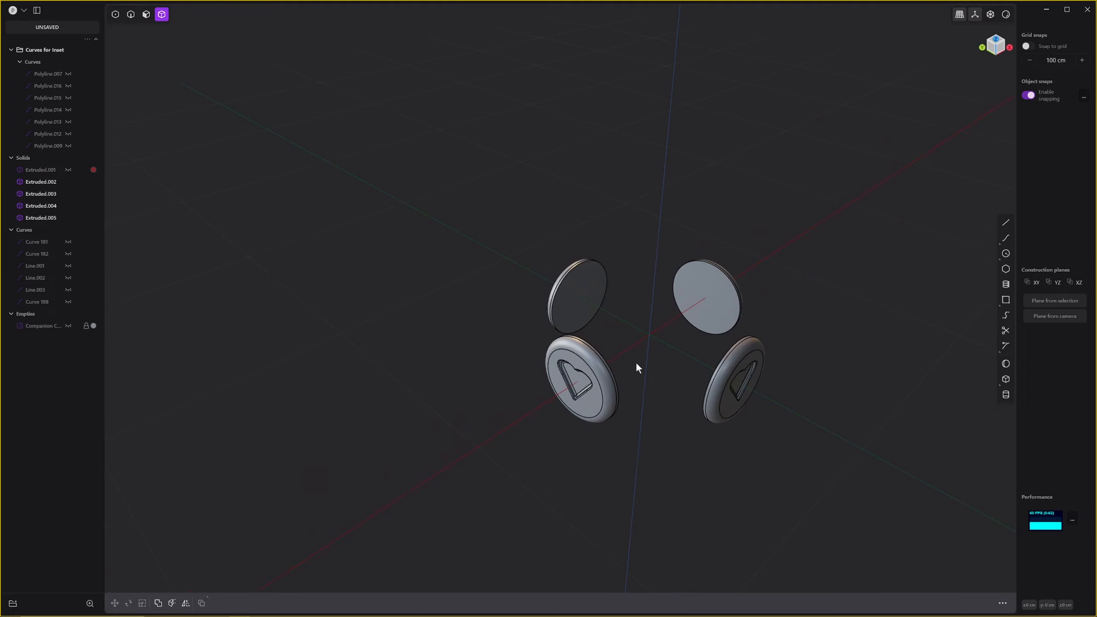
Offset the flat back faces of all four side heart discs together, slightly inward toward the cube's centre.
{"action": "key", "text": "3"}
{"action": "left_click", "coordinate": [705, 314]}
{"action": "middle_click_drag", "start_coordinate": [704, 314], "coordinate": [624, 302]}
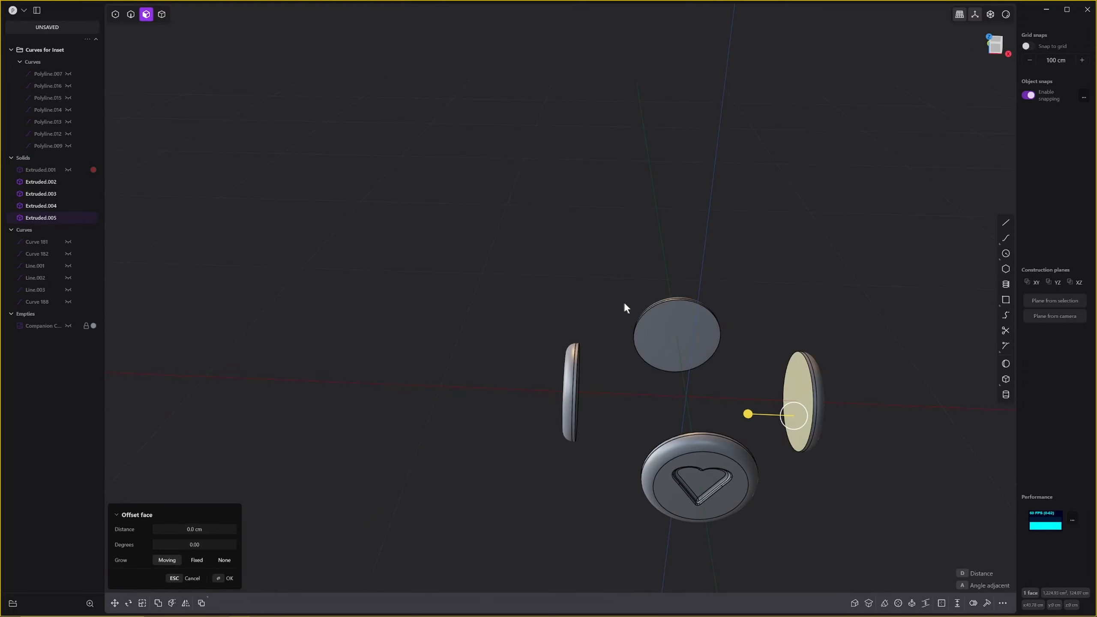
{"action": "left_click", "coordinate": [647, 358], "text": "shift"}
{"action": "middle_click_drag", "start_coordinate": [647, 357], "coordinate": [488, 443]}
{"action": "left_click", "coordinate": [594, 386], "text": "shift"}
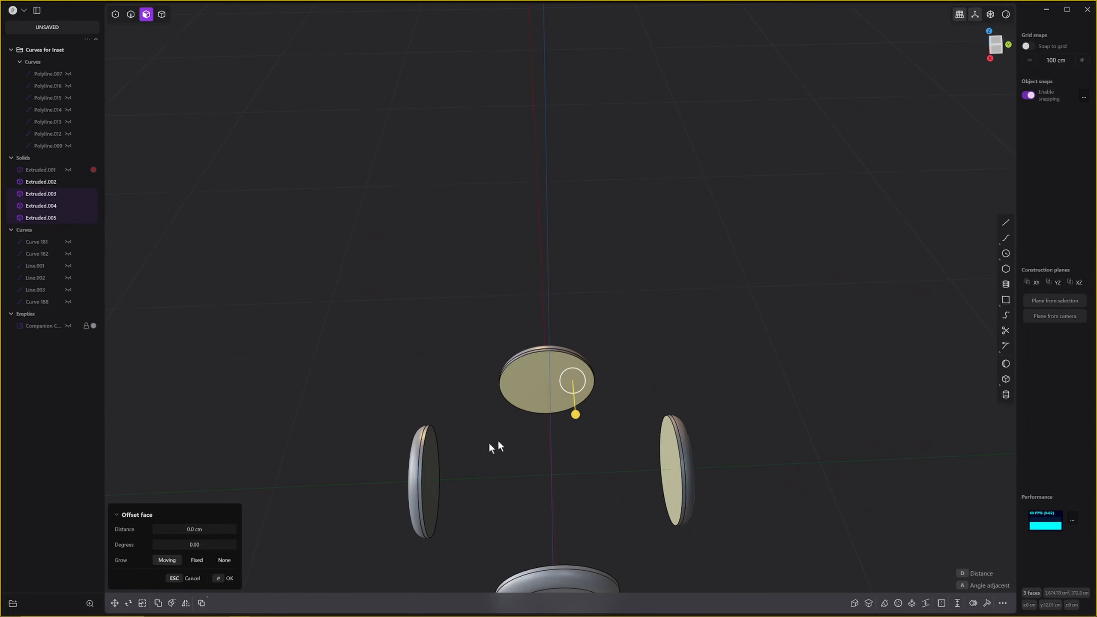
{"action": "left_click", "coordinate": [425, 469], "text": "shift"}
{"action": "left_click_drag", "start_coordinate": [468, 466], "coordinate": [481, 465]}
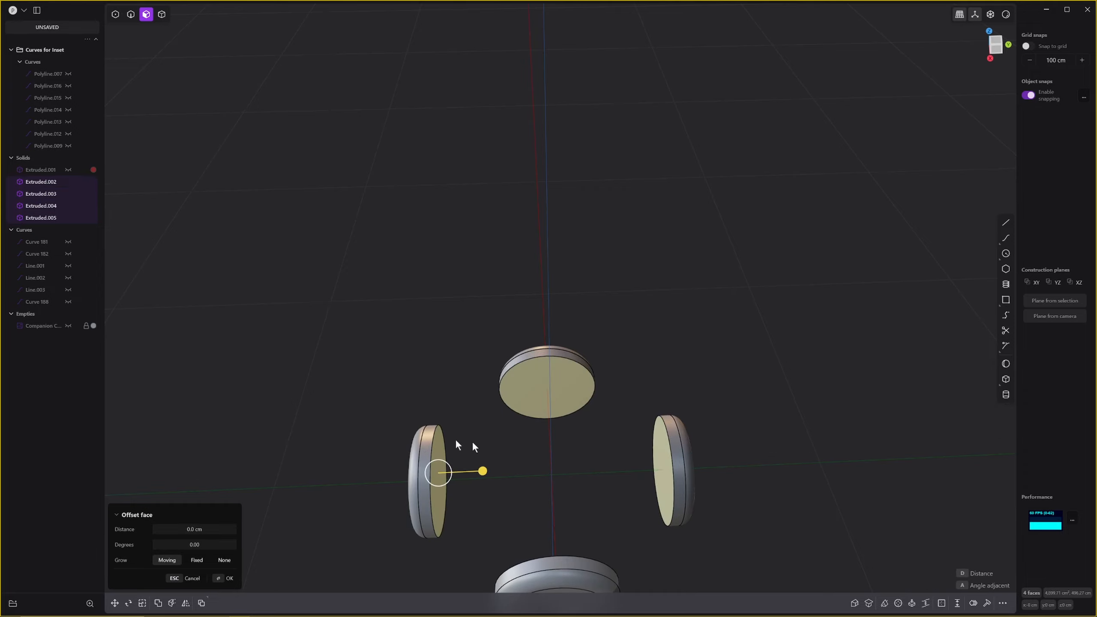
Unhide the cube body, Boolean-union it with all four side heart discs, and clear the selection.
{"action": "left_click", "coordinate": [68, 170]}
{"action": "scroll", "coordinate": [480, 384], "scroll_direction": "down", "scroll_amount": 3}
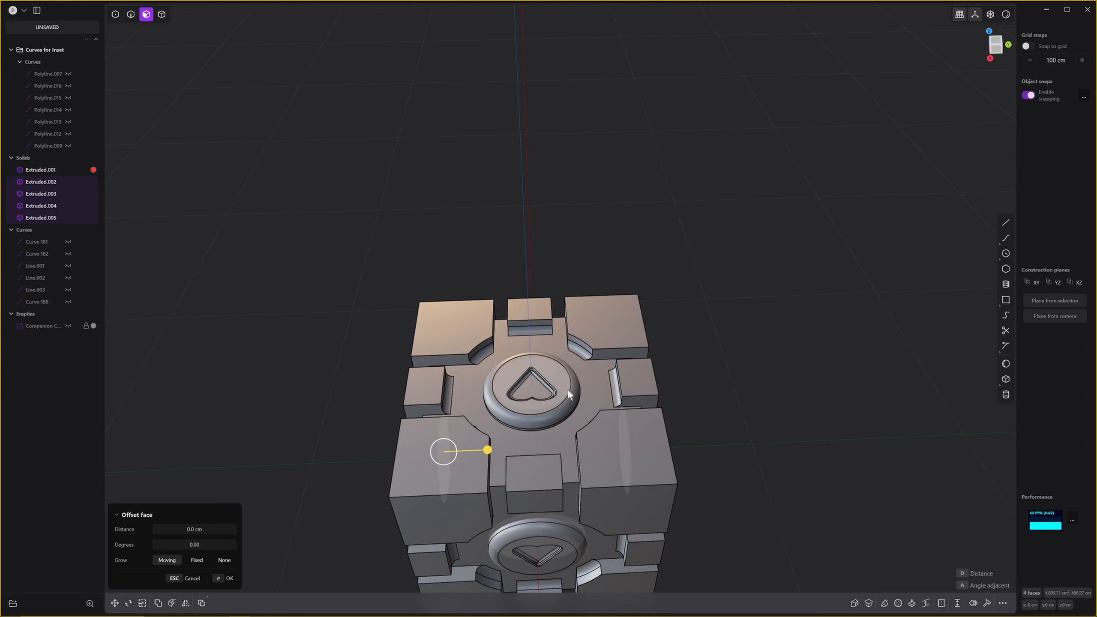
{"action": "middle_click_drag", "start_coordinate": [568, 392], "coordinate": [624, 253], "text": "shift"}
{"action": "key", "text": "4"}
{"action": "left_click", "coordinate": [701, 326]}
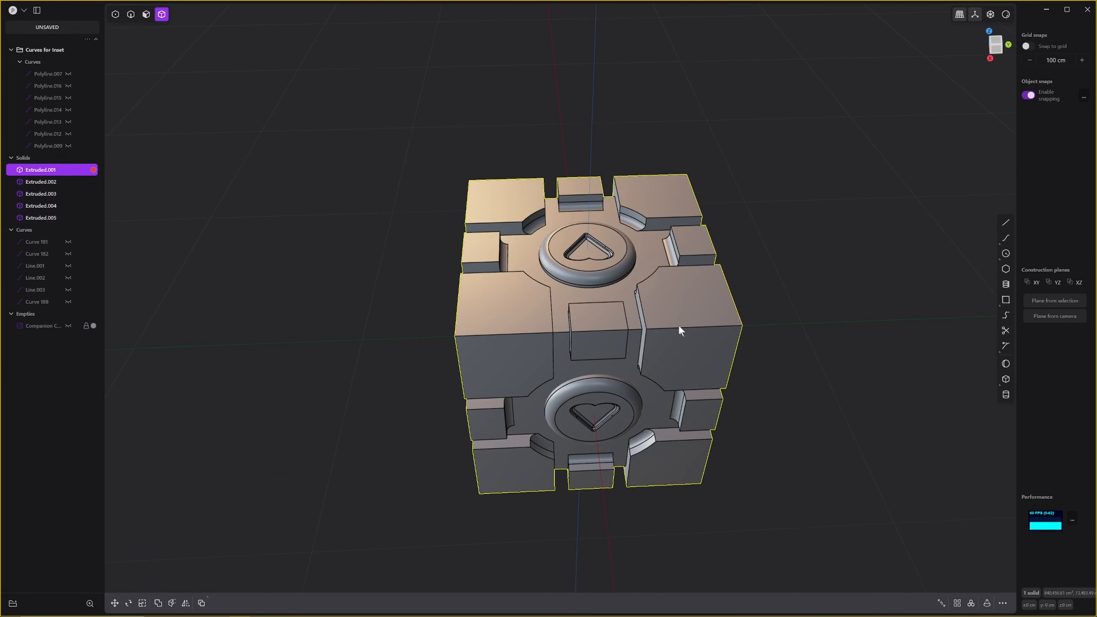
{"action": "key", "text": "q"}
{"action": "left_click_drag", "start_coordinate": [293, 91], "coordinate": [876, 578]}
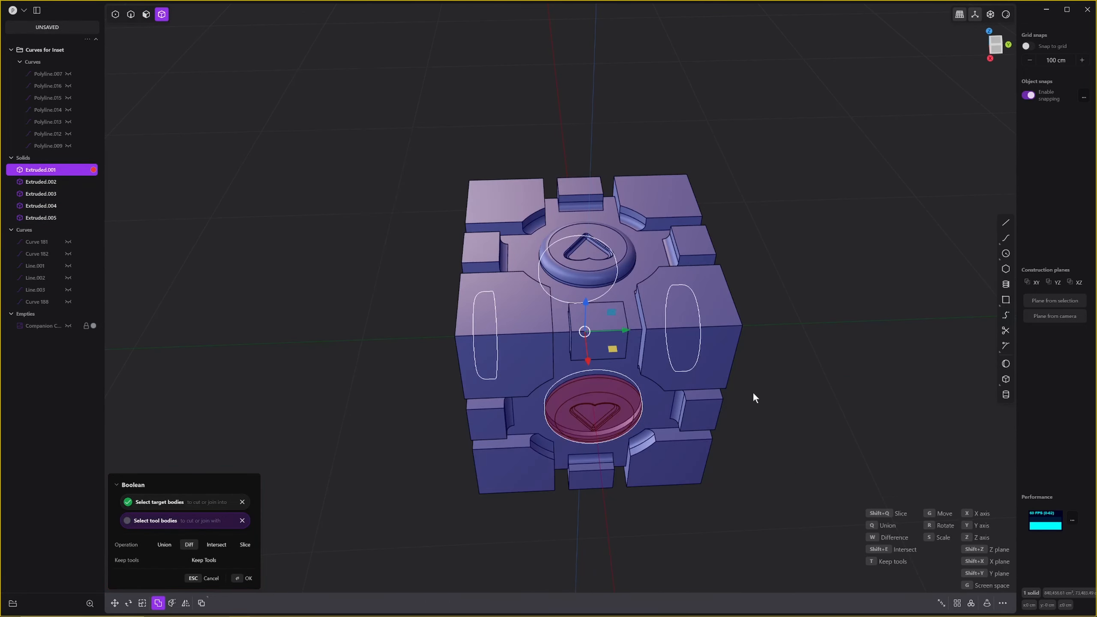
{"action": "key", "text": "q"}
{"action": "key", "text": "Return"}
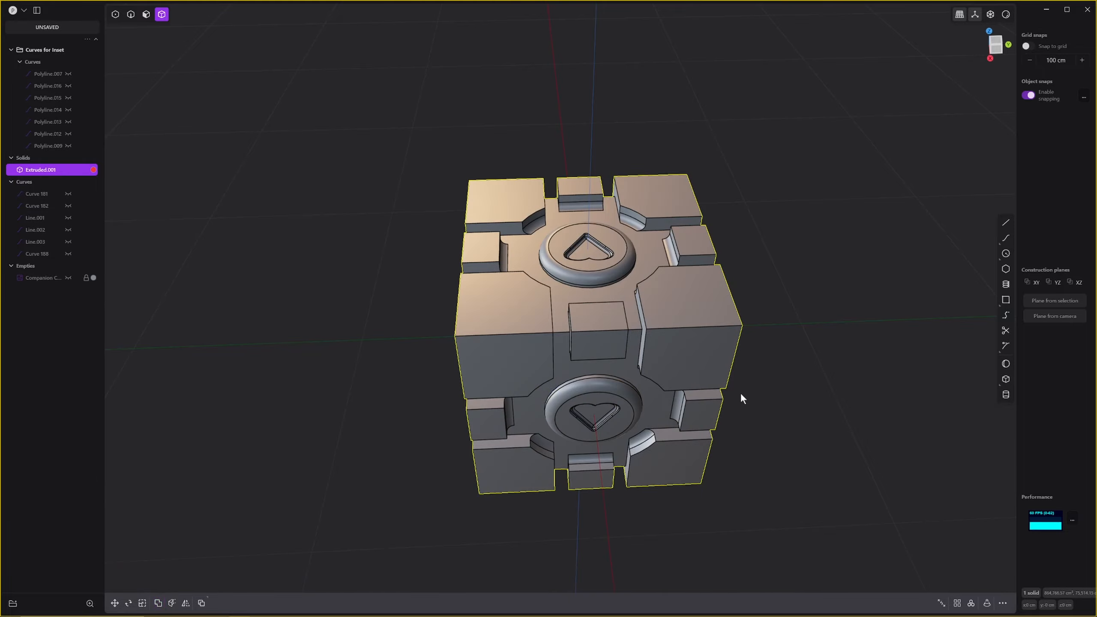
{"action": "left_click", "coordinate": [740, 393]}
{"action": "middle_click_drag", "start_coordinate": [740, 393], "coordinate": [602, 262]}
{"action": "scroll", "coordinate": [583, 387], "scroll_direction": "up", "scroll_amount": 5}
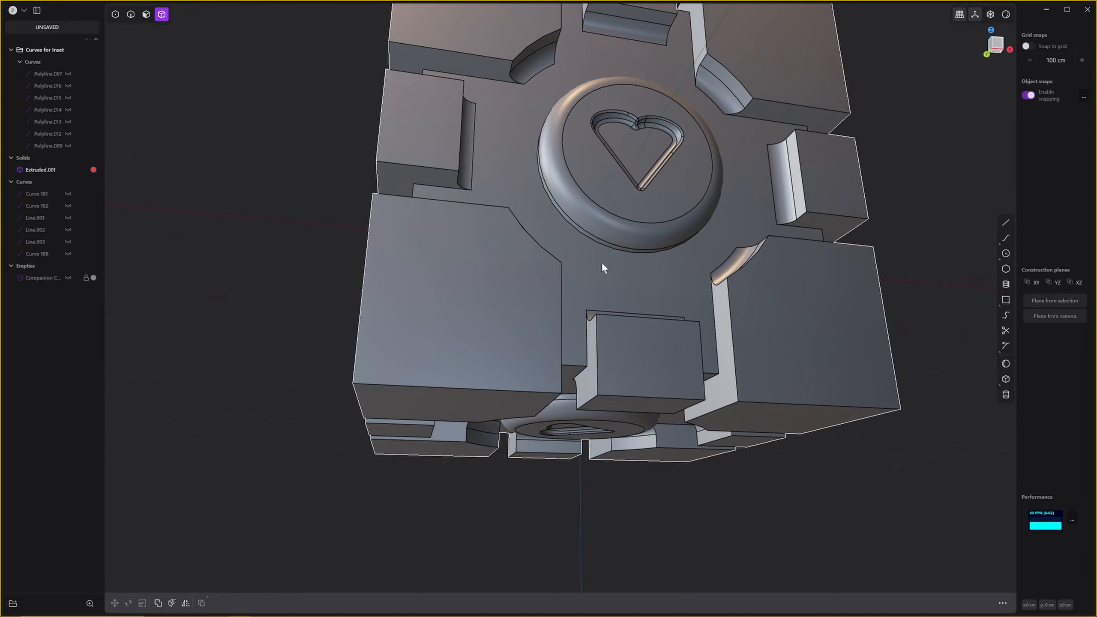
{"action": "key", "text": "2"}
{"action": "left_click", "coordinate": [610, 248]}
{"action": "key", "text": "b"}
{"action": "scroll", "coordinate": [610, 246], "scroll_direction": "down", "scroll_amount": 5}
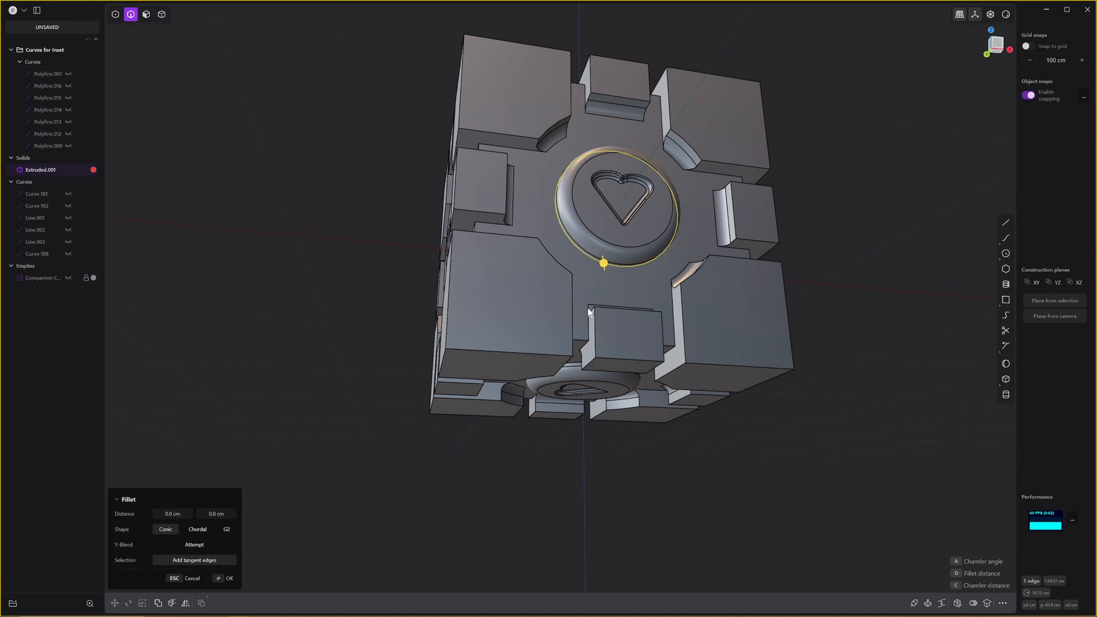
{"action": "middle_click_drag", "start_coordinate": [588, 307], "coordinate": [750, 365]}
{"action": "scroll", "coordinate": [636, 410], "scroll_direction": "down", "scroll_amount": 2}
{"action": "middle_click_drag", "start_coordinate": [706, 431], "coordinate": [702, 433]}
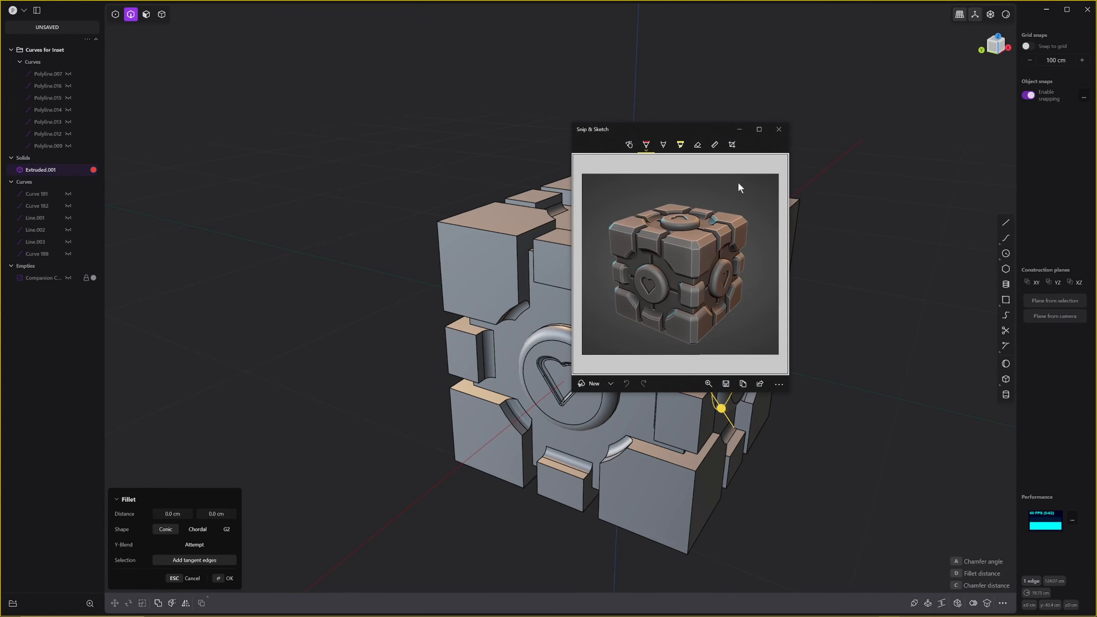
Examine the bevels, block shapes and face details of the Companion Cube in the Snip & Sketch capture and the reference board.
{"action": "left_click_drag", "start_coordinate": [713, 128], "coordinate": [705, 135]}
{"action": "scroll", "coordinate": [705, 271], "scroll_direction": "up", "scroll_amount": 3, "text": "ctrl"}
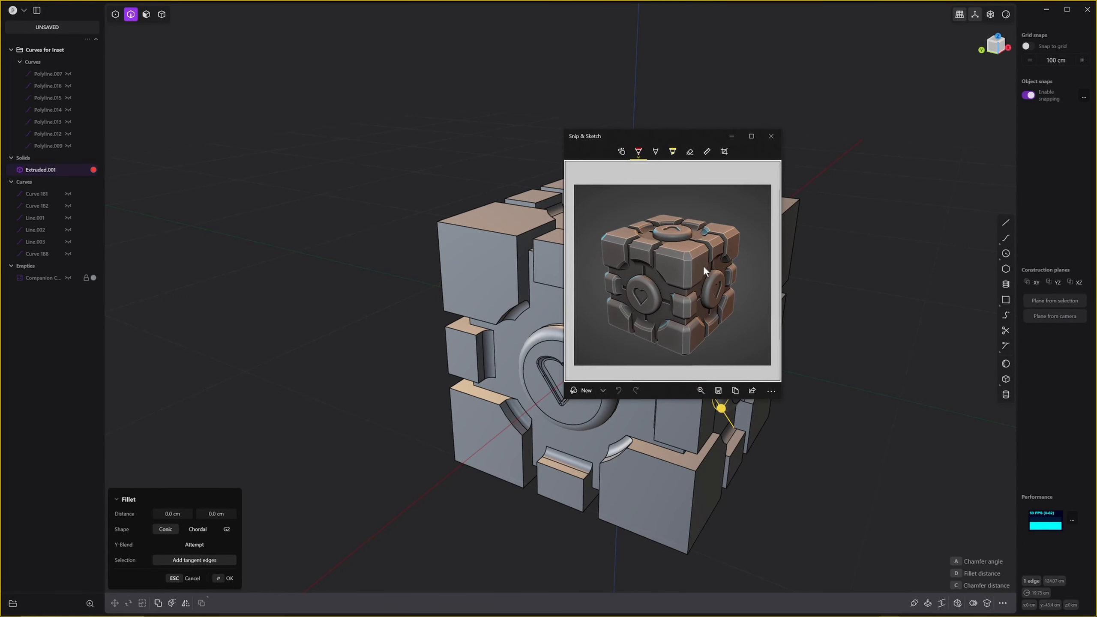
{"action": "scroll", "coordinate": [698, 274], "scroll_direction": "up", "scroll_amount": 2, "text": "ctrl"}
{"action": "scroll", "coordinate": [610, 284], "scroll_direction": "down", "scroll_amount": 2}
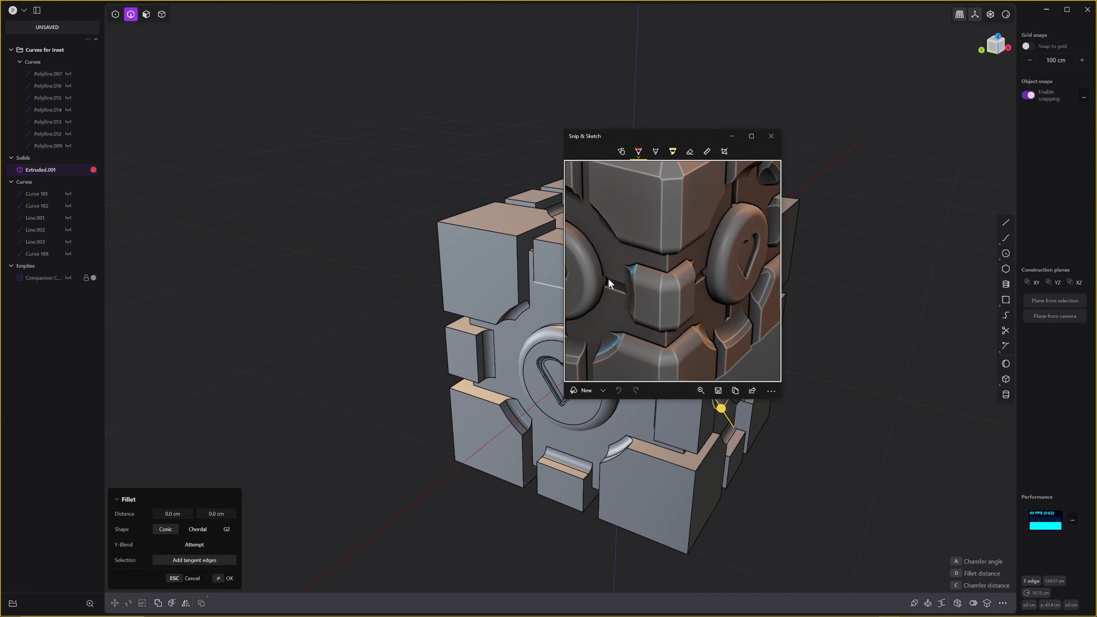
{"action": "scroll", "coordinate": [671, 268], "scroll_direction": "down", "scroll_amount": 1}
{"action": "scroll", "coordinate": [670, 266], "scroll_direction": "down", "scroll_amount": 2, "text": "ctrl"}
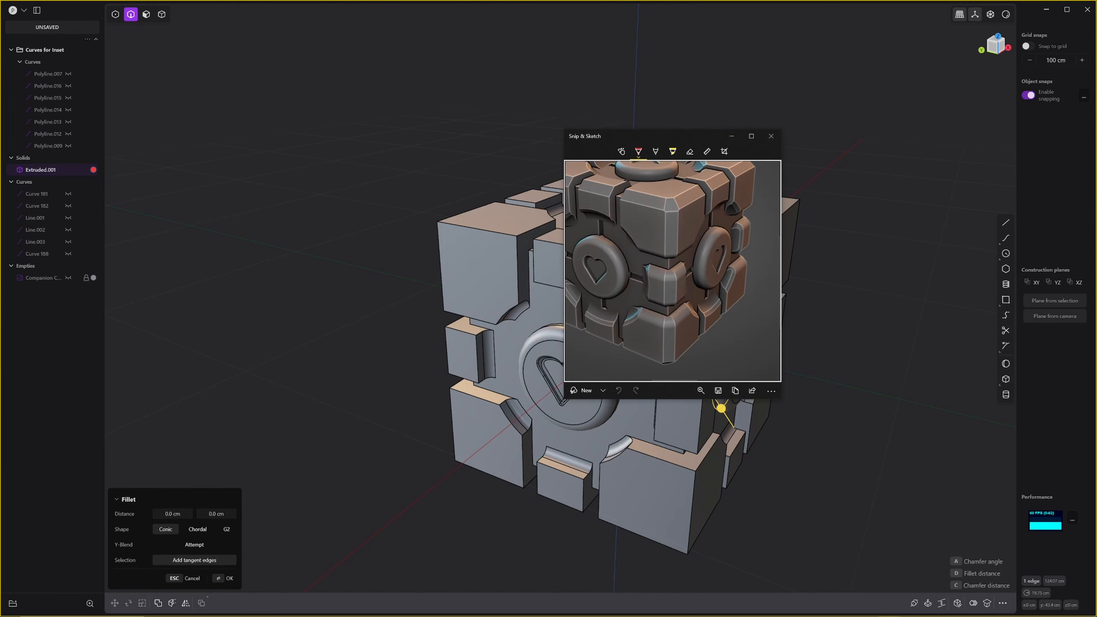
{"action": "mouse_move", "coordinate": [1096, 519]}
{"action": "right_mouse_down"}
{"action": "mouse_move", "coordinate": [758, 435]}
{"action": "mouse_move", "coordinate": [363, 436]}
{"action": "mouse_move", "coordinate": [365, 371]}
{"action": "right_mouse_up"}
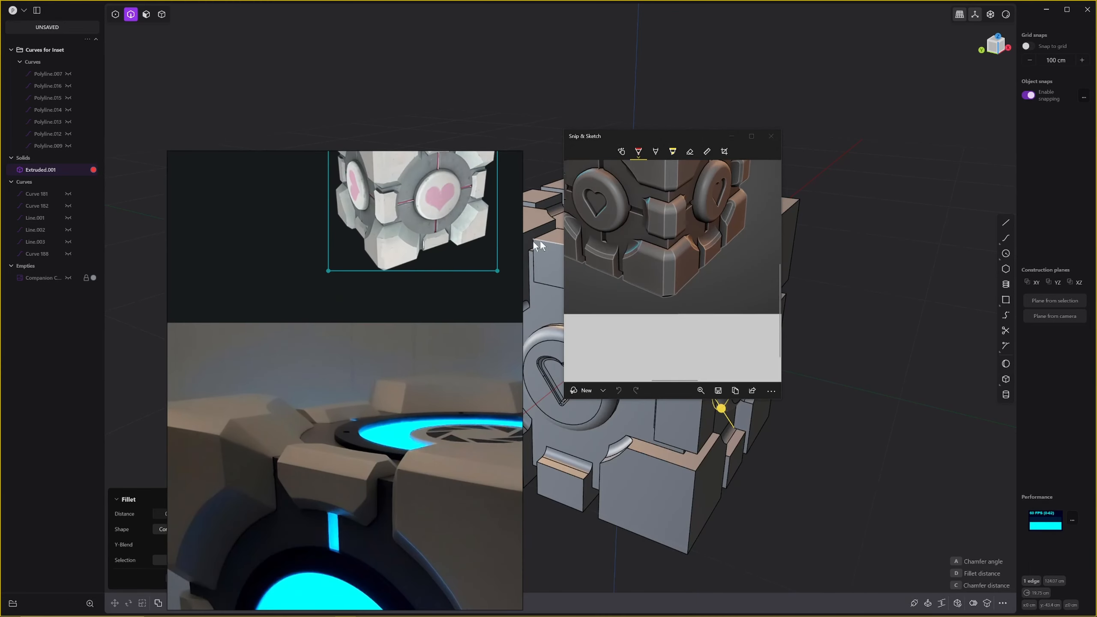
{"action": "scroll", "coordinate": [419, 277], "scroll_direction": "up", "scroll_amount": 3}
{"action": "scroll", "coordinate": [447, 418], "scroll_direction": "down", "scroll_amount": 5}
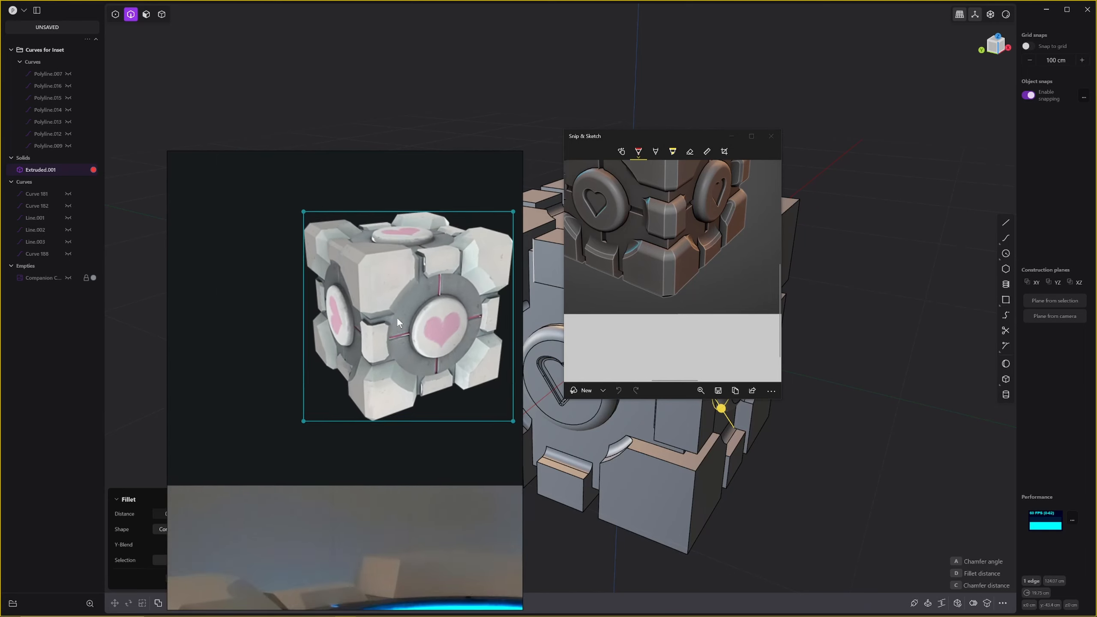
{"action": "middle_click_drag", "start_coordinate": [397, 436], "coordinate": [342, 482]}
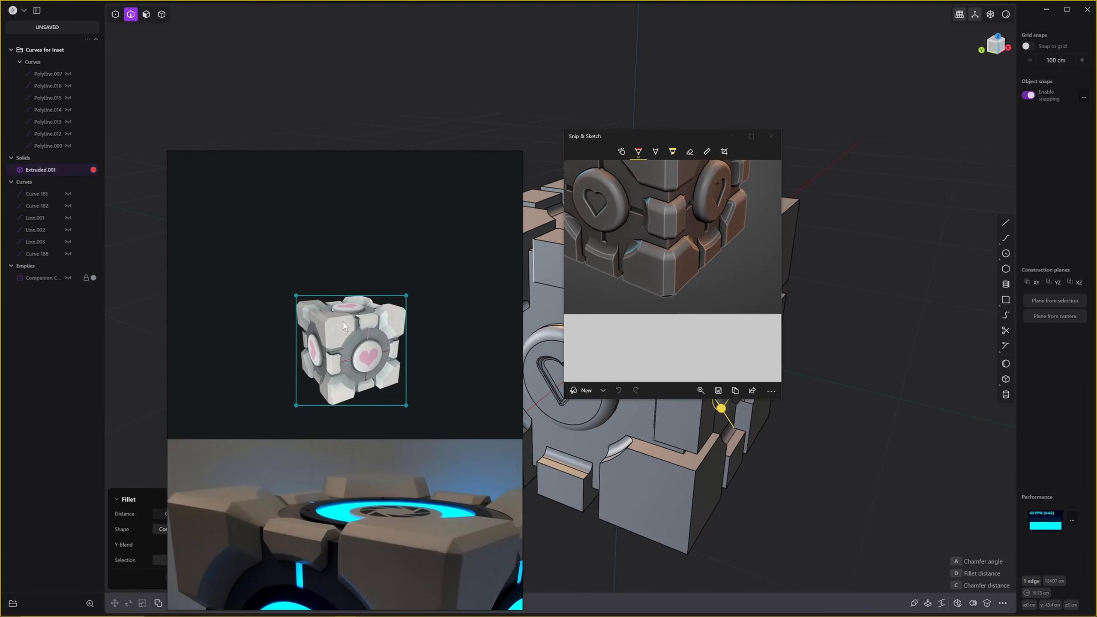
{"action": "scroll", "coordinate": [344, 321], "scroll_direction": "up", "scroll_amount": 5}
{"action": "scroll", "coordinate": [353, 326], "scroll_direction": "down", "scroll_amount": 2}
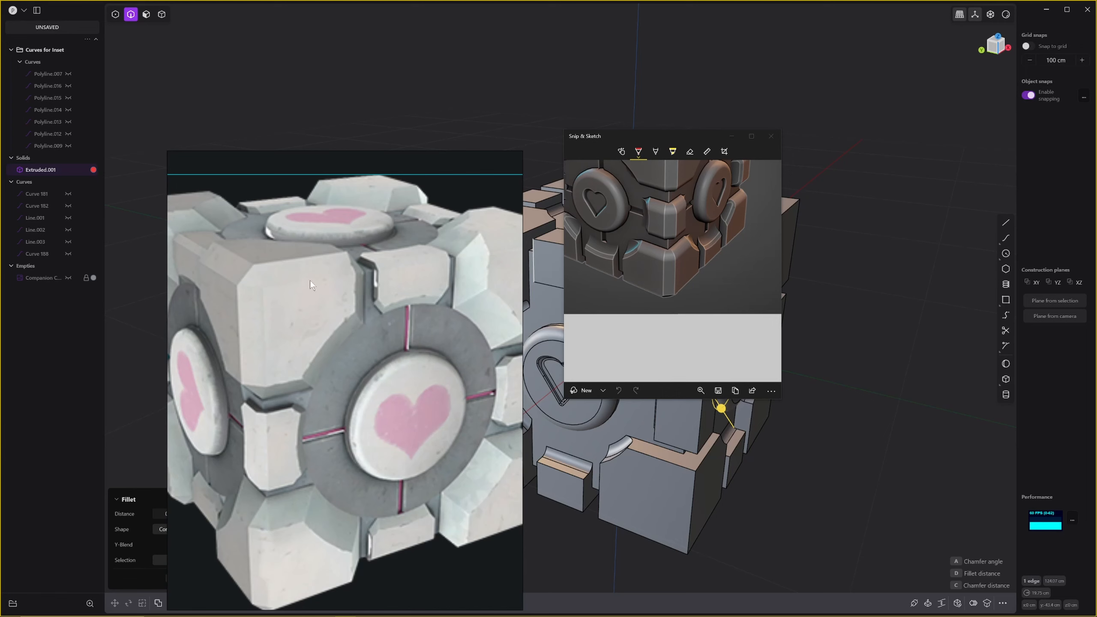
{"action": "left_click_drag", "start_coordinate": [701, 140], "coordinate": [1095, 175]}
{"action": "mouse_move", "coordinate": [443, 168]}
{"action": "left_mouse_down"}
{"action": "mouse_move", "coordinate": [1089, 215]}
{"action": "mouse_move", "coordinate": [444, 169]}
{"action": "left_mouse_up"}
{"action": "right_click_drag", "start_coordinate": [444, 169], "coordinate": [1095, 173]}
Compare the cube's faces with the reference image's pink grooves running from the heart disc to the surrounding edge blocks.
{"action": "scroll", "coordinate": [778, 268], "scroll_direction": "down", "scroll_amount": 3}
{"action": "middle_click_drag", "start_coordinate": [684, 326], "coordinate": [565, 368]}
{"action": "scroll", "coordinate": [689, 332], "scroll_direction": "up", "scroll_amount": 1}
{"action": "scroll", "coordinate": [689, 337], "scroll_direction": "up", "scroll_amount": 5}
{"action": "key", "text": "KP_1"}
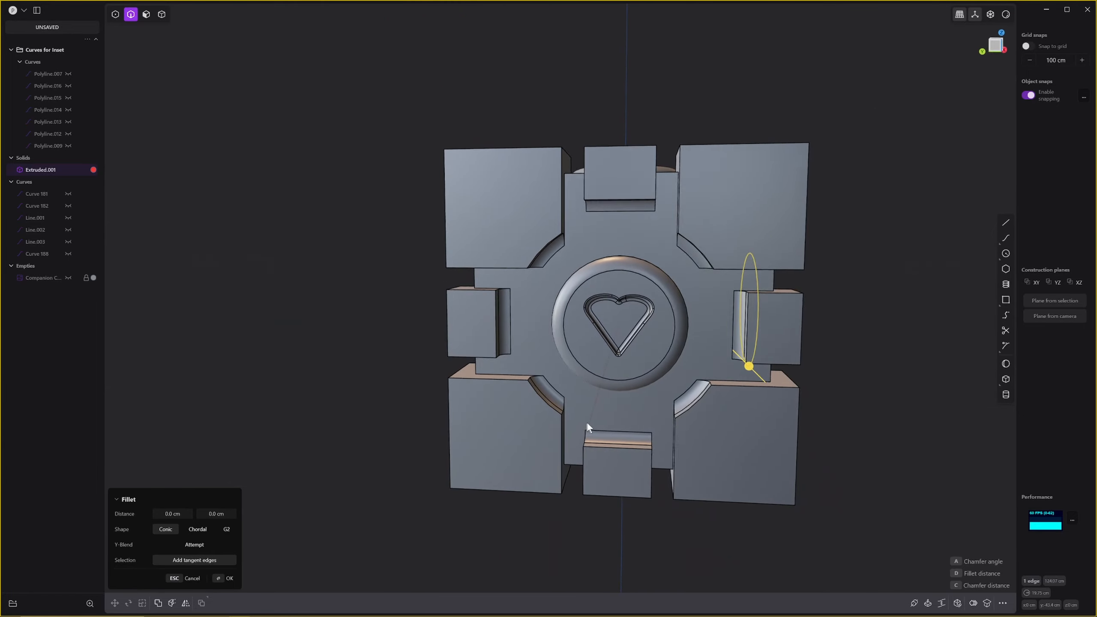
{"action": "scroll", "coordinate": [551, 346], "scroll_direction": "up", "scroll_amount": 2}
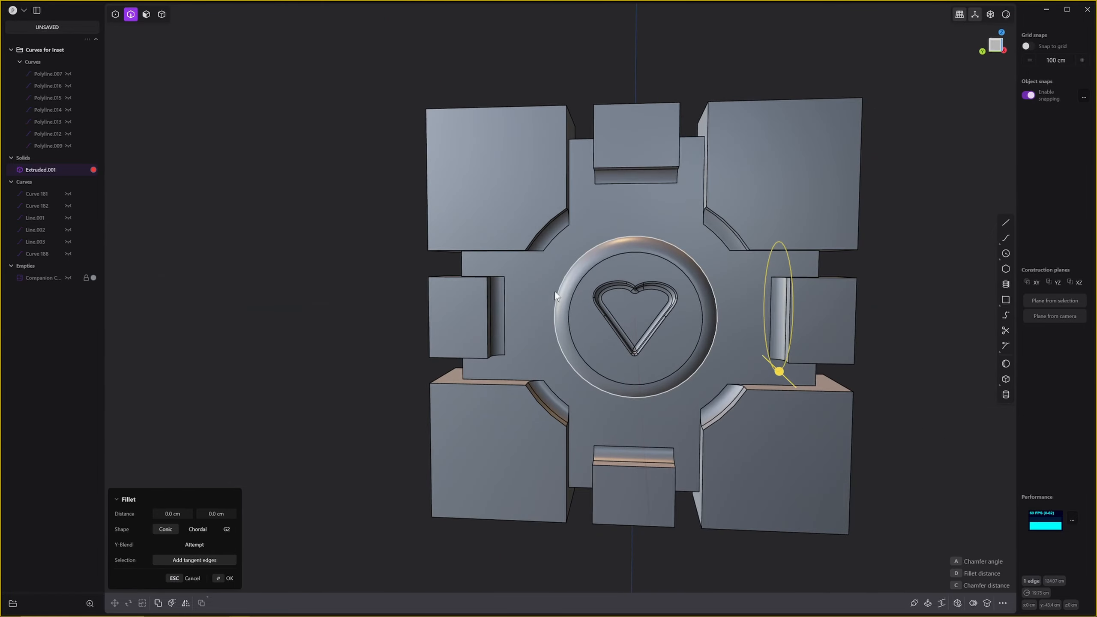
{"action": "middle_click_drag", "start_coordinate": [579, 291], "coordinate": [820, 344]}
{"action": "scroll", "coordinate": [696, 337], "scroll_direction": "down", "scroll_amount": 3}
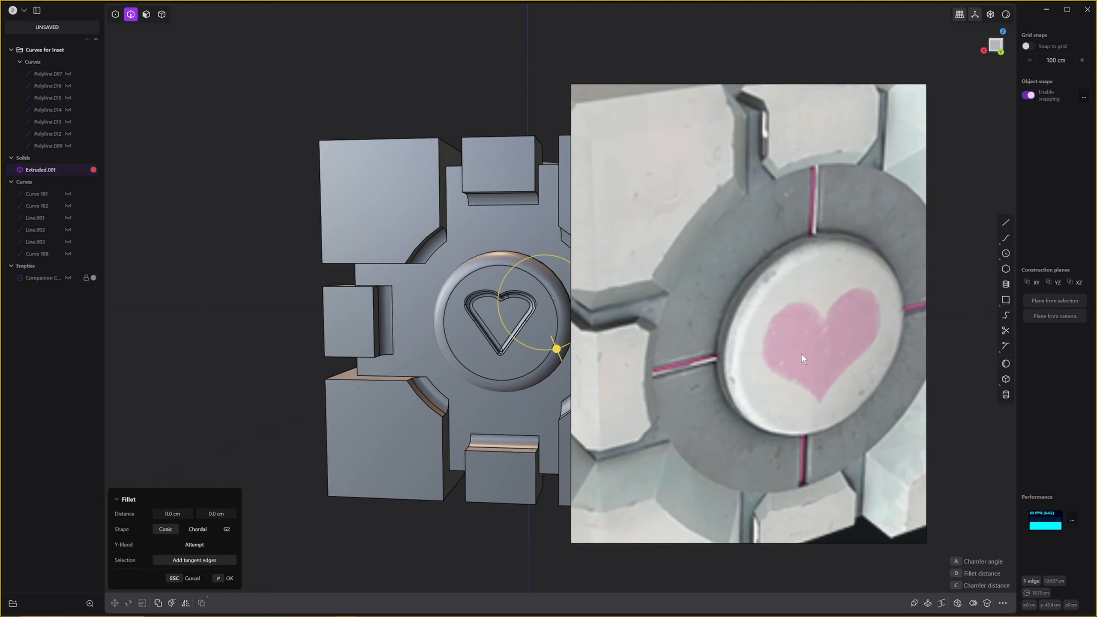
{"action": "middle_click_drag", "start_coordinate": [408, 287], "coordinate": [497, 322]}
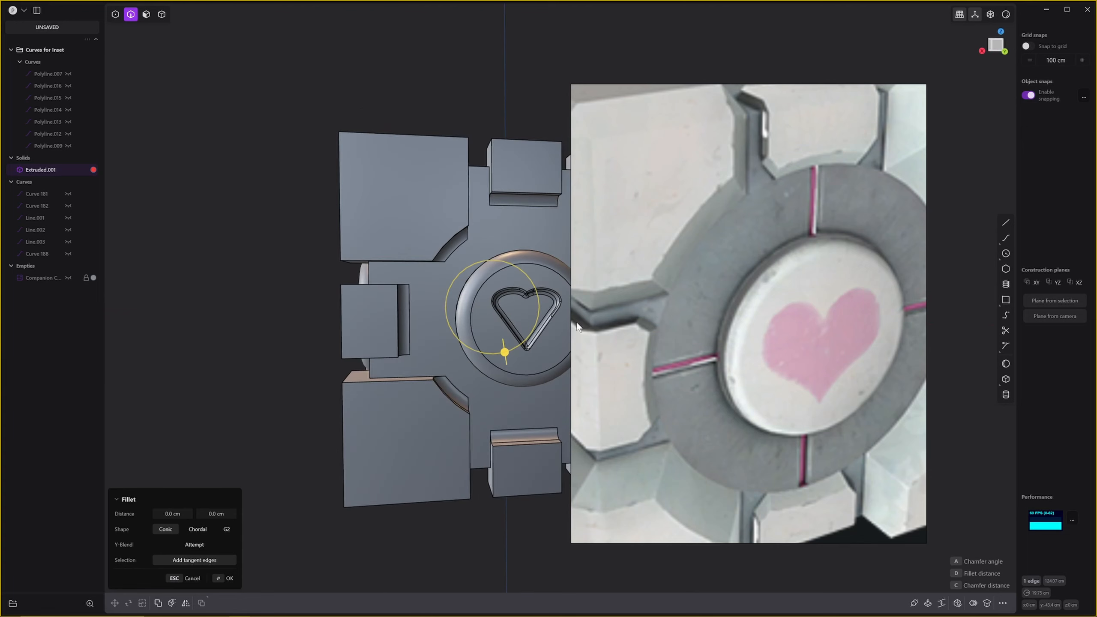
{"action": "left_click_drag", "start_coordinate": [794, 310], "coordinate": [819, 307]}
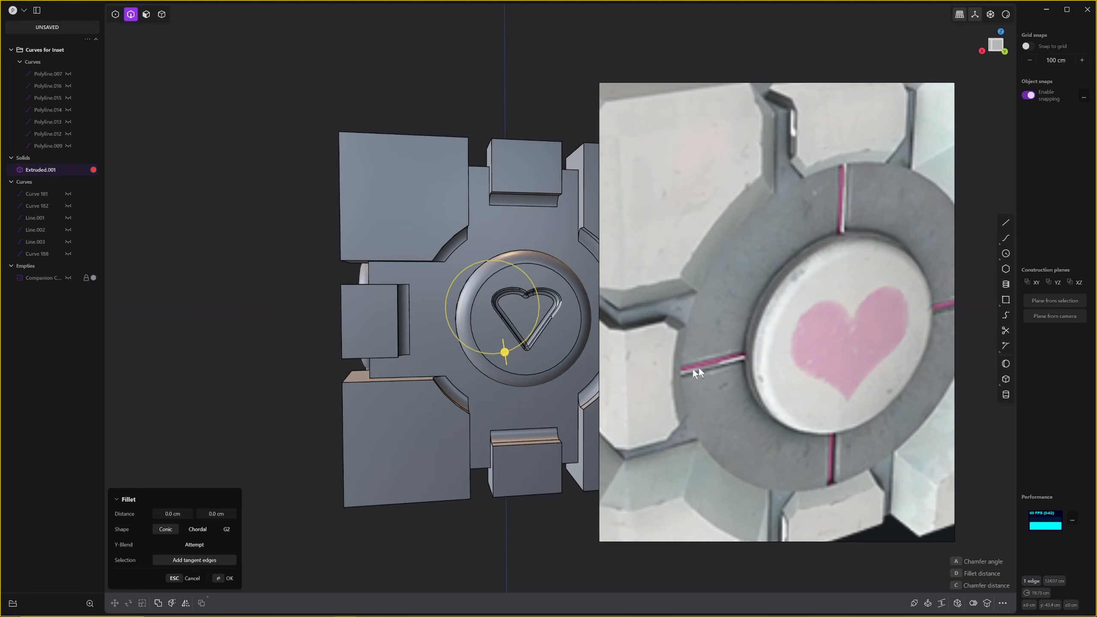
{"action": "left_click_drag", "start_coordinate": [857, 328], "coordinate": [1096, 329]}
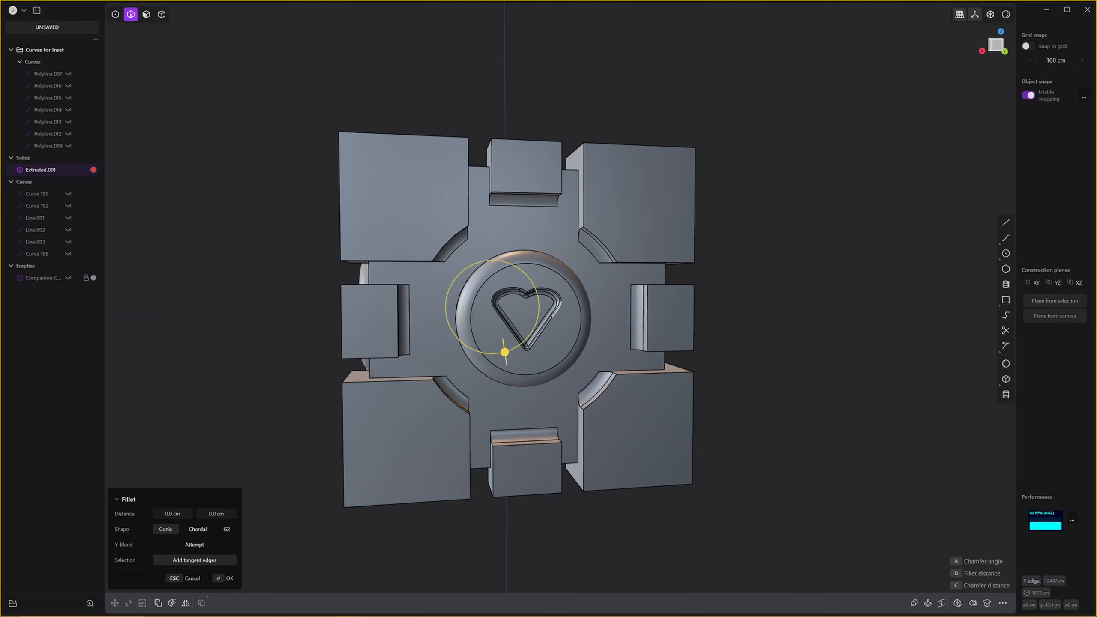
{"action": "scroll", "coordinate": [524, 311], "scroll_direction": "up", "scroll_amount": 5}
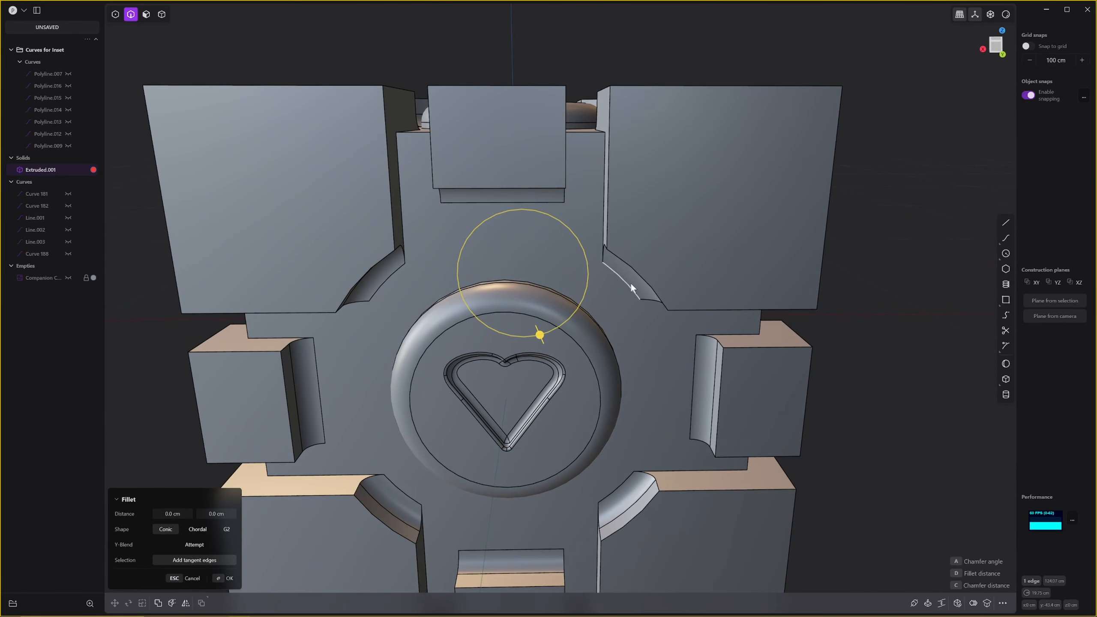
{"action": "left_click", "coordinate": [1006, 222]}
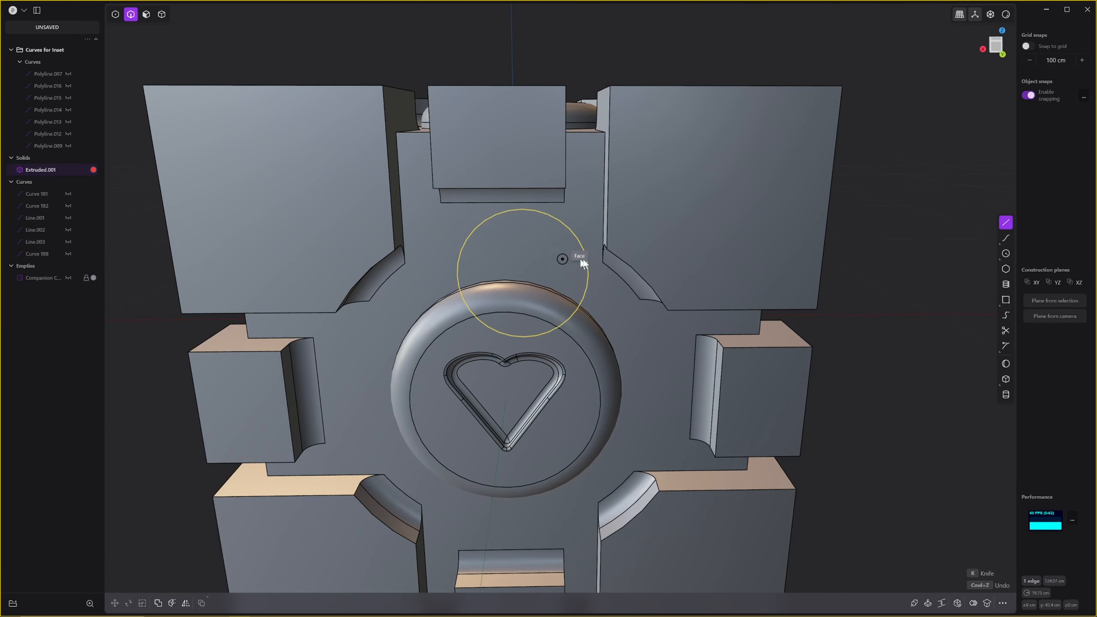
{"action": "key", "text": "Escape"}
{"action": "middle_click_drag", "start_coordinate": [626, 199], "coordinate": [660, 164]}
{"action": "middle_click_drag", "start_coordinate": [698, 323], "coordinate": [855, 330]}
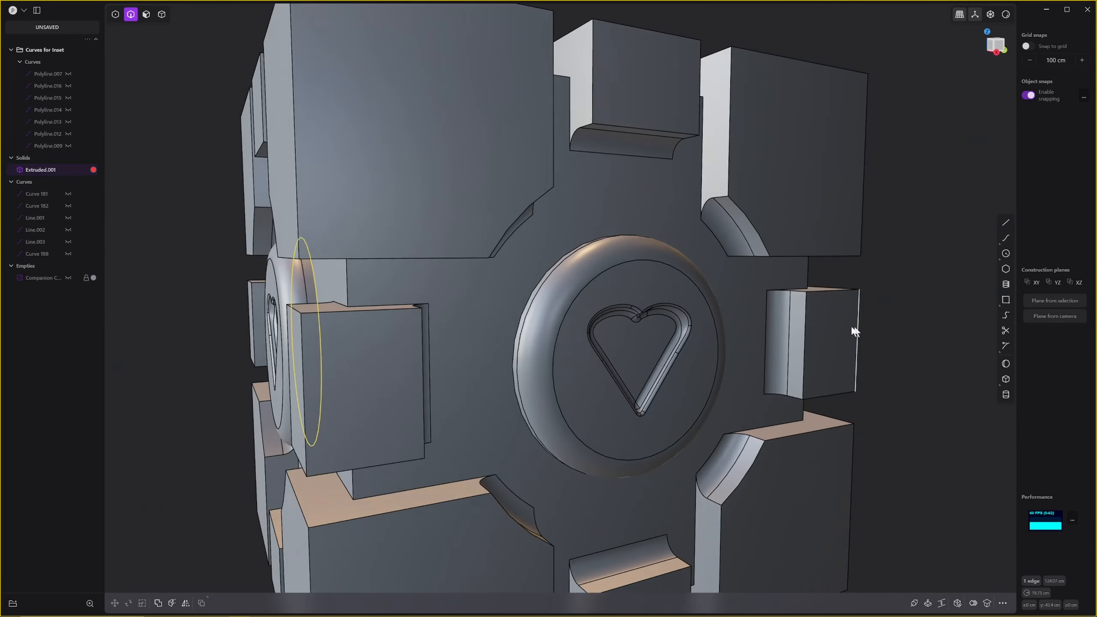
{"action": "middle_click_drag", "start_coordinate": [395, 409], "coordinate": [446, 410]}
{"action": "left_click", "coordinate": [445, 295]}
{"action": "key", "text": "b"}
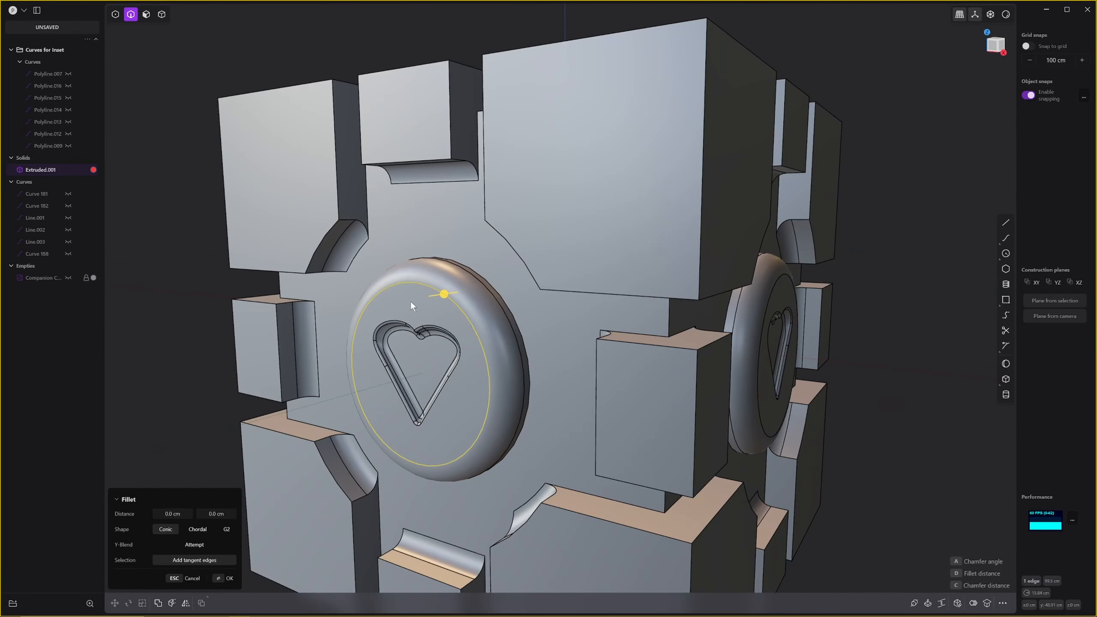
{"action": "key", "text": "3"}
{"action": "left_click", "coordinate": [473, 287]}
{"action": "left_click", "coordinate": [482, 280]}
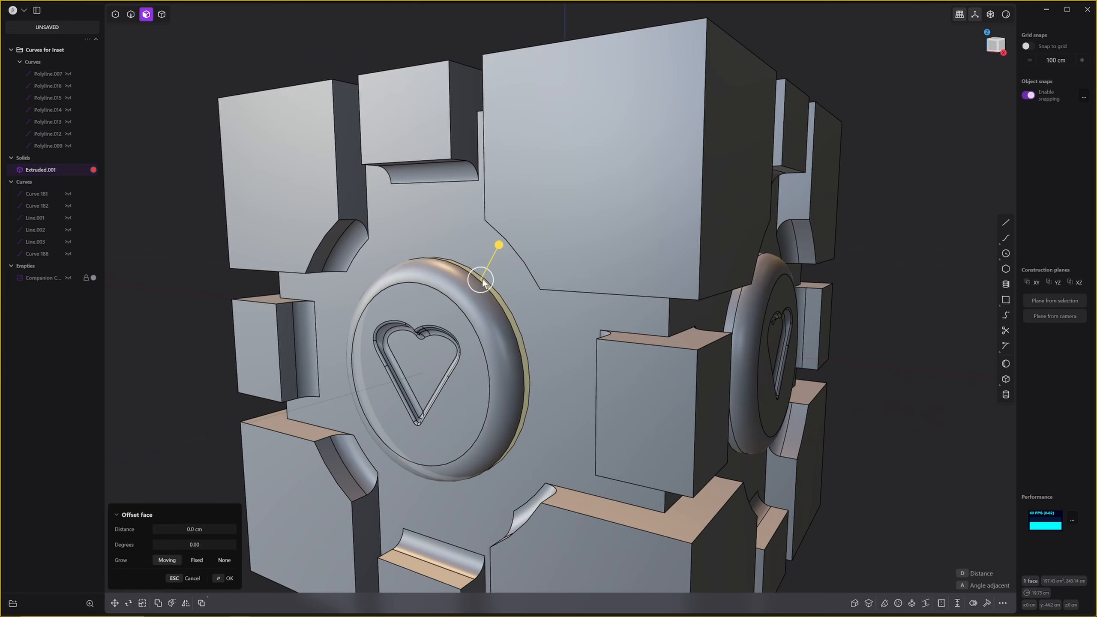
{"action": "left_click", "coordinate": [512, 266]}
{"action": "key", "text": "4"}
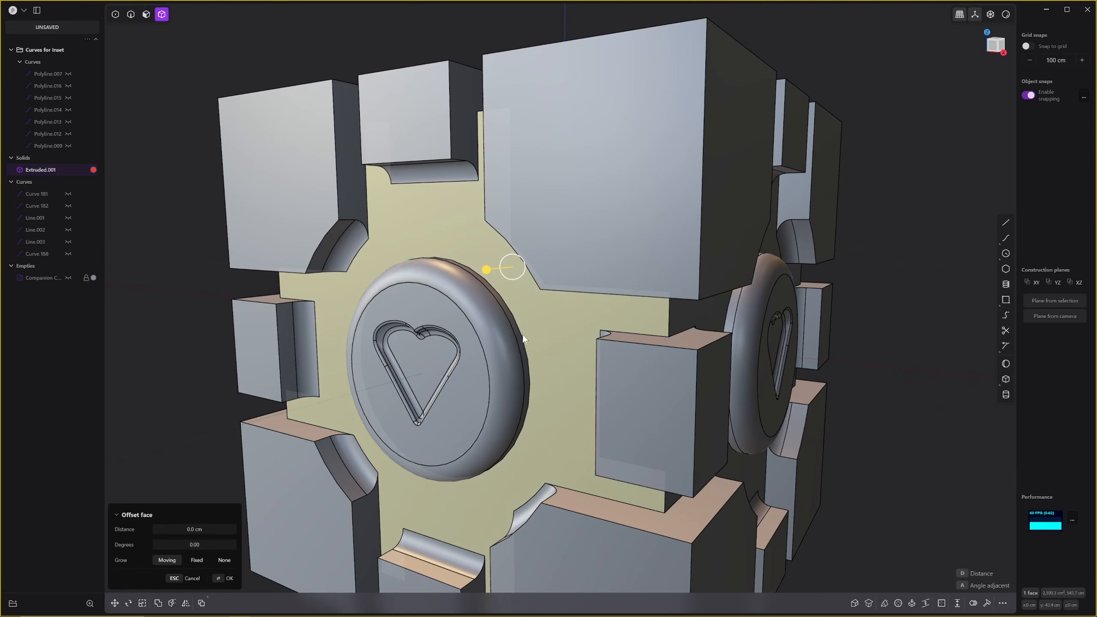
In the front view, draw a vertical line from the heart disc's top midpoint up to the lower edge of the top middle block.
{"action": "left_click", "coordinate": [487, 309]}
{"action": "scroll", "coordinate": [487, 309], "scroll_direction": "down", "scroll_amount": 1}
{"action": "middle_click_drag", "start_coordinate": [487, 309], "coordinate": [533, 320]}
{"action": "key", "text": "KP_1"}
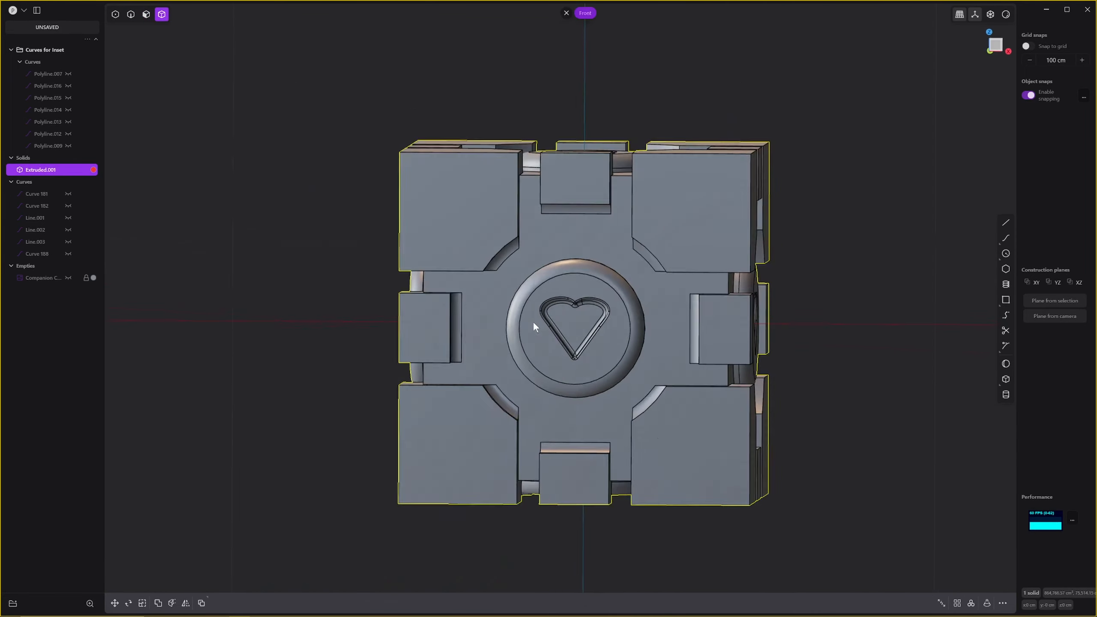
{"action": "left_click", "coordinate": [1004, 224]}
{"action": "scroll", "coordinate": [566, 190], "scroll_direction": "up", "scroll_amount": 1}
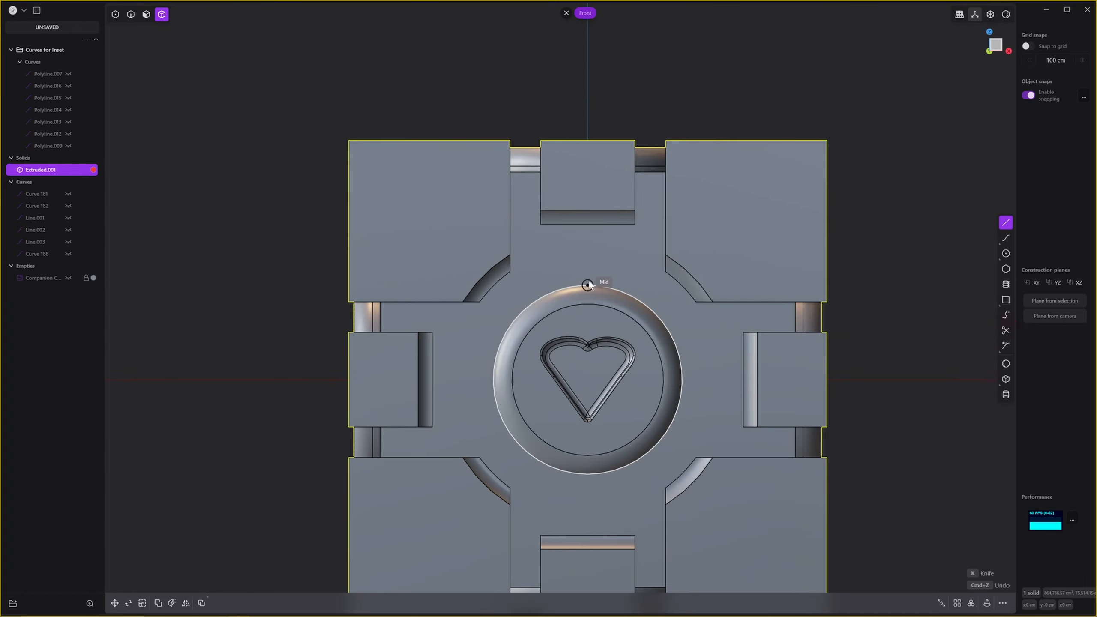
{"action": "left_click", "coordinate": [593, 285]}
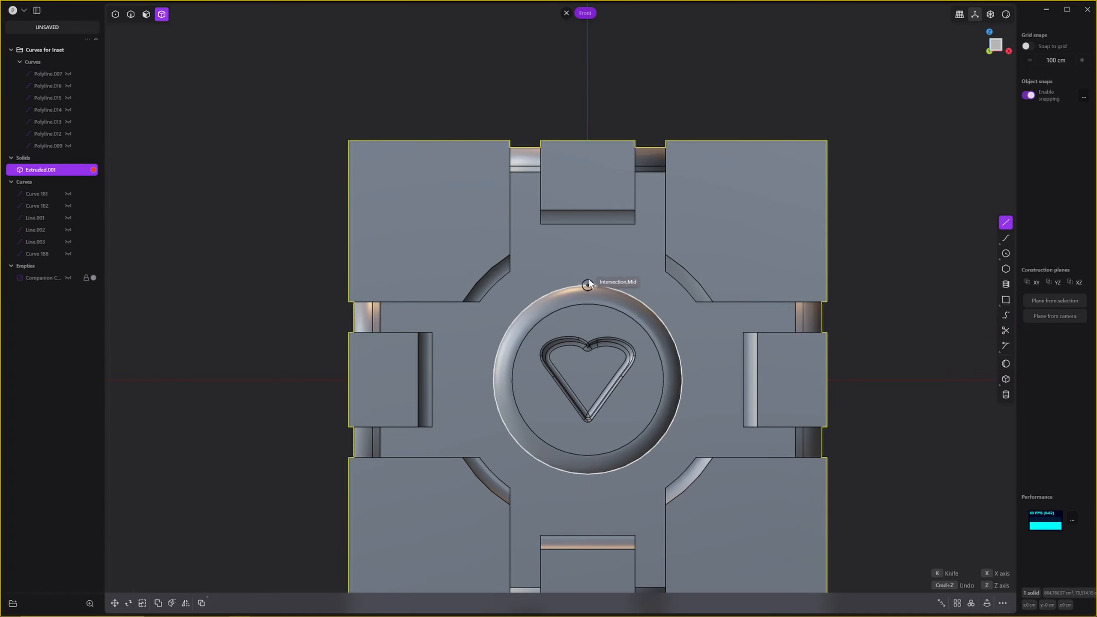
{"action": "left_click", "coordinate": [590, 228]}
{"action": "key", "text": "alt+x"}
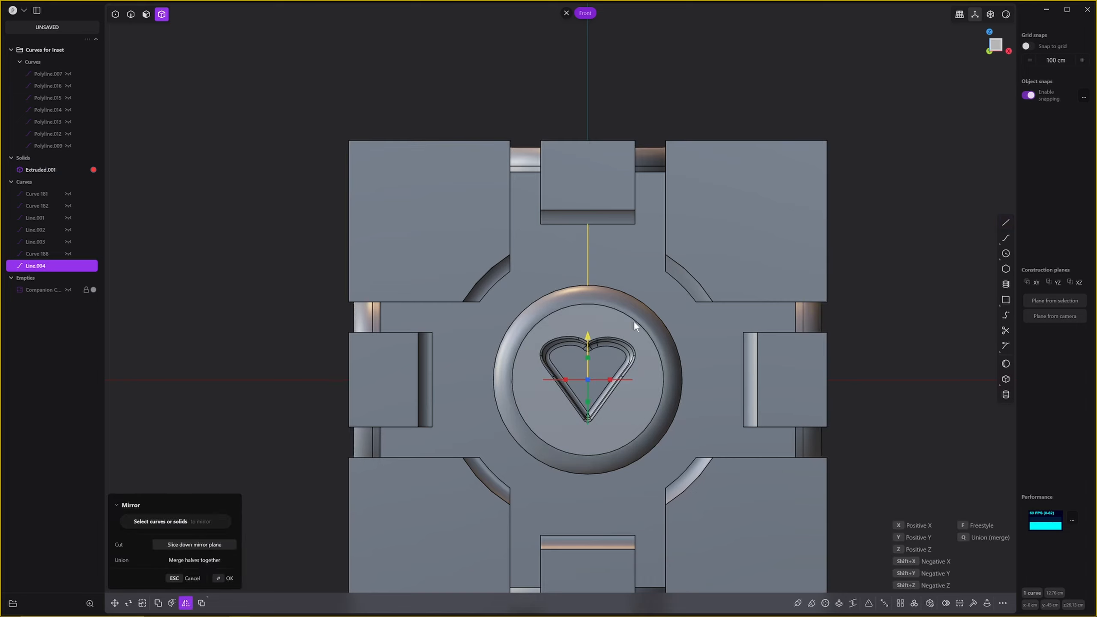
{"action": "left_click", "coordinate": [586, 357]}
{"action": "key", "text": "Return"}
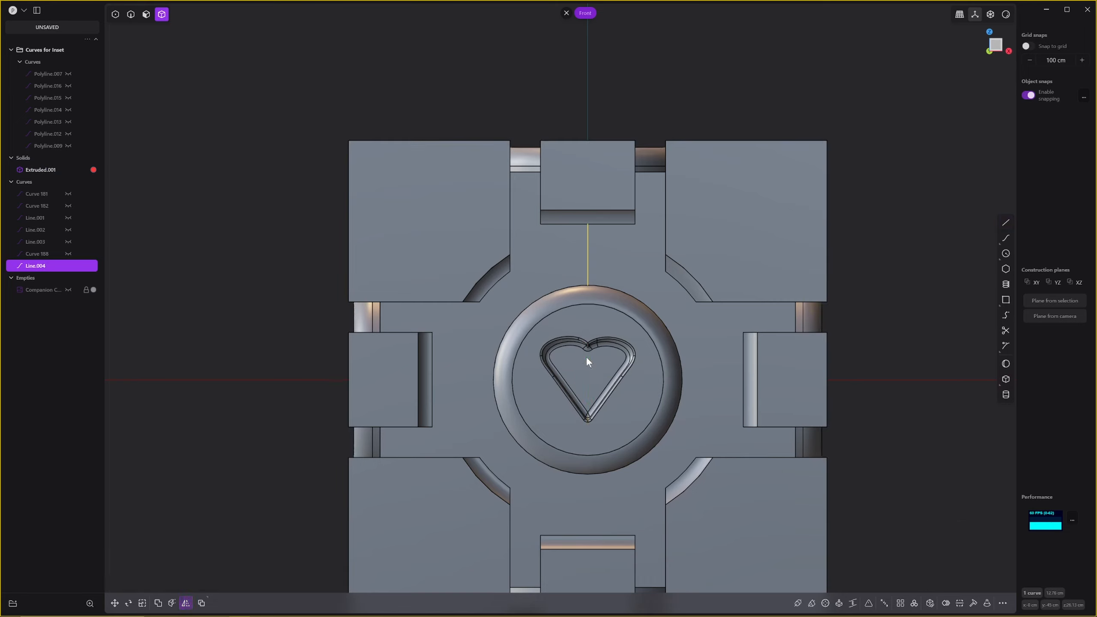
{"action": "key", "text": "alt+x"}
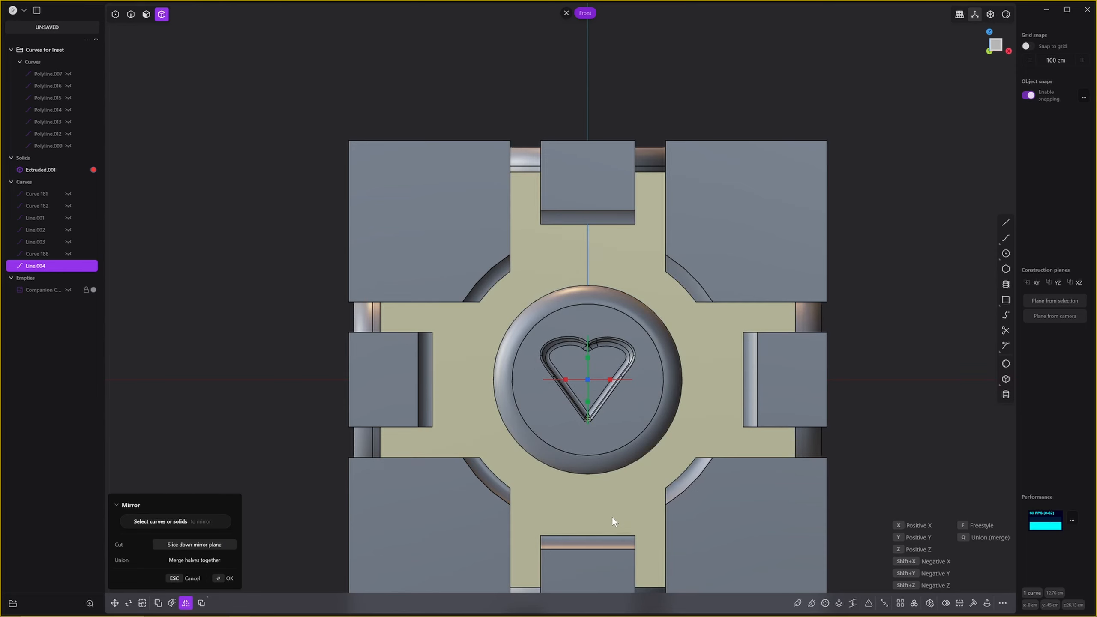
{"action": "key", "text": "Escape"}
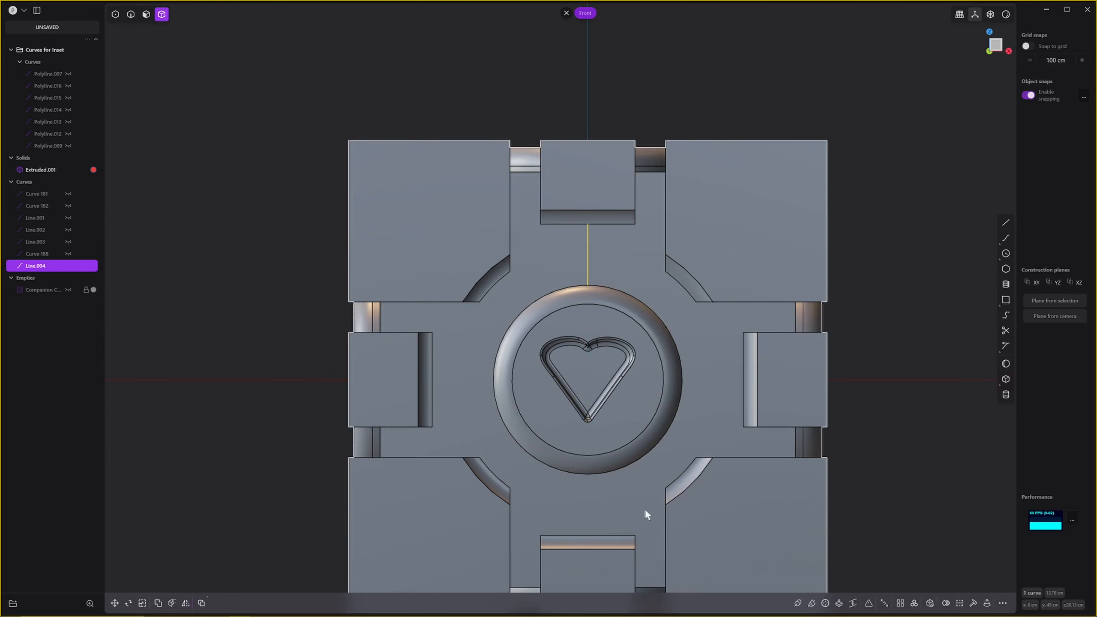
Mirror the vertical line above the front heart disc across the cube's horizontal centre plane to the disc's underside, and clear the selection.
{"action": "key", "text": "alt+x"}
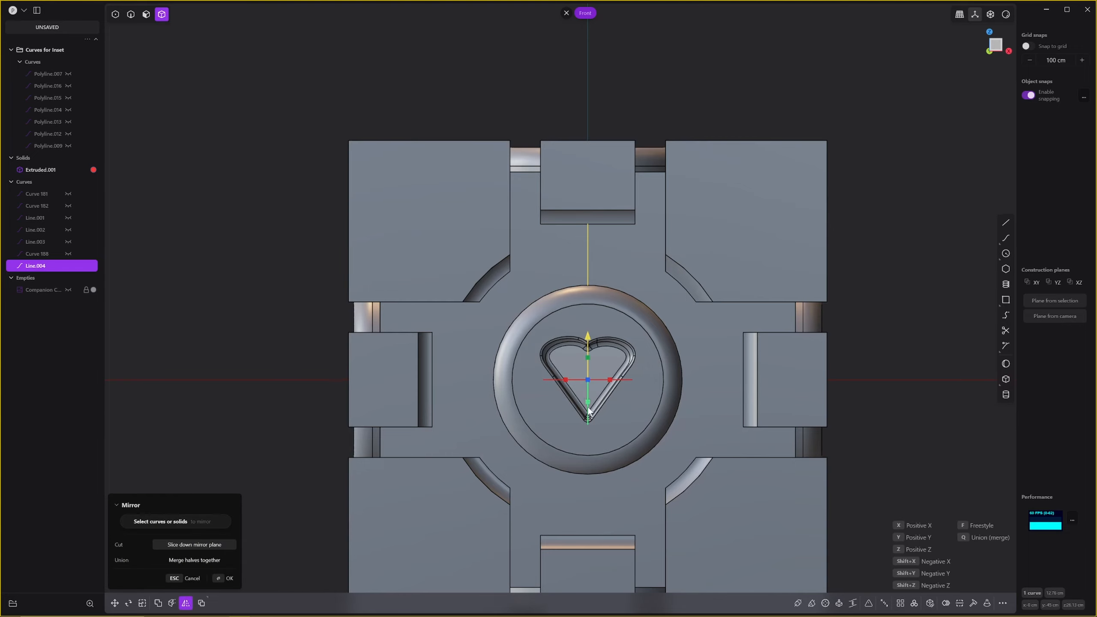
{"action": "left_click", "coordinate": [667, 470]}
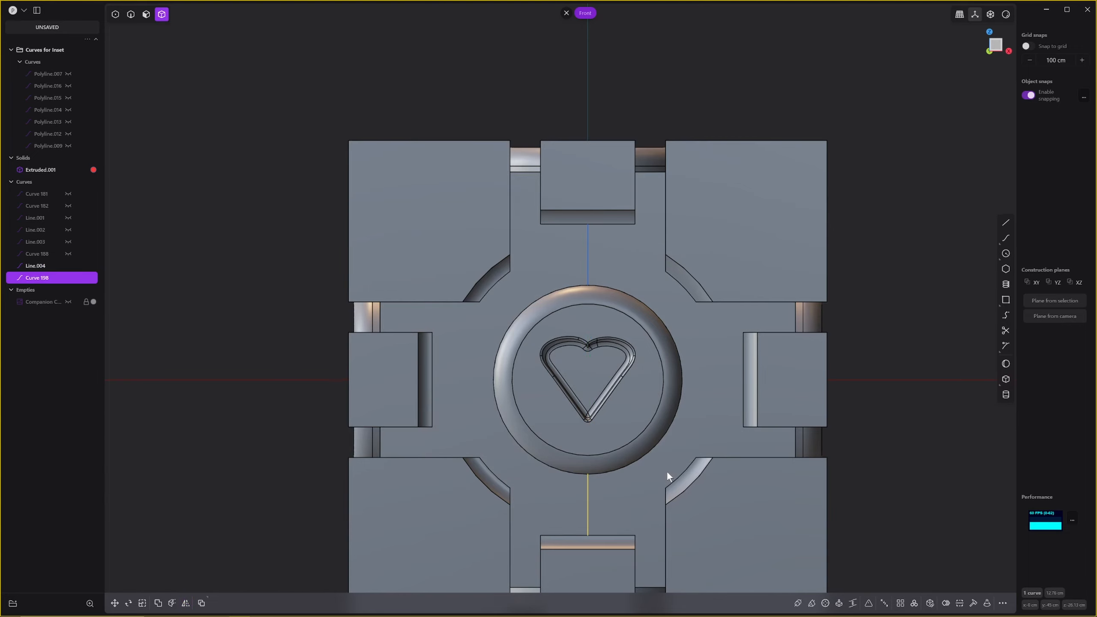
{"action": "left_click", "coordinate": [885, 393]}
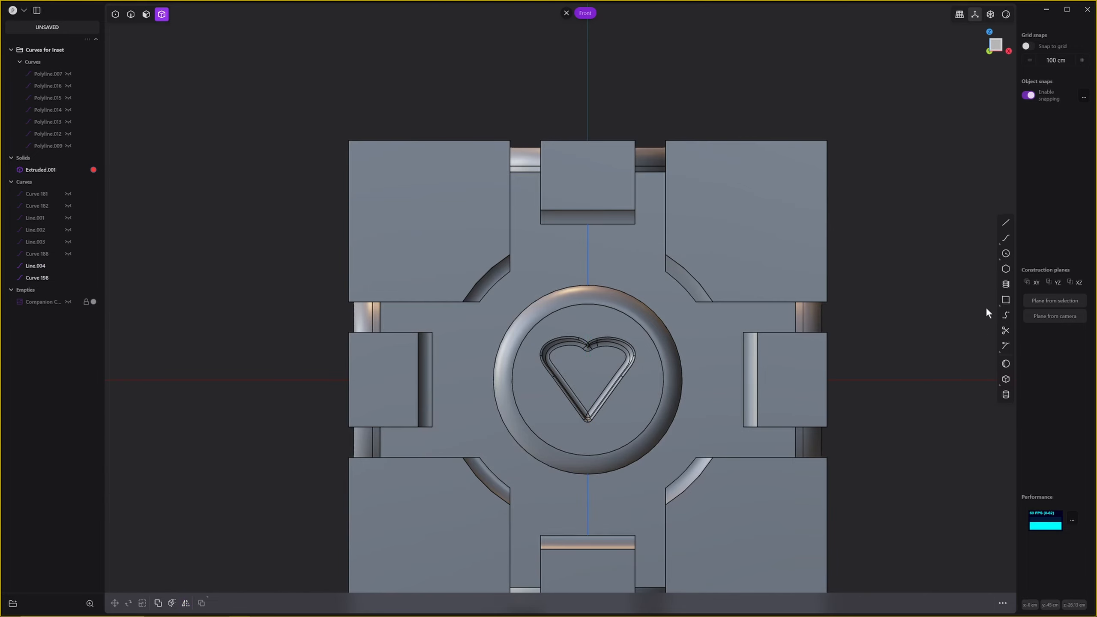
Draw a horizontal line from the front disc's right midpoint to the right middle block and mirror it to the disc's left side.
{"action": "left_click", "coordinate": [1006, 223]}
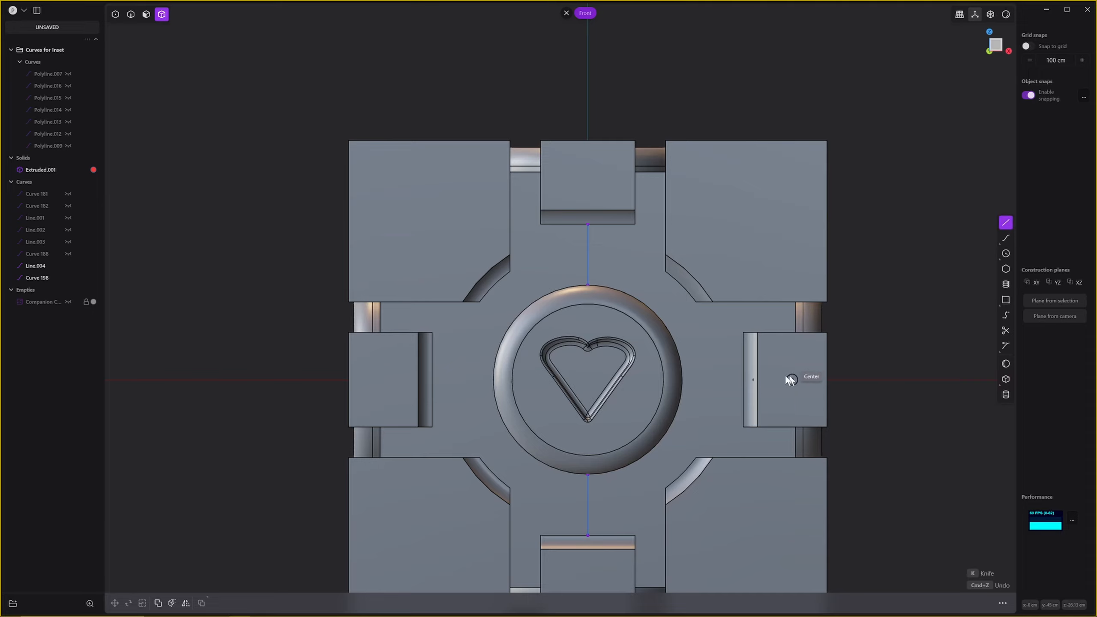
{"action": "left_click", "coordinate": [684, 379]}
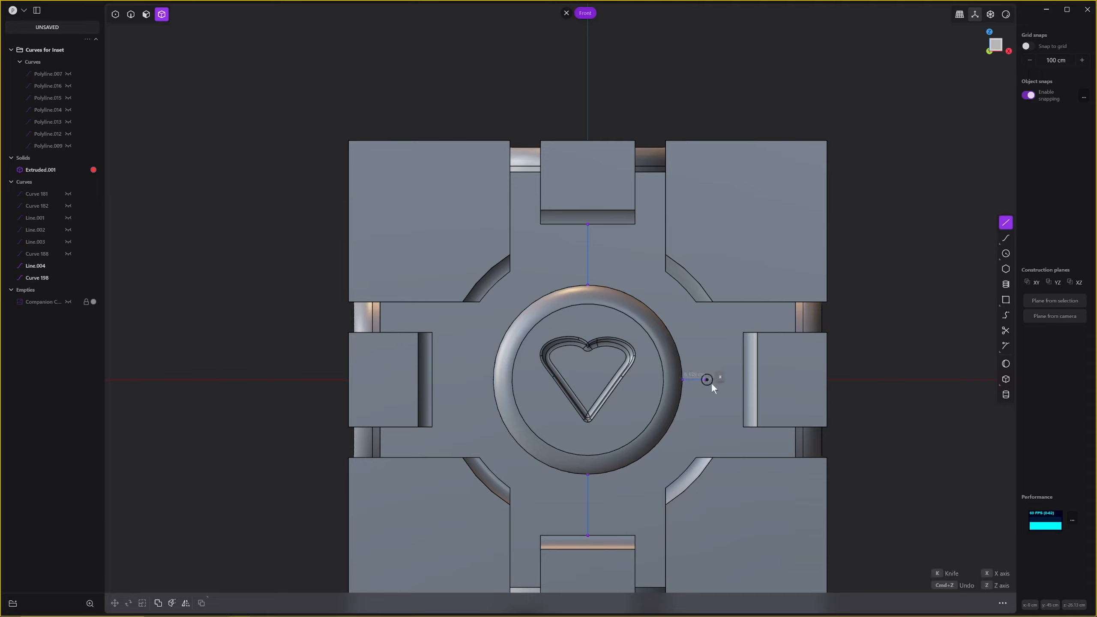
{"action": "left_click", "coordinate": [747, 381]}
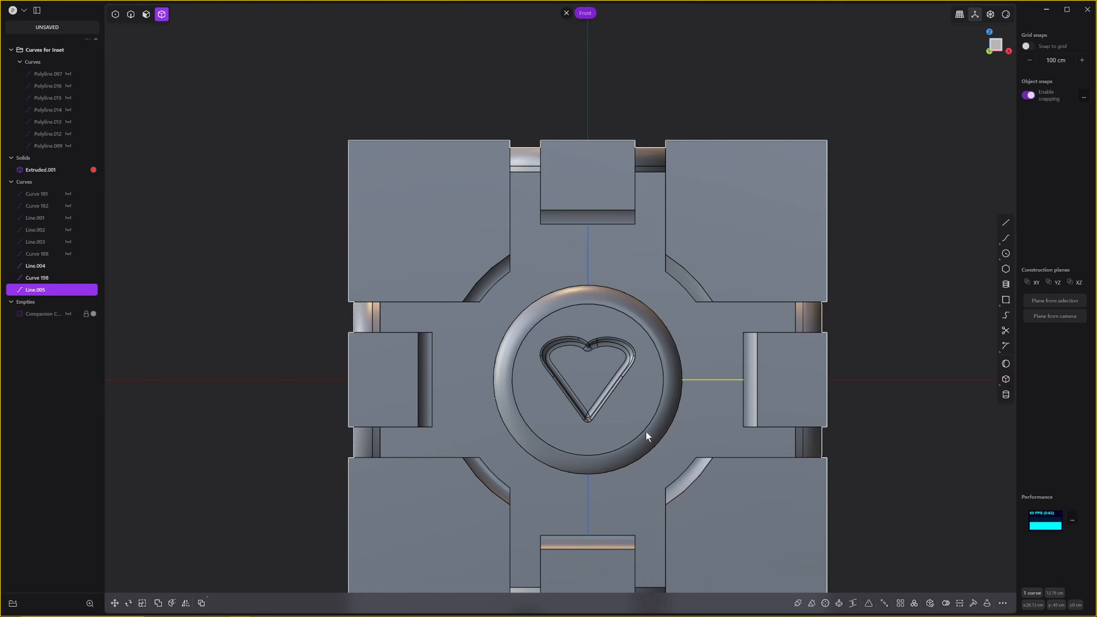
{"action": "key", "text": "alt+x"}
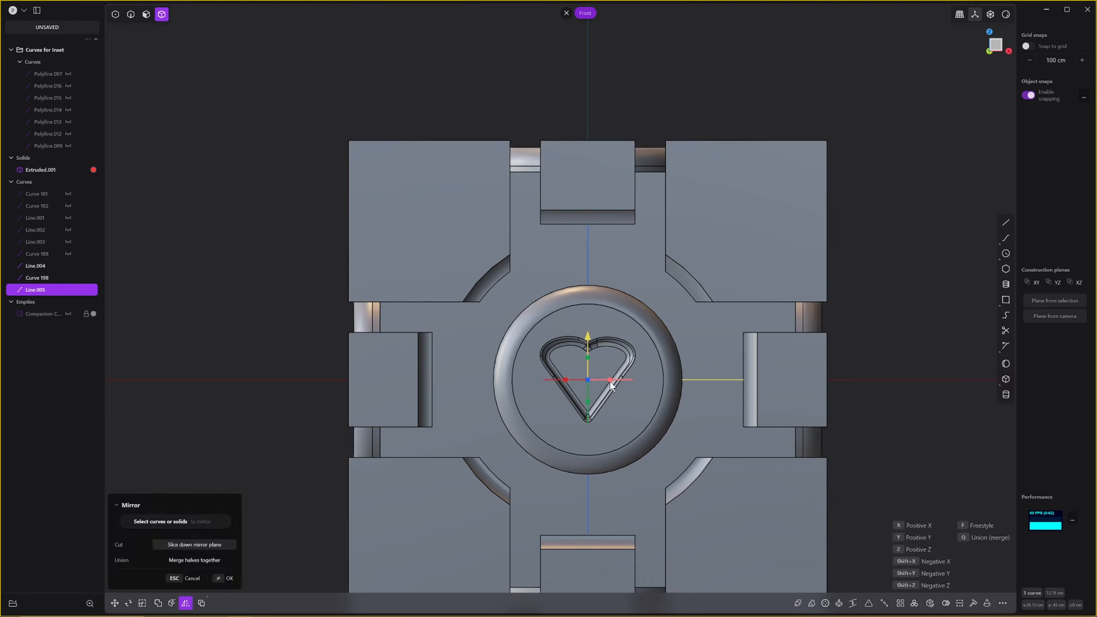
{"action": "left_click", "coordinate": [610, 380]}
{"action": "key", "text": "Return"}
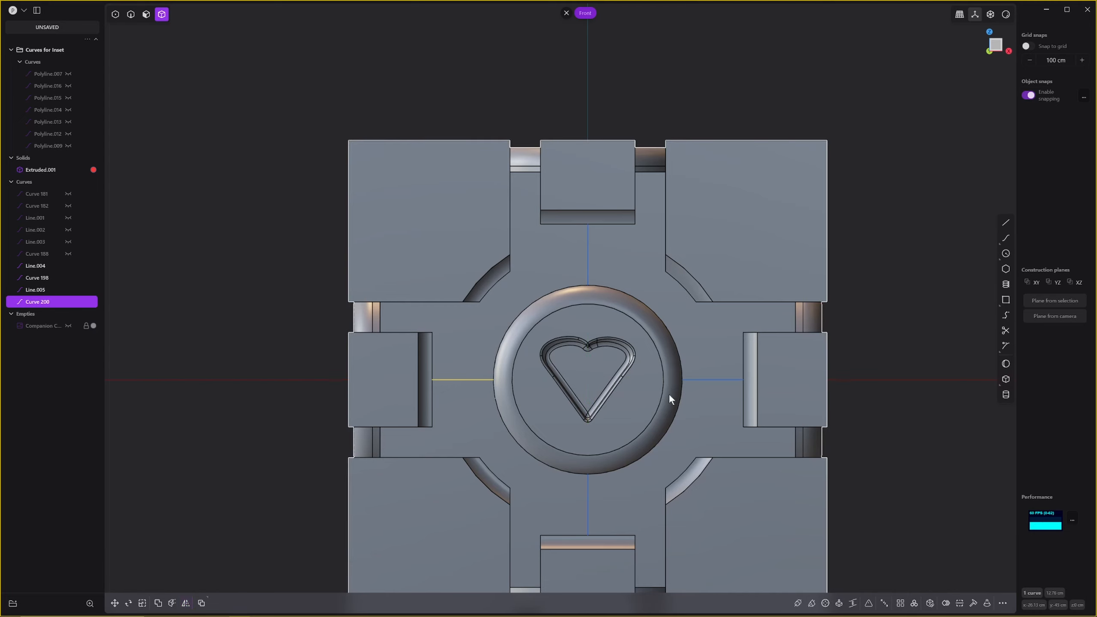
Turn all four lines around the front heart disc into pipes with a section size of 0.9 cm.
{"action": "scroll", "coordinate": [748, 413], "scroll_direction": "down", "scroll_amount": 2}
{"action": "middle_click_drag", "start_coordinate": [723, 406], "coordinate": [734, 439], "text": "shift"}
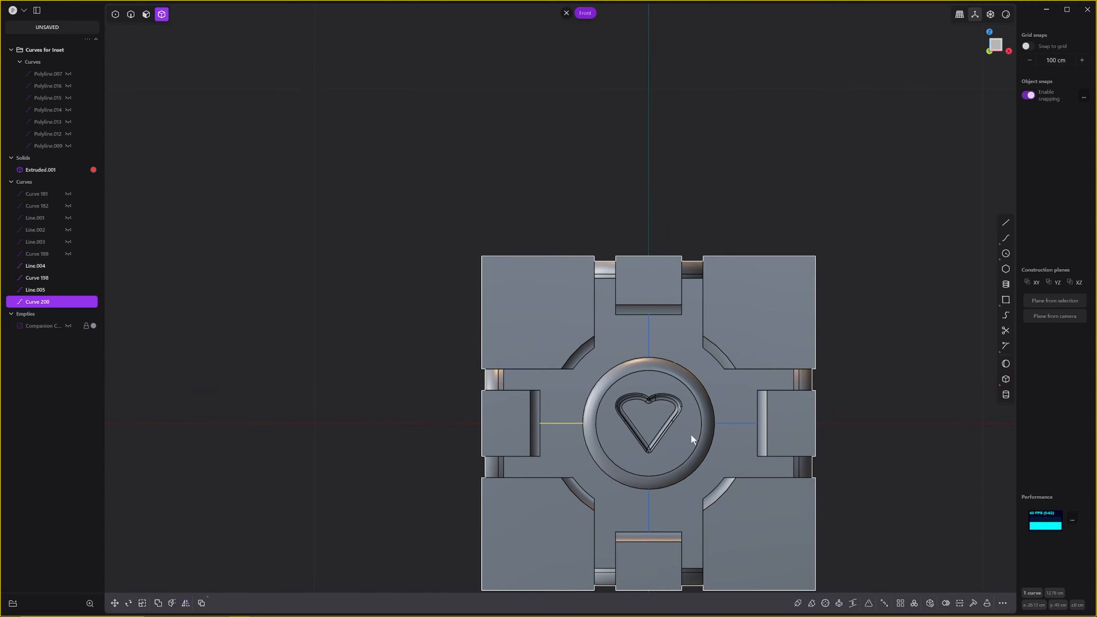
{"action": "key", "text": "2"}
{"action": "left_click", "coordinate": [649, 344], "text": "shift"}
{"action": "left_click", "coordinate": [738, 424], "text": "shift"}
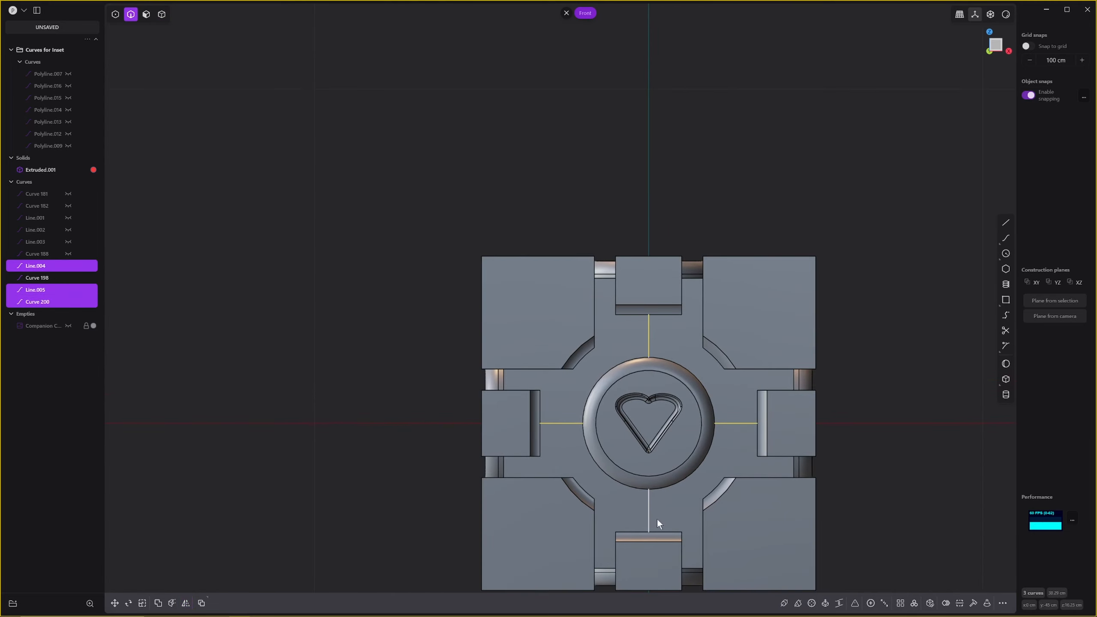
{"action": "left_click", "coordinate": [652, 516], "text": "shift"}
{"action": "scroll", "coordinate": [708, 530], "scroll_direction": "up", "scroll_amount": 2}
{"action": "scroll", "coordinate": [704, 518], "scroll_direction": "up", "scroll_amount": 2}
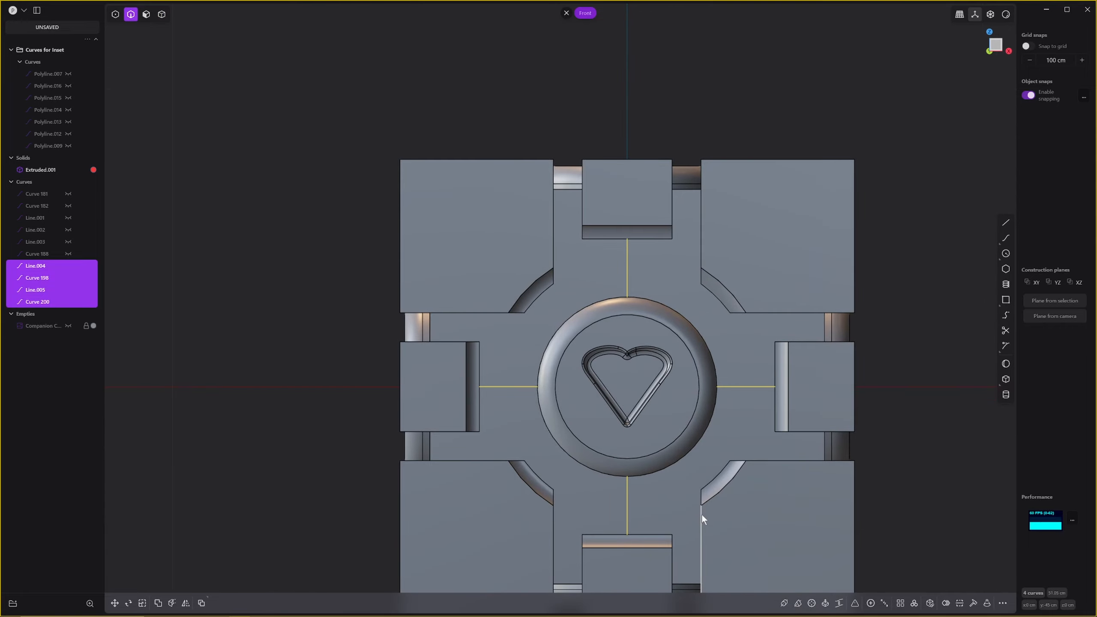
{"action": "middle_click_drag", "start_coordinate": [719, 484], "coordinate": [772, 402], "text": "shift"}
{"action": "scroll", "coordinate": [732, 458], "scroll_direction": "up", "scroll_amount": 1}
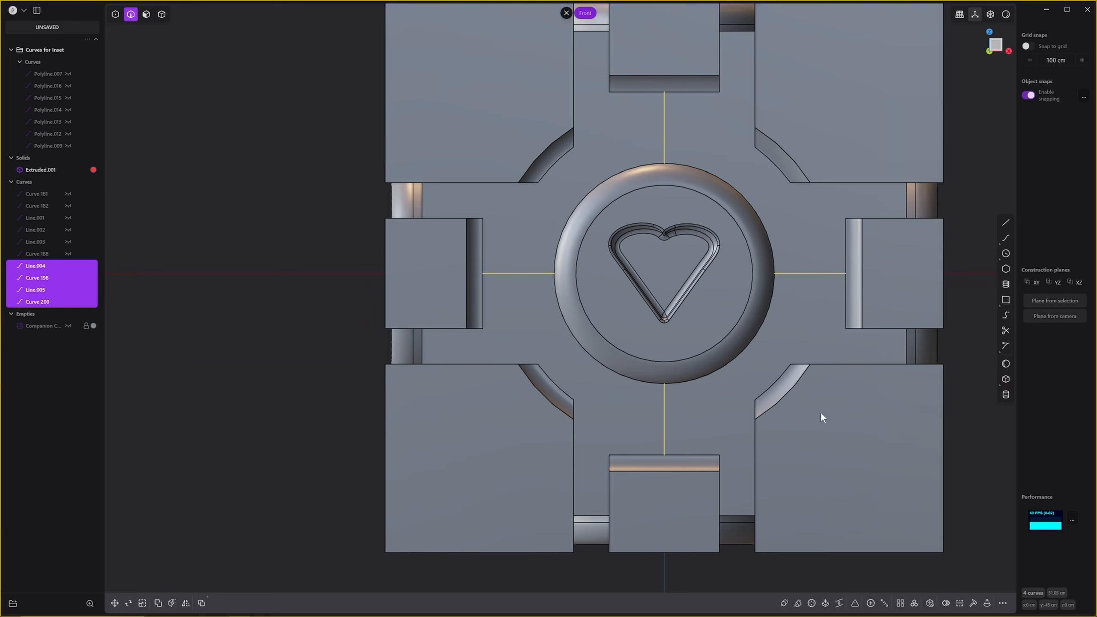
{"action": "left_click", "coordinate": [787, 605]}
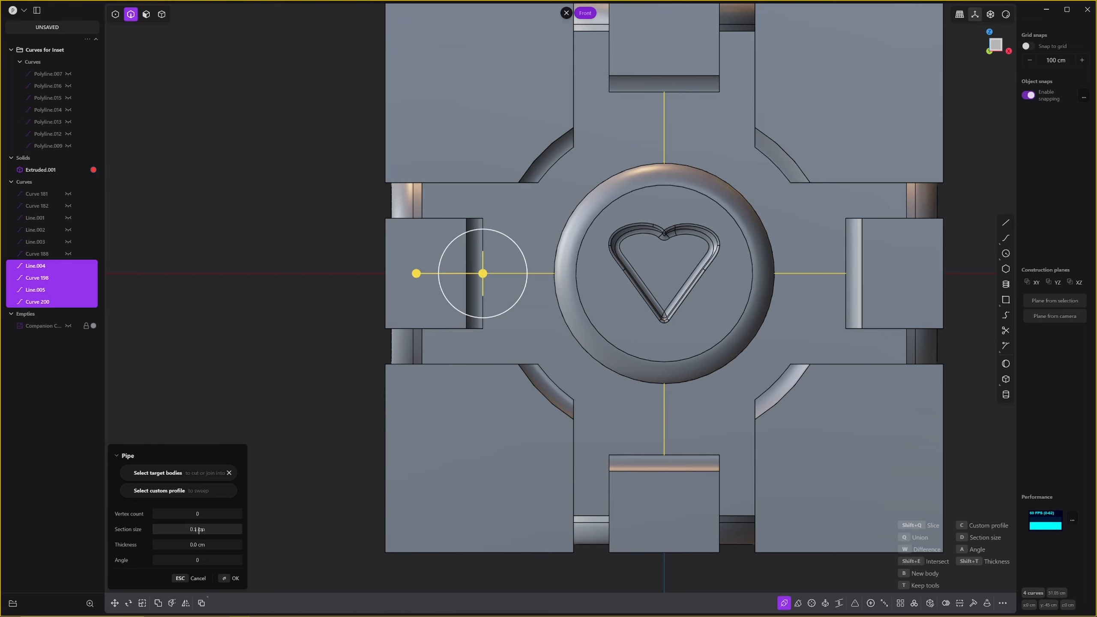
{"action": "left_click_drag", "start_coordinate": [416, 273], "coordinate": [550, 273]}
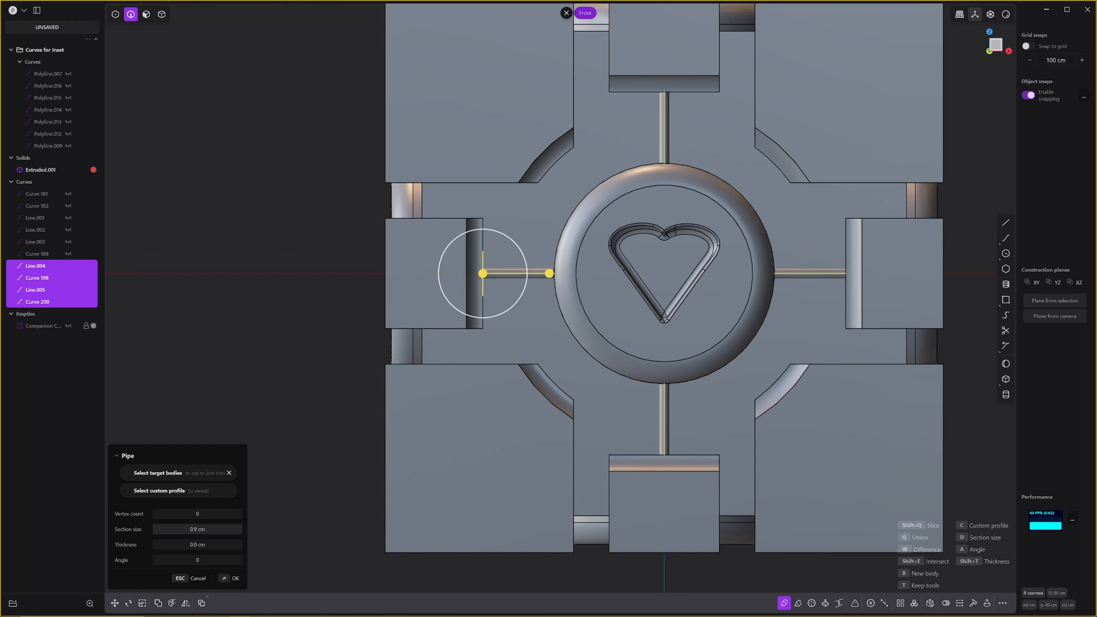
{"action": "key", "text": "Return"}
Radially array the four front pipes around the top heart disc's centre with 4 copies over 360 degrees.
{"action": "scroll", "coordinate": [753, 277], "scroll_direction": "down", "scroll_amount": 3}
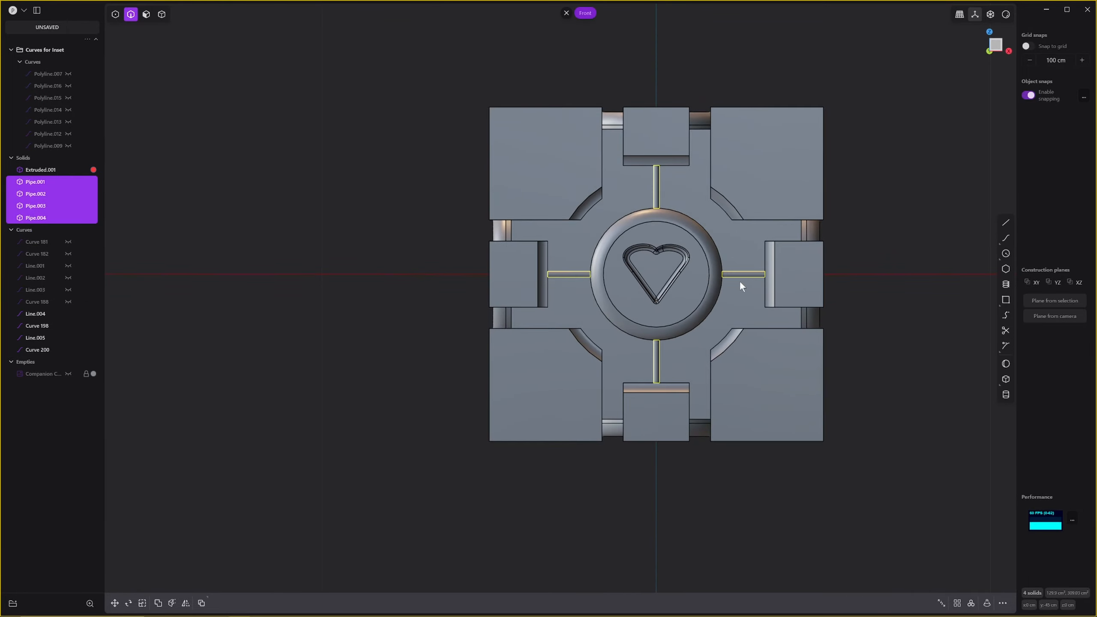
{"action": "scroll", "coordinate": [739, 280], "scroll_direction": "down", "scroll_amount": 1}
{"action": "middle_click_drag", "start_coordinate": [829, 286], "coordinate": [784, 318]}
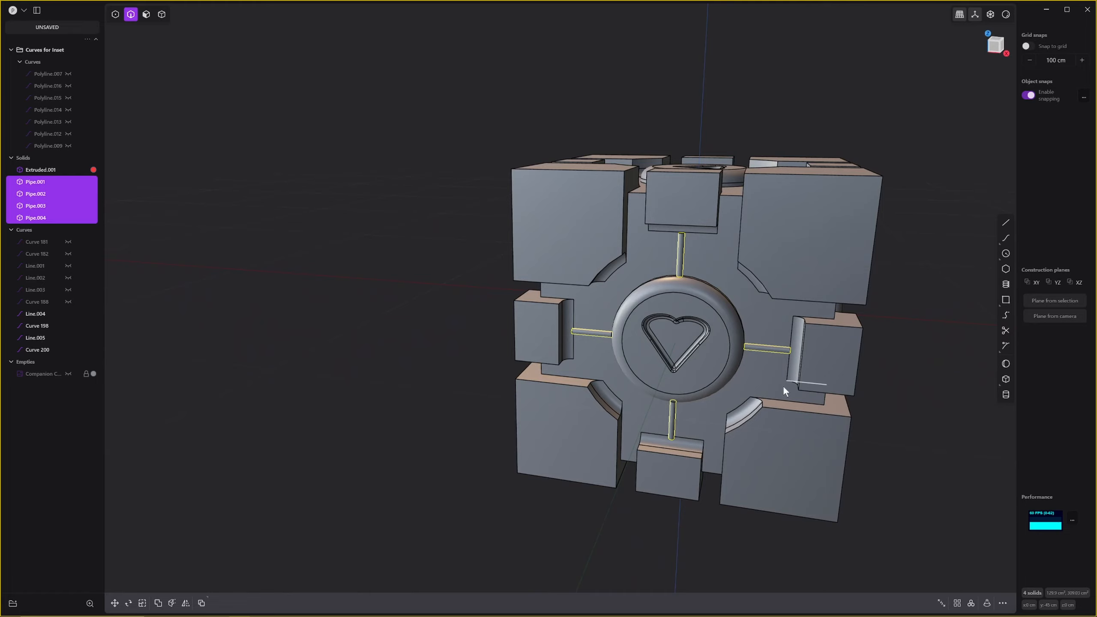
{"action": "left_click", "coordinate": [971, 606]}
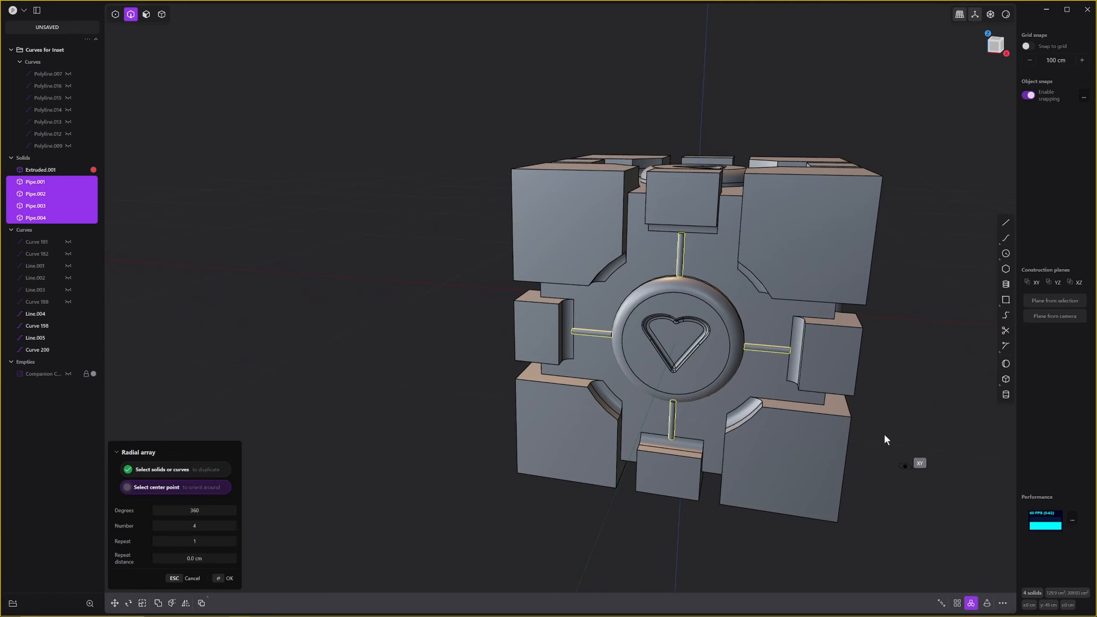
{"action": "middle_click_drag", "start_coordinate": [747, 279], "coordinate": [746, 328]}
{"action": "key", "text": "KP_7"}
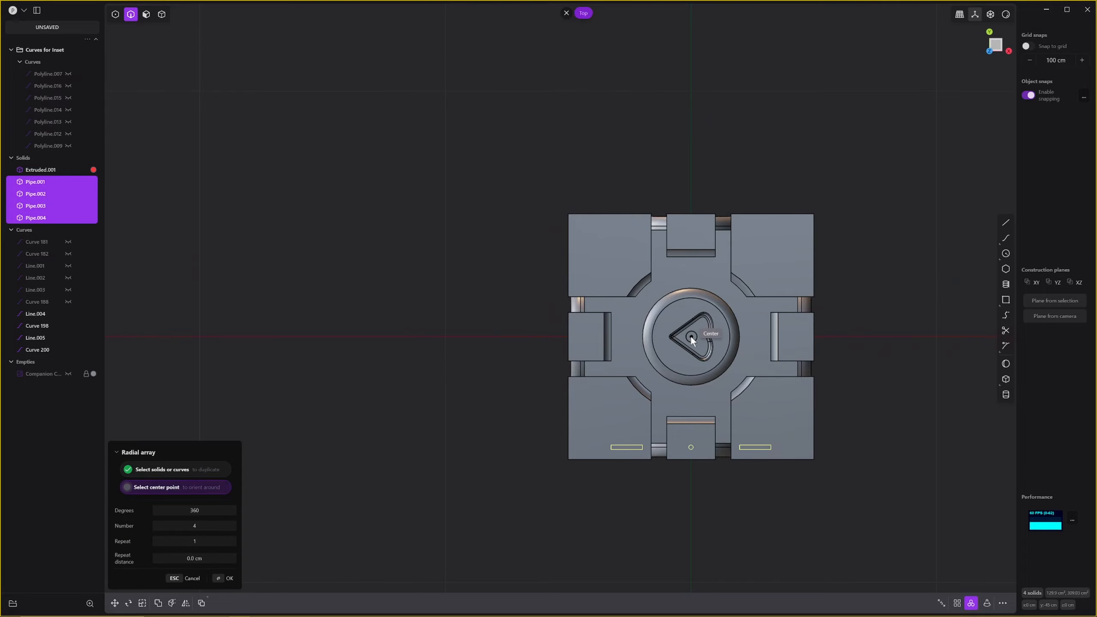
{"action": "middle_click_drag", "start_coordinate": [856, 528], "coordinate": [747, 359]}
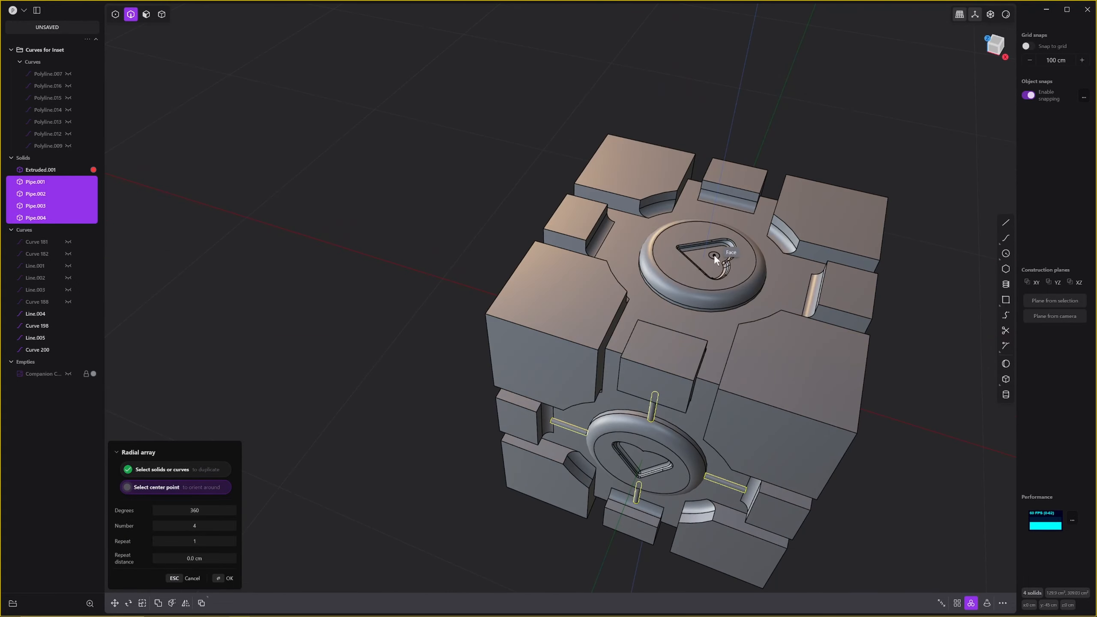
{"action": "left_click", "coordinate": [706, 258]}
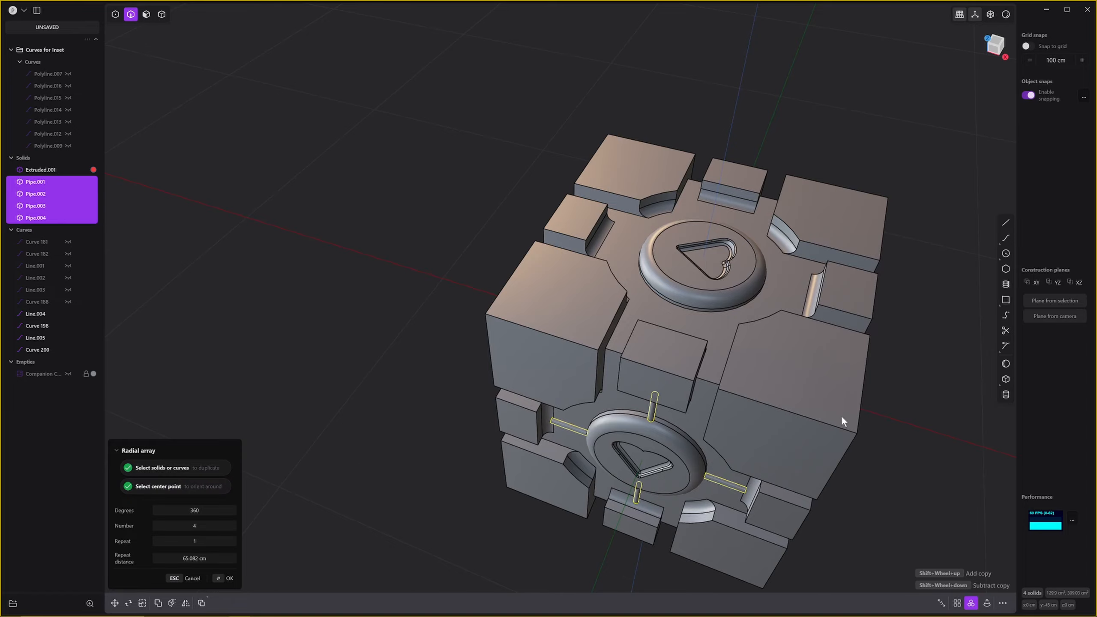
{"action": "middle_click_drag", "start_coordinate": [841, 415], "coordinate": [755, 332]}
{"action": "key", "text": "Return"}
{"action": "middle_click_drag", "start_coordinate": [717, 380], "coordinate": [690, 301]}
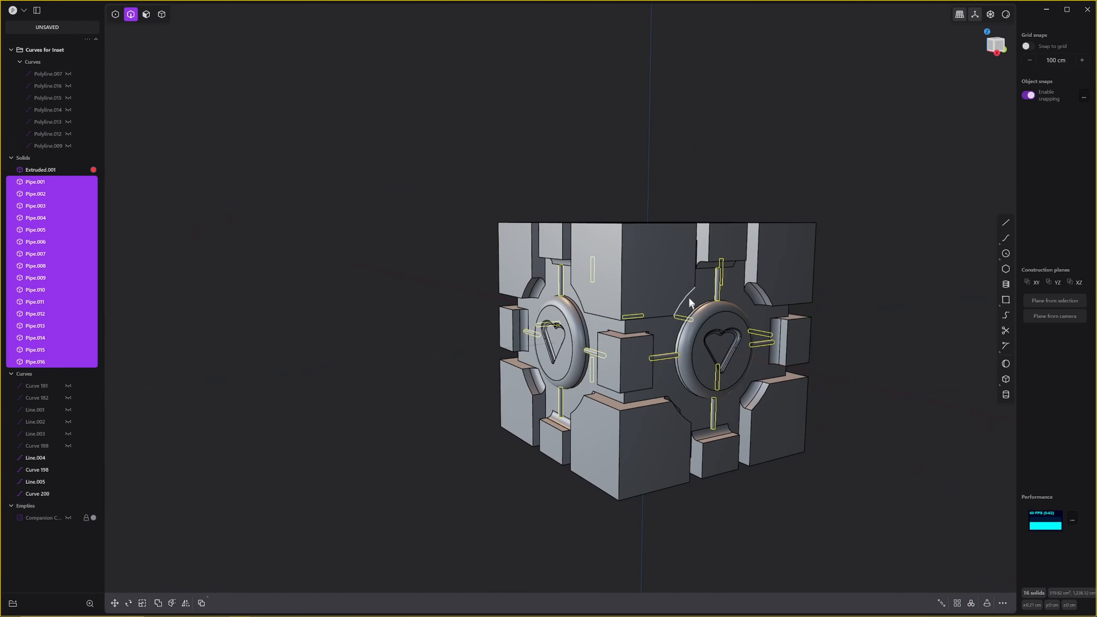
Clear the pipe selection and set the selection mode to whole solids.
{"action": "key", "text": "Escape"}
{"action": "key", "text": "3"}
{"action": "left_click", "coordinate": [717, 289]}
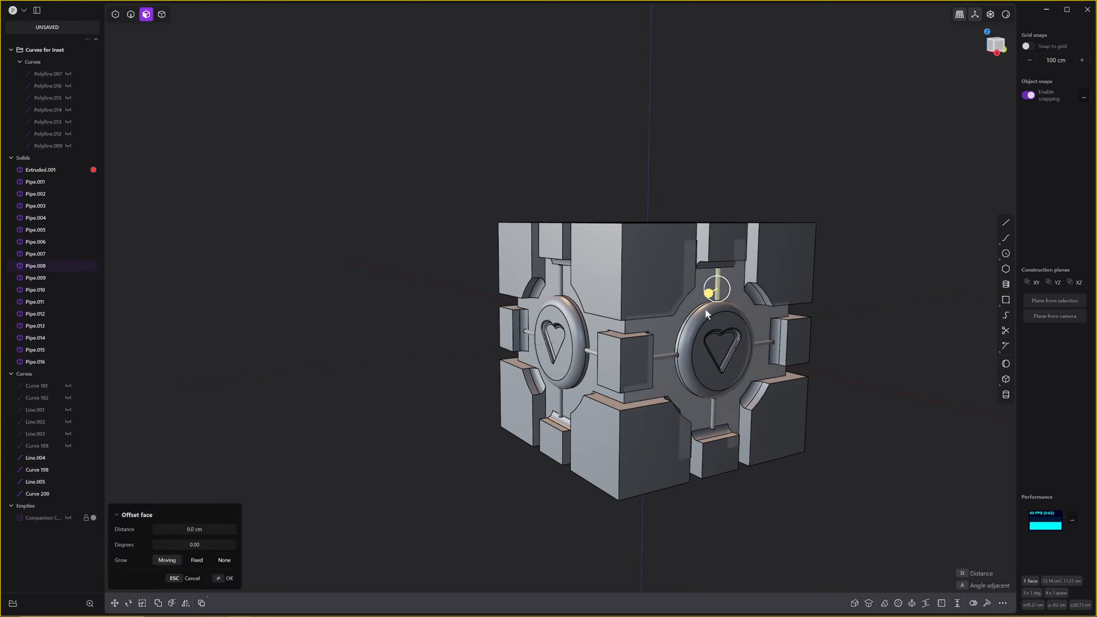
{"action": "key", "text": "4"}
{"action": "left_click", "coordinate": [713, 290]}
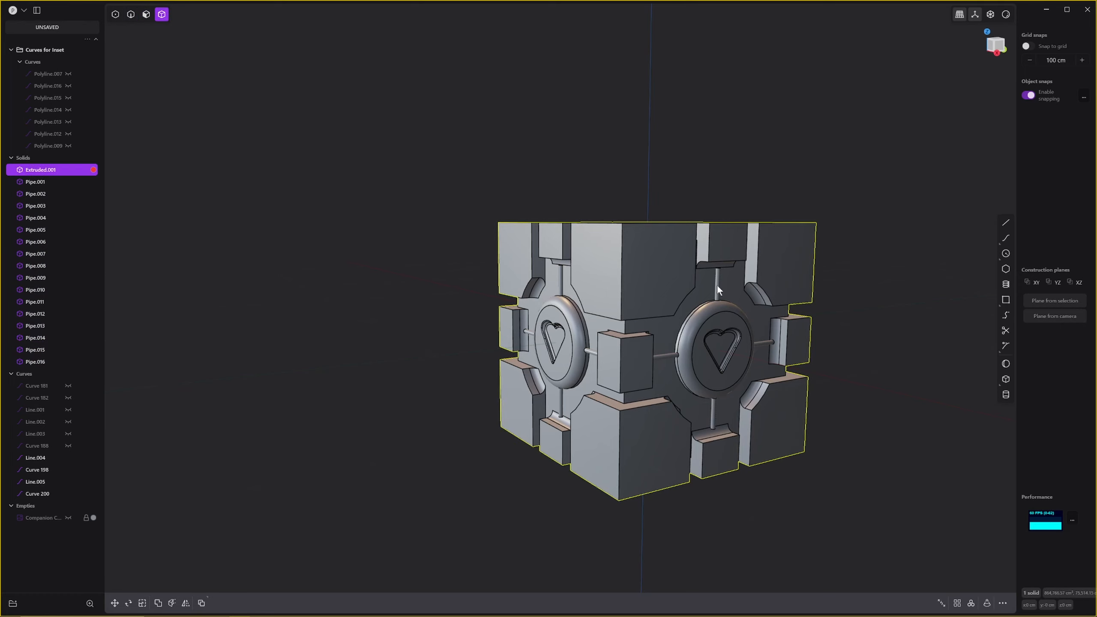
{"action": "left_click", "coordinate": [717, 288]}
{"action": "left_click", "coordinate": [664, 358], "text": "shift"}
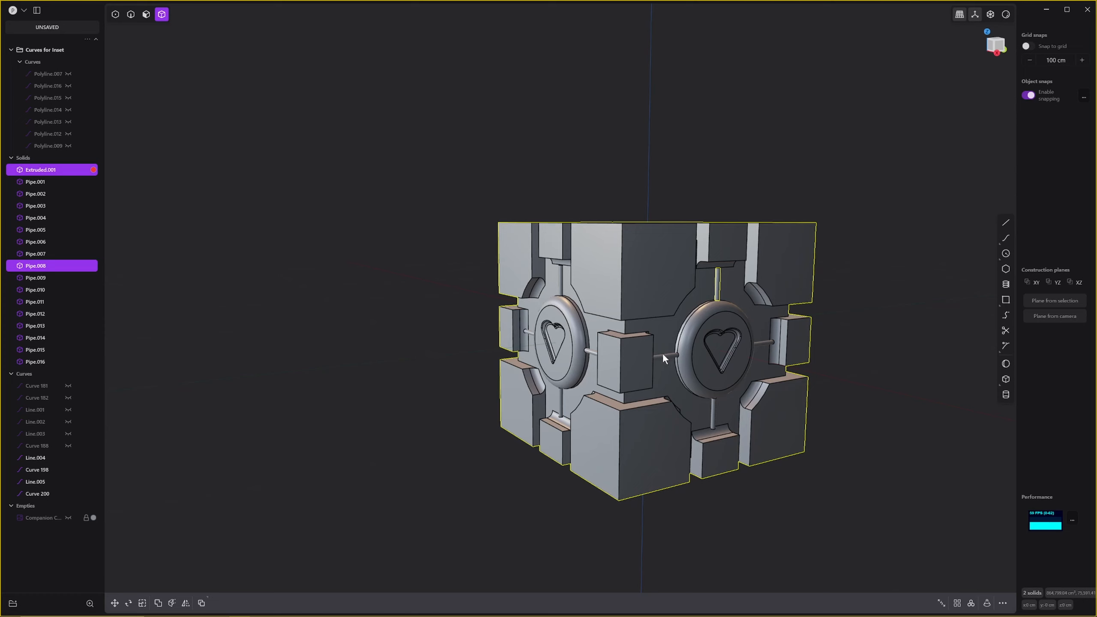
{"action": "key", "text": "Escape"}
Radially array the right side face's four pipes around the front heart disc's centre, with 4 copies over 360 degrees.
{"action": "left_click", "coordinate": [768, 344]}
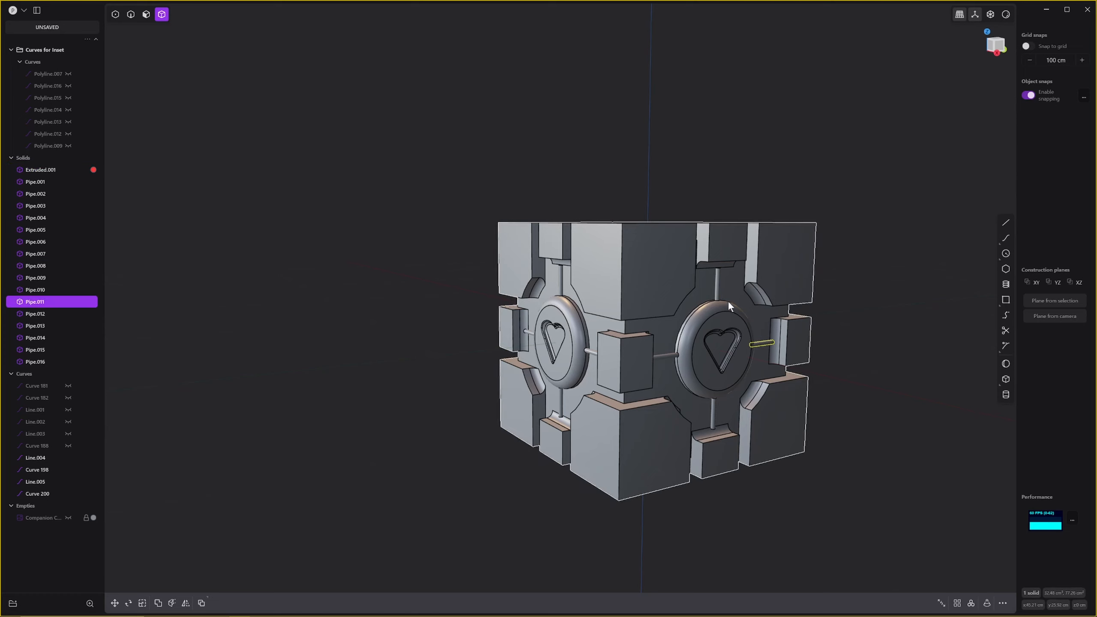
{"action": "left_click", "coordinate": [718, 286], "text": "shift"}
{"action": "left_click", "coordinate": [661, 358], "text": "shift"}
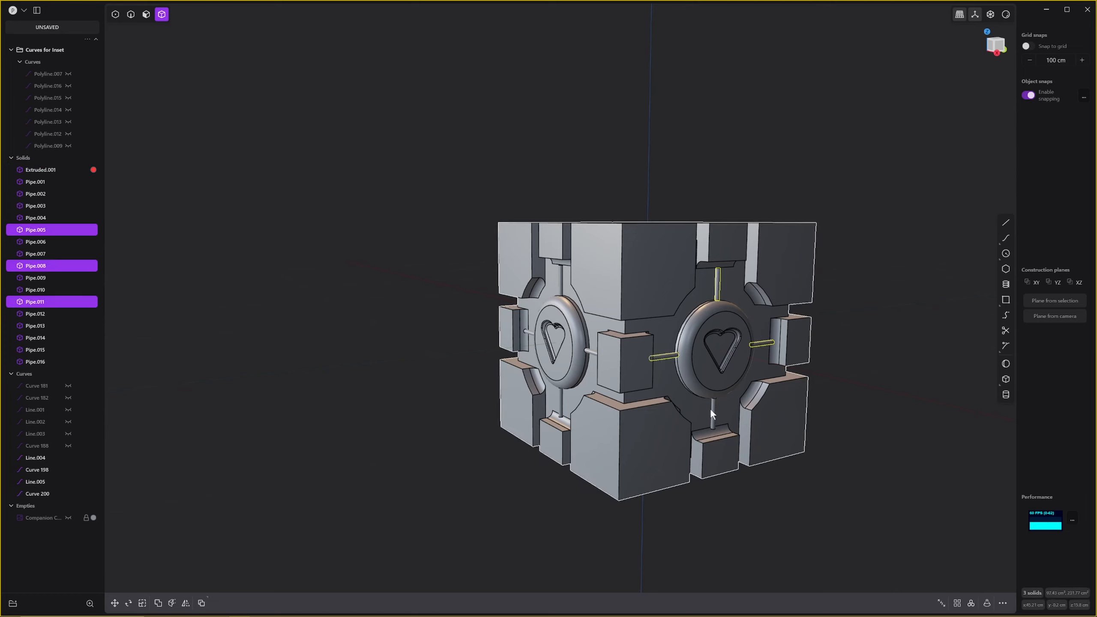
{"action": "left_click", "coordinate": [712, 411], "text": "shift"}
{"action": "left_click", "coordinate": [675, 429], "text": "shift"}
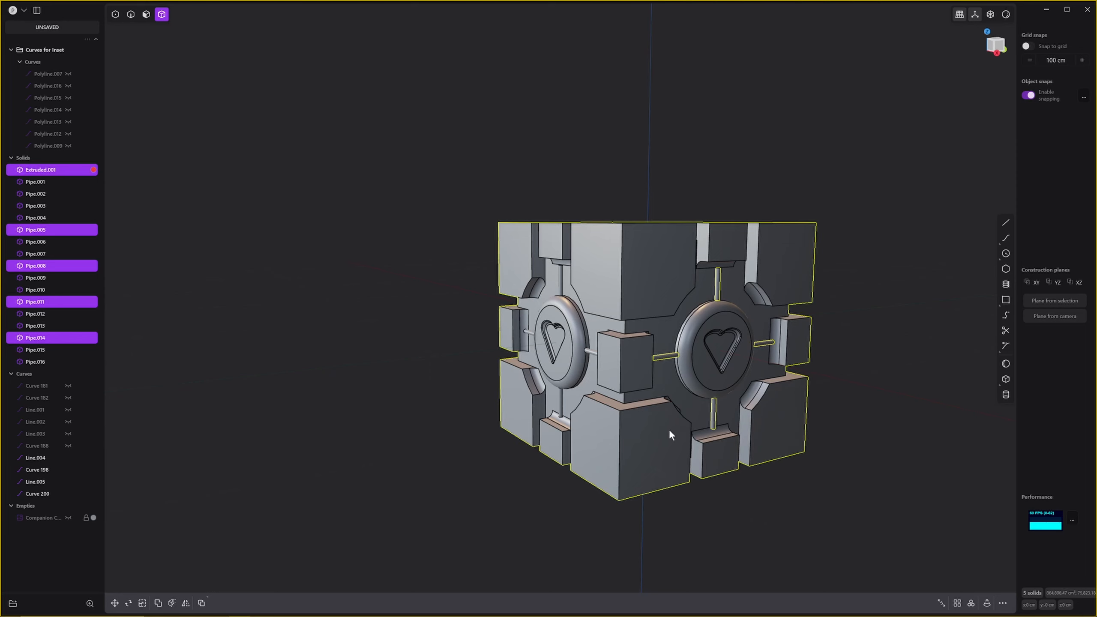
{"action": "left_click", "coordinate": [668, 429], "text": "shift"}
{"action": "middle_click_drag", "start_coordinate": [823, 361], "coordinate": [816, 384]}
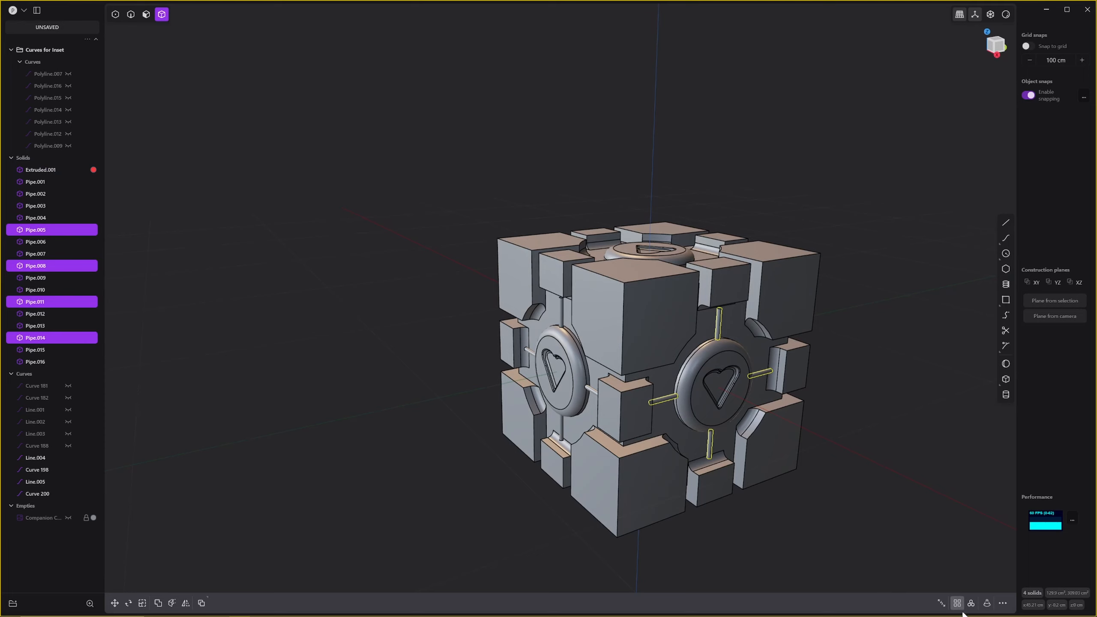
{"action": "left_click", "coordinate": [971, 603]}
{"action": "middle_click_drag", "start_coordinate": [654, 448], "coordinate": [754, 356]}
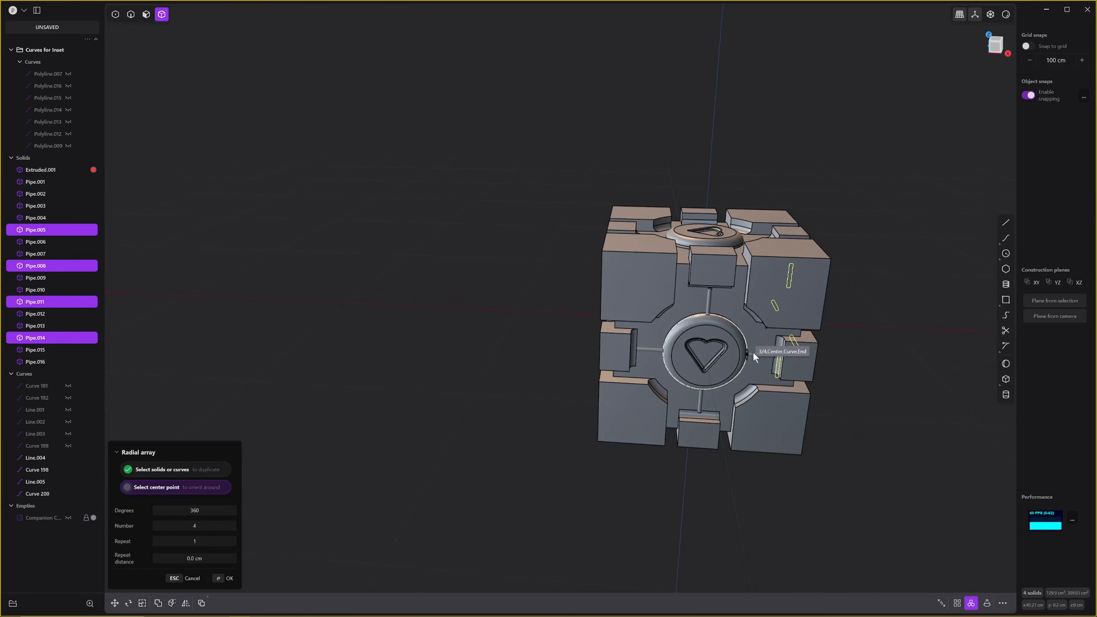
{"action": "left_click", "coordinate": [704, 356]}
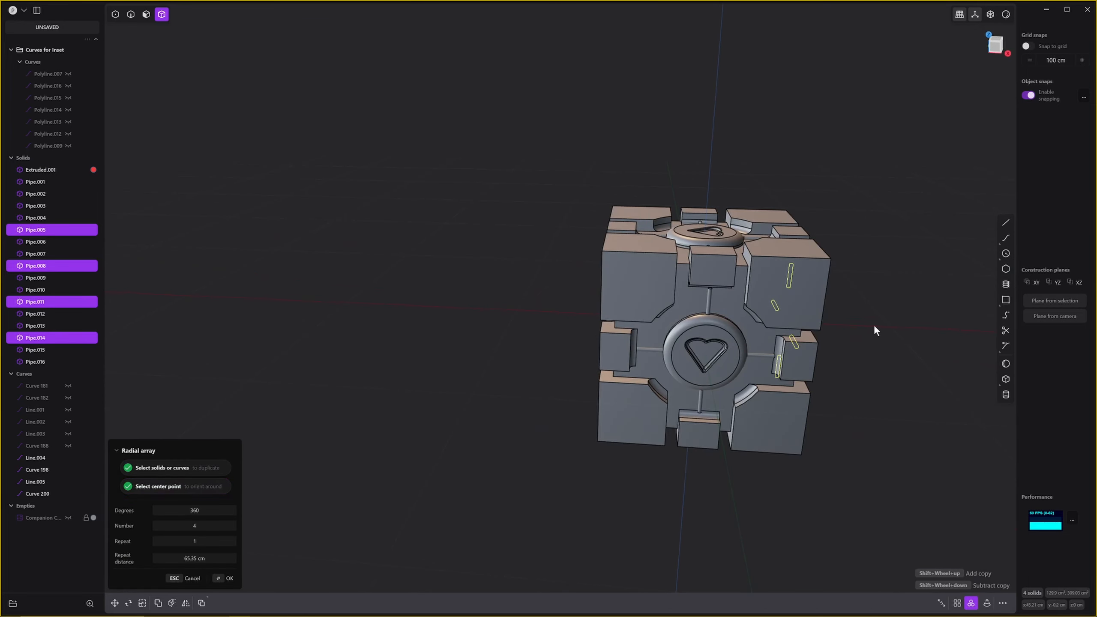
{"action": "key", "text": "Return"}
{"action": "key", "text": "q"}
{"action": "key", "text": "q"}
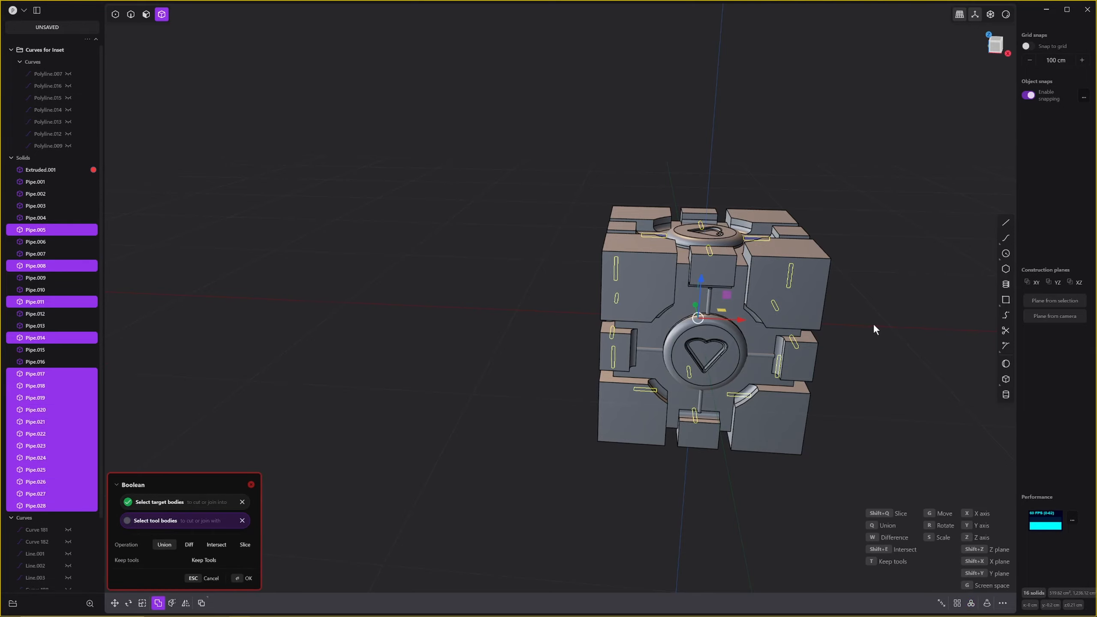
{"action": "key", "text": "Escape"}
{"action": "middle_click_drag", "start_coordinate": [869, 371], "coordinate": [768, 324]}
{"action": "left_click", "coordinate": [903, 316]}
{"action": "scroll", "coordinate": [834, 346], "scroll_direction": "down", "scroll_amount": 1}
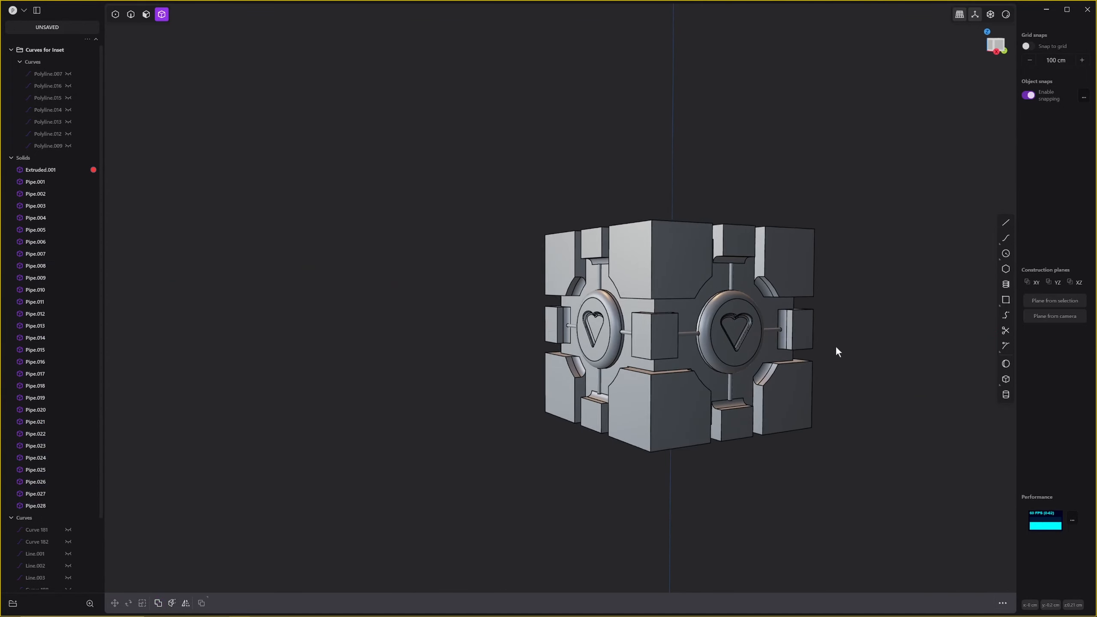
Examine how the pipes meet the heart disc and the edge blocks on the front face.
{"action": "middle_click_drag", "start_coordinate": [836, 347], "coordinate": [869, 360]}
{"action": "scroll", "coordinate": [713, 371], "scroll_direction": "up", "scroll_amount": 6}
{"action": "middle_click_drag", "start_coordinate": [680, 368], "coordinate": [645, 417], "text": "shift"}
{"action": "scroll", "coordinate": [592, 401], "scroll_direction": "down", "scroll_amount": 1}
{"action": "left_click", "coordinate": [588, 423]}
{"action": "scroll", "coordinate": [660, 413], "scroll_direction": "up", "scroll_amount": 2}
{"action": "scroll", "coordinate": [644, 417], "scroll_direction": "down", "scroll_amount": 2}
{"action": "key", "text": "Escape"}
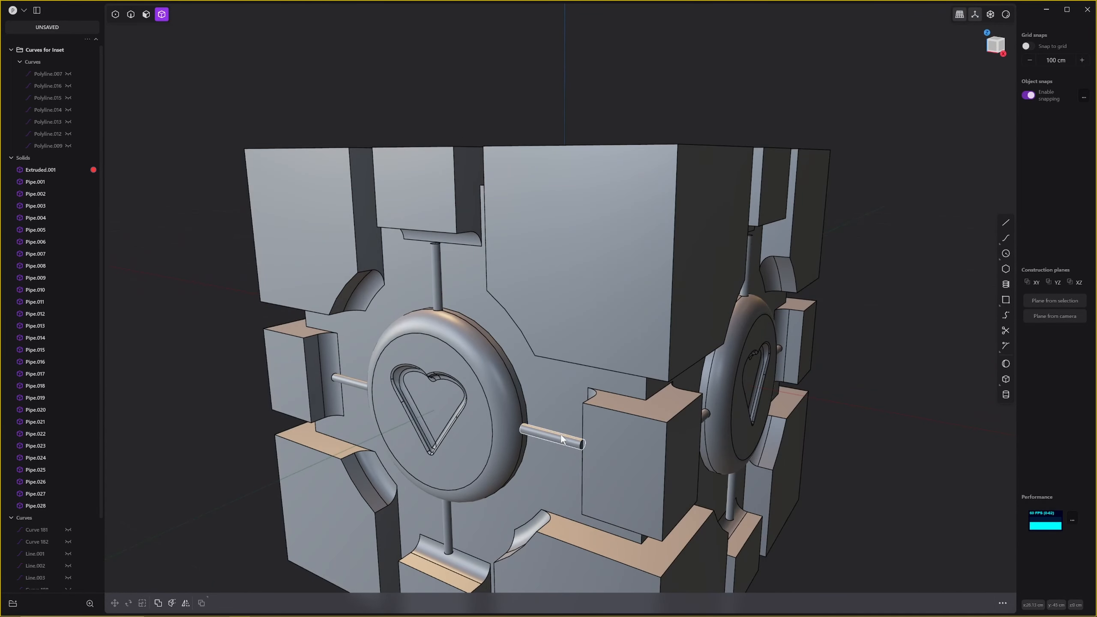
{"action": "left_click", "coordinate": [559, 435]}
{"action": "key", "text": "q"}
{"action": "left_click", "coordinate": [577, 371]}
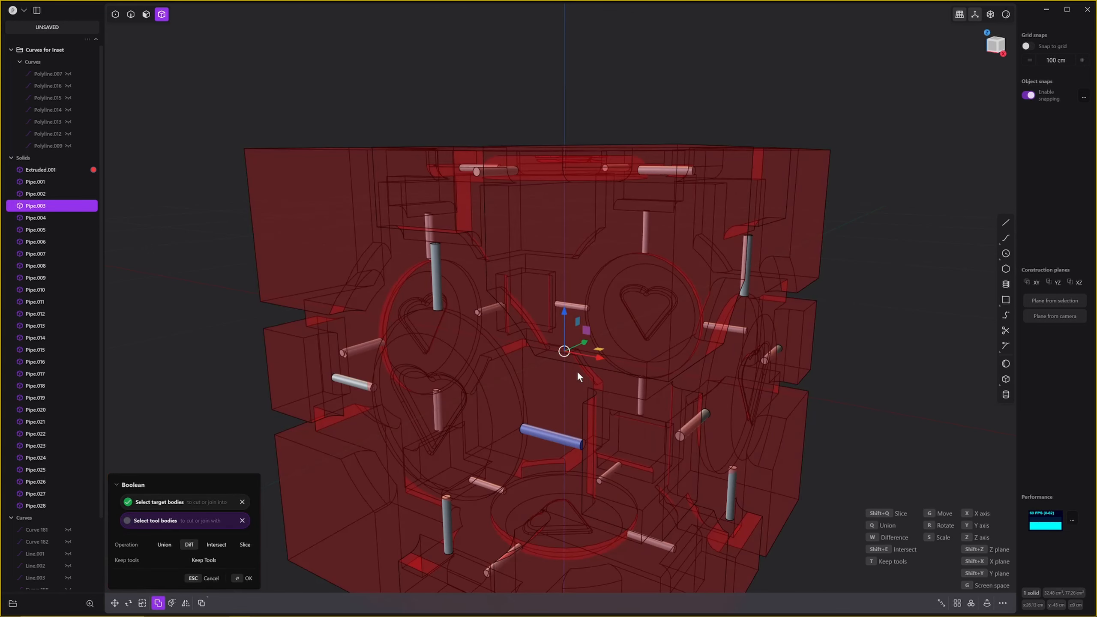
{"action": "key", "text": "Escape"}
{"action": "left_click", "coordinate": [587, 357]}
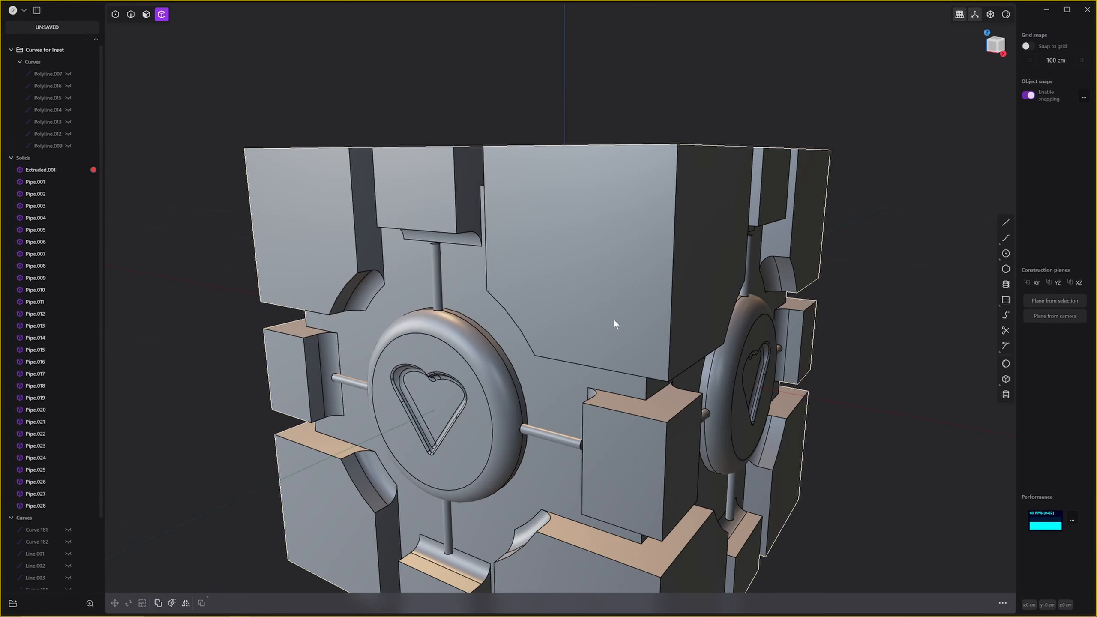
{"action": "key", "text": "q"}
{"action": "key", "text": "Escape"}
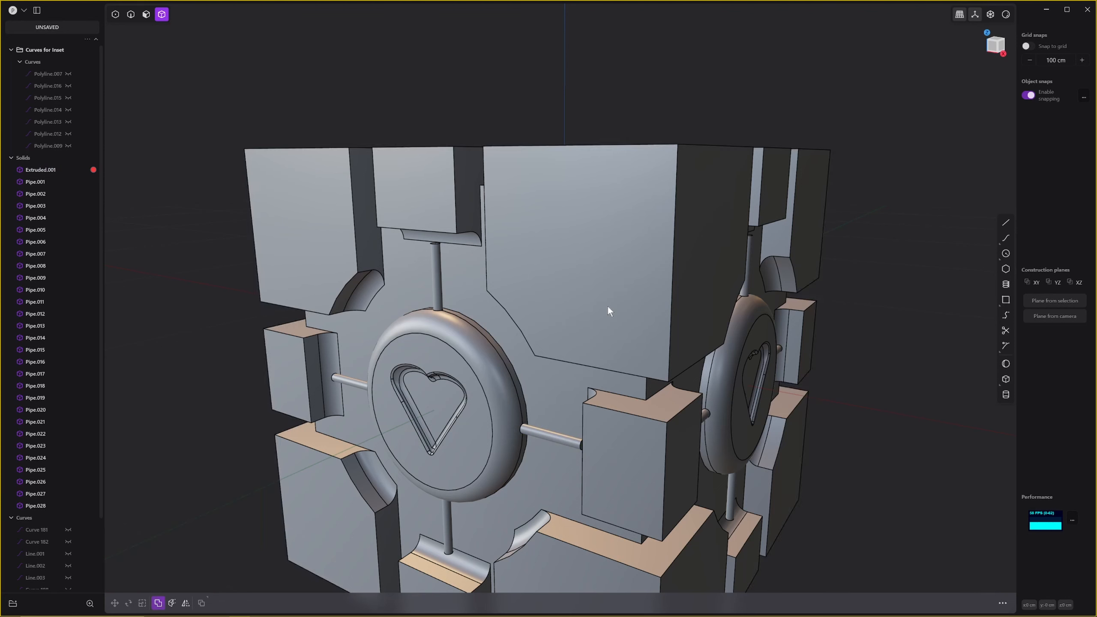
{"action": "left_click", "coordinate": [576, 367]}
{"action": "key", "text": "q"}
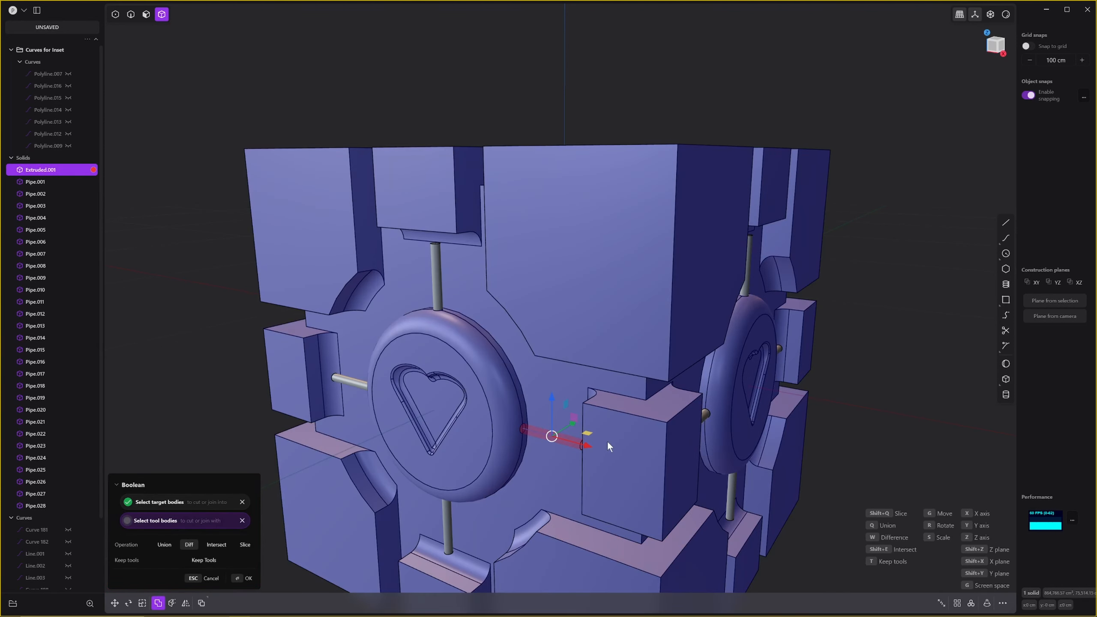
{"action": "key", "text": "Escape"}
{"action": "middle_click_drag", "start_coordinate": [586, 465], "coordinate": [607, 404]}
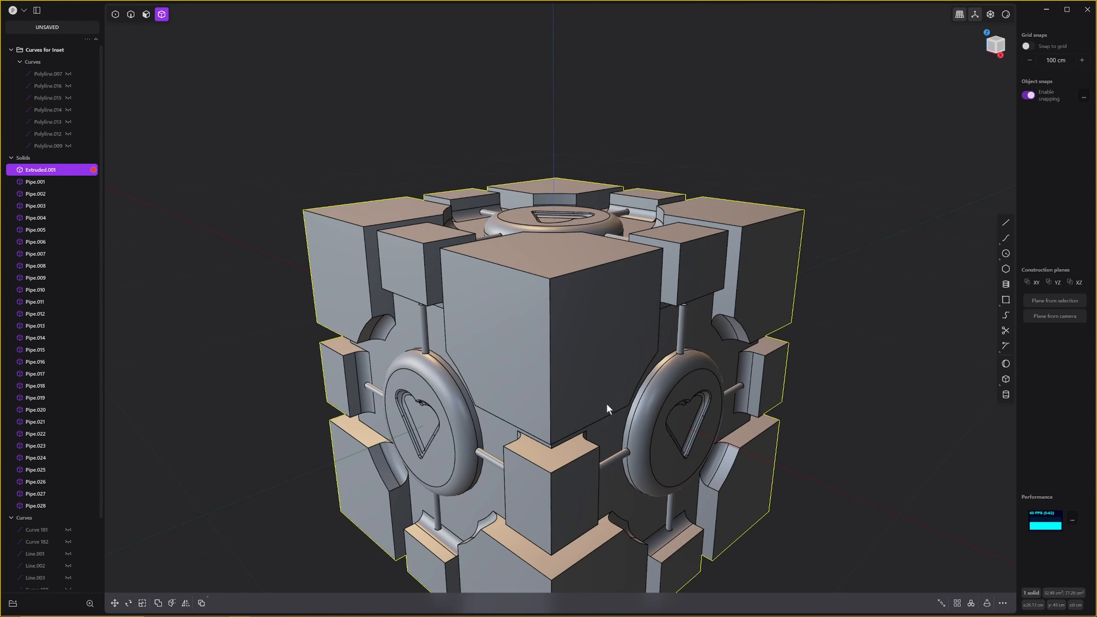
Undo both radial arrays of the pipes, back to the four original pipes on the front face.
{"action": "key", "text": "ctrl+z"}
{"action": "key", "text": "ctrl+z"}
{"action": "key", "text": "ctrl+z"}
{"action": "key", "text": "ctrl+z"}
{"action": "key", "text": "ctrl+z"}
{"action": "key", "text": "ctrl+z"}
{"action": "key", "text": "ctrl+z"}
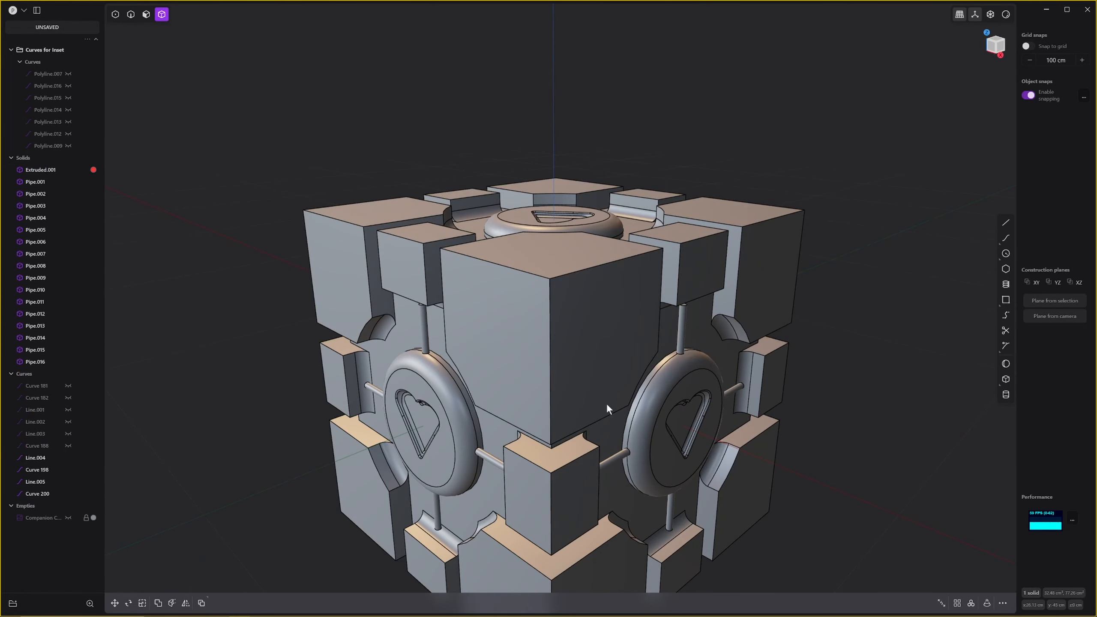
{"action": "key", "text": "ctrl+z"}
{"action": "key", "text": "ctrl+z"}
Move only the four pipes around the front heart disc slightly inward, into the cube's face.
{"action": "left_click", "coordinate": [495, 469]}
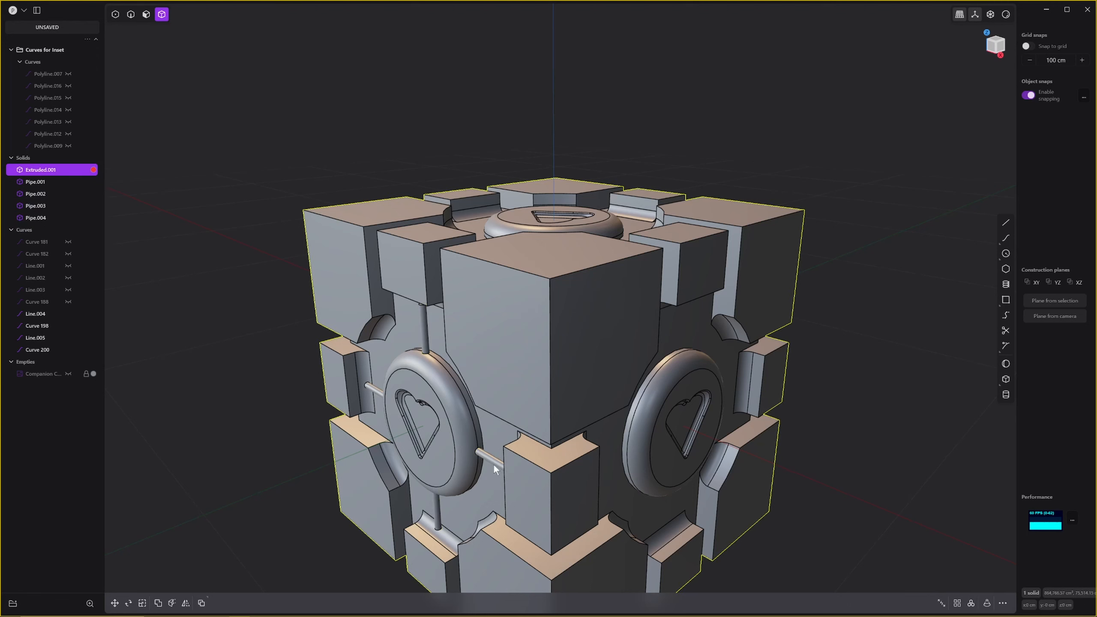
{"action": "left_click", "coordinate": [494, 462]}
{"action": "left_click", "coordinate": [427, 341], "text": "shift"}
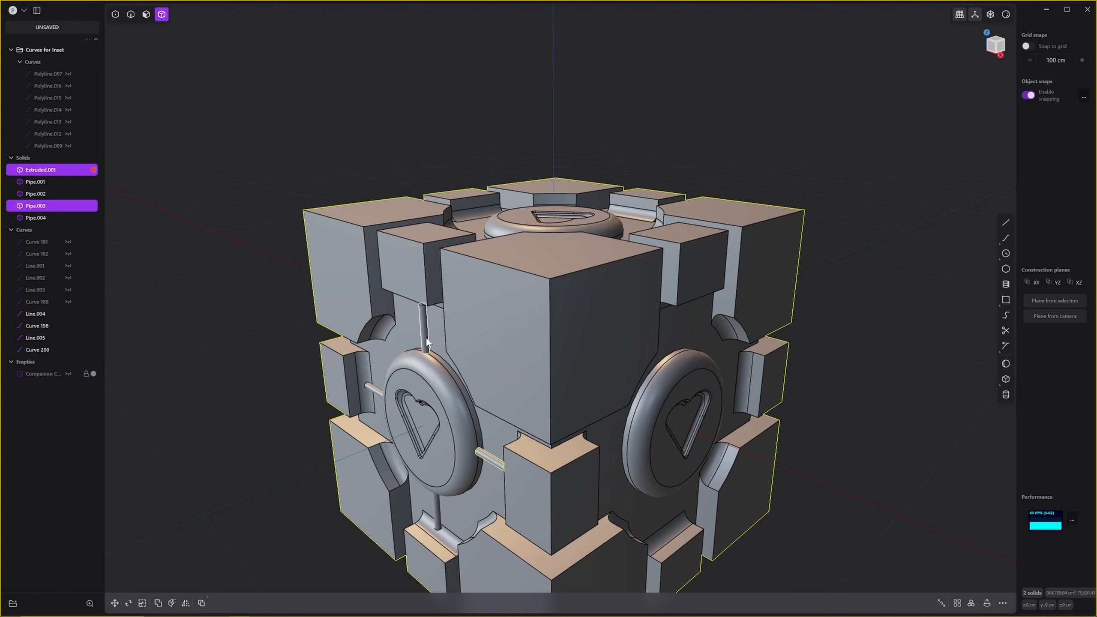
{"action": "left_click", "coordinate": [425, 339], "text": "shift"}
{"action": "left_click", "coordinate": [379, 395], "text": "shift"}
{"action": "left_click", "coordinate": [438, 515], "text": "shift"}
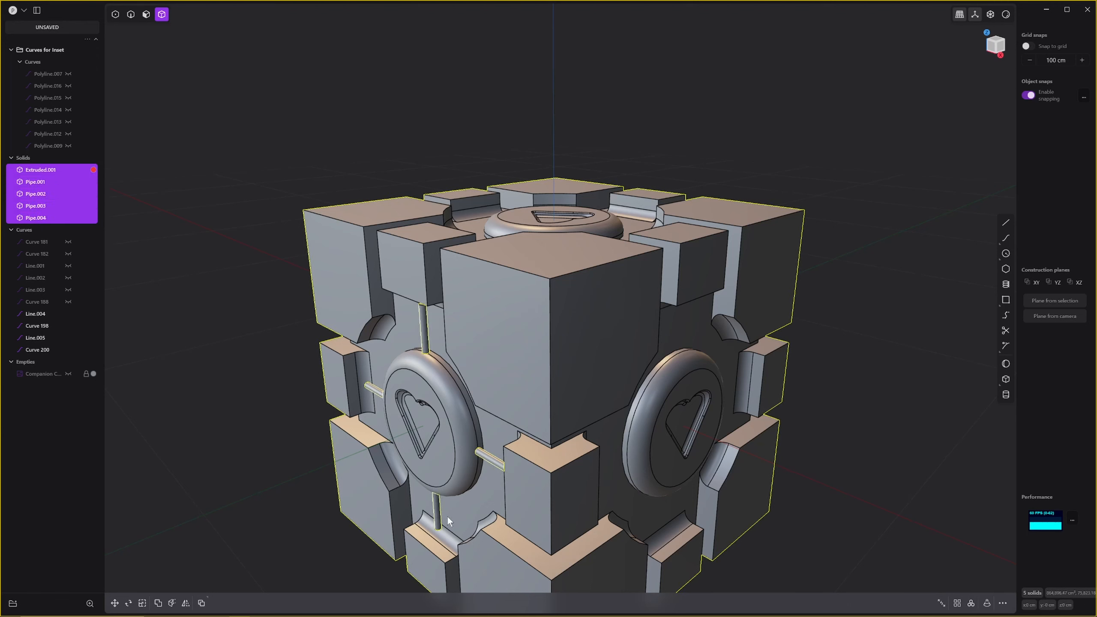
{"action": "key", "text": "g"}
{"action": "left_click_drag", "start_coordinate": [579, 365], "coordinate": [588, 361]}
{"action": "key", "text": "Escape"}
{"action": "left_click", "coordinate": [540, 312], "text": "ctrl"}
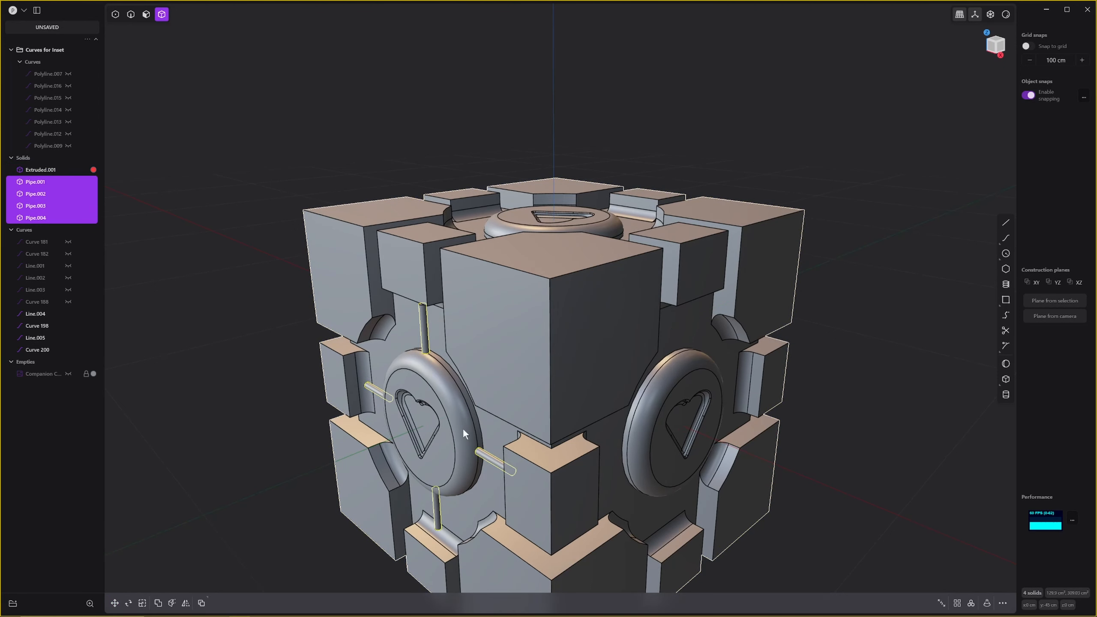
{"action": "key", "text": "g"}
{"action": "left_click_drag", "start_coordinate": [468, 408], "coordinate": [471, 411]}
{"action": "key", "text": "Return"}
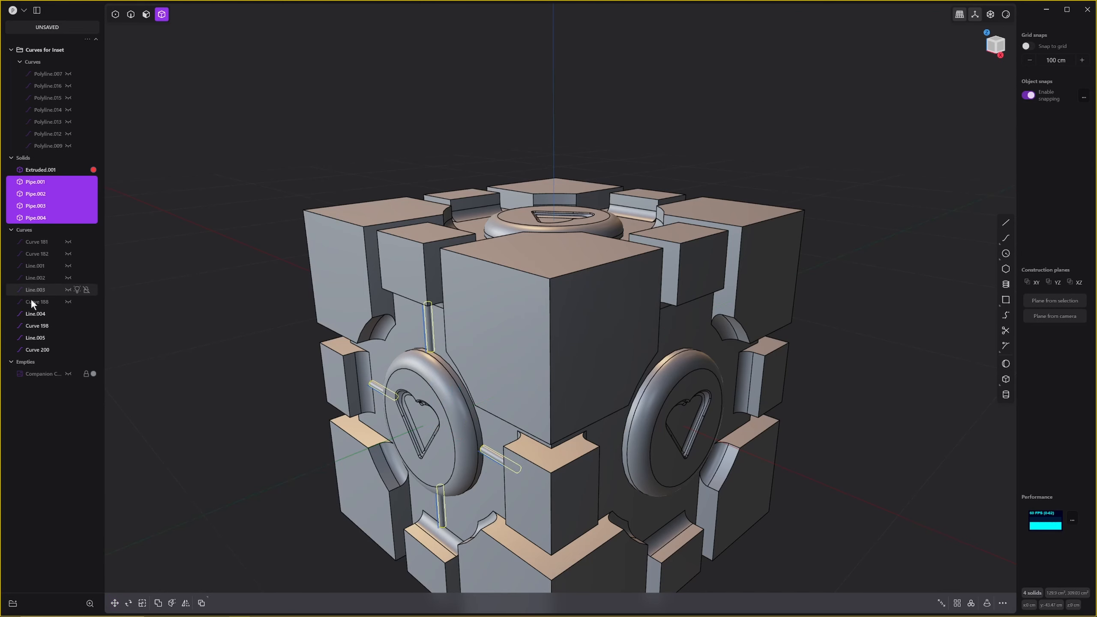
Delete the four visible leftover curves, from Line.004 through Curve 200.
{"action": "left_click", "coordinate": [34, 314]}
{"action": "left_click", "coordinate": [37, 349], "text": "shift"}
{"action": "key", "text": "Delete"}
Radially array the four recessed front pipes around the top heart disc's centre with 4 copies over 360 degrees, and clear the selection.
{"action": "middle_click_drag", "start_coordinate": [383, 366], "coordinate": [496, 426]}
{"action": "left_click", "coordinate": [495, 425]}
{"action": "left_click", "coordinate": [696, 443]}
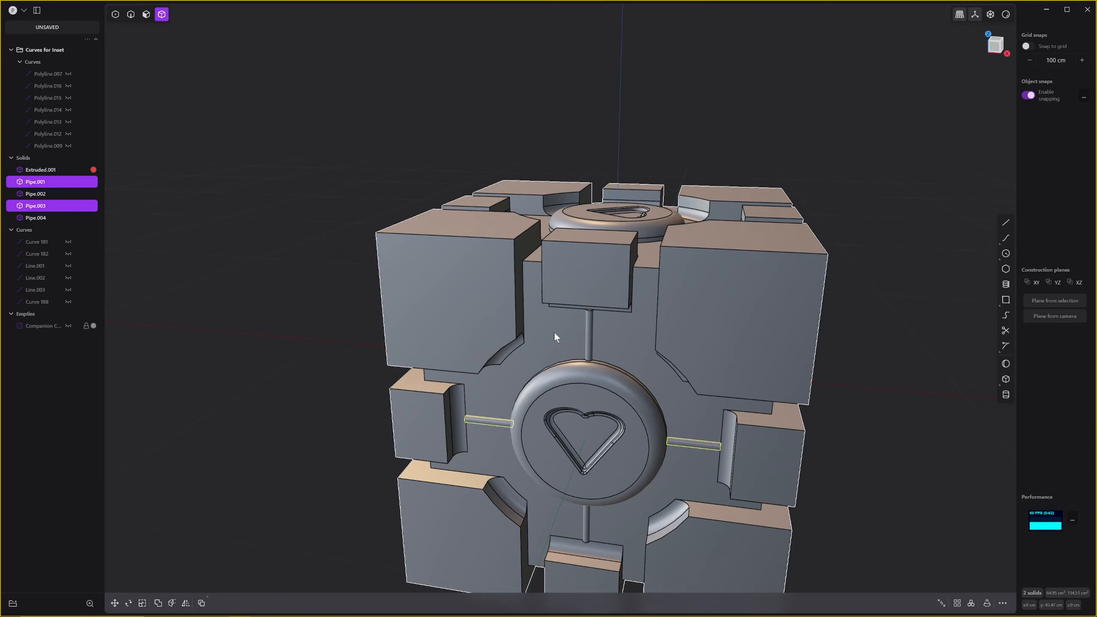
{"action": "left_click", "coordinate": [588, 343]}
{"action": "left_click", "coordinate": [588, 535]}
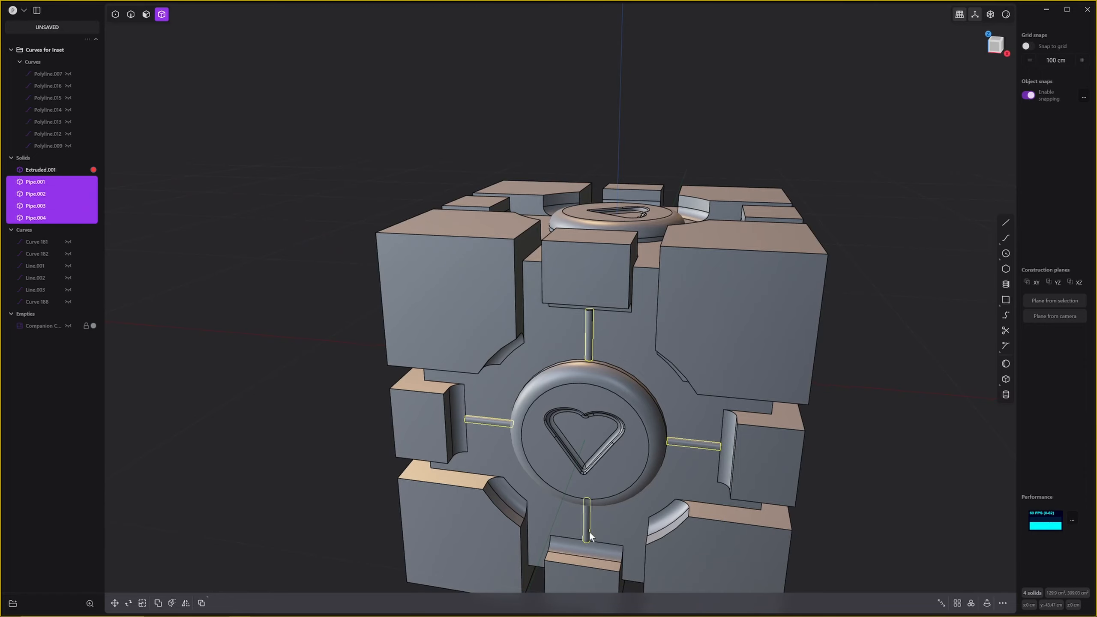
{"action": "scroll", "coordinate": [805, 435], "scroll_direction": "down", "scroll_amount": 2}
{"action": "middle_click_drag", "start_coordinate": [806, 435], "coordinate": [910, 505]}
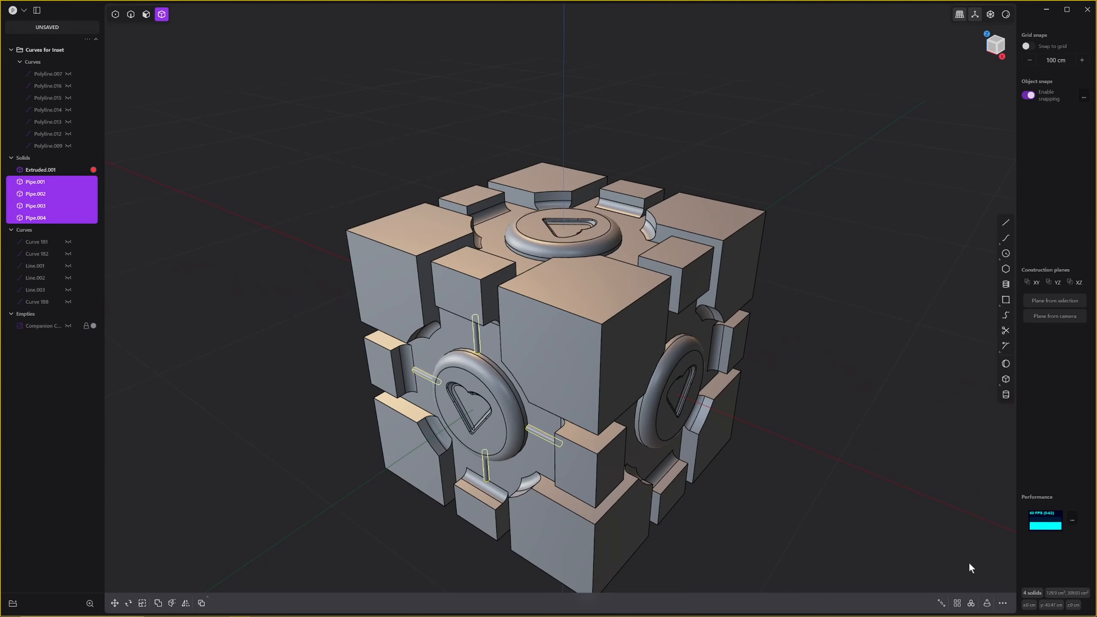
{"action": "left_click", "coordinate": [971, 605]}
{"action": "middle_click_drag", "start_coordinate": [786, 454], "coordinate": [563, 267]}
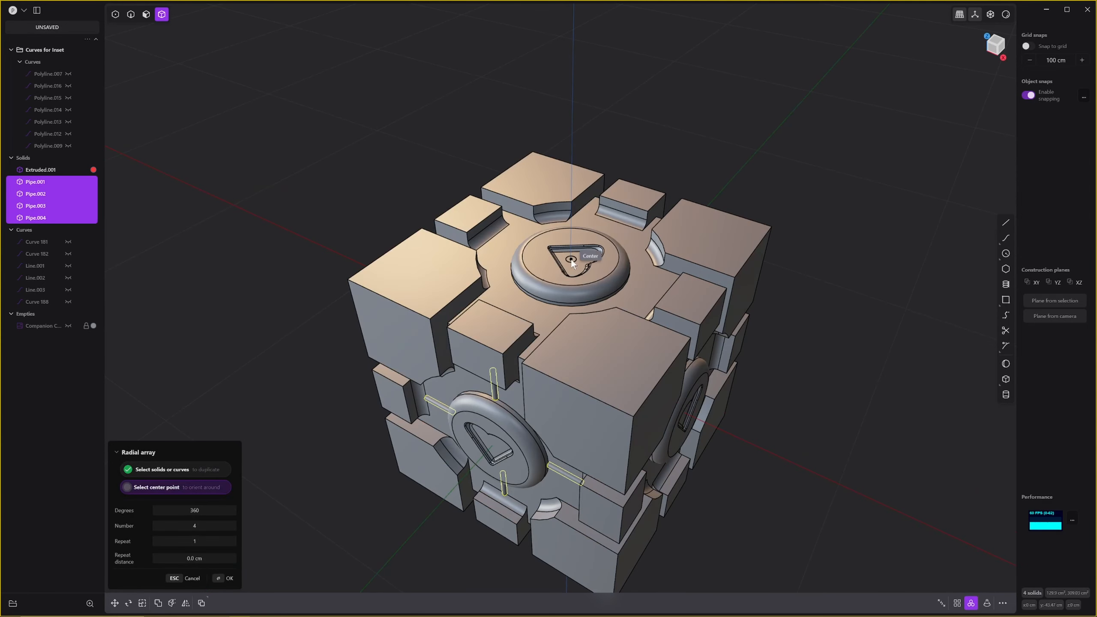
{"action": "left_click", "coordinate": [571, 259]}
{"action": "key", "text": "Return"}
{"action": "middle_click_drag", "start_coordinate": [771, 428], "coordinate": [892, 487]}
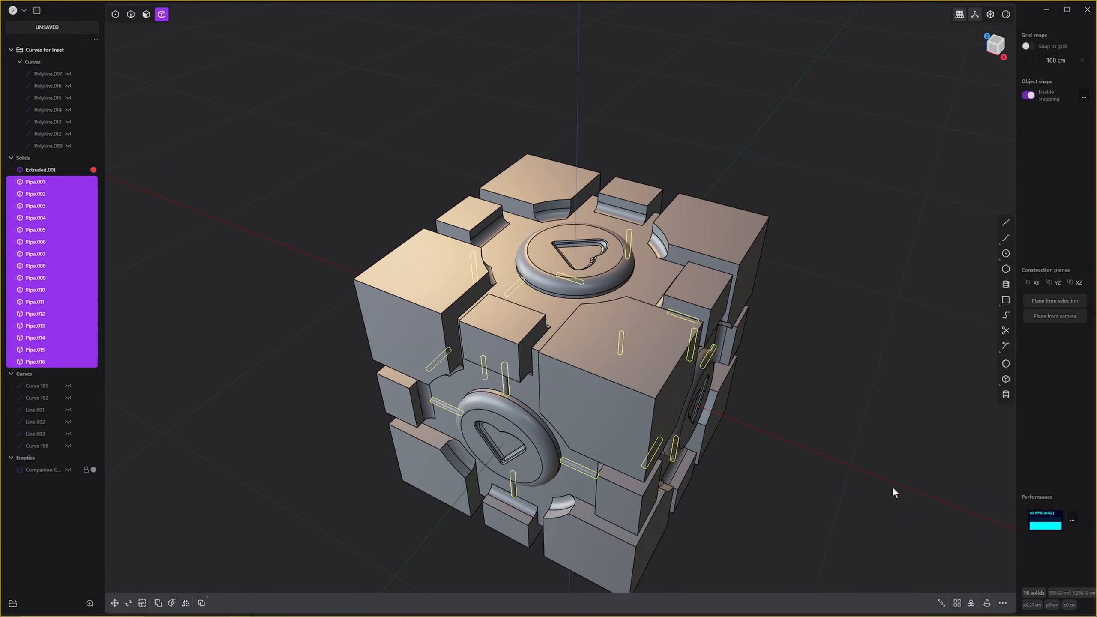
{"action": "middle_click_drag", "start_coordinate": [648, 454], "coordinate": [626, 291]}
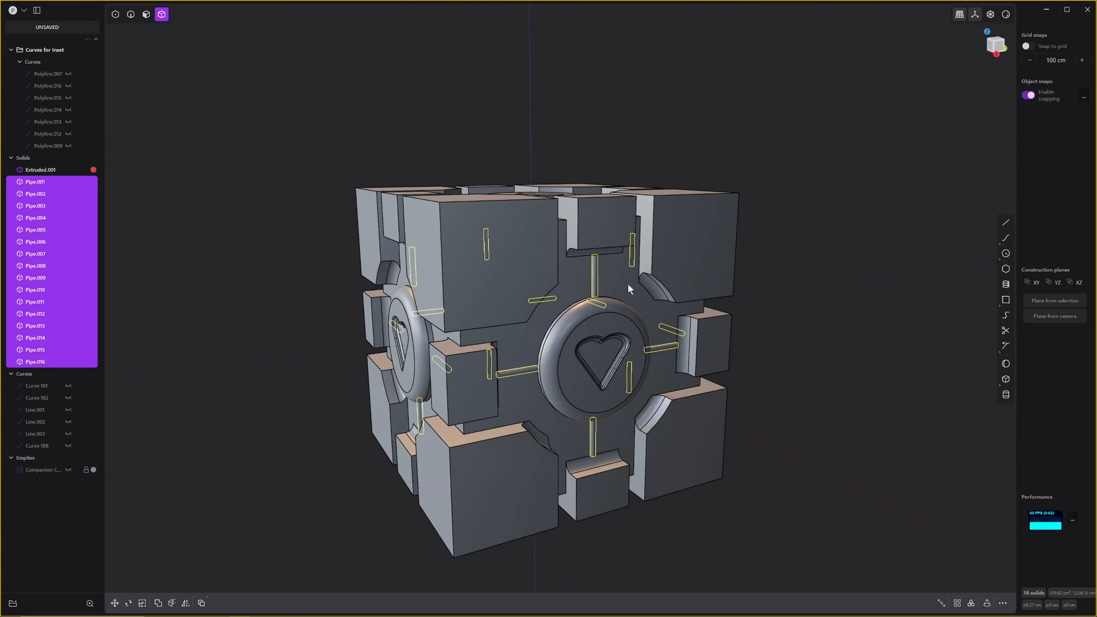
{"action": "key", "text": "Escape"}
Radially array only the right side face's four recessed pipes around the front heart disc's centre, with 4 copies over 360 degrees.
{"action": "left_click", "coordinate": [599, 288]}
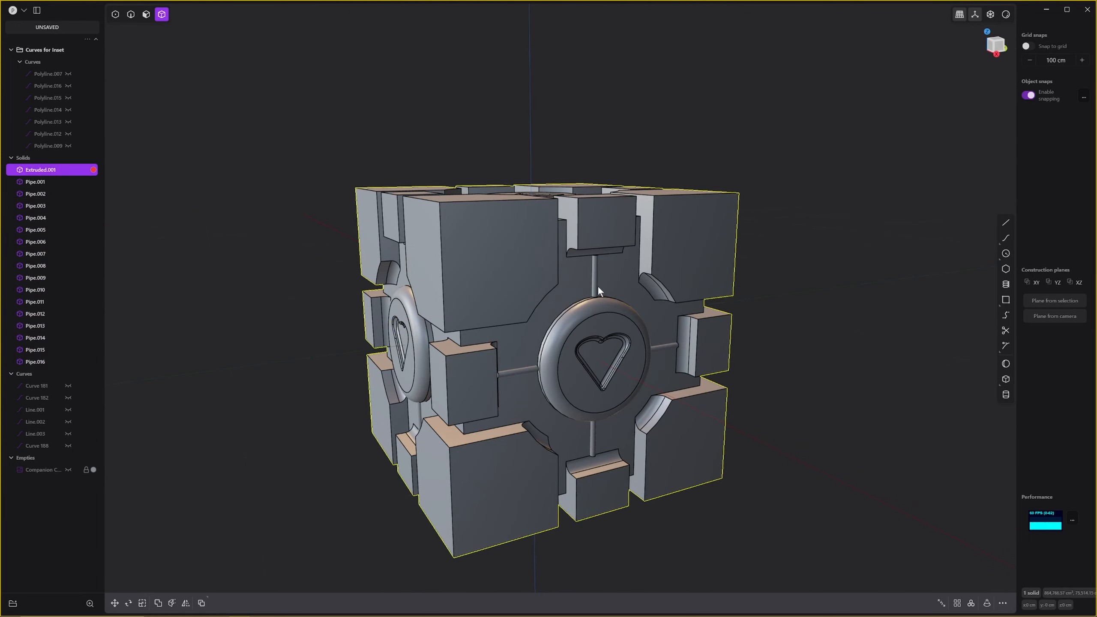
{"action": "left_click", "coordinate": [595, 288]}
{"action": "left_click", "coordinate": [663, 354], "text": "shift"}
{"action": "key", "text": "ctrl+z"}
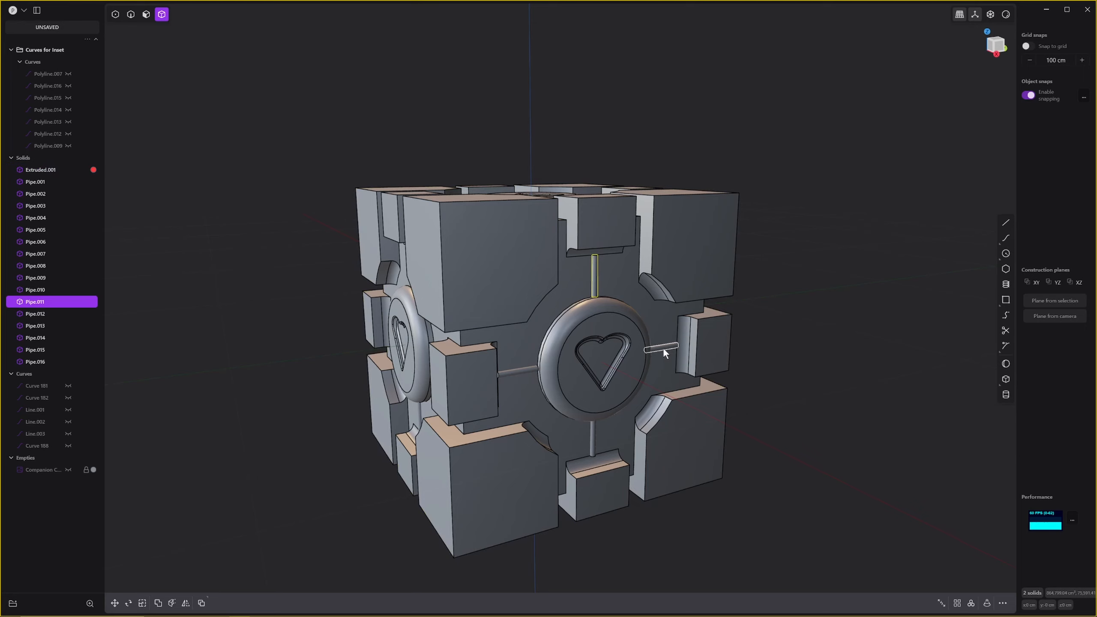
{"action": "left_click", "coordinate": [662, 349], "text": "shift"}
{"action": "left_click", "coordinate": [518, 371], "text": "shift"}
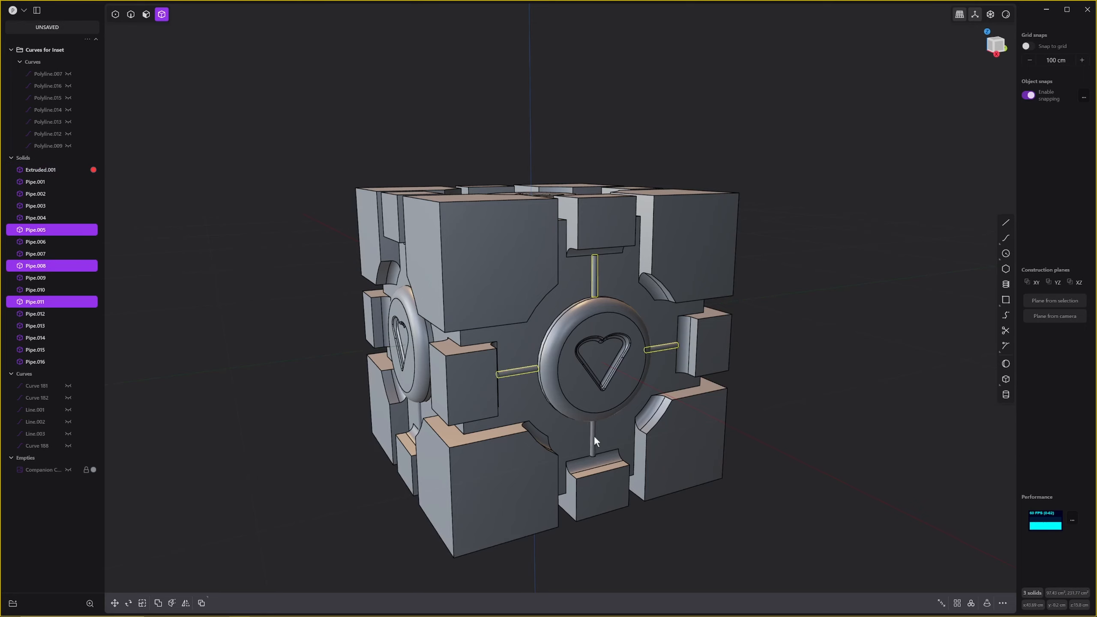
{"action": "left_click", "coordinate": [594, 441], "text": "shift"}
{"action": "middle_click_drag", "start_coordinate": [594, 441], "coordinate": [995, 552]}
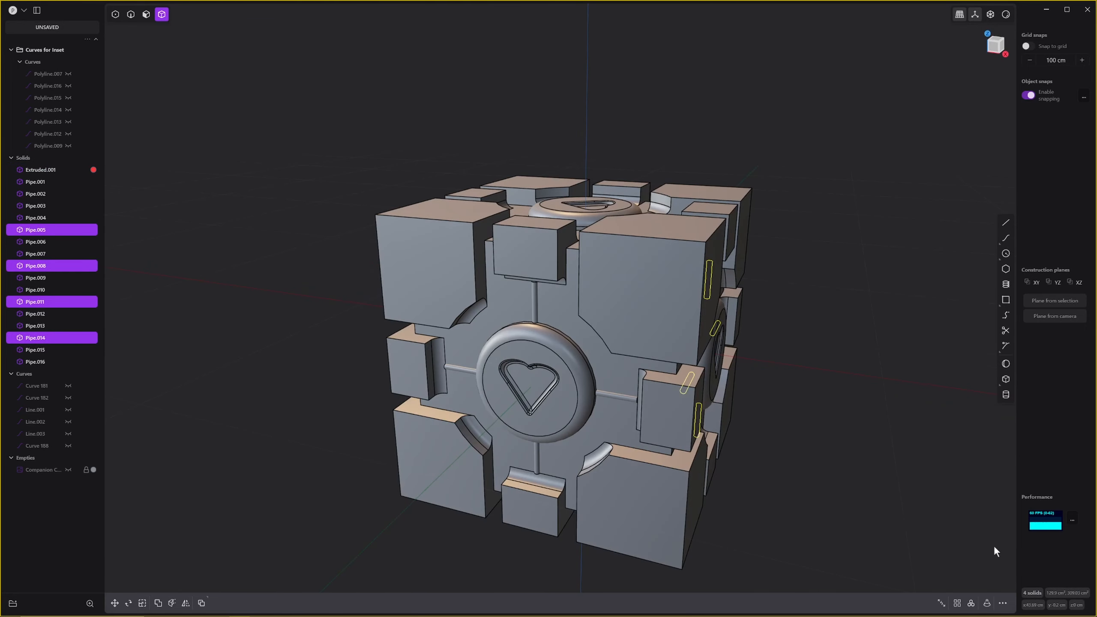
{"action": "left_click", "coordinate": [971, 603]}
{"action": "left_click", "coordinate": [536, 385]}
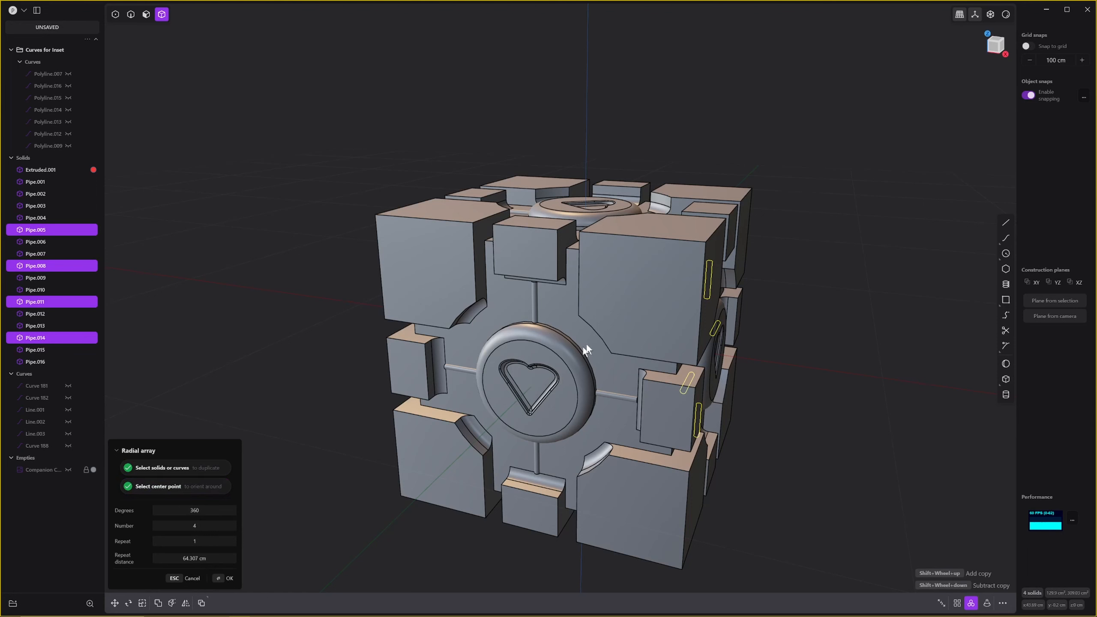
{"action": "middle_click_drag", "start_coordinate": [582, 347], "coordinate": [868, 331]}
{"action": "key", "text": "Return"}
{"action": "key", "text": "q"}
{"action": "key", "text": "Escape"}
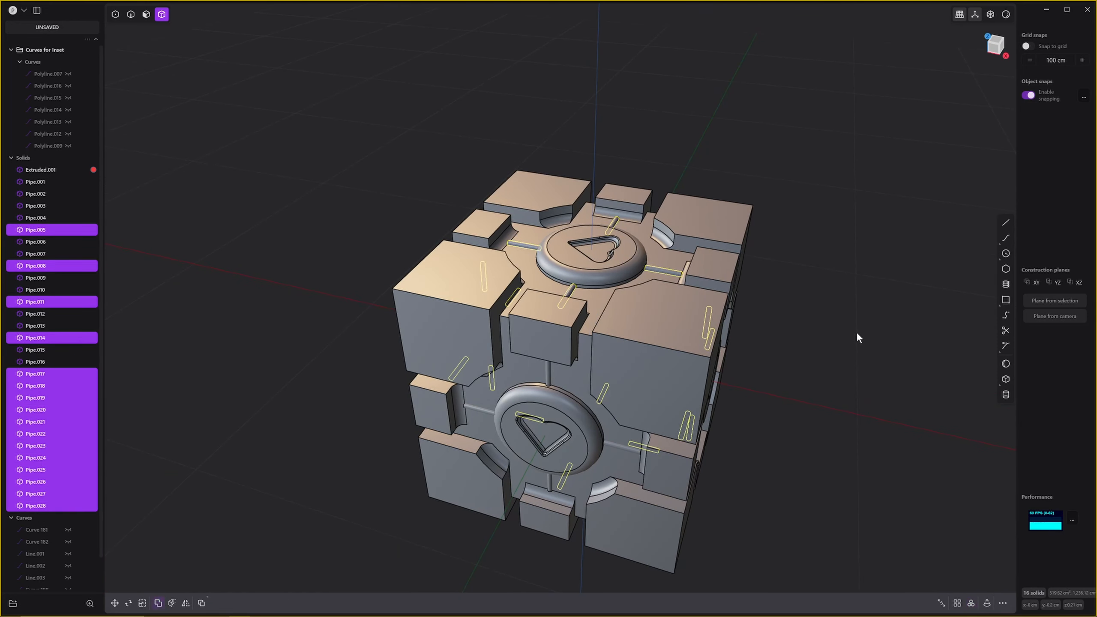
Combine the cube body and all the pipes into one solid with a Boolean Union.
{"action": "left_click", "coordinate": [791, 405]}
{"action": "middle_click_drag", "start_coordinate": [792, 392], "coordinate": [599, 387]}
{"action": "left_click", "coordinate": [687, 338]}
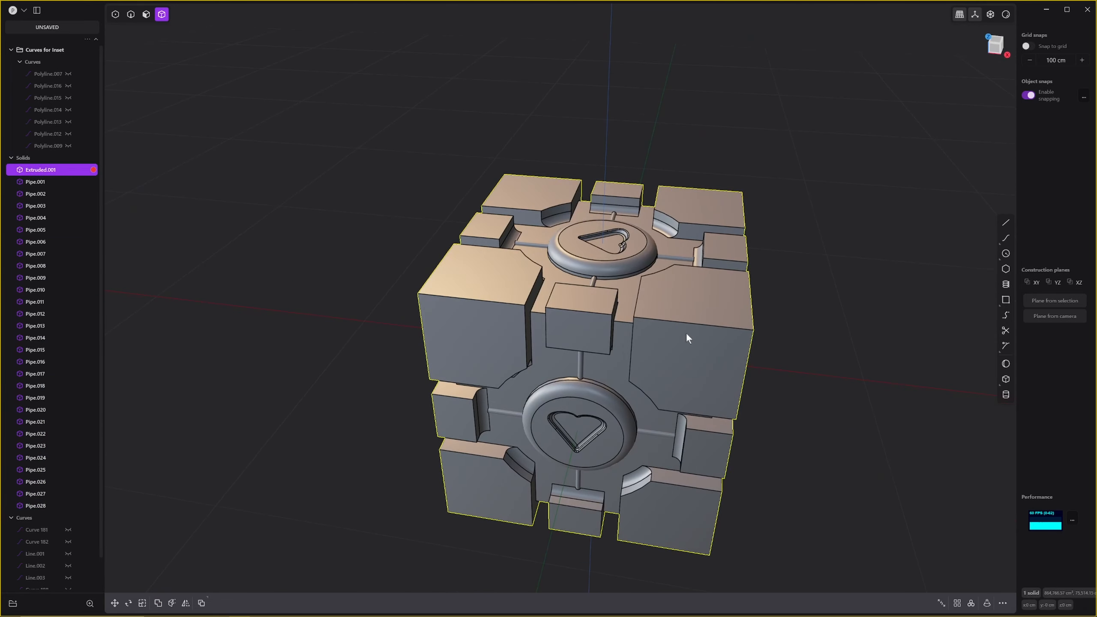
{"action": "middle_click_drag", "start_coordinate": [686, 332], "coordinate": [678, 331]}
{"action": "left_click_drag", "start_coordinate": [265, 41], "coordinate": [840, 614]}
{"action": "key", "text": "b"}
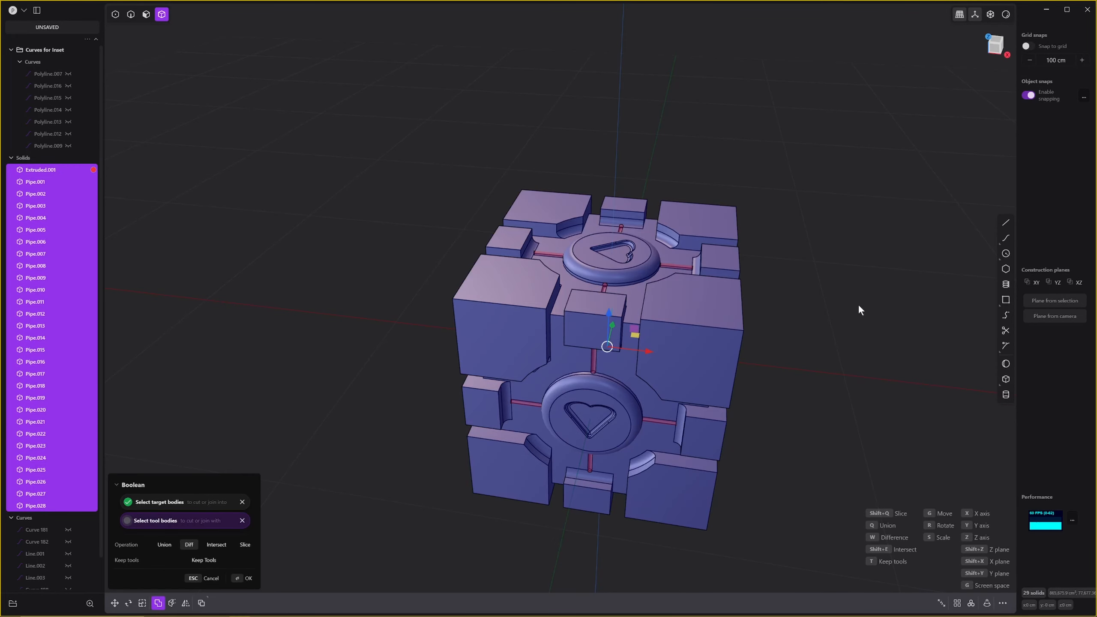
{"action": "key", "text": "q"}
{"action": "key", "text": "Return"}
Examine the merged pipes around the heart discs on the cube's faces.
{"action": "middle_click_drag", "start_coordinate": [743, 421], "coordinate": [833, 352]}
{"action": "left_click", "coordinate": [787, 313]}
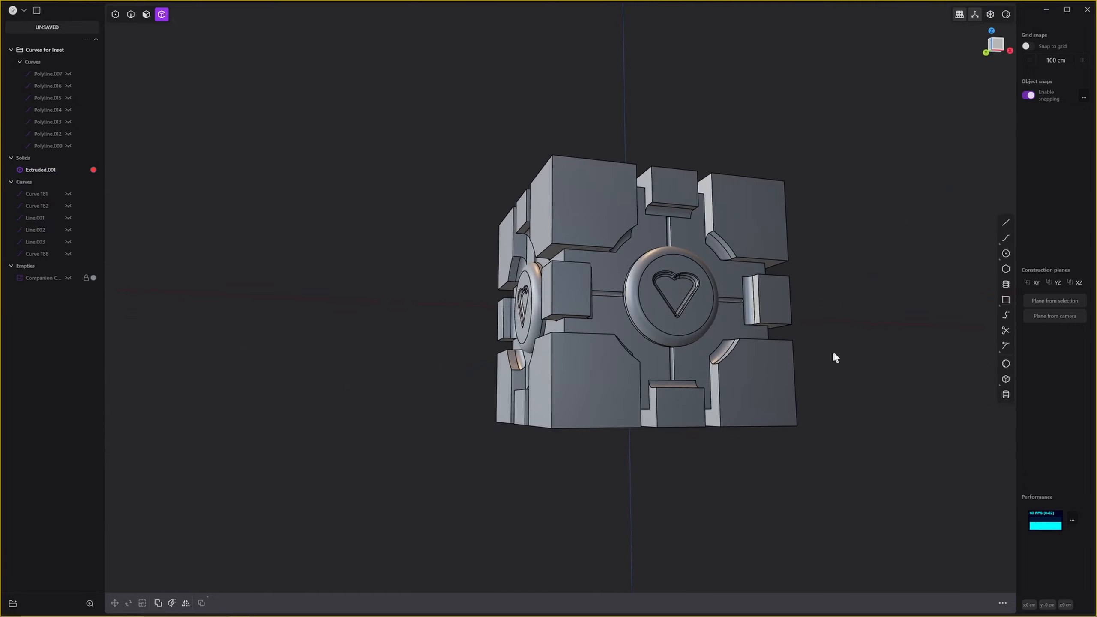
{"action": "scroll", "coordinate": [713, 358], "scroll_direction": "up", "scroll_amount": 6}
{"action": "middle_click_drag", "start_coordinate": [614, 203], "coordinate": [619, 236]}
{"action": "middle_click_drag", "start_coordinate": [613, 130], "coordinate": [651, 243], "text": "shift"}
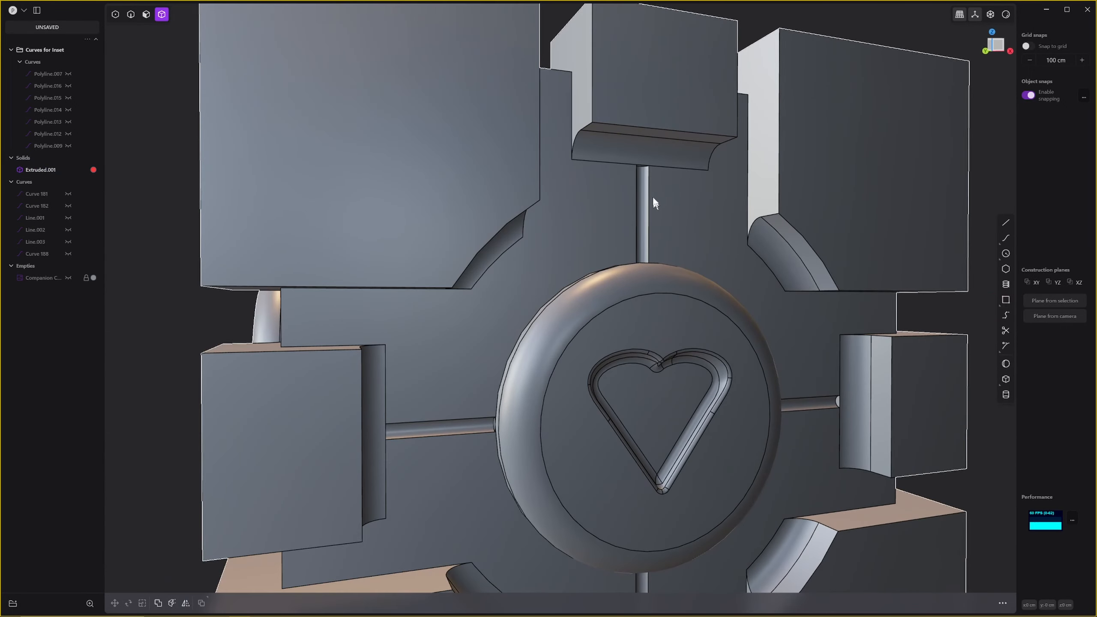
{"action": "middle_click_drag", "start_coordinate": [518, 492], "coordinate": [336, 402]}
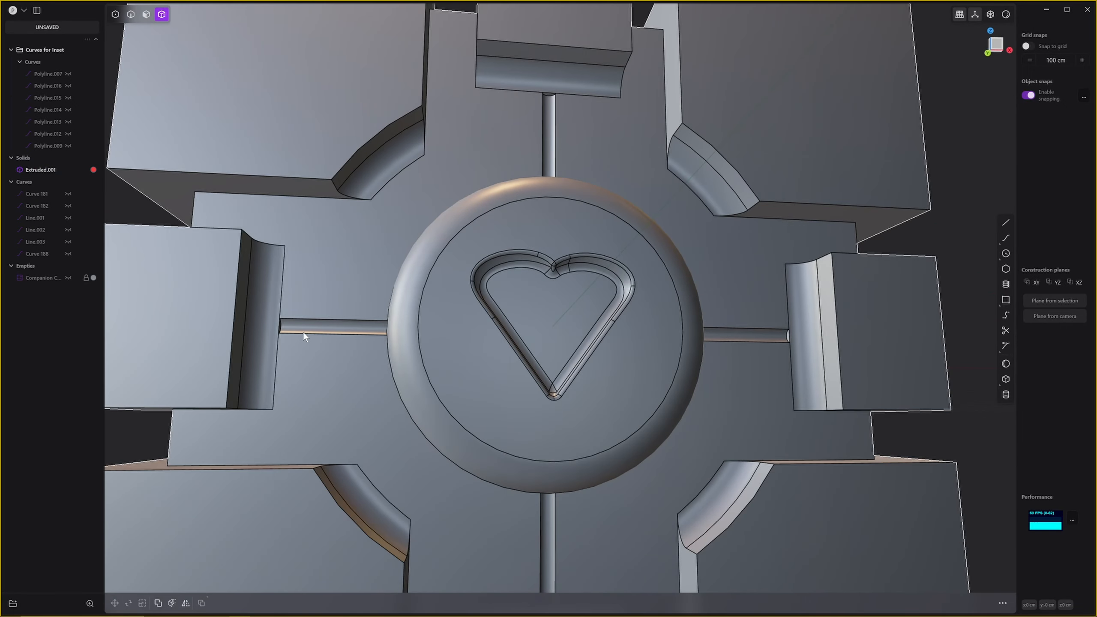
{"action": "scroll", "coordinate": [389, 372], "scroll_direction": "down", "scroll_amount": 2}
{"action": "middle_click_drag", "start_coordinate": [396, 371], "coordinate": [668, 365]}
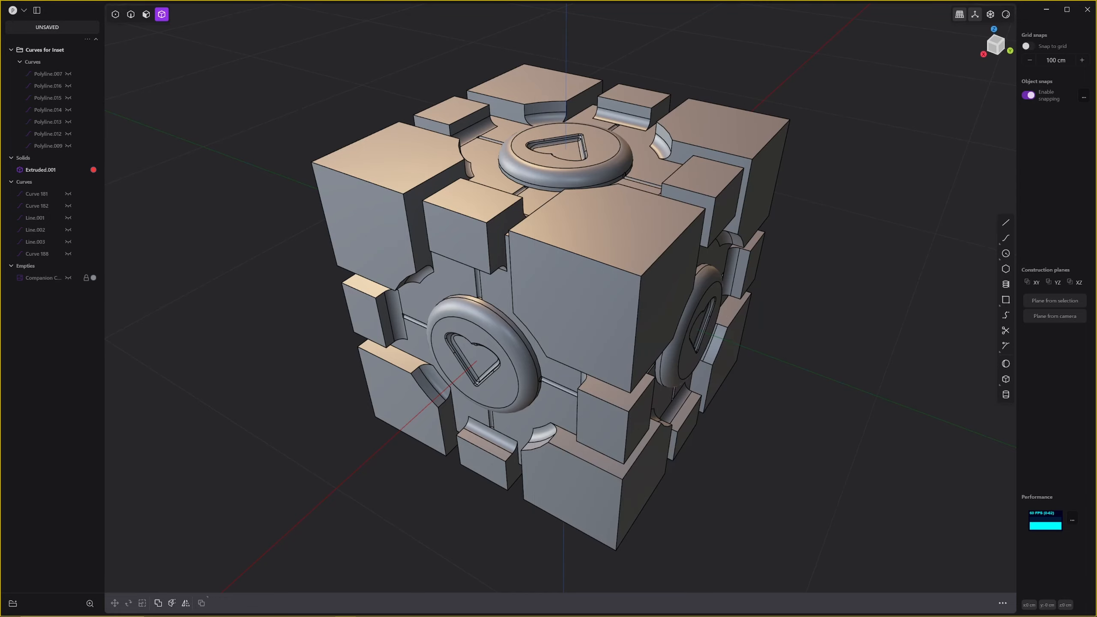
{"action": "middle_click_drag", "start_coordinate": [644, 421], "coordinate": [644, 331]}
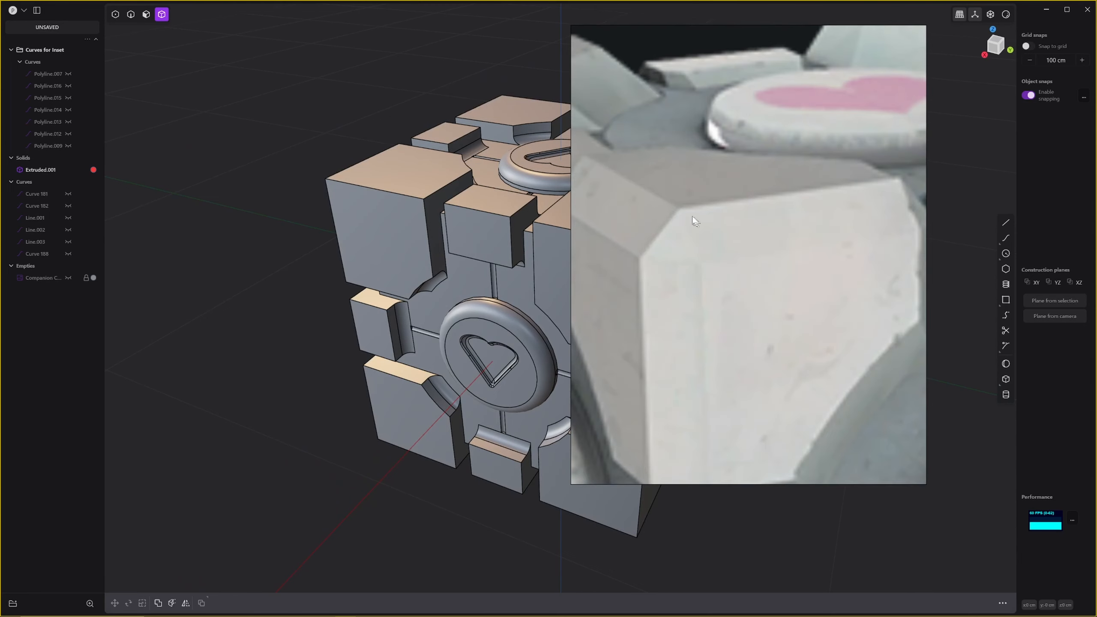
{"action": "middle_click_drag", "start_coordinate": [701, 291], "coordinate": [680, 319]}
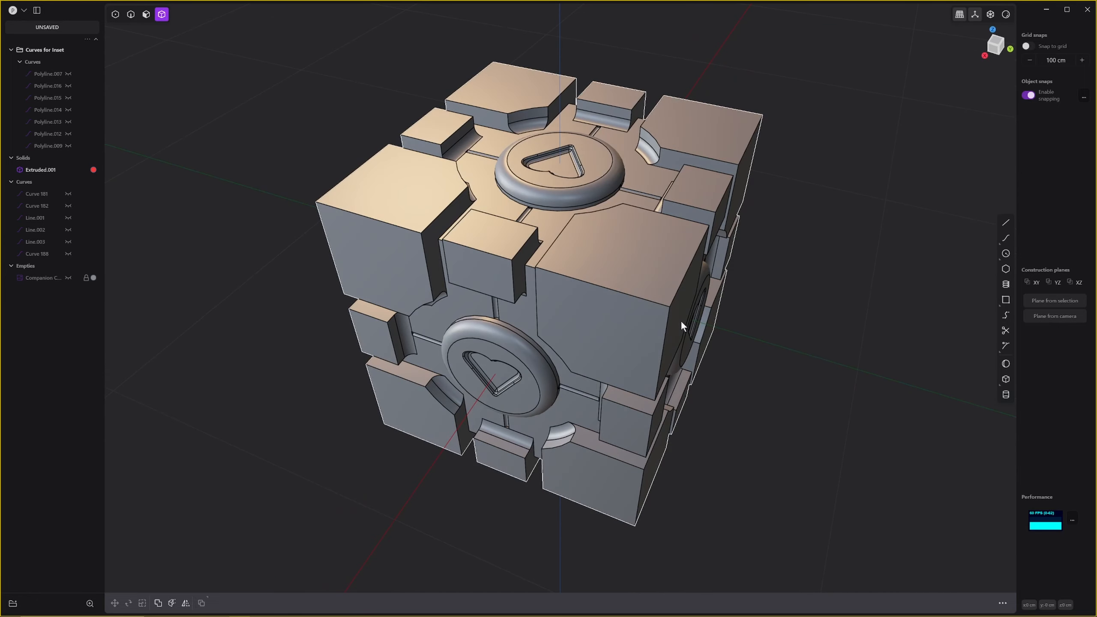
{"action": "left_click", "coordinate": [1006, 299]}
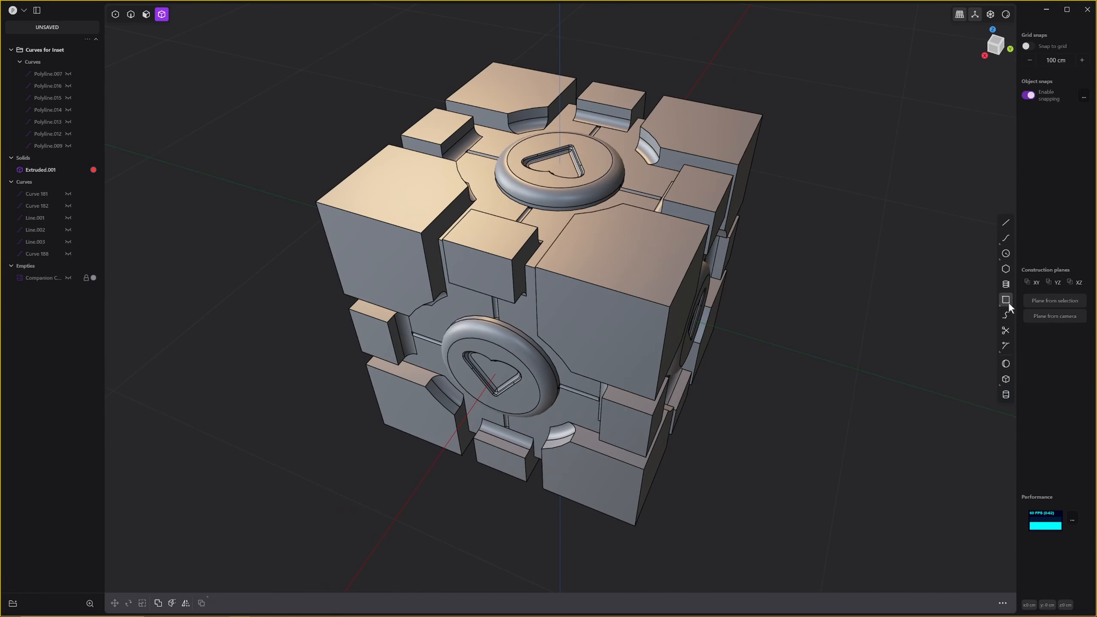
{"action": "left_click", "coordinate": [667, 306]}
{"action": "left_click", "coordinate": [641, 258]}
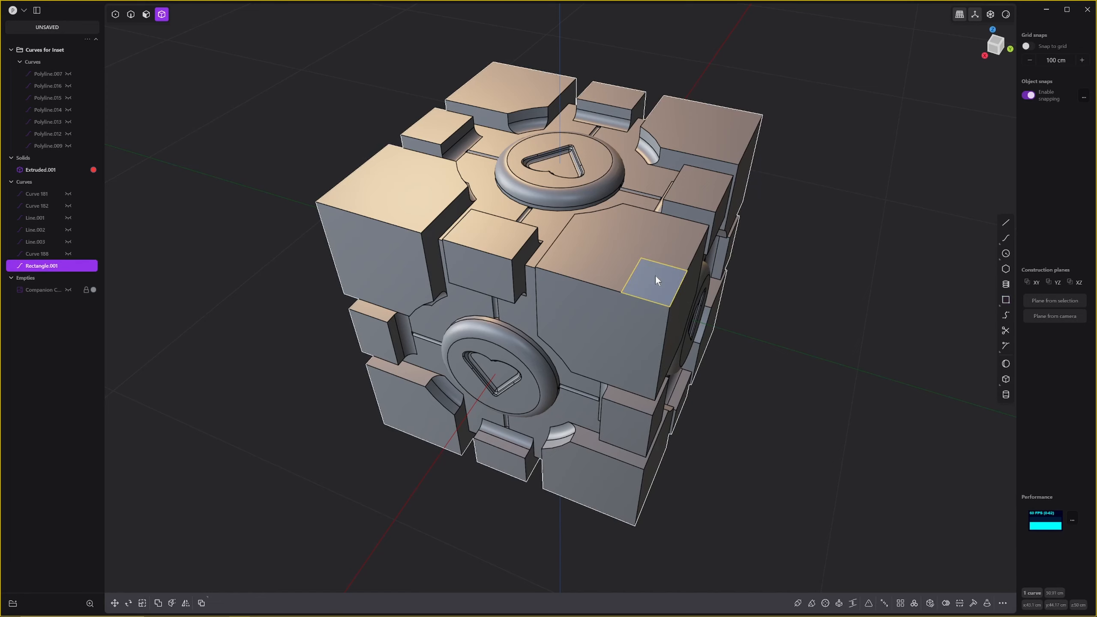
{"action": "left_click", "coordinate": [656, 276]}
{"action": "key", "text": "3"}
{"action": "left_click", "coordinate": [655, 275]}
{"action": "key", "text": "e"}
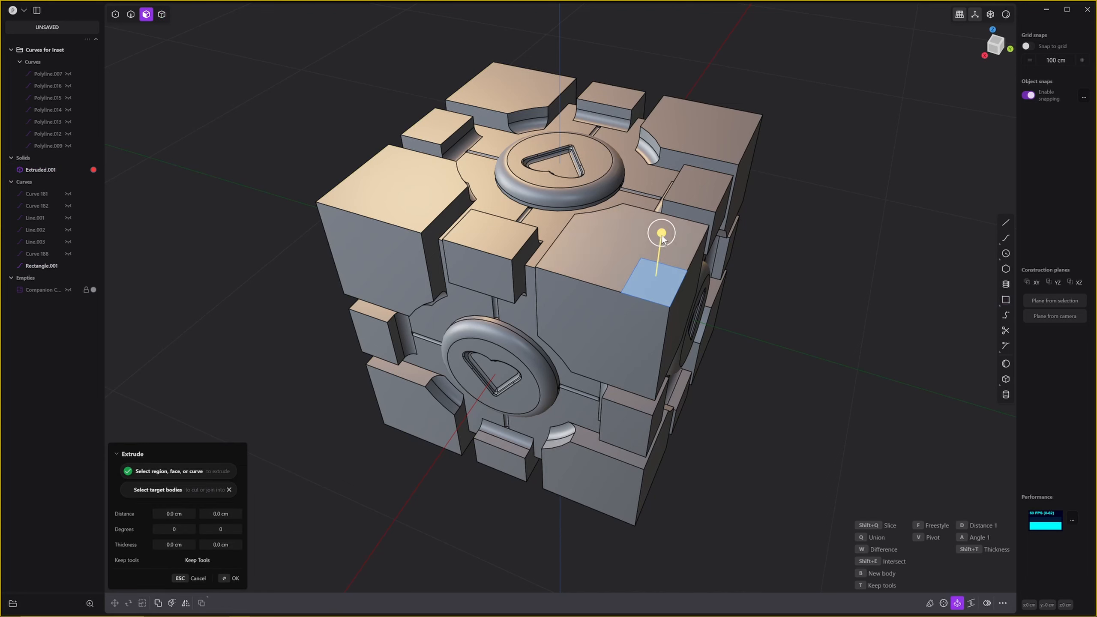
{"action": "left_click_drag", "start_coordinate": [662, 235], "coordinate": [664, 191]}
{"action": "key", "text": "Escape"}
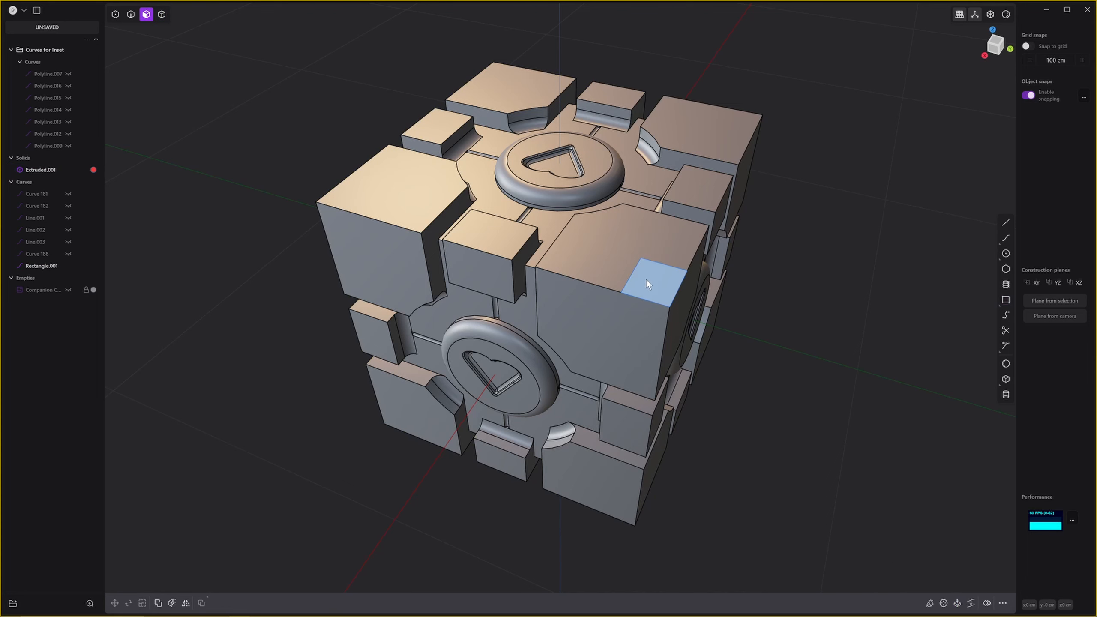
{"action": "key", "text": "ctrl+z"}
{"action": "key", "text": "ctrl+z"}
{"action": "key", "text": "ctrl+z"}
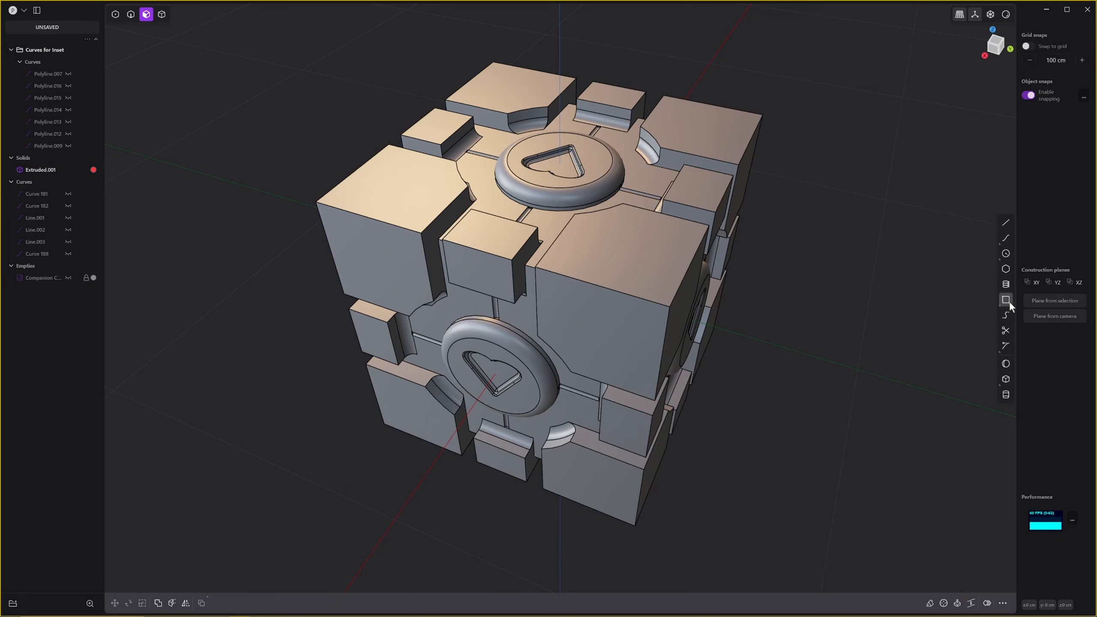
{"action": "left_click", "coordinate": [1006, 300]}
{"action": "left_click", "coordinate": [670, 306]}
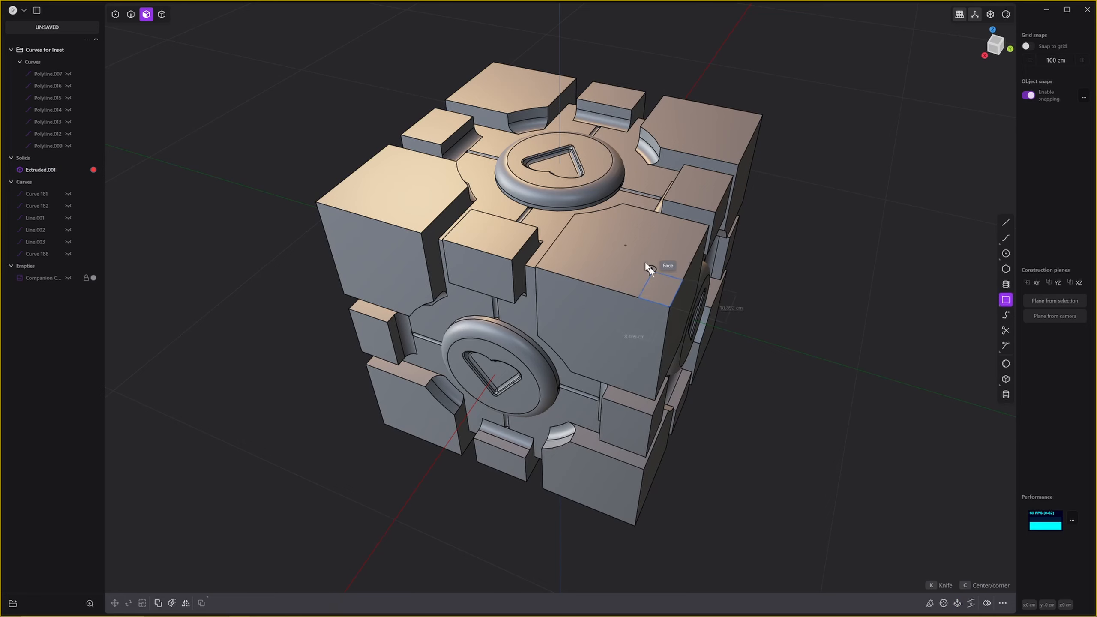
{"action": "left_click", "coordinate": [628, 243]}
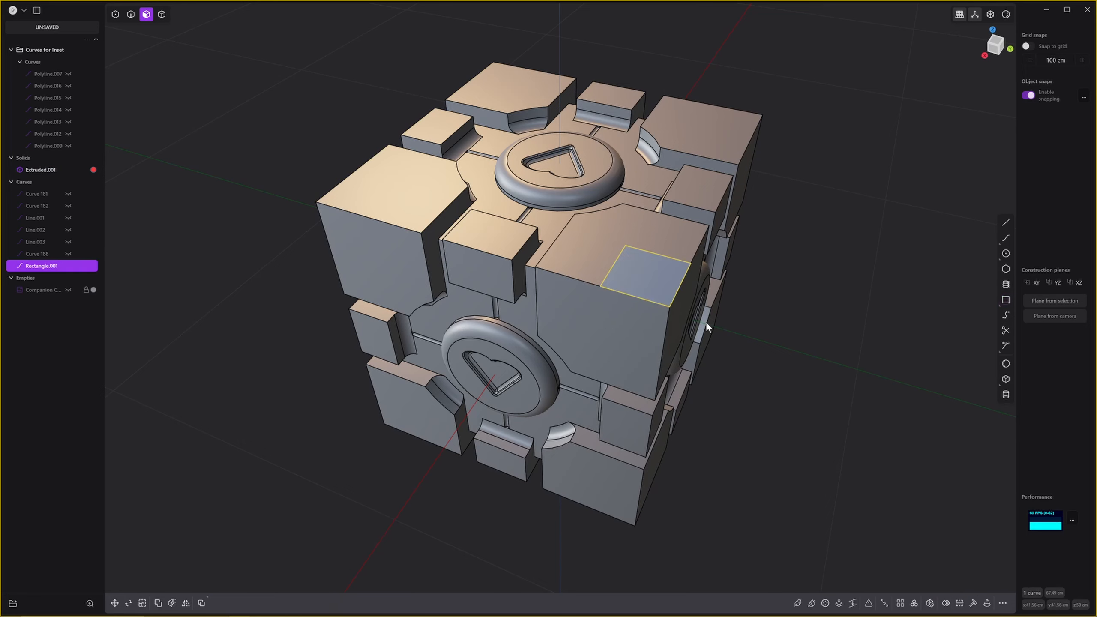
{"action": "middle_click_drag", "start_coordinate": [706, 321], "coordinate": [718, 333]}
{"action": "key", "text": "ctrl+z"}
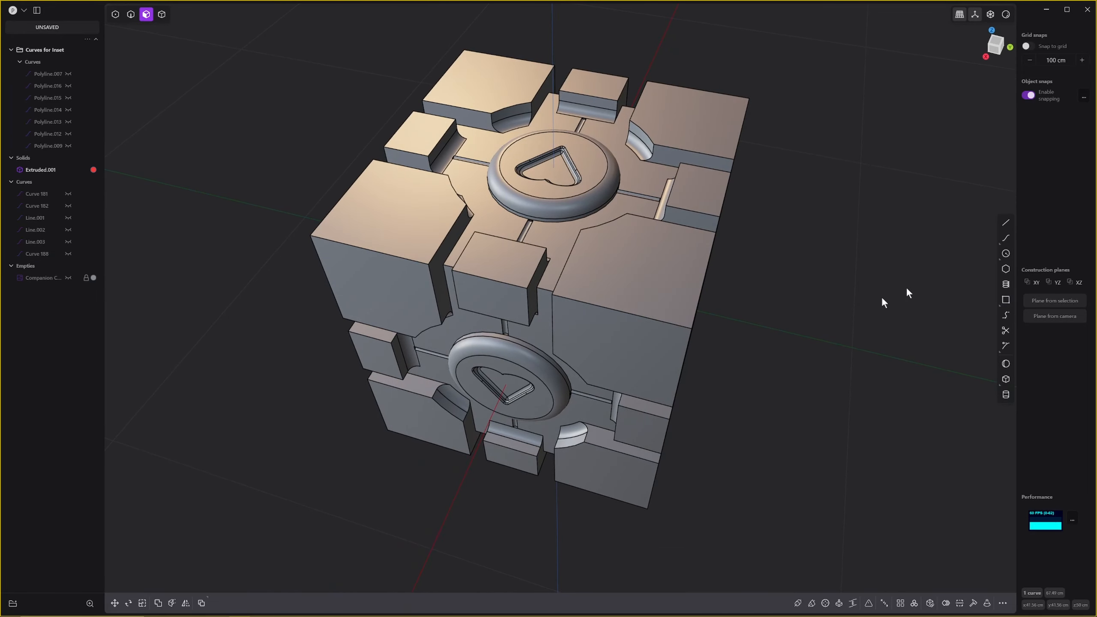
Draw a square about 135 cm in perimeter centred on the front corner block's outer top corner and extrude it upward into a separate slab.
{"action": "left_click", "coordinate": [1006, 300]}
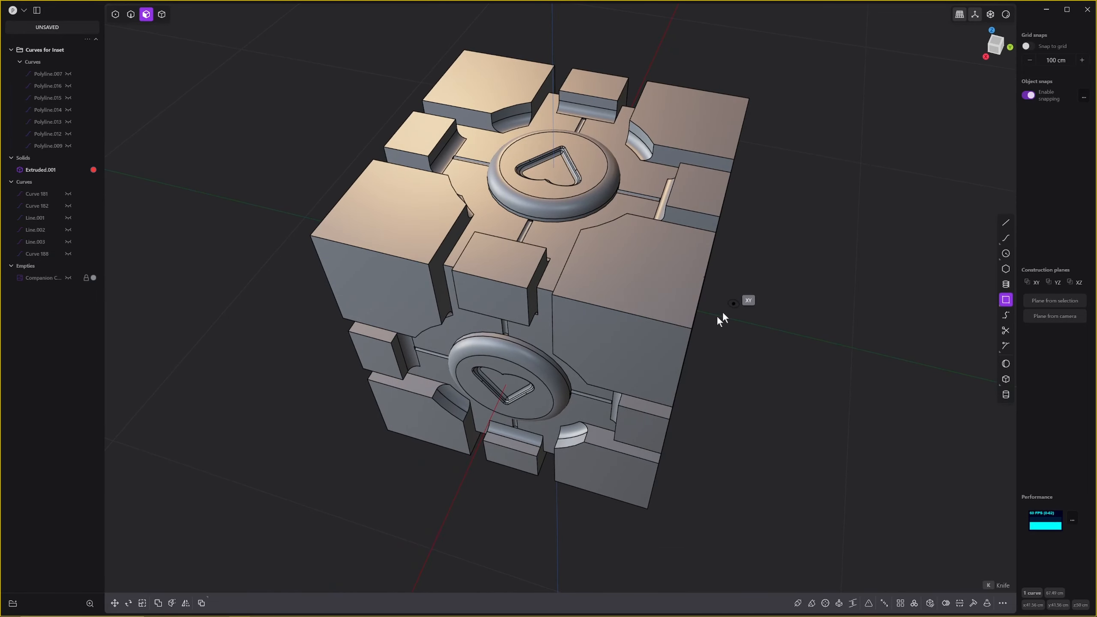
{"action": "left_click", "coordinate": [686, 326]}
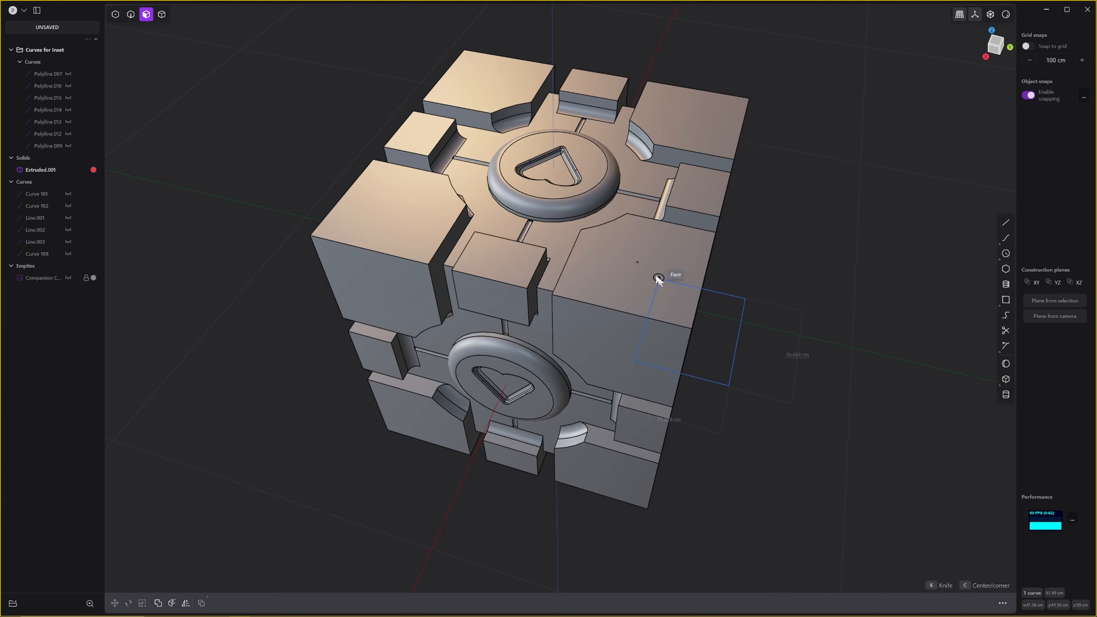
{"action": "left_click", "coordinate": [639, 262]}
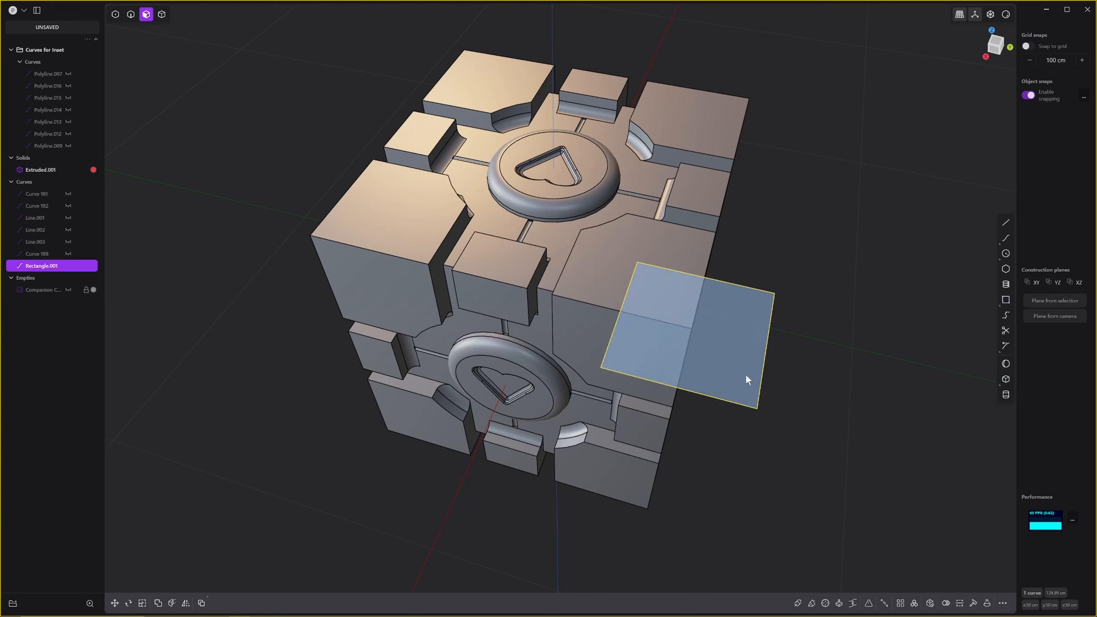
{"action": "key", "text": "e"}
{"action": "left_click_drag", "start_coordinate": [756, 341], "coordinate": [764, 319]}
{"action": "key", "text": "Return"}
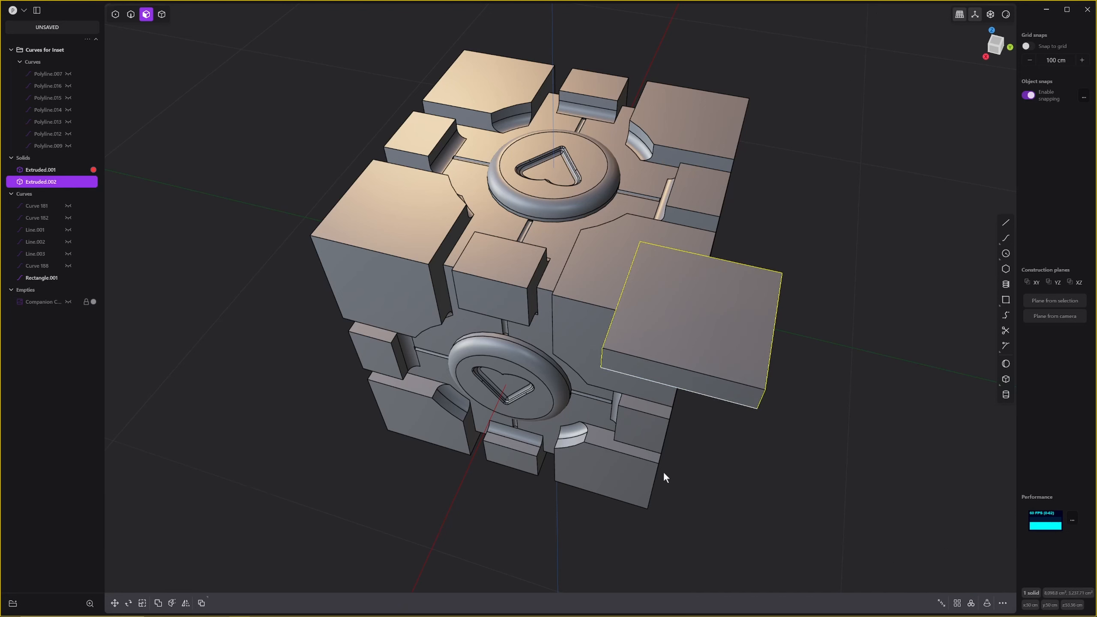
Delete the rectangle curve left at the base of the new slab.
{"action": "middle_click_drag", "start_coordinate": [708, 452], "coordinate": [693, 392]}
{"action": "key", "text": "2"}
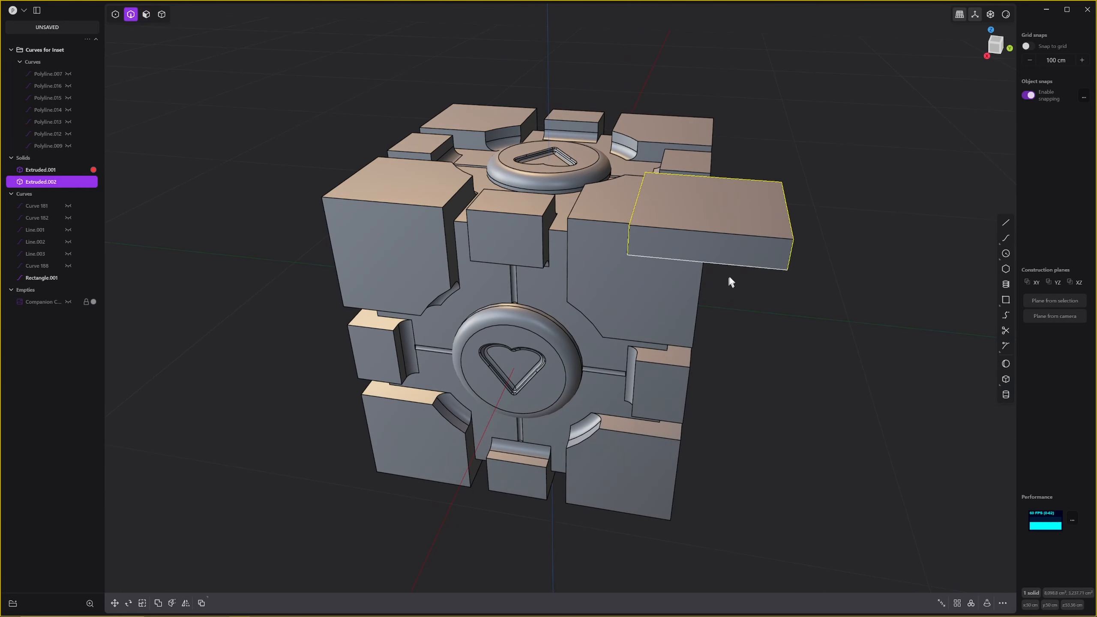
{"action": "left_click", "coordinate": [744, 263]}
{"action": "key", "text": "x"}
{"action": "middle_click_drag", "start_coordinate": [765, 363], "coordinate": [757, 407]}
Rotate the slab at the cube's corner by -45 degrees about the X axis.
{"action": "key", "text": "4"}
{"action": "left_click", "coordinate": [765, 312]}
{"action": "middle_click_drag", "start_coordinate": [766, 312], "coordinate": [712, 332]}
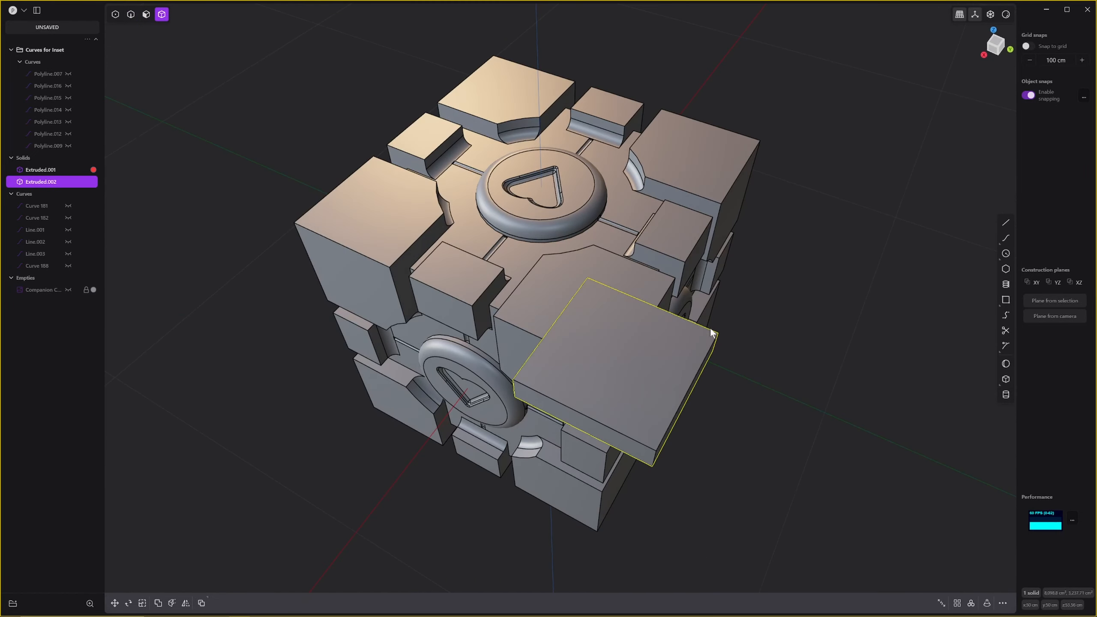
{"action": "key", "text": "r"}
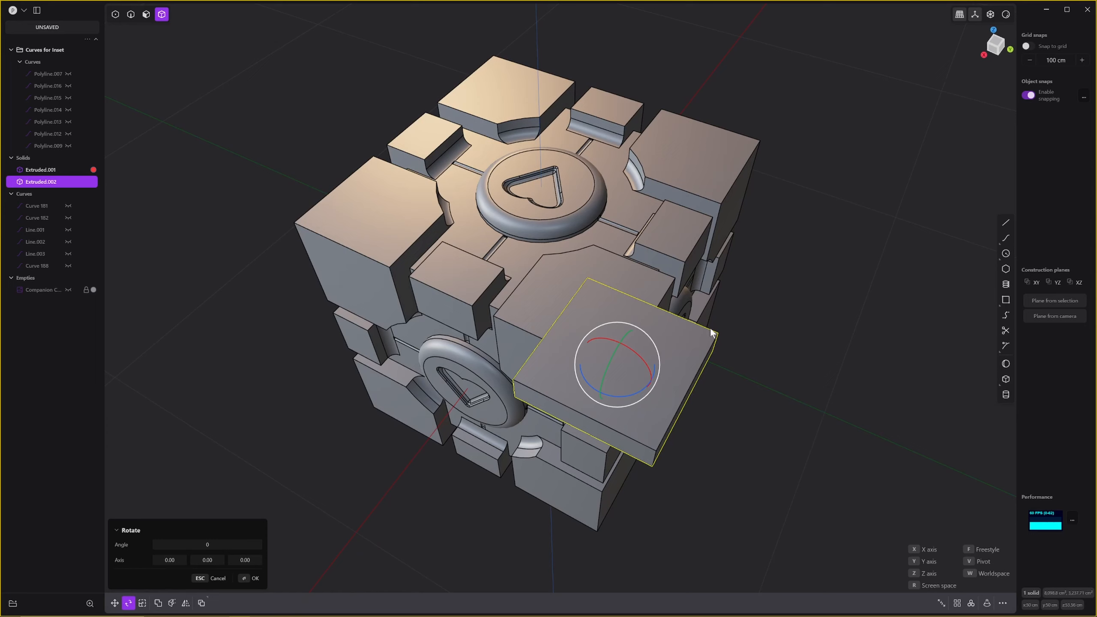
{"action": "type", "text": "x"}
{"action": "type", "text": "45"}
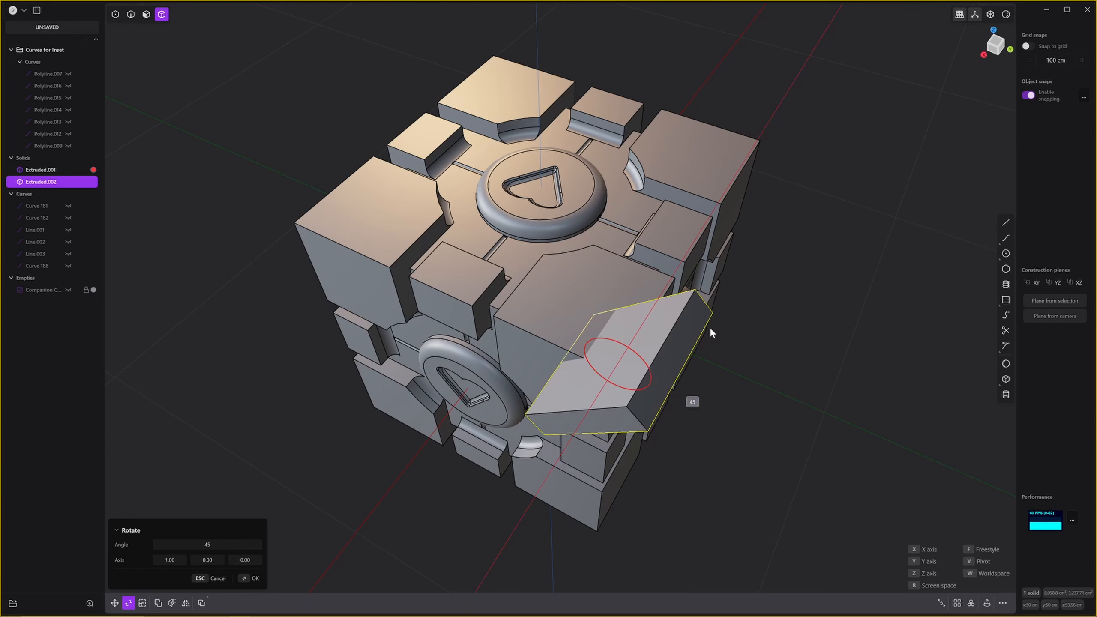
{"action": "type", "text": "-"}
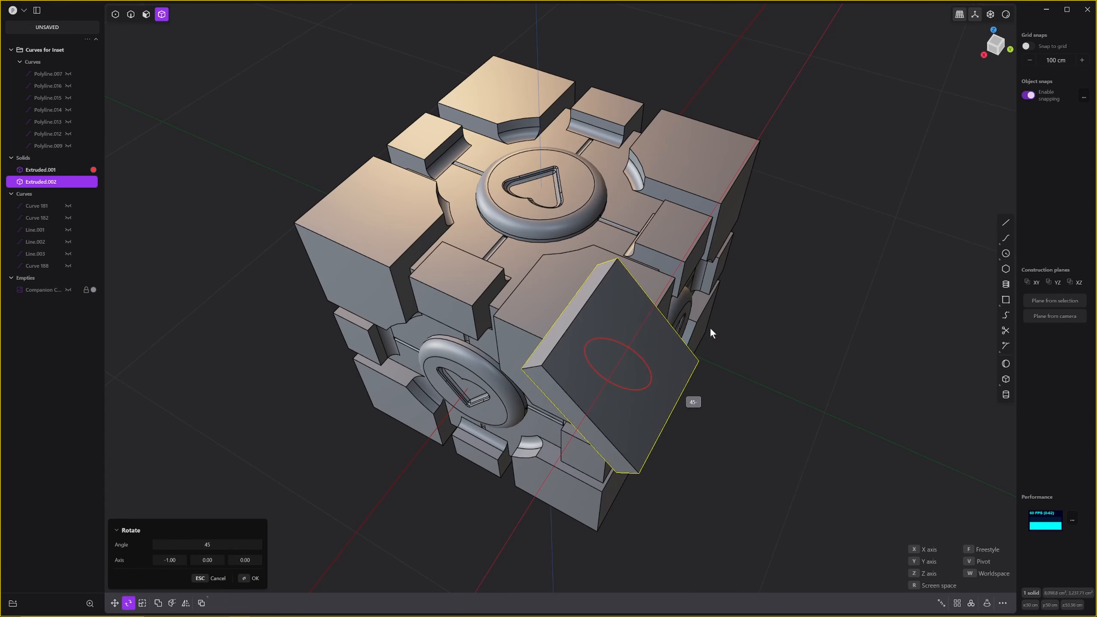
{"action": "key", "text": "Return"}
{"action": "middle_click_drag", "start_coordinate": [727, 338], "coordinate": [757, 321]}
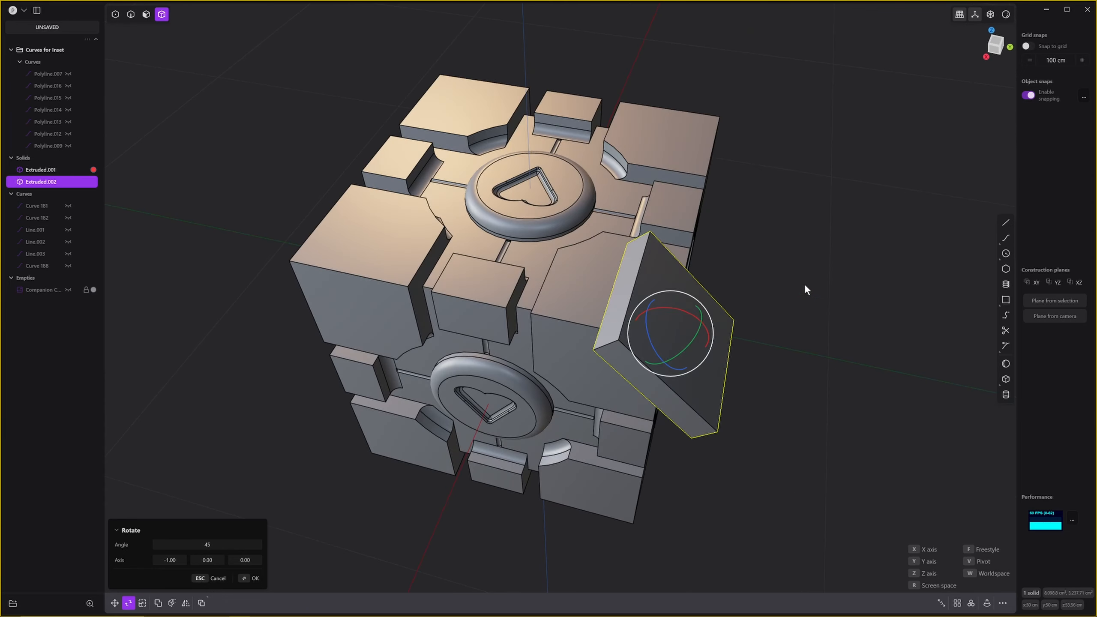
{"action": "key", "text": "Return"}
Rotate the tilted slab by -45 degrees about the Z axis so it faces diagonally across the cube's corner.
{"action": "middle_click_drag", "start_coordinate": [806, 290], "coordinate": [817, 305]}
{"action": "key", "text": "r"}
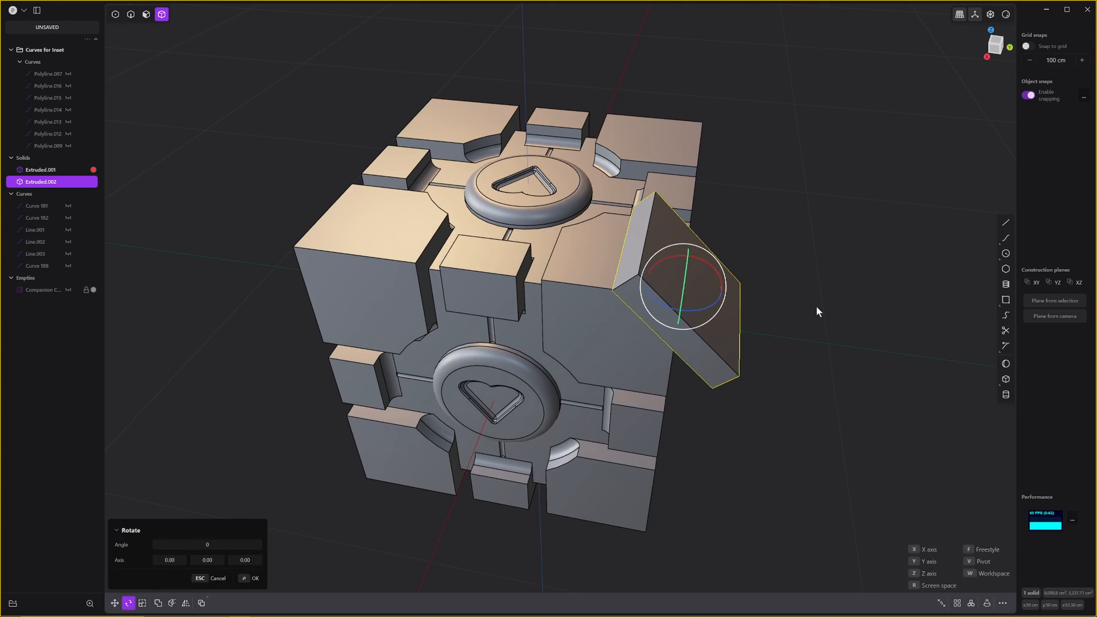
{"action": "type", "text": "45"}
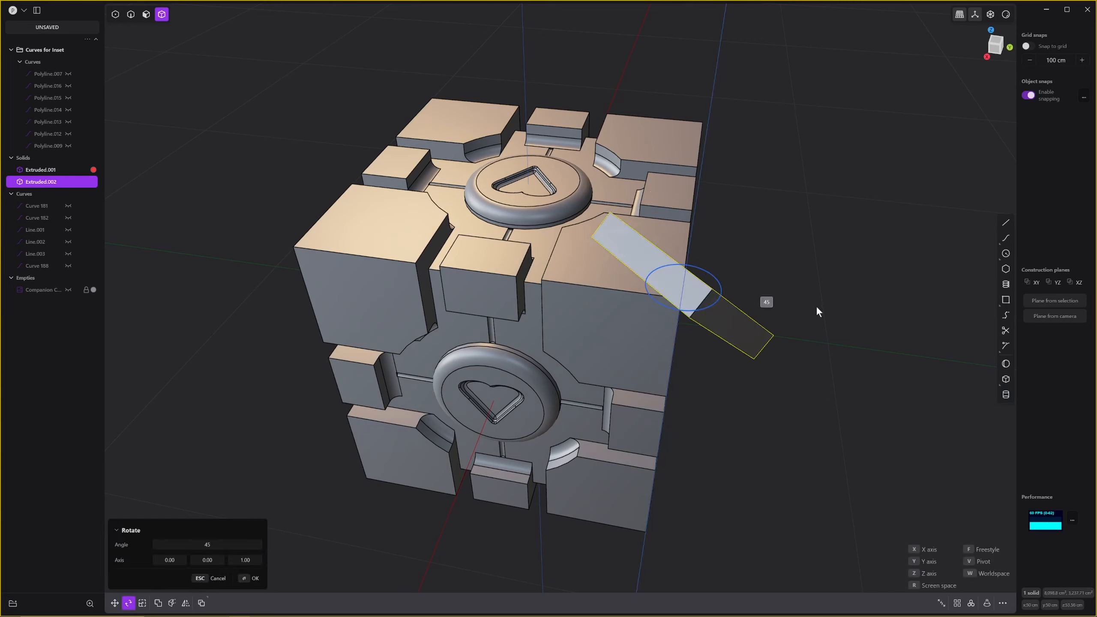
{"action": "type", "text": "z"}
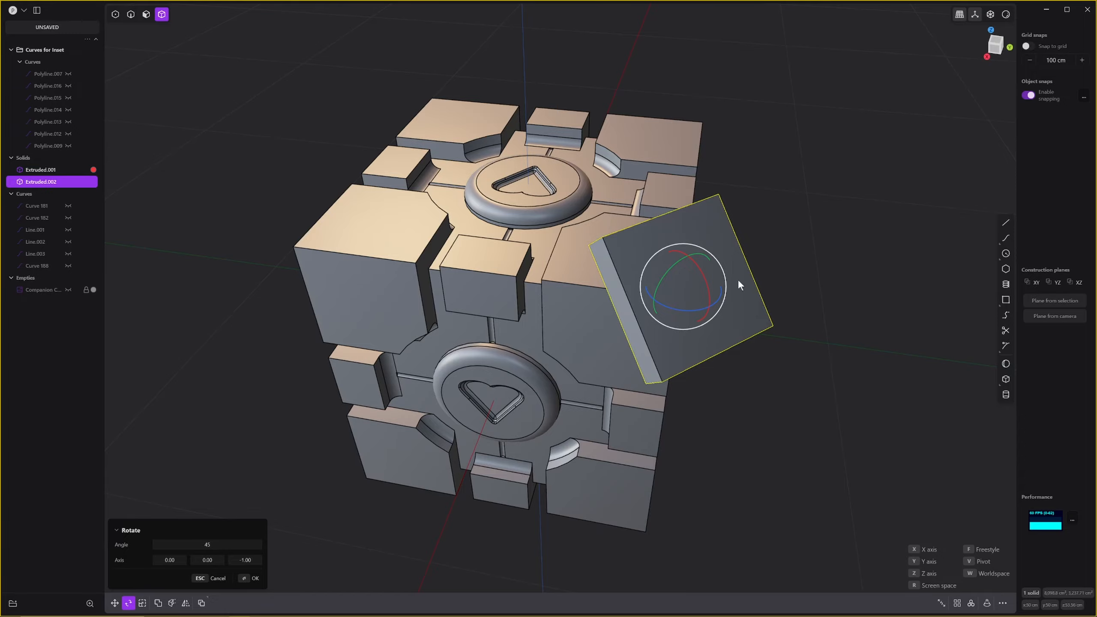
{"action": "key", "text": "Return"}
{"action": "middle_click_drag", "start_coordinate": [775, 266], "coordinate": [785, 237]}
{"action": "key", "text": "Escape"}
{"action": "left_click", "coordinate": [783, 218]}
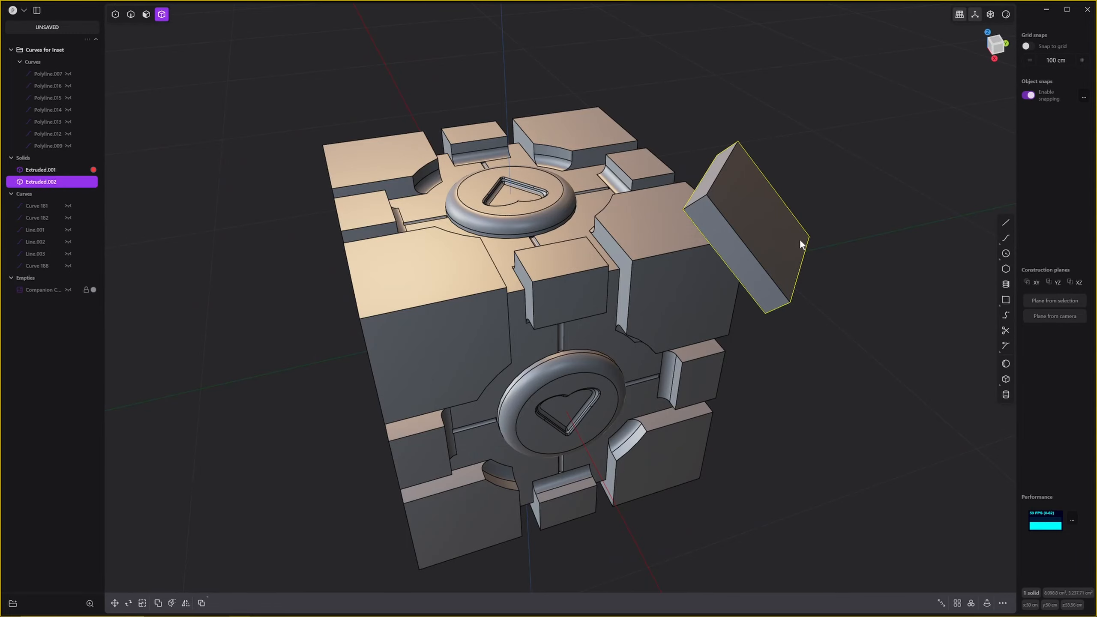
Set a temporary construction plane on the rotated slab's large outer face.
{"action": "key", "text": "KP_1"}
{"action": "middle_click_drag", "start_coordinate": [832, 199], "coordinate": [748, 231]}
{"action": "scroll", "coordinate": [767, 156], "scroll_direction": "up", "scroll_amount": 6}
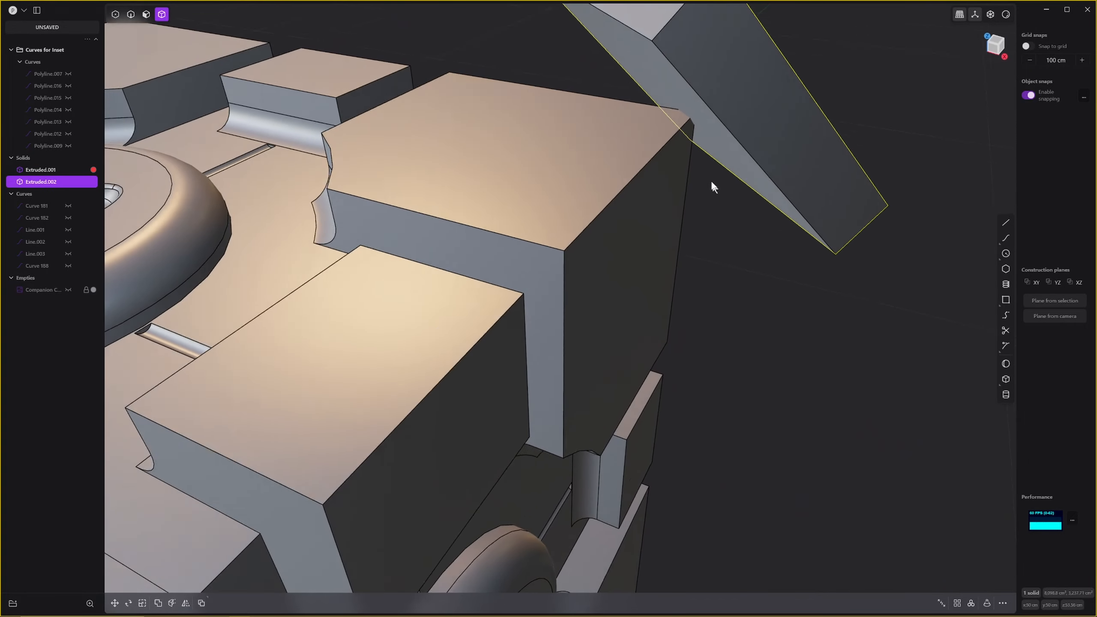
{"action": "middle_click_drag", "start_coordinate": [711, 181], "coordinate": [689, 117]}
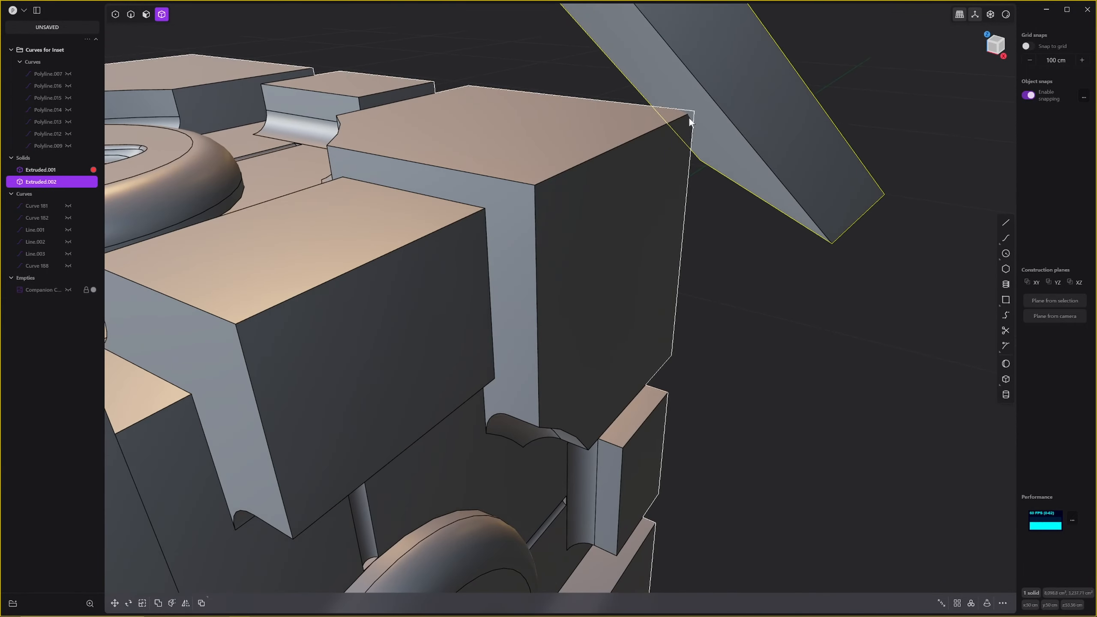
{"action": "key", "text": "Escape"}
{"action": "left_click", "coordinate": [759, 109]}
{"action": "scroll", "coordinate": [759, 109], "scroll_direction": "down", "scroll_amount": 8}
{"action": "key", "text": "3"}
{"action": "middle_click_drag", "start_coordinate": [759, 106], "coordinate": [680, 178]}
{"action": "left_click", "coordinate": [681, 178]}
{"action": "key", "text": "o"}
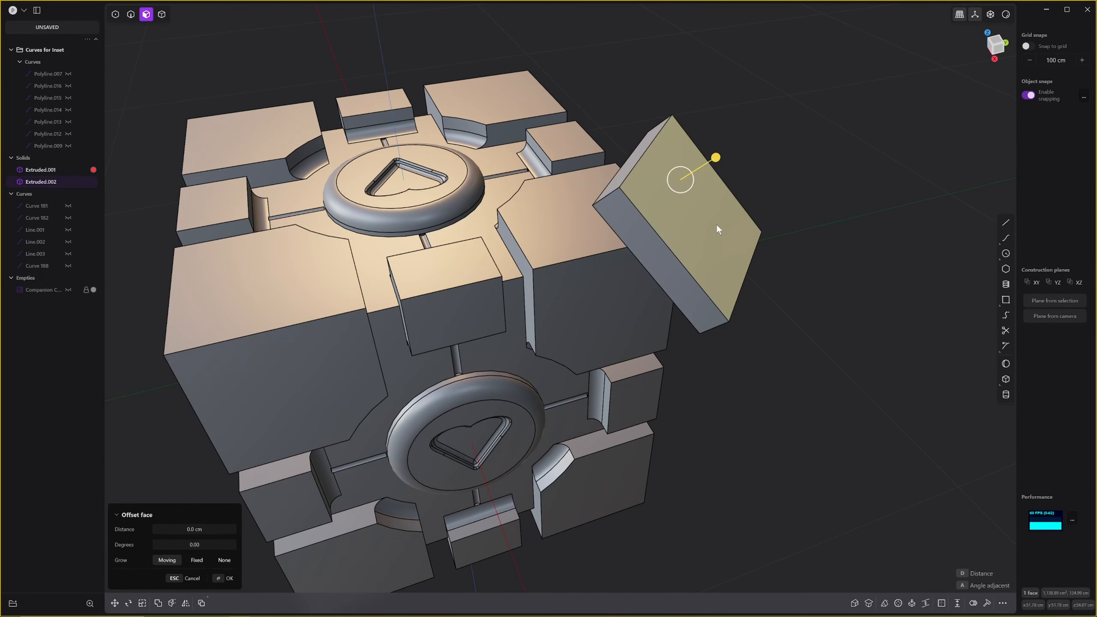
{"action": "key", "text": "shift+space"}
{"action": "key", "text": "Escape"}
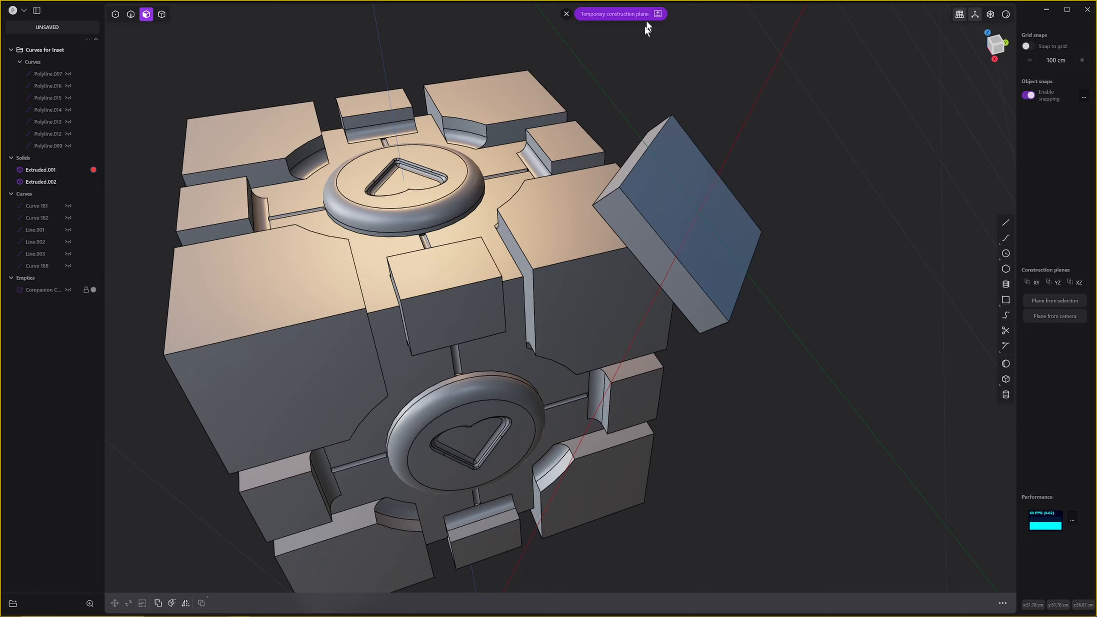
{"action": "middle_click_drag", "start_coordinate": [668, 189], "coordinate": [702, 212]}
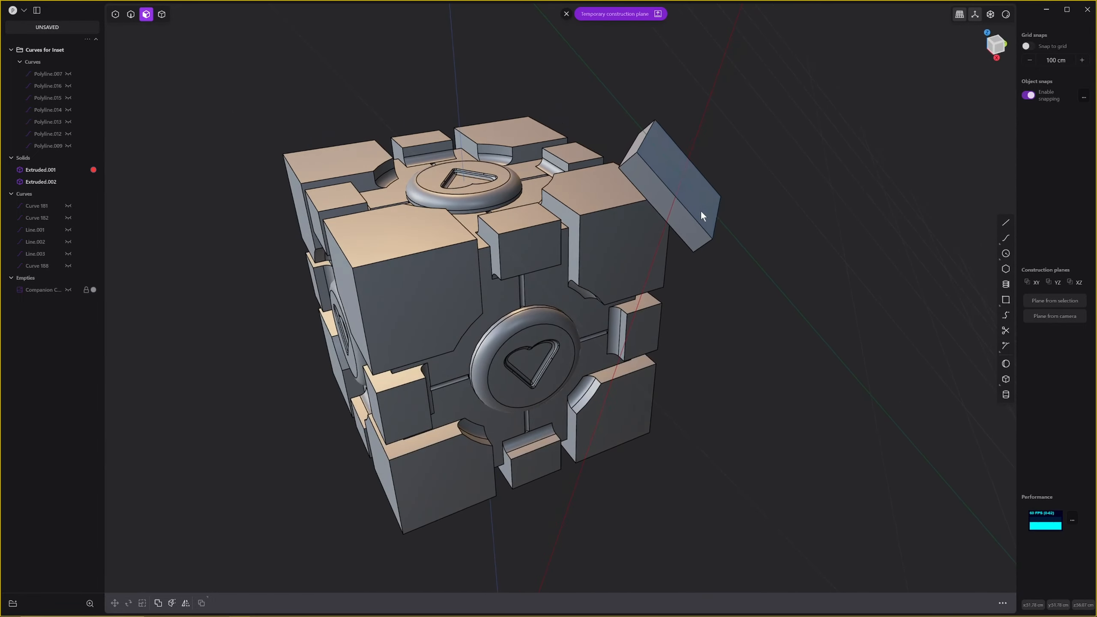
{"action": "left_click", "coordinate": [702, 186]}
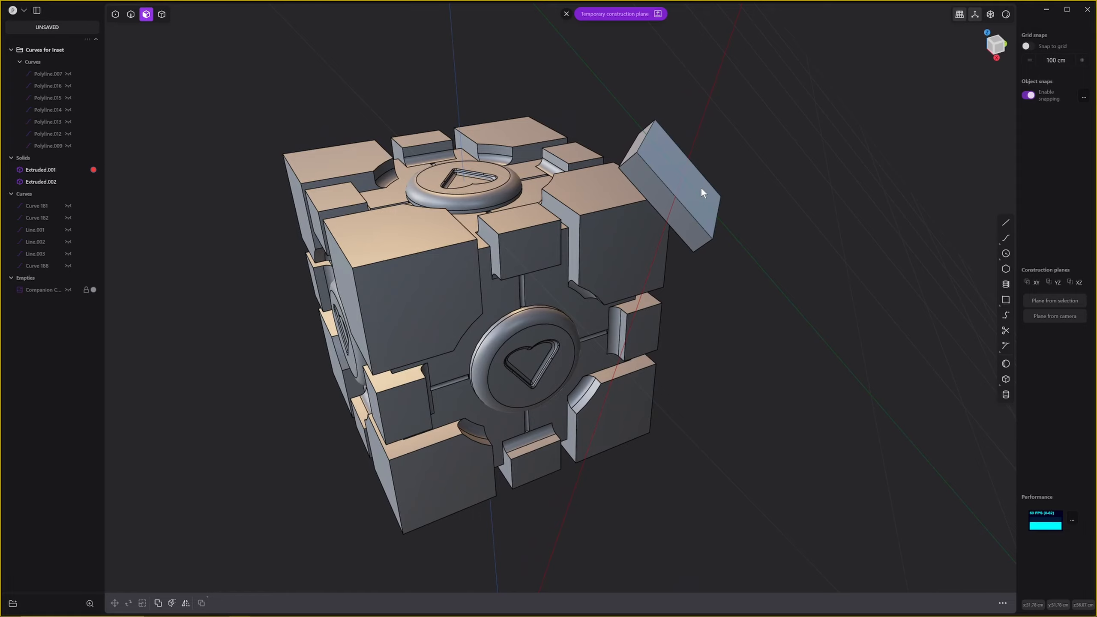
{"action": "key", "text": "e"}
{"action": "middle_click_drag", "start_coordinate": [727, 190], "coordinate": [639, 232]}
{"action": "key", "text": "Escape"}
{"action": "left_click", "coordinate": [662, 194]}
Move the whole slab inward toward the cube's corner along the temporary construction plane's Z axis.
{"action": "key", "text": "4"}
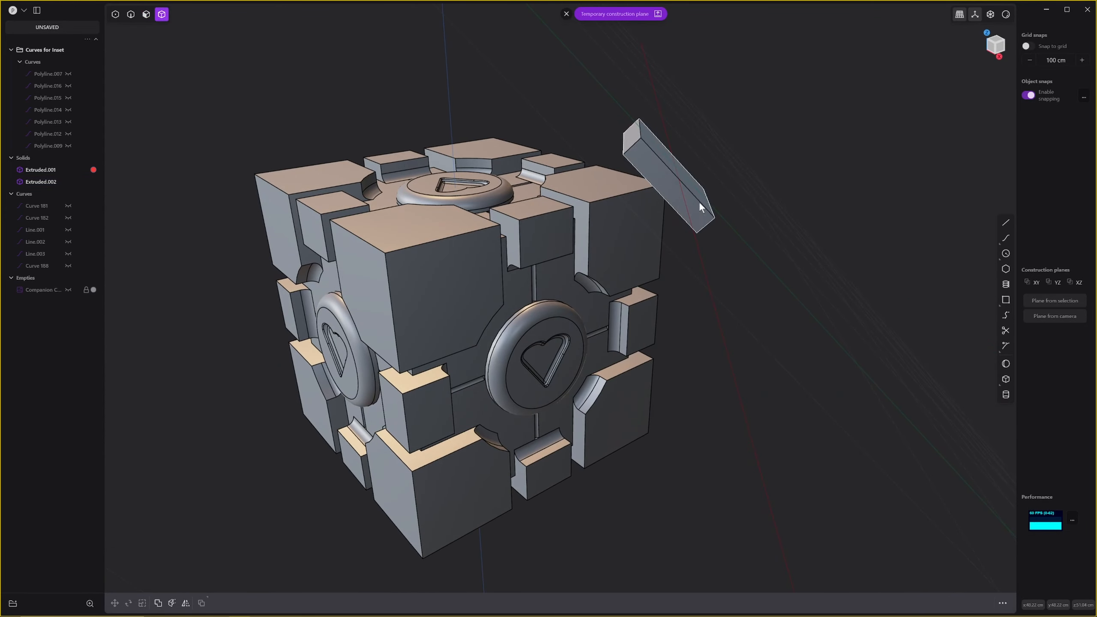
{"action": "left_click", "coordinate": [705, 196]}
{"action": "key", "text": "g"}
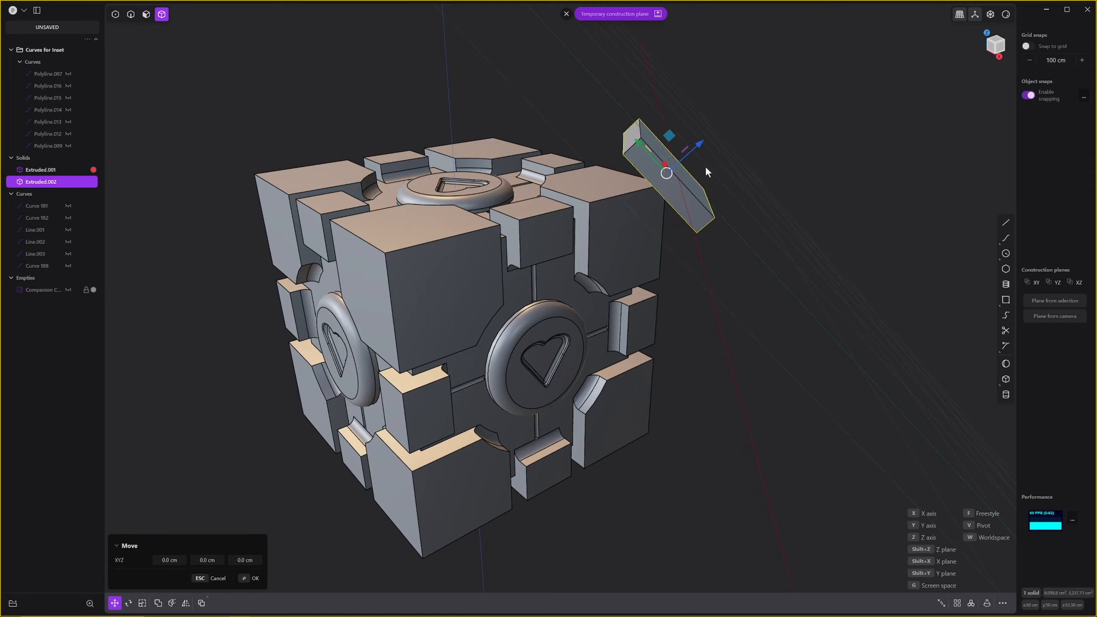
{"action": "left_click_drag", "start_coordinate": [698, 143], "coordinate": [688, 156]}
{"action": "key", "text": "Return"}
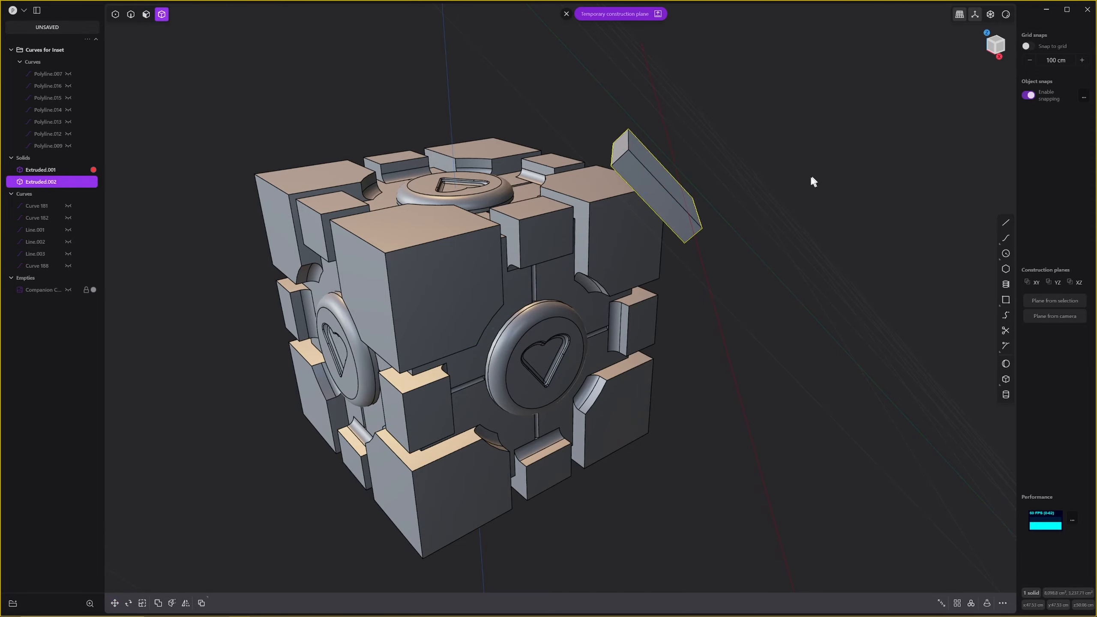
{"action": "middle_click_drag", "start_coordinate": [810, 173], "coordinate": [694, 161]}
{"action": "middle_click_drag", "start_coordinate": [637, 116], "coordinate": [692, 167]}
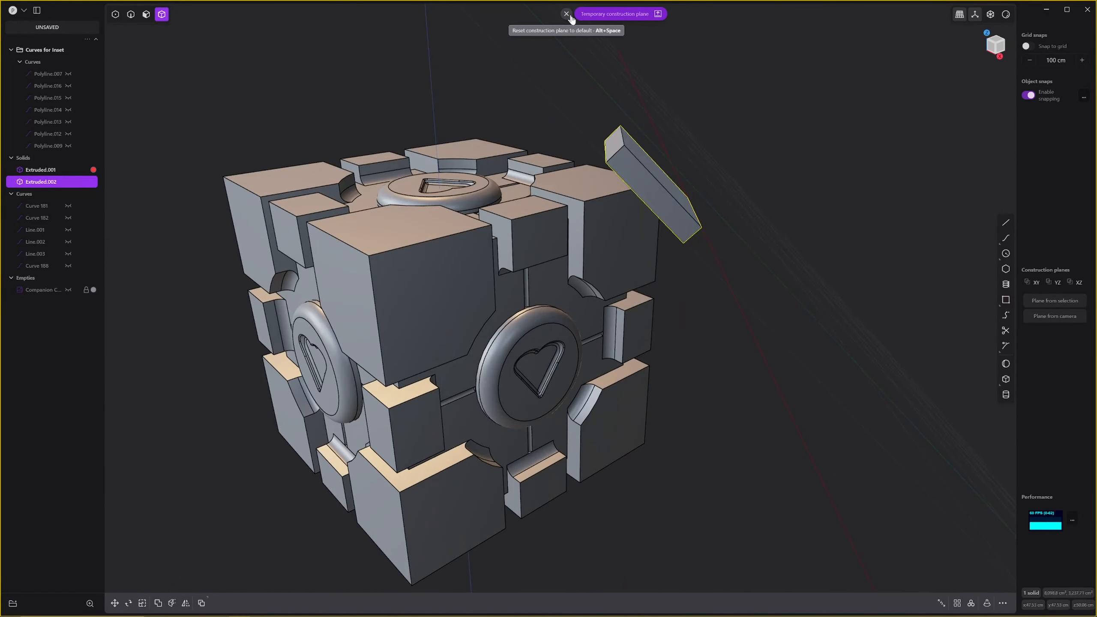
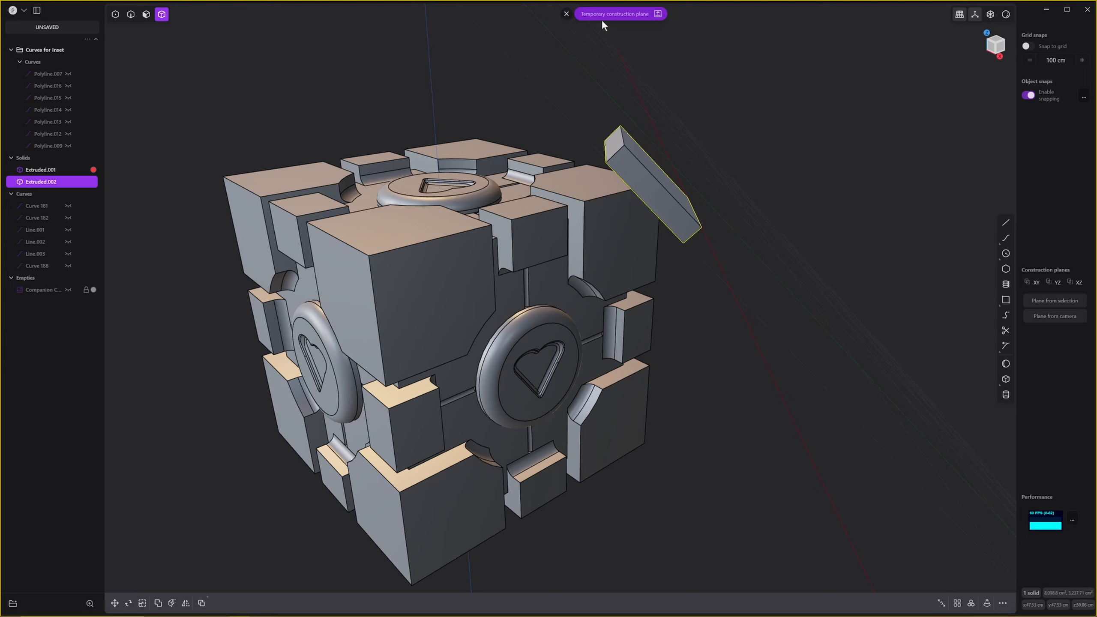
Leave the temporary construction plane and mirror the slab across the cube's centre along the X axis.
{"action": "left_click", "coordinate": [566, 14]}
{"action": "middle_click_drag", "start_coordinate": [844, 286], "coordinate": [710, 264]}
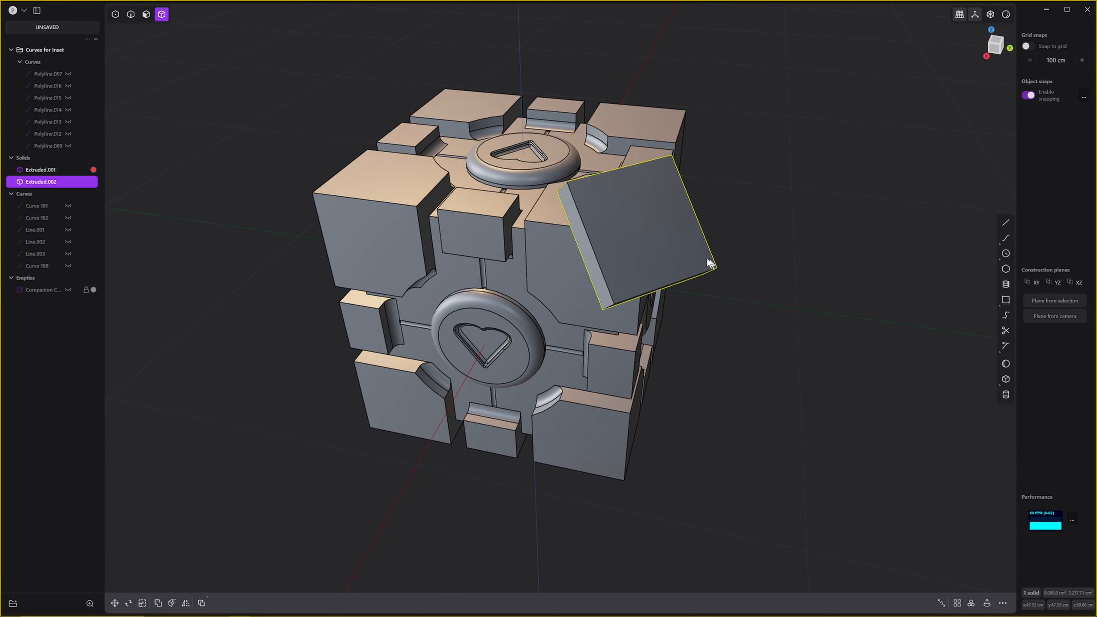
{"action": "left_click", "coordinate": [569, 280]}
{"action": "left_click", "coordinate": [643, 247]}
{"action": "middle_click_drag", "start_coordinate": [643, 247], "coordinate": [730, 384]}
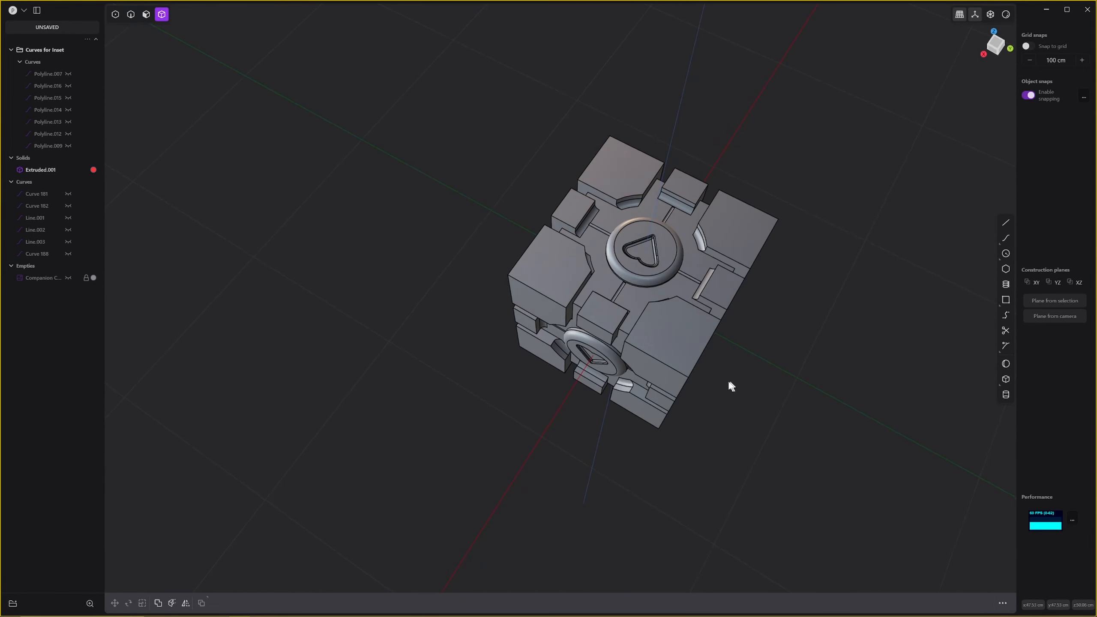
{"action": "key", "text": "alt+x"}
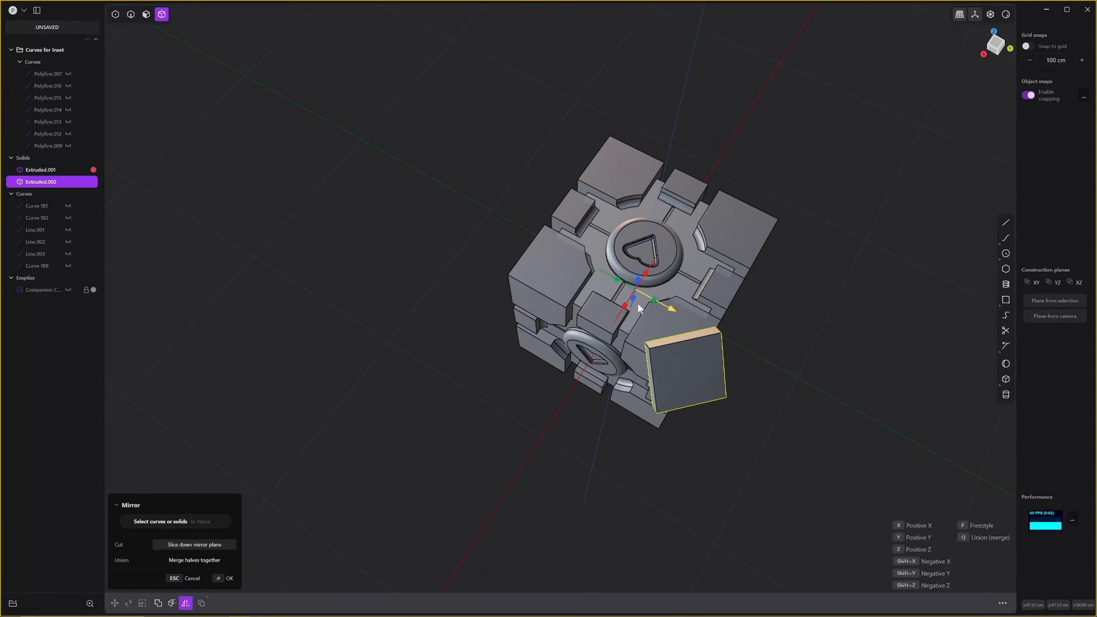
{"action": "key", "text": "x"}
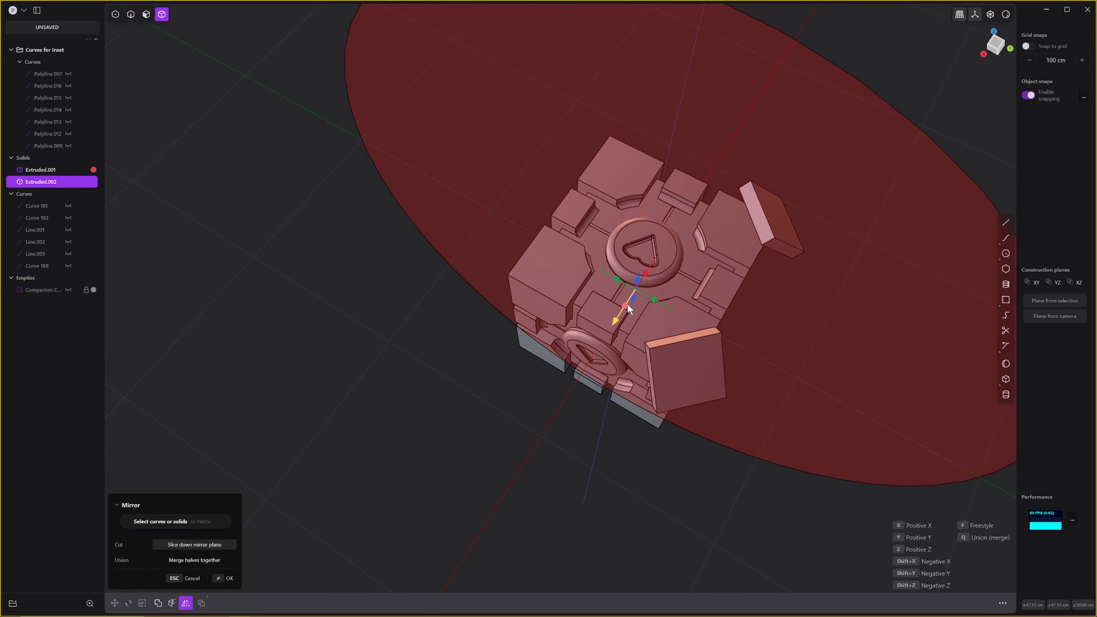
{"action": "key", "text": "Return"}
Mirror both slabs across the cube's centre along the Y axis so all four upper corners are covered.
{"action": "key", "text": "alt+x"}
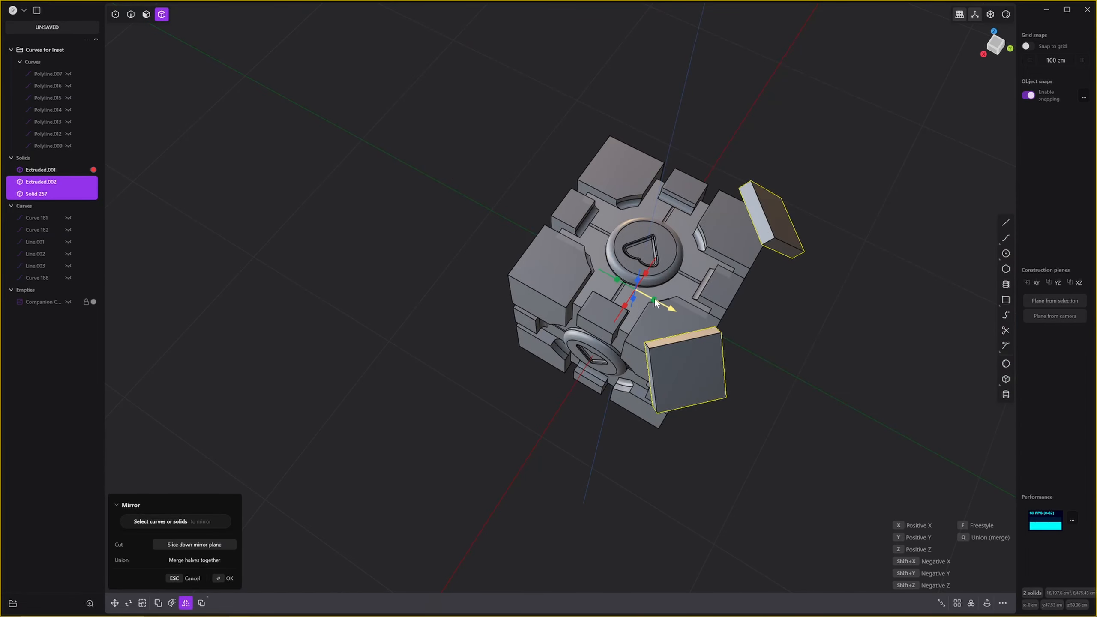
{"action": "middle_click_drag", "start_coordinate": [677, 286], "coordinate": [685, 273]}
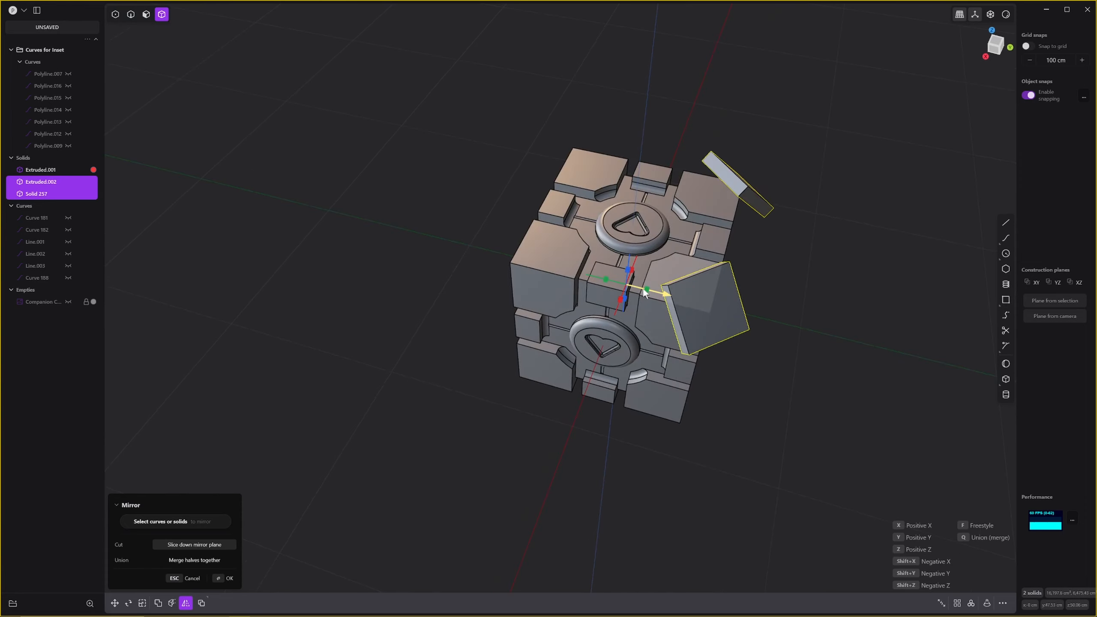
{"action": "left_click", "coordinate": [610, 280]}
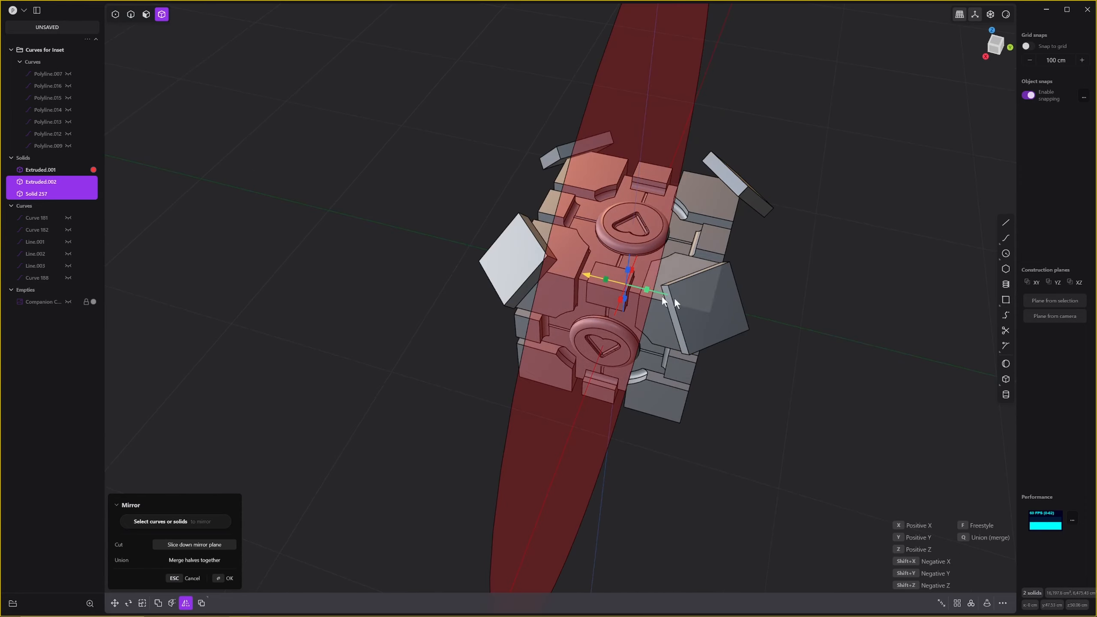
{"action": "key", "text": "Return"}
{"action": "middle_click_drag", "start_coordinate": [669, 319], "coordinate": [706, 291]}
{"action": "key", "text": "Escape"}
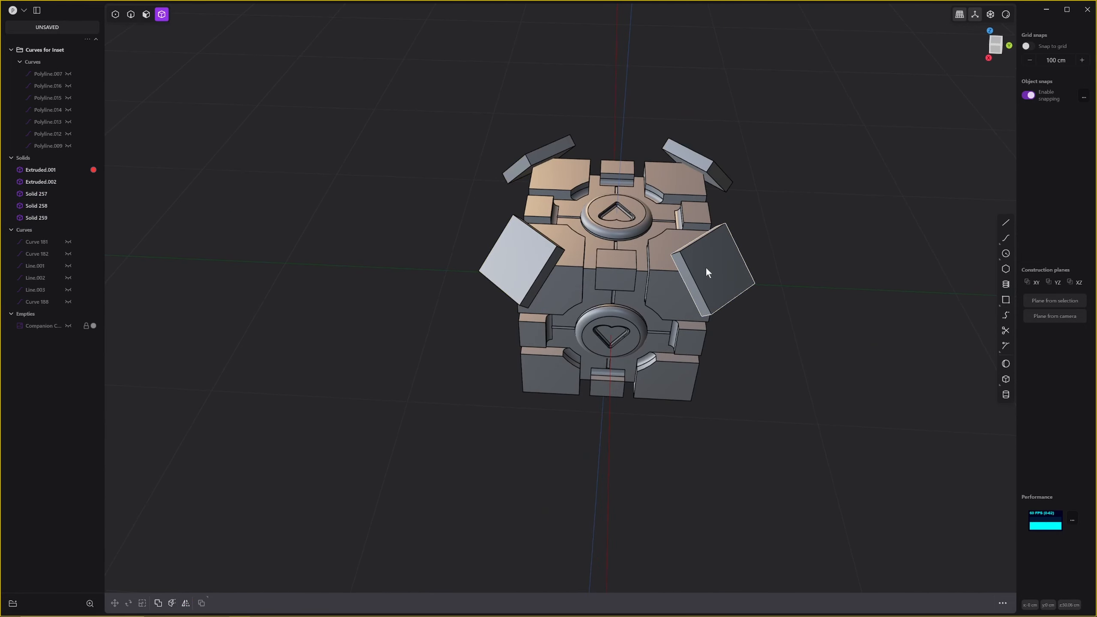
Reselect the four upper slabs and mirror them along the Z axis onto the cube's lower corners.
{"action": "key", "text": "ctrl+z"}
{"action": "key", "text": "alt+x"}
{"action": "key", "text": "KP_3"}
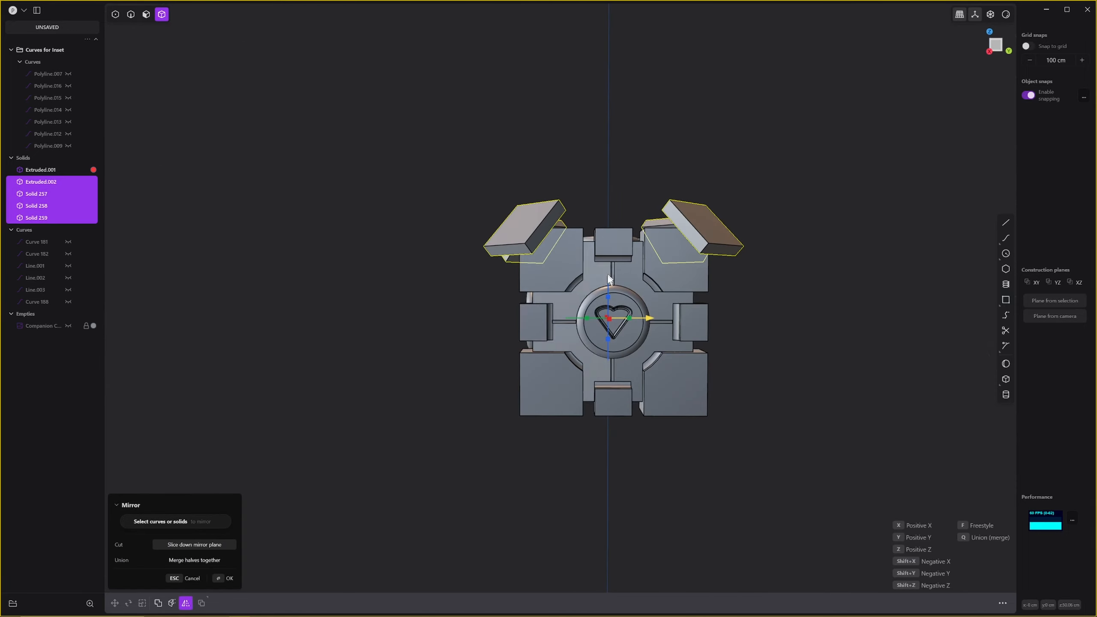
{"action": "left_click", "coordinate": [607, 298]}
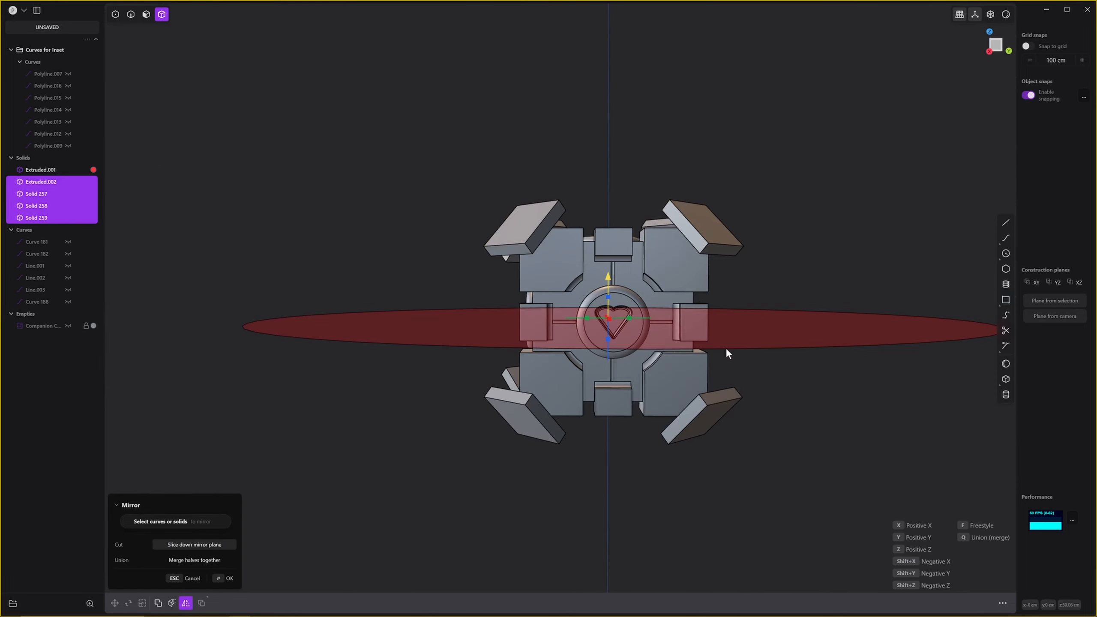
{"action": "key", "text": "Return"}
{"action": "middle_click_drag", "start_coordinate": [762, 343], "coordinate": [670, 294]}
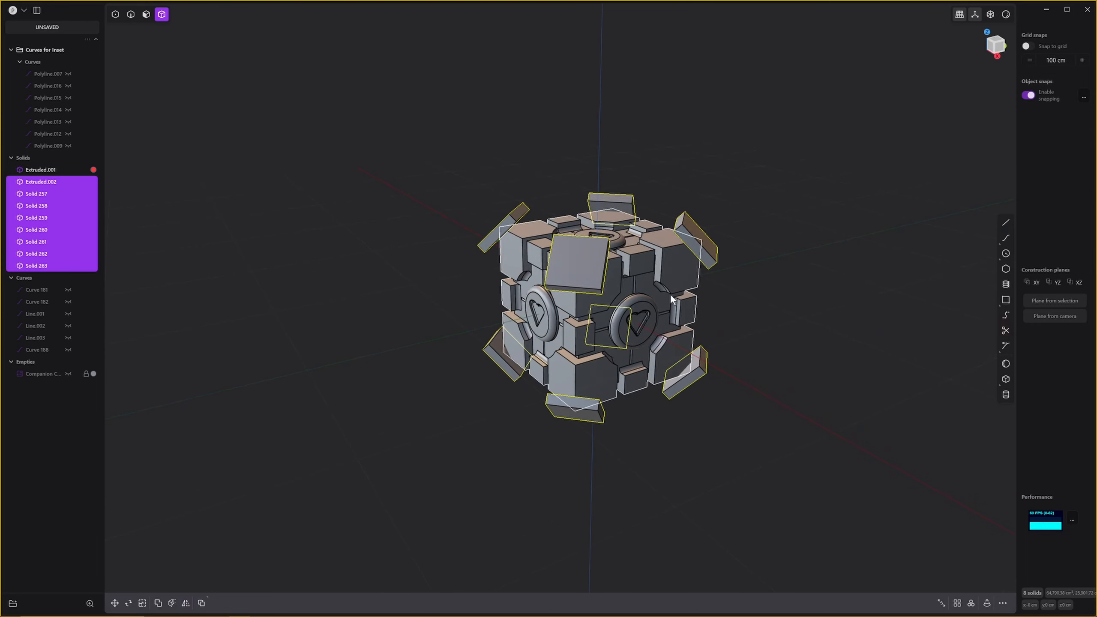
Subtract all eight corner slabs from the cube with a Boolean difference.
{"action": "left_click", "coordinate": [670, 293]}
{"action": "key", "text": "b"}
{"action": "left_click_drag", "start_coordinate": [595, 329], "coordinate": [850, 450]}
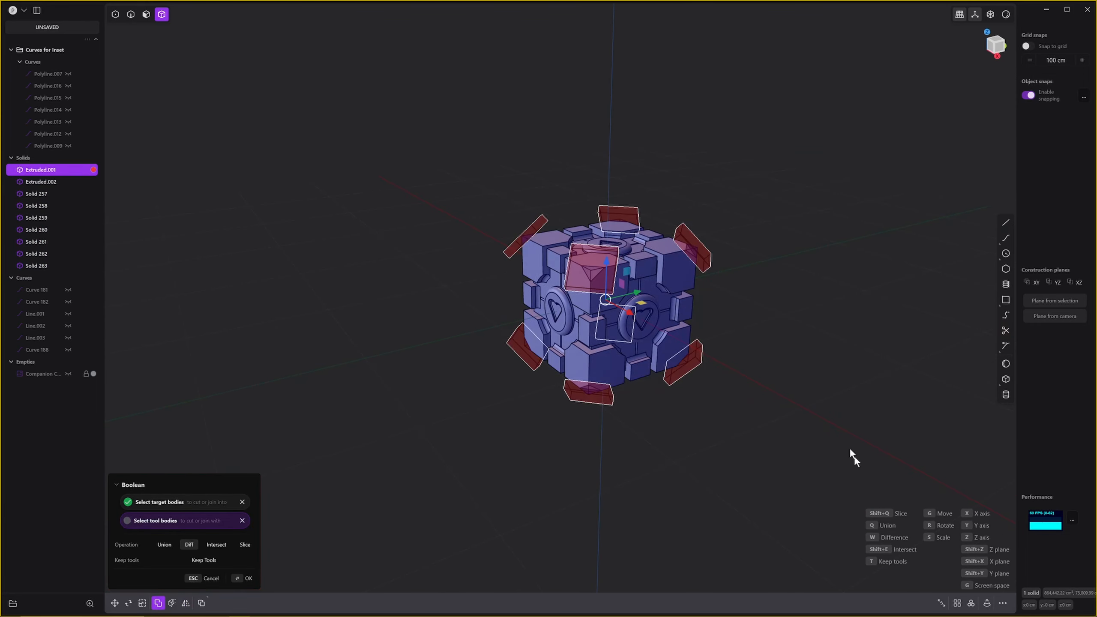
{"action": "key", "text": "Return"}
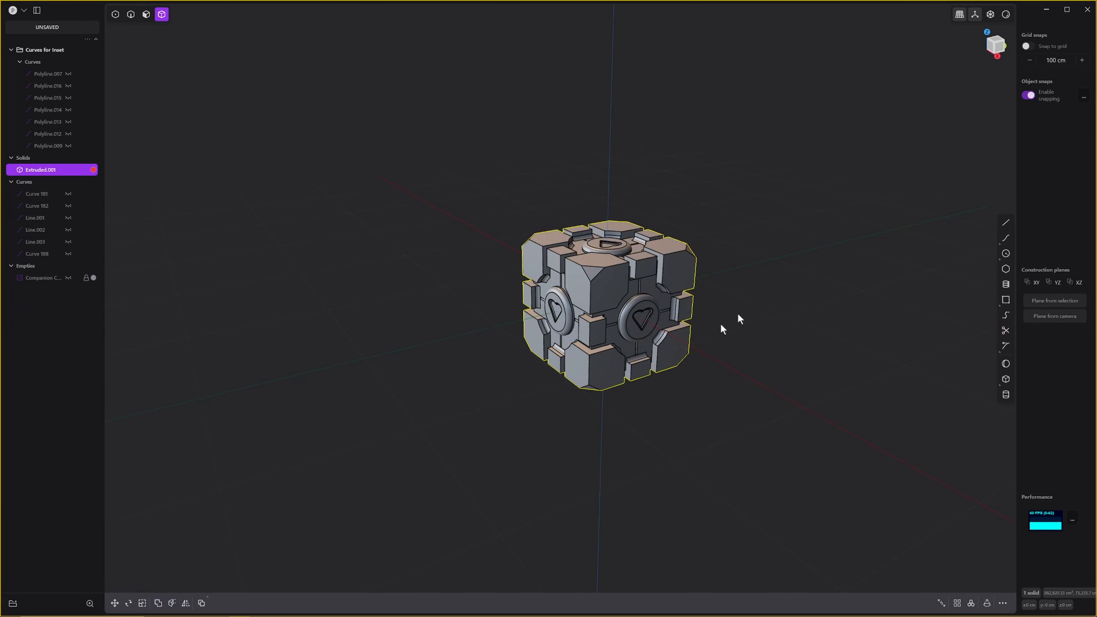
Start a fillet and select the outer edges around the cube's upper side, including the vertical edges of the upper corner blocks.
{"action": "middle_click_drag", "start_coordinate": [721, 326], "coordinate": [836, 335]}
{"action": "scroll", "coordinate": [480, 291], "scroll_direction": "up", "scroll_amount": 7}
{"action": "middle_click_drag", "start_coordinate": [480, 291], "coordinate": [453, 330]}
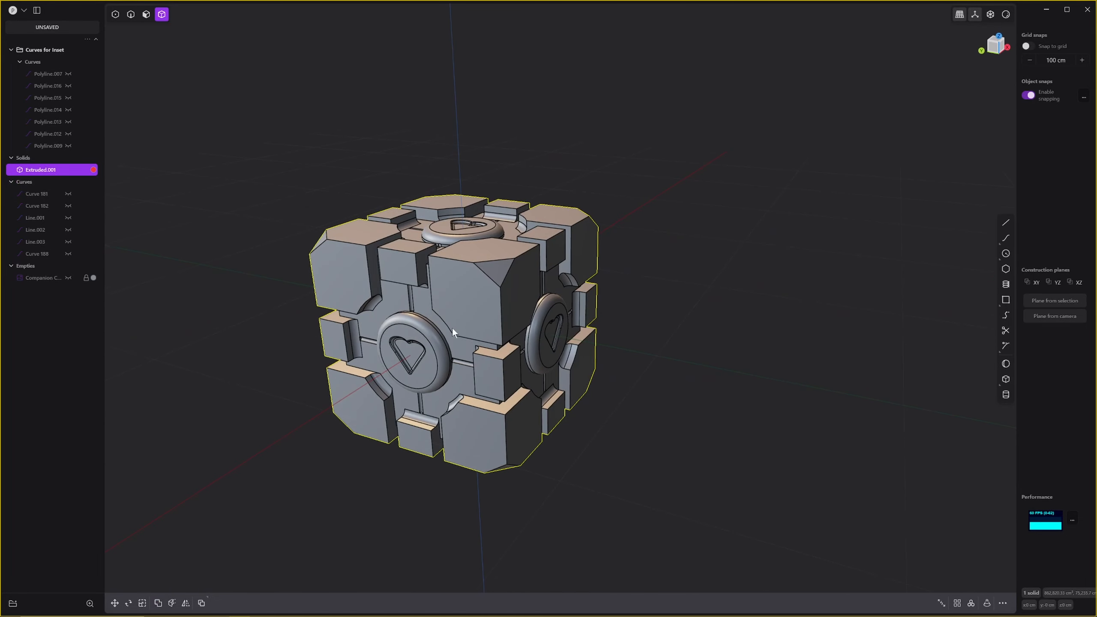
{"action": "scroll", "coordinate": [485, 315], "scroll_direction": "up", "scroll_amount": 2}
{"action": "key", "text": "2"}
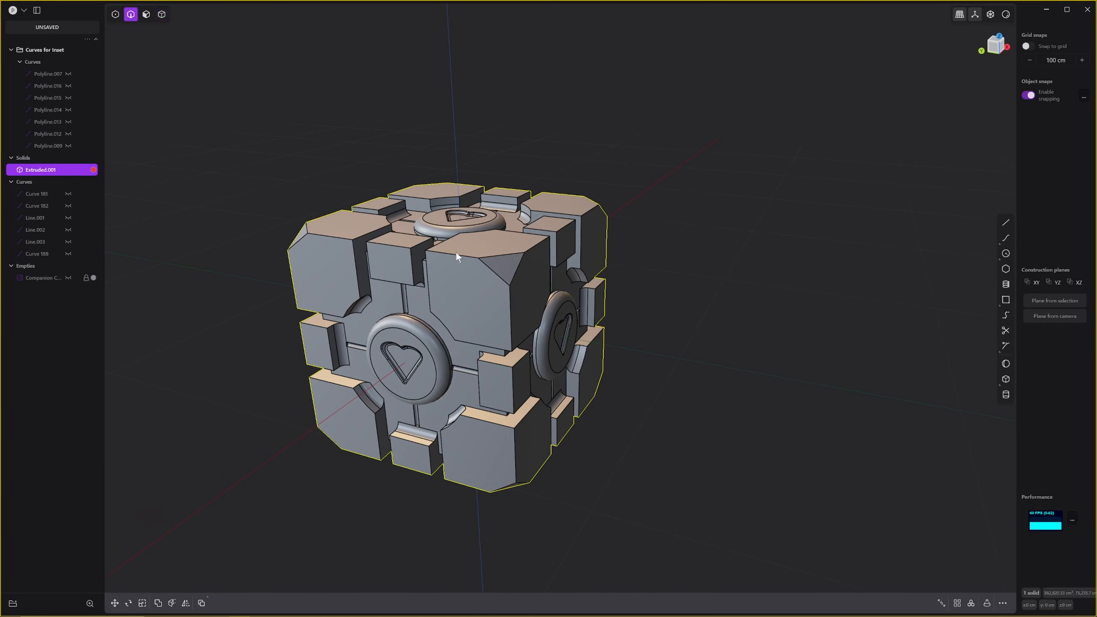
{"action": "left_click", "coordinate": [456, 252]}
{"action": "key", "text": "f"}
{"action": "left_click", "coordinate": [511, 301]}
{"action": "middle_click_drag", "start_coordinate": [511, 302], "coordinate": [487, 302]}
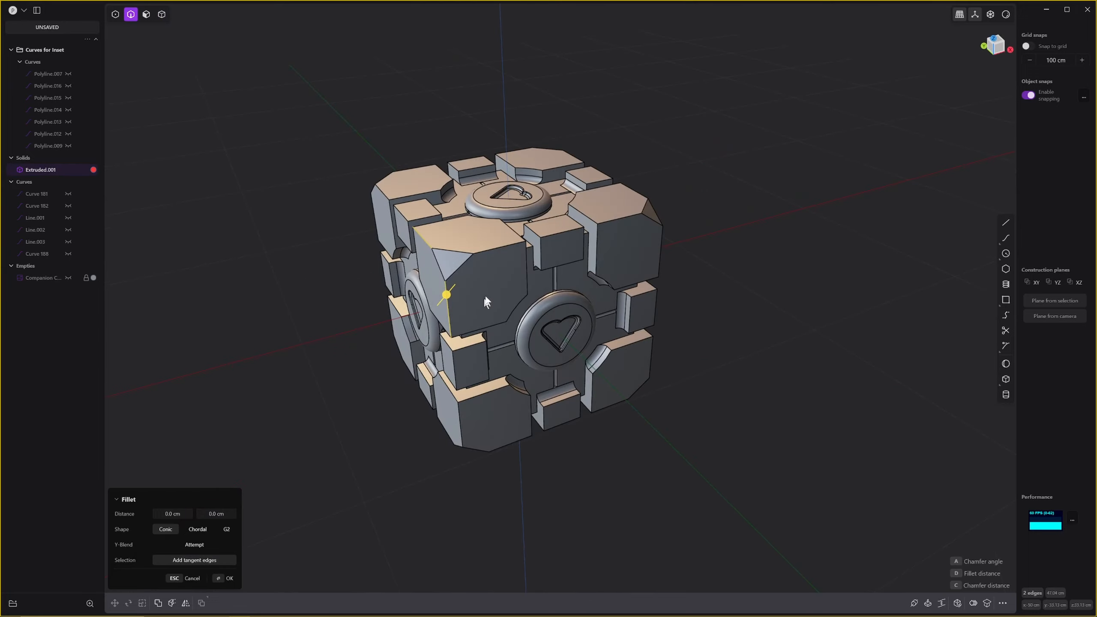
{"action": "left_click", "coordinate": [502, 246]}
{"action": "middle_click_drag", "start_coordinate": [503, 245], "coordinate": [607, 310]}
{"action": "left_click", "coordinate": [622, 235]}
{"action": "left_click", "coordinate": [634, 246]}
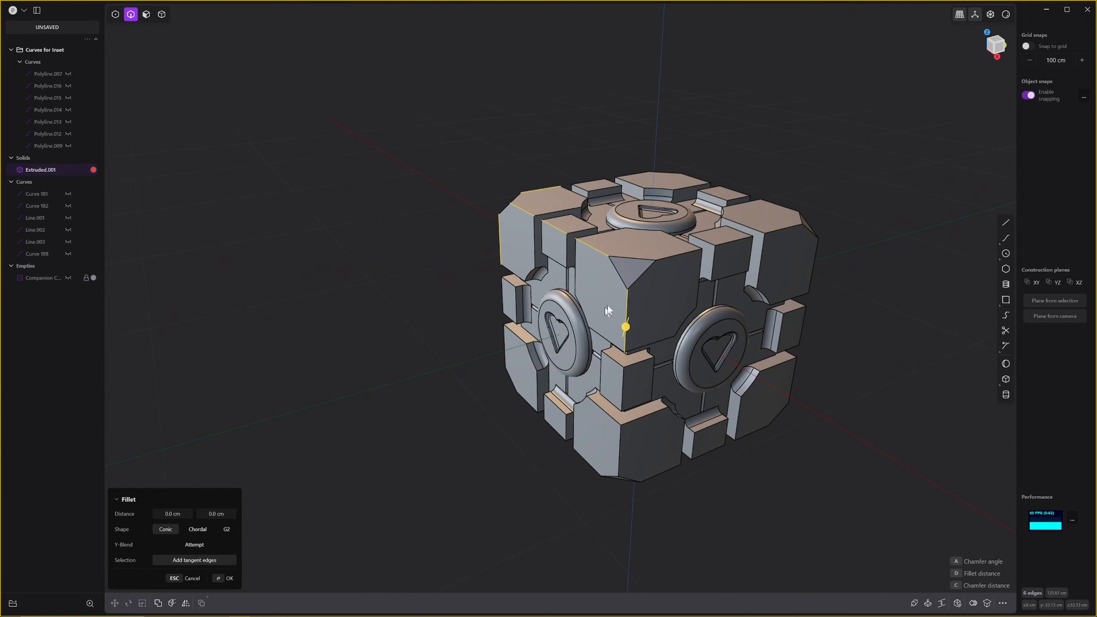
{"action": "left_click", "coordinate": [730, 246]}
{"action": "middle_click_drag", "start_coordinate": [730, 246], "coordinate": [417, 256]}
{"action": "left_click", "coordinate": [328, 272]}
{"action": "middle_click_drag", "start_coordinate": [328, 273], "coordinate": [377, 335]}
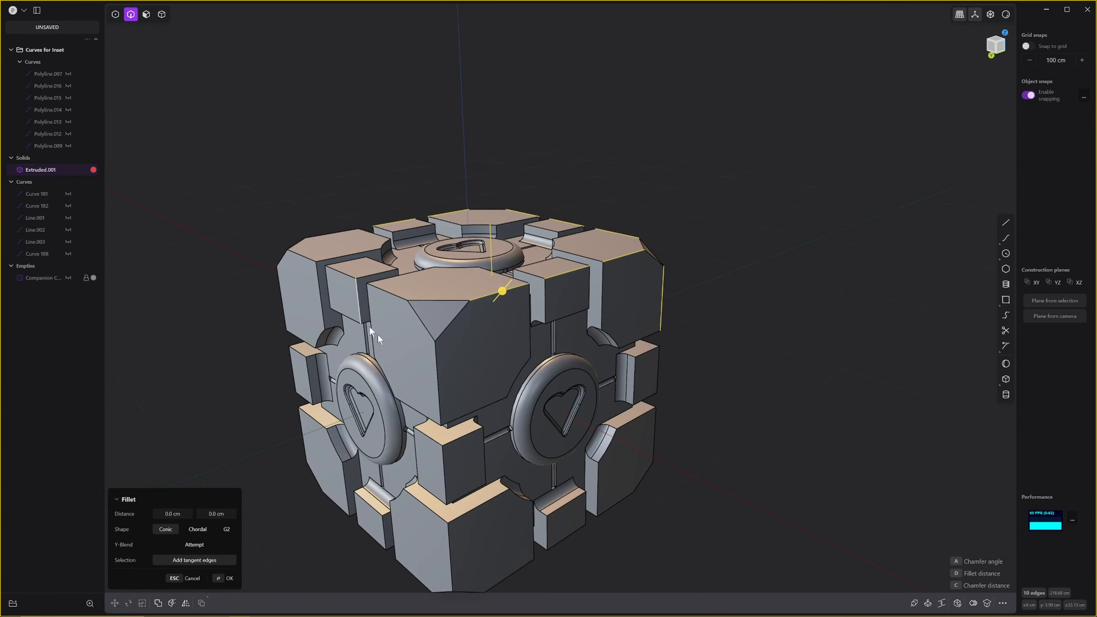
{"action": "left_click", "coordinate": [433, 367]}
{"action": "left_click", "coordinate": [395, 294]}
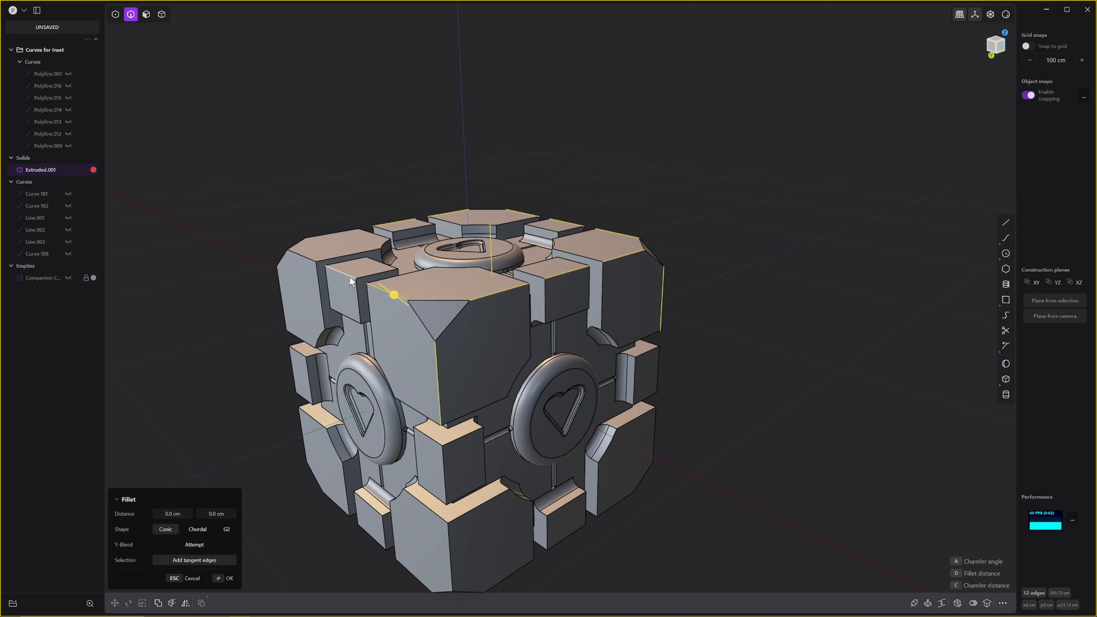
{"action": "left_click", "coordinate": [350, 277]}
{"action": "middle_click_drag", "start_coordinate": [350, 277], "coordinate": [584, 401]}
{"action": "left_click", "coordinate": [455, 299]}
{"action": "left_click", "coordinate": [609, 311]}
{"action": "middle_click_drag", "start_coordinate": [609, 311], "coordinate": [588, 358]}
Add the lower corner blocks' vertical edges and the outer edges around the cube's underside to the fillet selection.
{"action": "left_click", "coordinate": [628, 364]}
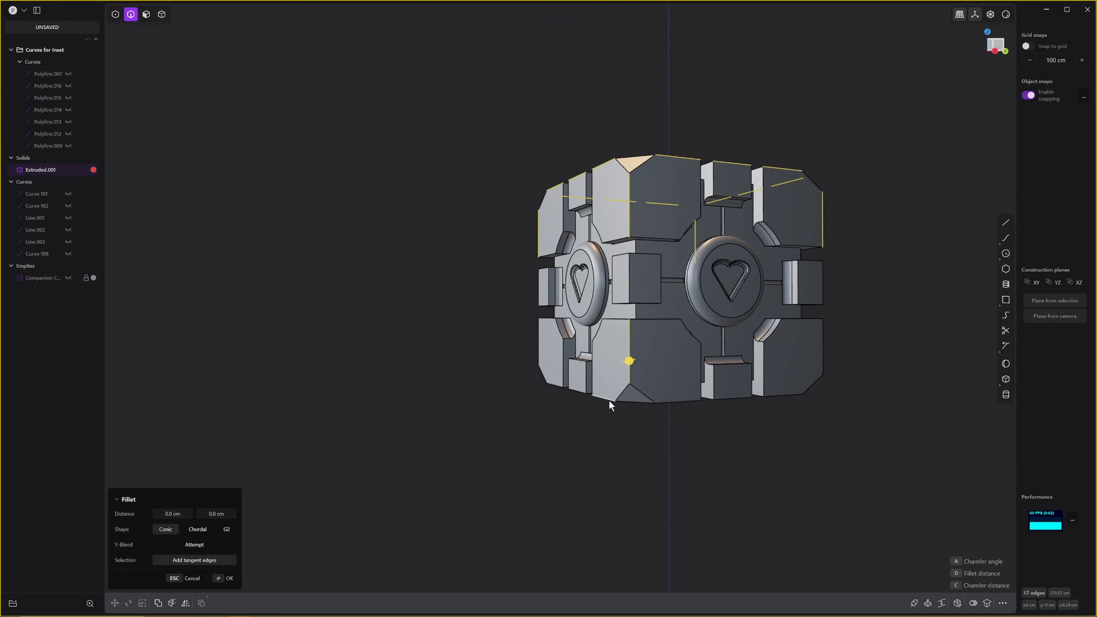
{"action": "left_click", "coordinate": [654, 396]}
{"action": "middle_click_drag", "start_coordinate": [671, 400], "coordinate": [710, 386]}
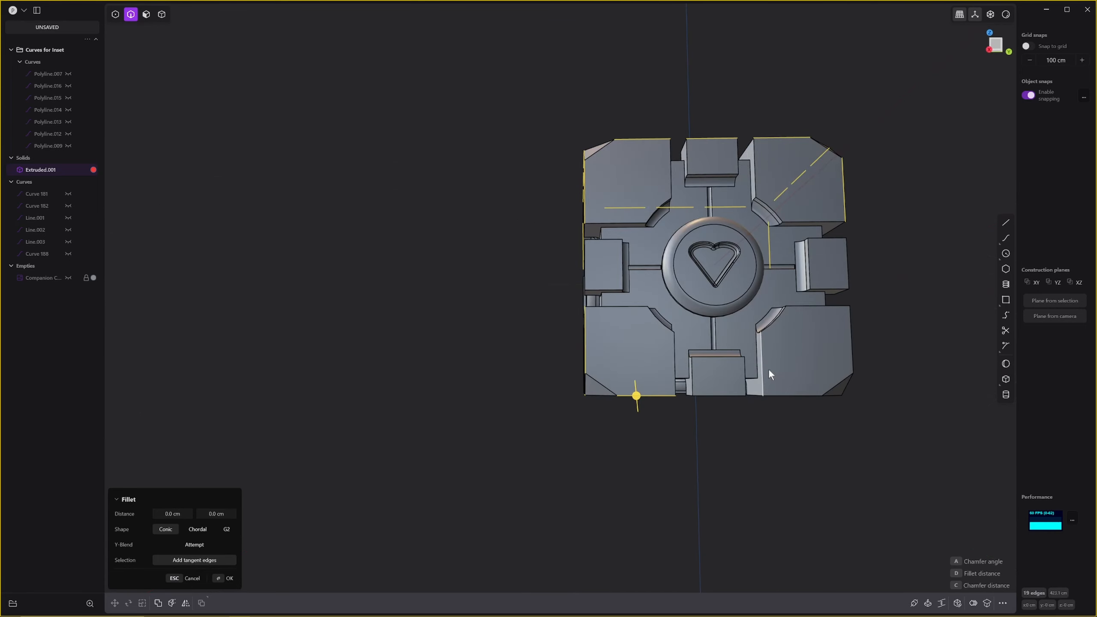
{"action": "middle_click_drag", "start_coordinate": [768, 368], "coordinate": [756, 365]}
{"action": "left_click", "coordinate": [766, 357]}
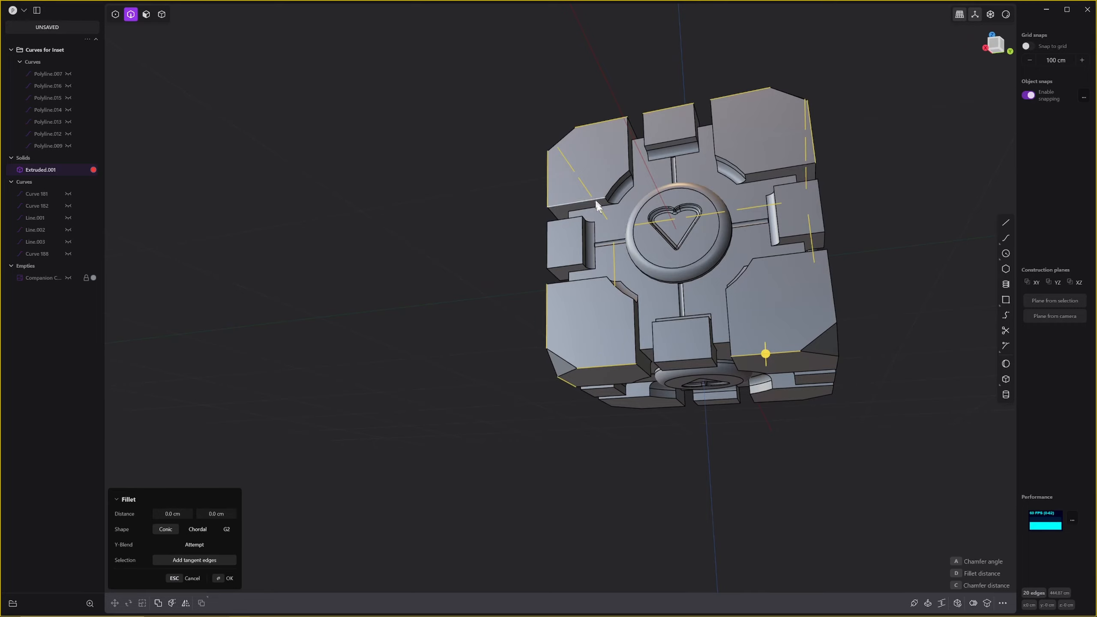
{"action": "middle_click_drag", "start_coordinate": [811, 369], "coordinate": [768, 380]}
{"action": "left_click", "coordinate": [740, 342]}
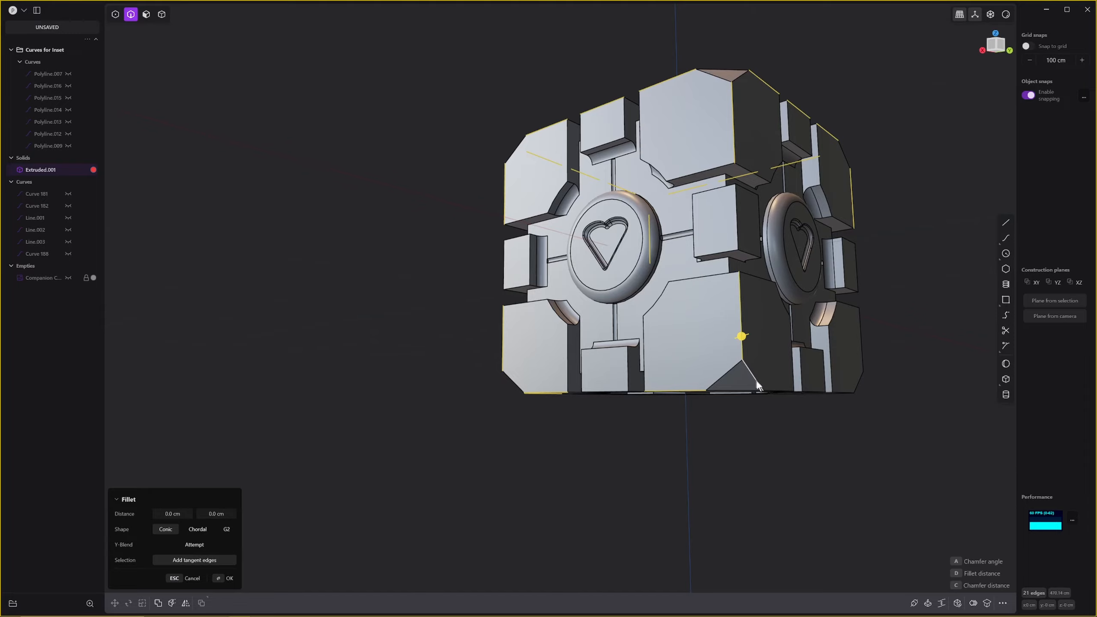
{"action": "left_click", "coordinate": [766, 391]}
{"action": "middle_click_drag", "start_coordinate": [919, 371], "coordinate": [522, 324]}
{"action": "left_click", "coordinate": [627, 311]}
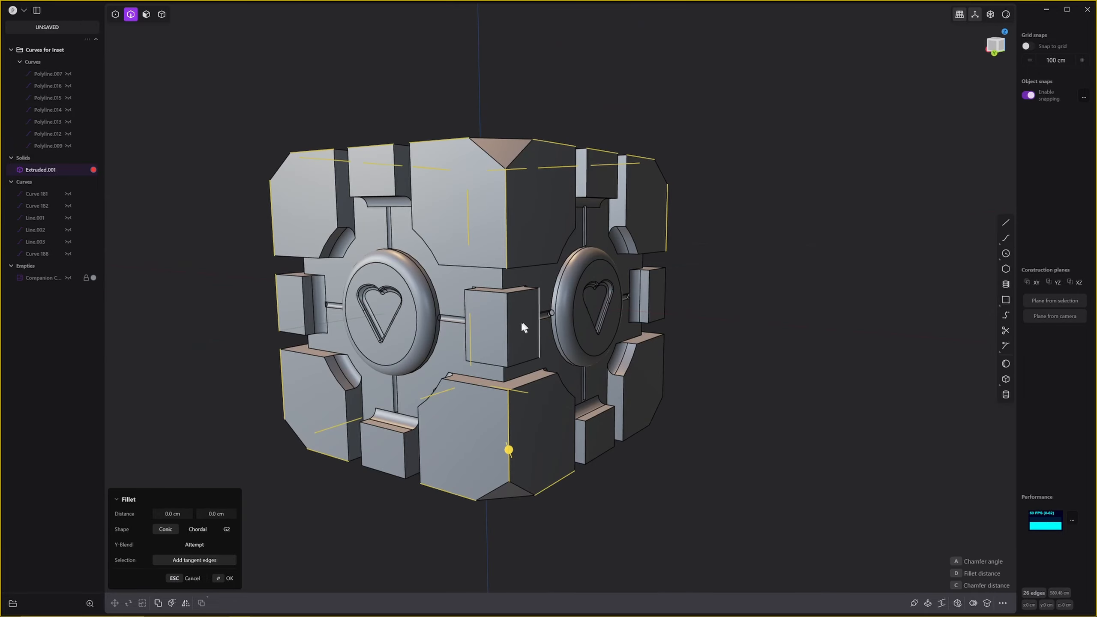
{"action": "mouse_move", "coordinate": [627, 373]}
{"action": "middle_mouse_down"}
{"action": "mouse_move", "coordinate": [586, 344]}
{"action": "mouse_move", "coordinate": [482, 387]}
{"action": "mouse_move", "coordinate": [534, 476]}
{"action": "mouse_move", "coordinate": [478, 375]}
{"action": "mouse_move", "coordinate": [636, 359]}
{"action": "mouse_move", "coordinate": [605, 400]}
{"action": "mouse_move", "coordinate": [738, 401]}
{"action": "mouse_move", "coordinate": [763, 309]}
{"action": "mouse_move", "coordinate": [591, 362]}
{"action": "mouse_move", "coordinate": [683, 347]}
{"action": "mouse_move", "coordinate": [492, 398]}
{"action": "mouse_move", "coordinate": [574, 398]}
{"action": "mouse_move", "coordinate": [661, 356]}
{"action": "mouse_move", "coordinate": [633, 367]}
{"action": "middle_mouse_up"}
{"action": "left_click", "coordinate": [530, 365]}
{"action": "left_click", "coordinate": [489, 357]}
{"action": "left_click", "coordinate": [508, 400]}
{"action": "left_click", "coordinate": [492, 330]}
{"action": "middle_click_drag", "start_coordinate": [491, 330], "coordinate": [641, 560]}
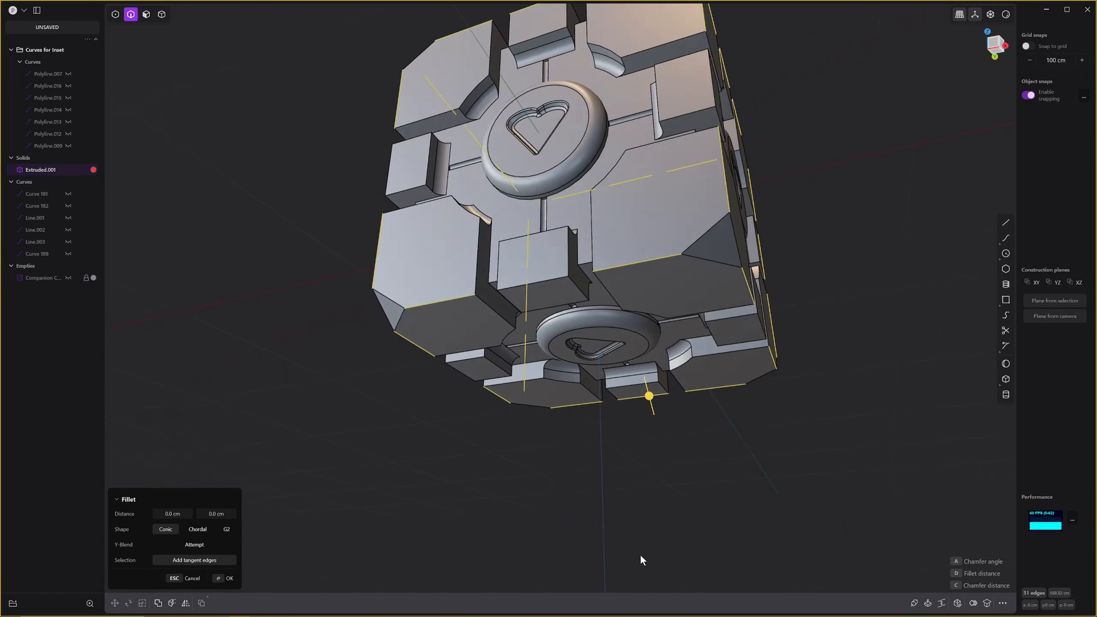
{"action": "left_click", "coordinate": [539, 281]}
{"action": "middle_click_drag", "start_coordinate": [539, 280], "coordinate": [604, 338]}
{"action": "scroll", "coordinate": [604, 406], "scroll_direction": "down", "scroll_amount": 5}
{"action": "scroll", "coordinate": [570, 454], "scroll_direction": "up", "scroll_amount": 3}
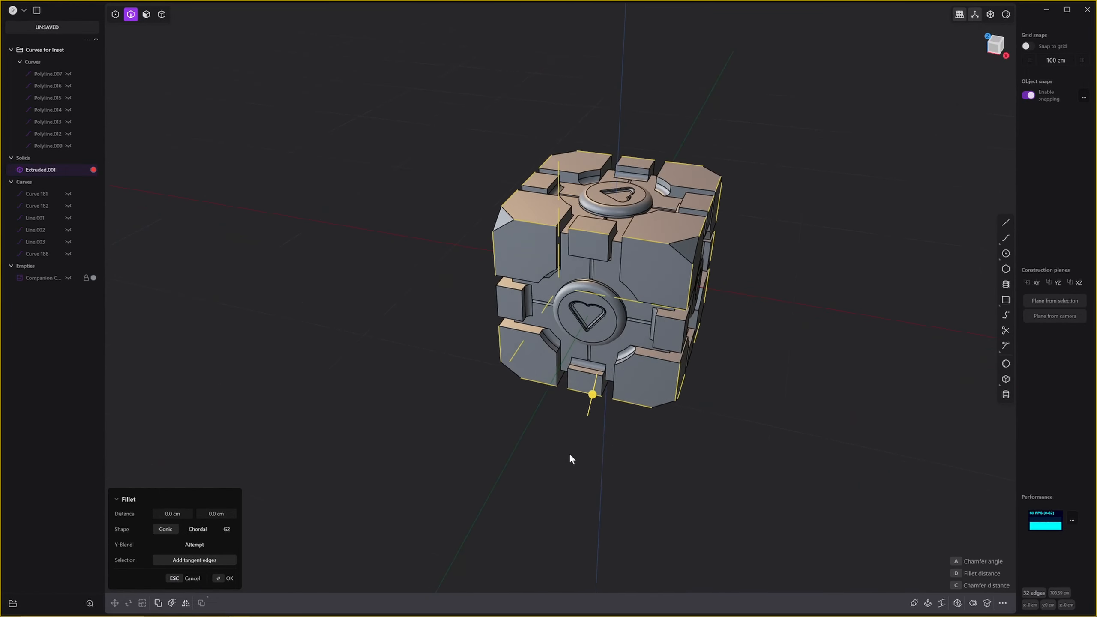
Apply a flat chamfer to the selected outer edges, sizing the bevel to match the reference image.
{"action": "middle_click_drag", "start_coordinate": [591, 397], "coordinate": [613, 389], "text": "shift"}
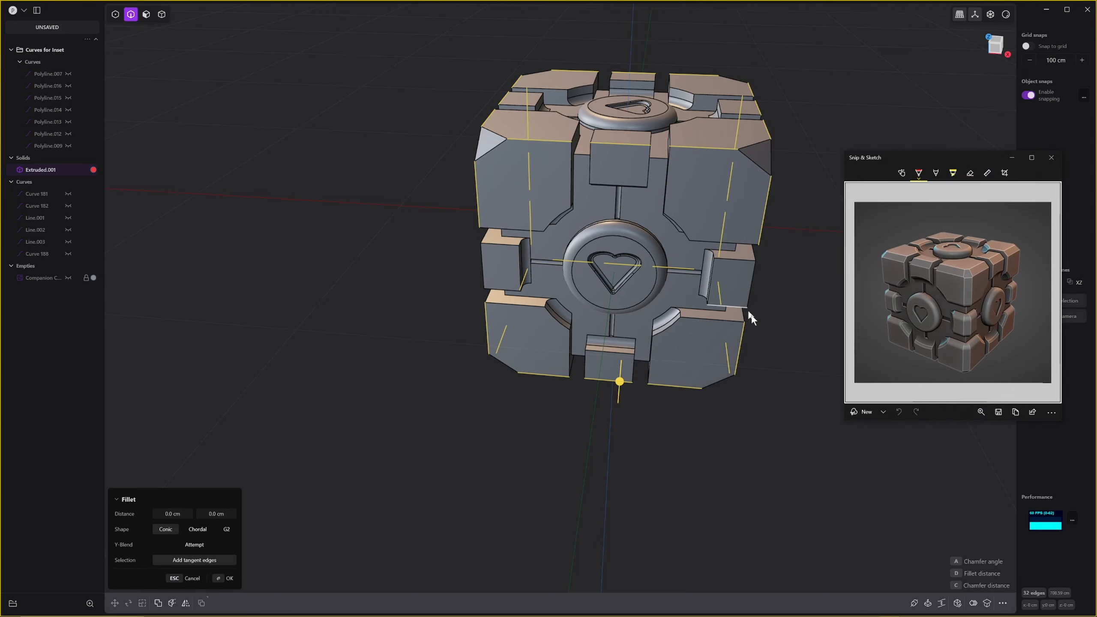
{"action": "left_click_drag", "start_coordinate": [620, 384], "coordinate": [626, 376]}
{"action": "right_click", "coordinate": [624, 374]}
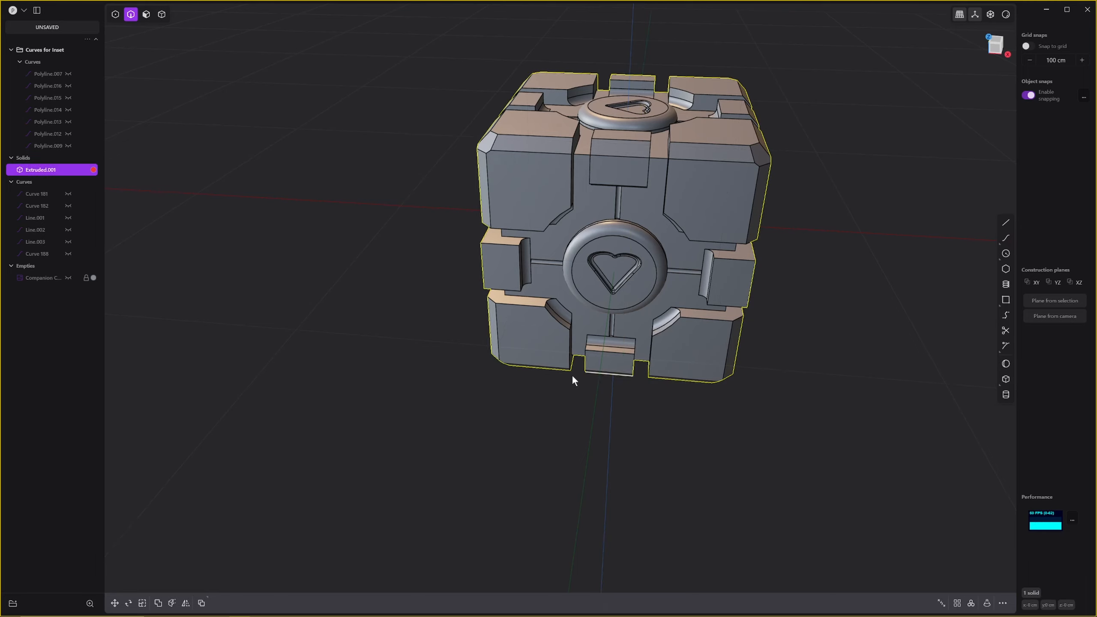
Deselect the cube and examine its chamfered corners and edges from several sides.
{"action": "middle_click_drag", "start_coordinate": [572, 377], "coordinate": [771, 366]}
{"action": "middle_click_drag", "start_coordinate": [602, 283], "coordinate": [711, 393]}
{"action": "scroll", "coordinate": [602, 441], "scroll_direction": "up", "scroll_amount": 2}
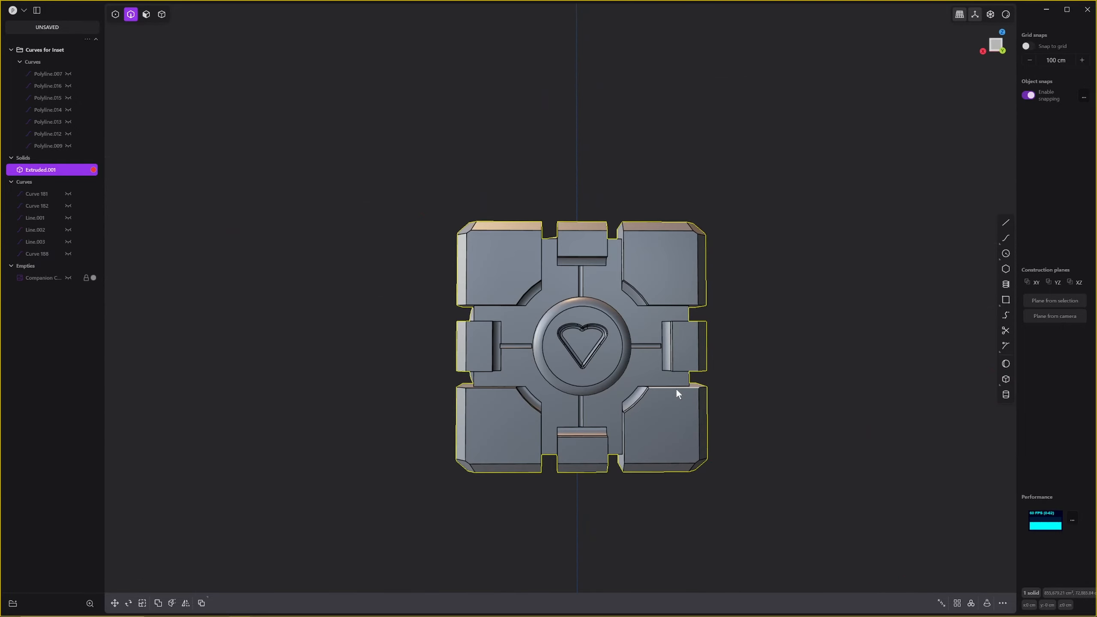
{"action": "middle_click_drag", "start_coordinate": [609, 379], "coordinate": [746, 415]}
{"action": "left_click", "coordinate": [735, 414]}
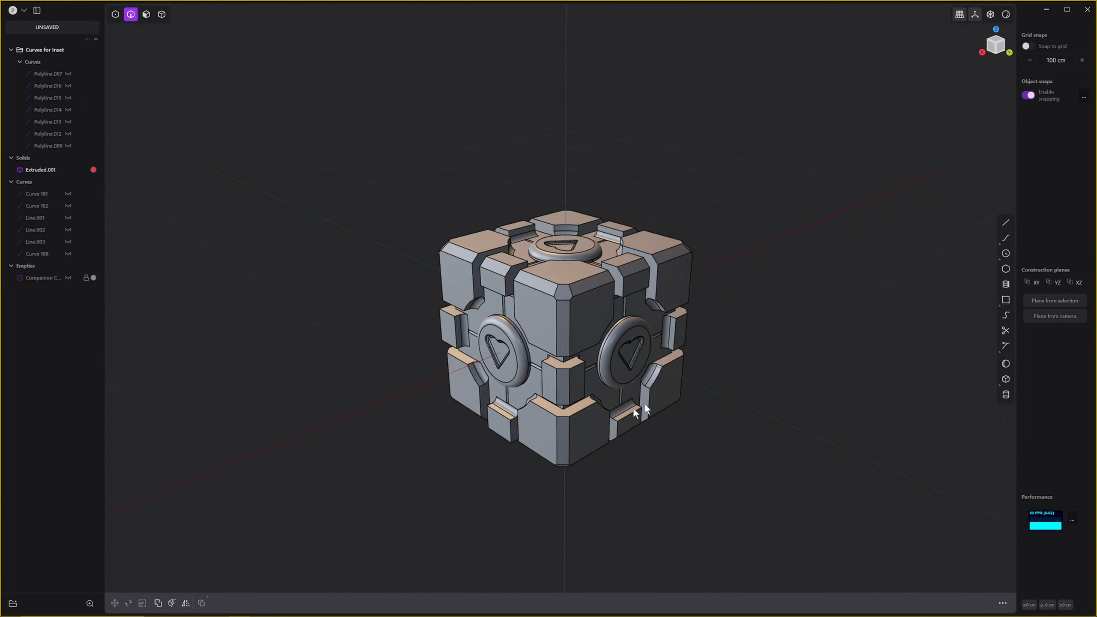
{"action": "middle_click_drag", "start_coordinate": [575, 445], "coordinate": [583, 484]}
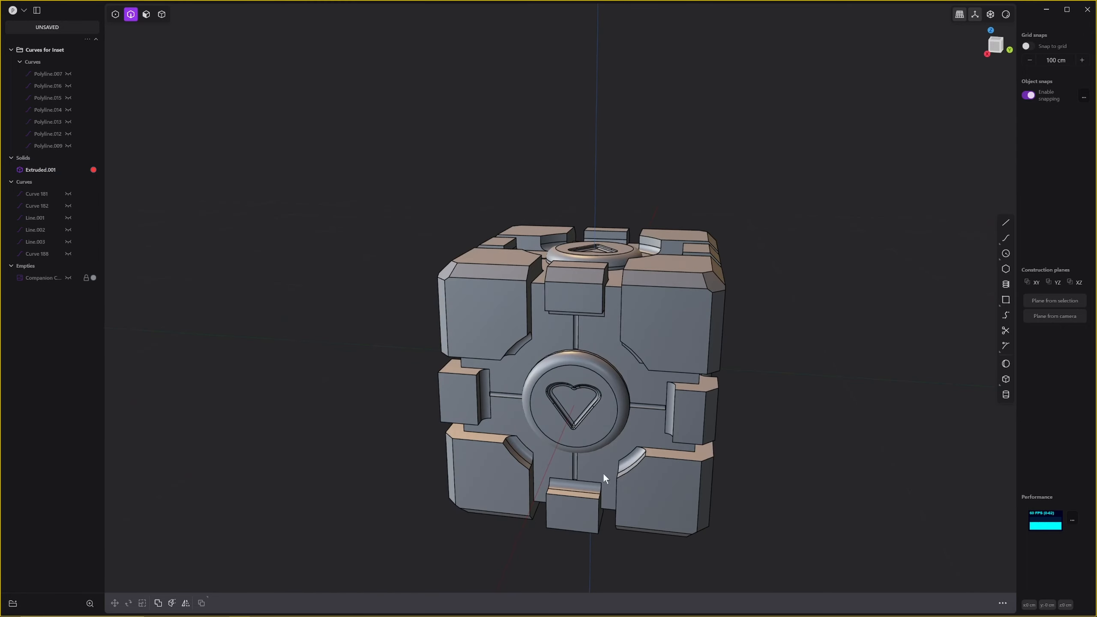
{"action": "scroll", "coordinate": [686, 337], "scroll_direction": "down", "scroll_amount": 3}
{"action": "middle_click_drag", "start_coordinate": [686, 337], "coordinate": [700, 388], "text": "shift"}
Switch to Blender, dismiss the splash screen and delete all objects in the startup scene.
{"action": "mouse_move", "coordinate": [869, 611]}
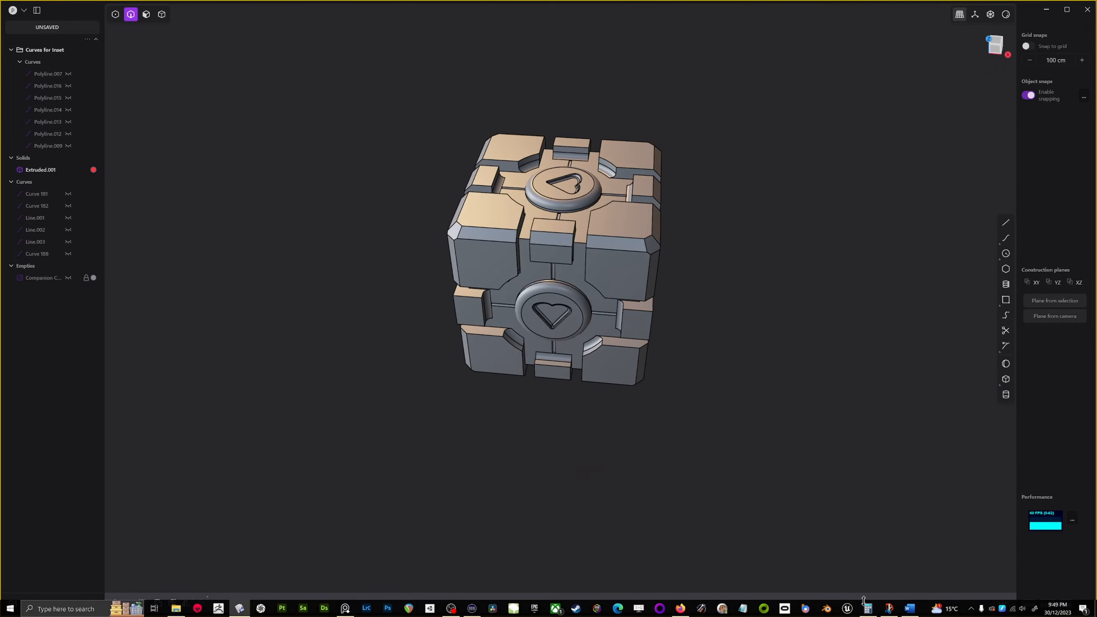
{"action": "left_click", "coordinate": [830, 609]}
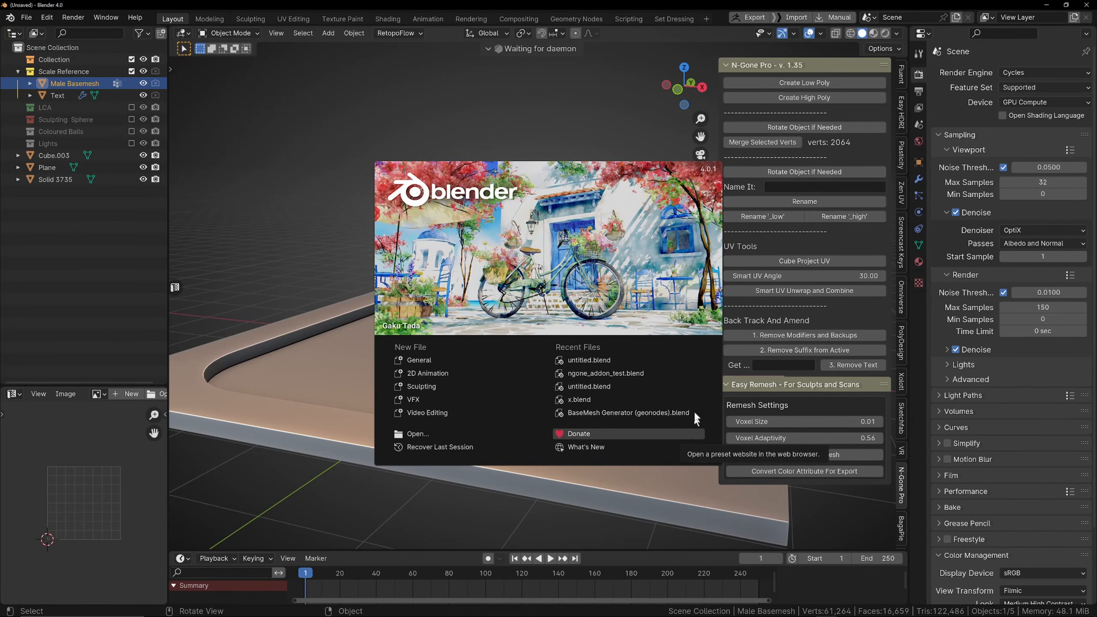
{"action": "left_click", "coordinate": [286, 213]}
{"action": "key", "text": "a"}
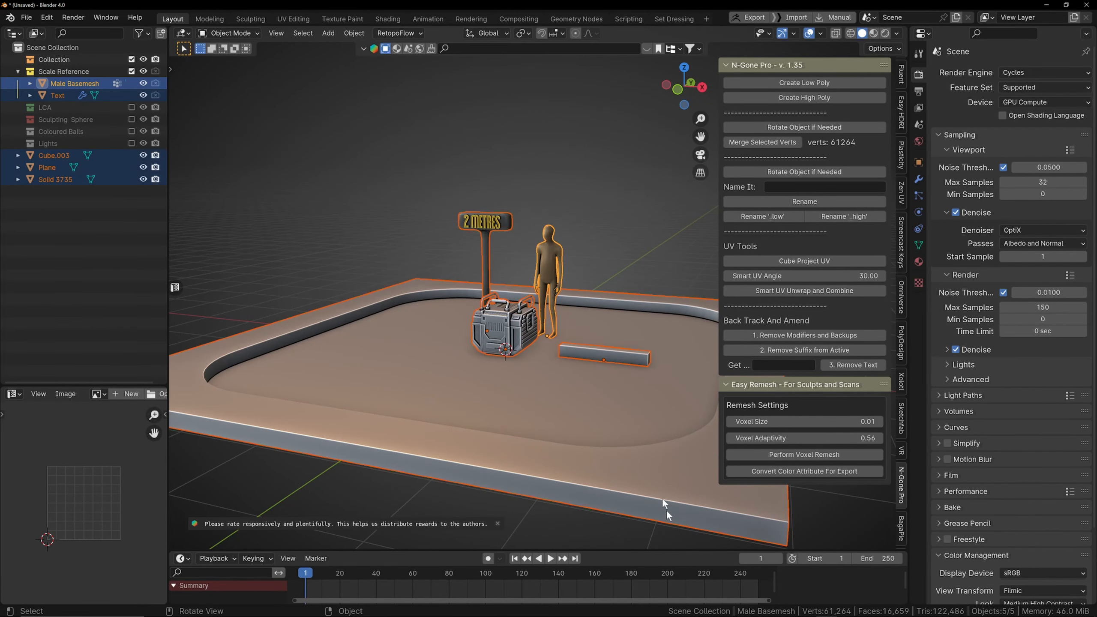
{"action": "key", "text": "x"}
{"action": "left_click", "coordinate": [557, 350]}
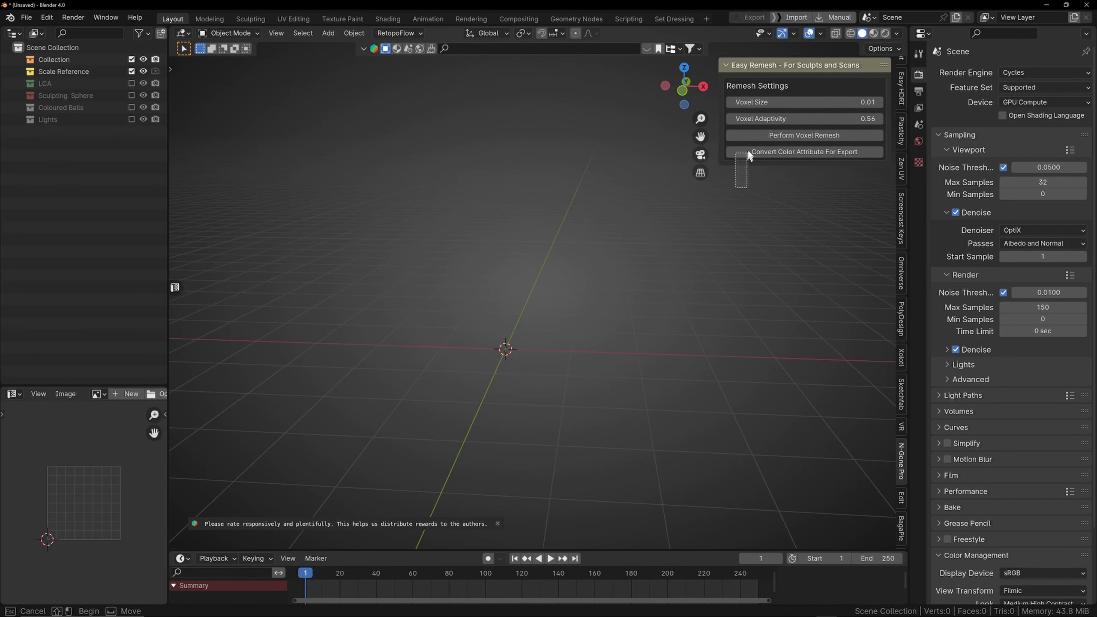
Connect the Plasticity bridge add-on to the server at localhost:8980.
{"action": "left_click", "coordinate": [900, 103]}
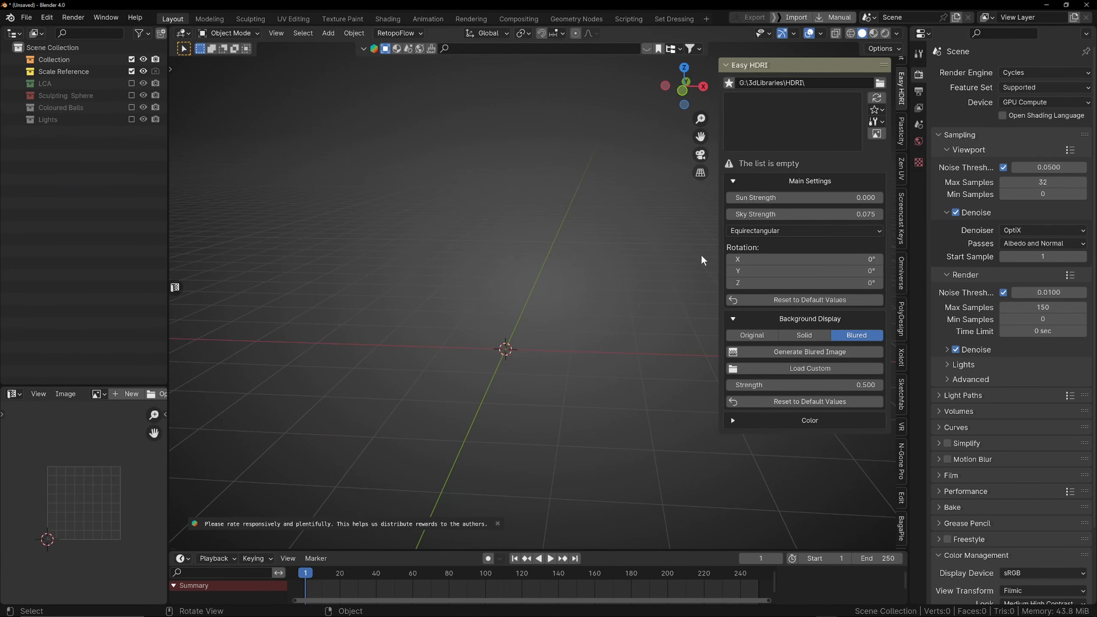
{"action": "left_click", "coordinate": [901, 132]}
{"action": "middle_click_drag", "start_coordinate": [614, 173], "coordinate": [667, 194]}
{"action": "middle_click_drag", "start_coordinate": [547, 251], "coordinate": [593, 182], "text": "shift"}
{"action": "middle_click_drag", "start_coordinate": [495, 208], "coordinate": [512, 189], "text": "shift"}
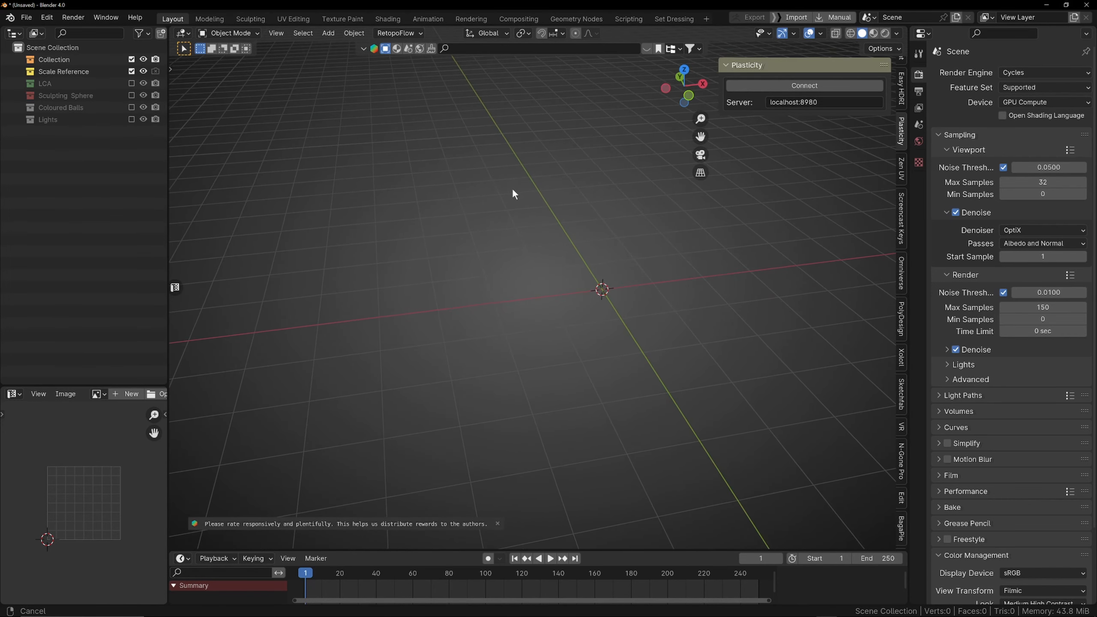
{"action": "left_click", "coordinate": [788, 86]}
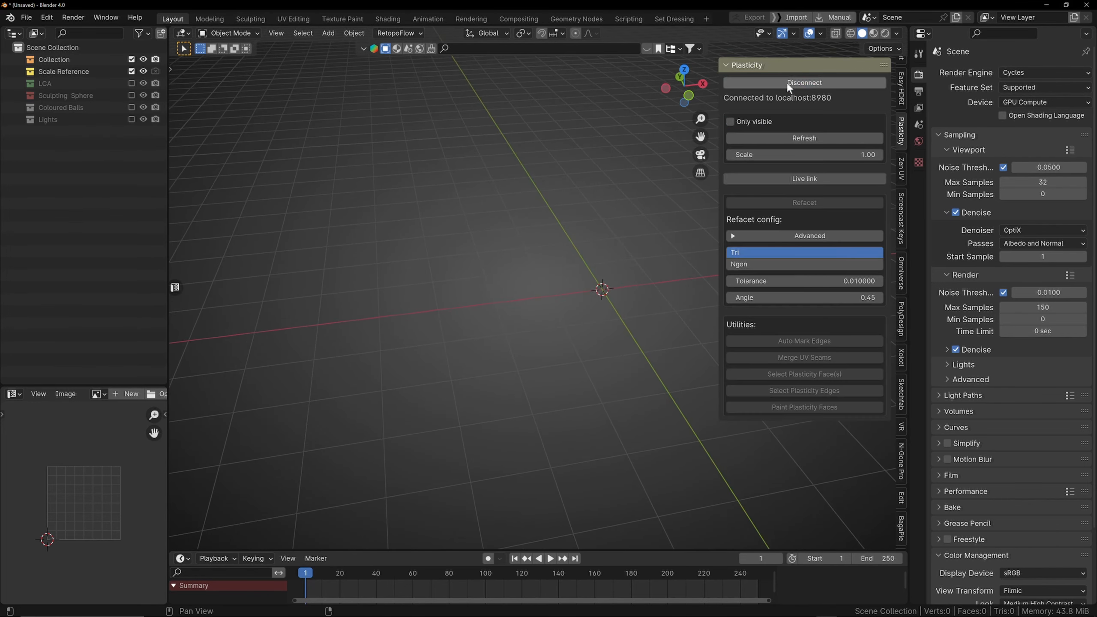
Toggle the Plasticity bridge's live link and refresh the connection to bring the Companion Cube into the Blender scene.
{"action": "left_click", "coordinate": [773, 179]}
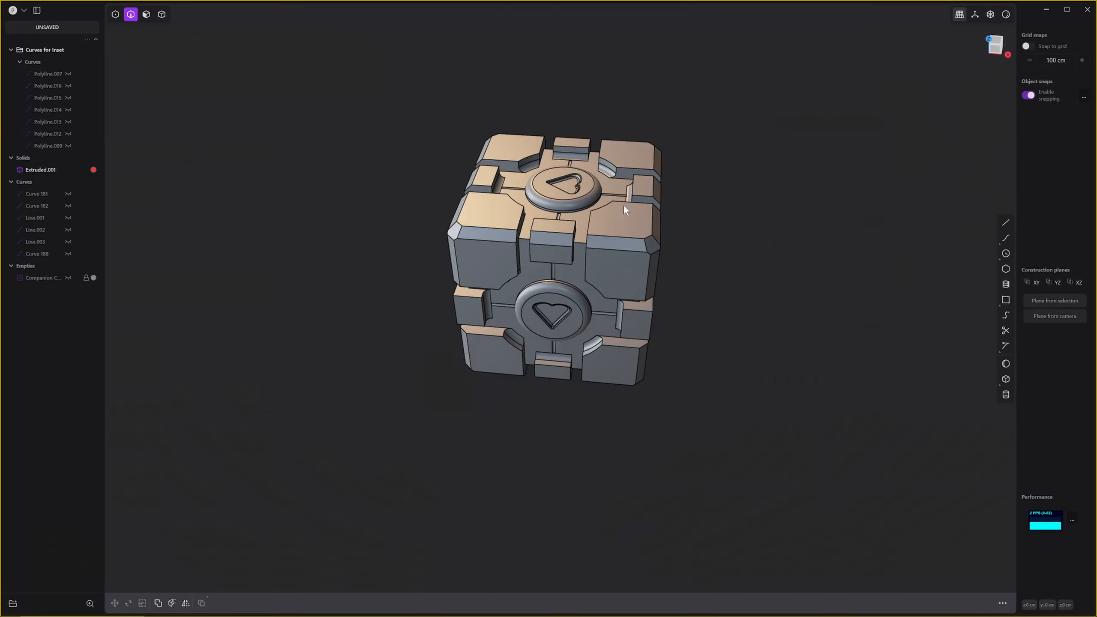
{"action": "key", "text": "alt+Tab"}
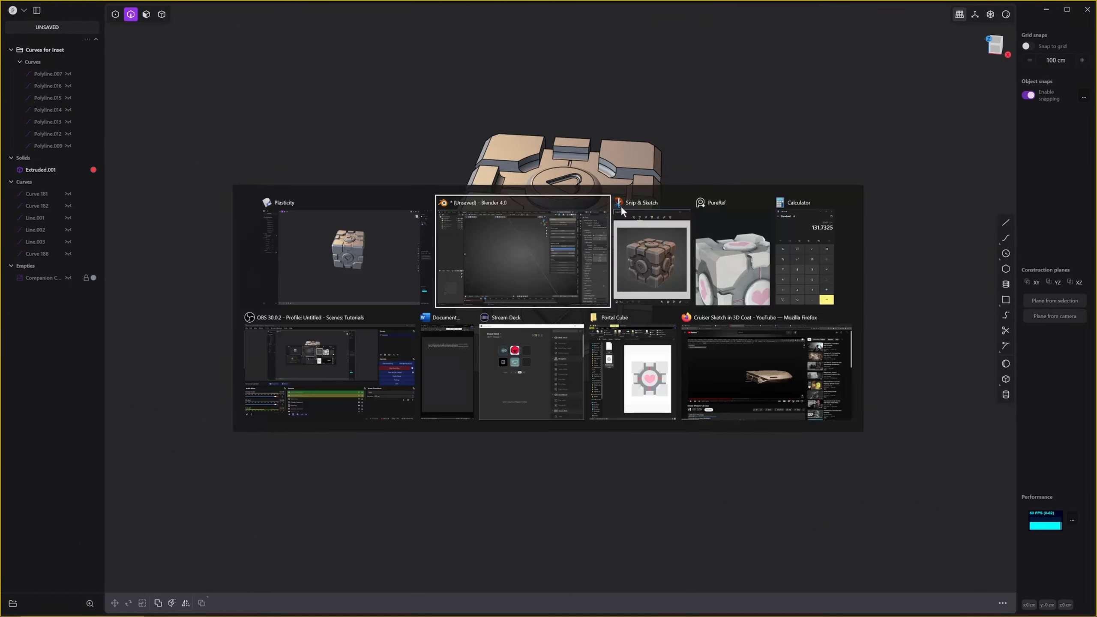
{"action": "left_click", "coordinate": [791, 139]}
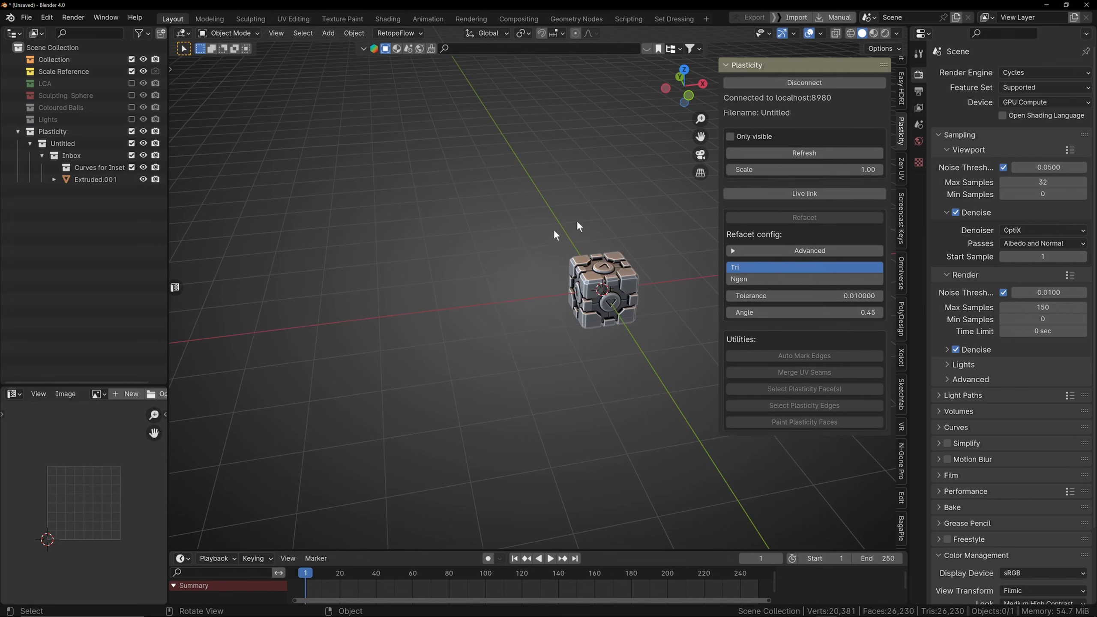
Hide the viewport overlays and the sidebar for an unobstructed close view of the imported cube.
{"action": "middle_click_drag", "start_coordinate": [576, 219], "coordinate": [558, 239]}
{"action": "scroll", "coordinate": [565, 264], "scroll_direction": "up", "scroll_amount": 6}
{"action": "key", "text": "alt+shift+z"}
{"action": "scroll", "coordinate": [553, 252], "scroll_direction": "down", "scroll_amount": 4}
{"action": "scroll", "coordinate": [559, 238], "scroll_direction": "up", "scroll_amount": 1}
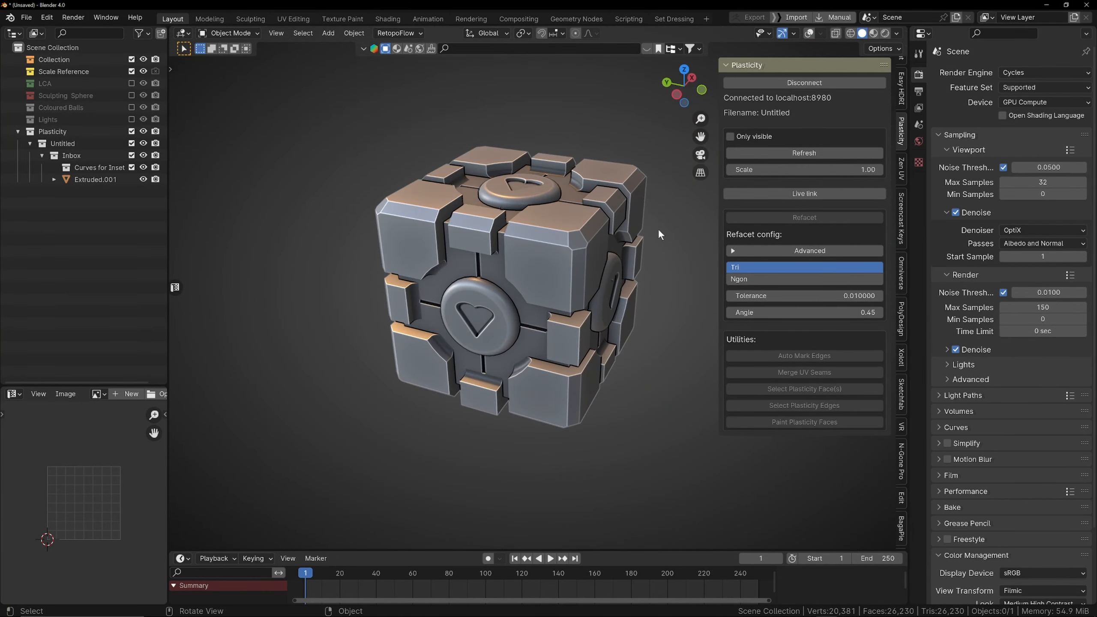
{"action": "key", "text": "n"}
Try the dark teal matcap with a faint reddish edge on the cube and view it from the front.
{"action": "left_click", "coordinate": [896, 33]}
{"action": "left_click", "coordinate": [893, 104]}
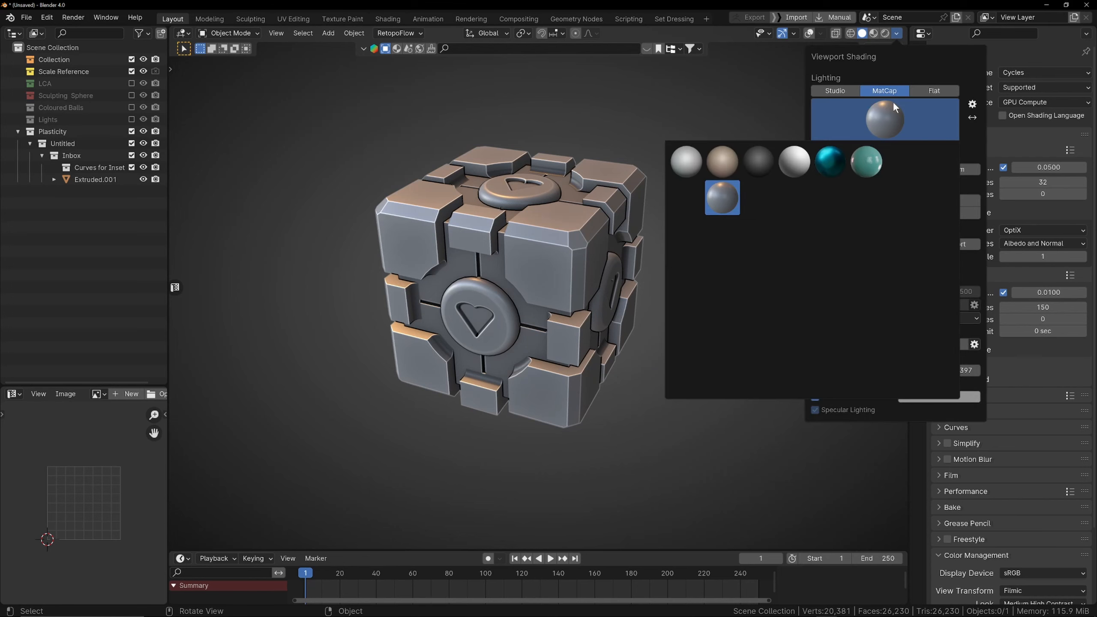
{"action": "left_click", "coordinate": [855, 241]}
{"action": "mouse_move", "coordinate": [563, 336]}
{"action": "middle_mouse_down"}
{"action": "mouse_move", "coordinate": [579, 317]}
{"action": "mouse_move", "coordinate": [478, 288]}
{"action": "mouse_move", "coordinate": [608, 288]}
{"action": "middle_mouse_up"}
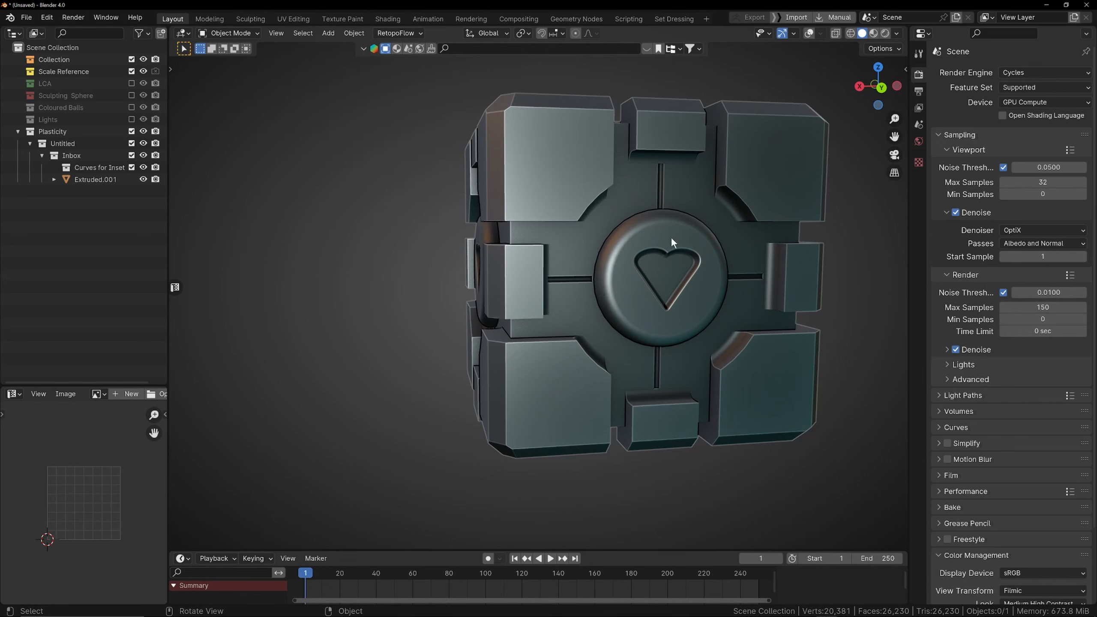
{"action": "scroll", "coordinate": [652, 242], "scroll_direction": "down", "scroll_amount": 3}
Try the bright metallic matcap with a glowing centre highlight on the cube.
{"action": "left_click", "coordinate": [894, 35]}
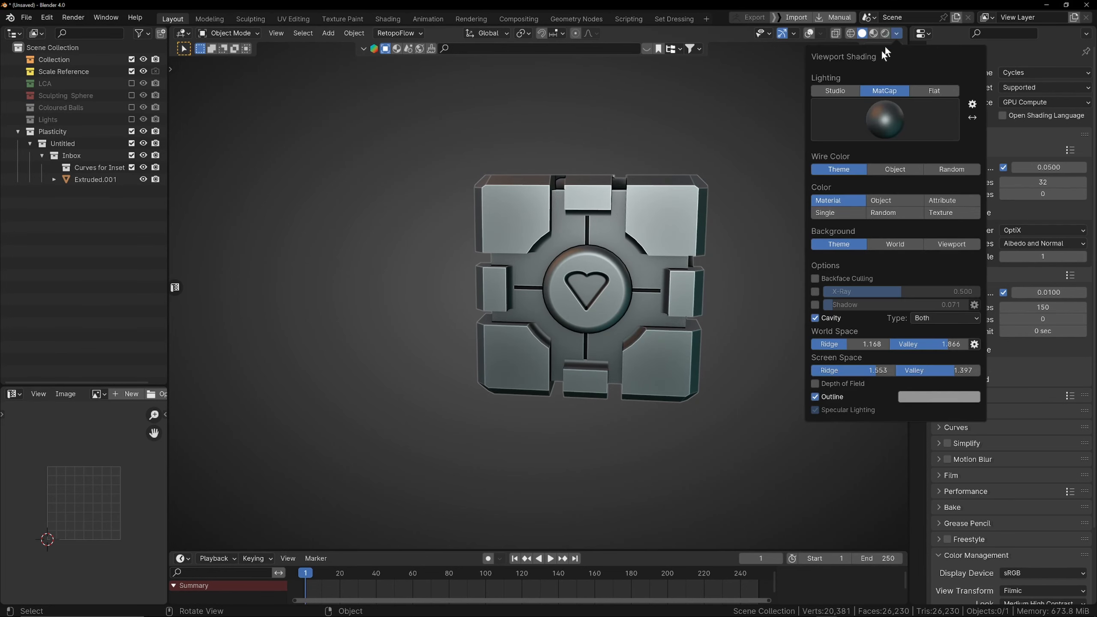
{"action": "left_click", "coordinate": [896, 34]}
{"action": "left_click", "coordinate": [917, 133]}
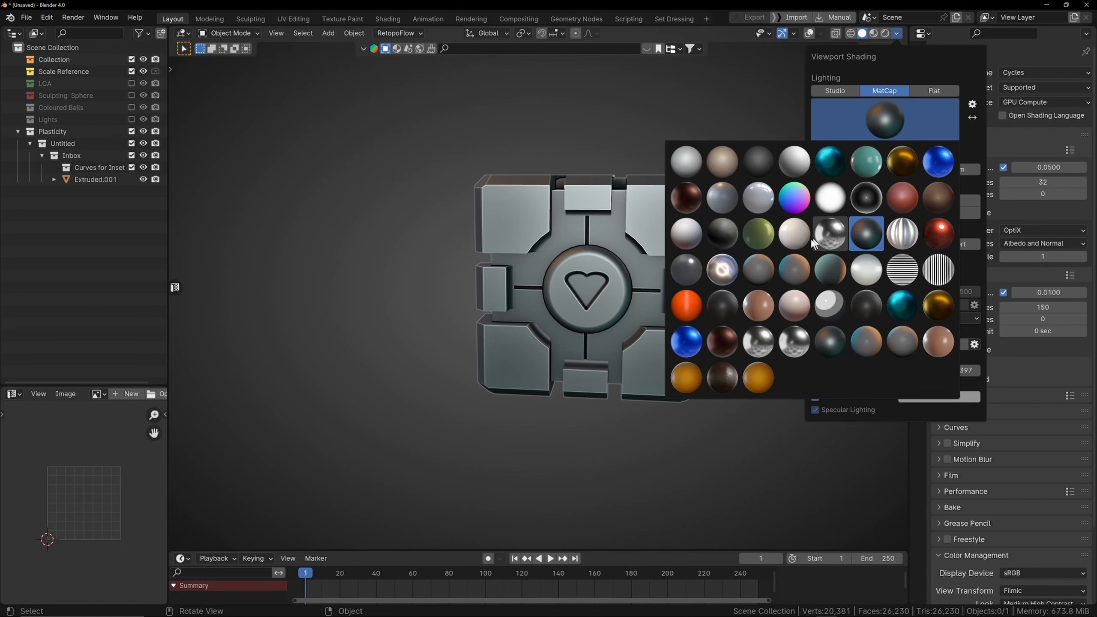
{"action": "left_click", "coordinate": [736, 274]}
{"action": "mouse_move", "coordinate": [735, 274]}
{"action": "middle_mouse_down"}
{"action": "mouse_move", "coordinate": [566, 305]}
{"action": "mouse_move", "coordinate": [626, 298]}
{"action": "middle_mouse_up"}
{"action": "left_click", "coordinate": [897, 34]}
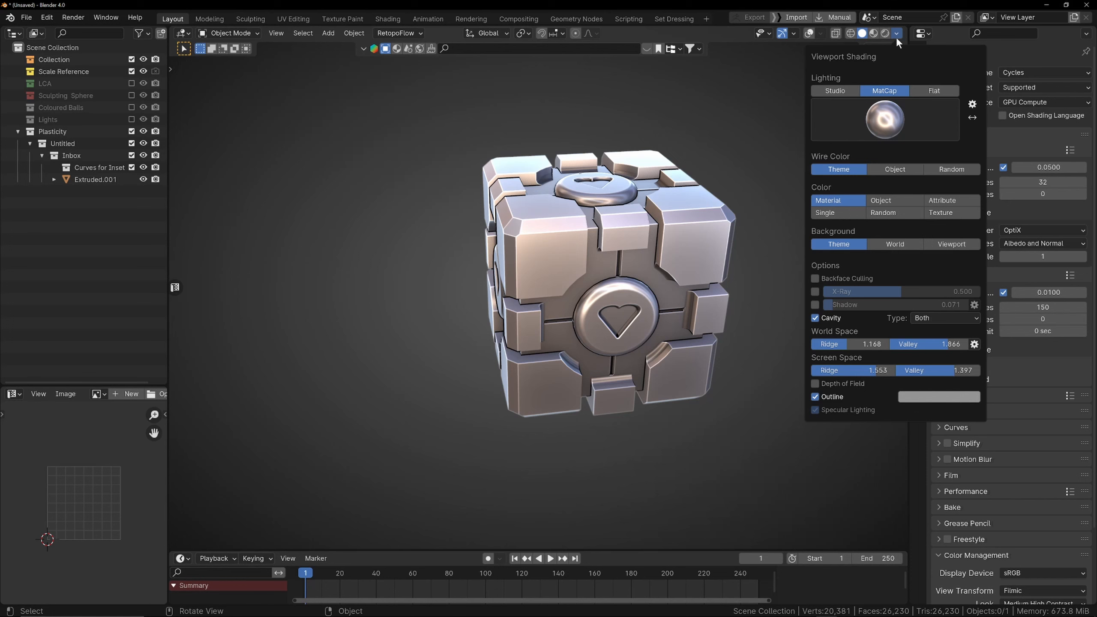
{"action": "left_click", "coordinate": [890, 127]}
{"action": "left_click", "coordinate": [27, 18]}
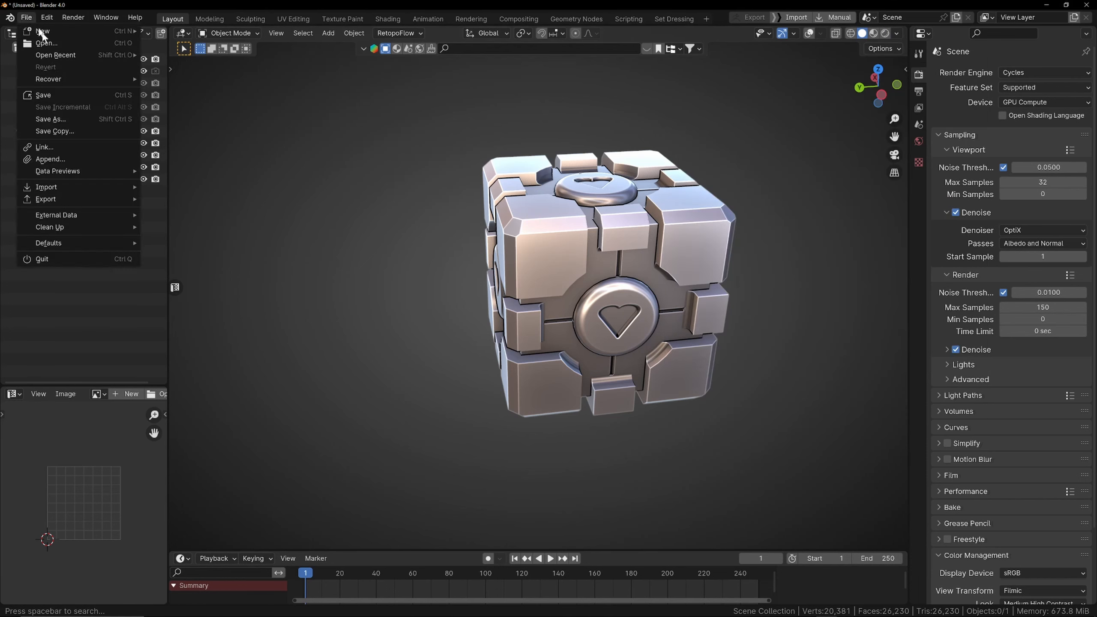
{"action": "mouse_move", "coordinate": [89, 80]}
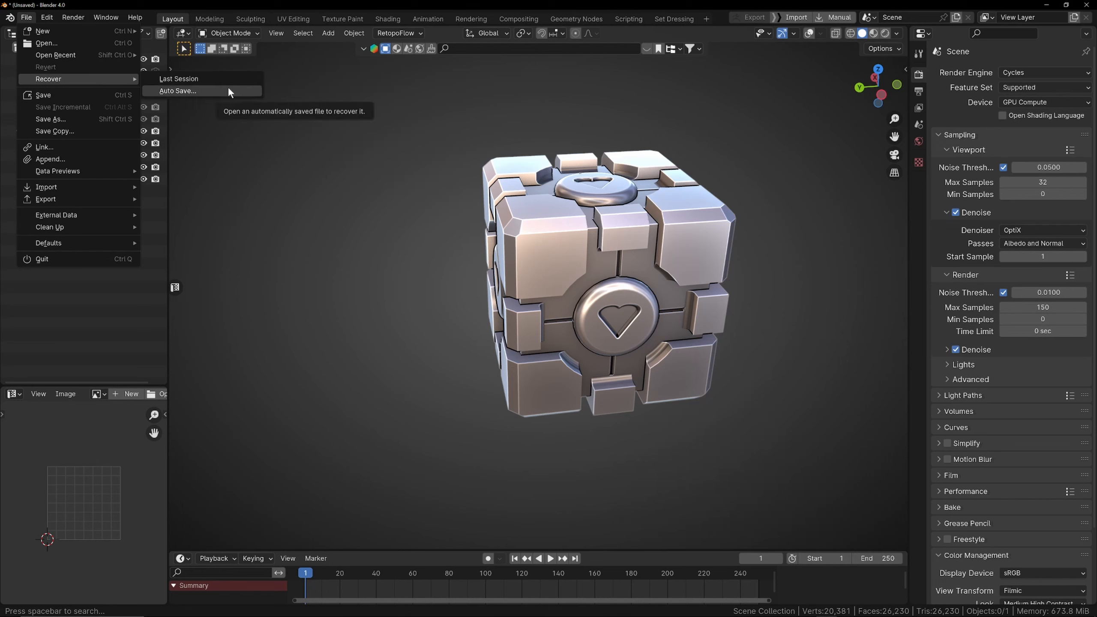
{"action": "mouse_move", "coordinate": [143, 55]}
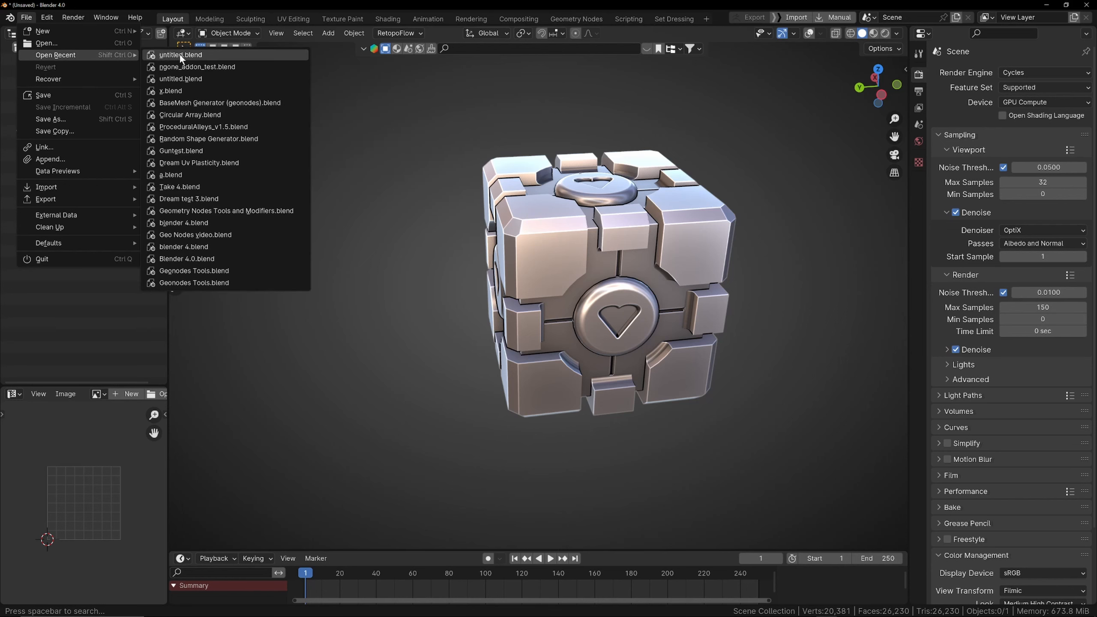
Examine the imported cube's faces, heart emblems and chamfered edges up close and from another angle.
{"action": "mouse_move", "coordinate": [588, 144]}
{"action": "middle_mouse_down"}
{"action": "mouse_move", "coordinate": [328, 159]}
{"action": "mouse_move", "coordinate": [747, 204]}
{"action": "mouse_move", "coordinate": [686, 221]}
{"action": "mouse_move", "coordinate": [678, 263]}
{"action": "mouse_move", "coordinate": [649, 276]}
{"action": "mouse_move", "coordinate": [614, 268]}
{"action": "mouse_move", "coordinate": [627, 225]}
{"action": "mouse_move", "coordinate": [607, 267]}
{"action": "mouse_move", "coordinate": [488, 277]}
{"action": "middle_mouse_up"}
{"action": "key", "text": "Caps_Lock"}
{"action": "scroll", "coordinate": [636, 239], "scroll_direction": "up", "scroll_amount": 5}
{"action": "scroll", "coordinate": [587, 272], "scroll_direction": "down", "scroll_amount": 6}
{"action": "middle_click_drag", "start_coordinate": [605, 246], "coordinate": [614, 267]}
{"action": "middle_click_drag", "start_coordinate": [635, 264], "coordinate": [593, 269], "text": "shift"}
{"action": "scroll", "coordinate": [593, 269], "scroll_direction": "up", "scroll_amount": 1}
Shade the cube with the grey matcap that has blue and orange rim lighting.
{"action": "left_click", "coordinate": [897, 33]}
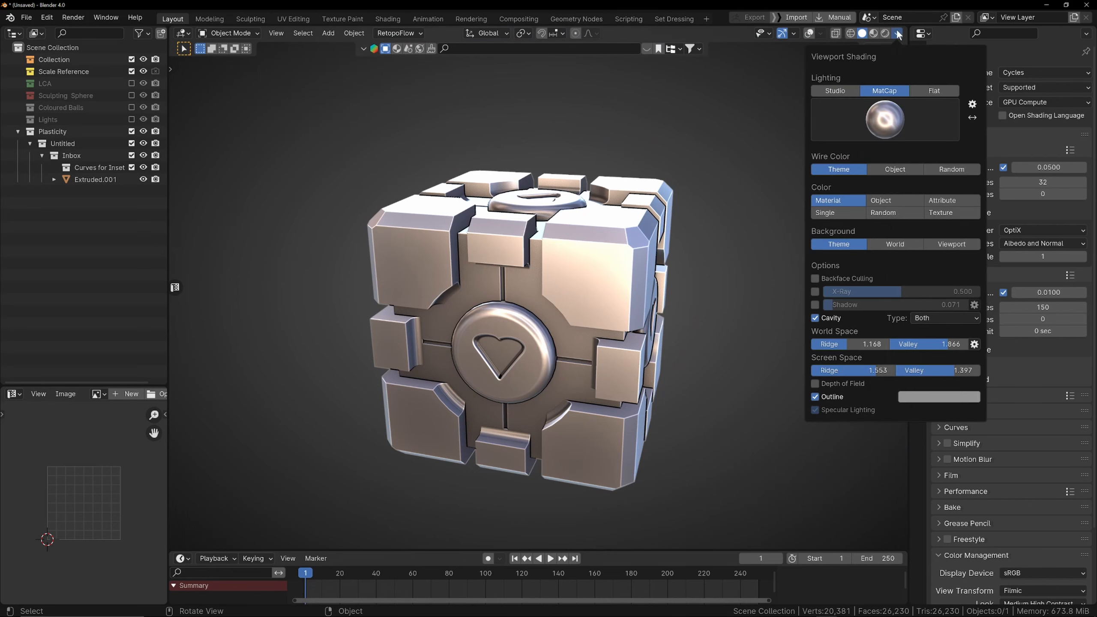
{"action": "left_click", "coordinate": [892, 100]}
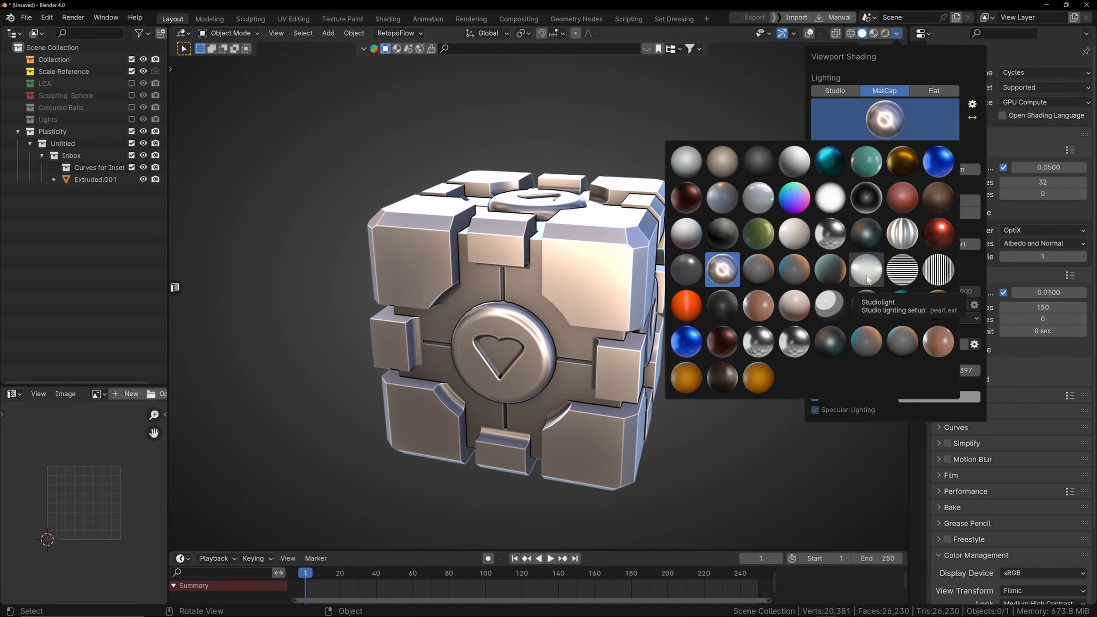
{"action": "left_click", "coordinate": [867, 338]}
{"action": "left_click", "coordinate": [898, 34]}
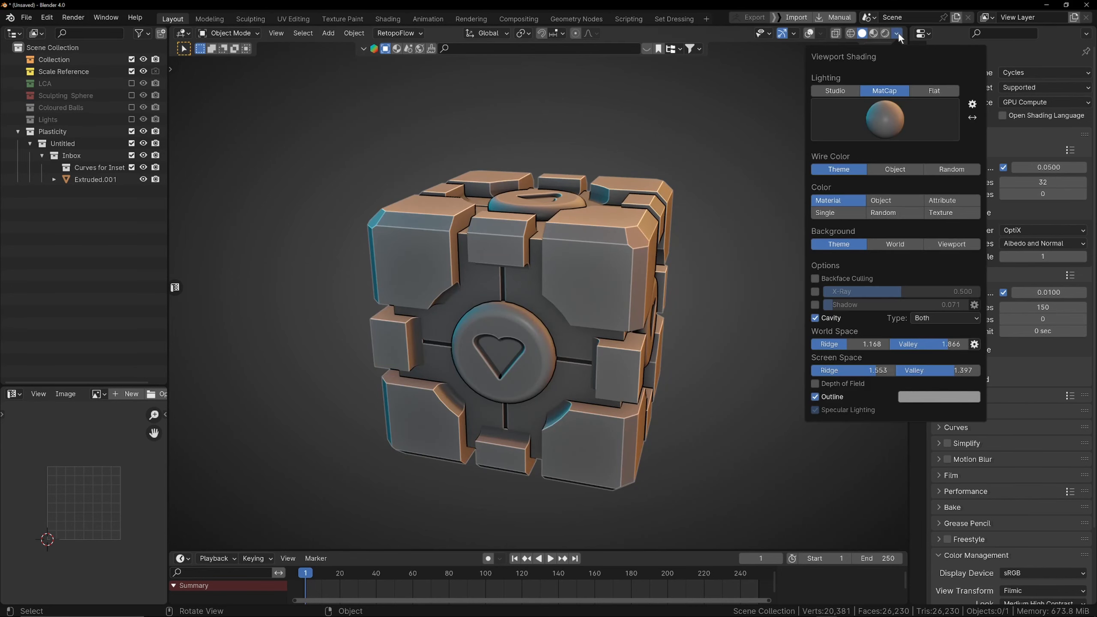
{"action": "left_click", "coordinate": [902, 114]}
{"action": "left_click", "coordinate": [740, 214]}
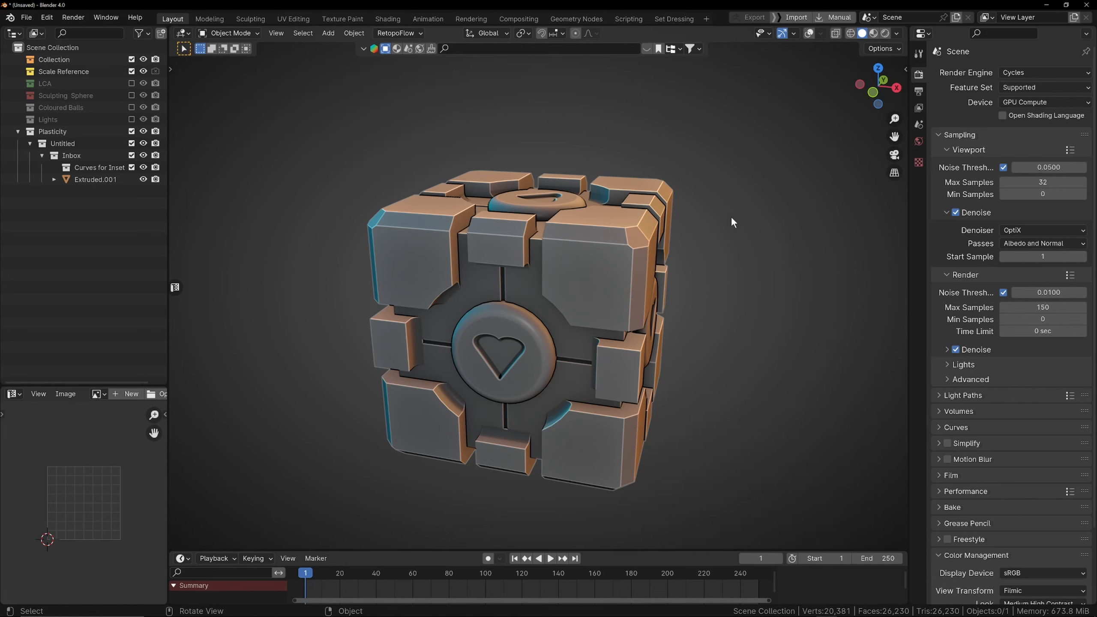